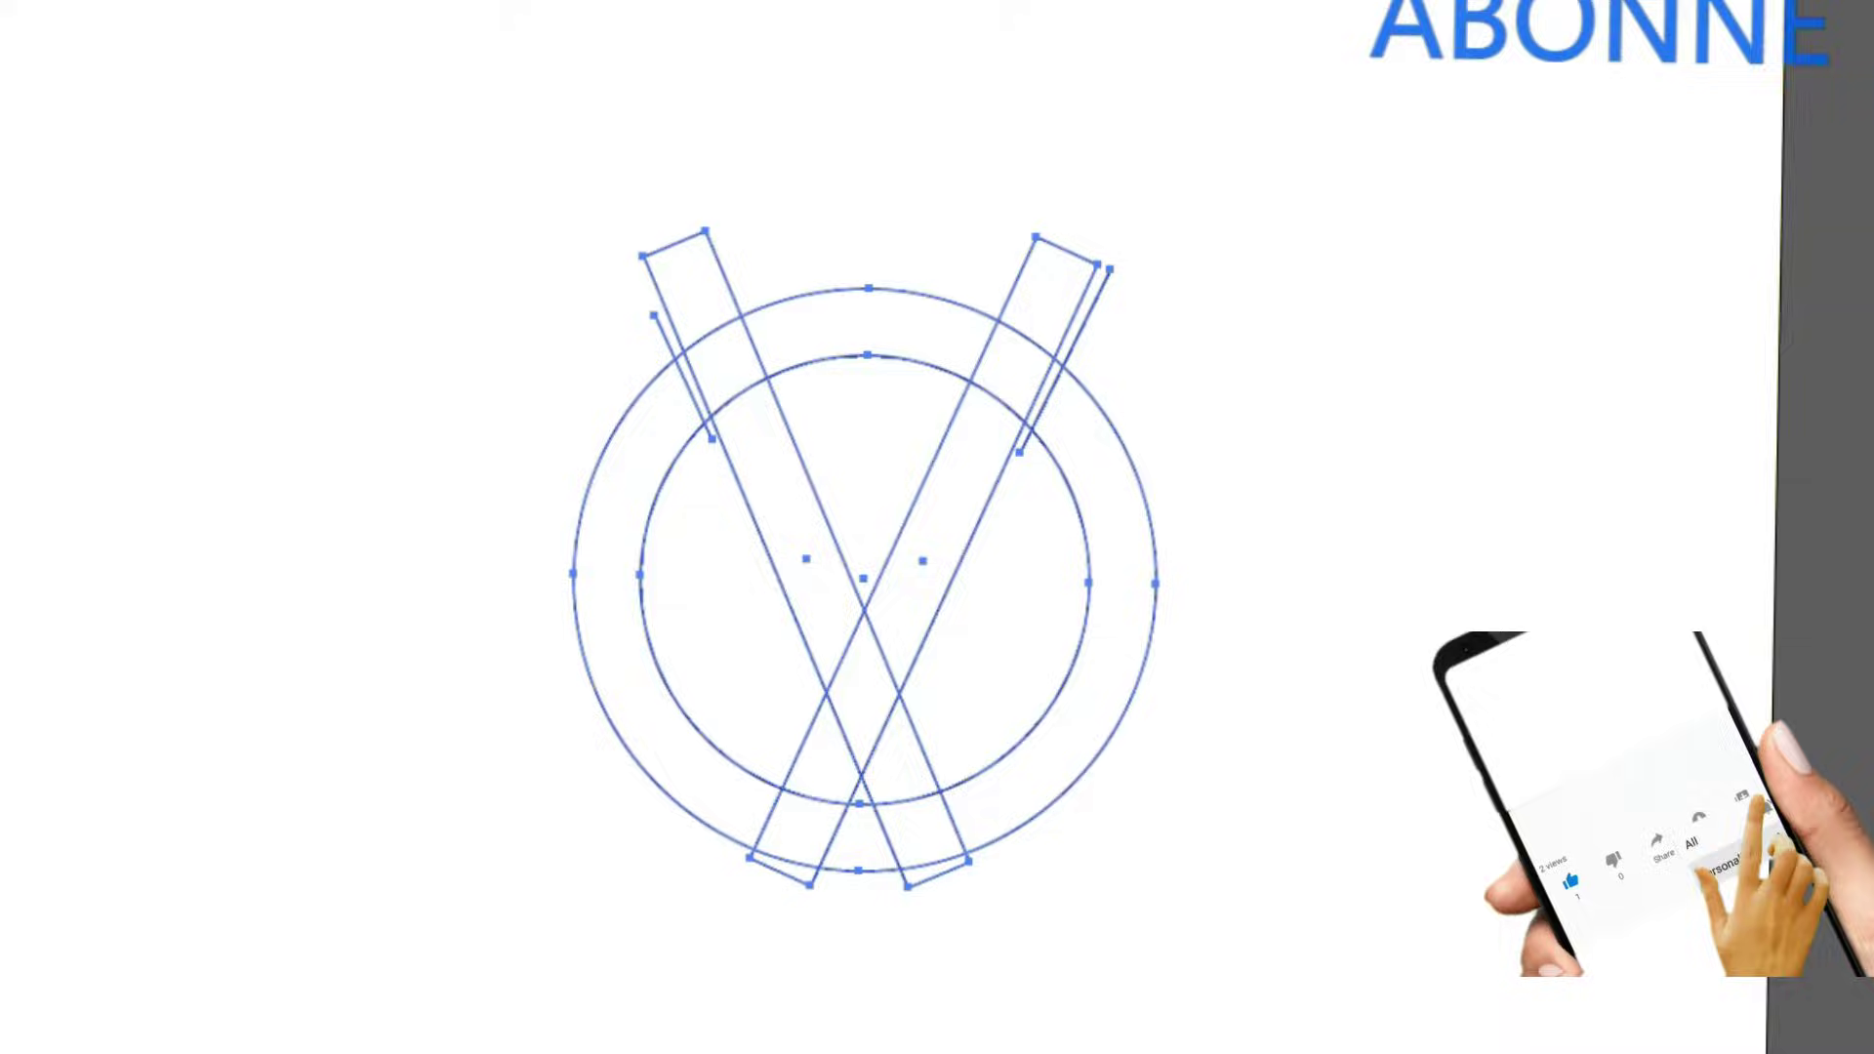
# Merge the overlapping outlines into a solid blue V and ring, deleting the leftover outlines and rounding the V's upper ends.
pyautogui.moveTo(759, 458)
pyautogui.mouseDown()
pyautogui.moveTo(1015, 356)
pyautogui.moveTo(717, 356)
pyautogui.mouseUp()
pyautogui.moveTo(652, 419); pyautogui.dragTo(1083, 429)
pyautogui.click(1256, 161)
pyautogui.press('Delete')
pyautogui.press('Delete')
pyautogui.moveTo(997, 356); pyautogui.dragTo(1012, 400)
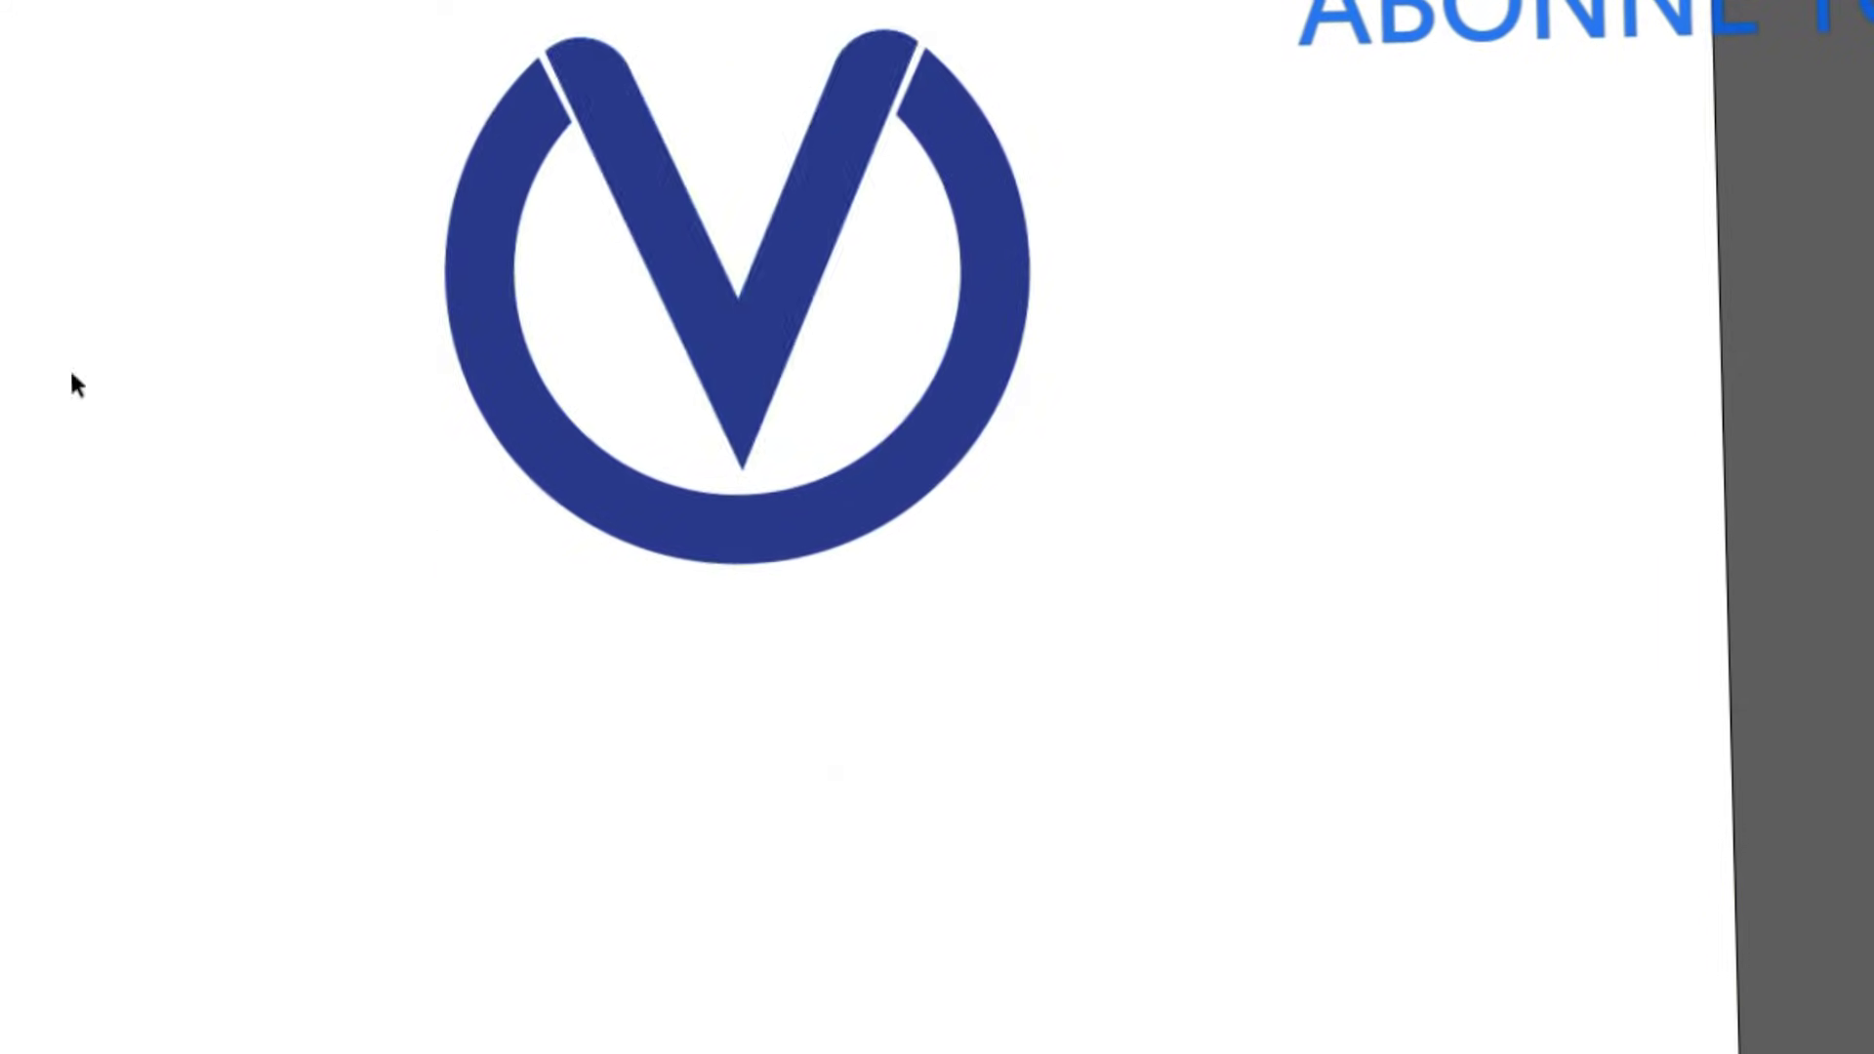
# Add the text "VOTRENOM" beneath the V logo and adjust its placement.
pyautogui.press('t')
pyautogui.click(623, 615)
pyautogui.write('VOTRENOM')
pyautogui.moveTo(690, 615); pyautogui.dragTo(1029, 674)
pyautogui.moveTo(845, 626); pyautogui.dragTo(901, 627)
pyautogui.write('n')
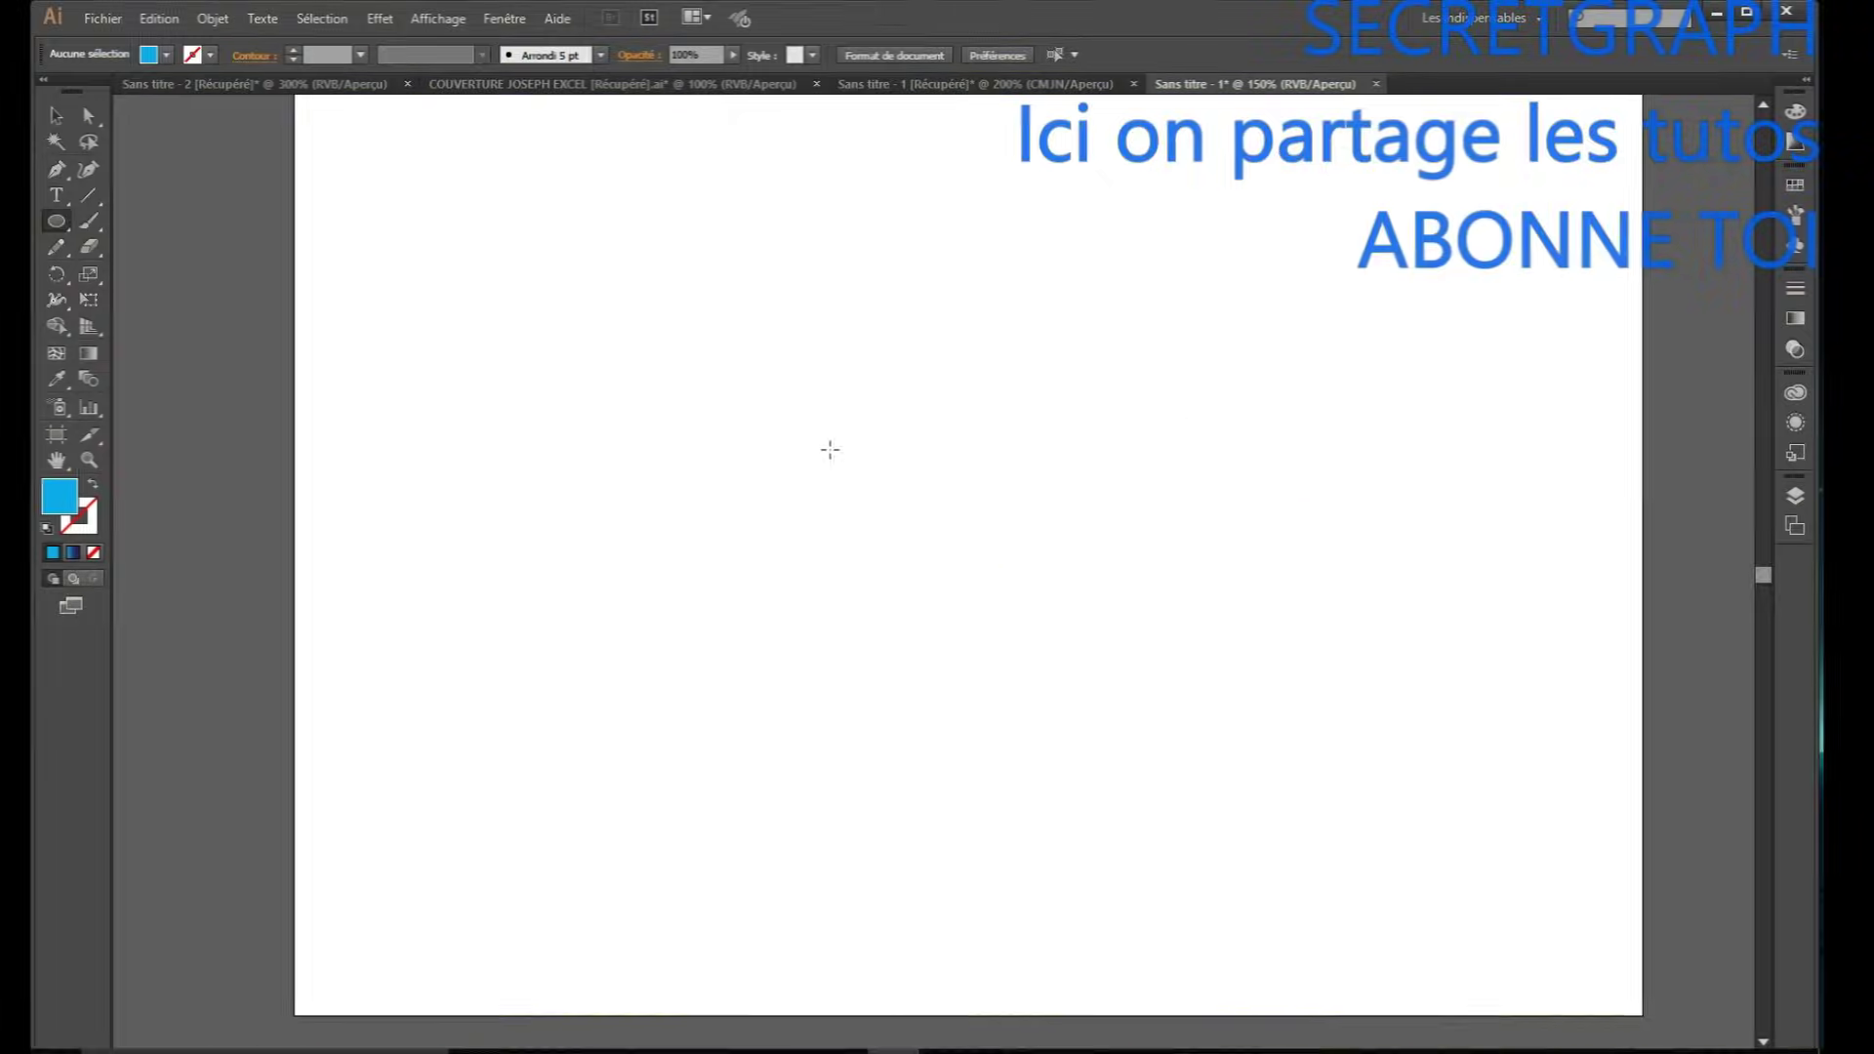
# Draw a circle about 88 mm in diameter and give it no fill and a dark blue 1 pt stroke.
pyautogui.moveTo(950, 425); pyautogui.dragTo(1166, 704)
pyautogui.moveTo(1032, 712); pyautogui.dragTo(1112, 835)
pyautogui.click(164, 56)
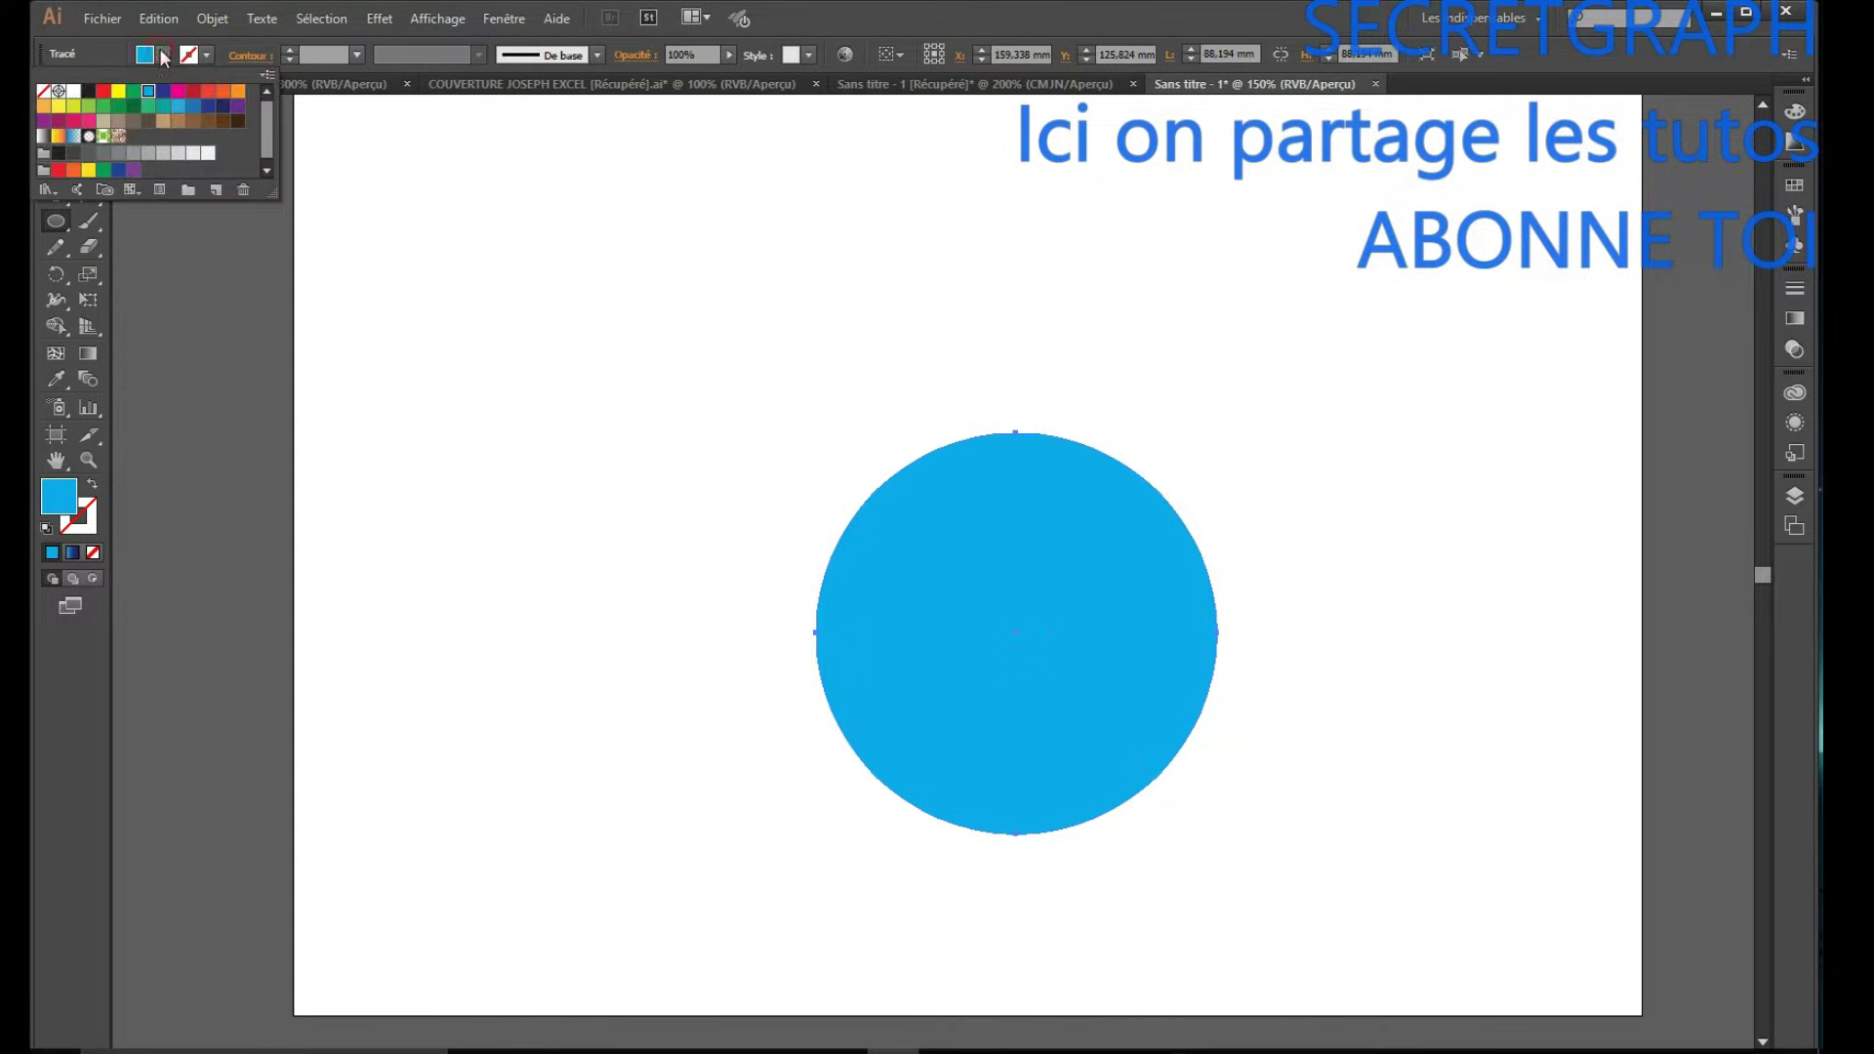
pyautogui.click(44, 90)
pyautogui.click(204, 55)
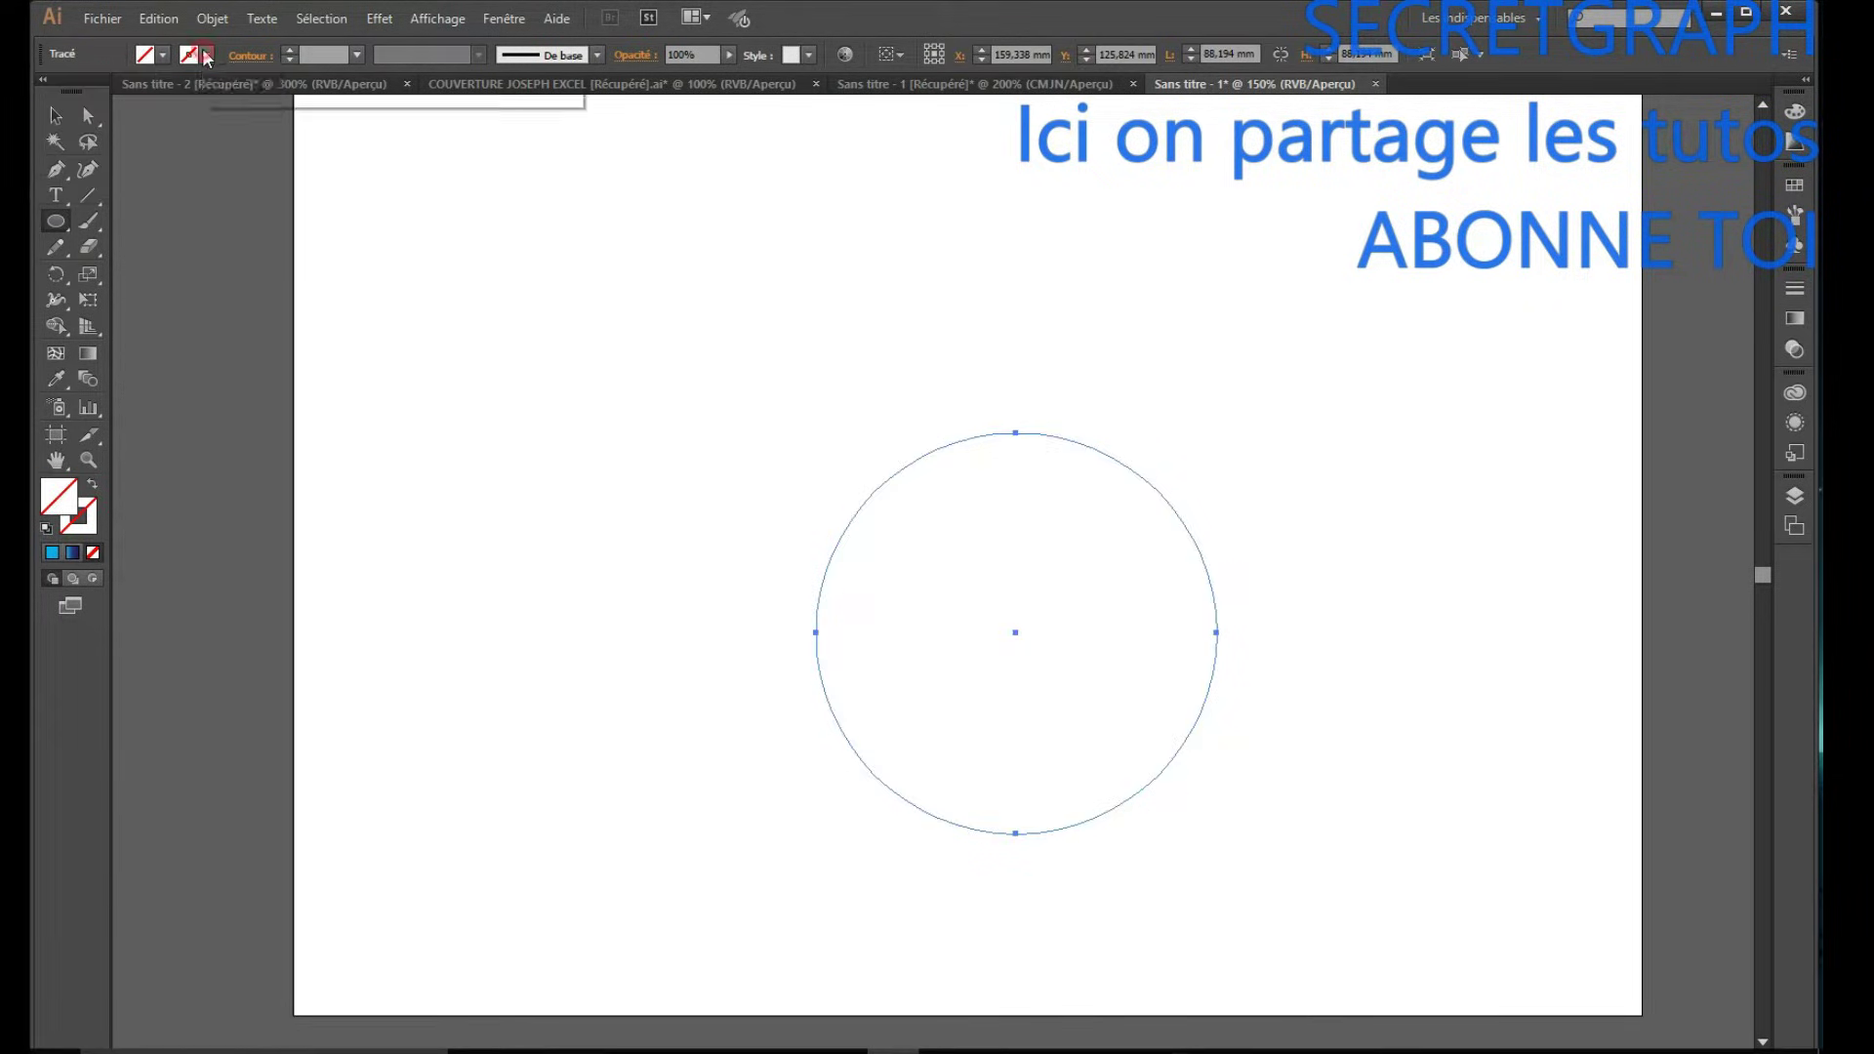
pyautogui.click(163, 91)
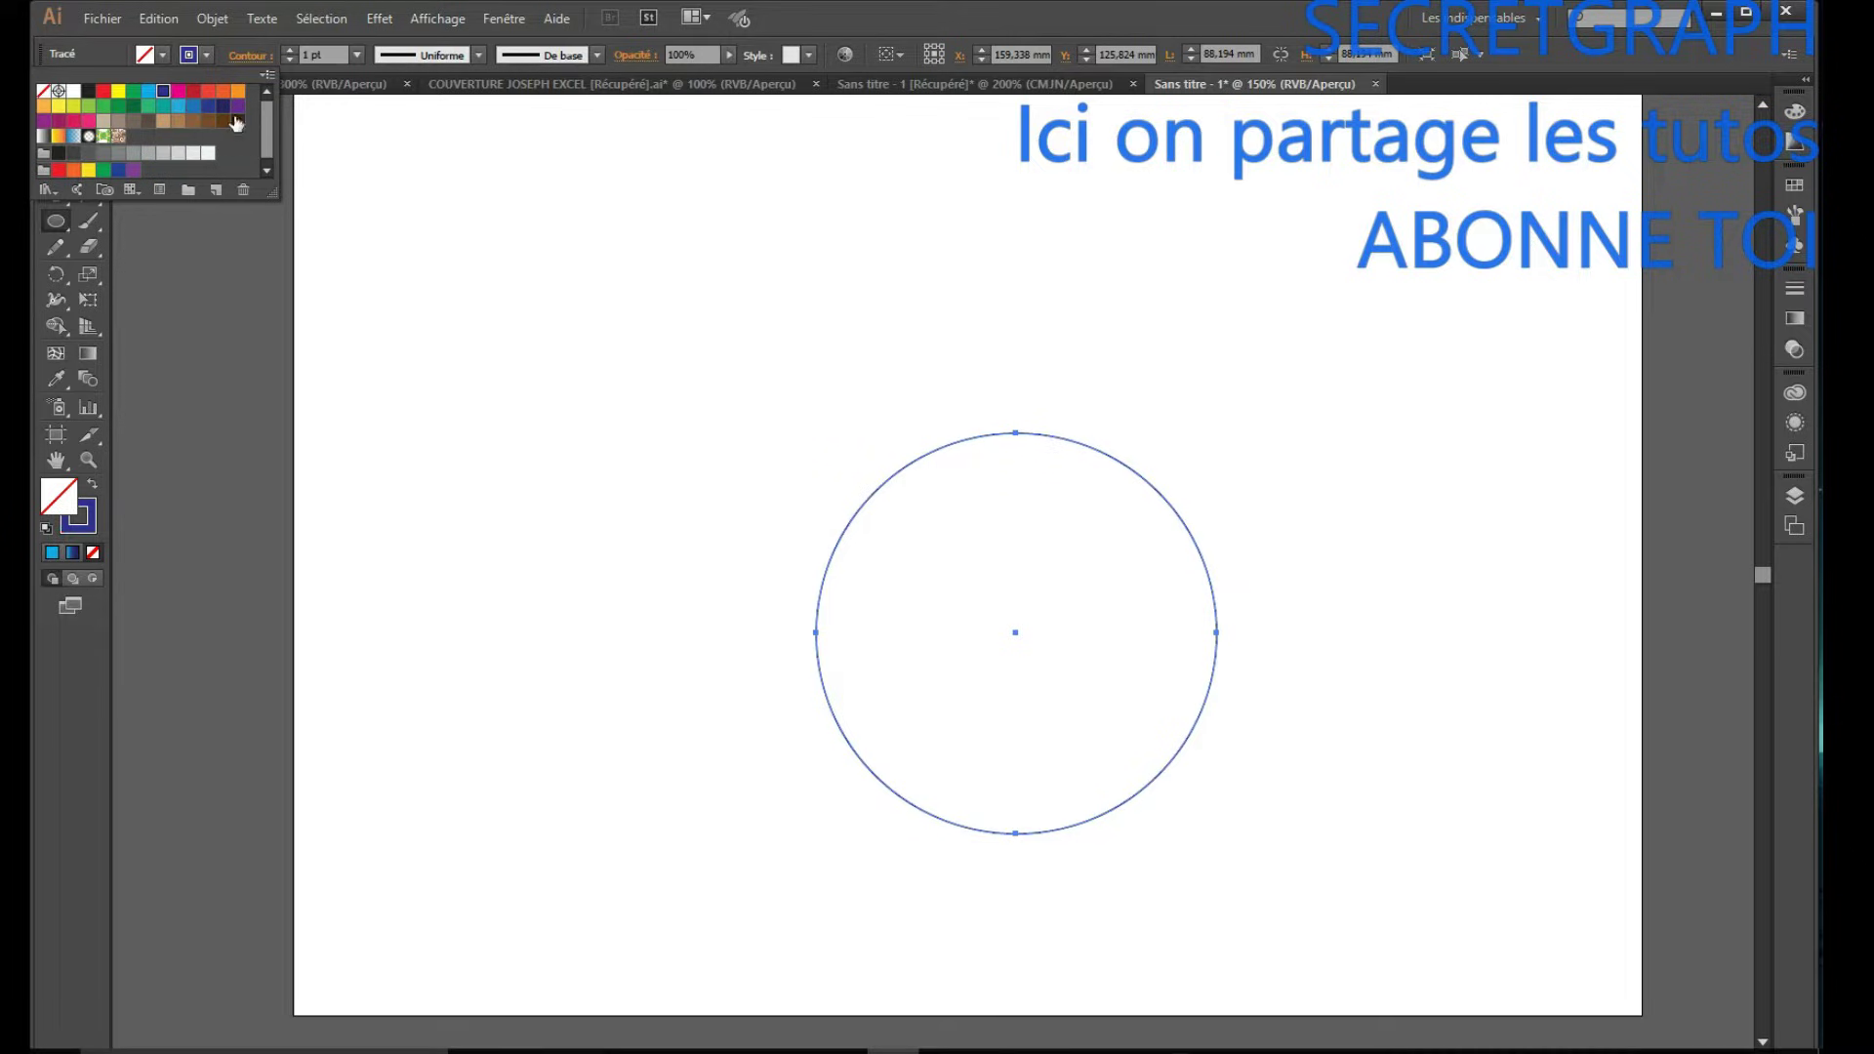
pyautogui.click(52, 225)
# Paste a copy of the circle in front and scale it down about its centre to about 68 mm.
pyautogui.click(52, 114)
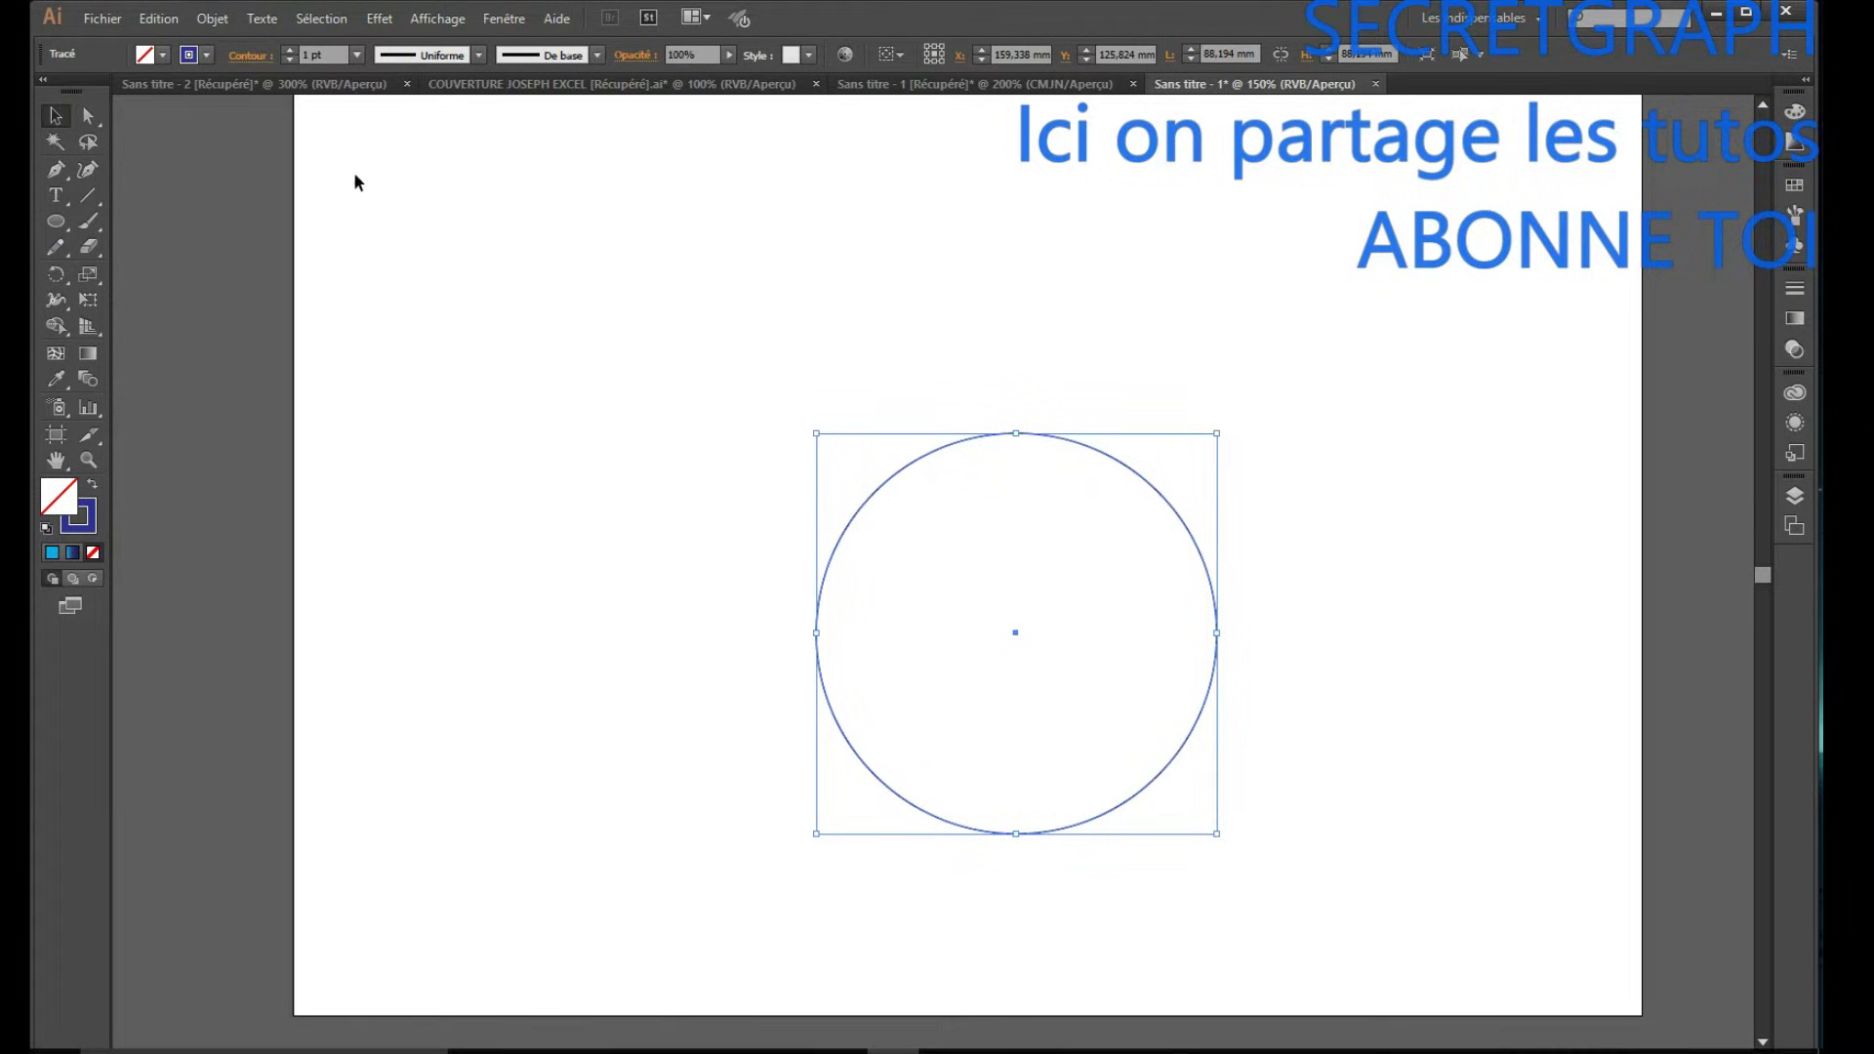
pyautogui.click(176, 27)
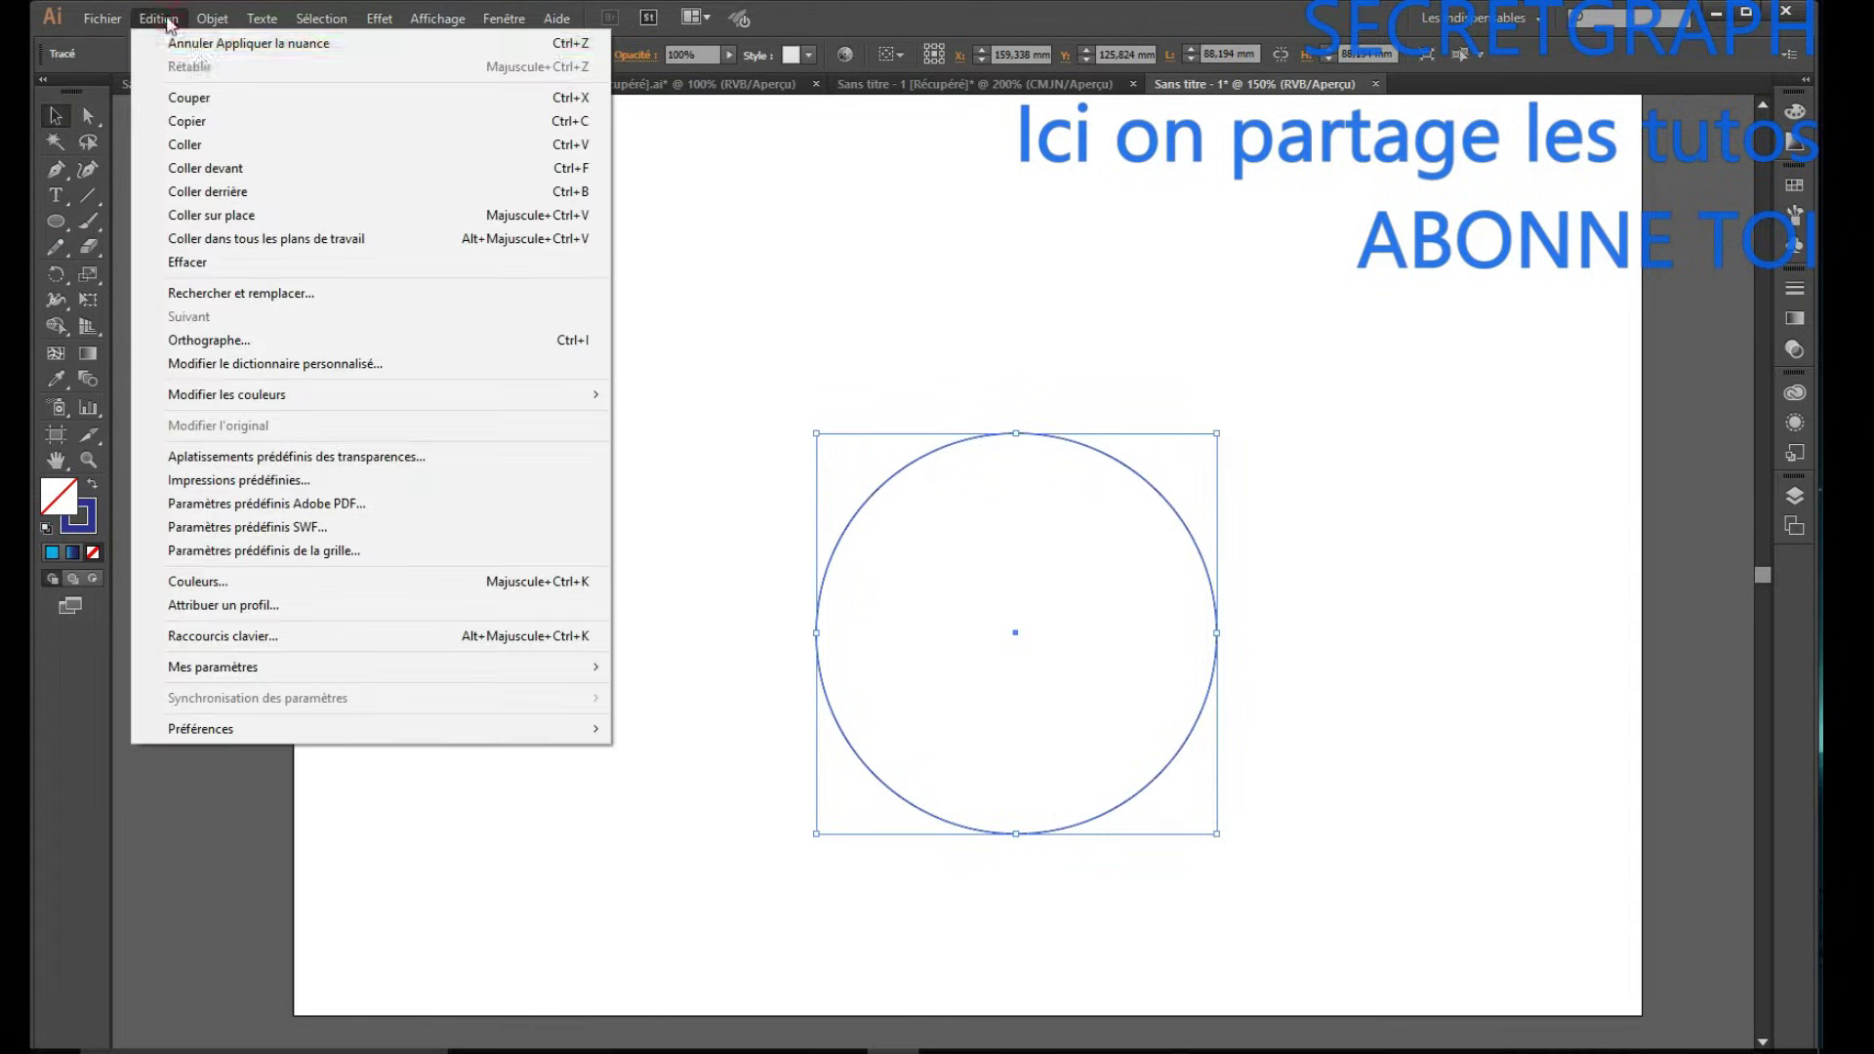
pyautogui.click(235, 121)
pyautogui.click(164, 22)
pyautogui.click(222, 166)
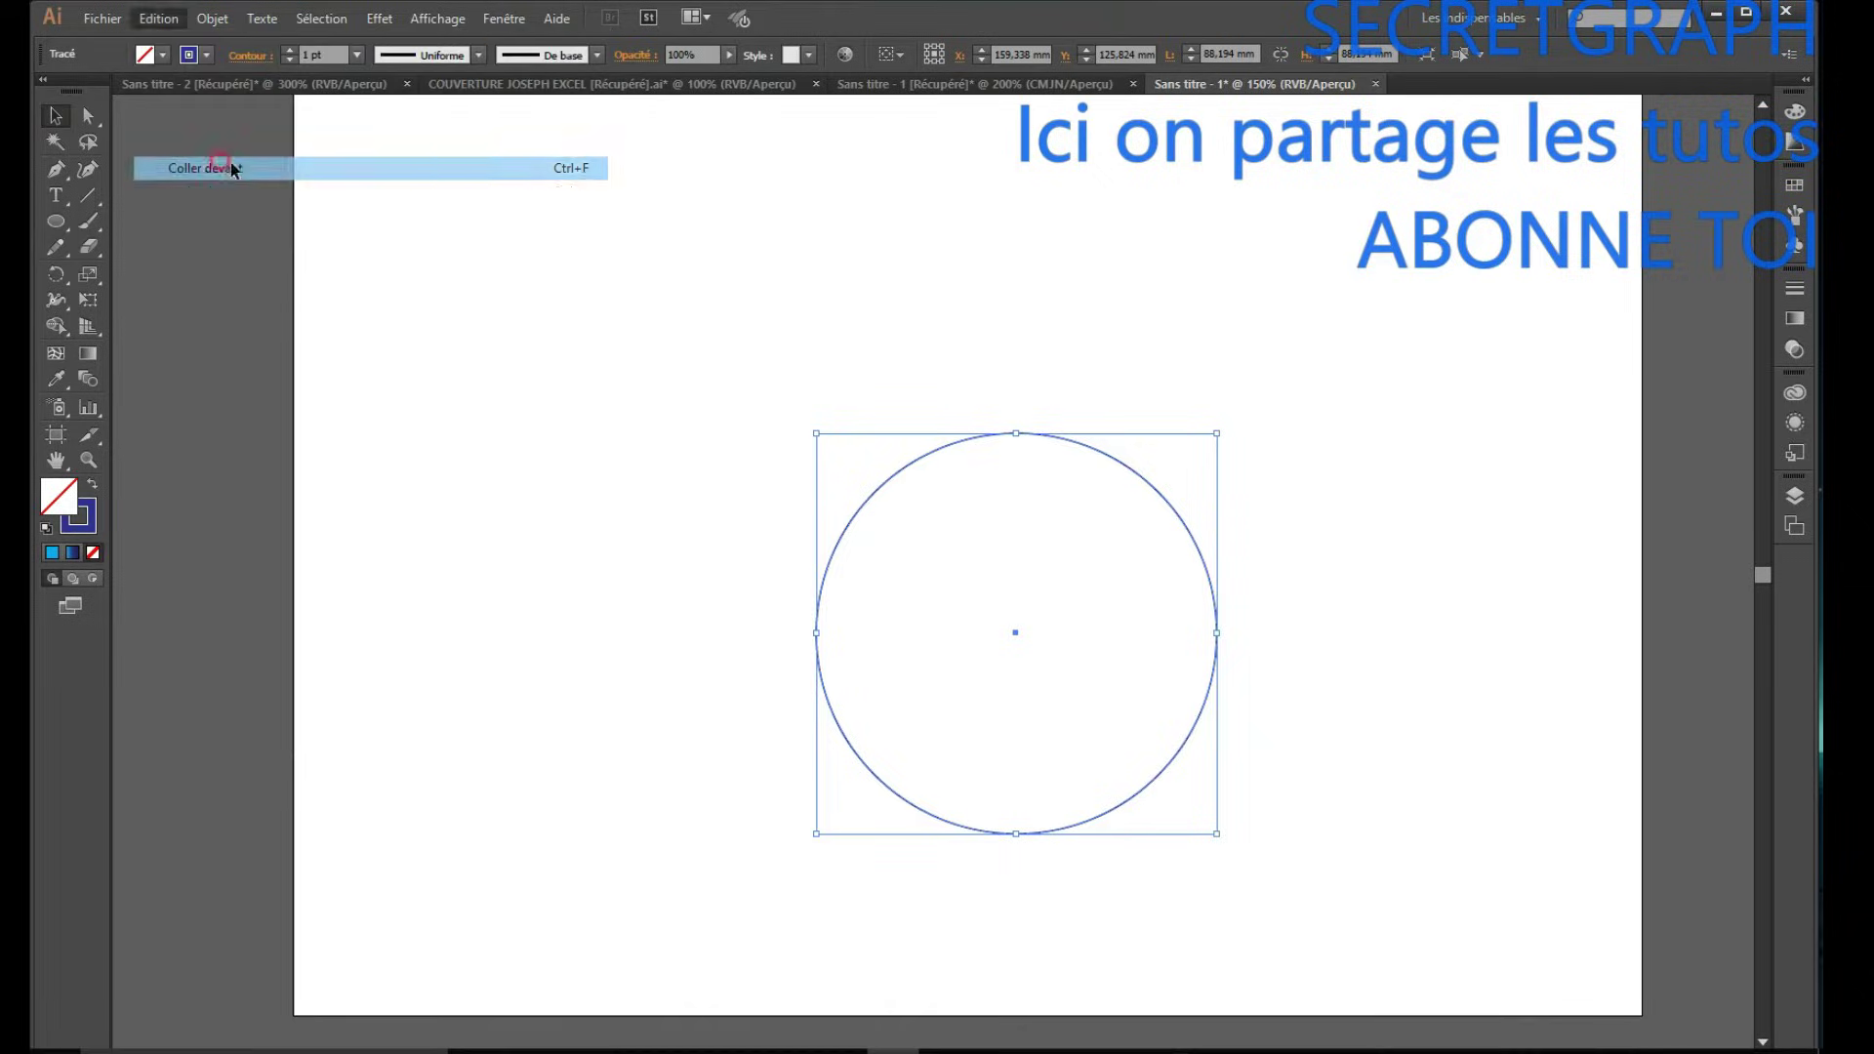
pyautogui.moveTo(1217, 835); pyautogui.dragTo(1171, 787)
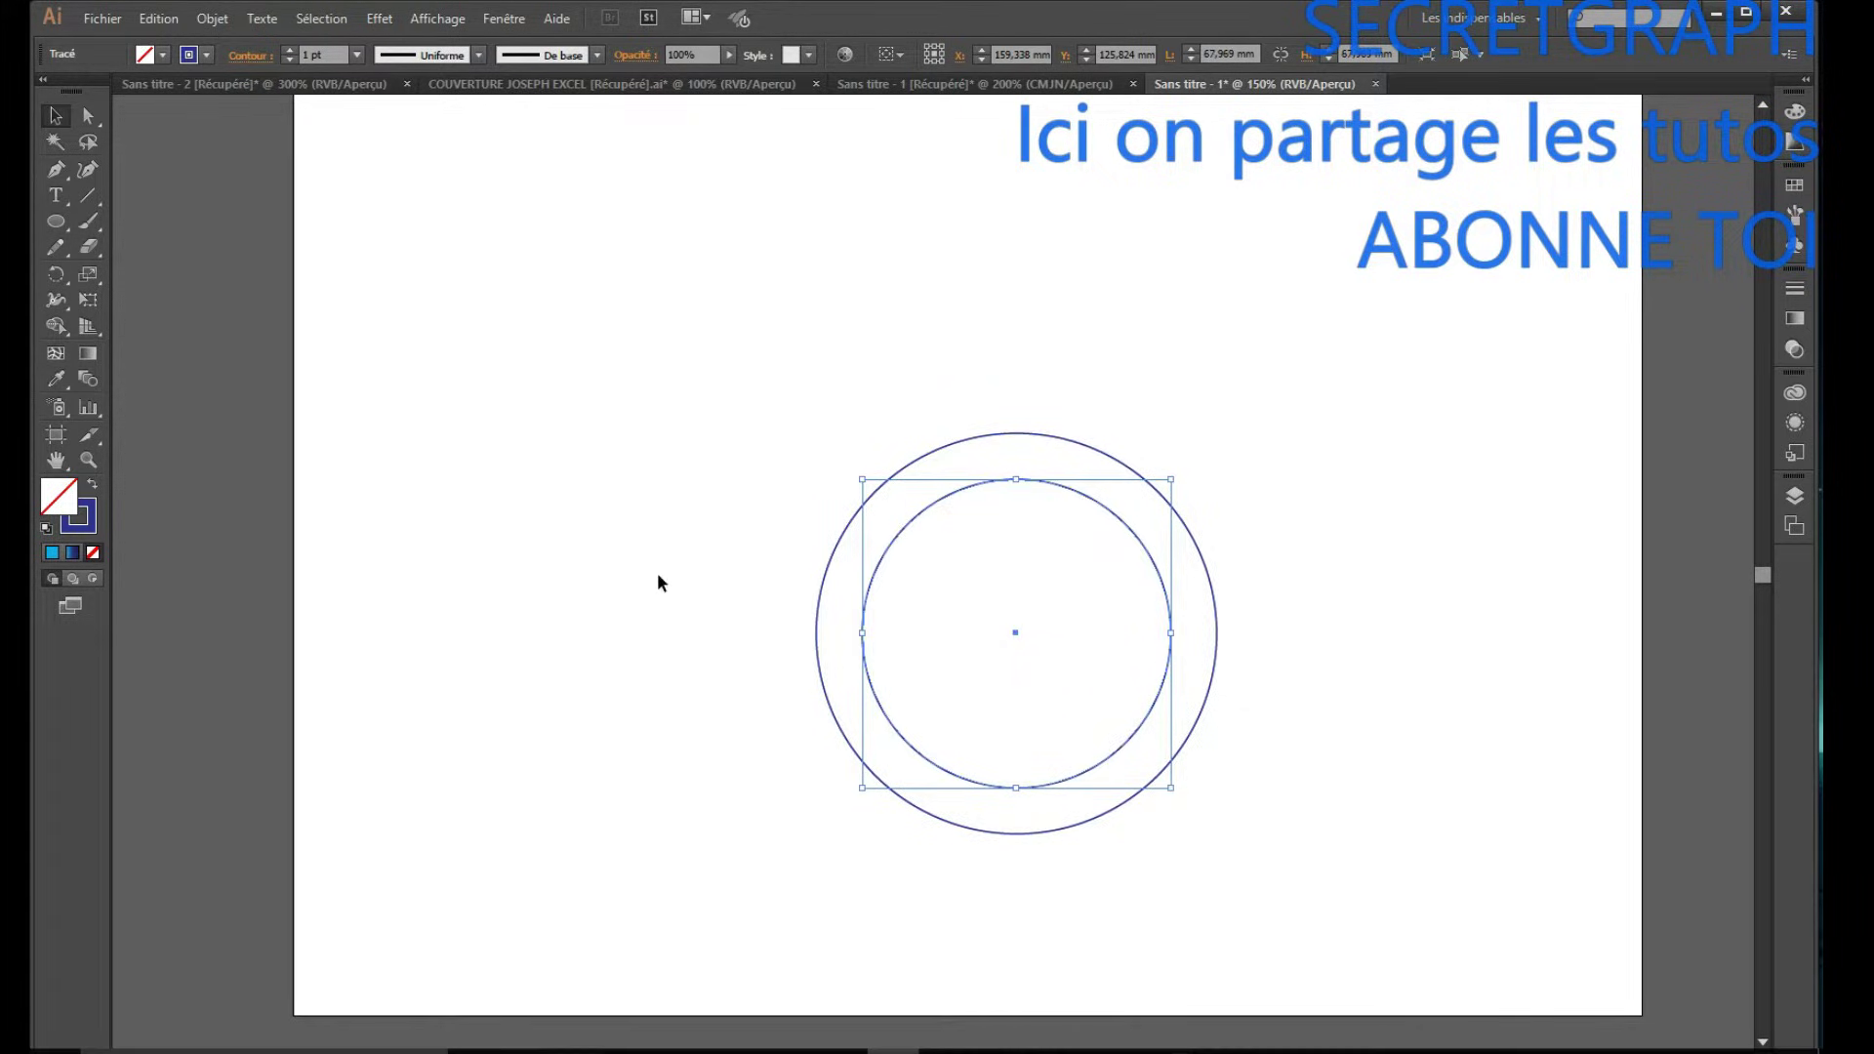
pyautogui.click(391, 421)
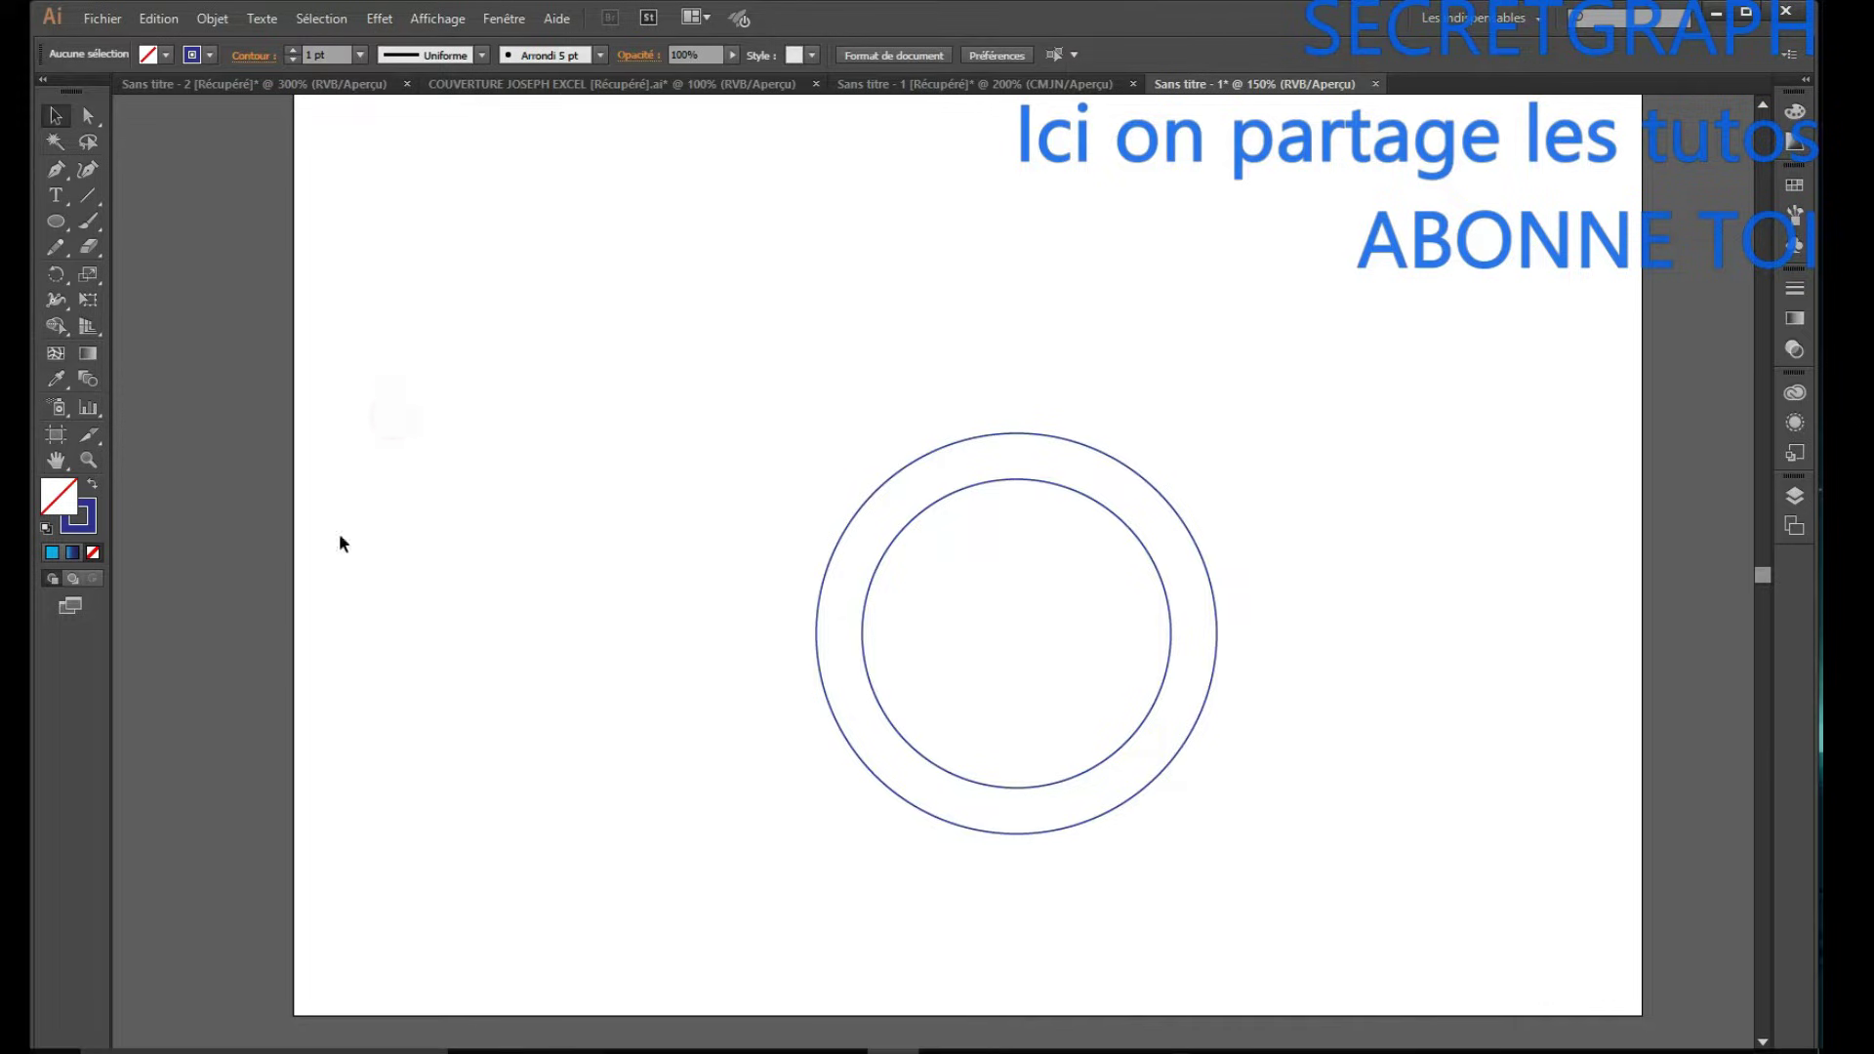
# Draw a rectangle about 10 by 104 mm, as wide as the ring gap, and tilt it to the left in the space beside the circles.
pyautogui.moveTo(56, 230); pyautogui.dragTo(118, 221)
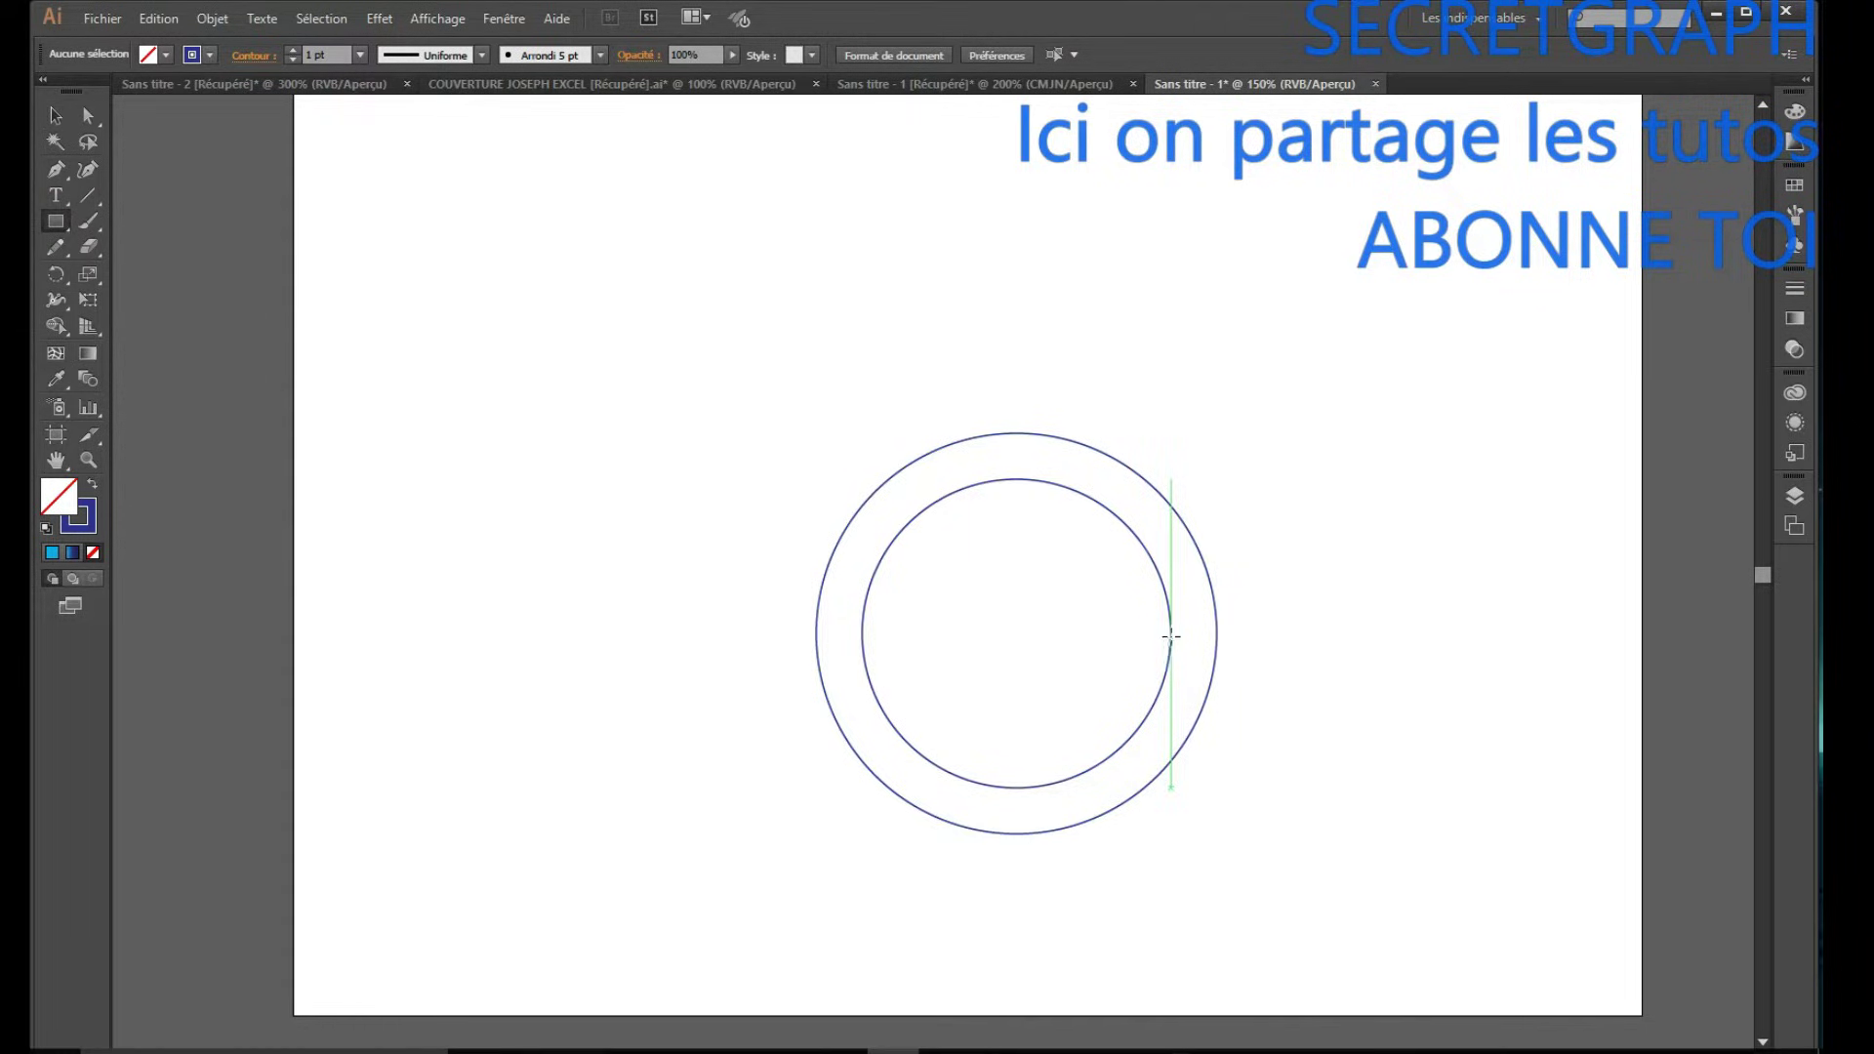
pyautogui.moveTo(1170, 633); pyautogui.dragTo(1215, 632)
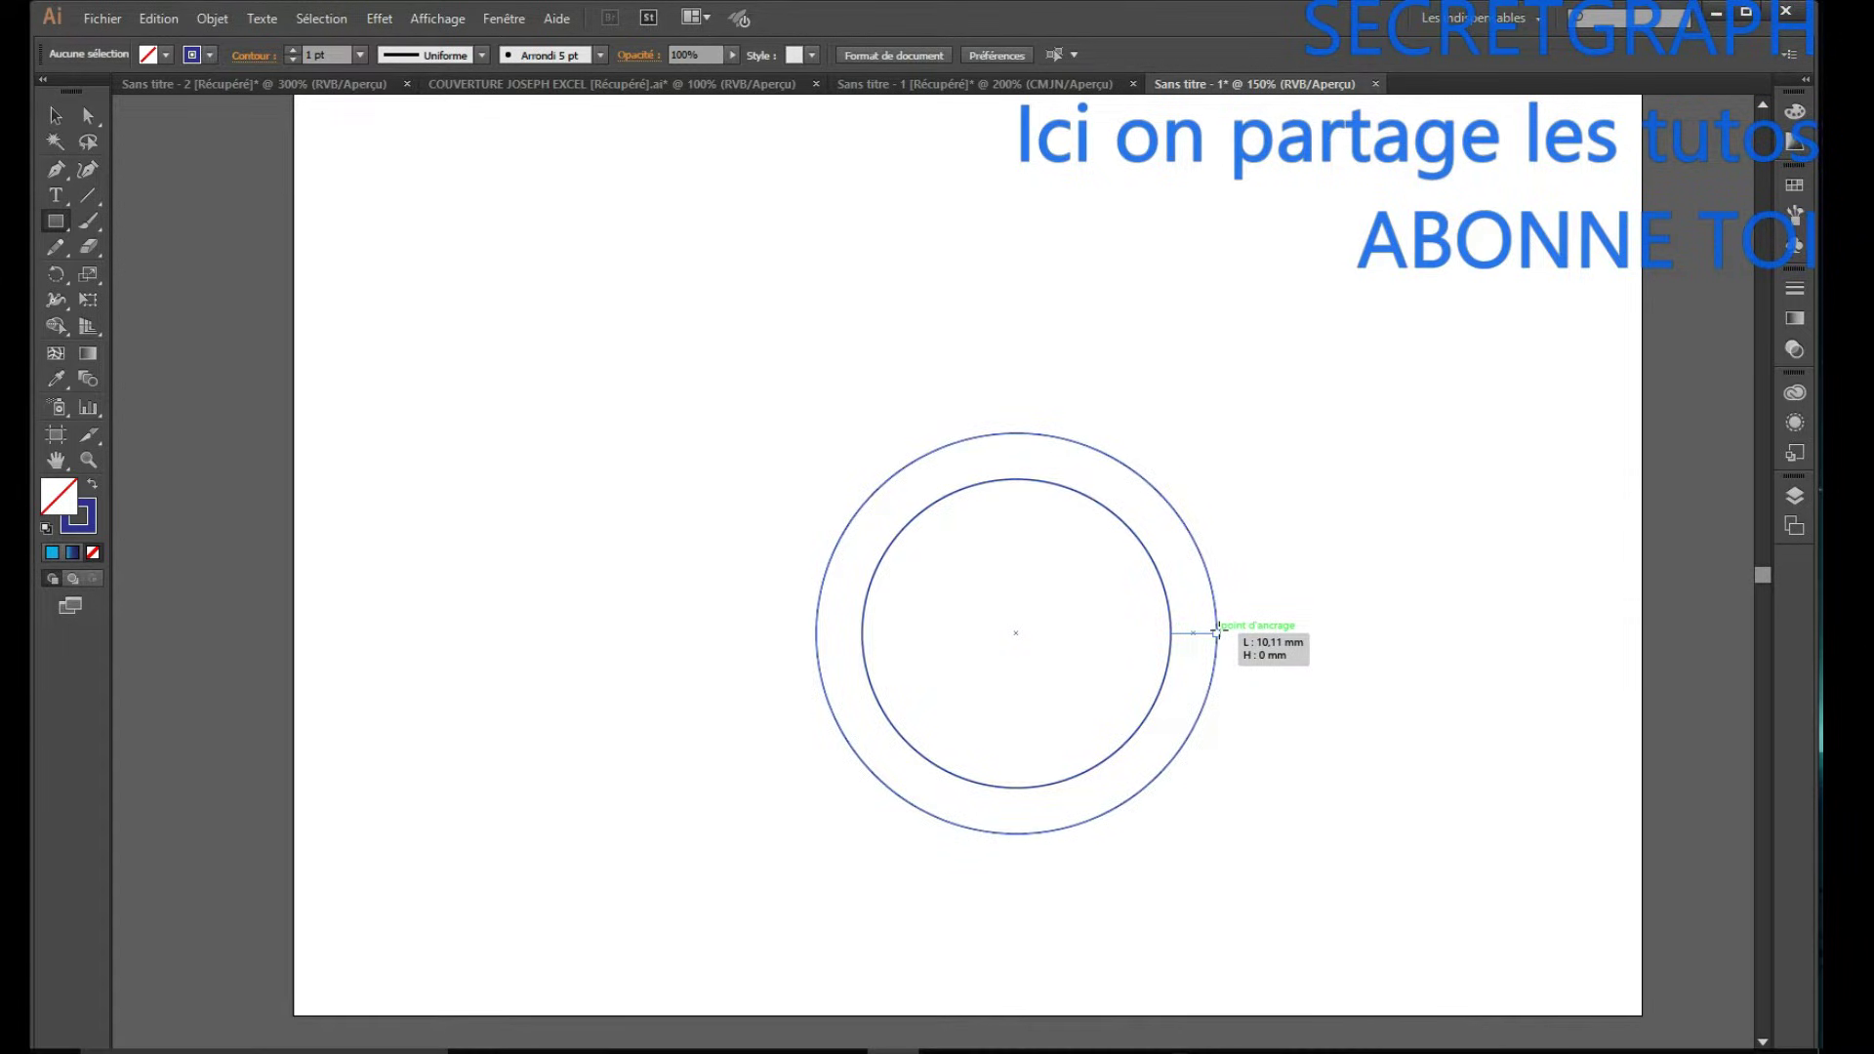
pyautogui.moveTo(1217, 630); pyautogui.dragTo(1216, 163)
pyautogui.click(55, 115)
pyautogui.moveTo(1218, 366); pyautogui.dragTo(514, 432)
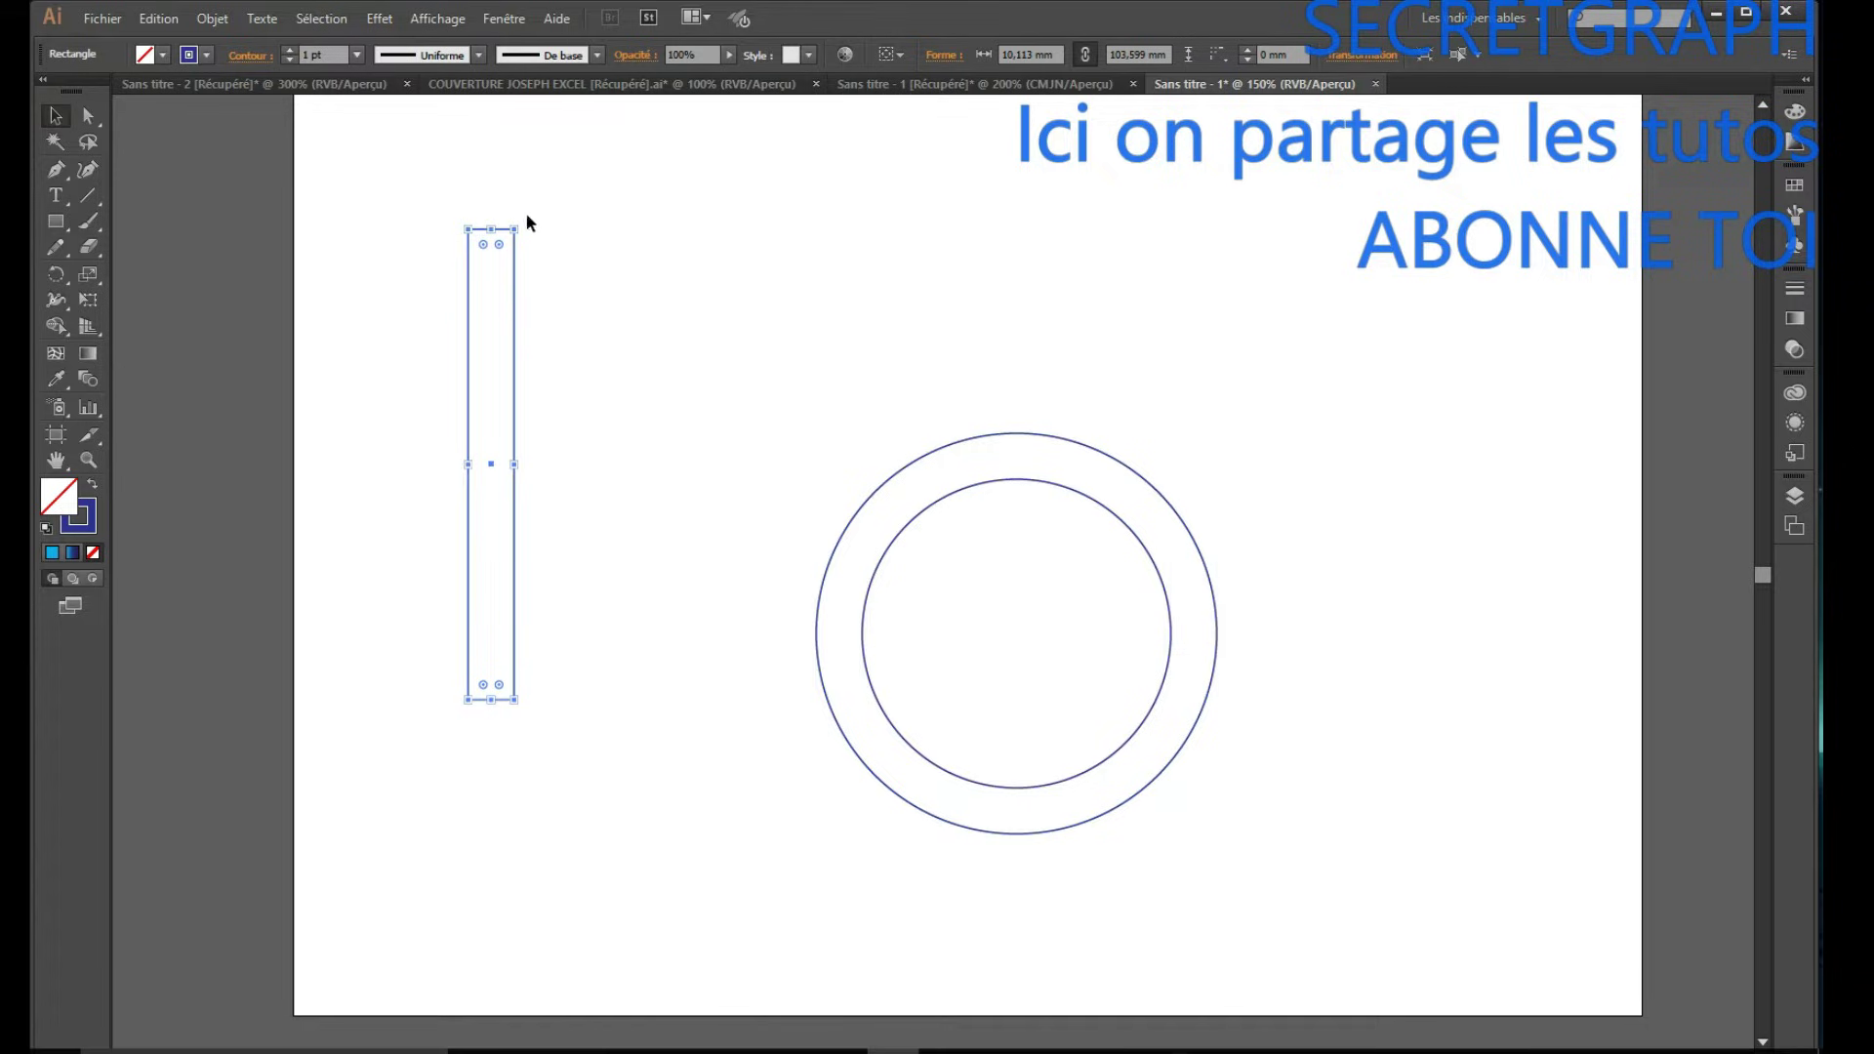
pyautogui.moveTo(525, 222); pyautogui.dragTo(401, 192)
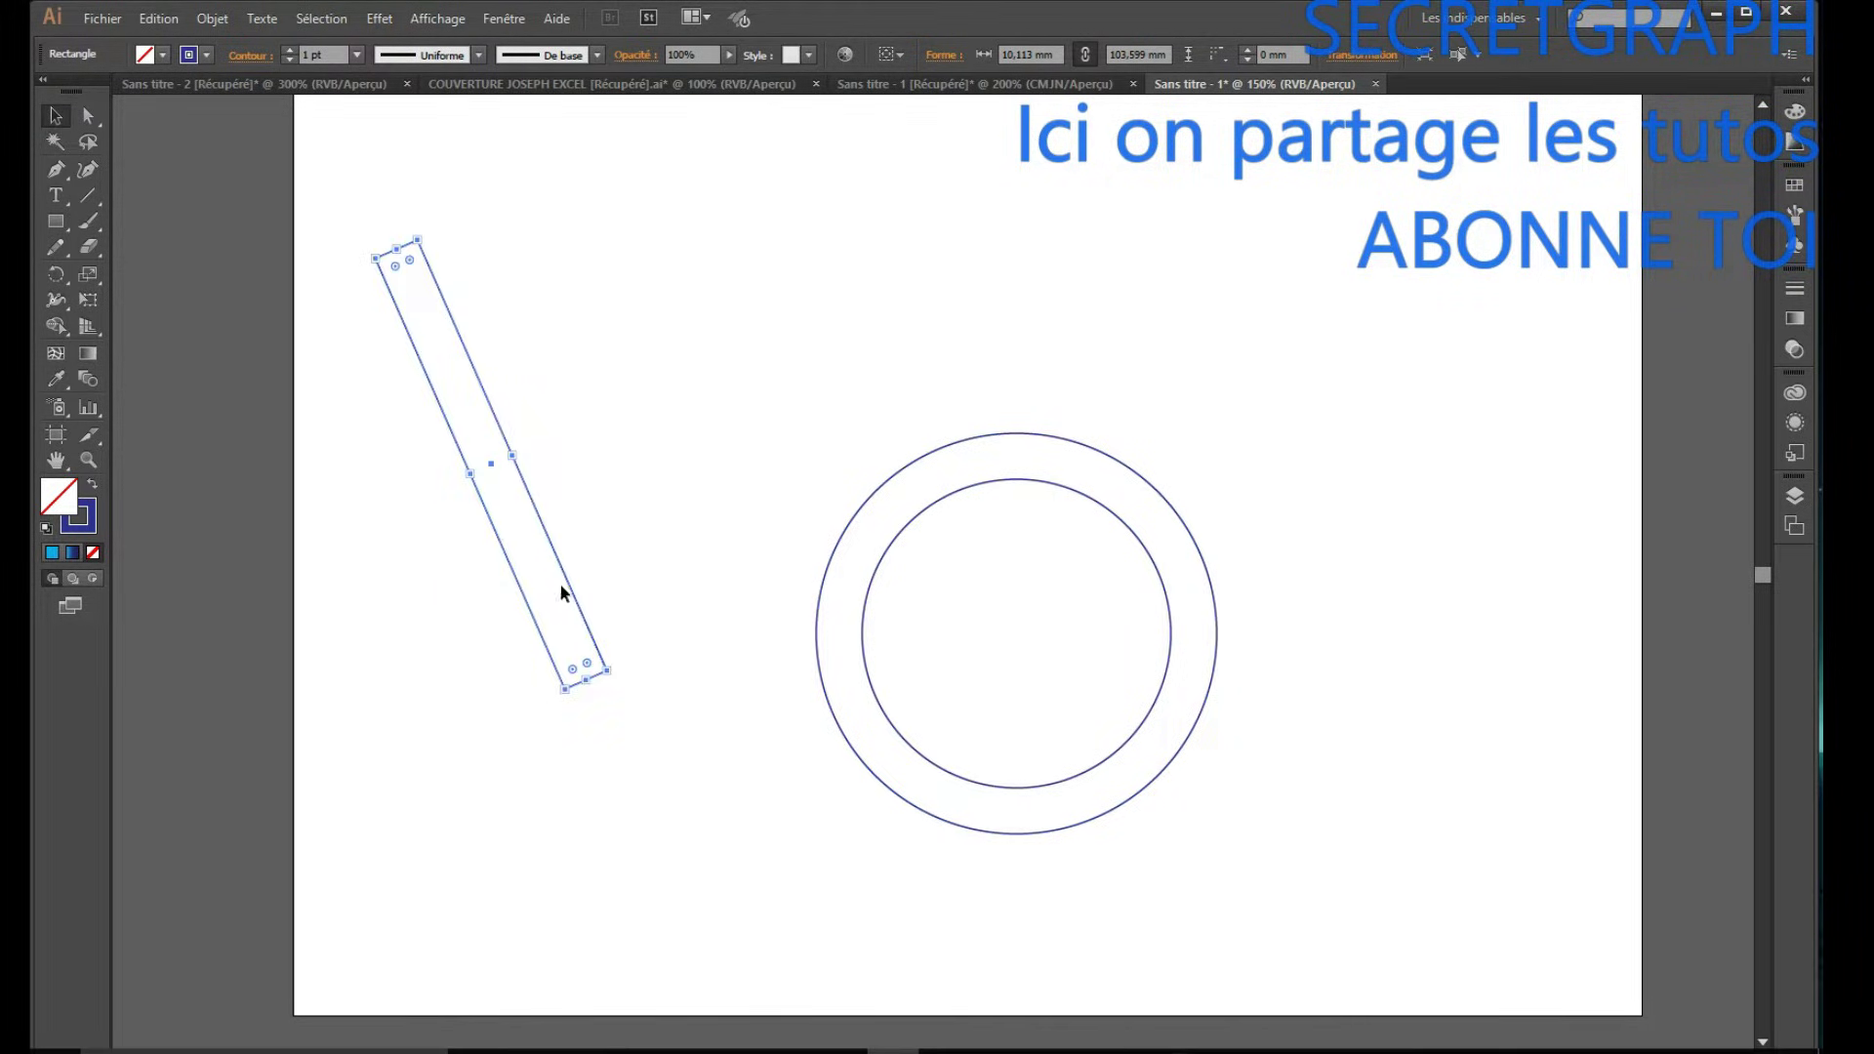
# Create a copy of the tilted bar mirrored about the vertical axis and shift it right so the bars cross near their lower ends.
pyautogui.rightClick(546, 535)
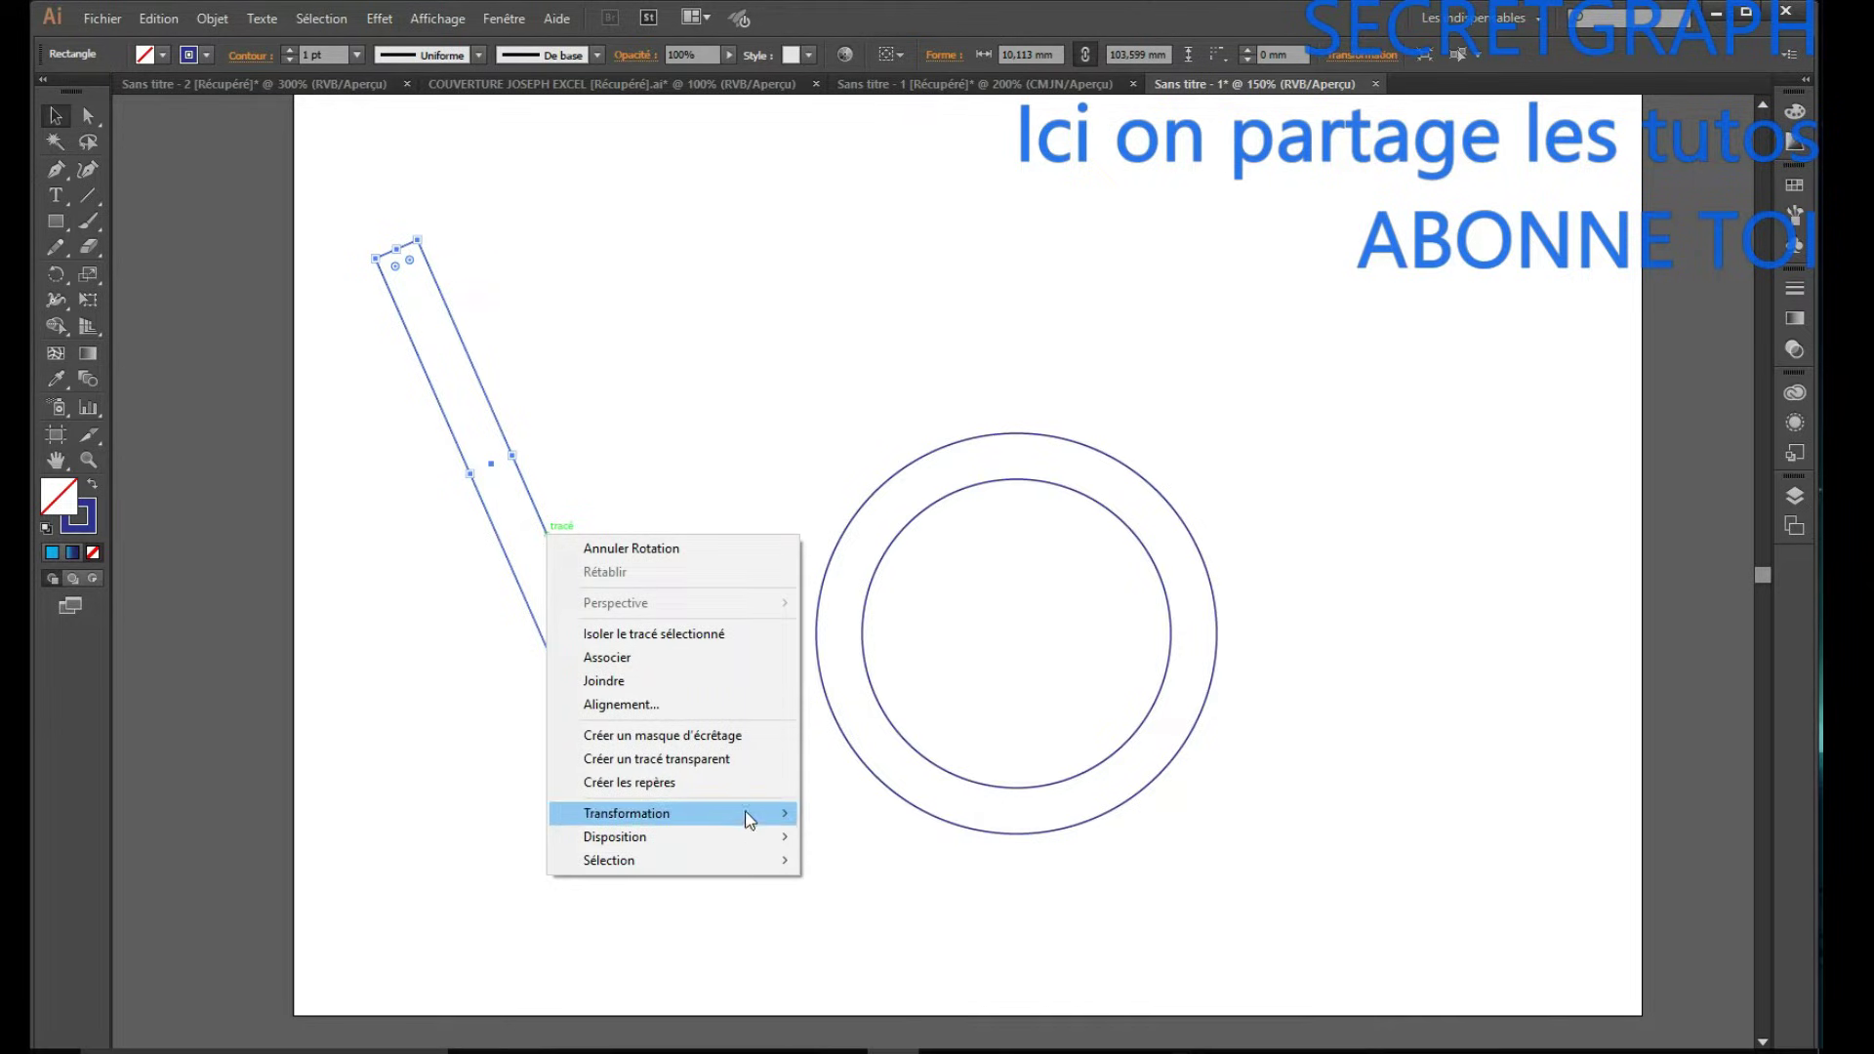
pyautogui.moveTo(740, 820)
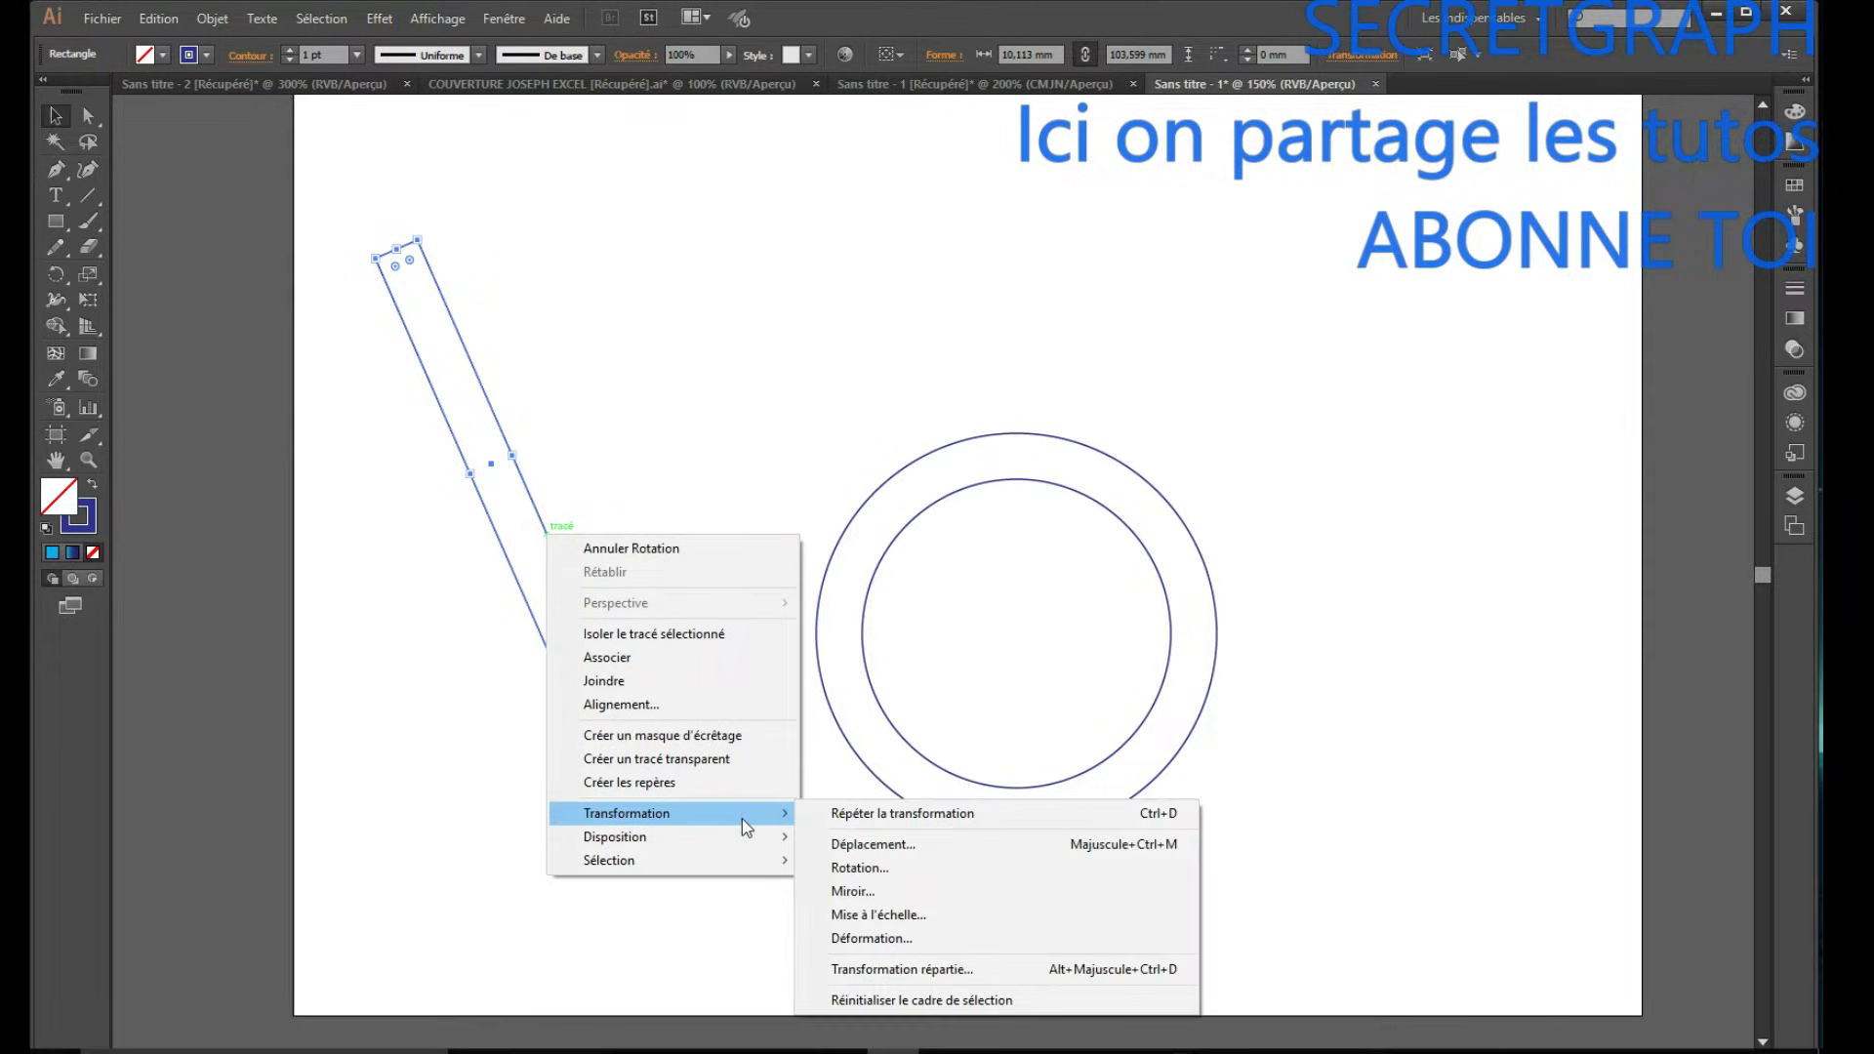
pyautogui.click(857, 891)
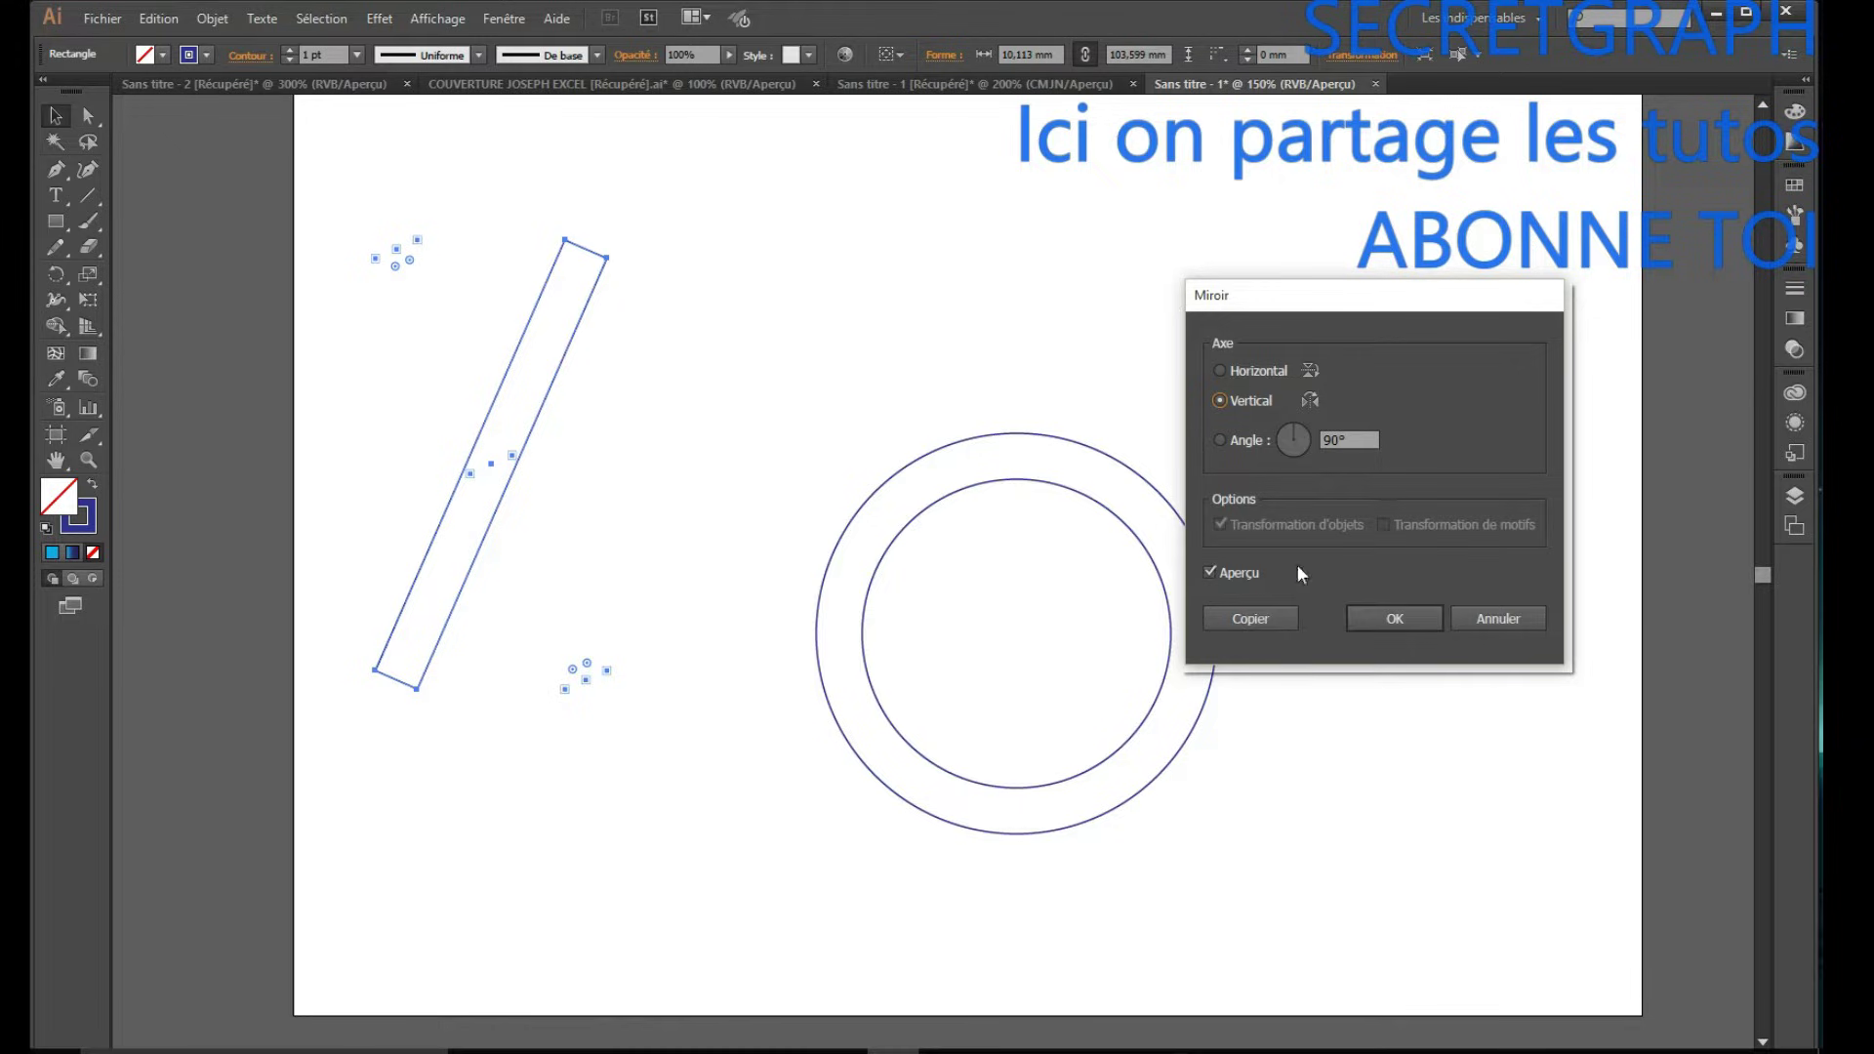
pyautogui.click(1250, 618)
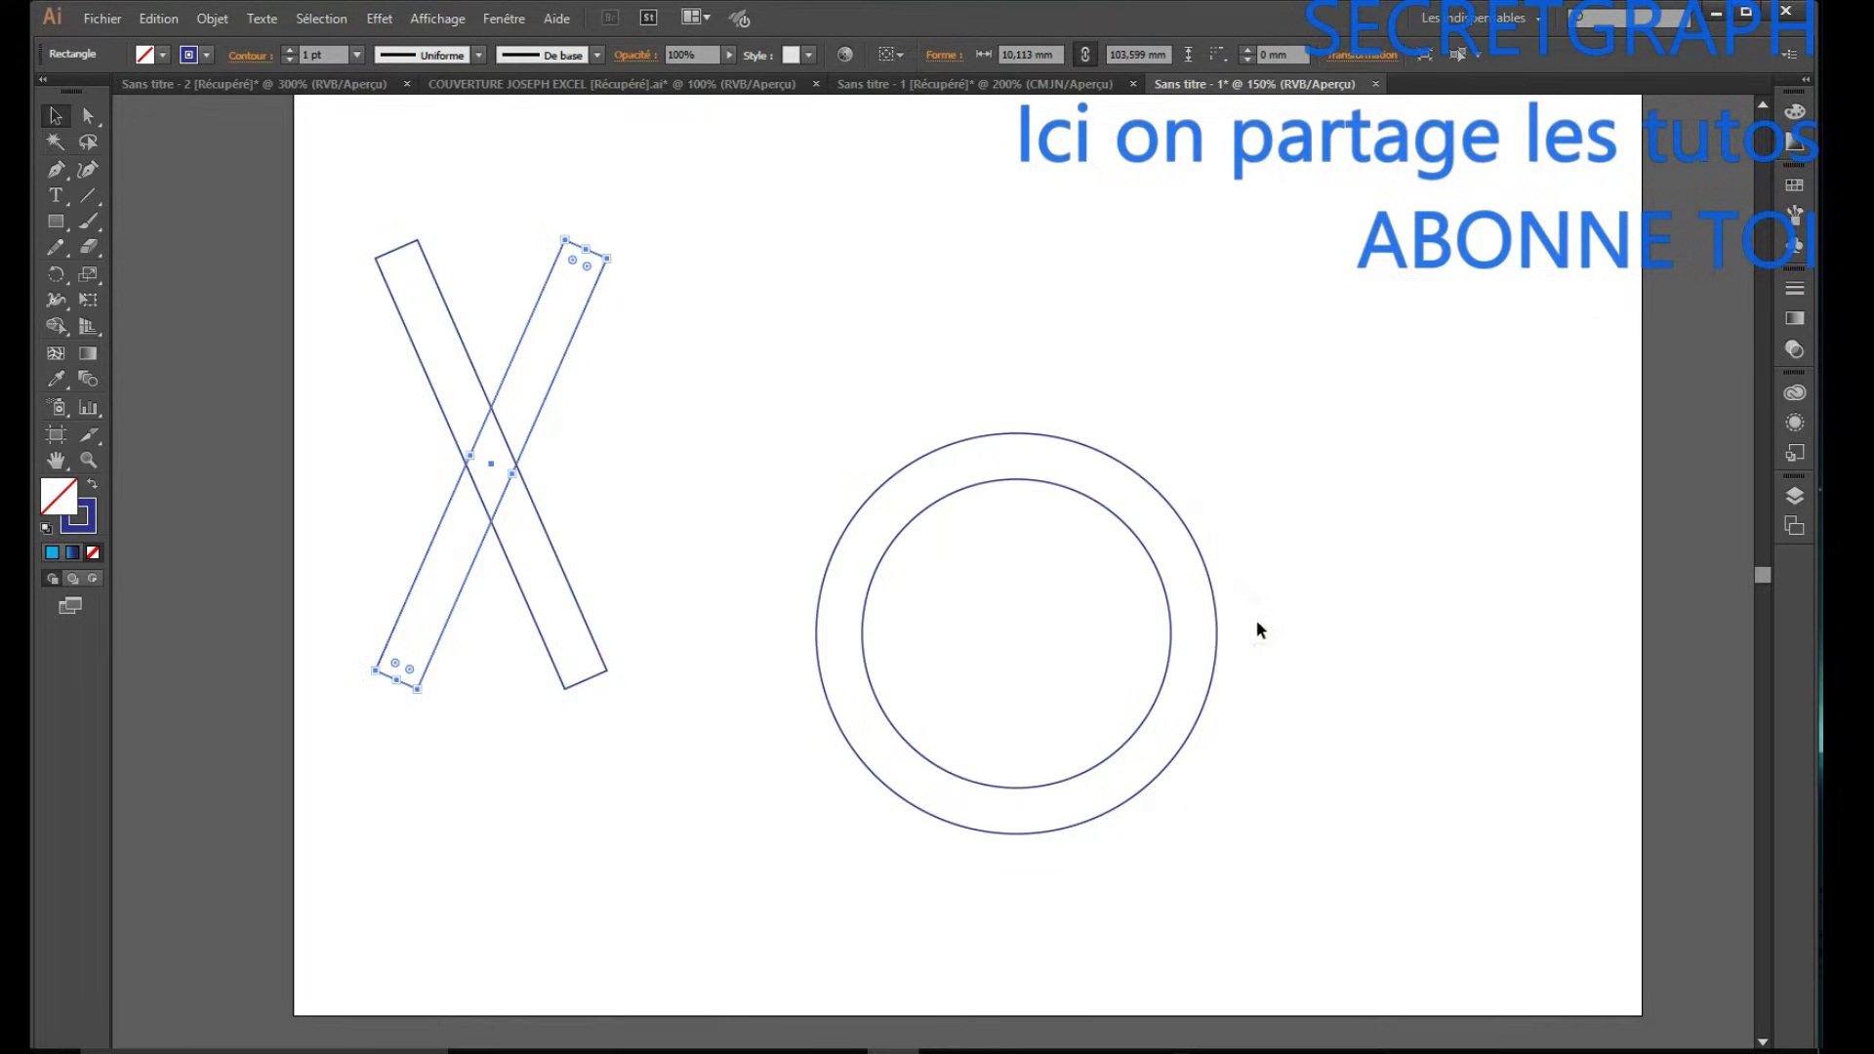
pyautogui.moveTo(546, 407); pyautogui.dragTo(636, 401)
pyautogui.click(322, 215)
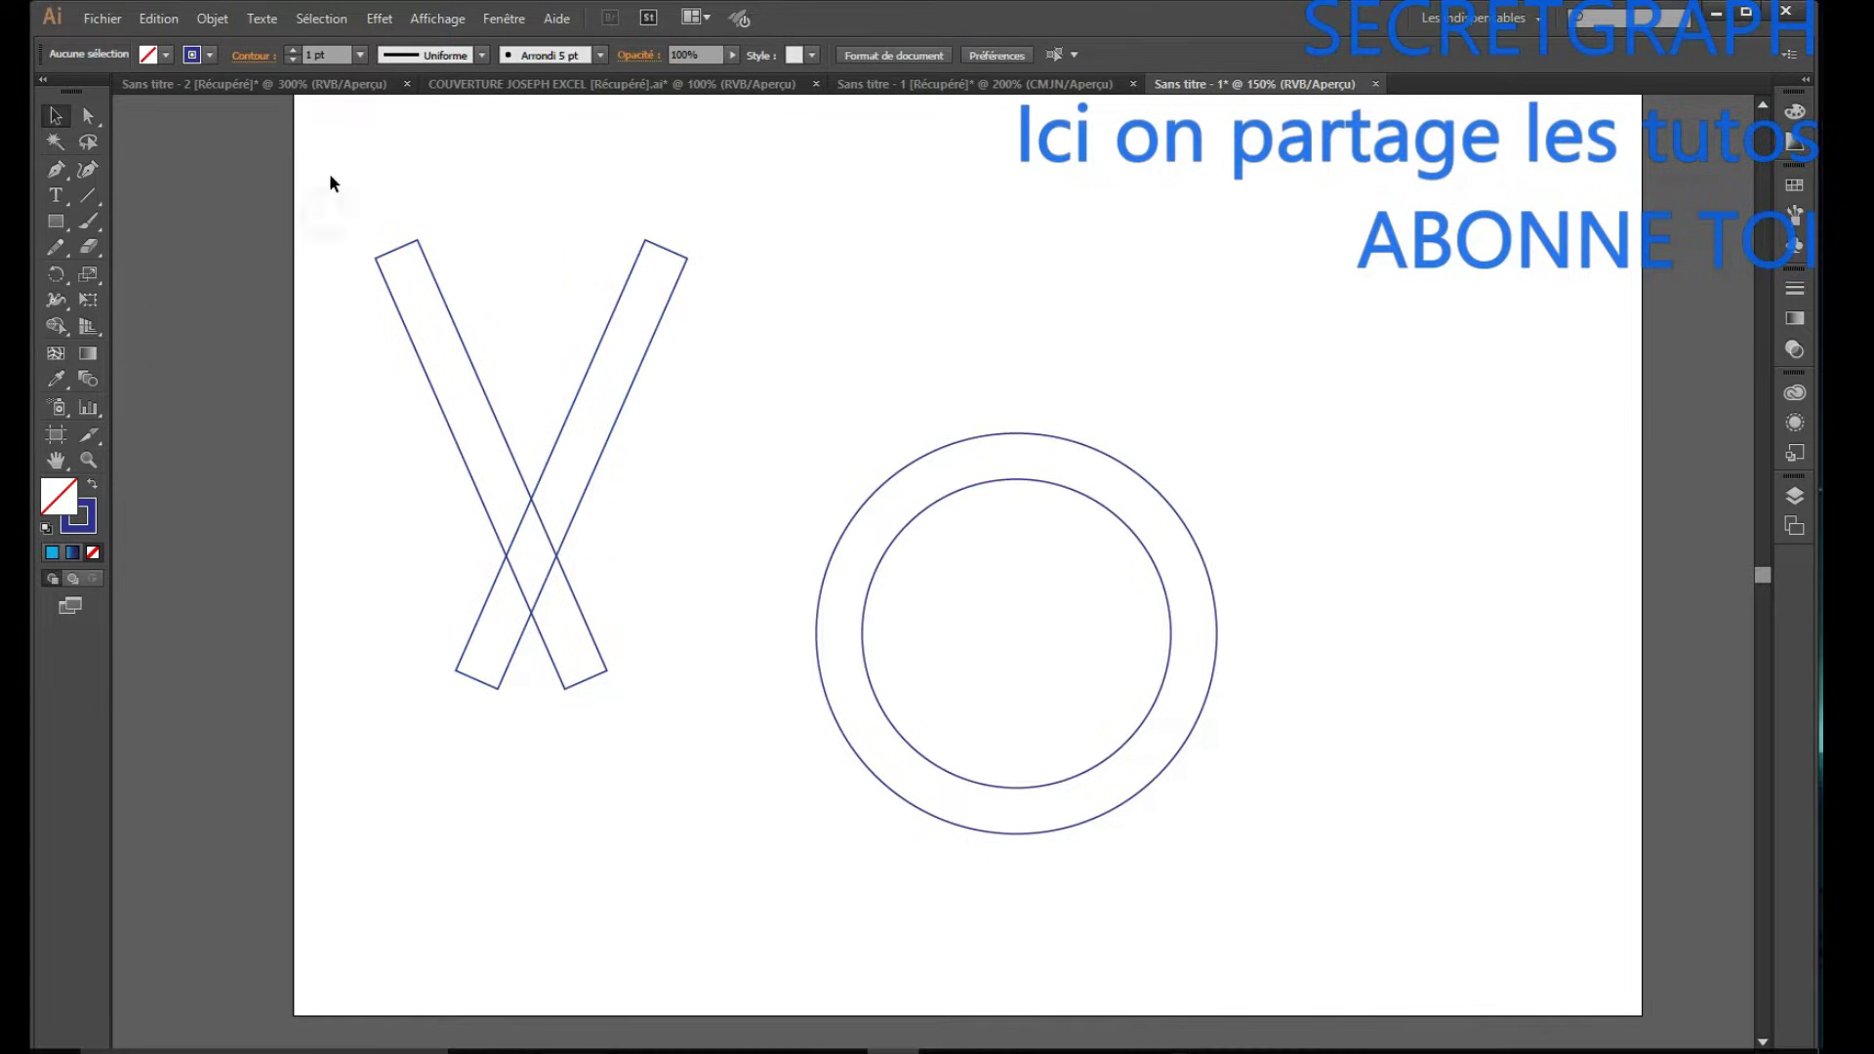
# Move both crossed bars together onto the two circles, centring them horizontally on the ring.
pyautogui.moveTo(672, 604); pyautogui.dragTo(673, 533)
pyautogui.moveTo(555, 543); pyautogui.dragTo(1040, 707)
pyautogui.click(1360, 600)
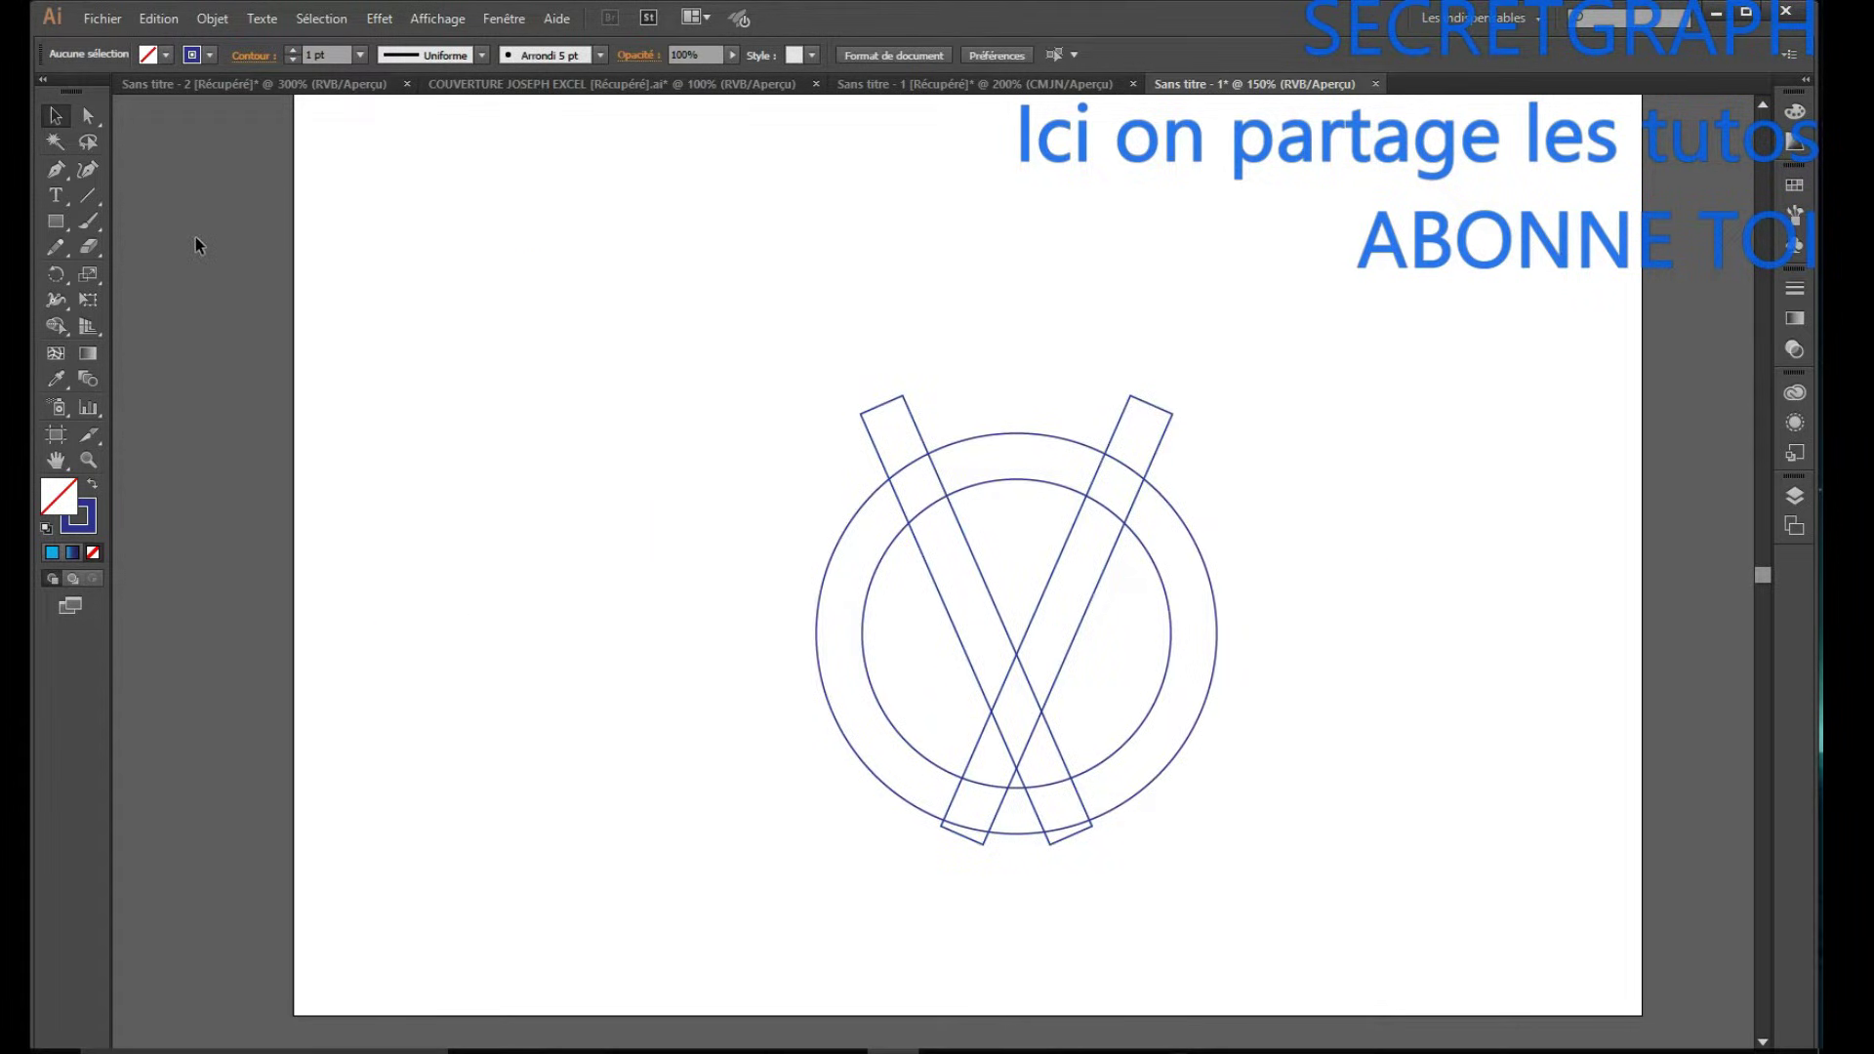
# Draw a short line parallel to each bar's outer edge across the ring, and nudge the left line toward its bar.
pyautogui.click(89, 193)
pyautogui.moveTo(1125, 544); pyautogui.dragTo(1184, 418)
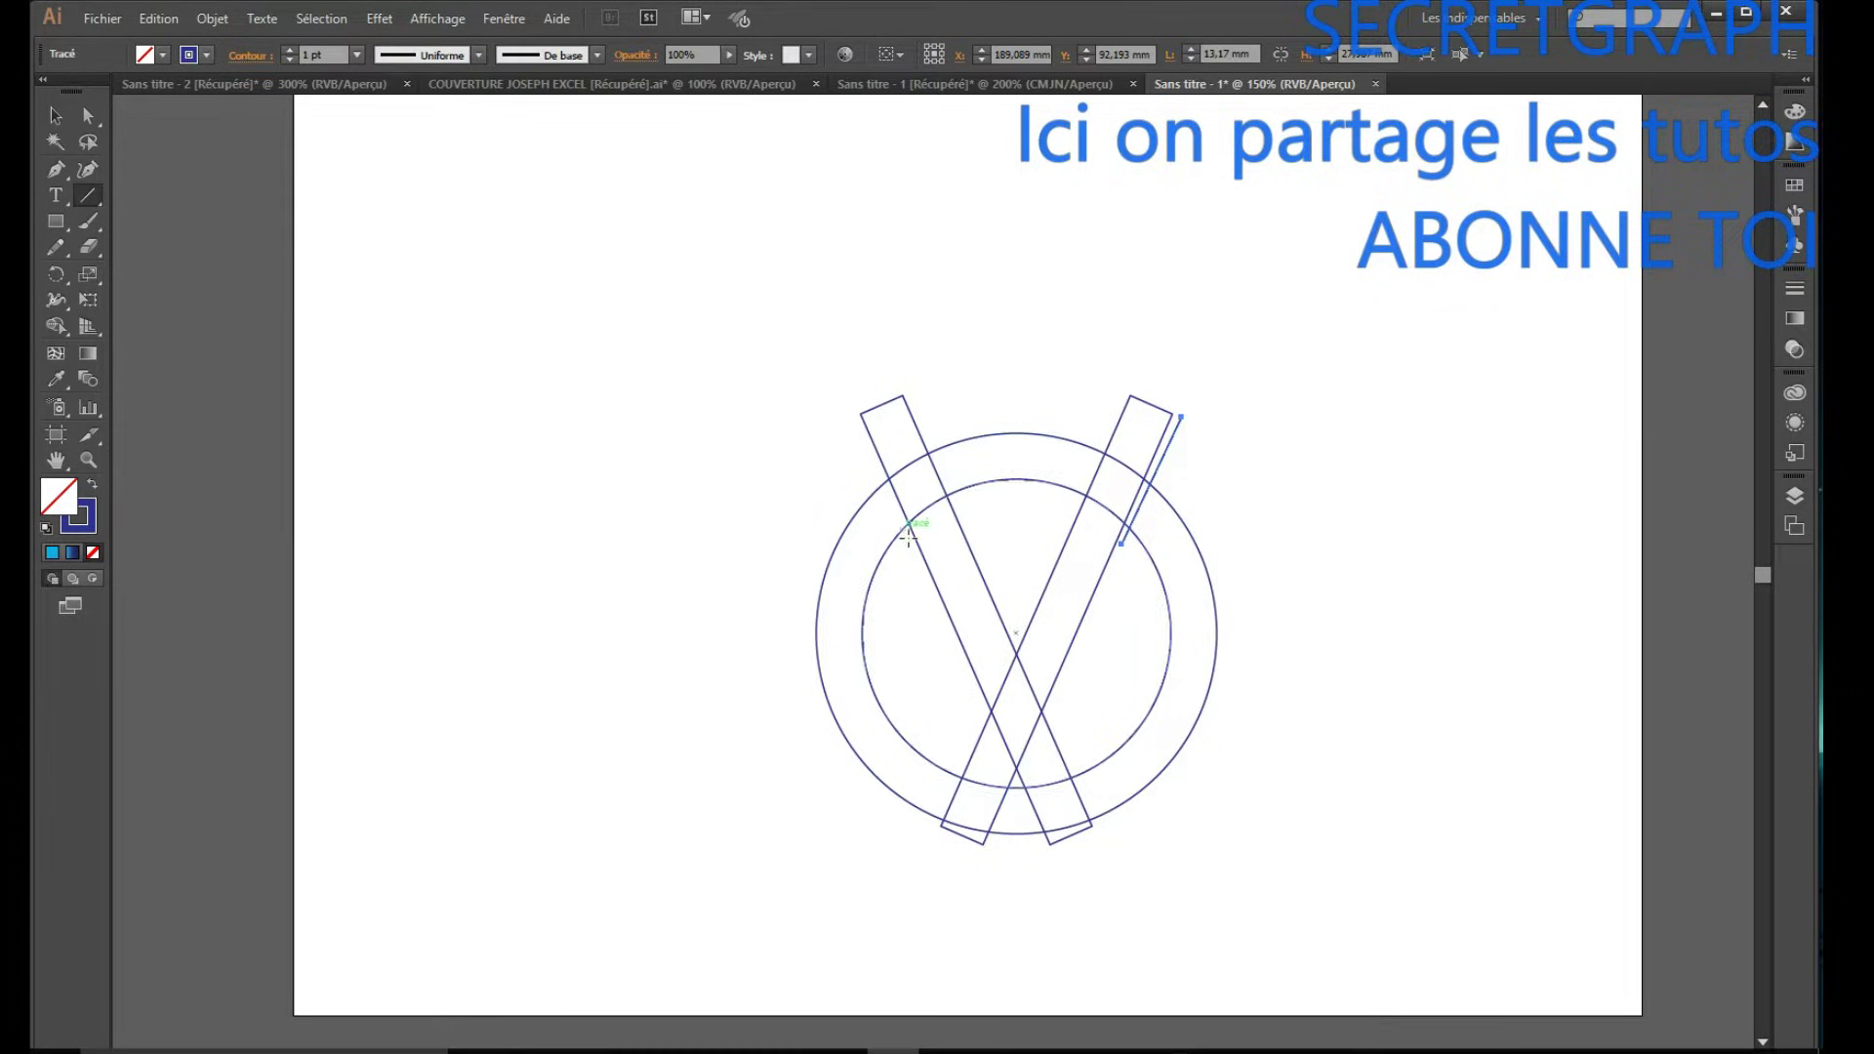
pyautogui.moveTo(908, 538); pyautogui.dragTo(867, 454)
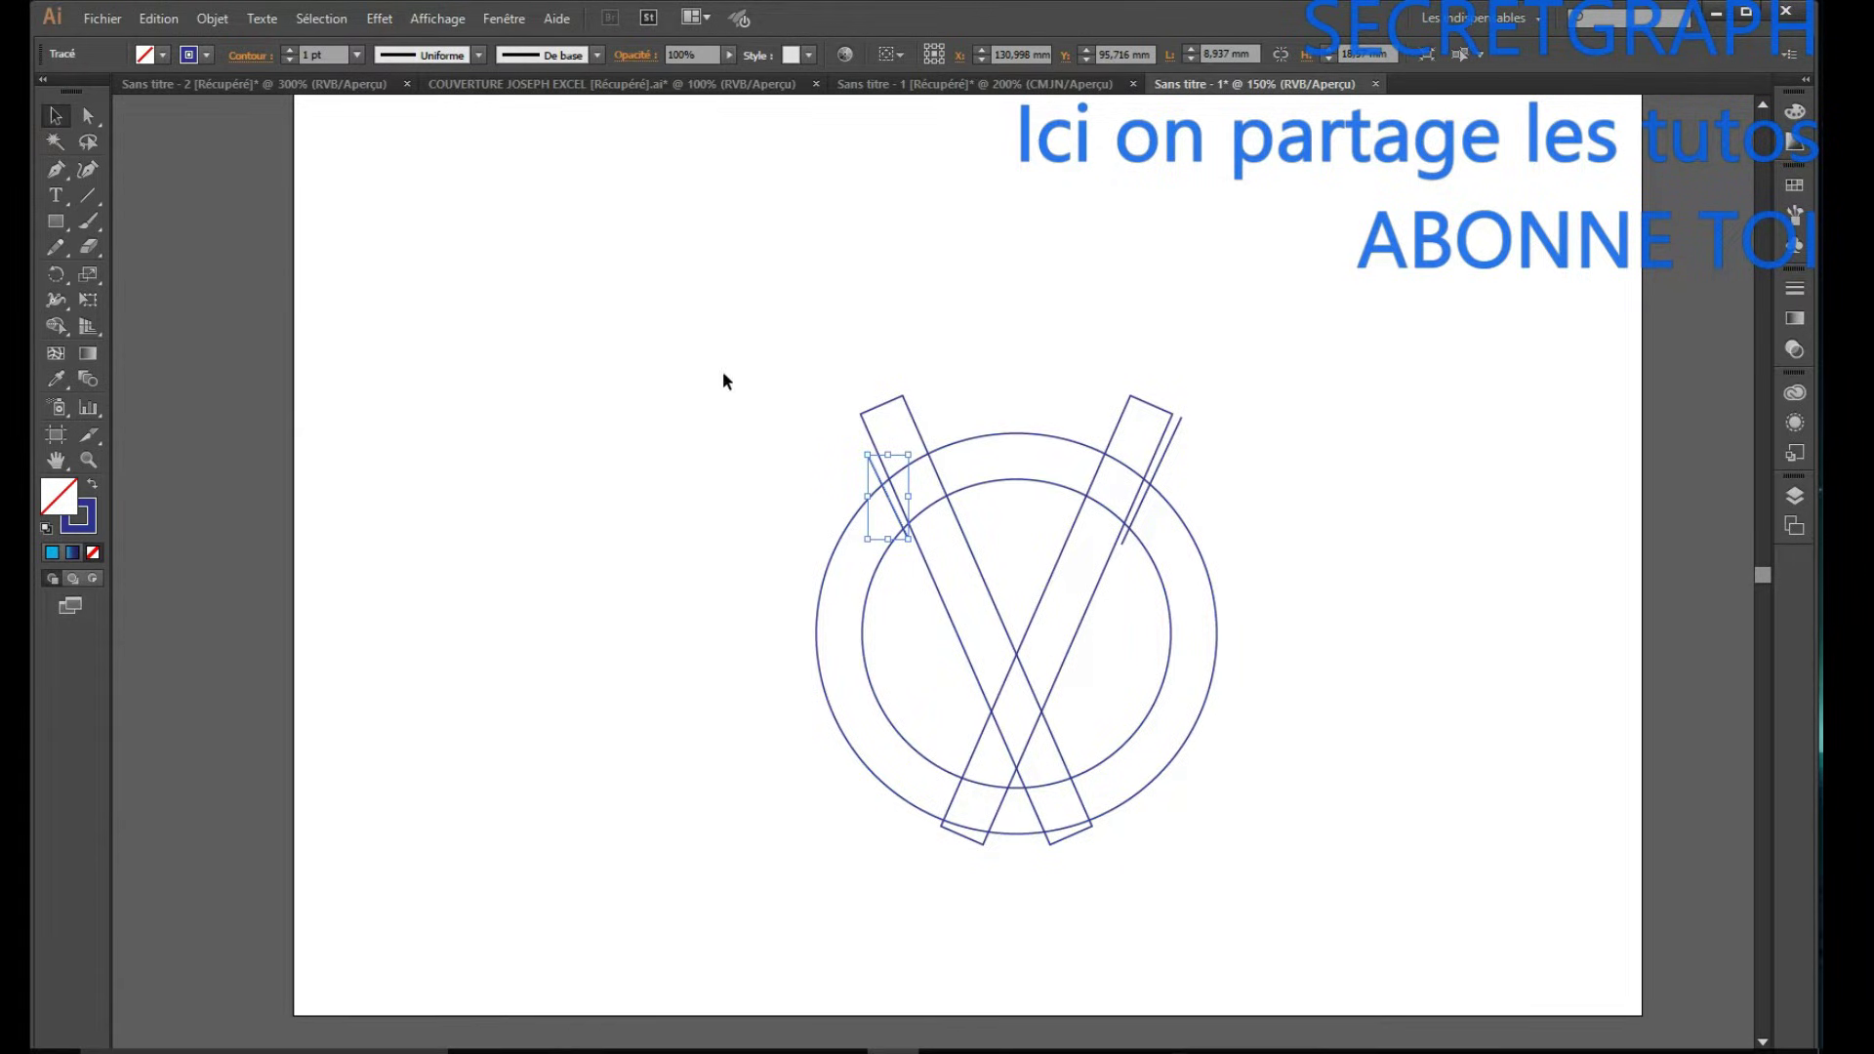
pyautogui.press('Right')
# Select all the outlines for the Shape Builder tool, keeping small-gap detection on, and set the fill to dark blue.
pyautogui.moveTo(591, 240)
pyautogui.mouseDown()
pyautogui.moveTo(1066, 652)
pyautogui.moveTo(1317, 926)
pyautogui.moveTo(1316, 909)
pyautogui.mouseUp()
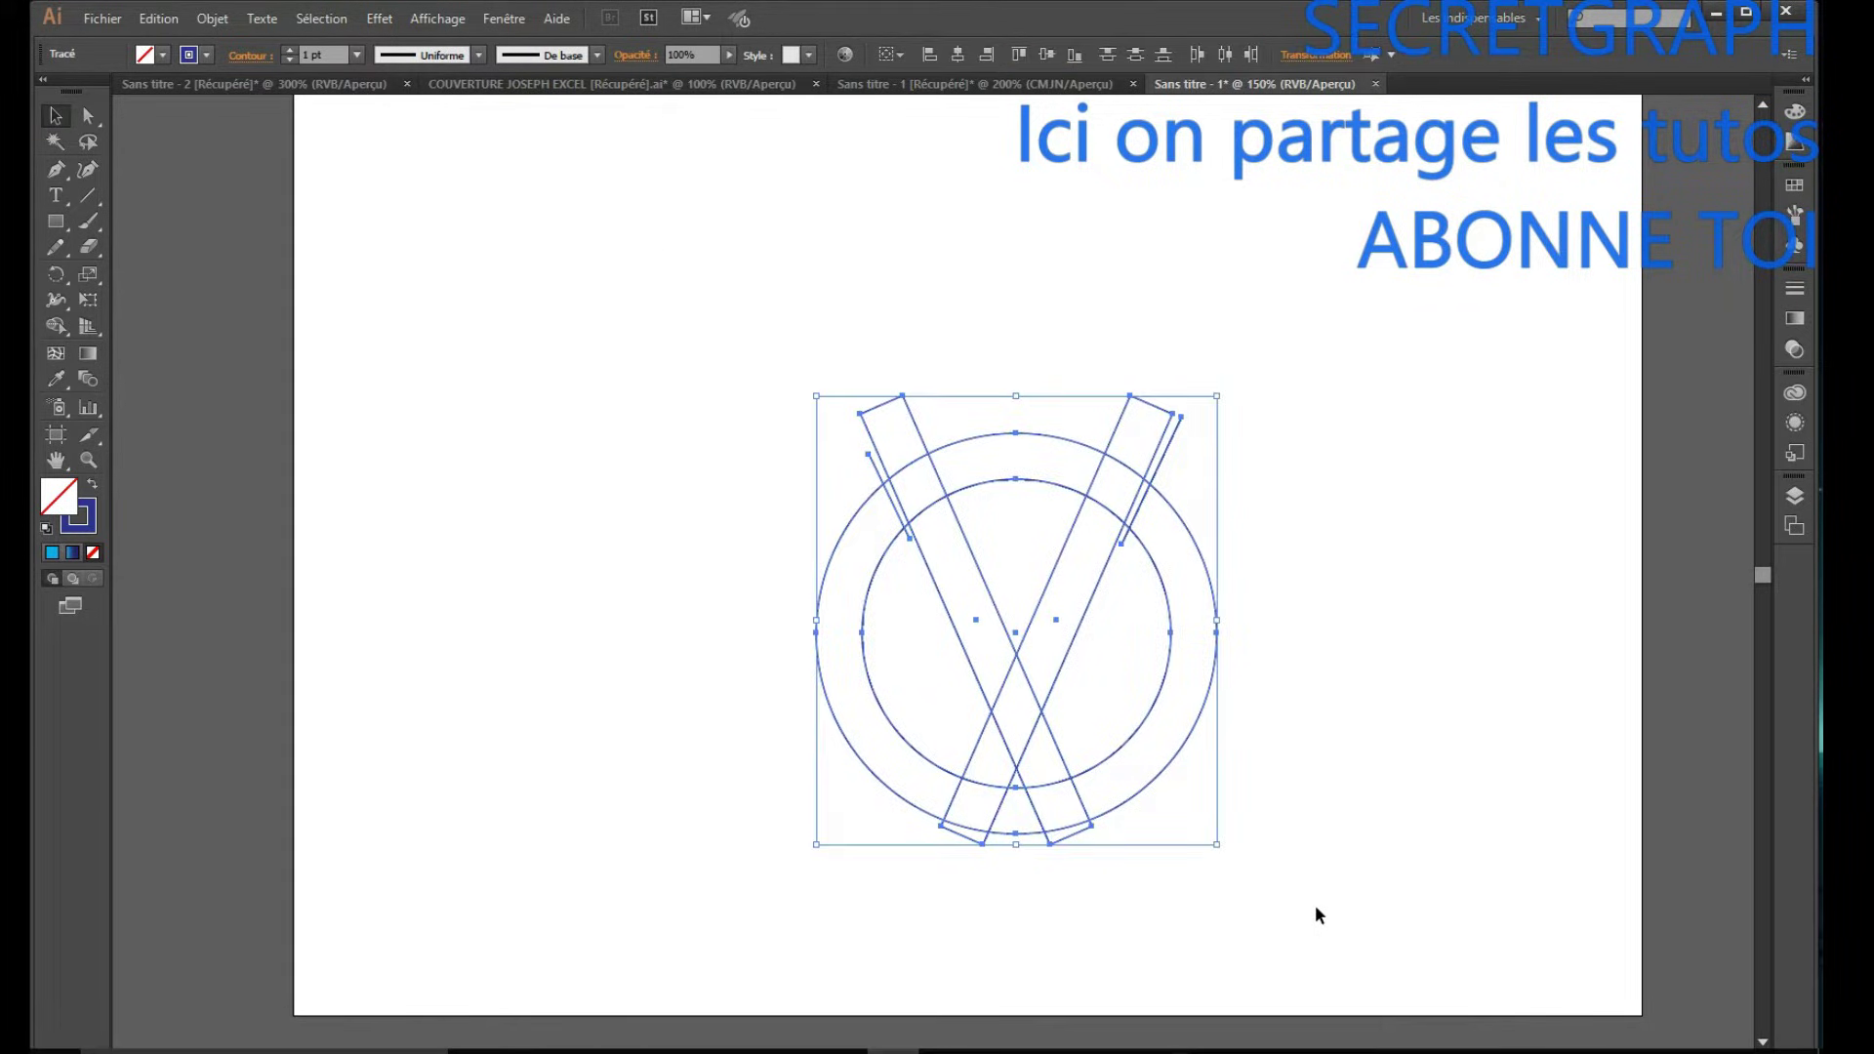
pyautogui.doubleClick(60, 324)
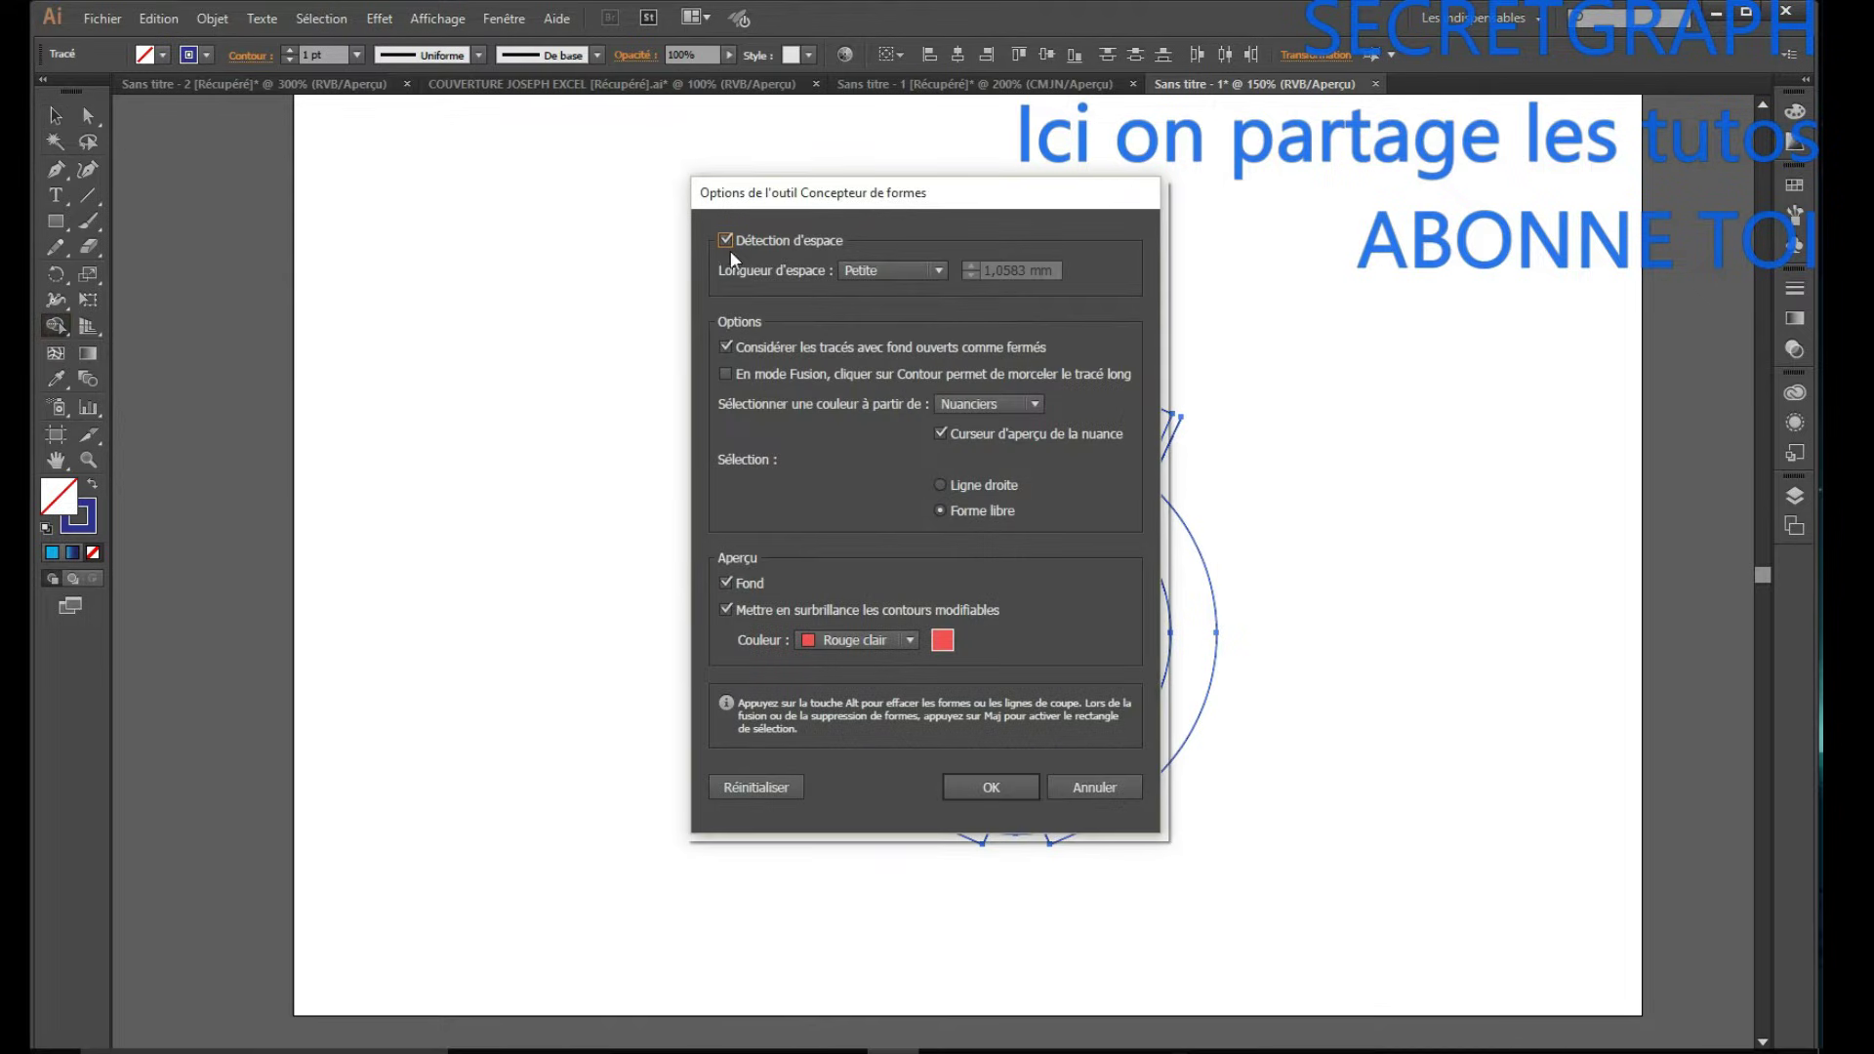
pyautogui.click(729, 240)
pyautogui.click(729, 240)
pyautogui.click(985, 786)
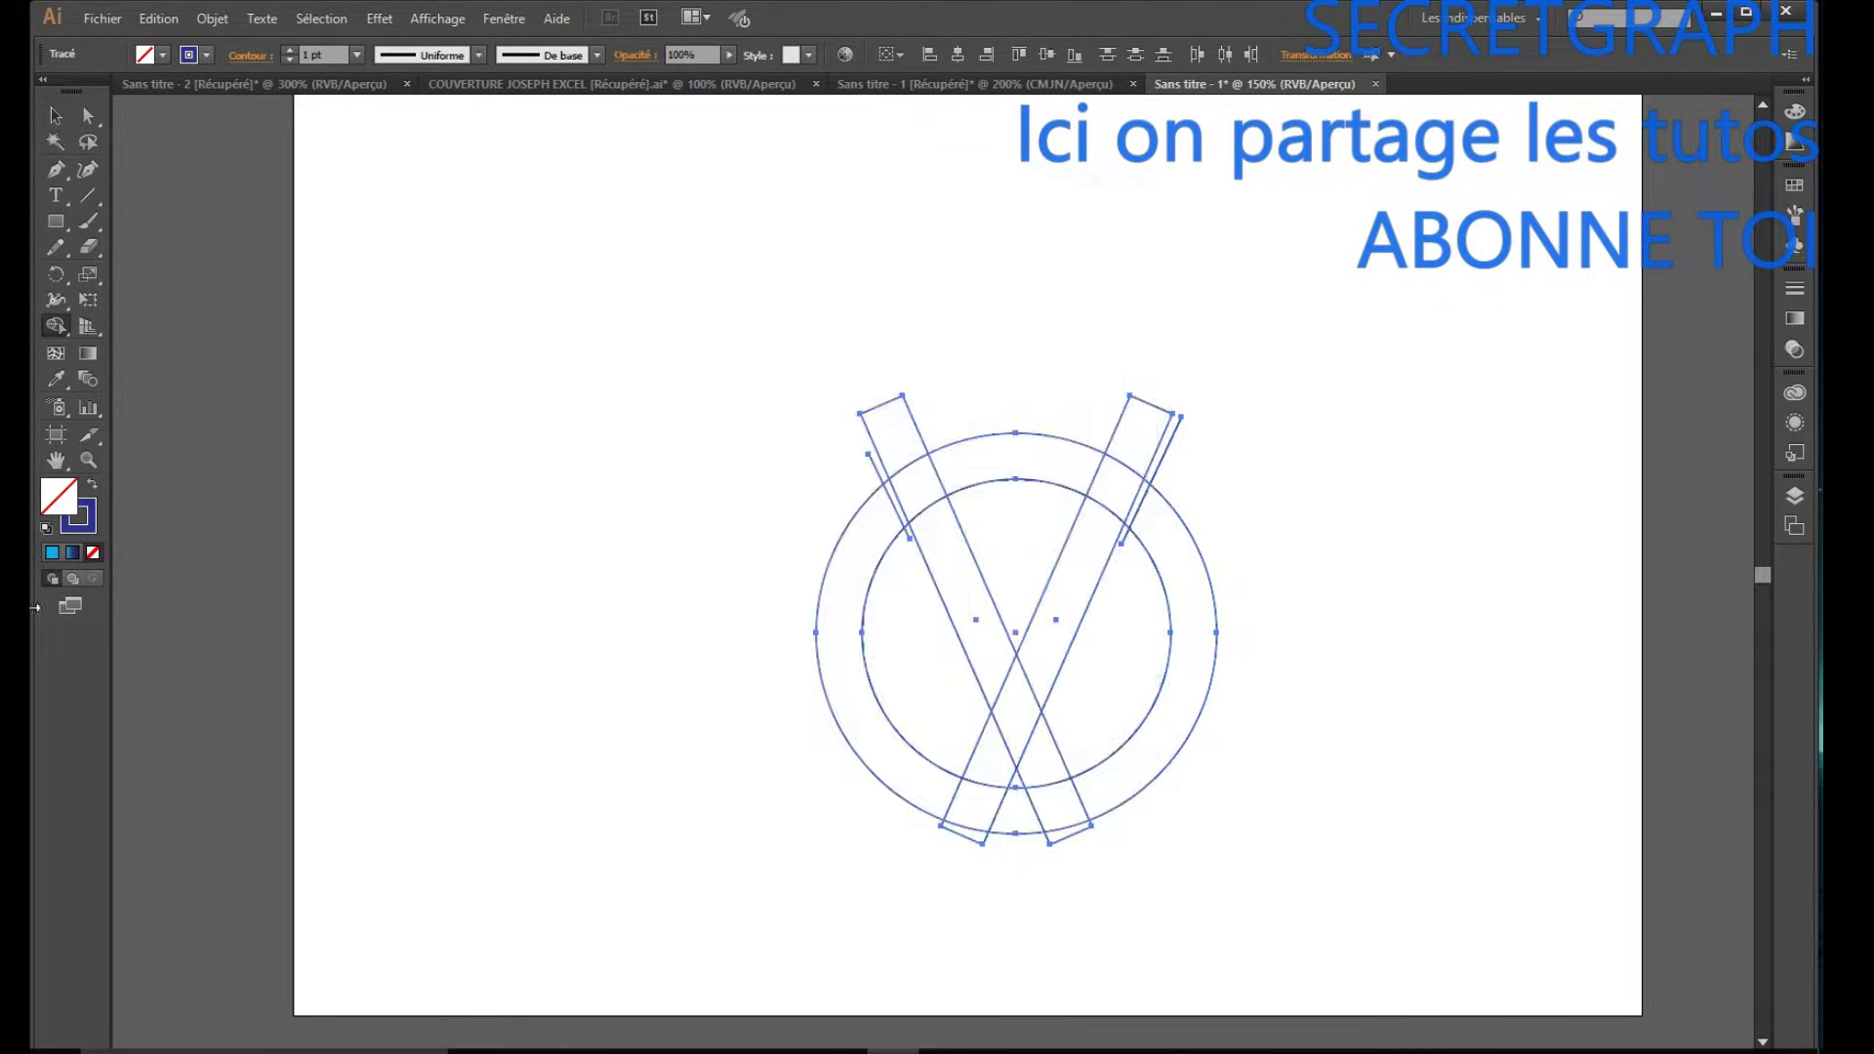
pyautogui.click(162, 56)
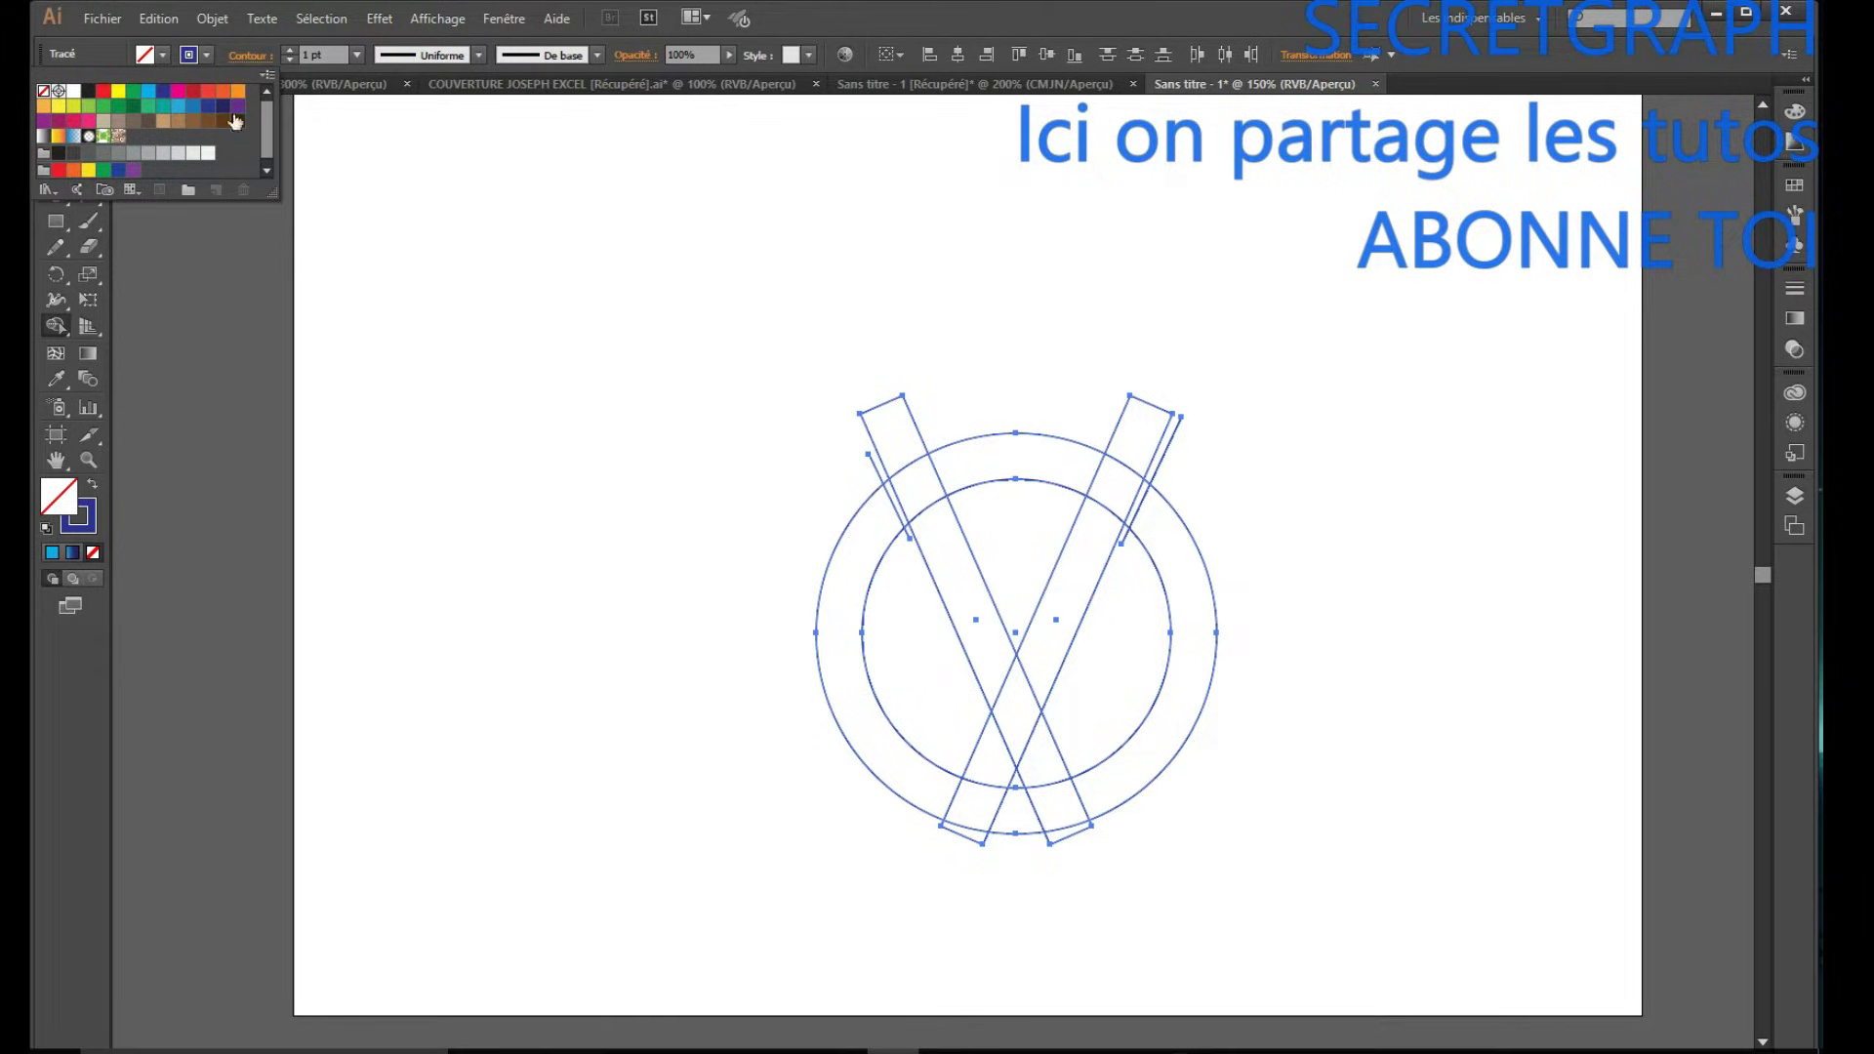
pyautogui.click(208, 108)
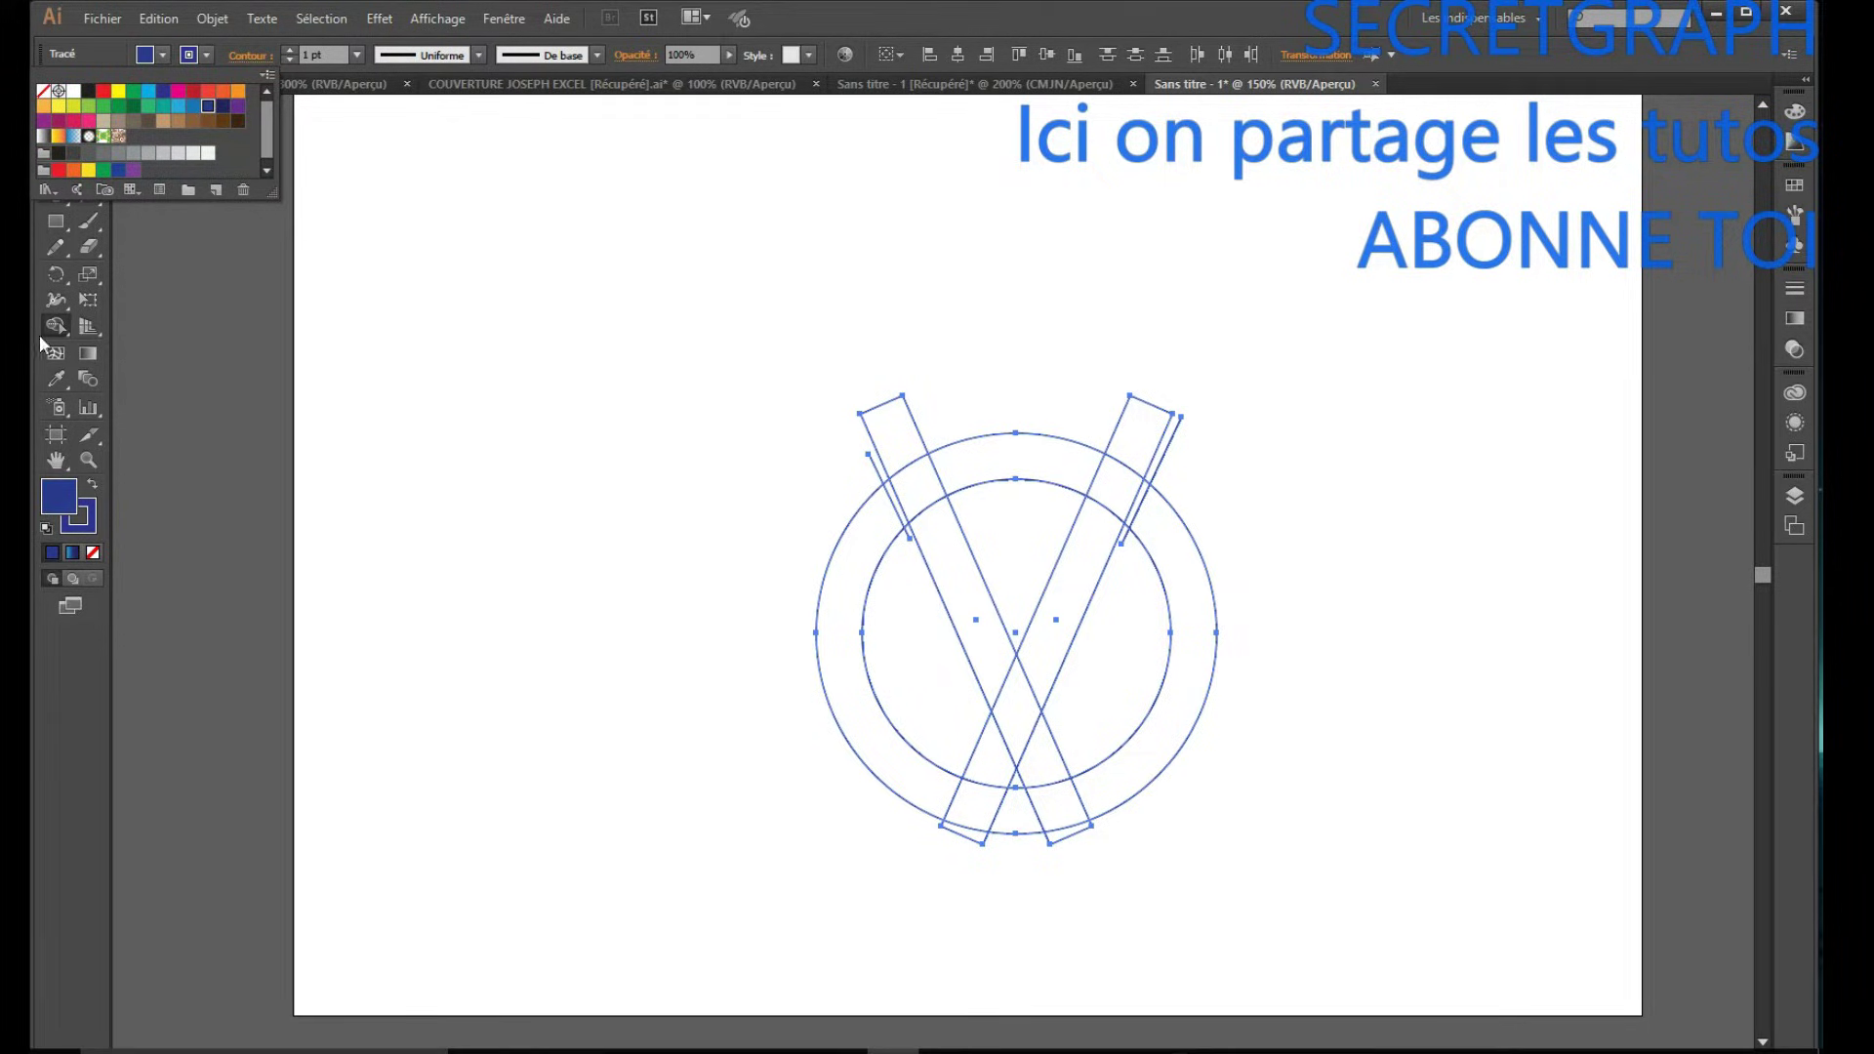
# Merge the V regions out to the outer circle, and merge the ring's side and lower regions into a solid blue shape.
pyautogui.click(969, 596)
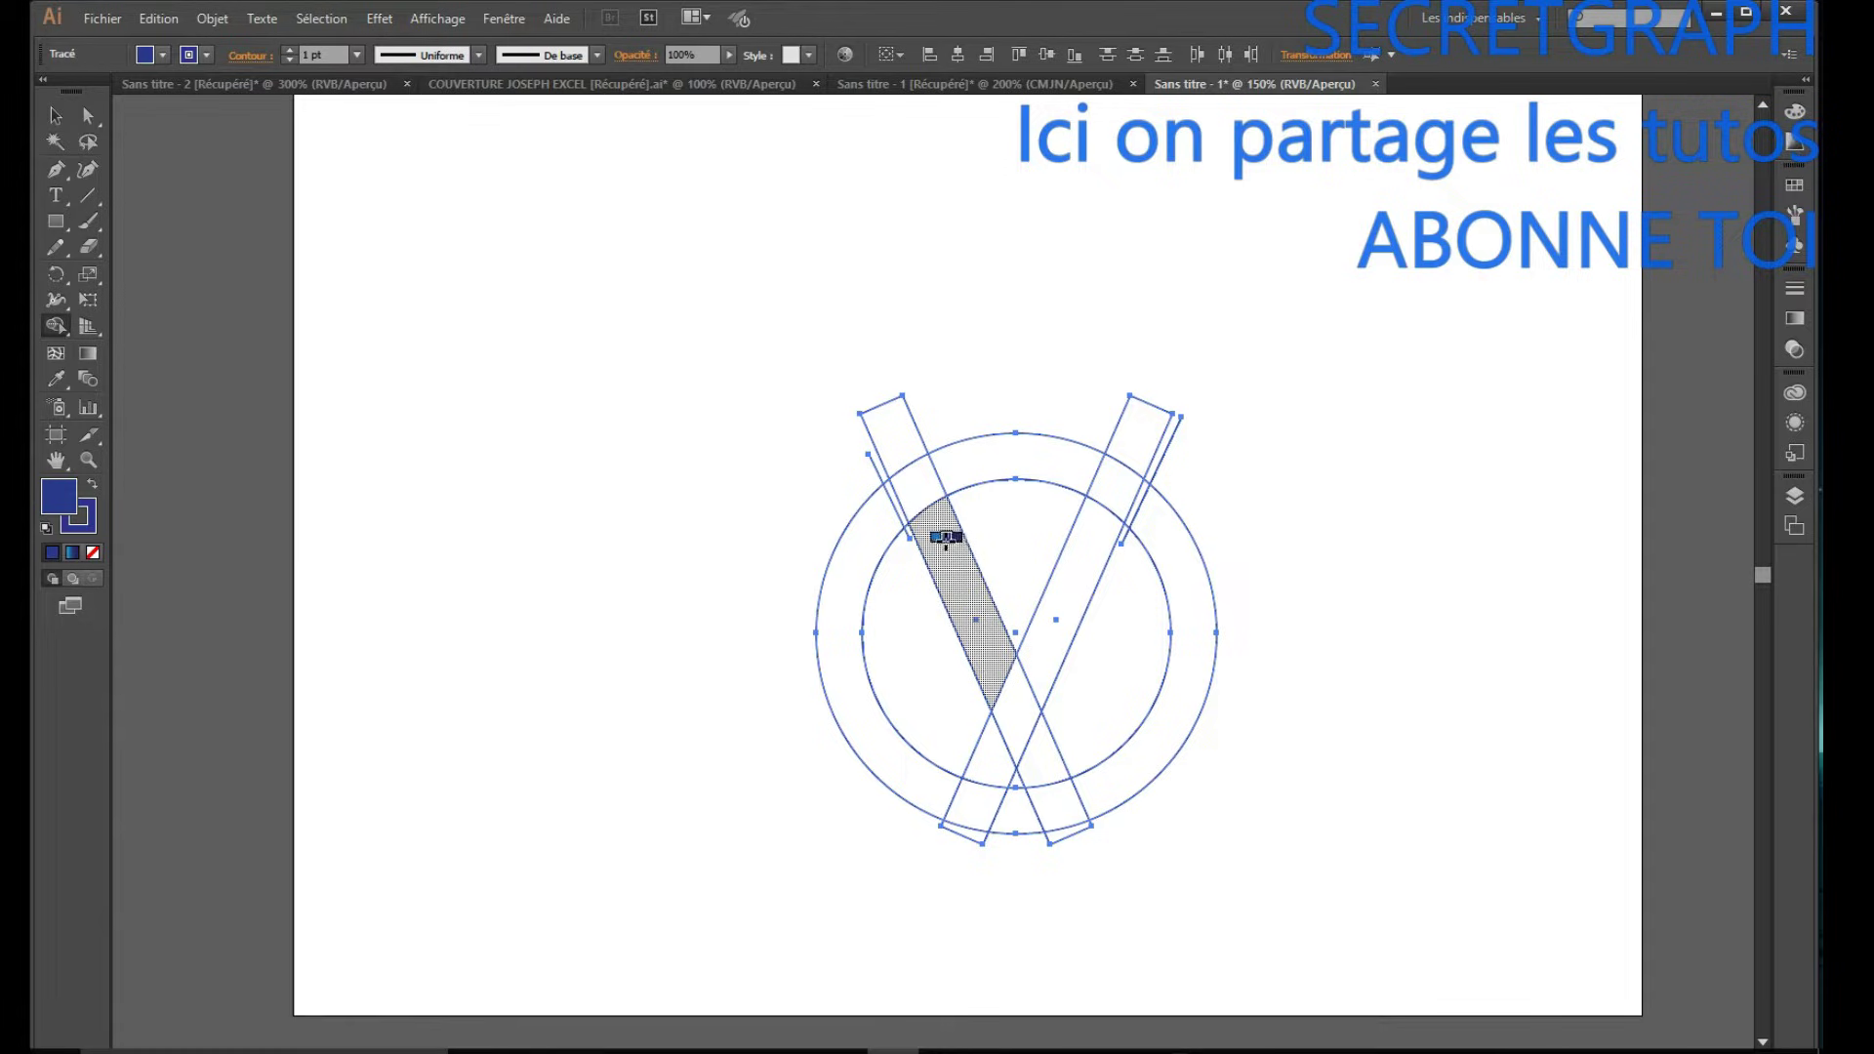
pyautogui.moveTo(985, 642)
pyautogui.mouseDown()
pyautogui.moveTo(1008, 697)
pyautogui.moveTo(1036, 657)
pyautogui.mouseUp()
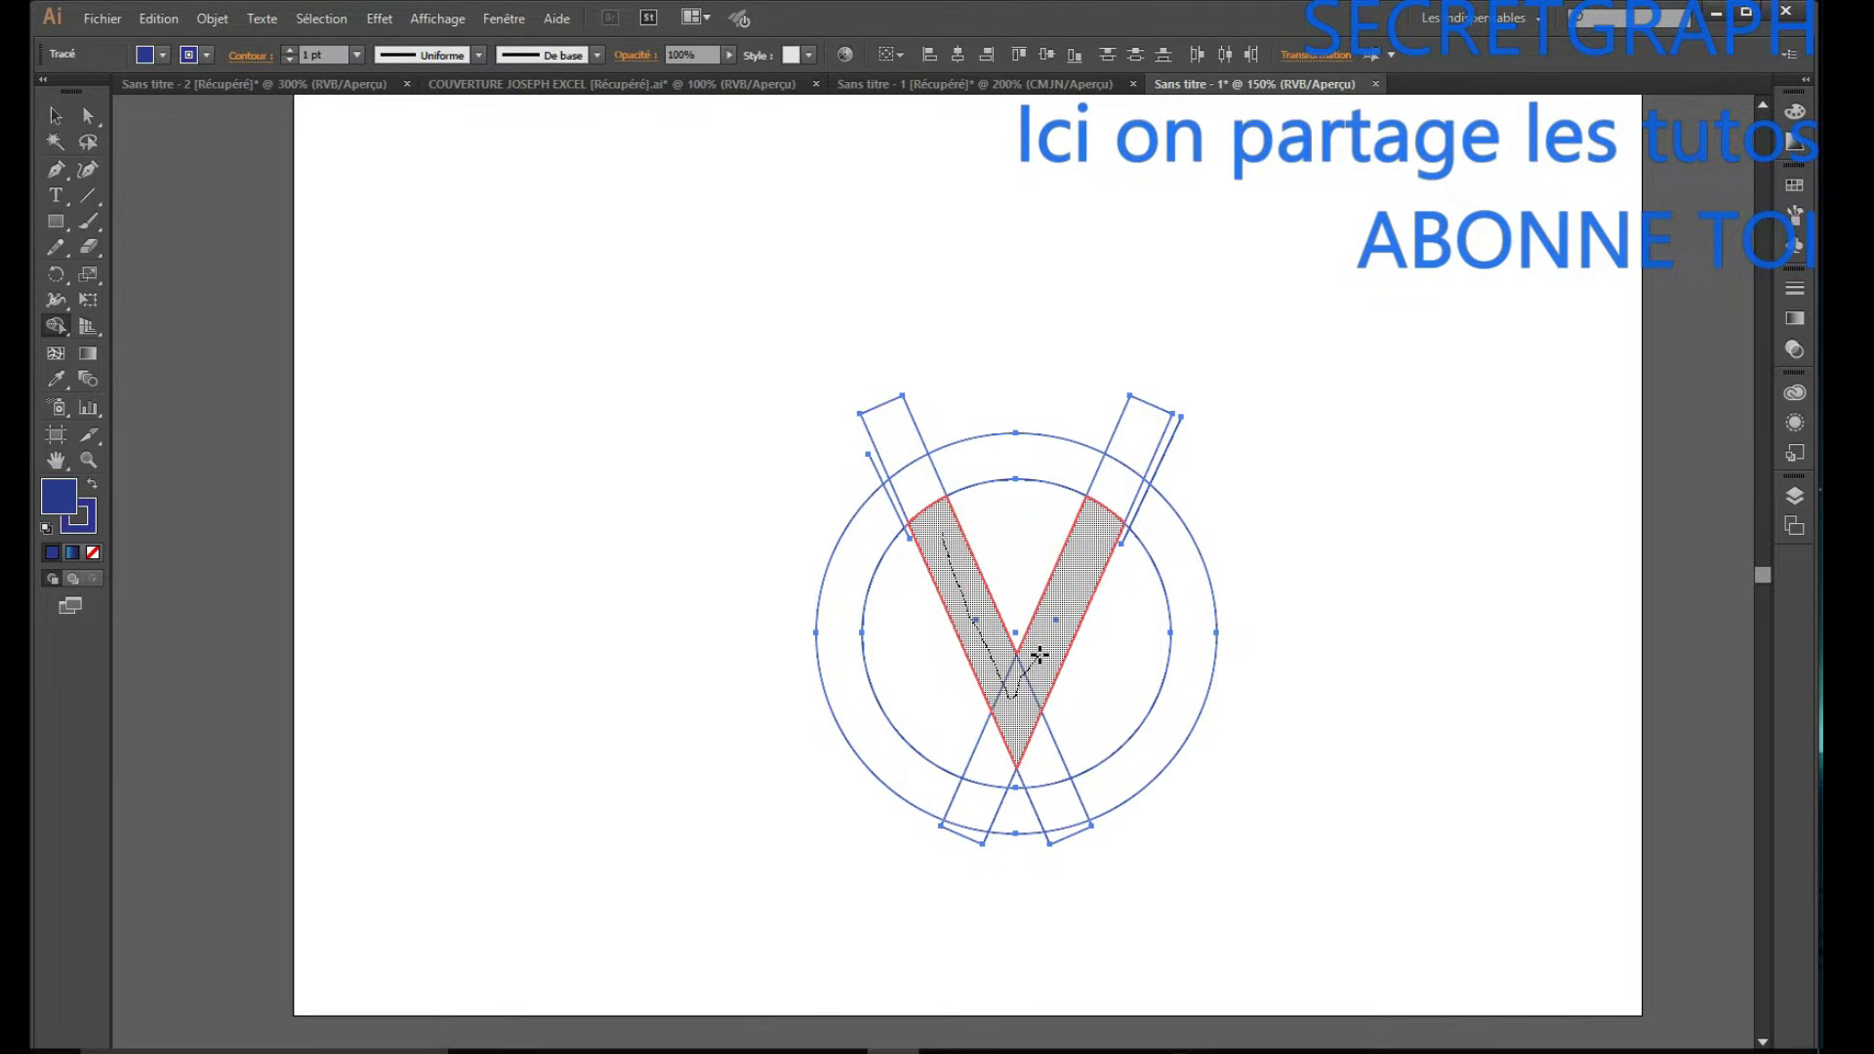
pyautogui.moveTo(1094, 561); pyautogui.dragTo(1102, 541)
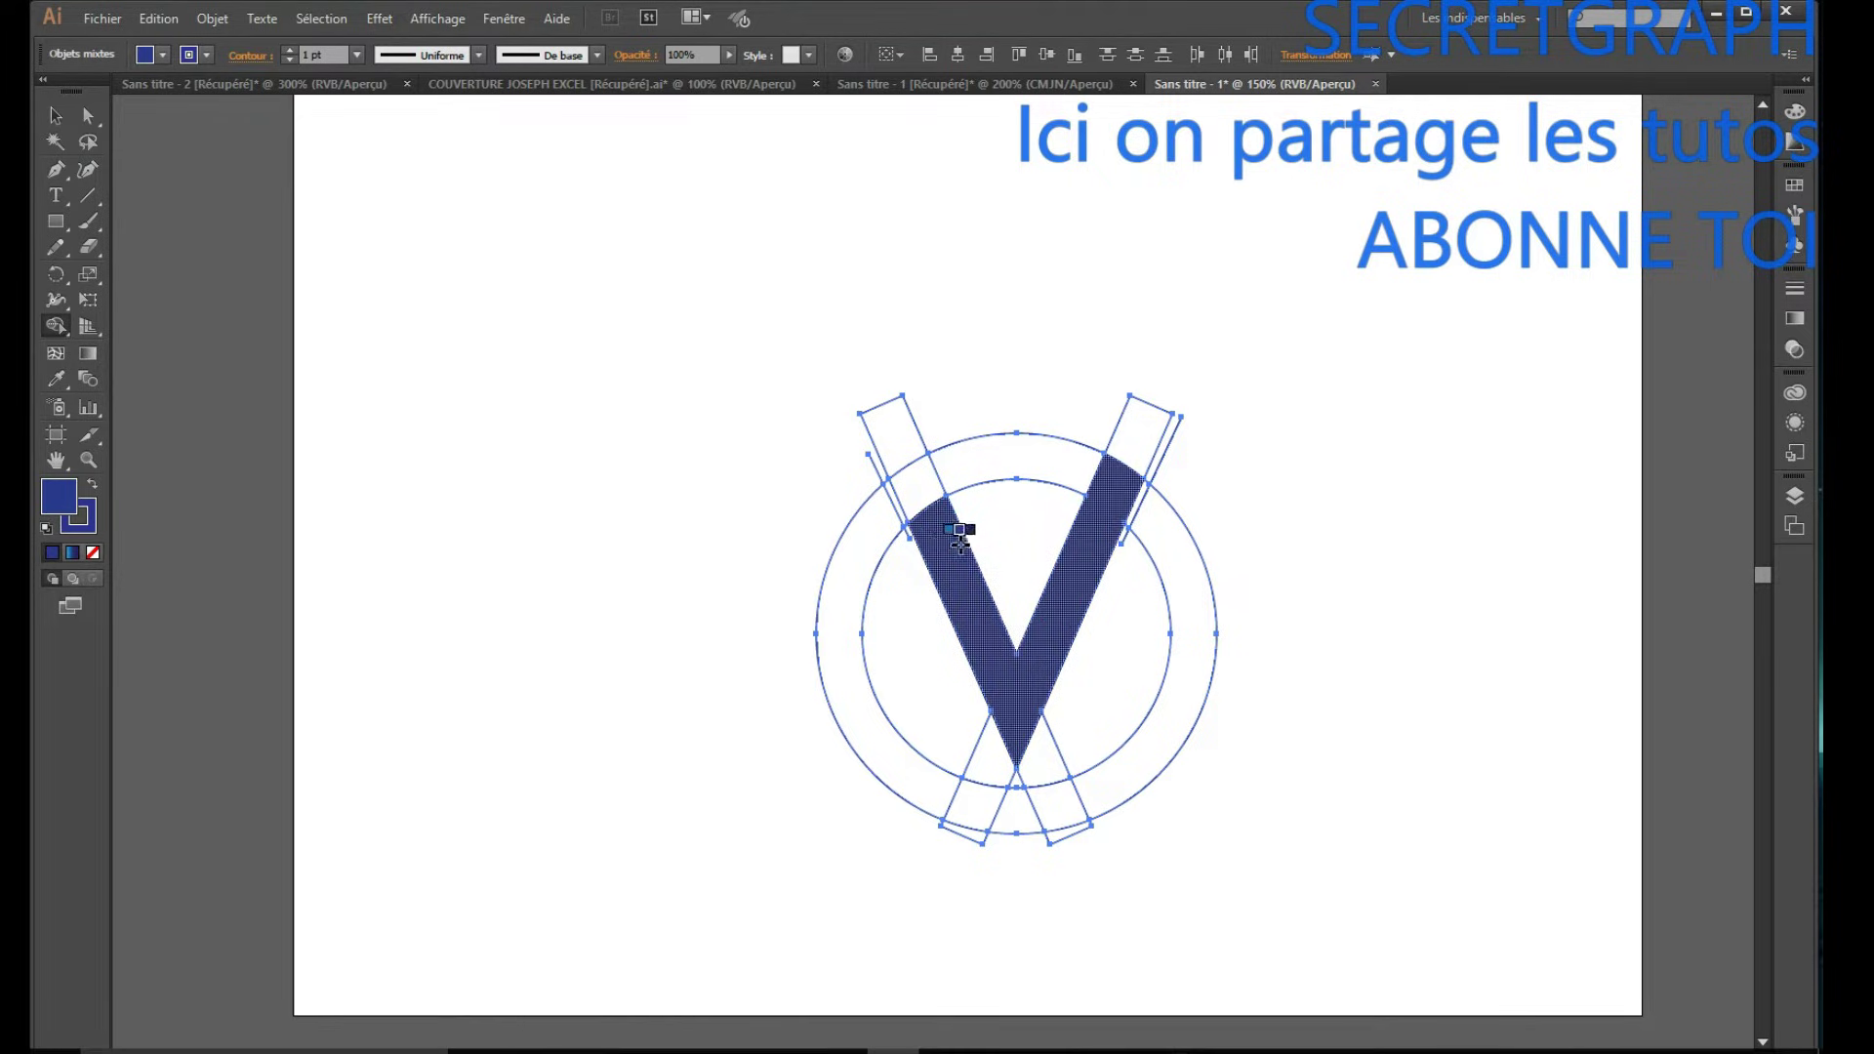
pyautogui.moveTo(951, 542); pyautogui.dragTo(929, 488)
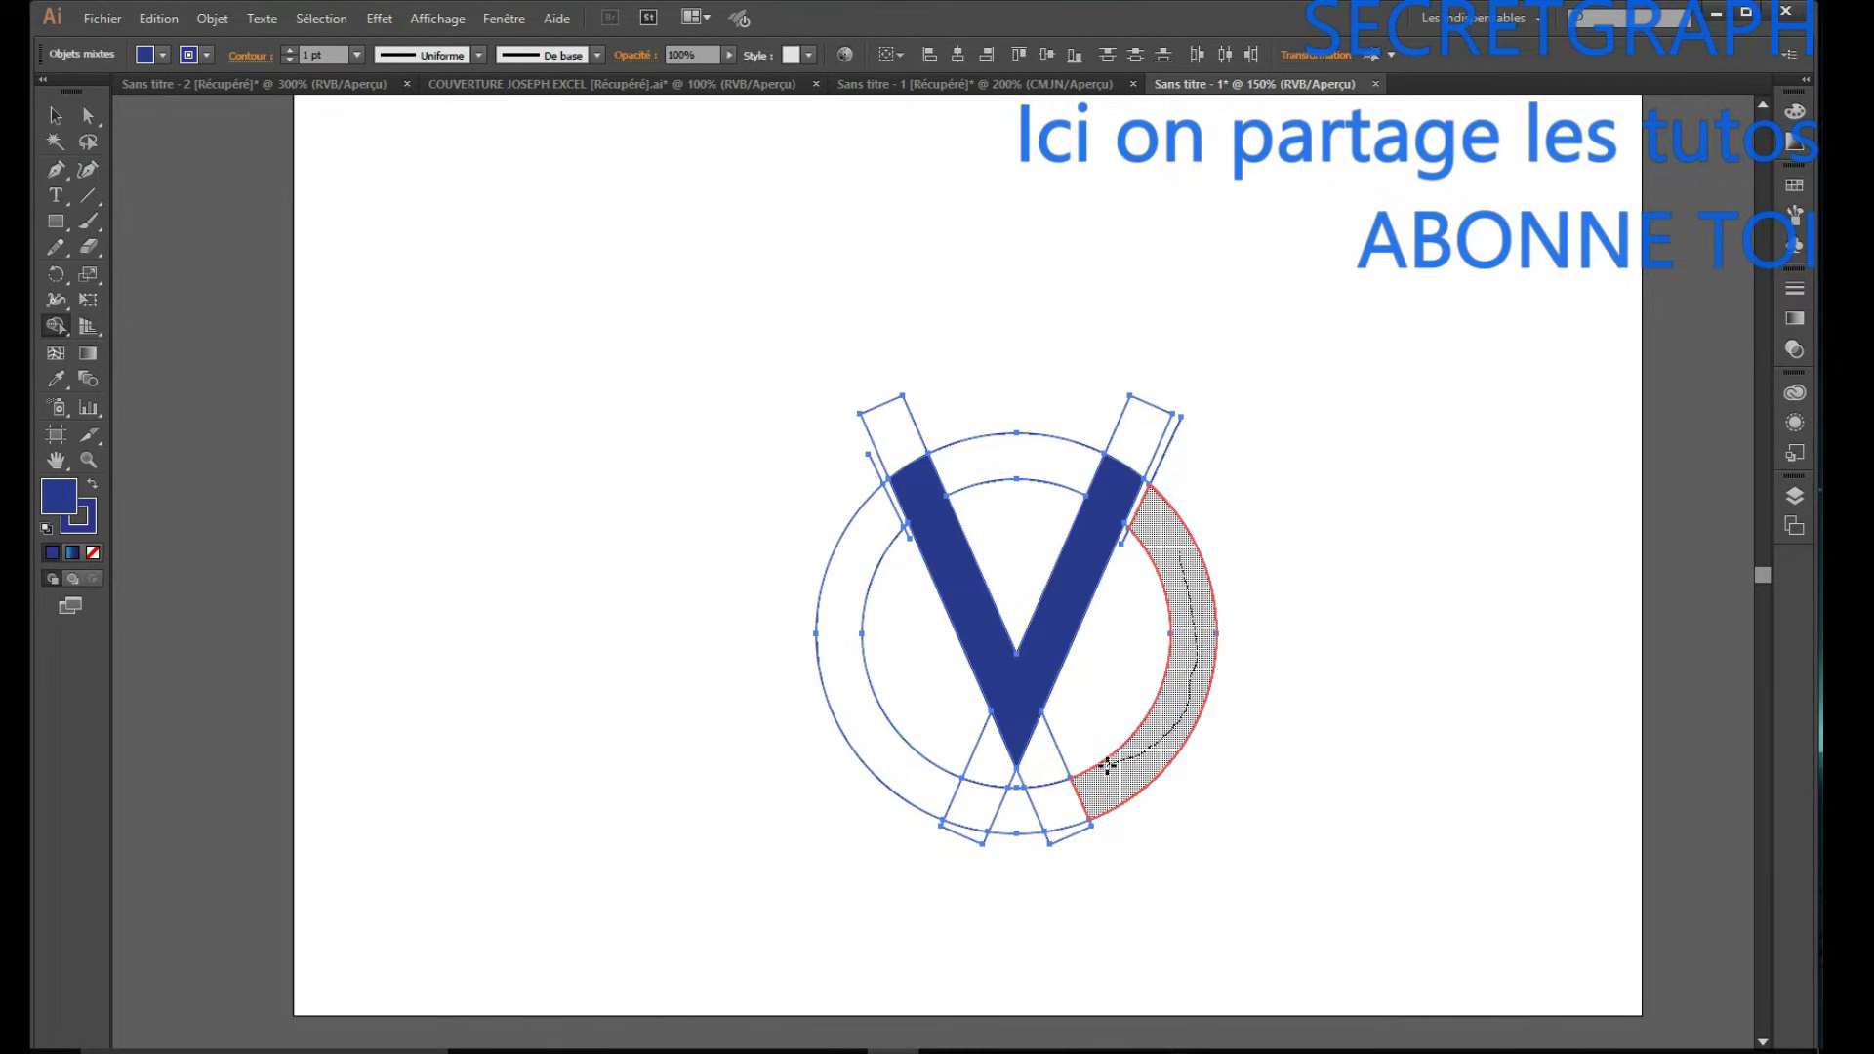
pyautogui.moveTo(1027, 816)
pyautogui.mouseDown()
pyautogui.moveTo(948, 812)
pyautogui.moveTo(909, 769)
pyautogui.moveTo(952, 782)
pyautogui.mouseUp()
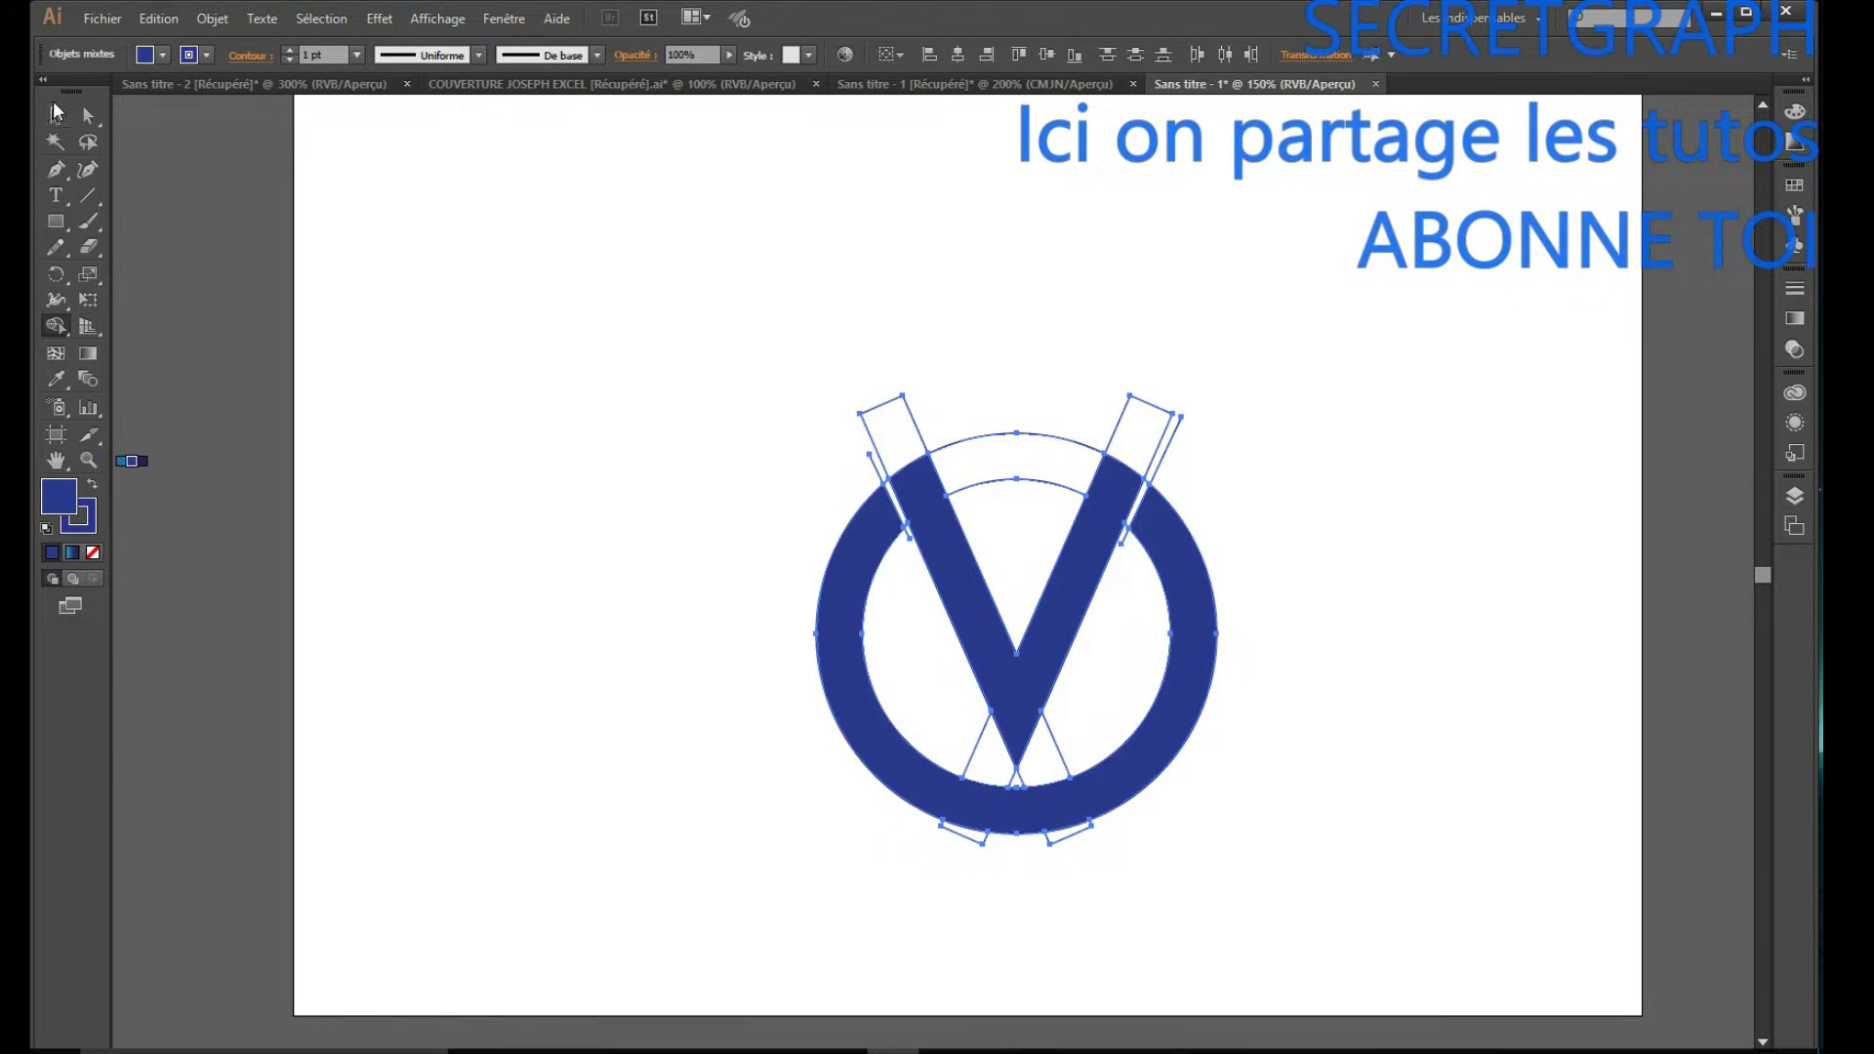
# Delete the leftover bar ends and line pieces sticking out above the ring on both sides of the V.
pyautogui.click(54, 118)
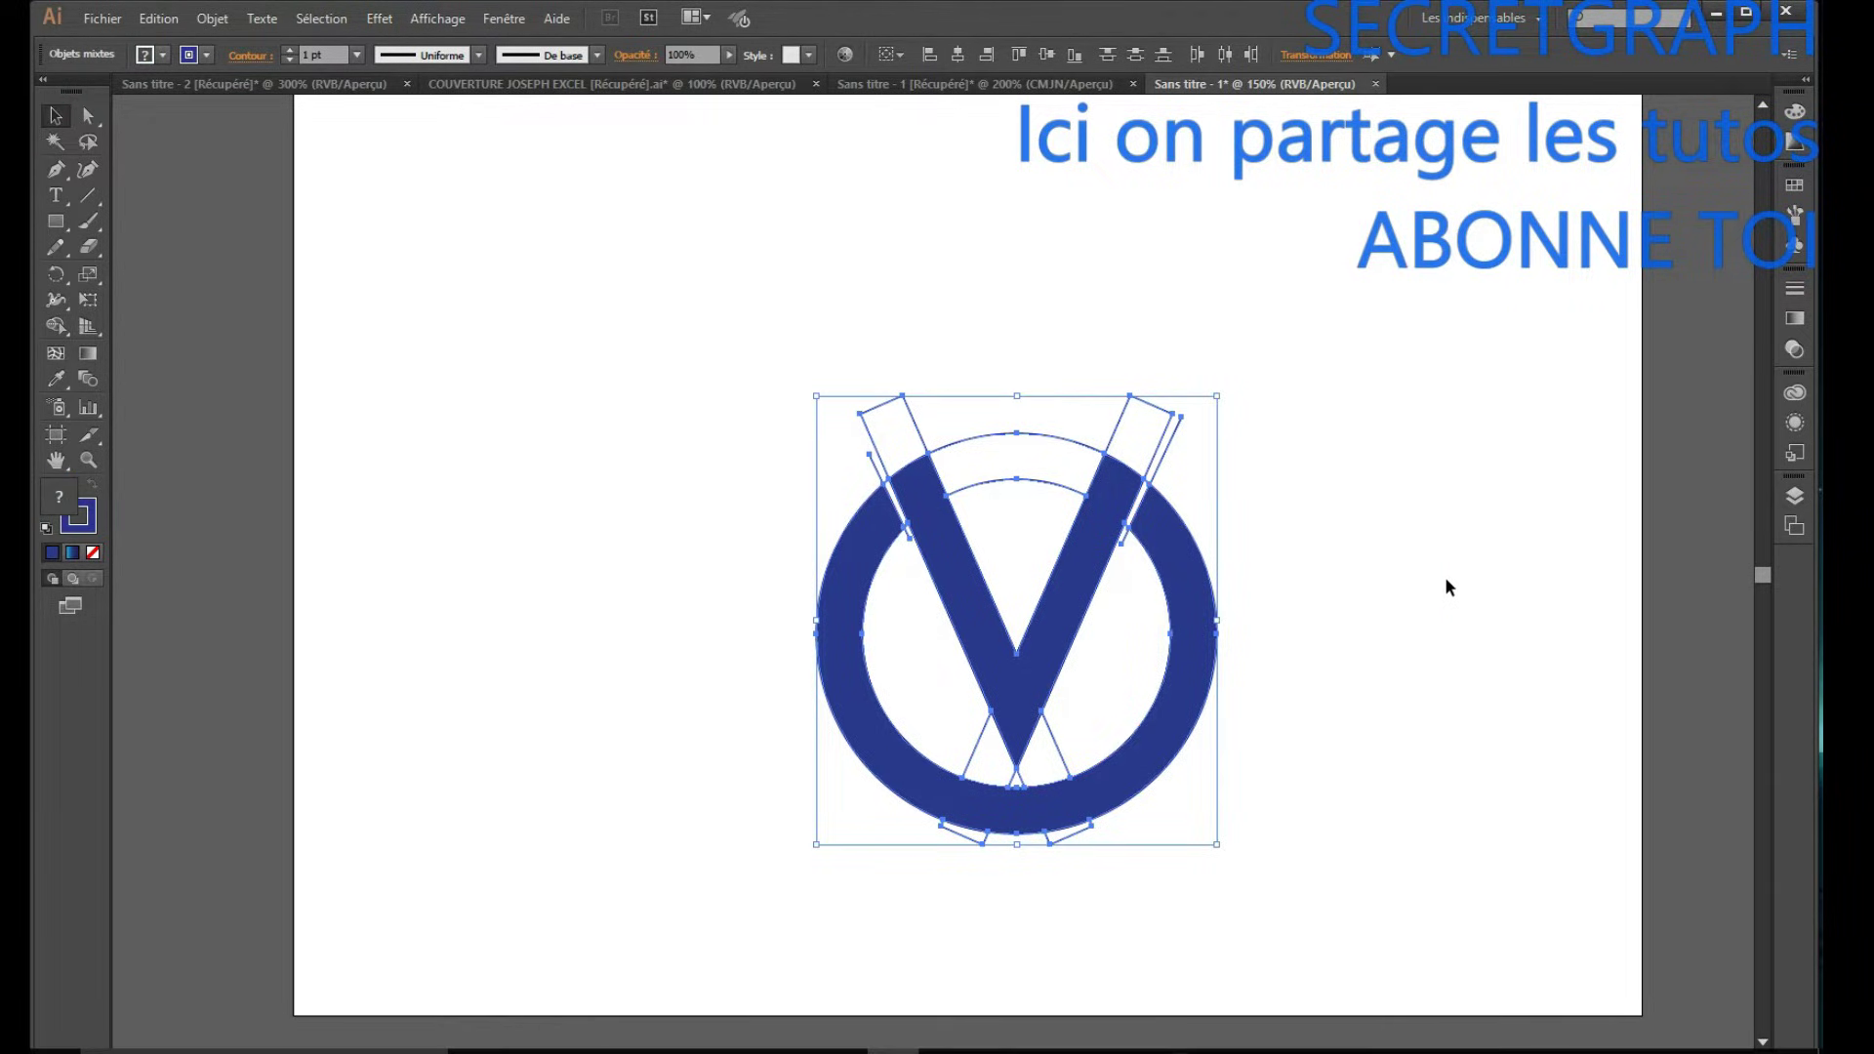
pyautogui.click(1477, 489)
pyautogui.moveTo(1323, 282); pyautogui.dragTo(867, 435)
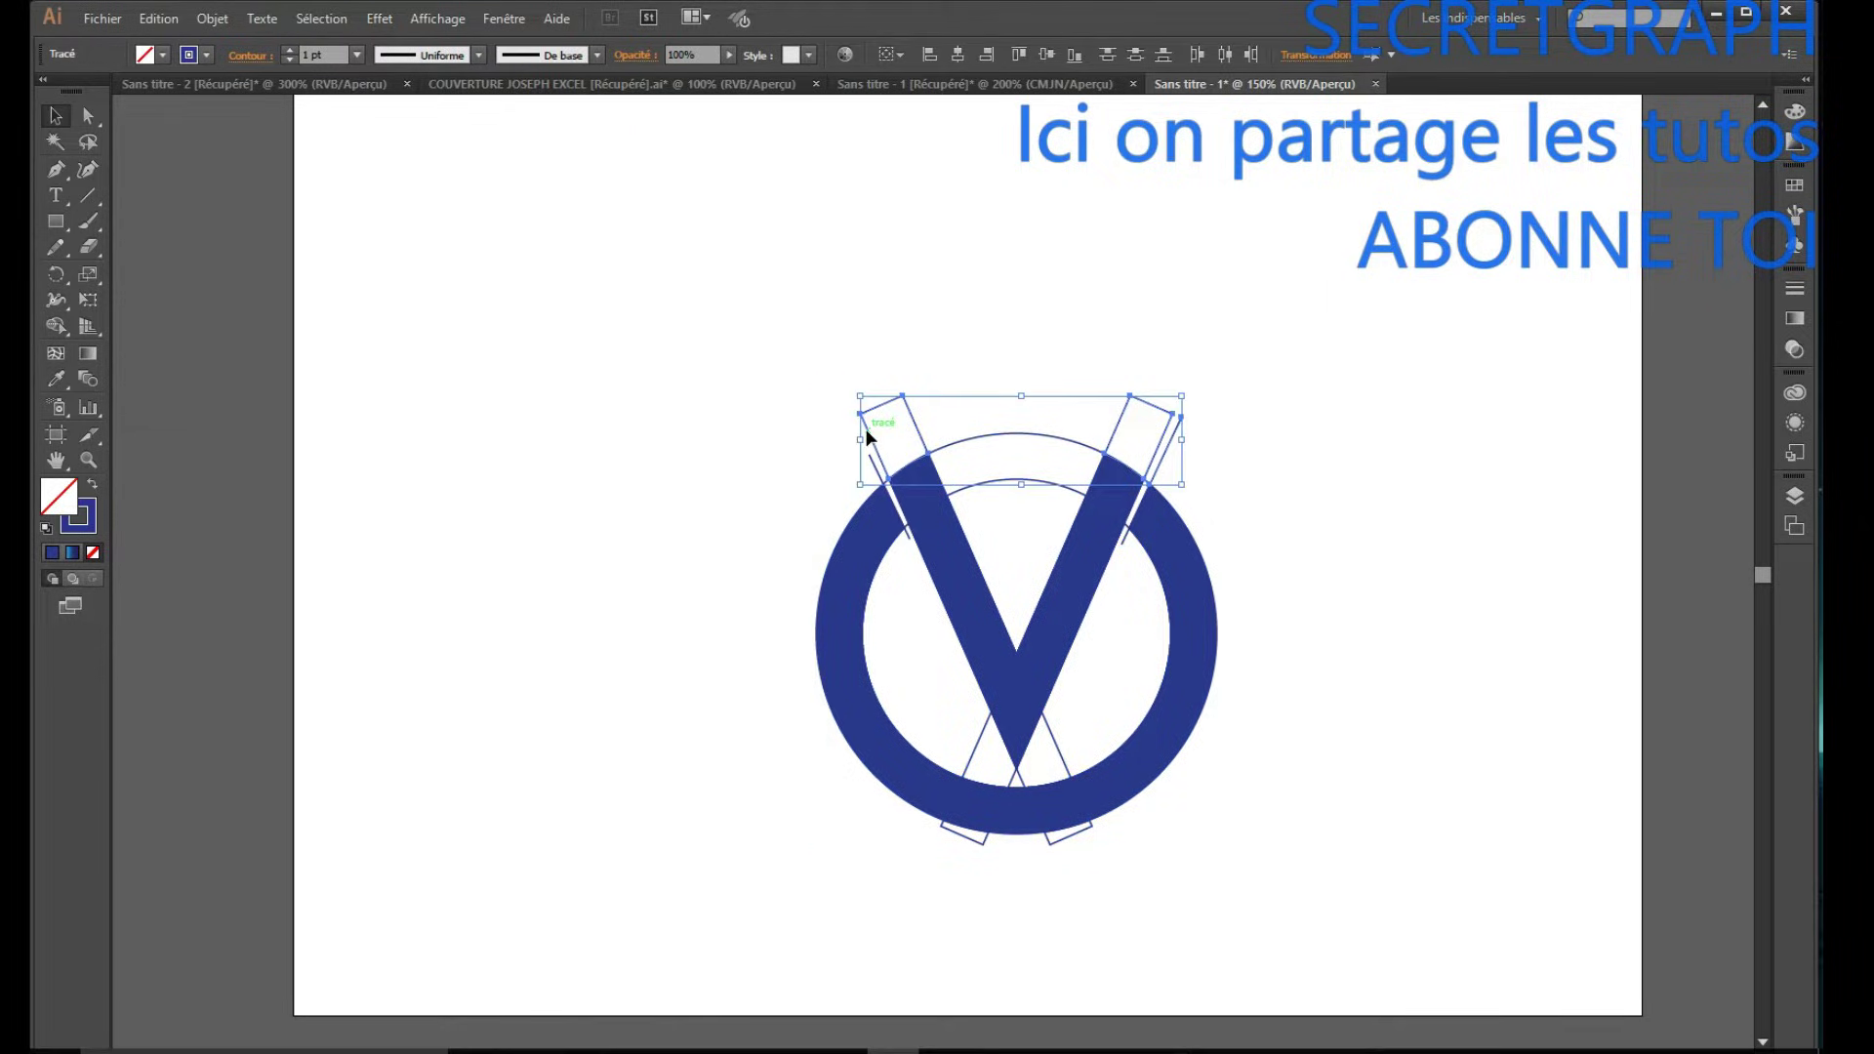
pyautogui.click(1345, 414)
pyautogui.moveTo(1329, 310); pyautogui.dragTo(792, 430)
pyautogui.press('Delete')
pyautogui.click(870, 461)
pyautogui.press('Delete')
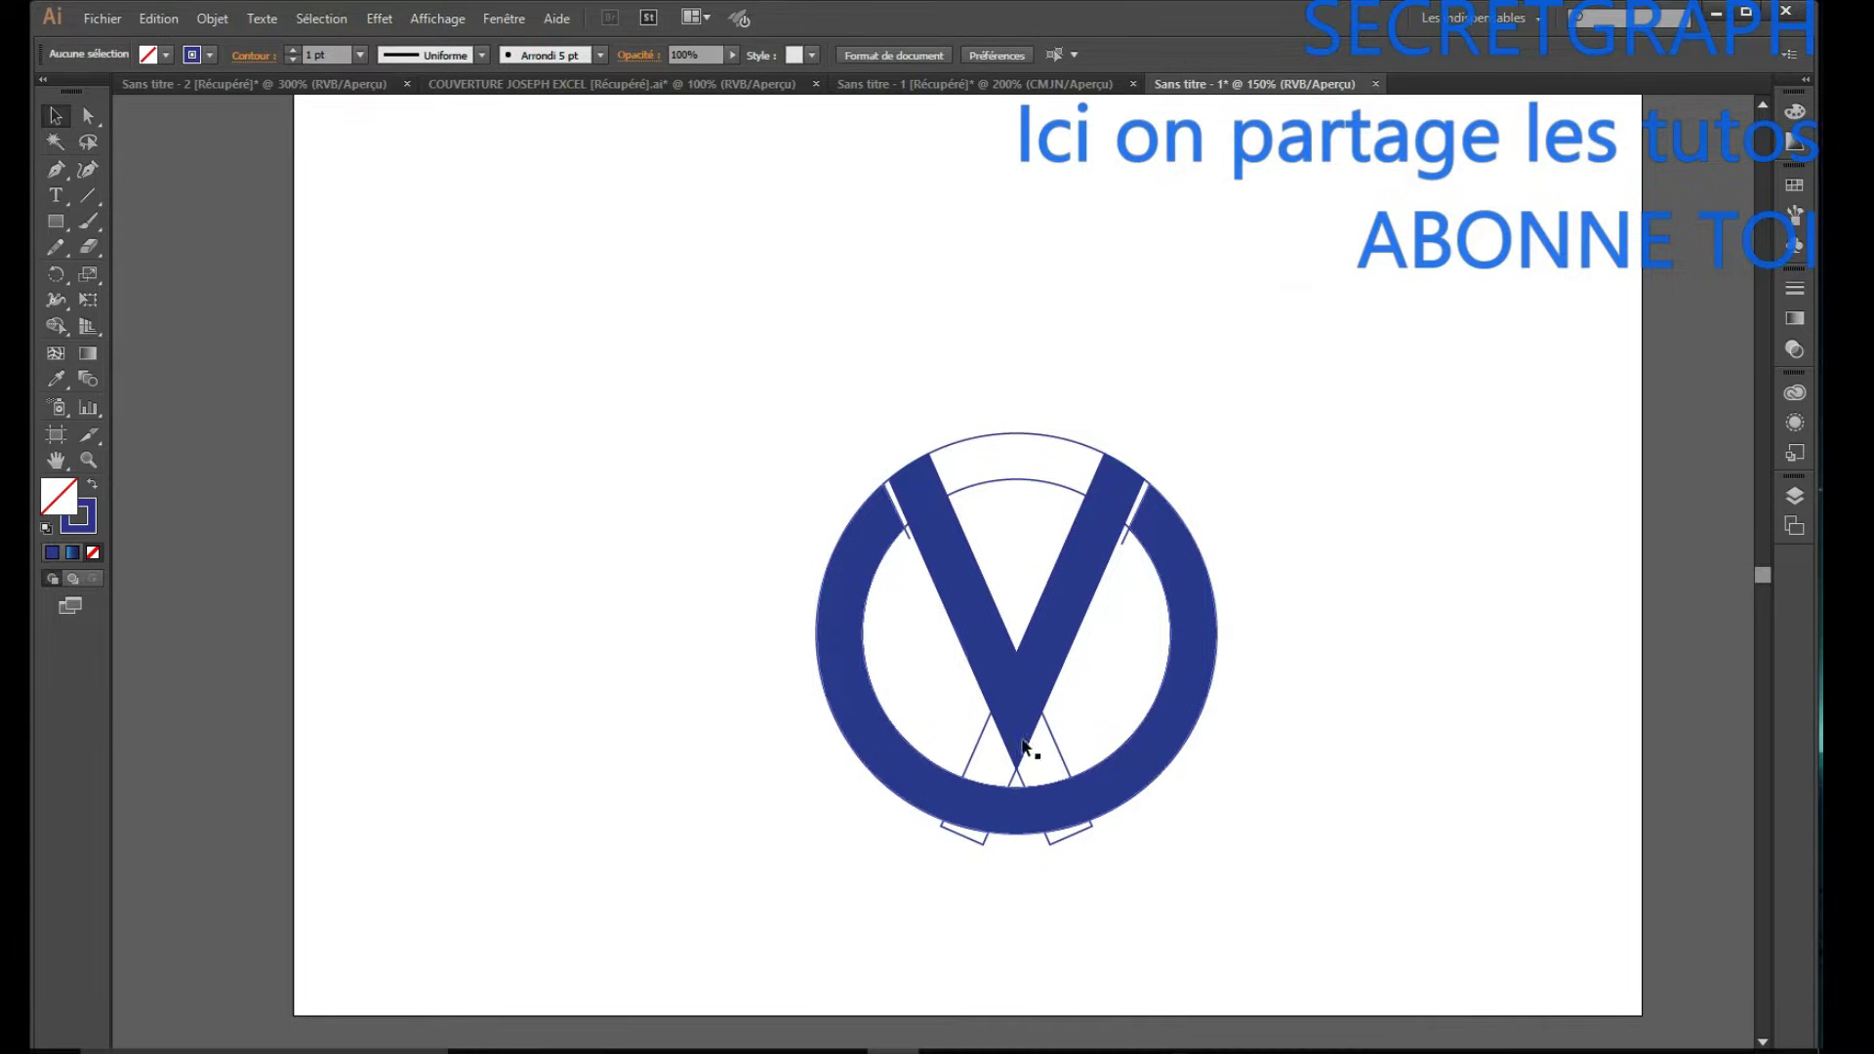
# Delete the leftover bar ends and line pieces below the V and beneath the ring.
pyautogui.moveTo(1052, 755); pyautogui.dragTo(1052, 755)
pyautogui.press('Delete')
pyautogui.moveTo(949, 824); pyautogui.dragTo(951, 839)
pyautogui.press('Delete')
pyautogui.click(1012, 780)
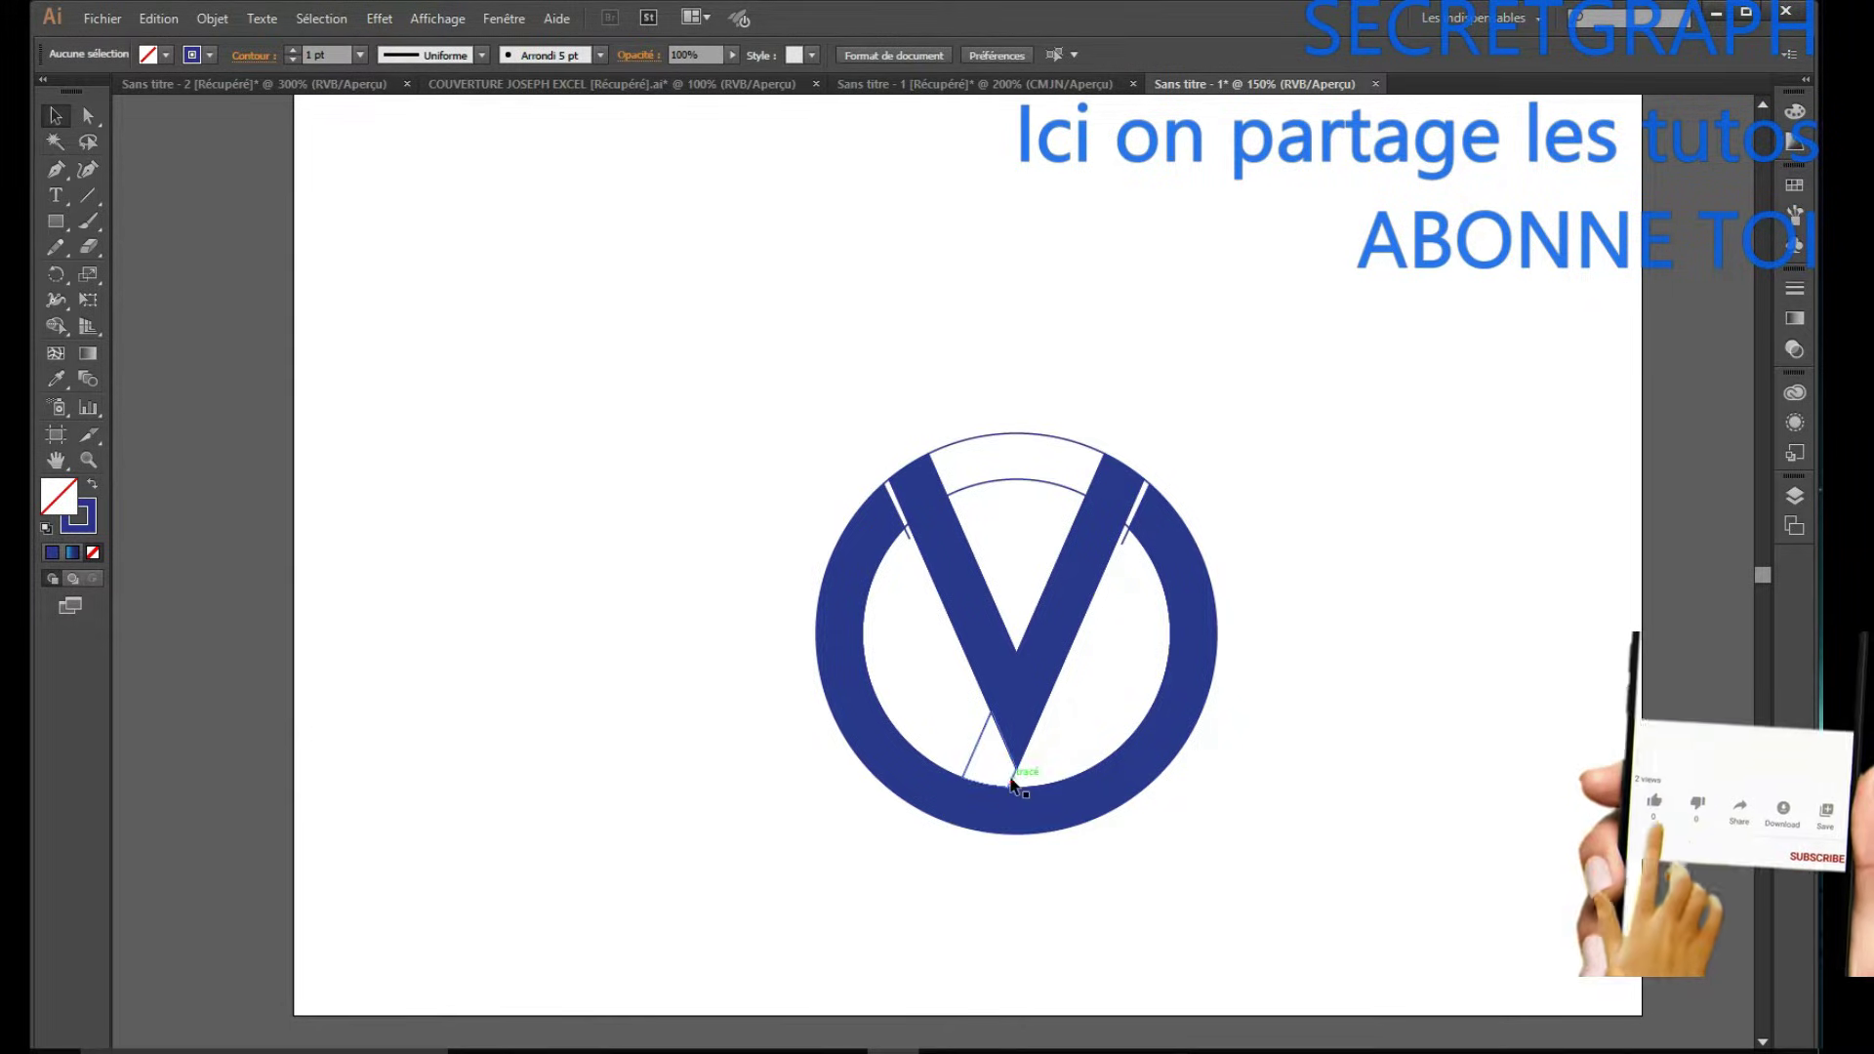
pyautogui.press('Delete')
# Delete the two arcs between the V's upper arms and the short leftover lines at the ring's gaps.
pyautogui.moveTo(1063, 381); pyautogui.dragTo(1031, 506)
pyautogui.press('Delete')
pyautogui.click(1127, 533)
pyautogui.press('Delete')
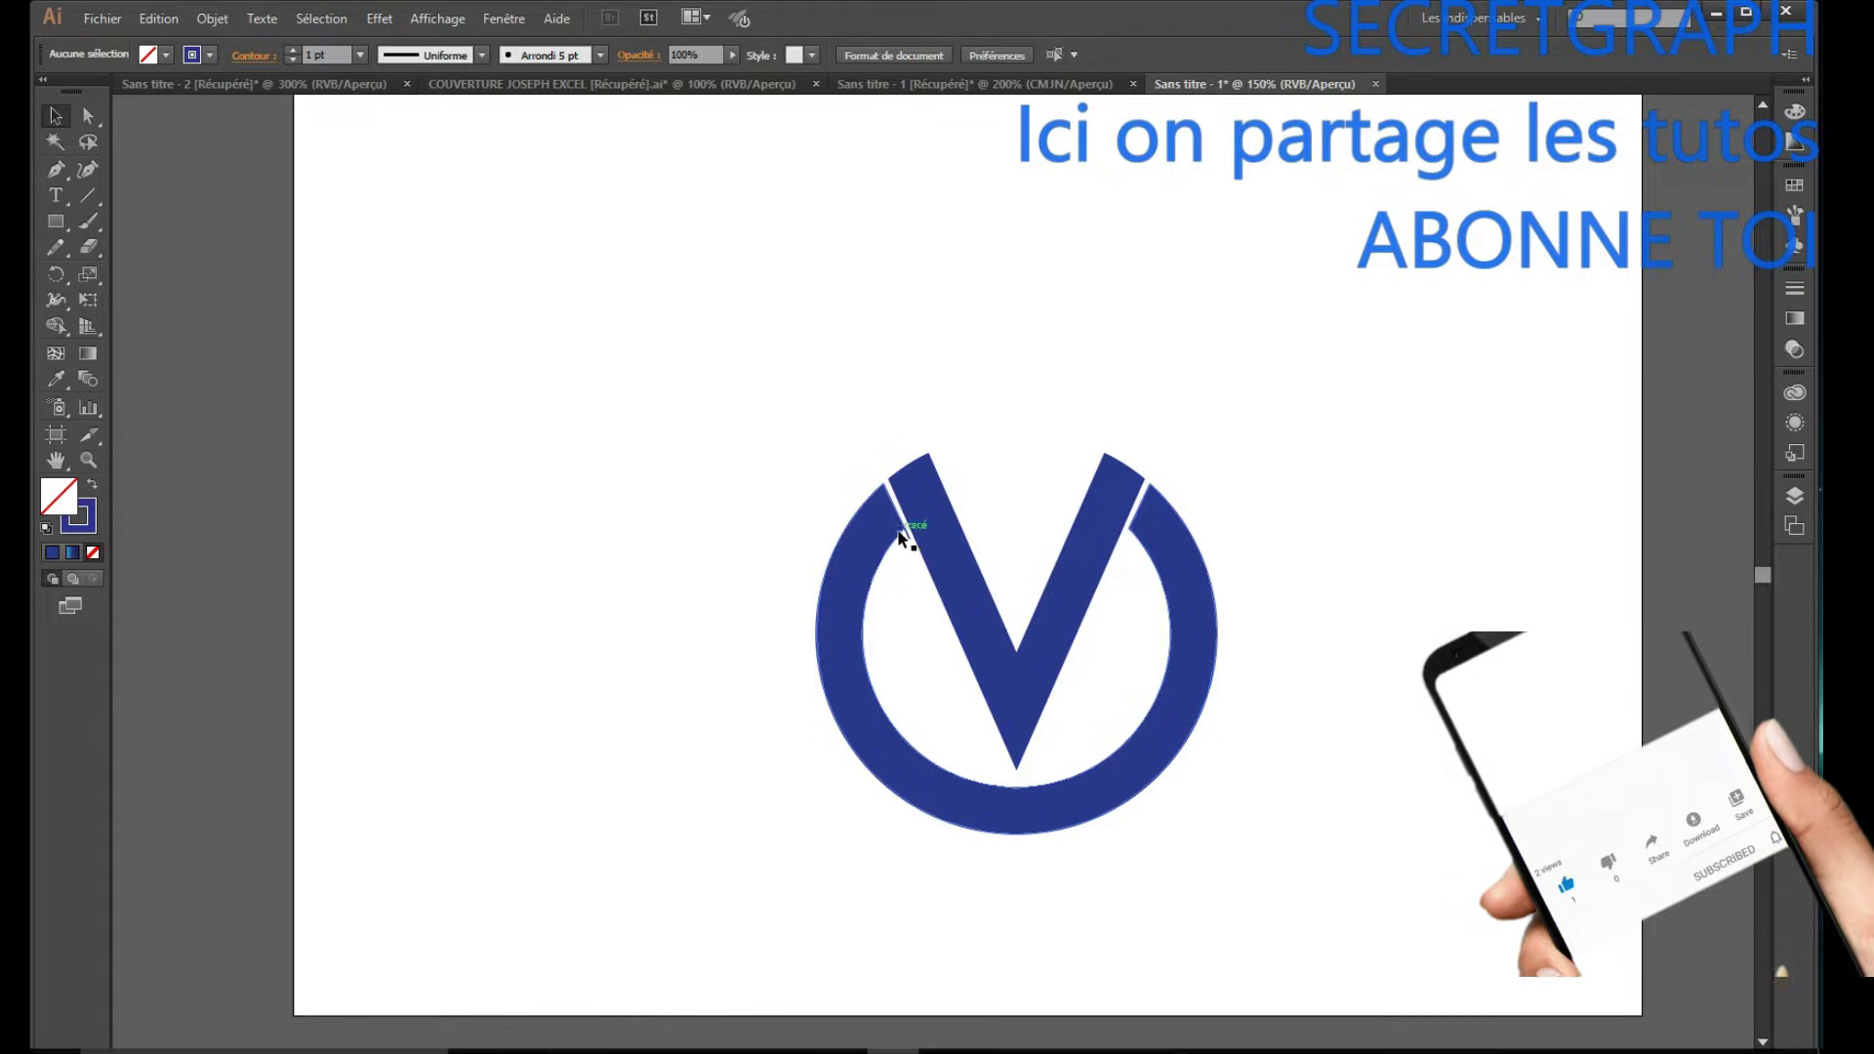
pyautogui.press('Delete')
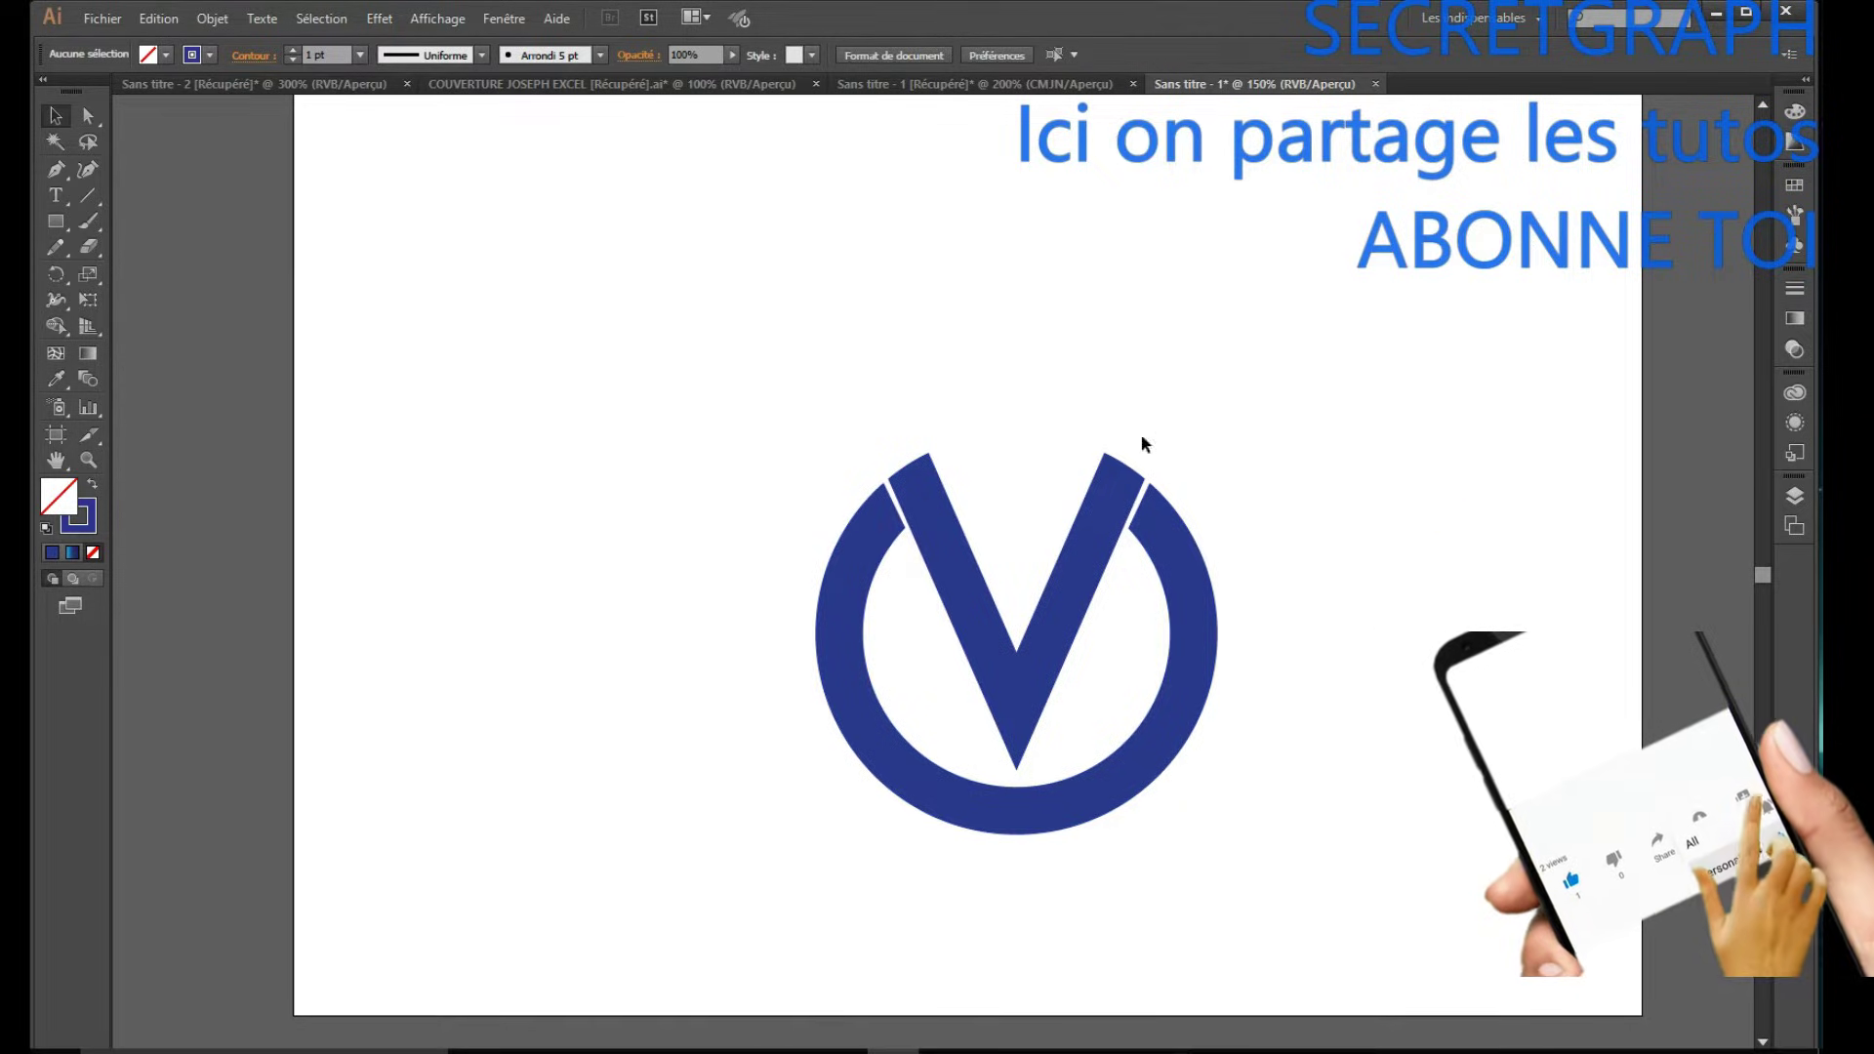
# Round the inner top corners of both V arms to a radius of about 7.94 mm.
pyautogui.click(89, 117)
pyautogui.moveTo(913, 432); pyautogui.dragTo(913, 527)
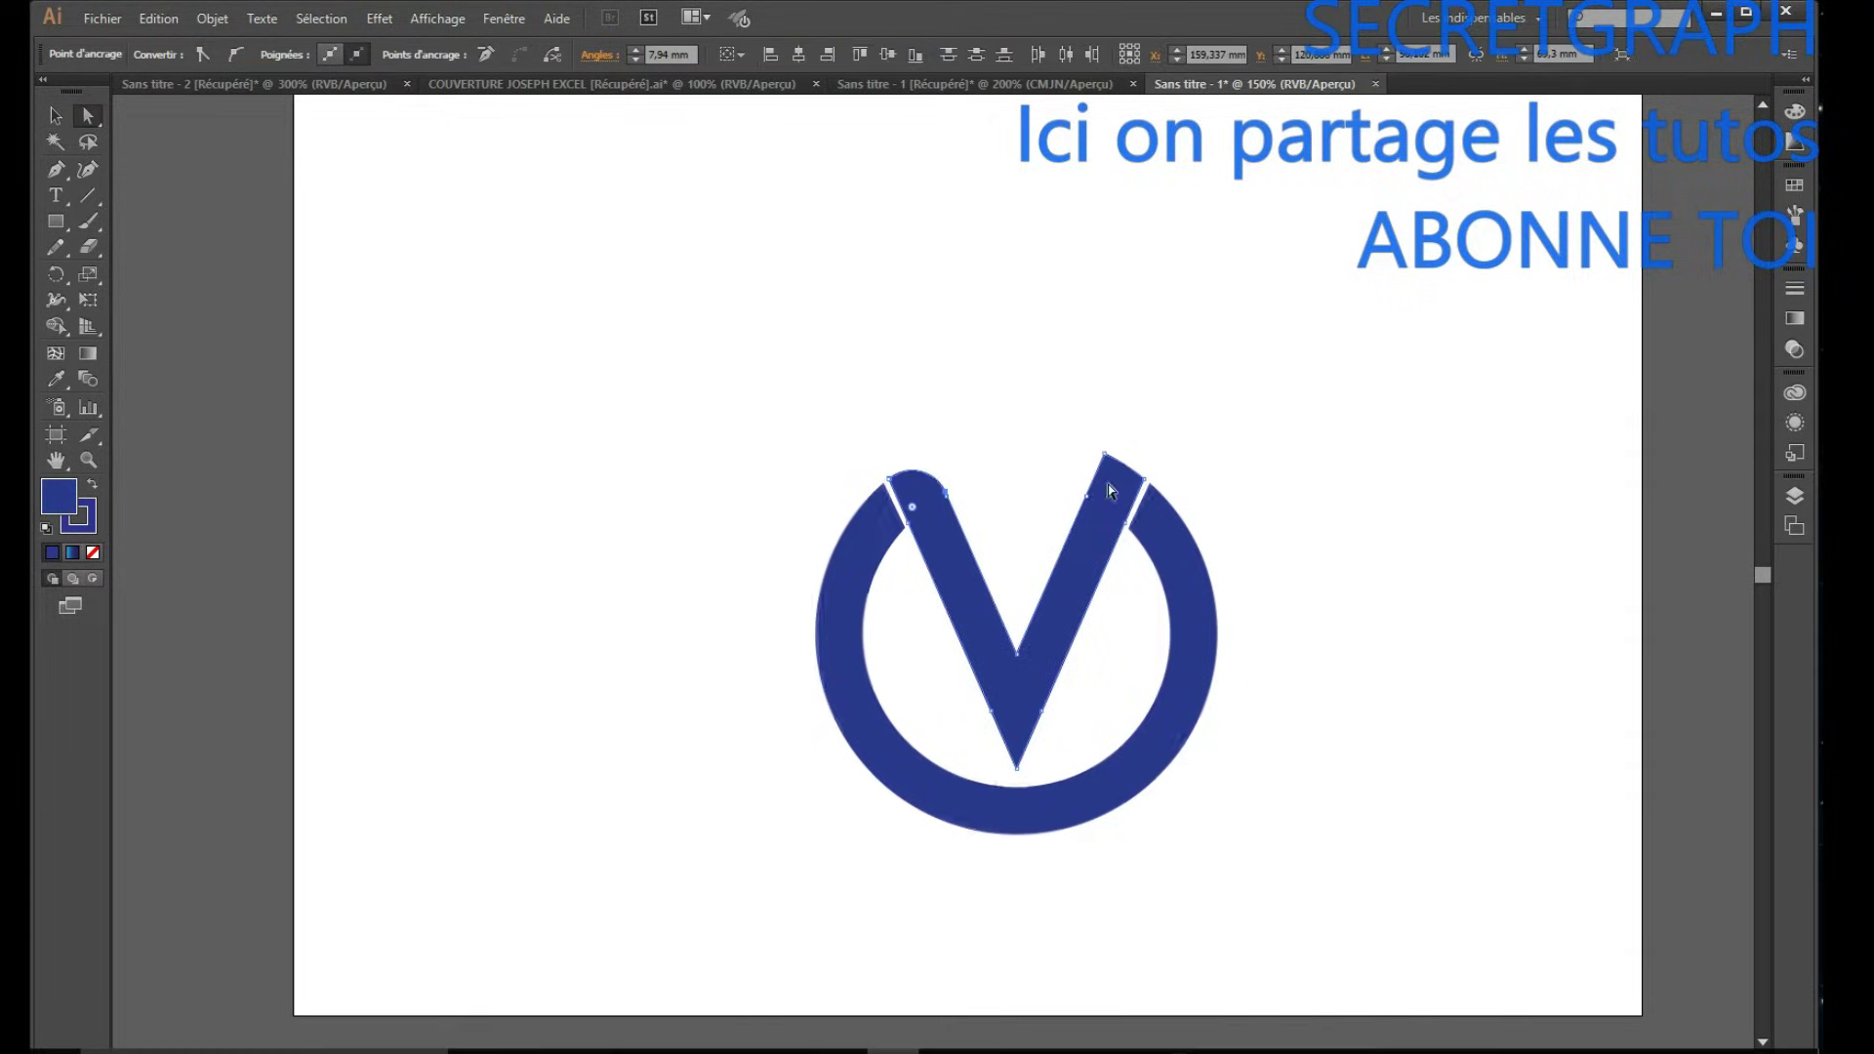
pyautogui.moveTo(1083, 434); pyautogui.dragTo(1124, 548)
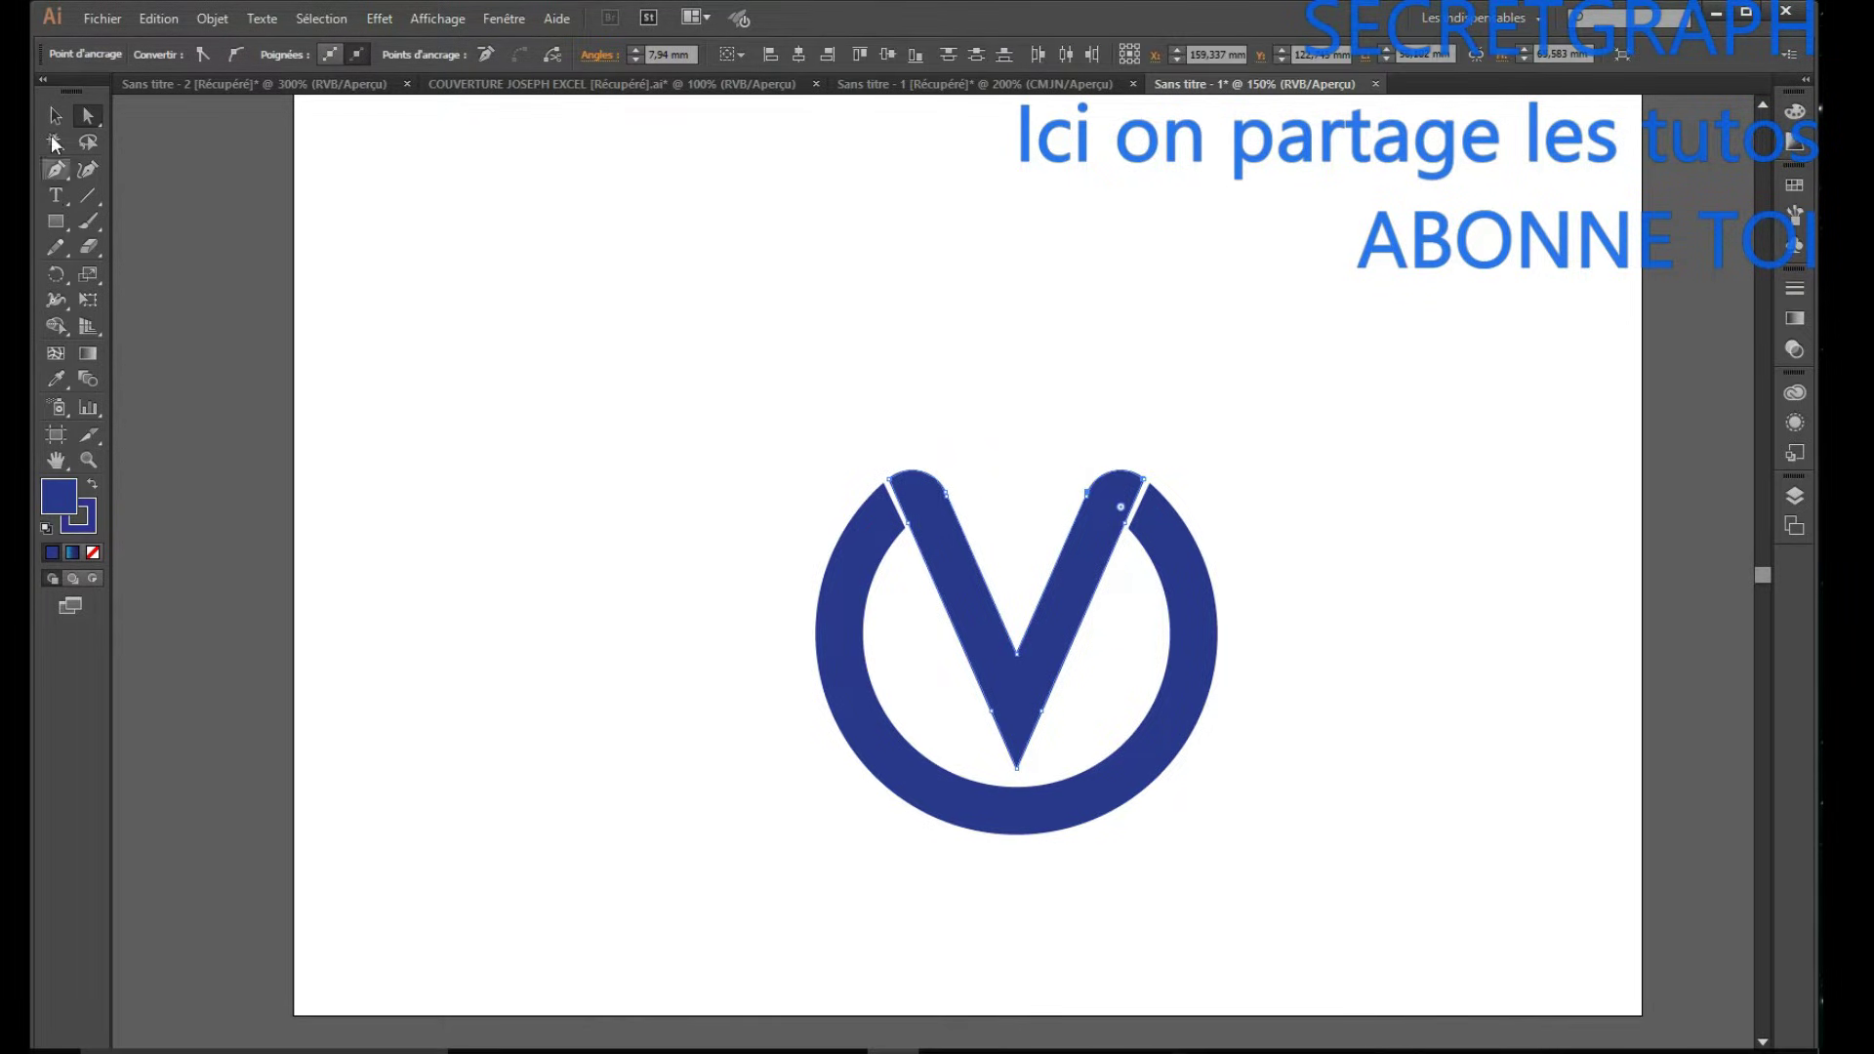
pyautogui.click(55, 116)
pyautogui.click(1502, 648)
# Move the whole V and ring logo up to the upper middle of the artboard.
pyautogui.moveTo(1352, 442); pyautogui.dragTo(724, 890)
pyautogui.moveTo(1015, 665); pyautogui.dragTo(965, 446)
pyautogui.click(1405, 527)
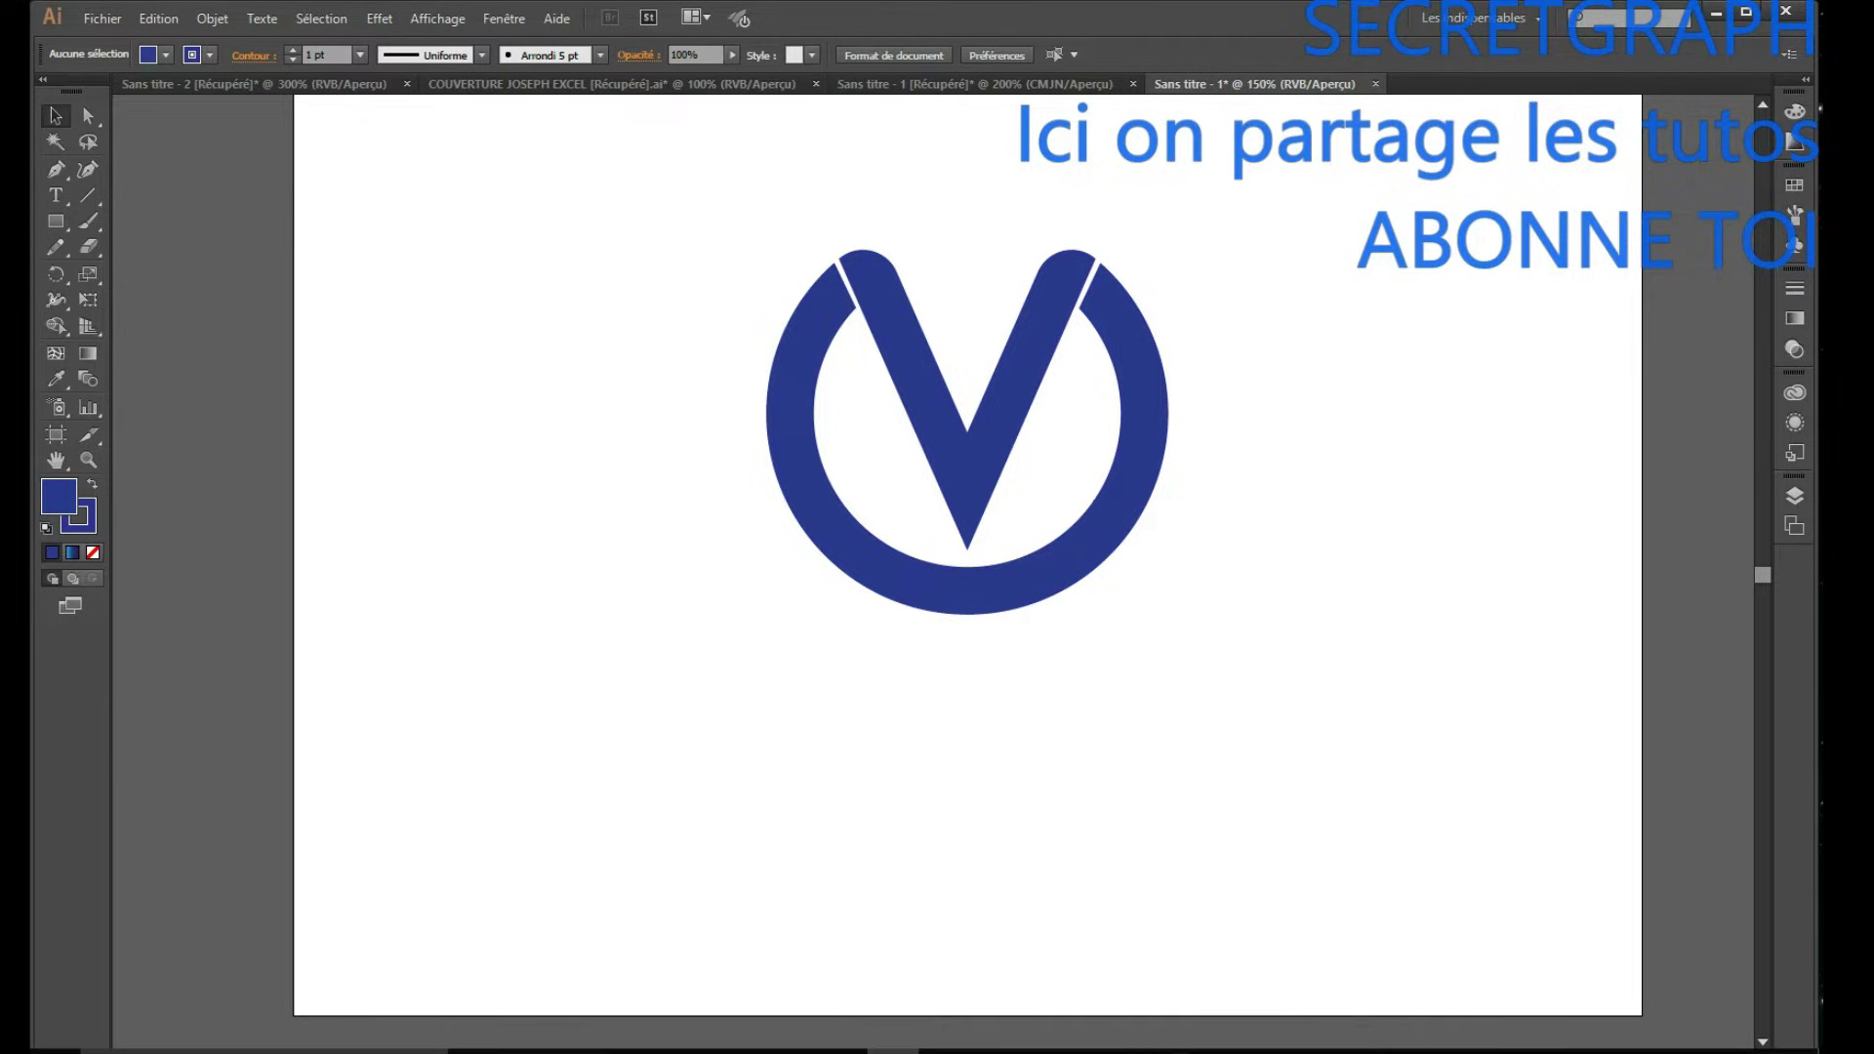
# Add the text VOTRENOM beneath the ring, enlarge it to about 45 pt and position it under the logo.
pyautogui.click(56, 195)
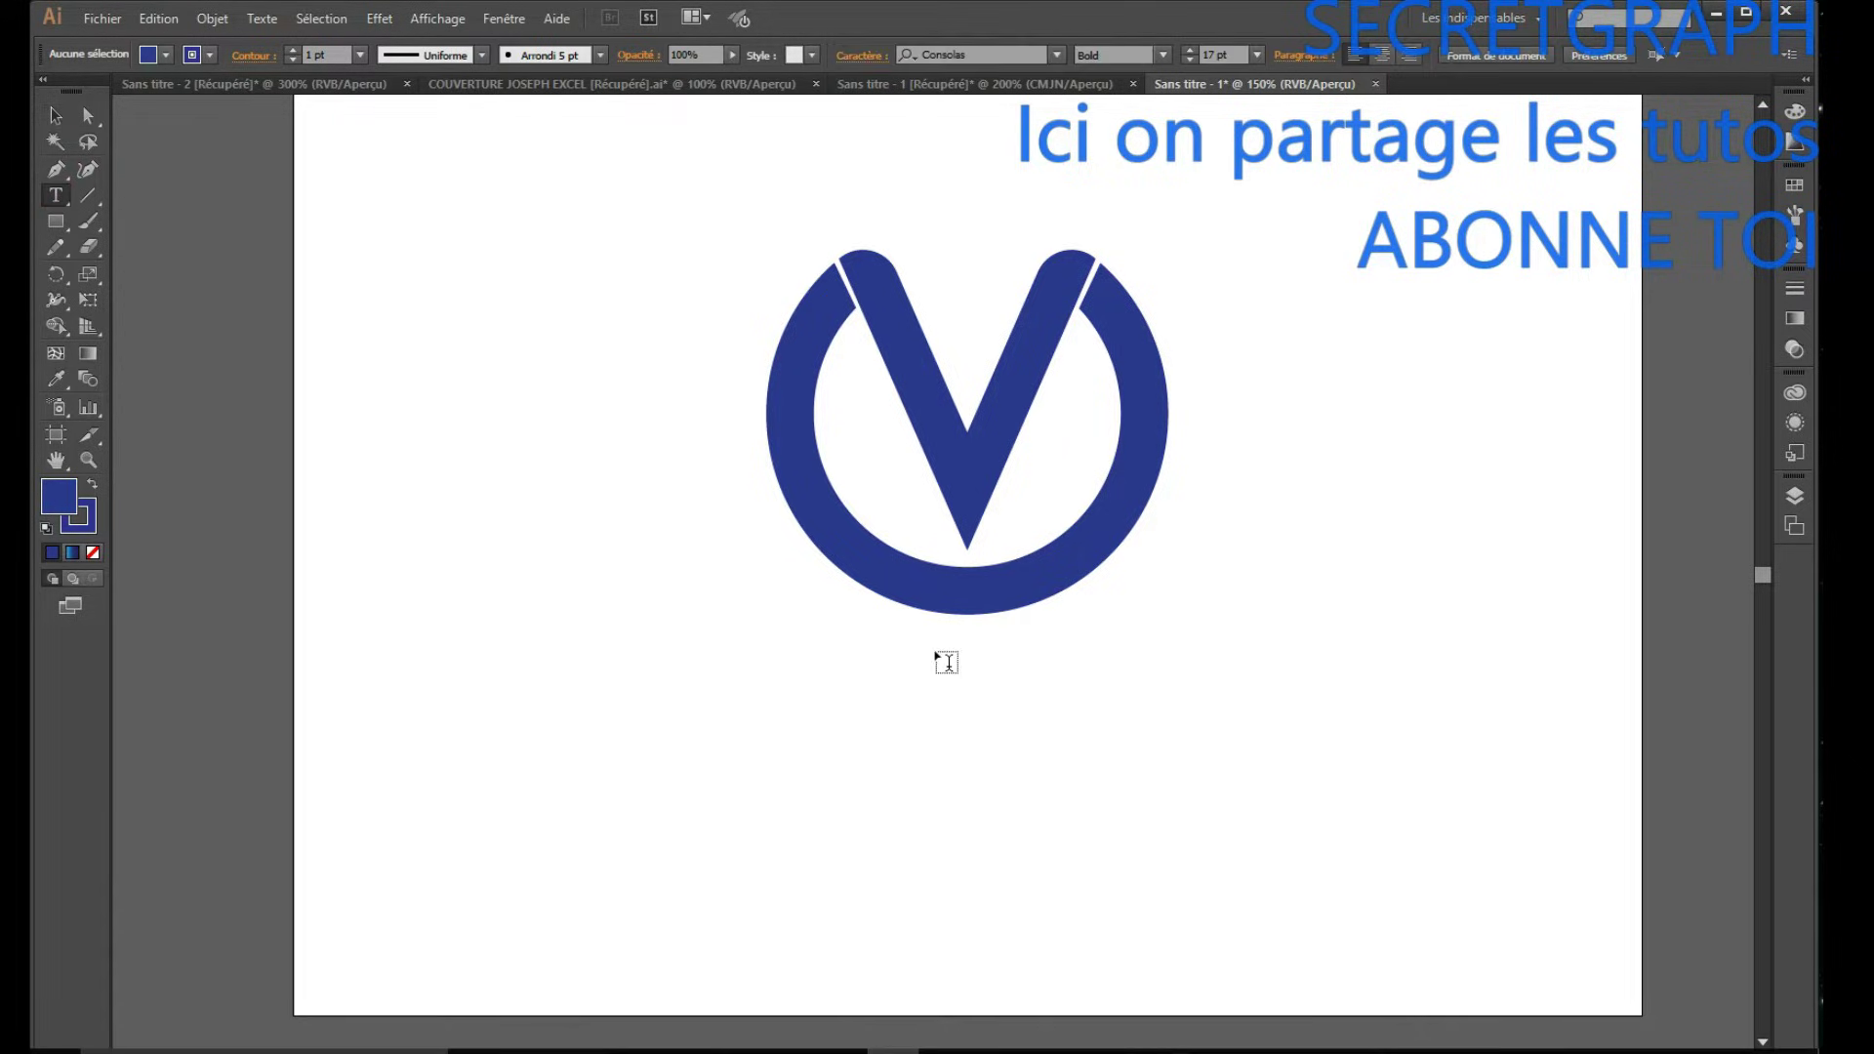
pyautogui.click(783, 652)
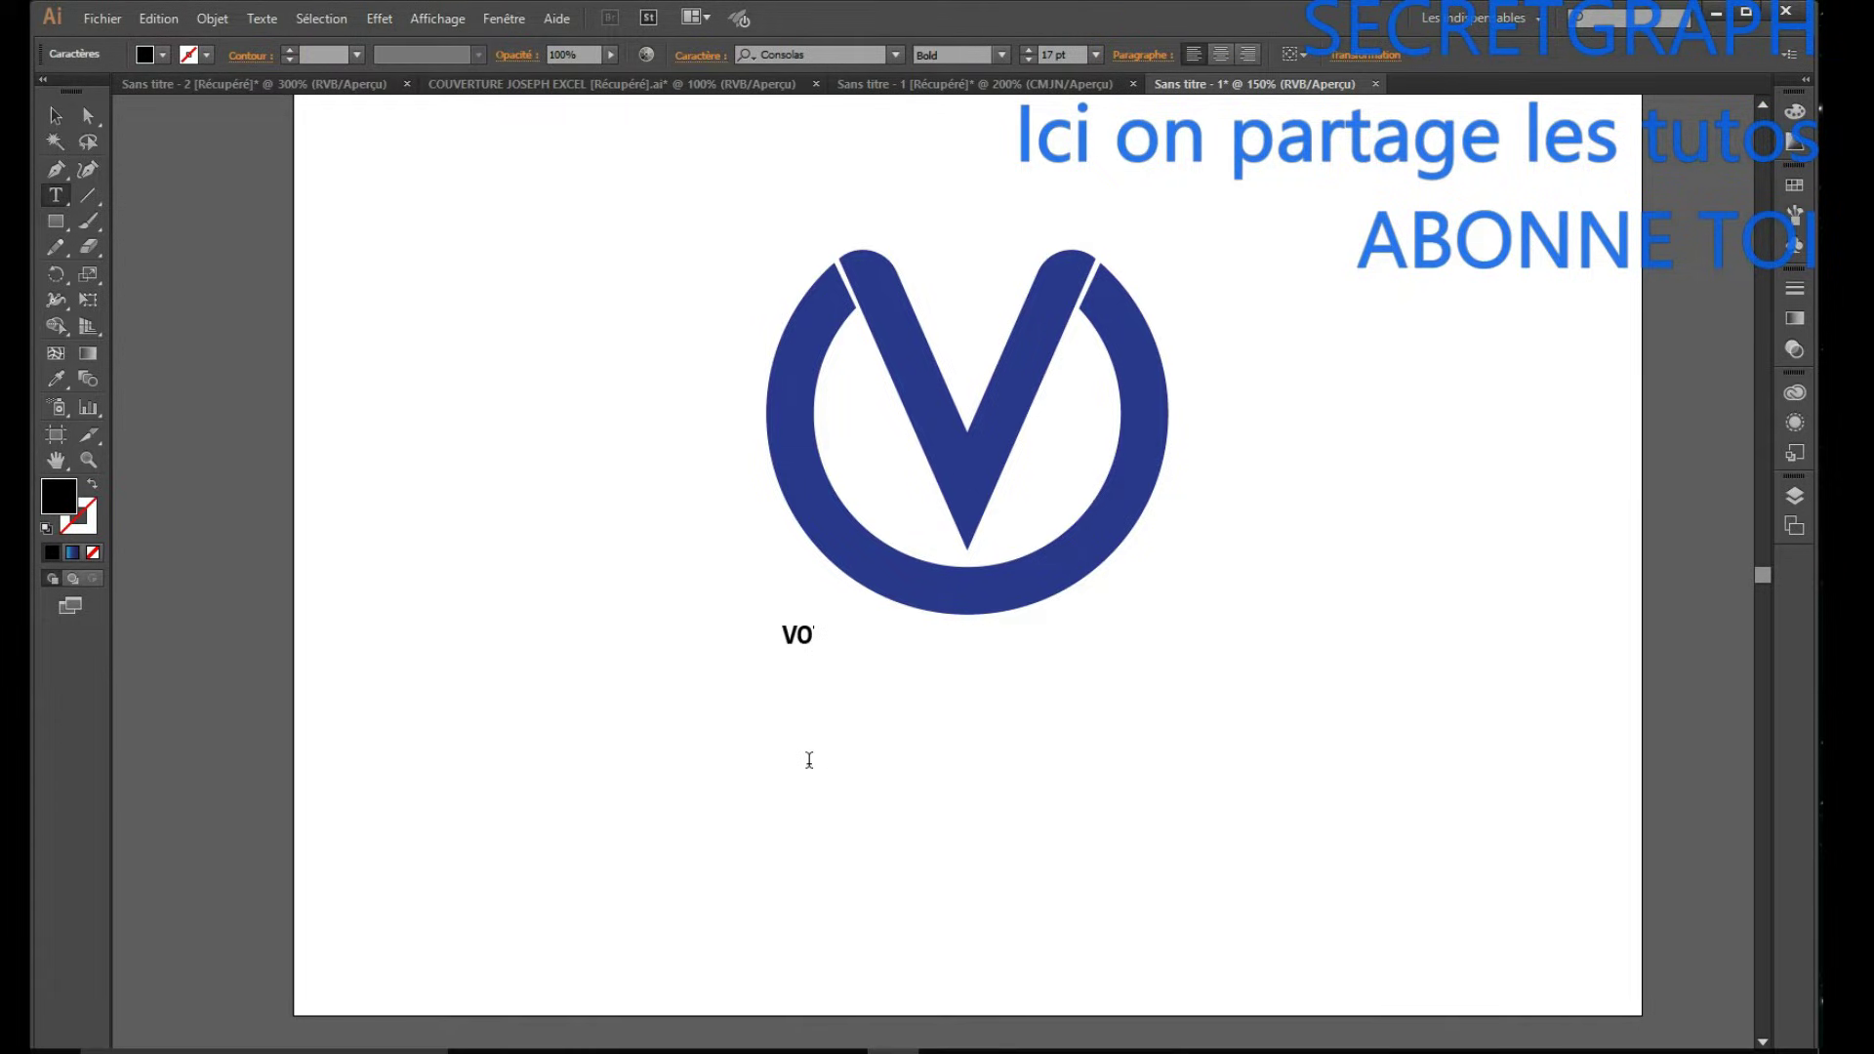
pyautogui.write('VOTRENOM')
pyautogui.click(56, 116)
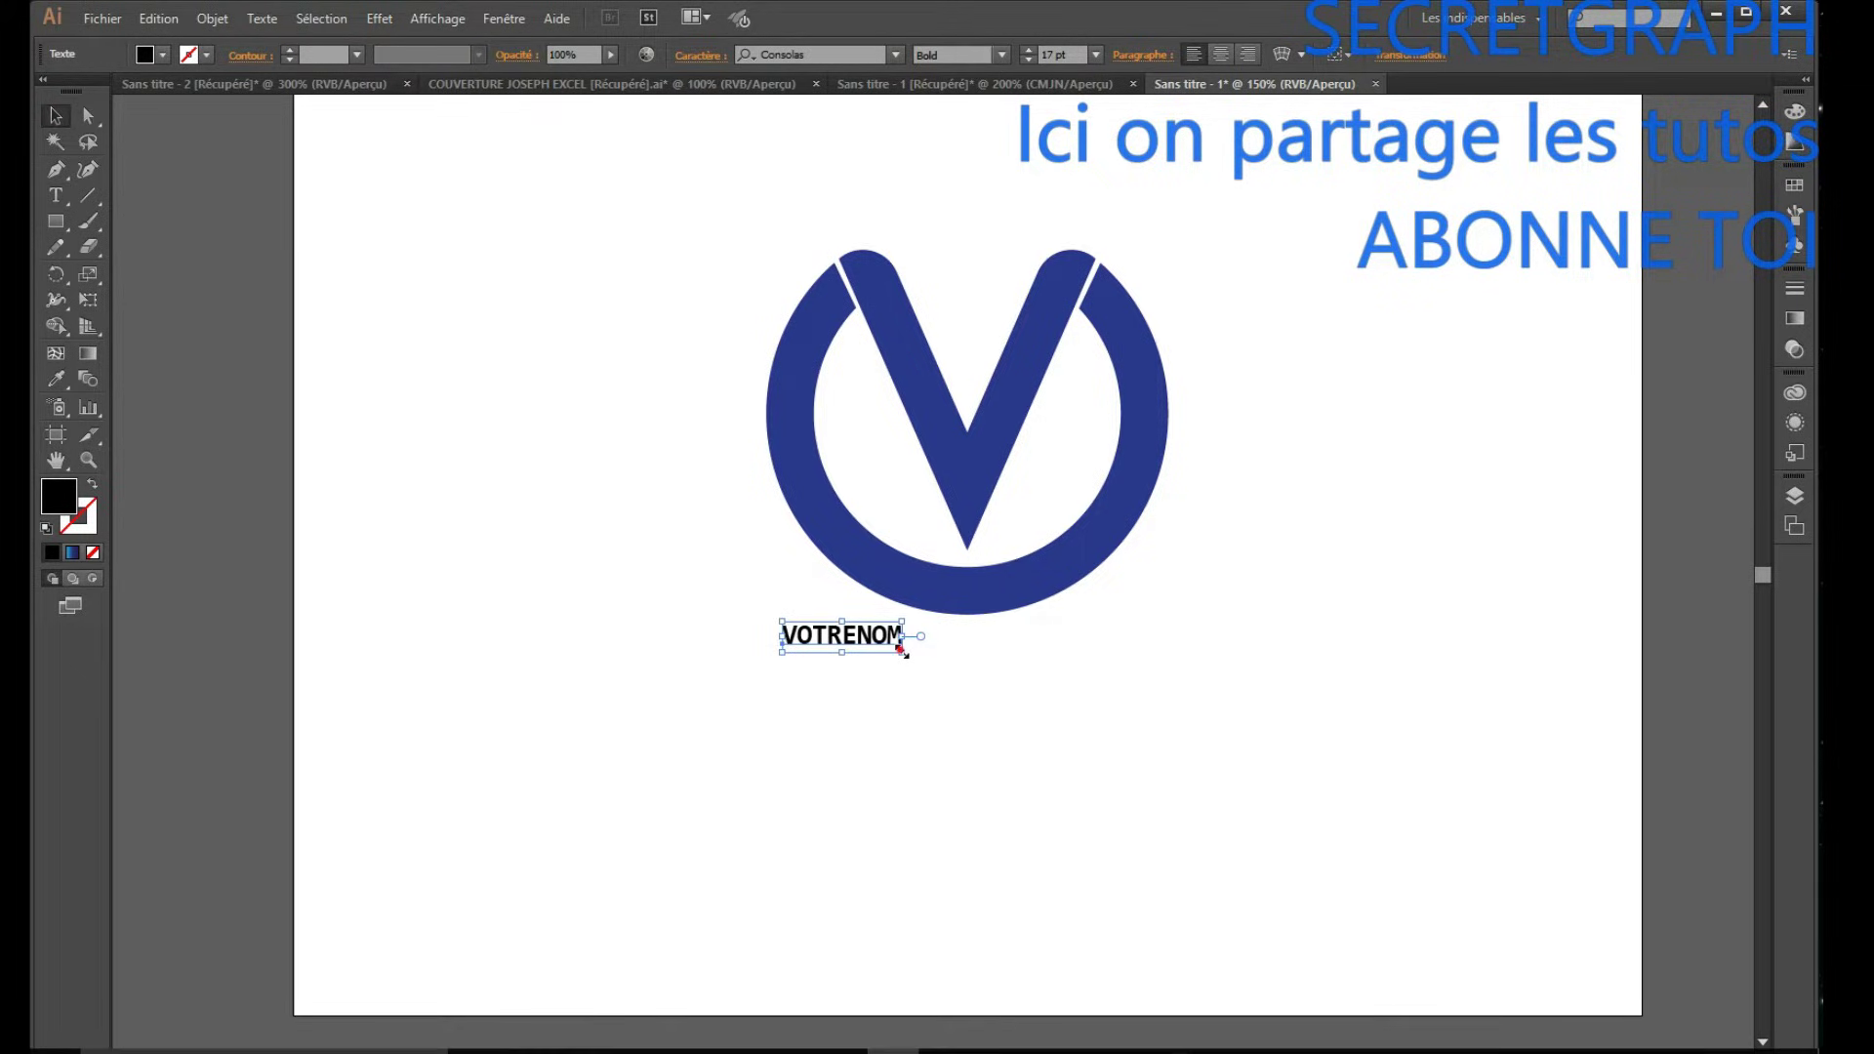
pyautogui.moveTo(902, 650); pyautogui.dragTo(1096, 745)
pyautogui.moveTo(1050, 673)
pyautogui.mouseDown()
pyautogui.moveTo(1091, 646)
pyautogui.moveTo(1078, 685)
pyautogui.mouseUp()
pyautogui.click(1200, 715)
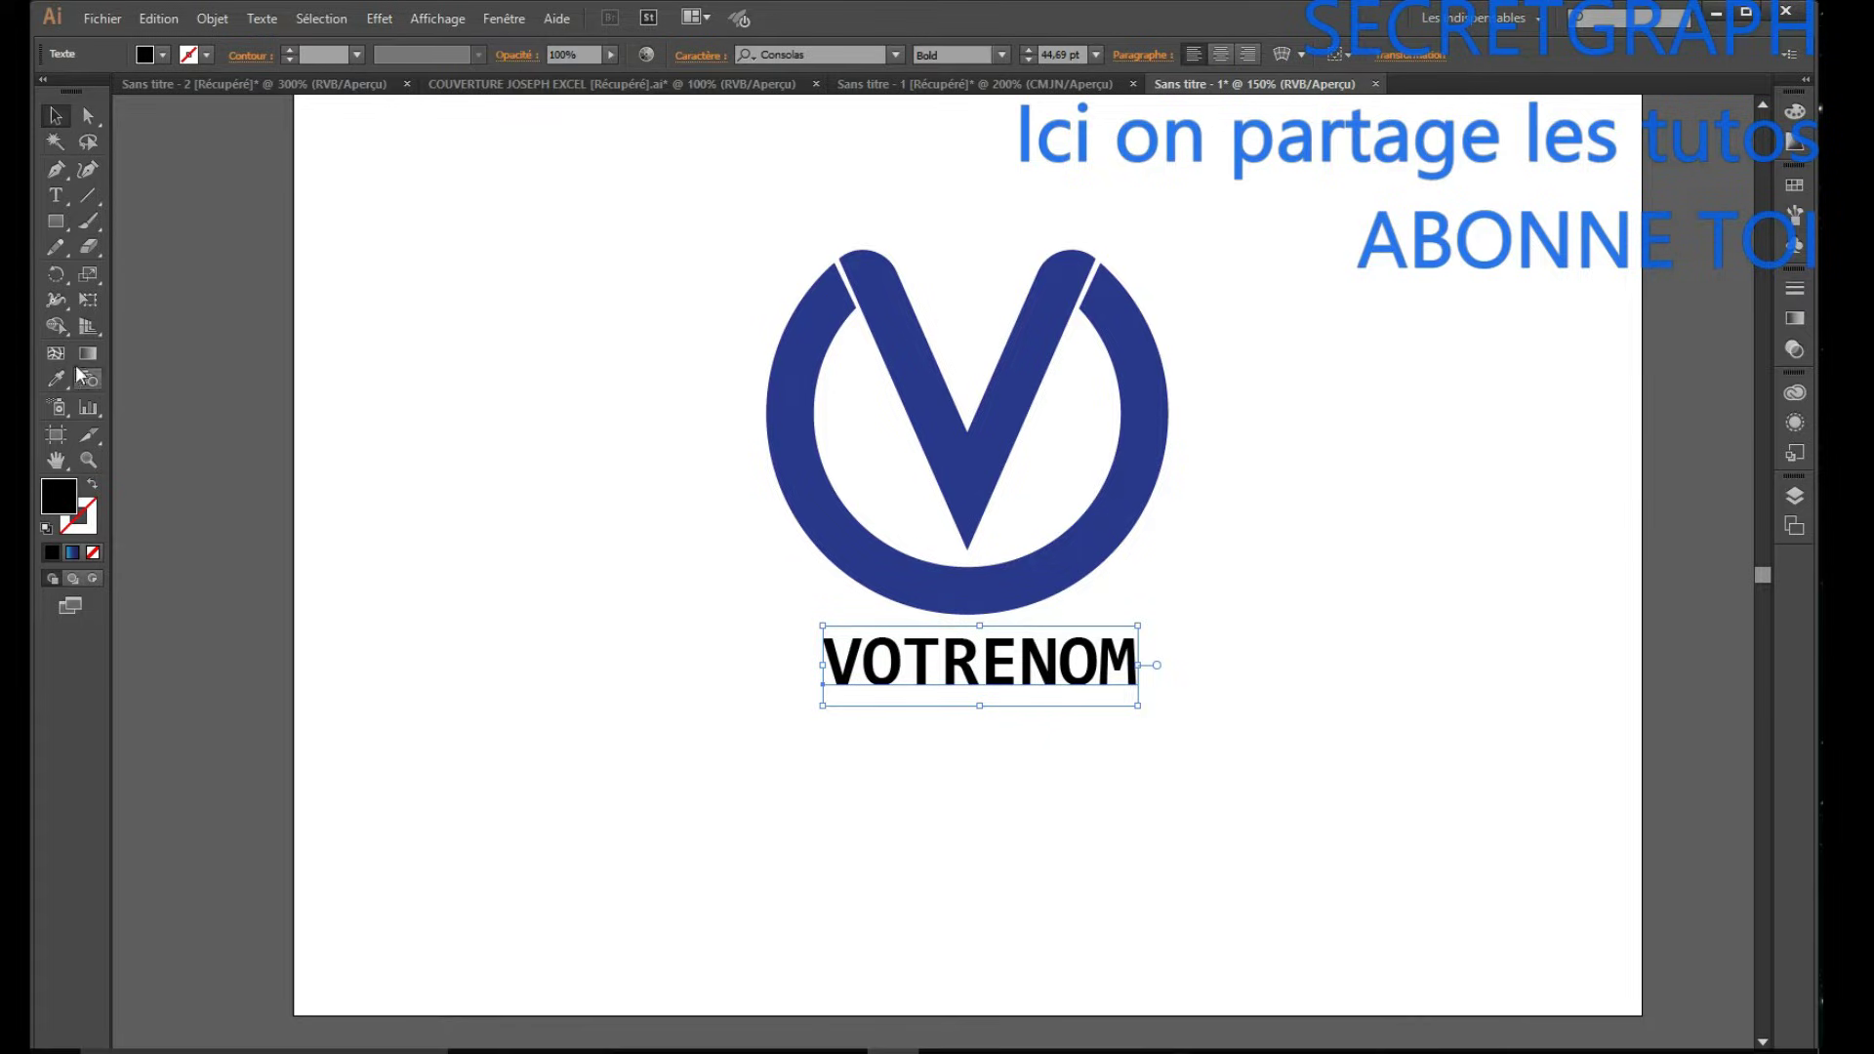
# Replace the capital N in VOTRENOM with a lowercase n.
pyautogui.click(56, 195)
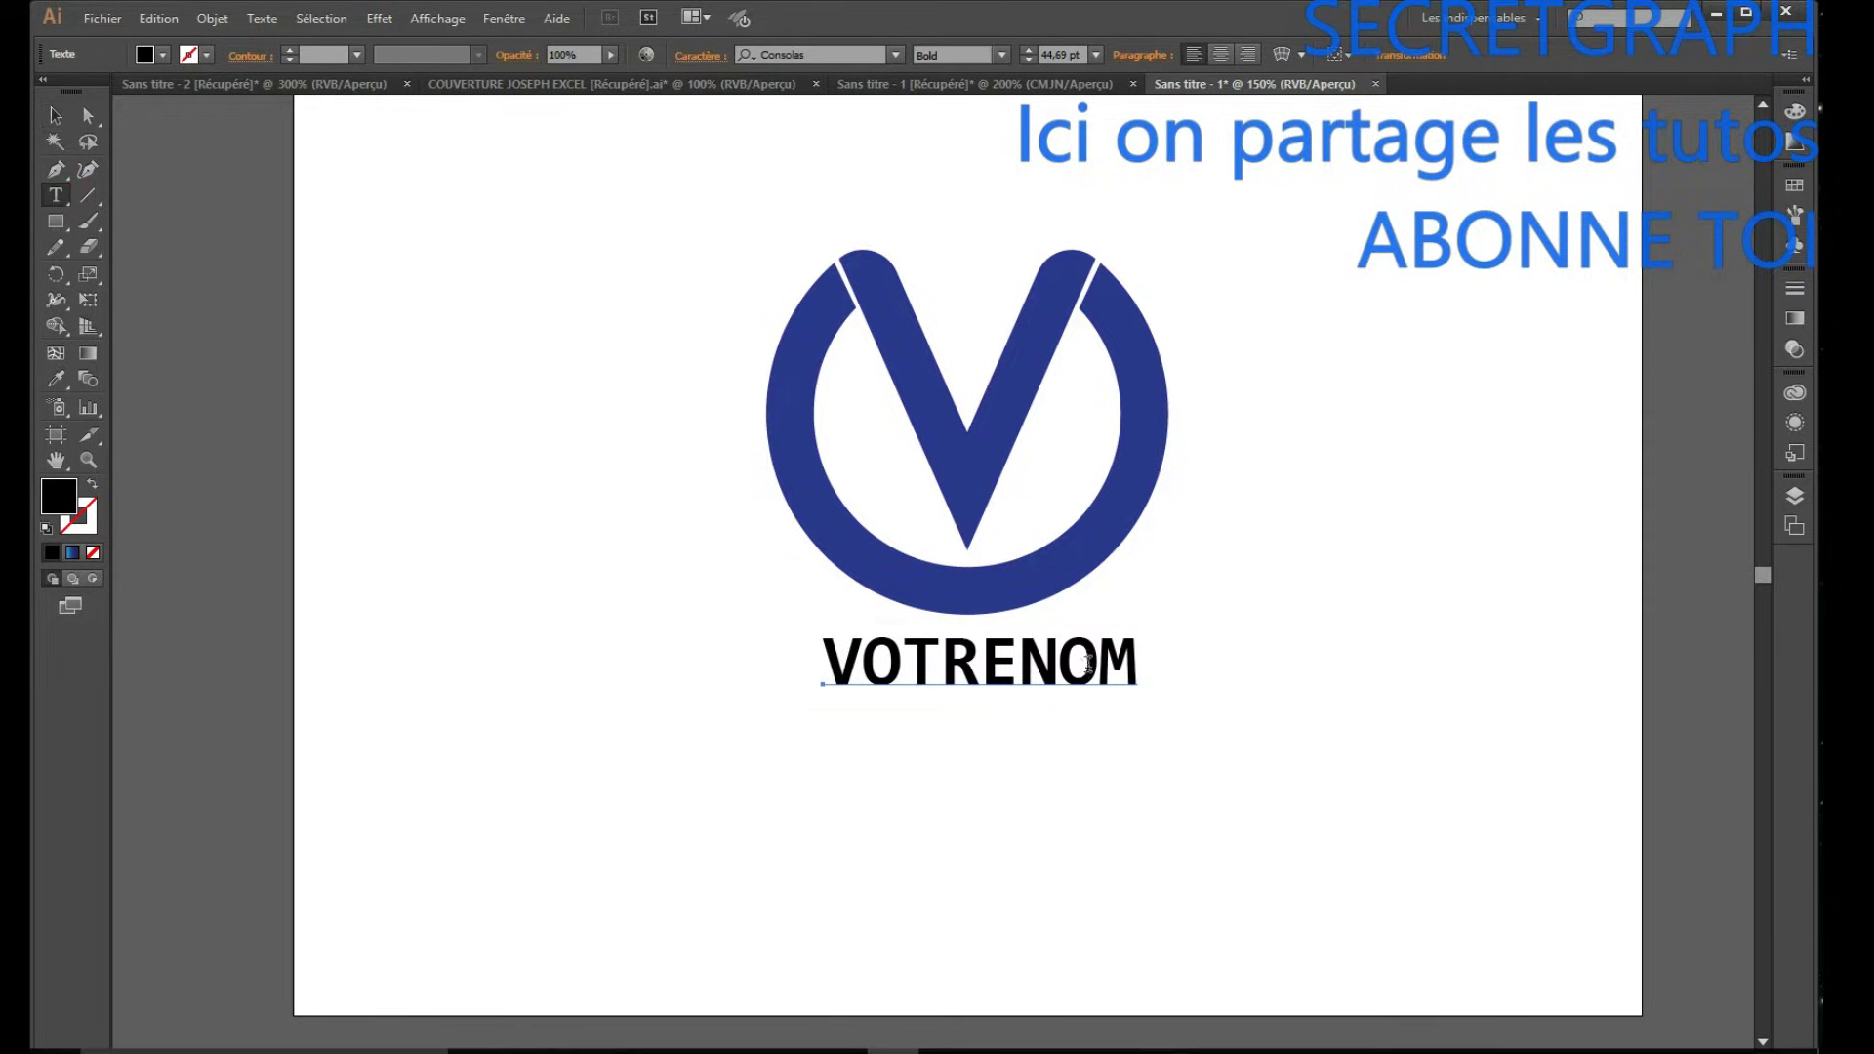
pyautogui.moveTo(1059, 664); pyautogui.dragTo(1030, 663)
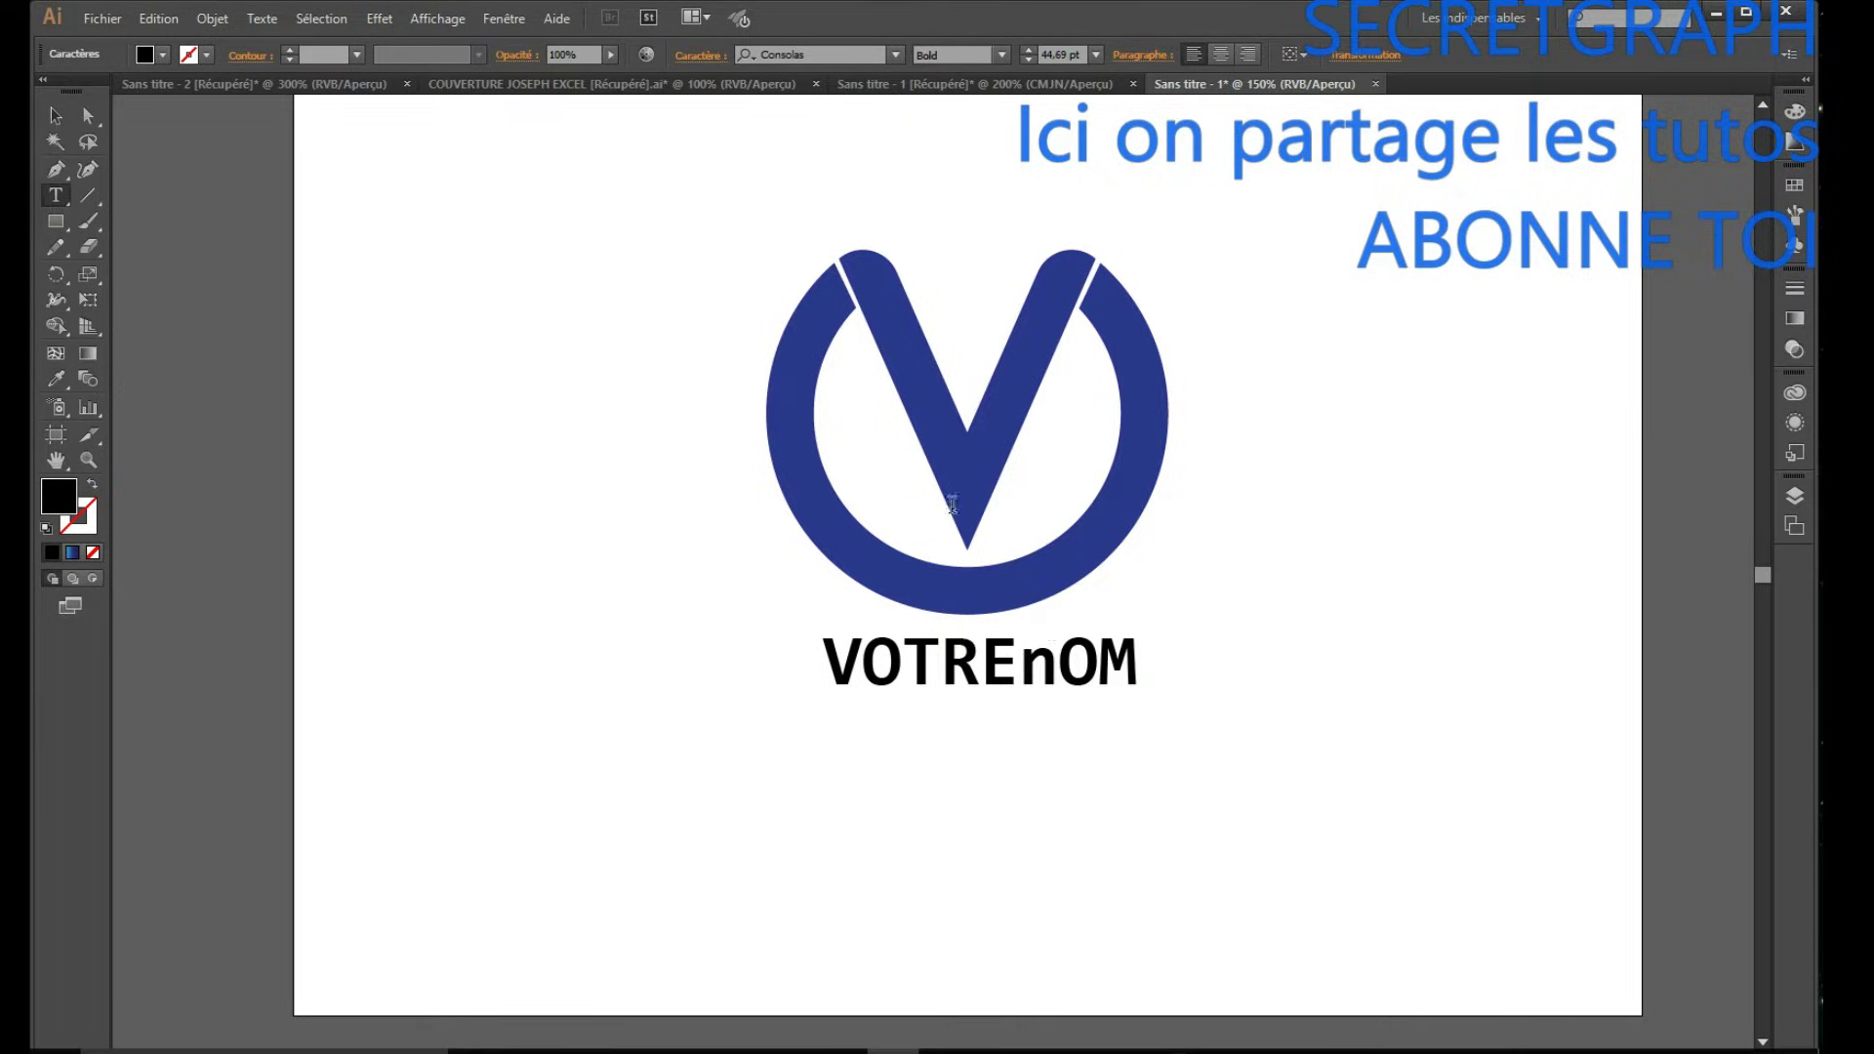
pyautogui.moveTo(1040, 667); pyautogui.dragTo(1026, 670)
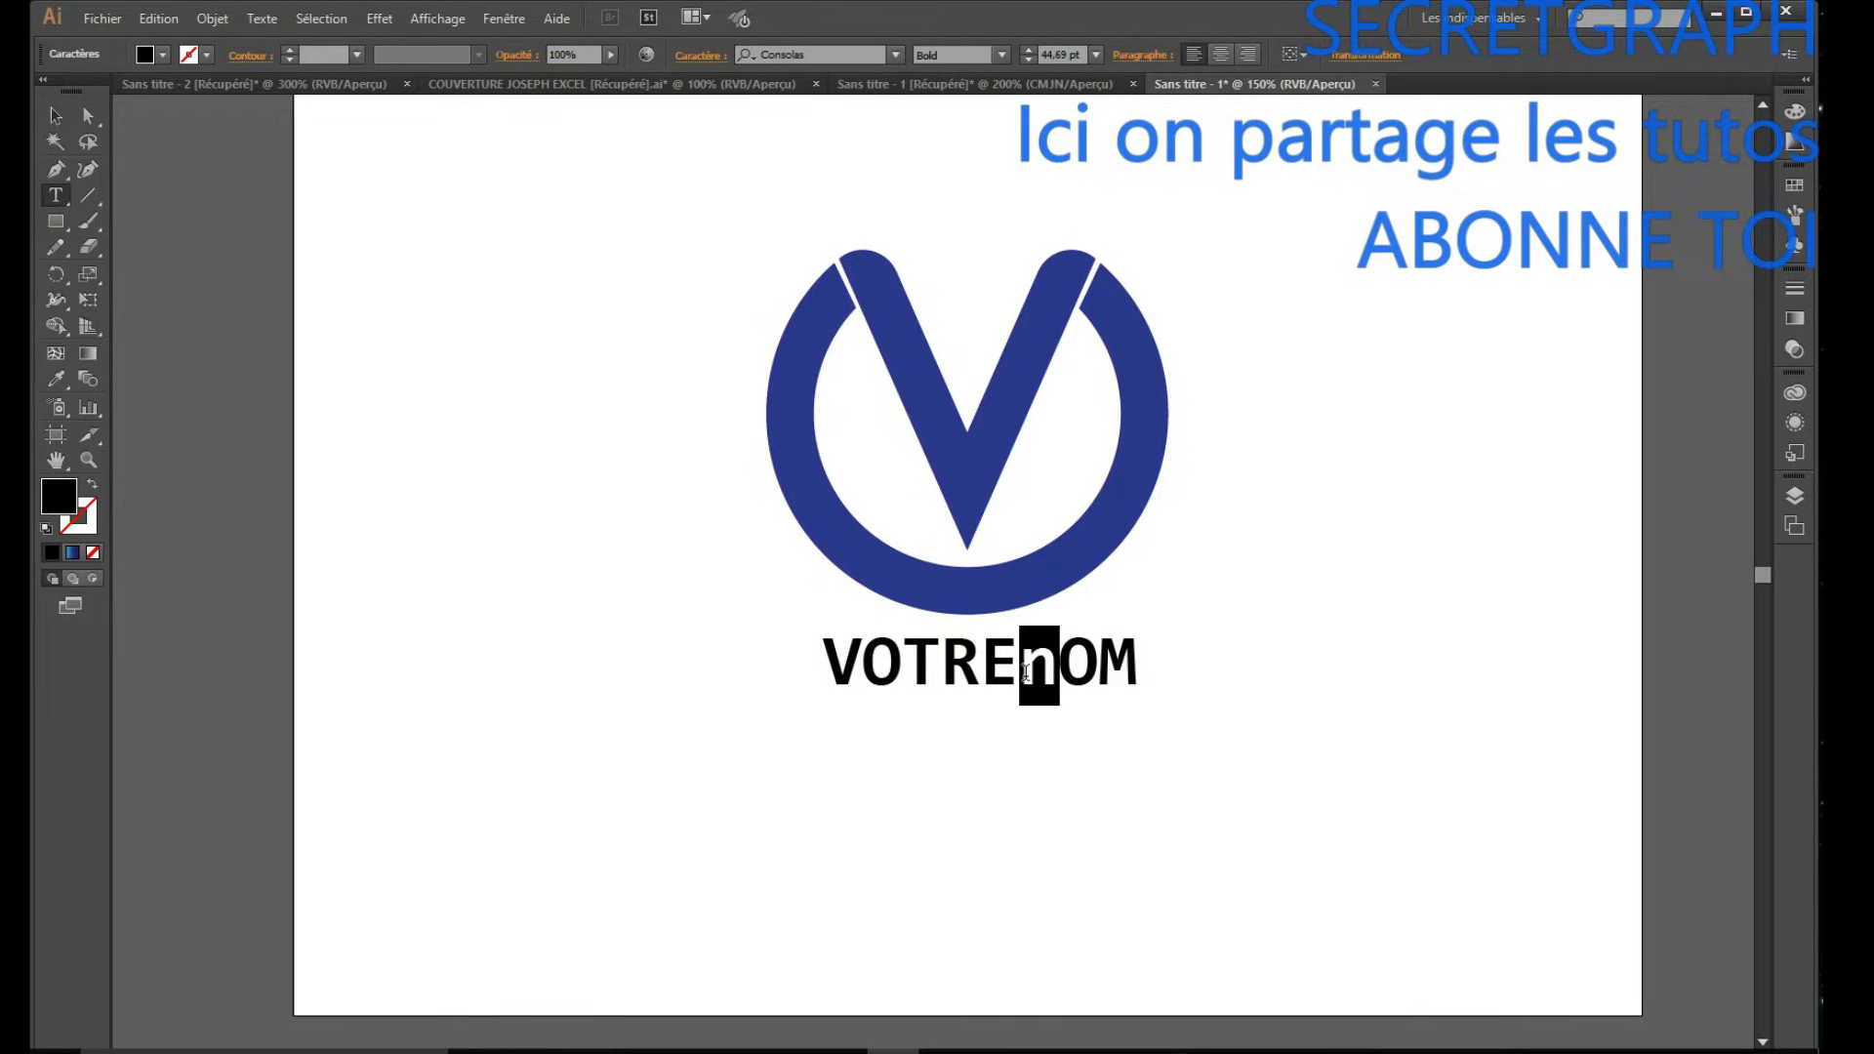
pyautogui.click(56, 115)
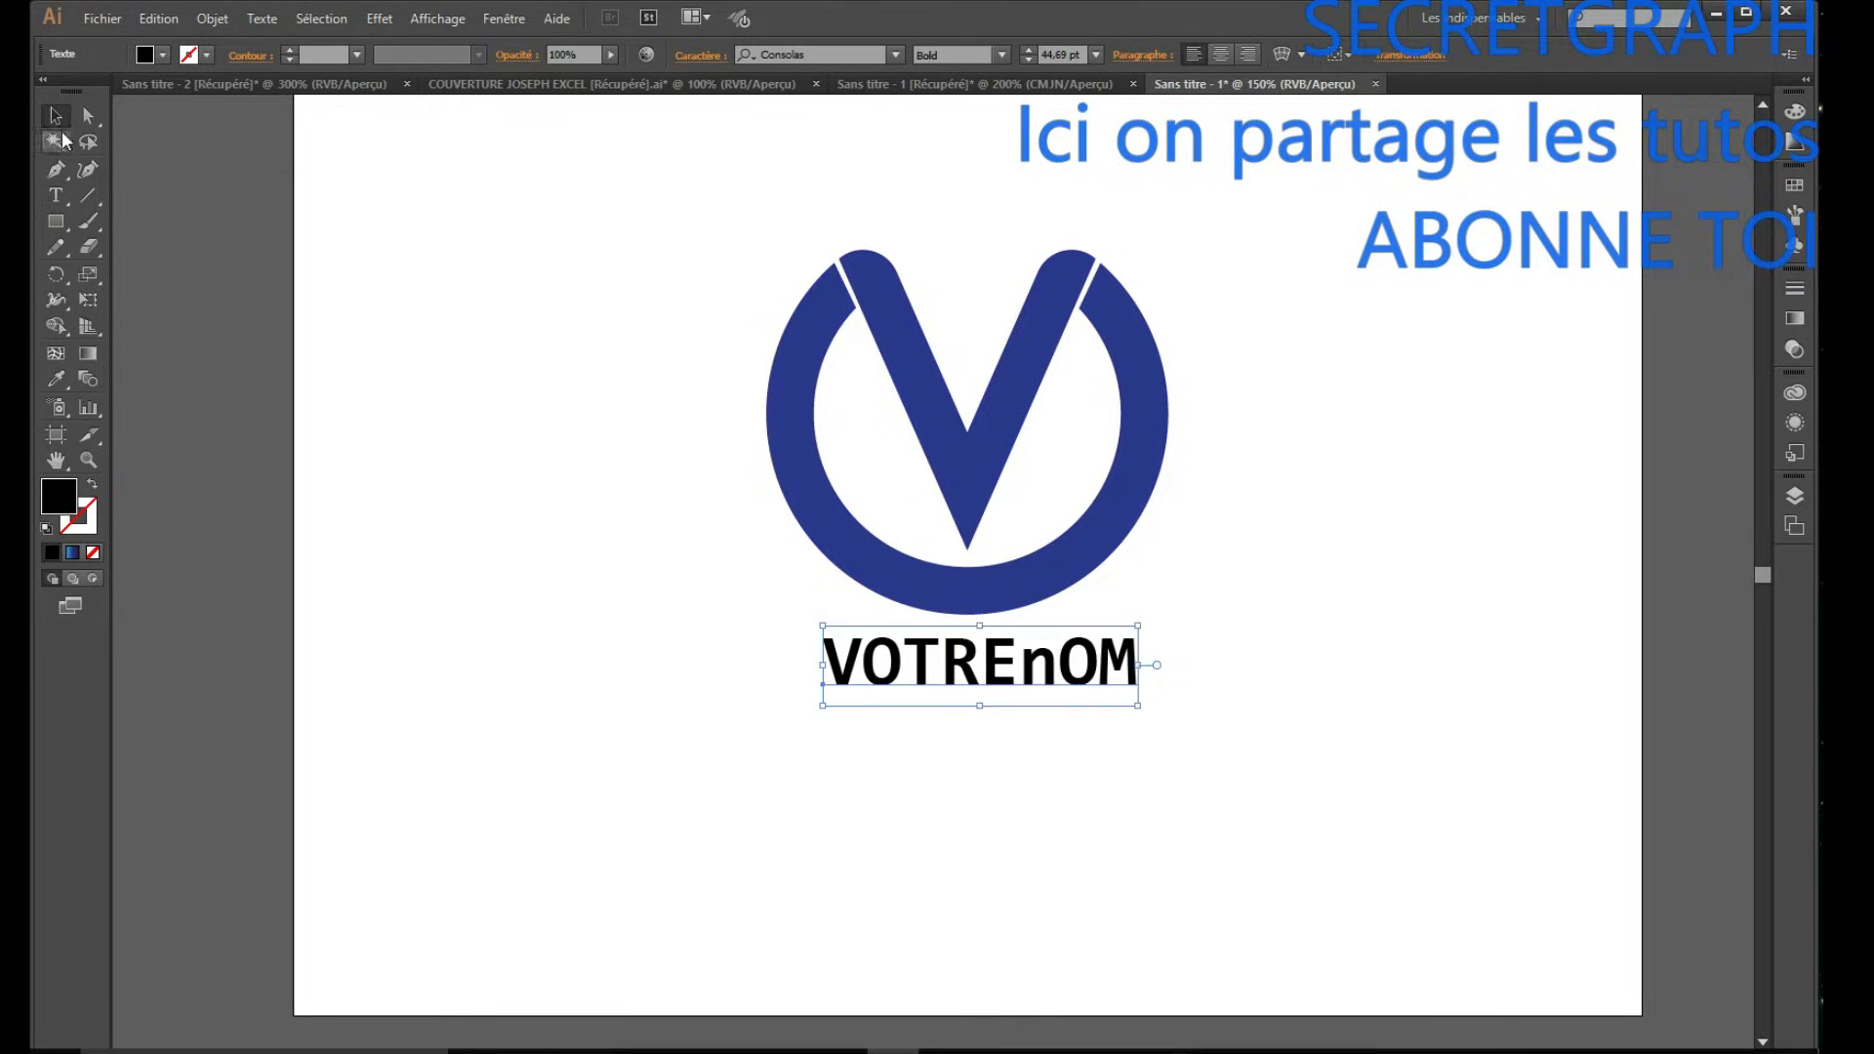
# Increase the font size of the lowercase n to 59 pt.
pyautogui.click(56, 195)
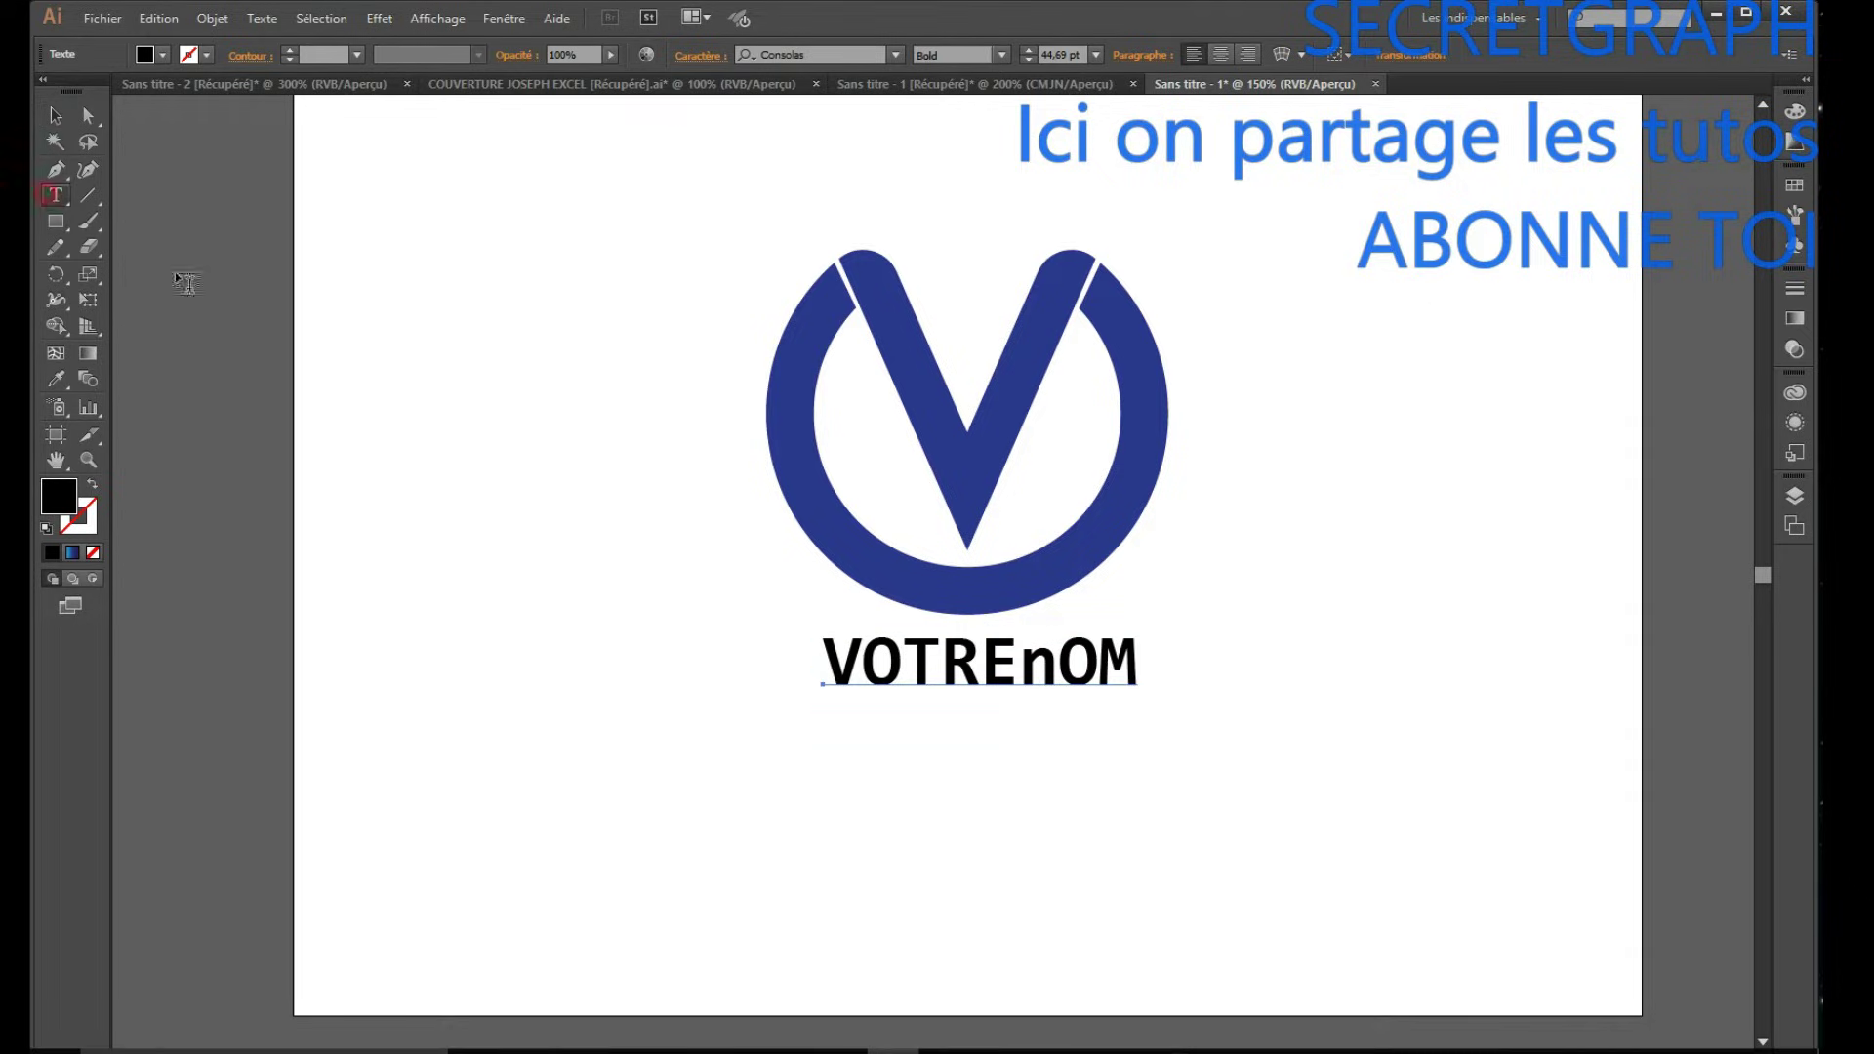
pyautogui.moveTo(1020, 664); pyautogui.dragTo(1050, 658)
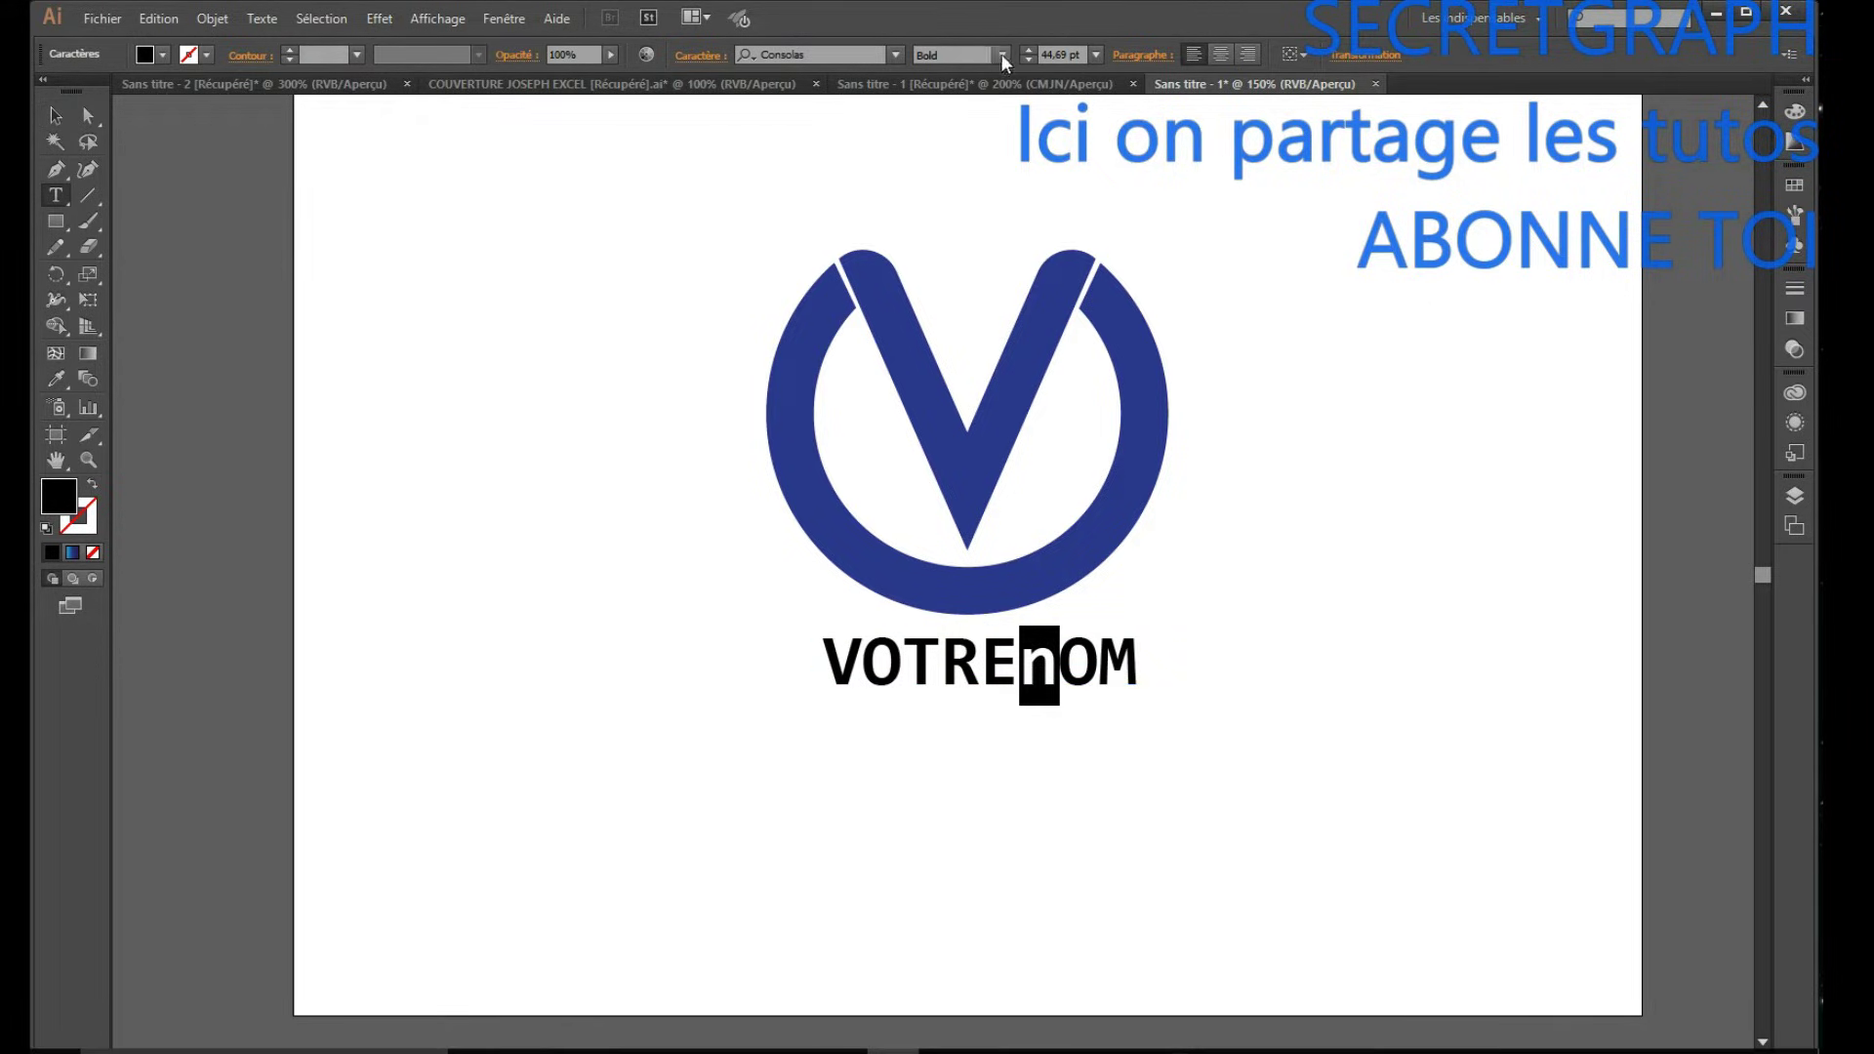
pyautogui.click(1029, 49)
pyautogui.click(1028, 50)
pyautogui.click(1029, 50)
pyautogui.click(1028, 50)
pyautogui.click(1028, 50)
pyautogui.click(1029, 50)
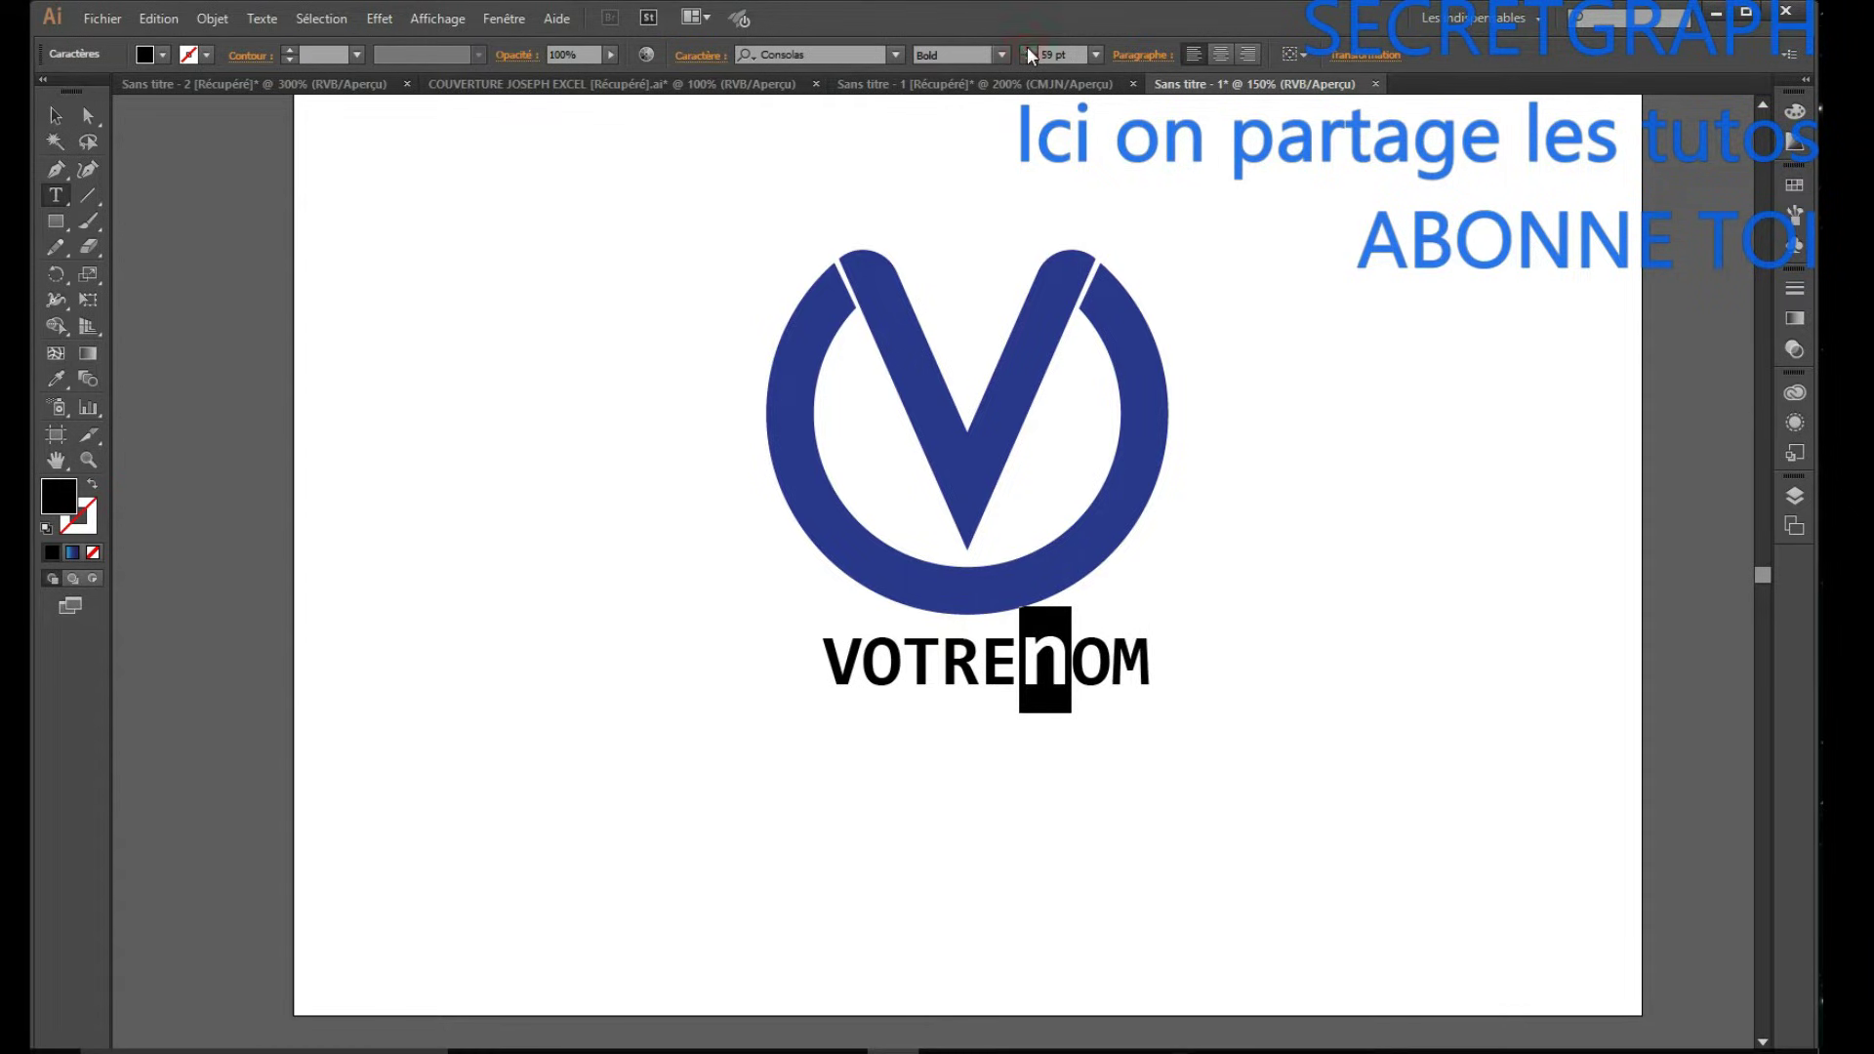
pyautogui.click(56, 115)
# Fill the V with light blue.
pyautogui.click(984, 476)
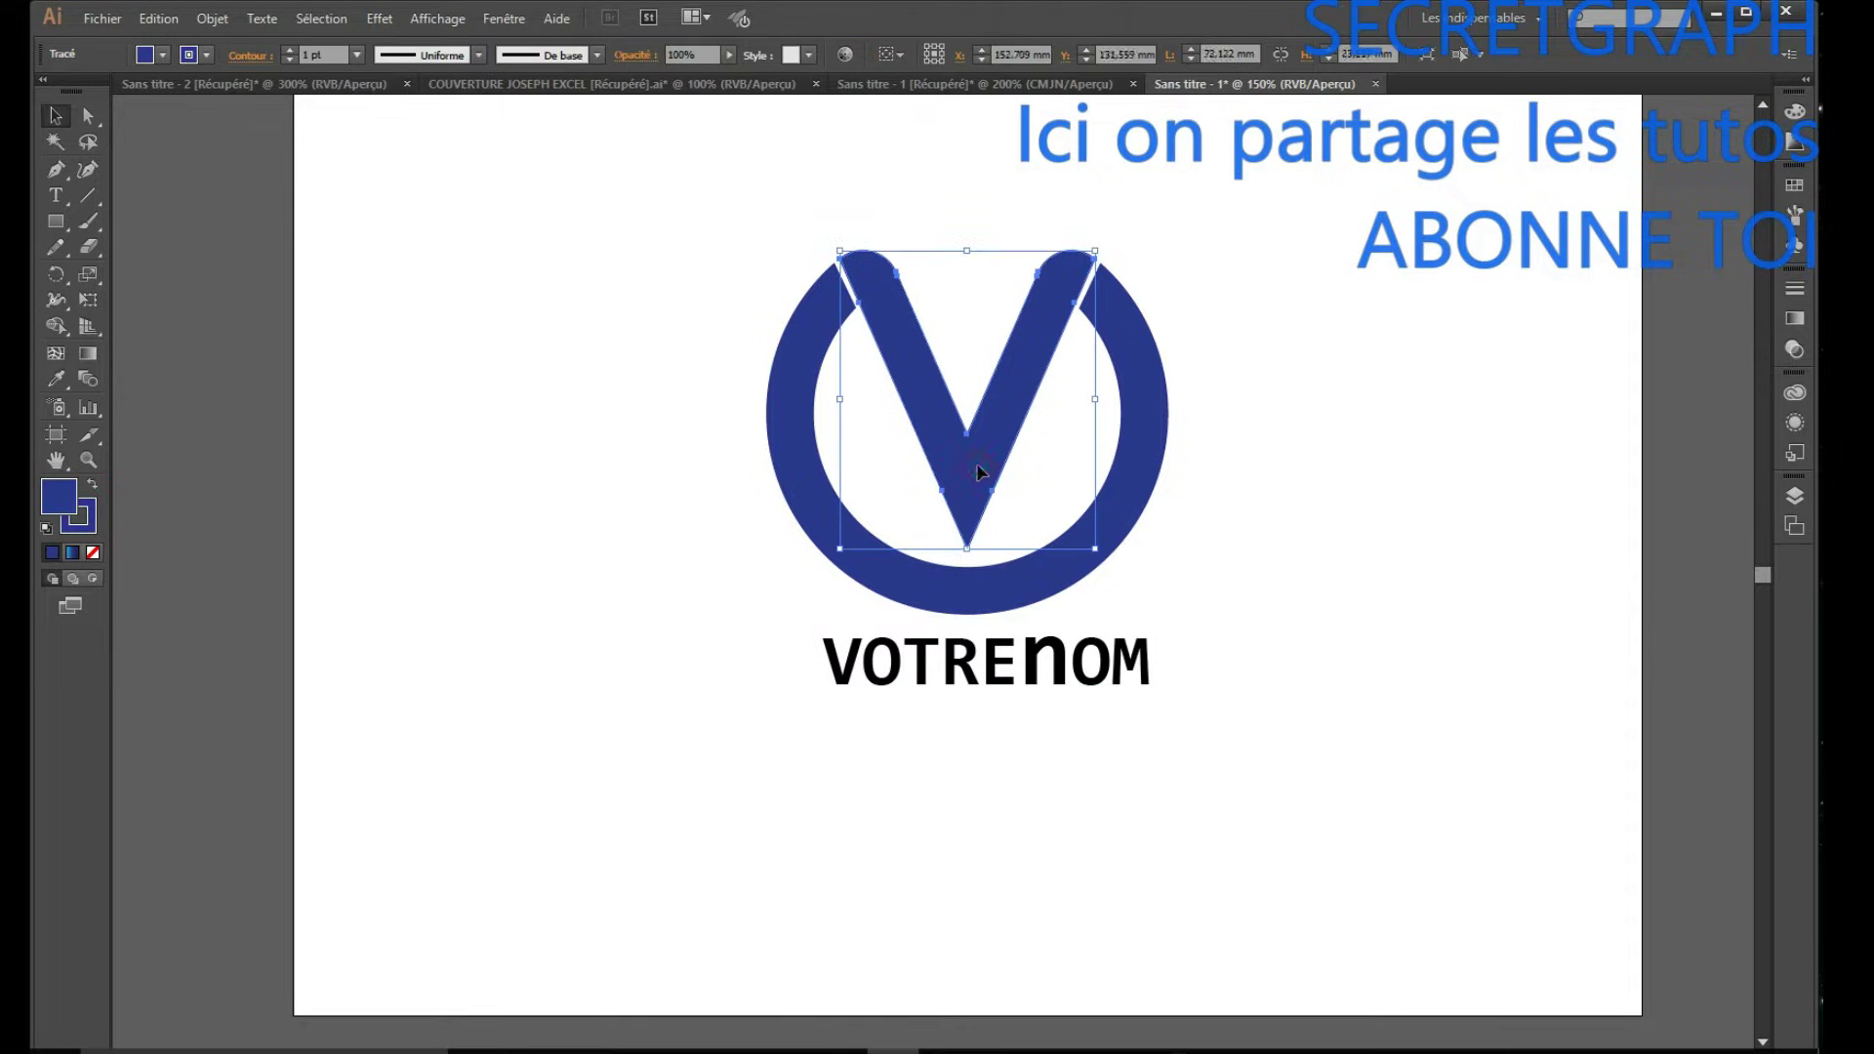
pyautogui.click(170, 58)
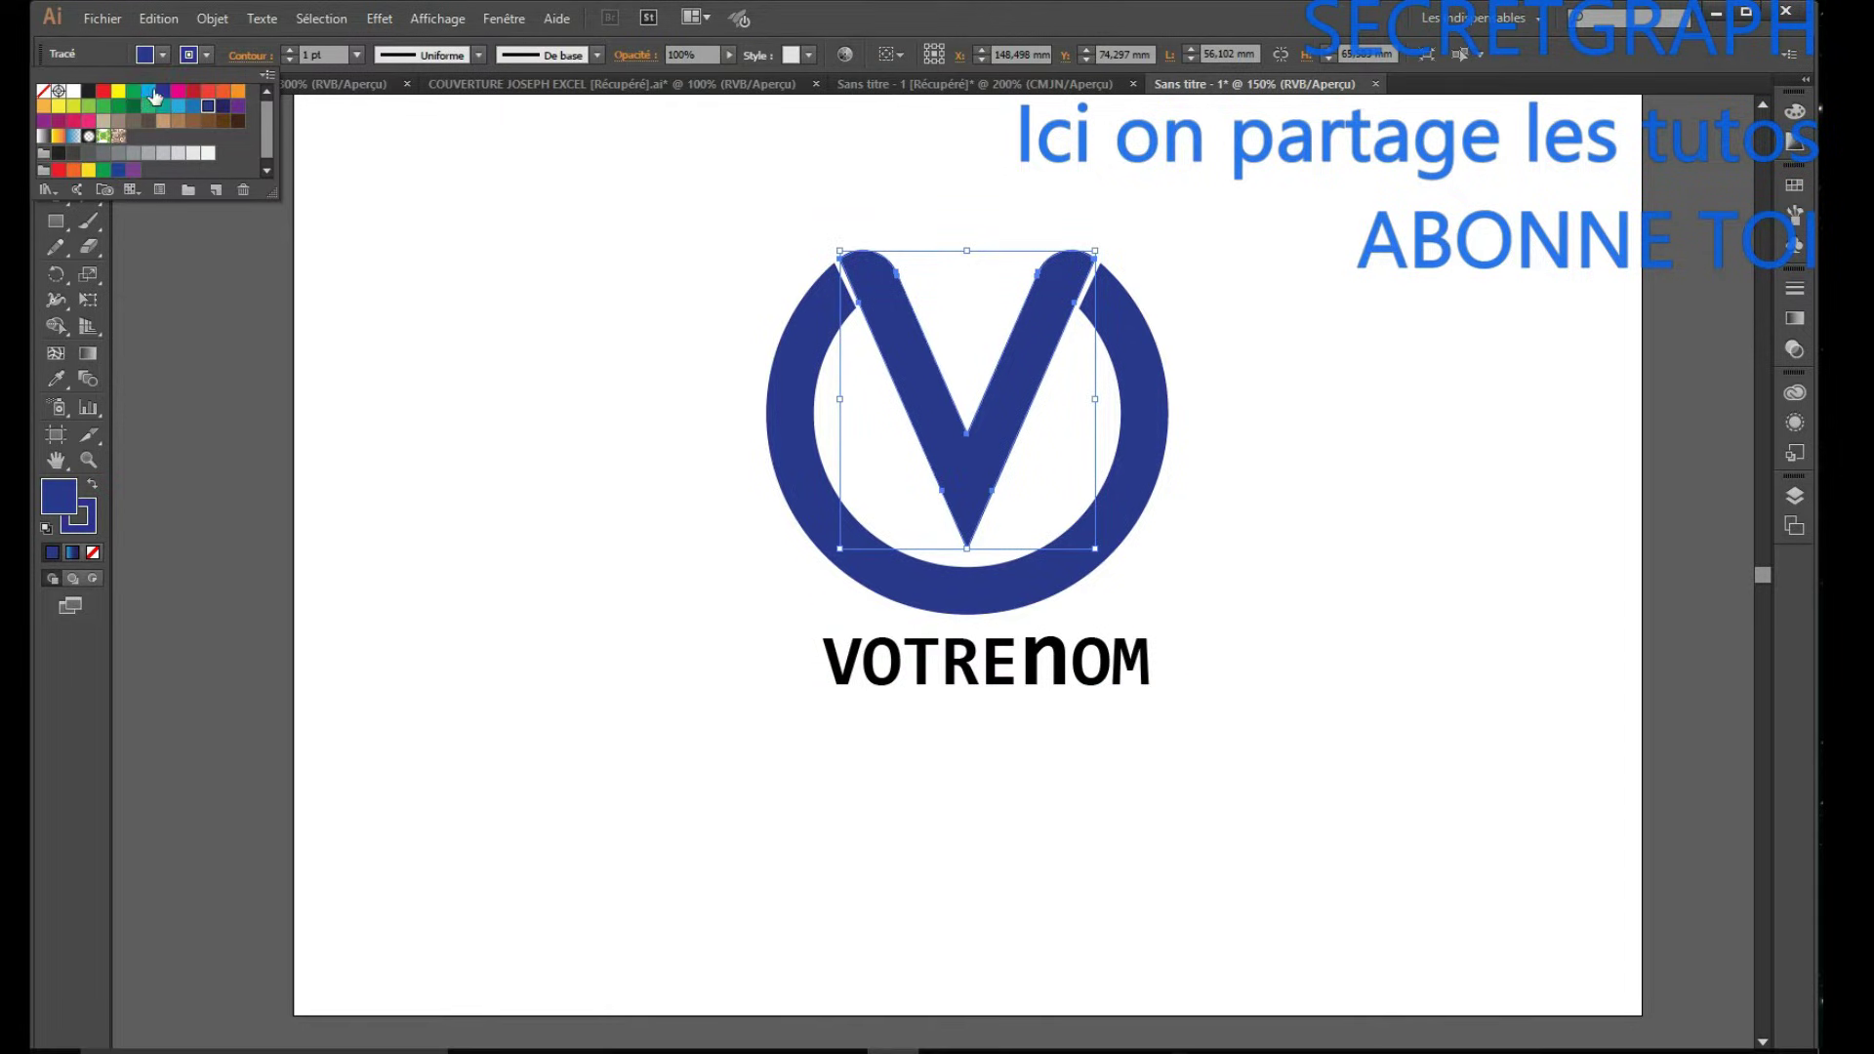
pyautogui.click(146, 91)
pyautogui.click(1345, 464)
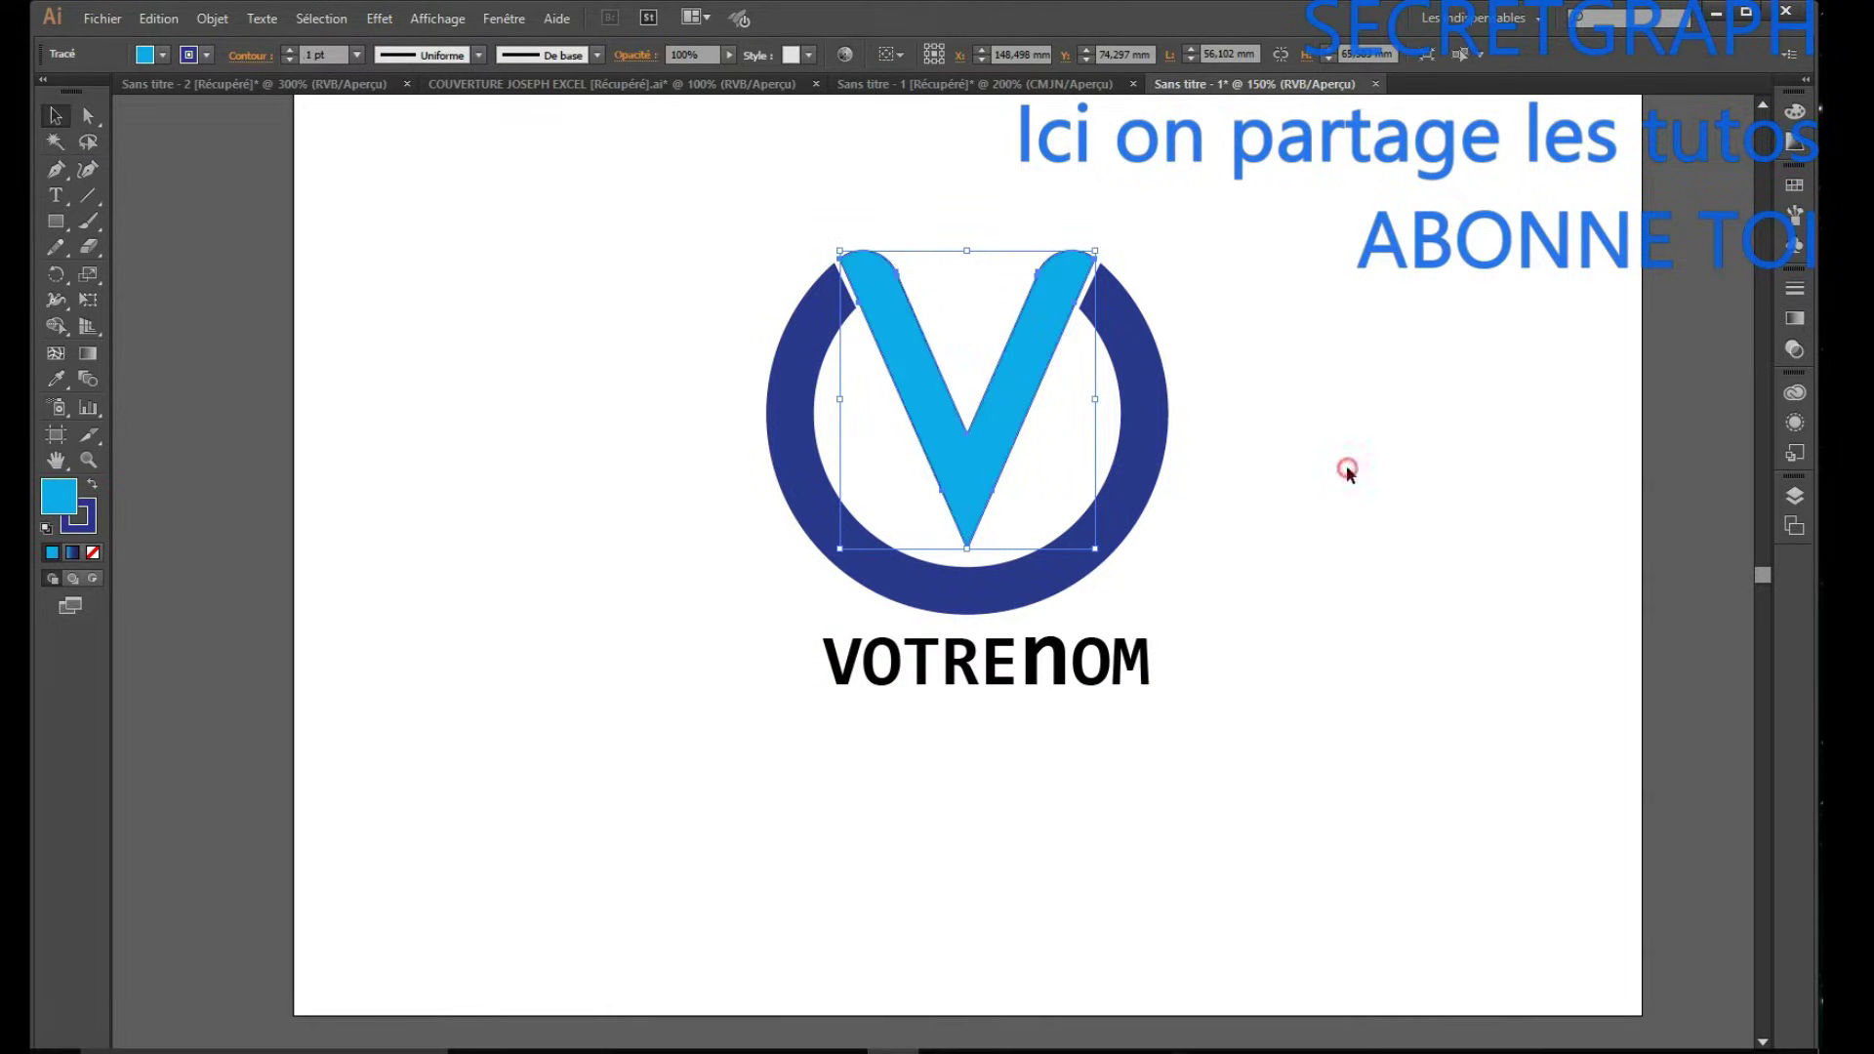
pyautogui.click(1347, 469)
# Remove the stroke from the V and the ring.
pyautogui.moveTo(1252, 262); pyautogui.dragTo(735, 500)
pyautogui.click(205, 56)
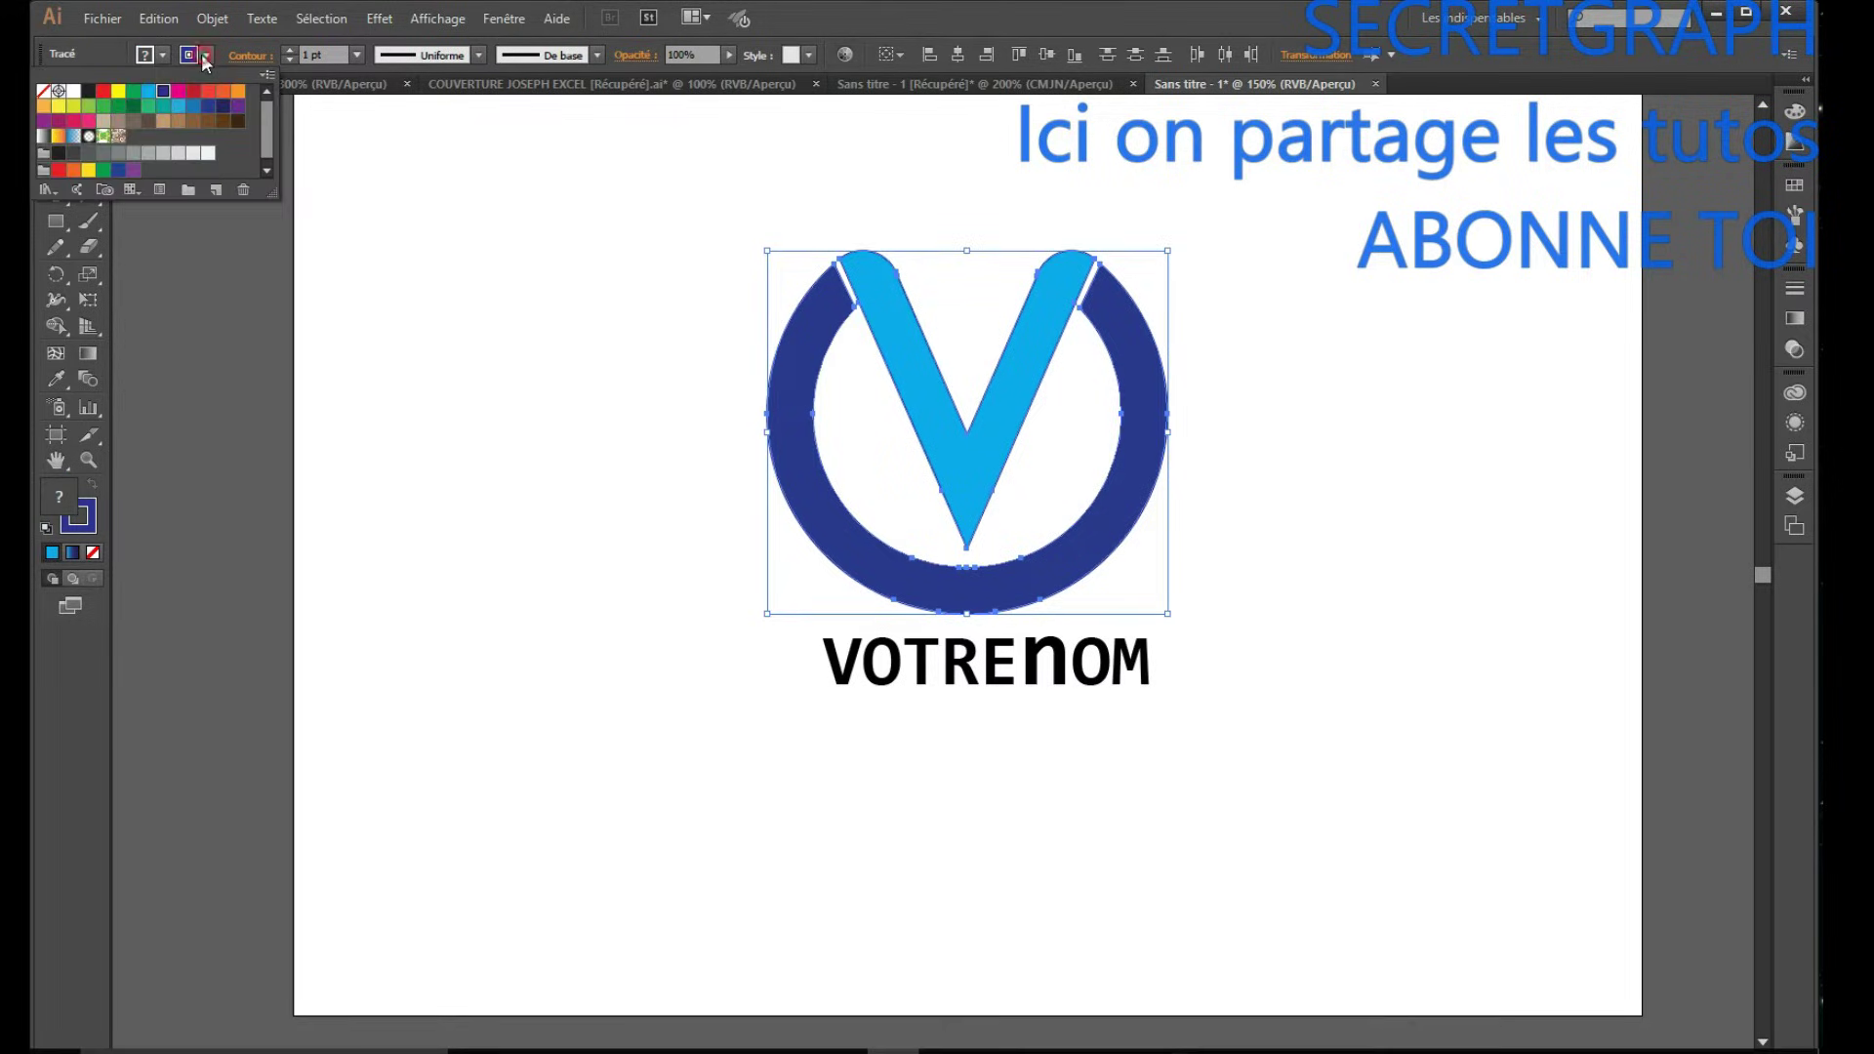
pyautogui.click(43, 90)
pyautogui.click(1345, 508)
pyautogui.click(1343, 507)
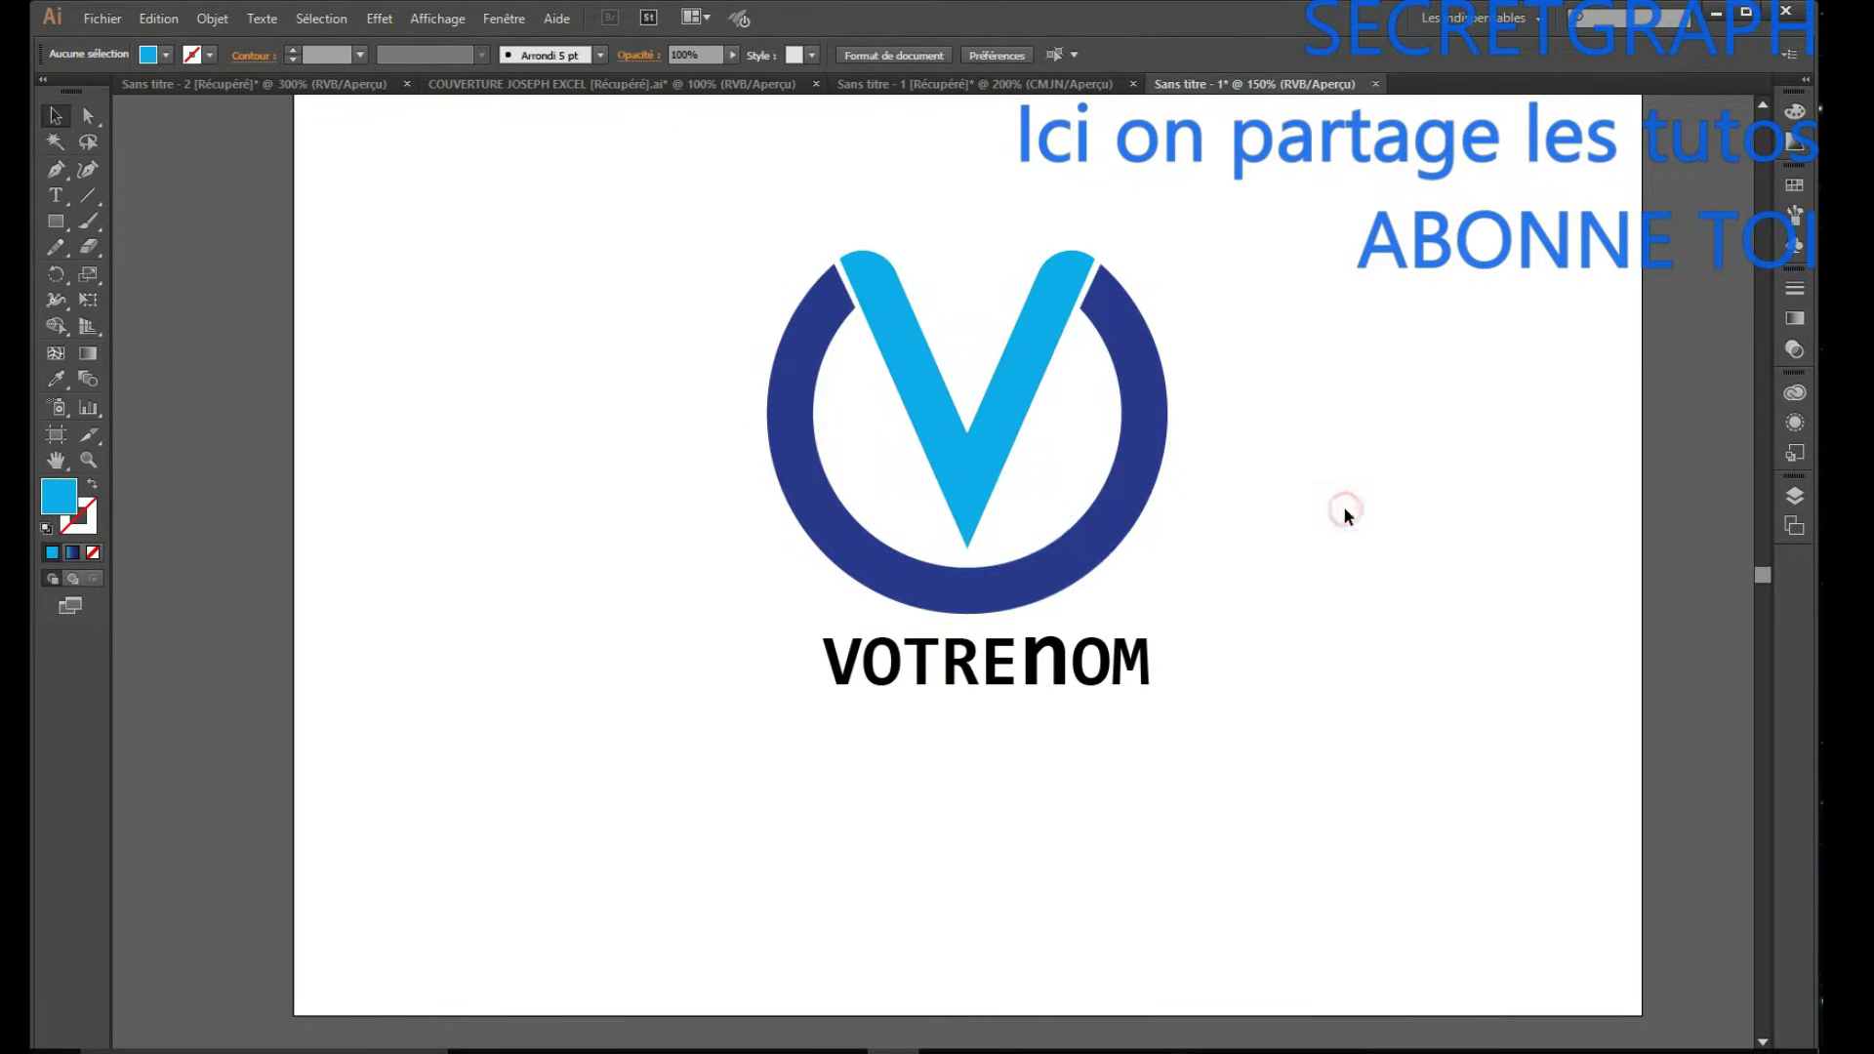
# Round the V's lower tip to a corner radius of about 6.04 mm.
pyautogui.moveTo(989, 538)
pyautogui.mouseDown()
pyautogui.moveTo(954, 543)
pyautogui.moveTo(969, 539)
pyautogui.mouseUp()
pyautogui.press('a')
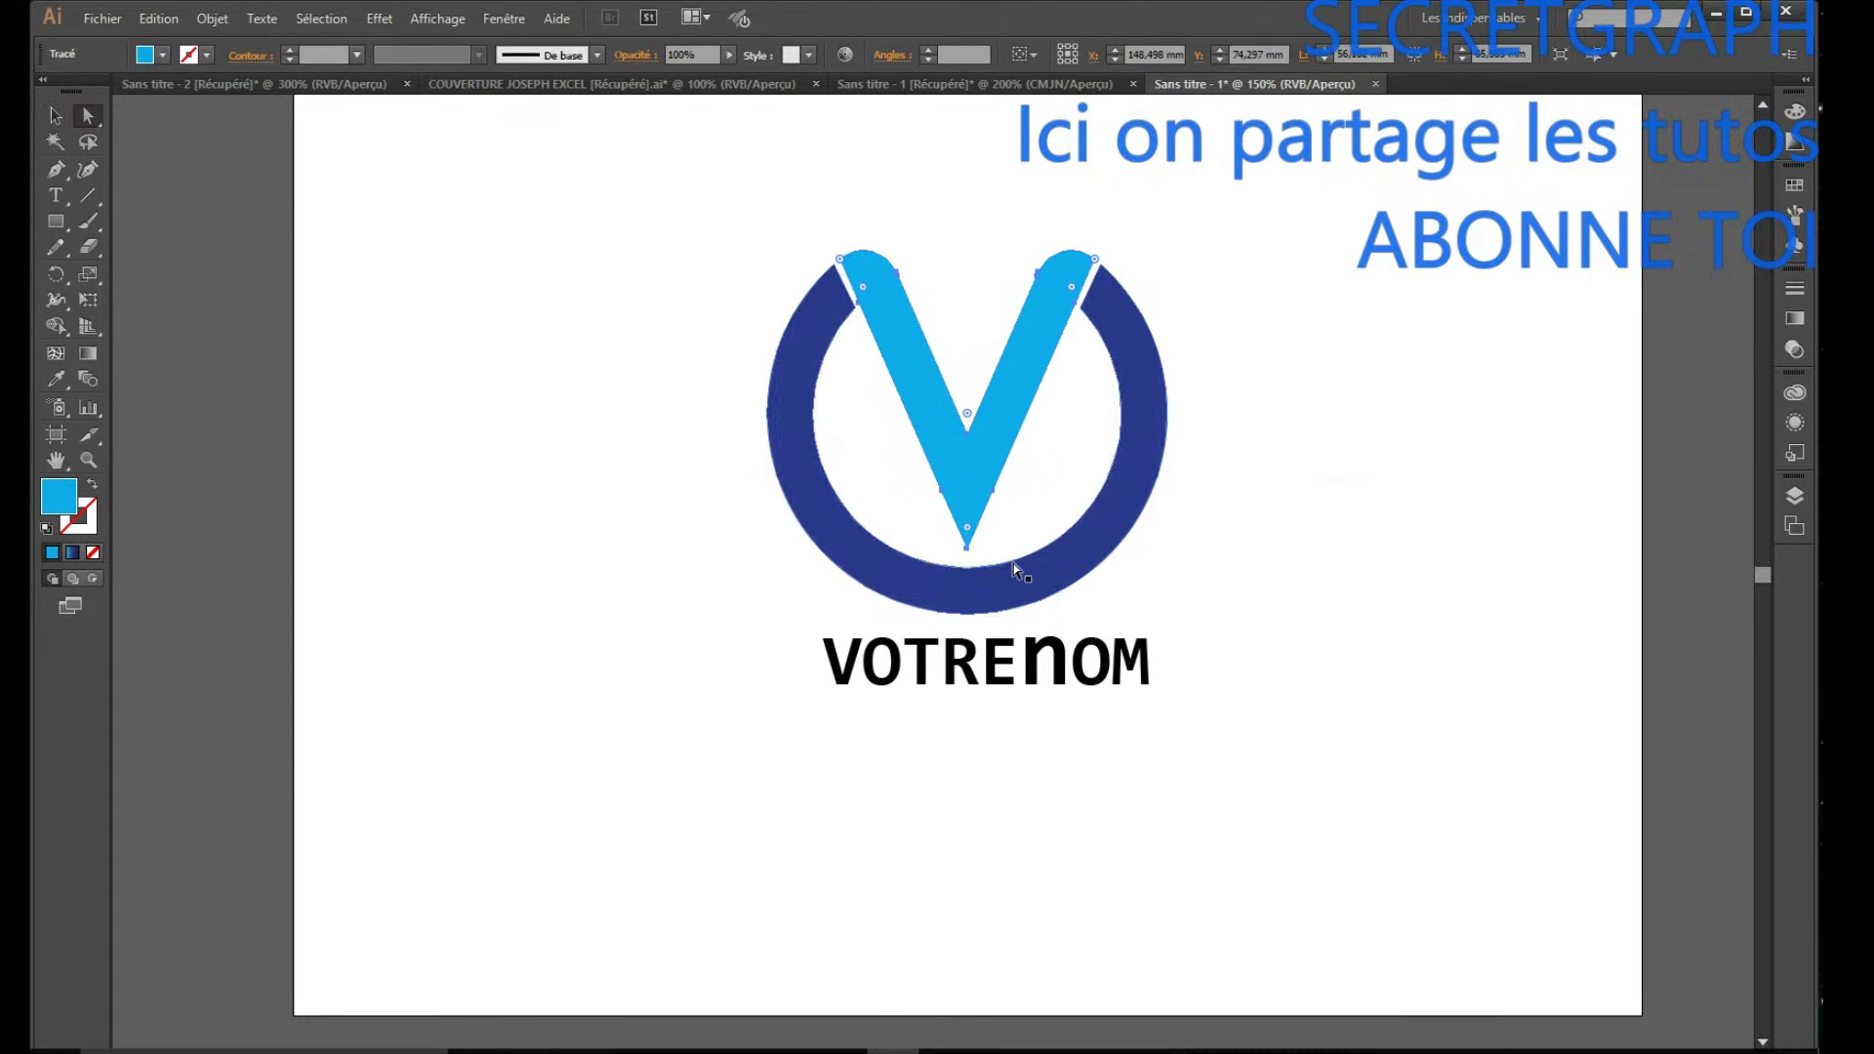
pyautogui.click(1005, 540)
pyautogui.moveTo(1006, 540); pyautogui.dragTo(1005, 258)
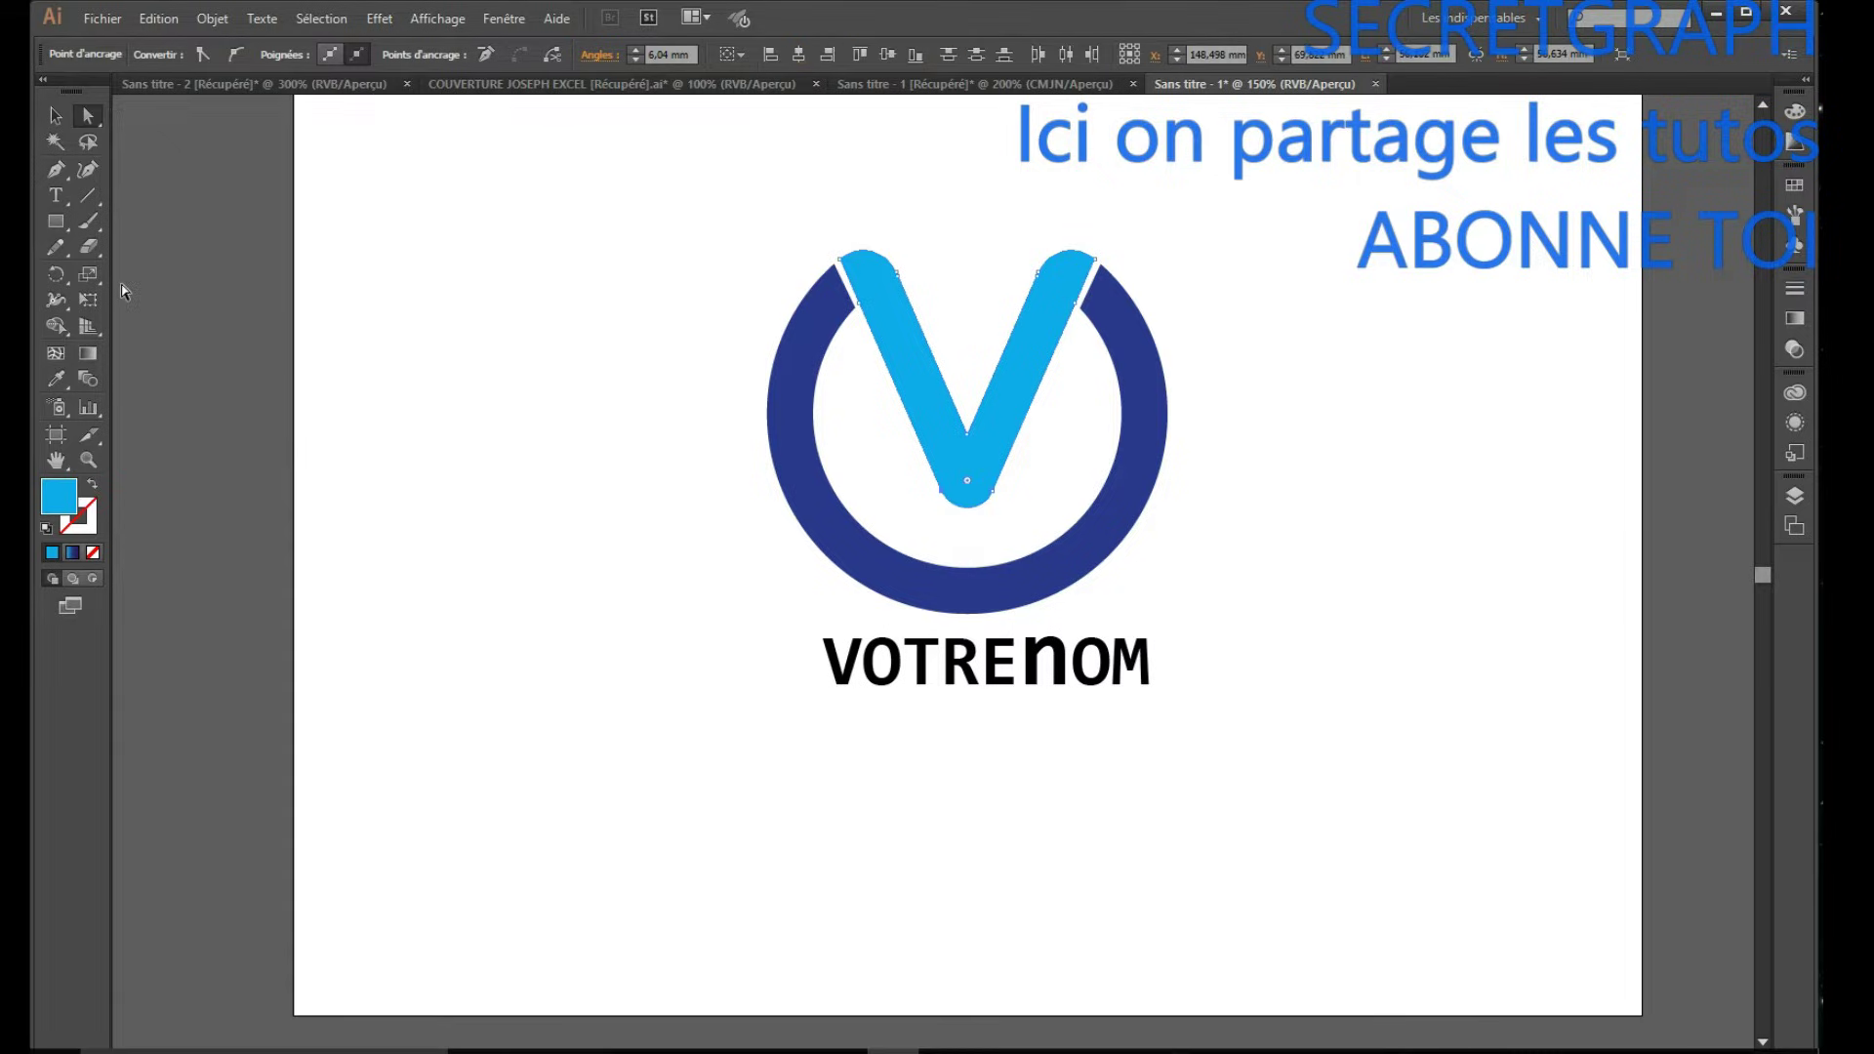
pyautogui.click(59, 117)
pyautogui.click(1354, 527)
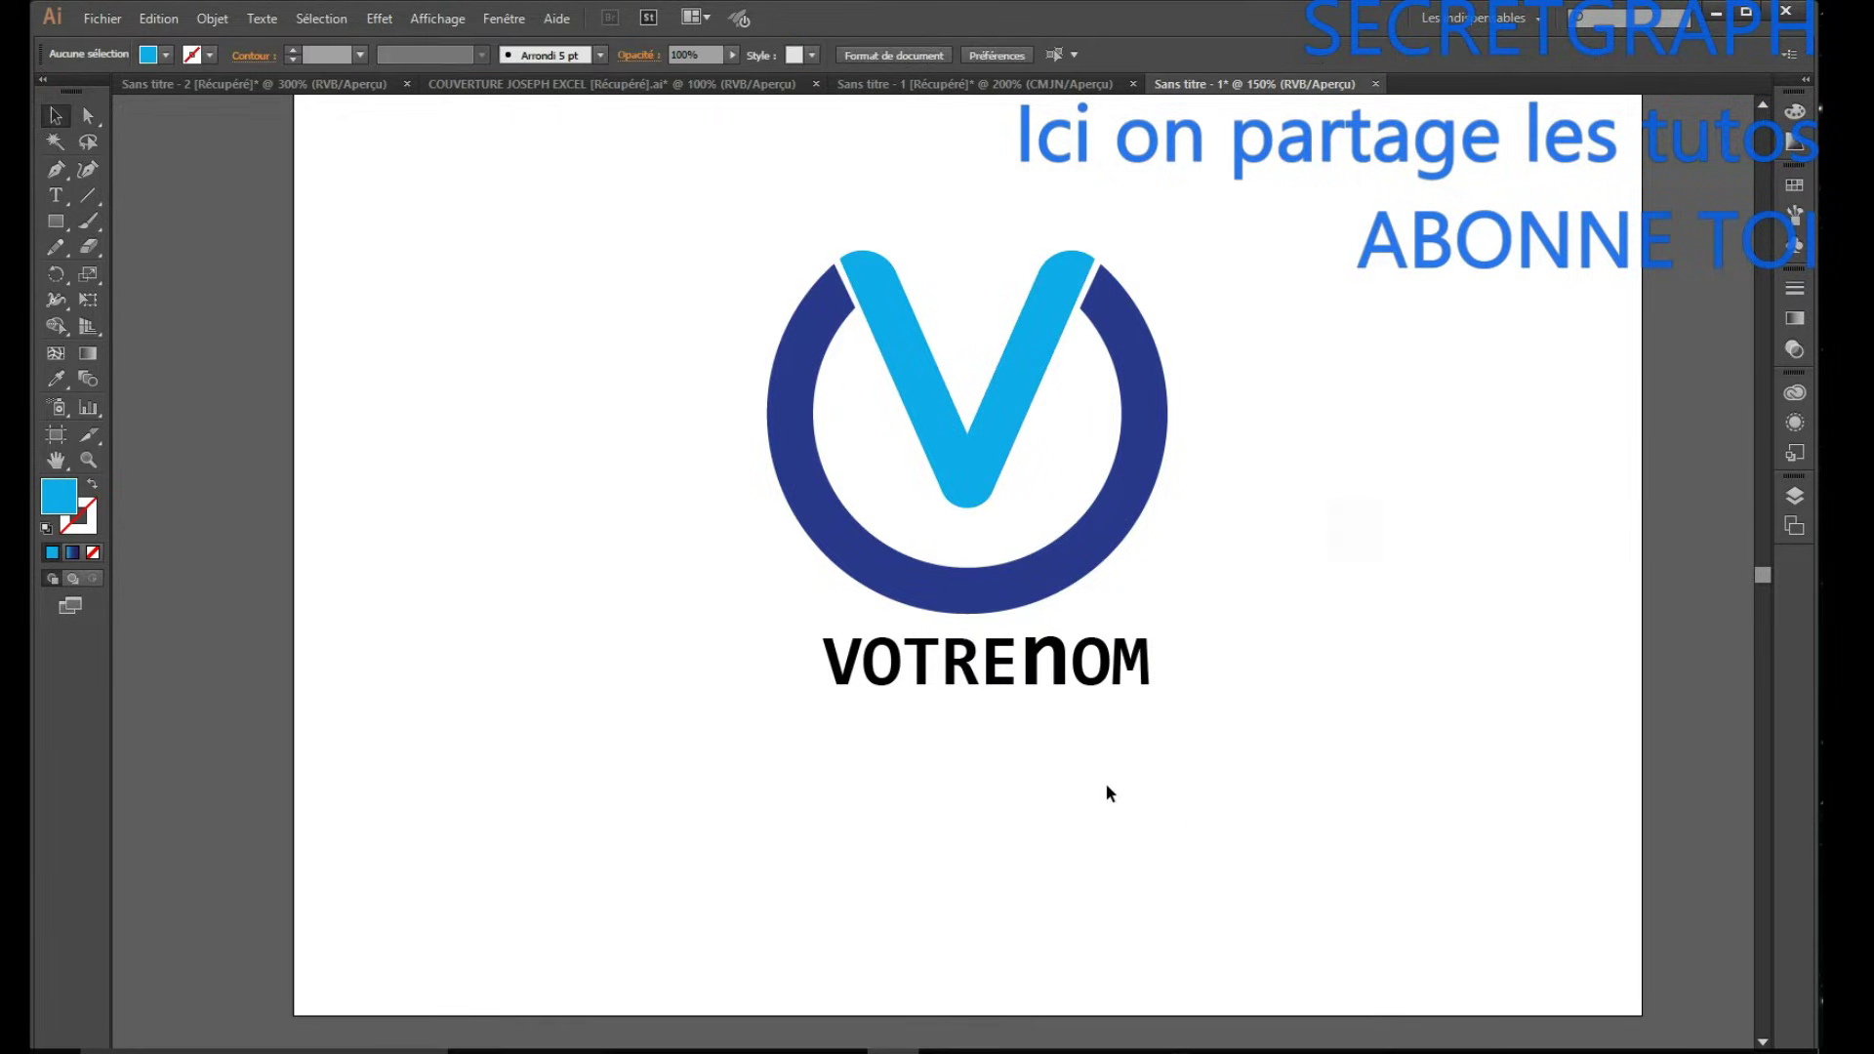
# Colour the letters nOM of the name light blue to match the V.
pyautogui.click(1110, 676)
pyautogui.press('t')
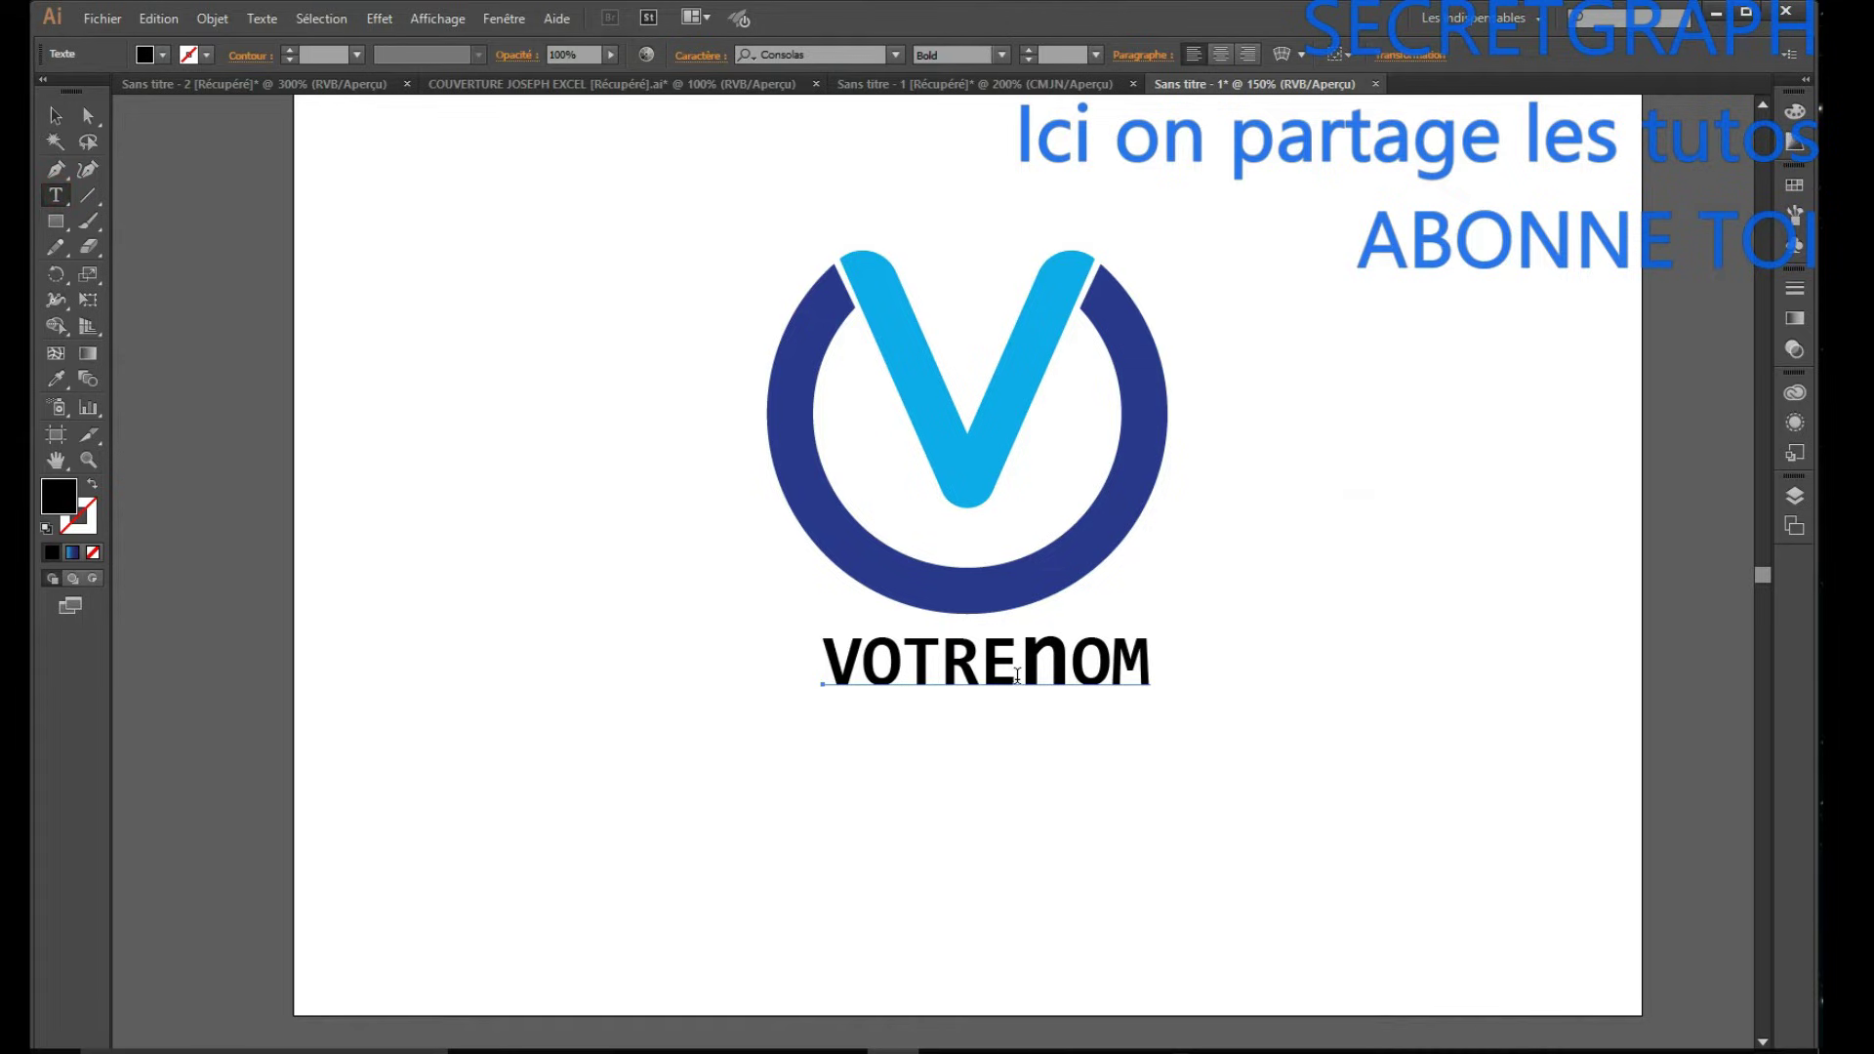
pyautogui.moveTo(1017, 671); pyautogui.dragTo(1214, 691)
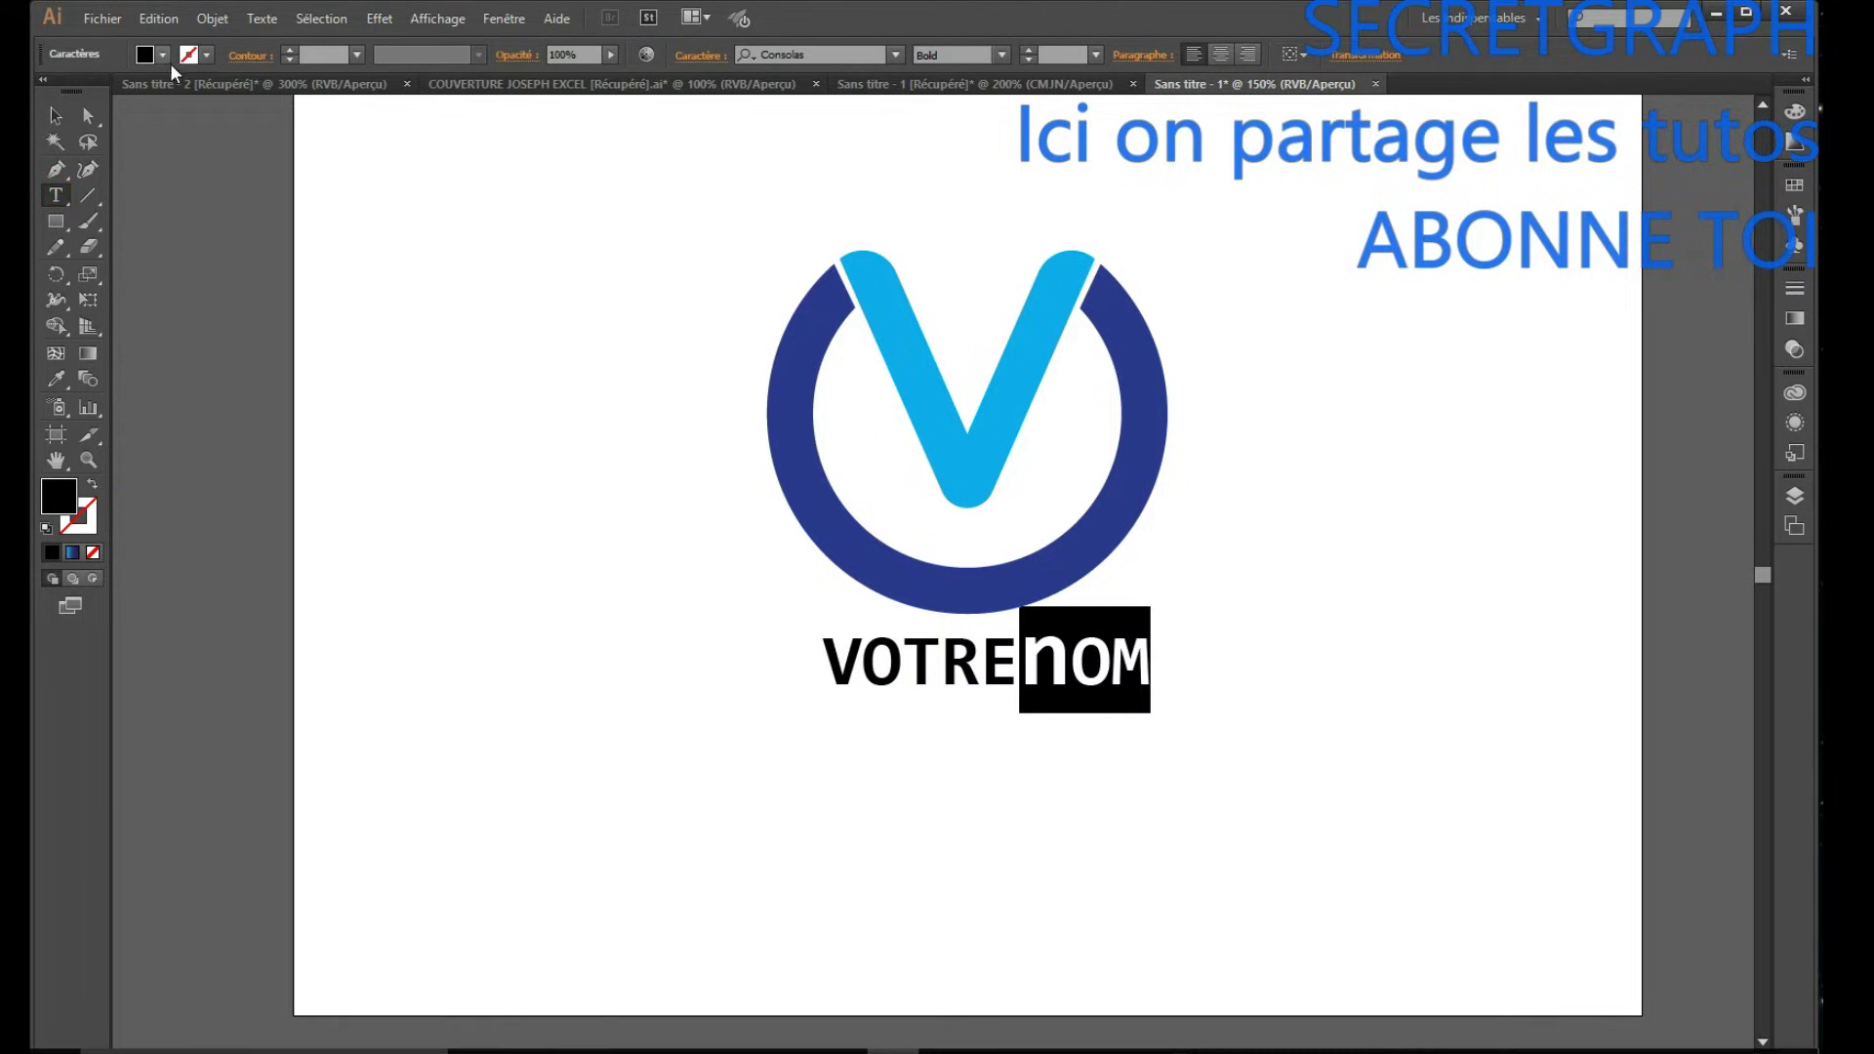
pyautogui.click(163, 57)
pyautogui.click(147, 95)
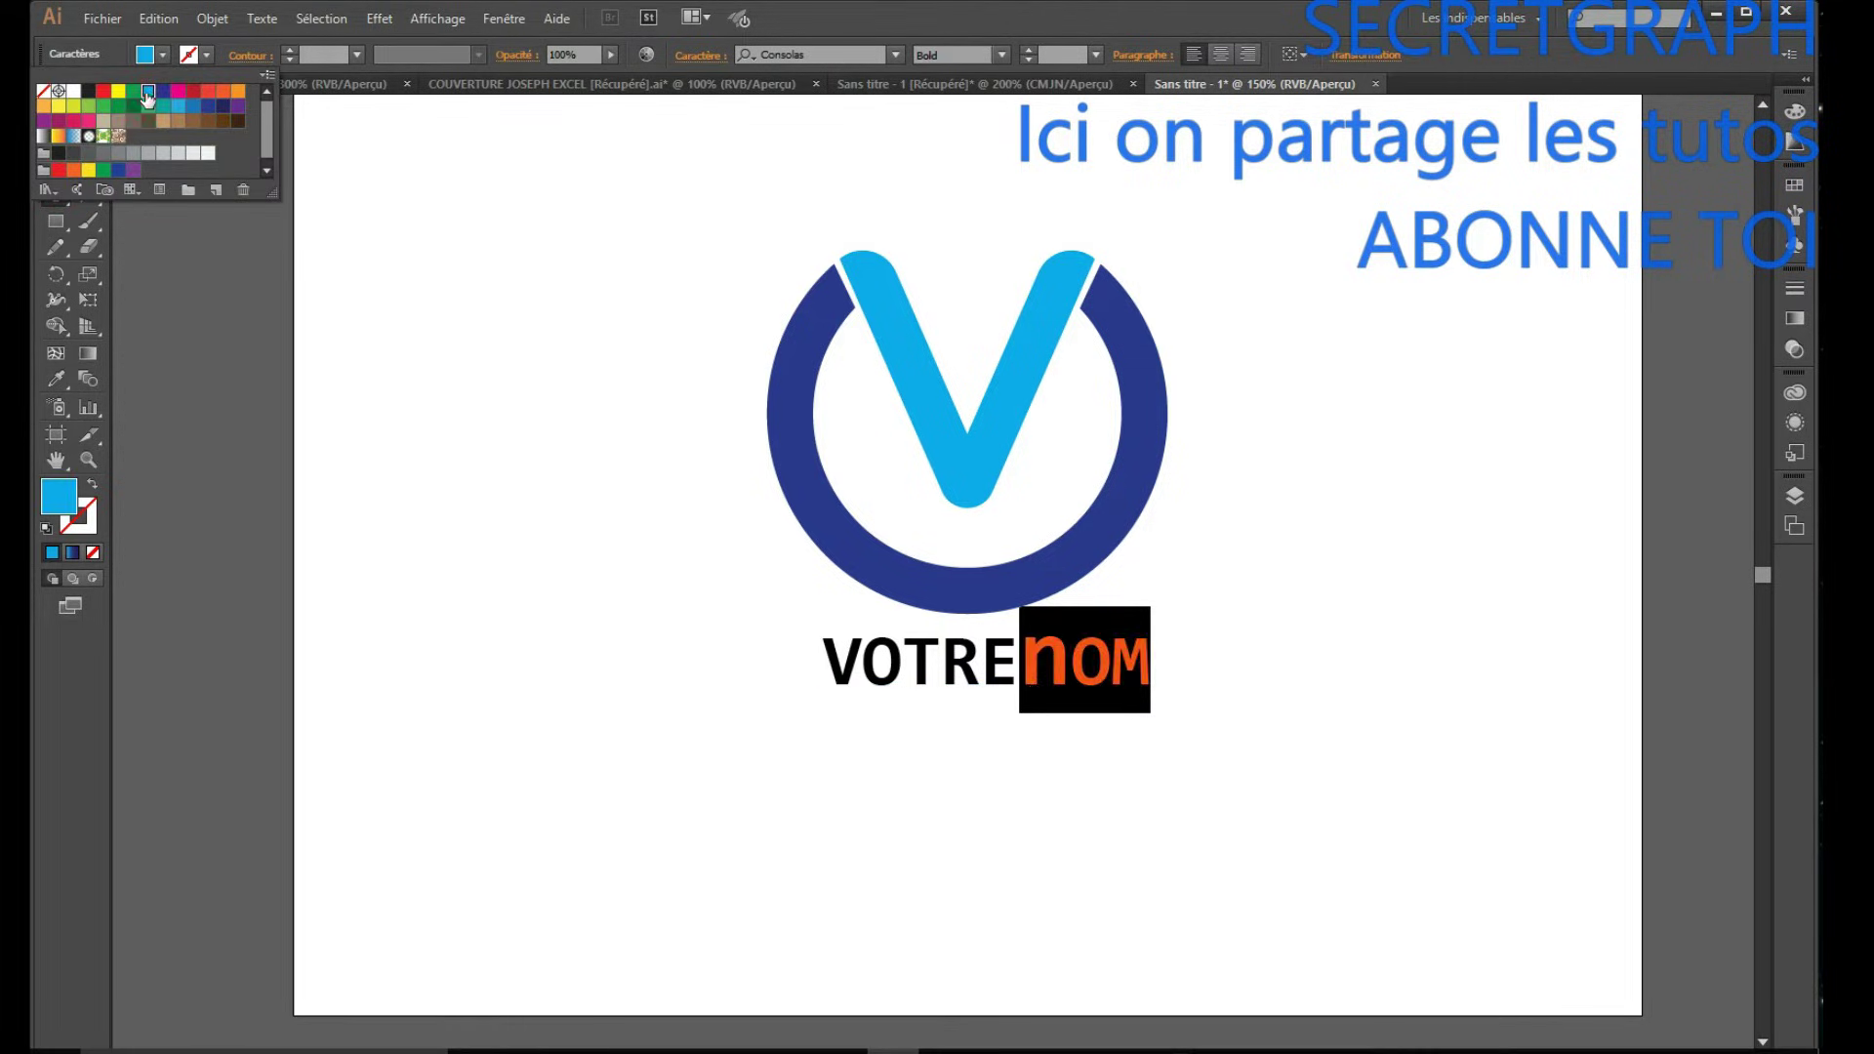
# Colour the letters VOTRE of the name dark blue to match the ring.
pyautogui.click(1013, 678)
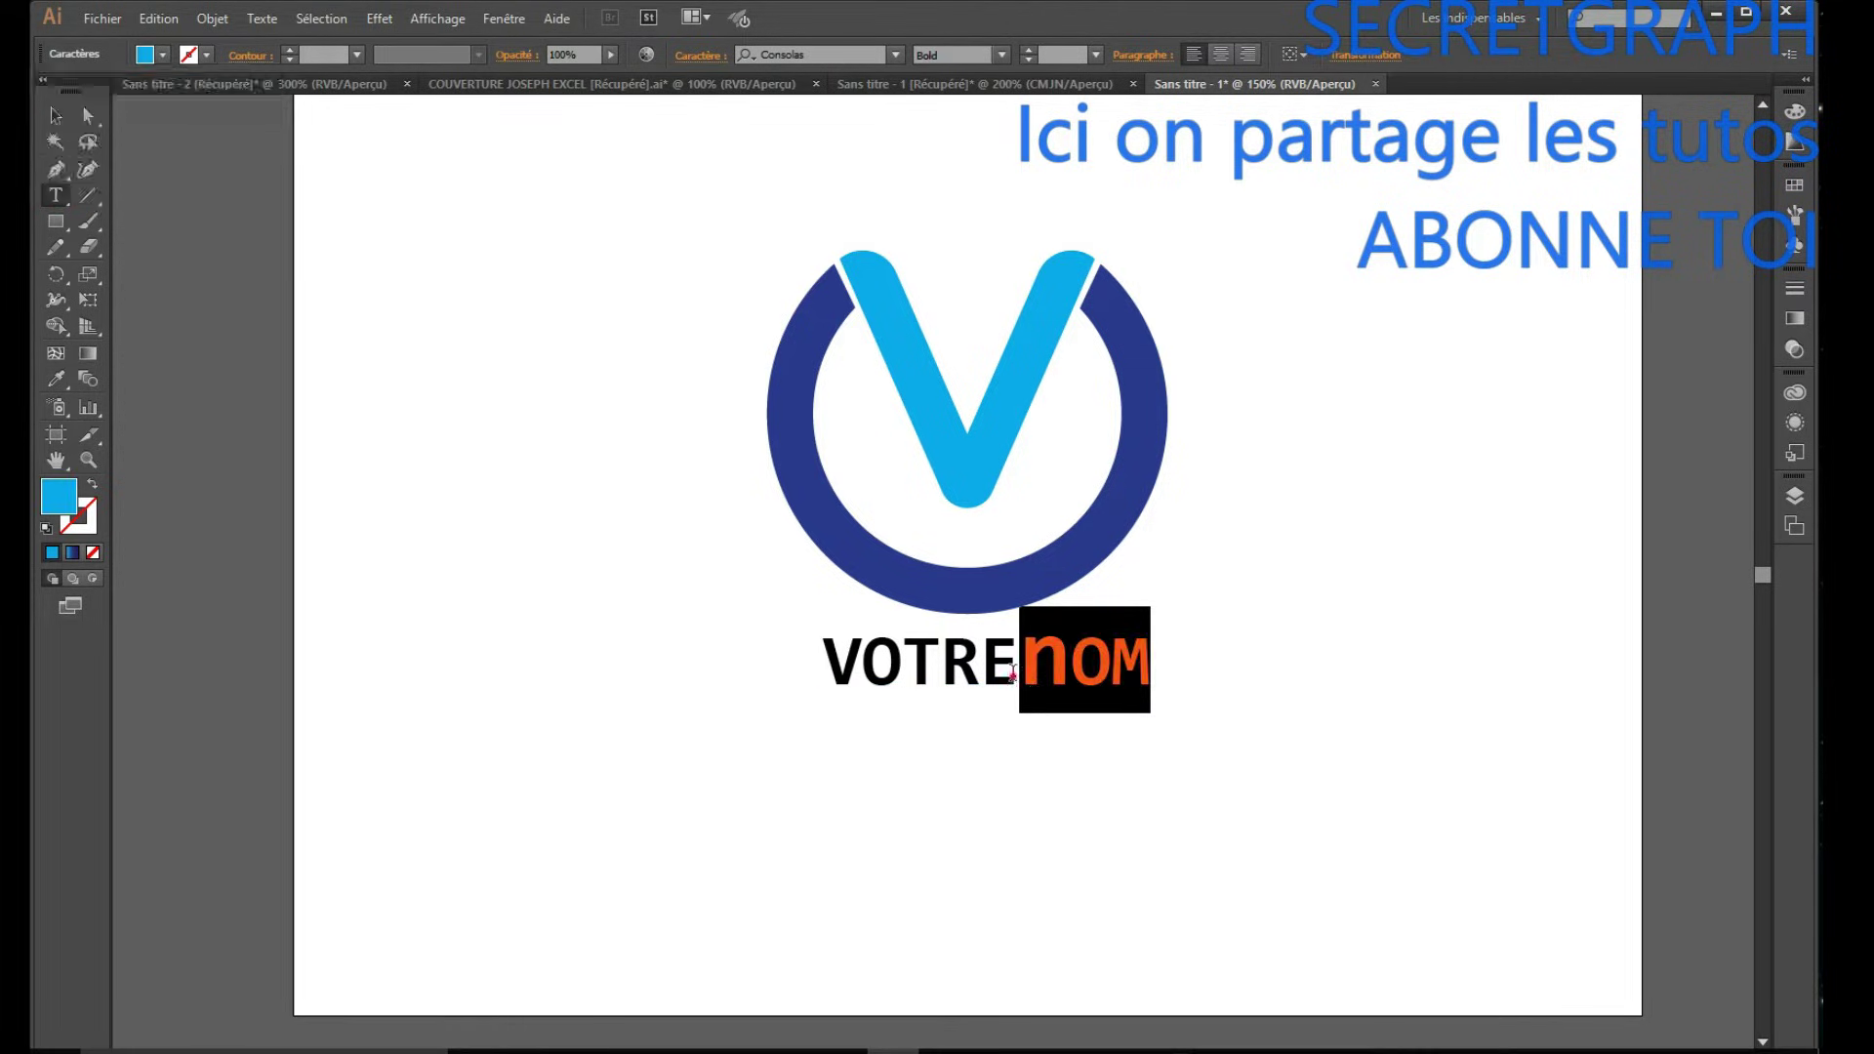
pyautogui.doubleClick(828, 665)
pyautogui.click(953, 671)
pyautogui.moveTo(1012, 663); pyautogui.dragTo(777, 667)
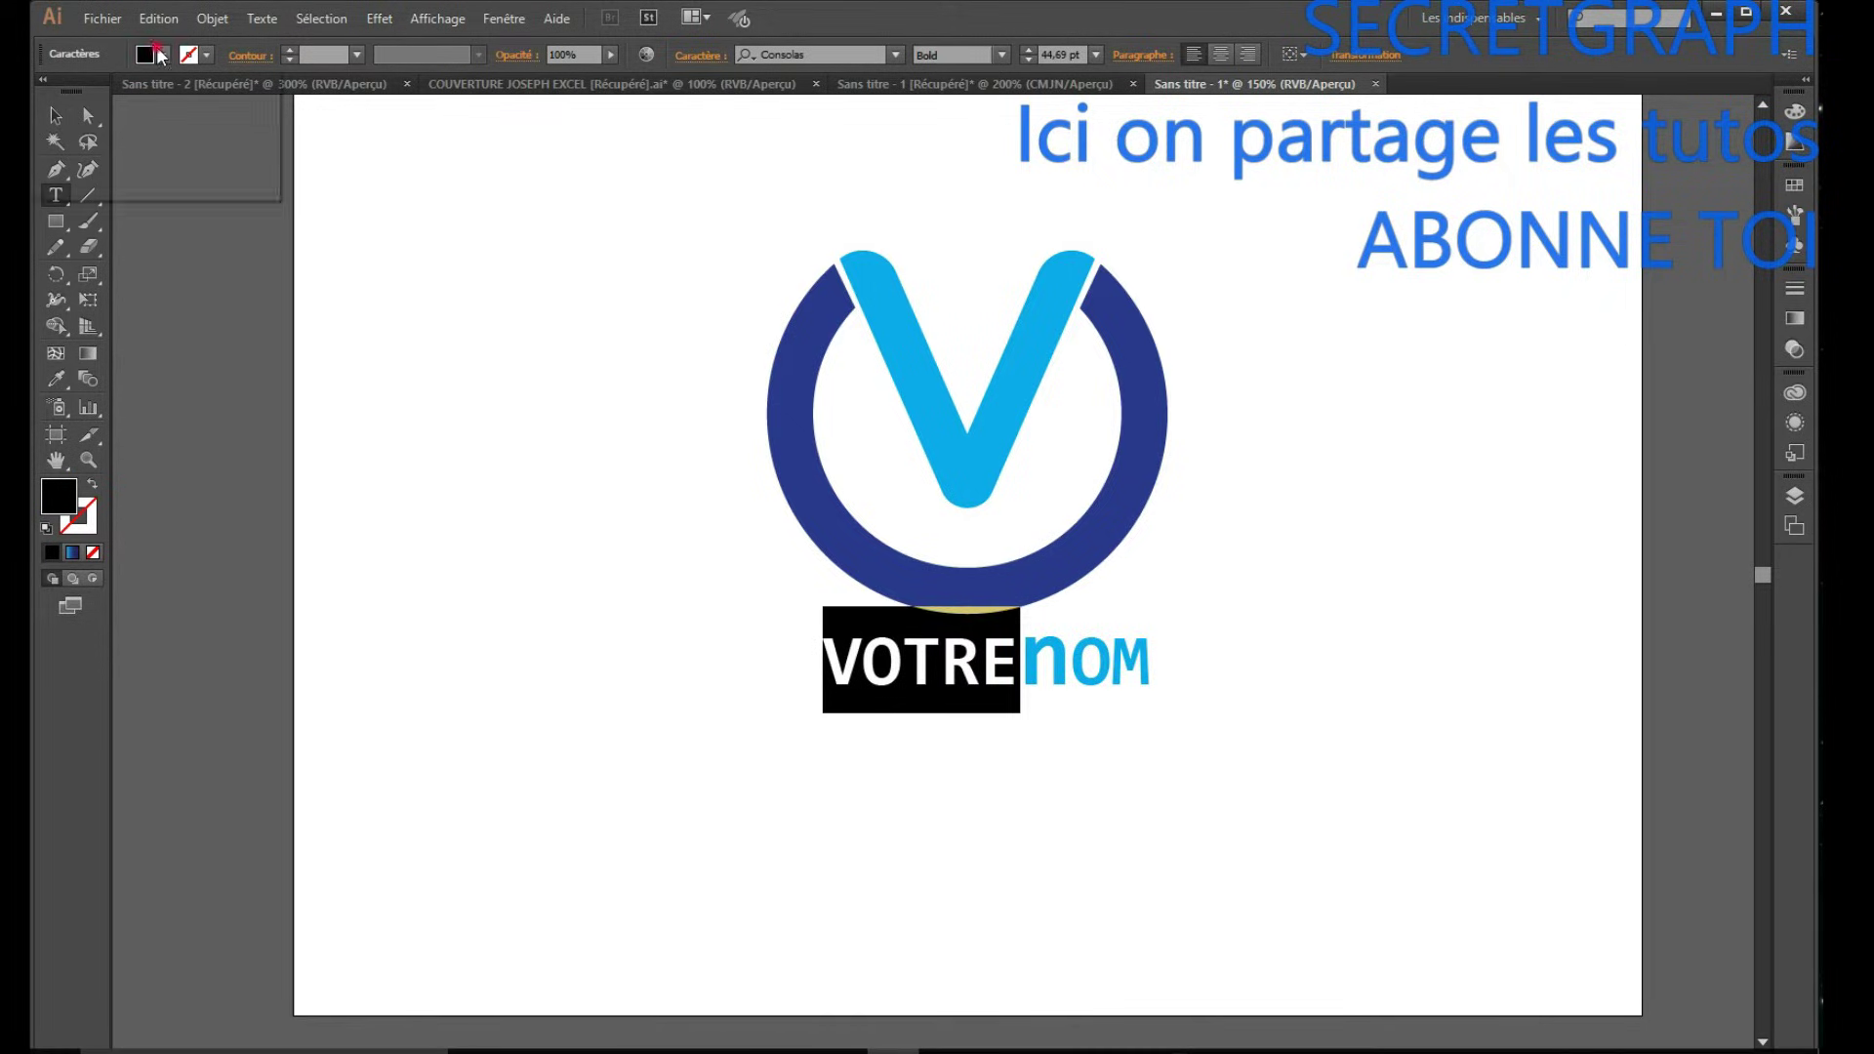
pyautogui.click(145, 55)
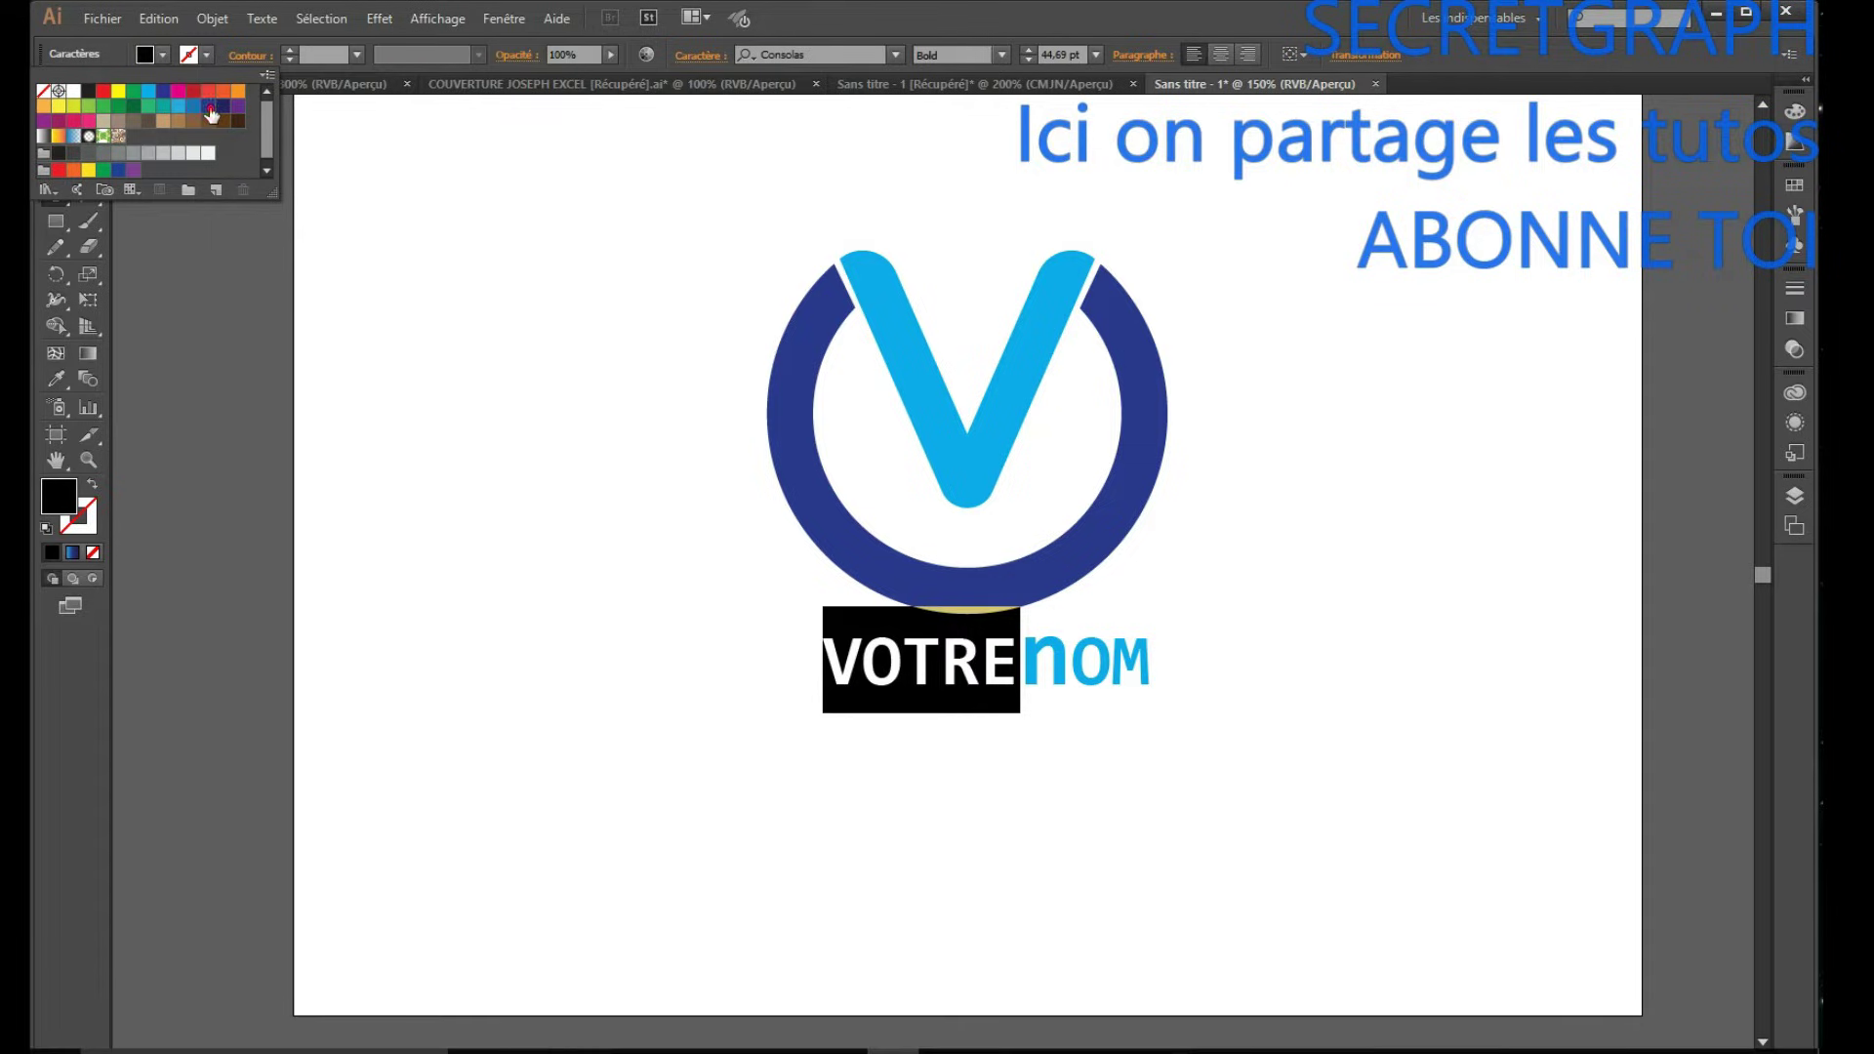
pyautogui.click(211, 115)
pyautogui.click(56, 115)
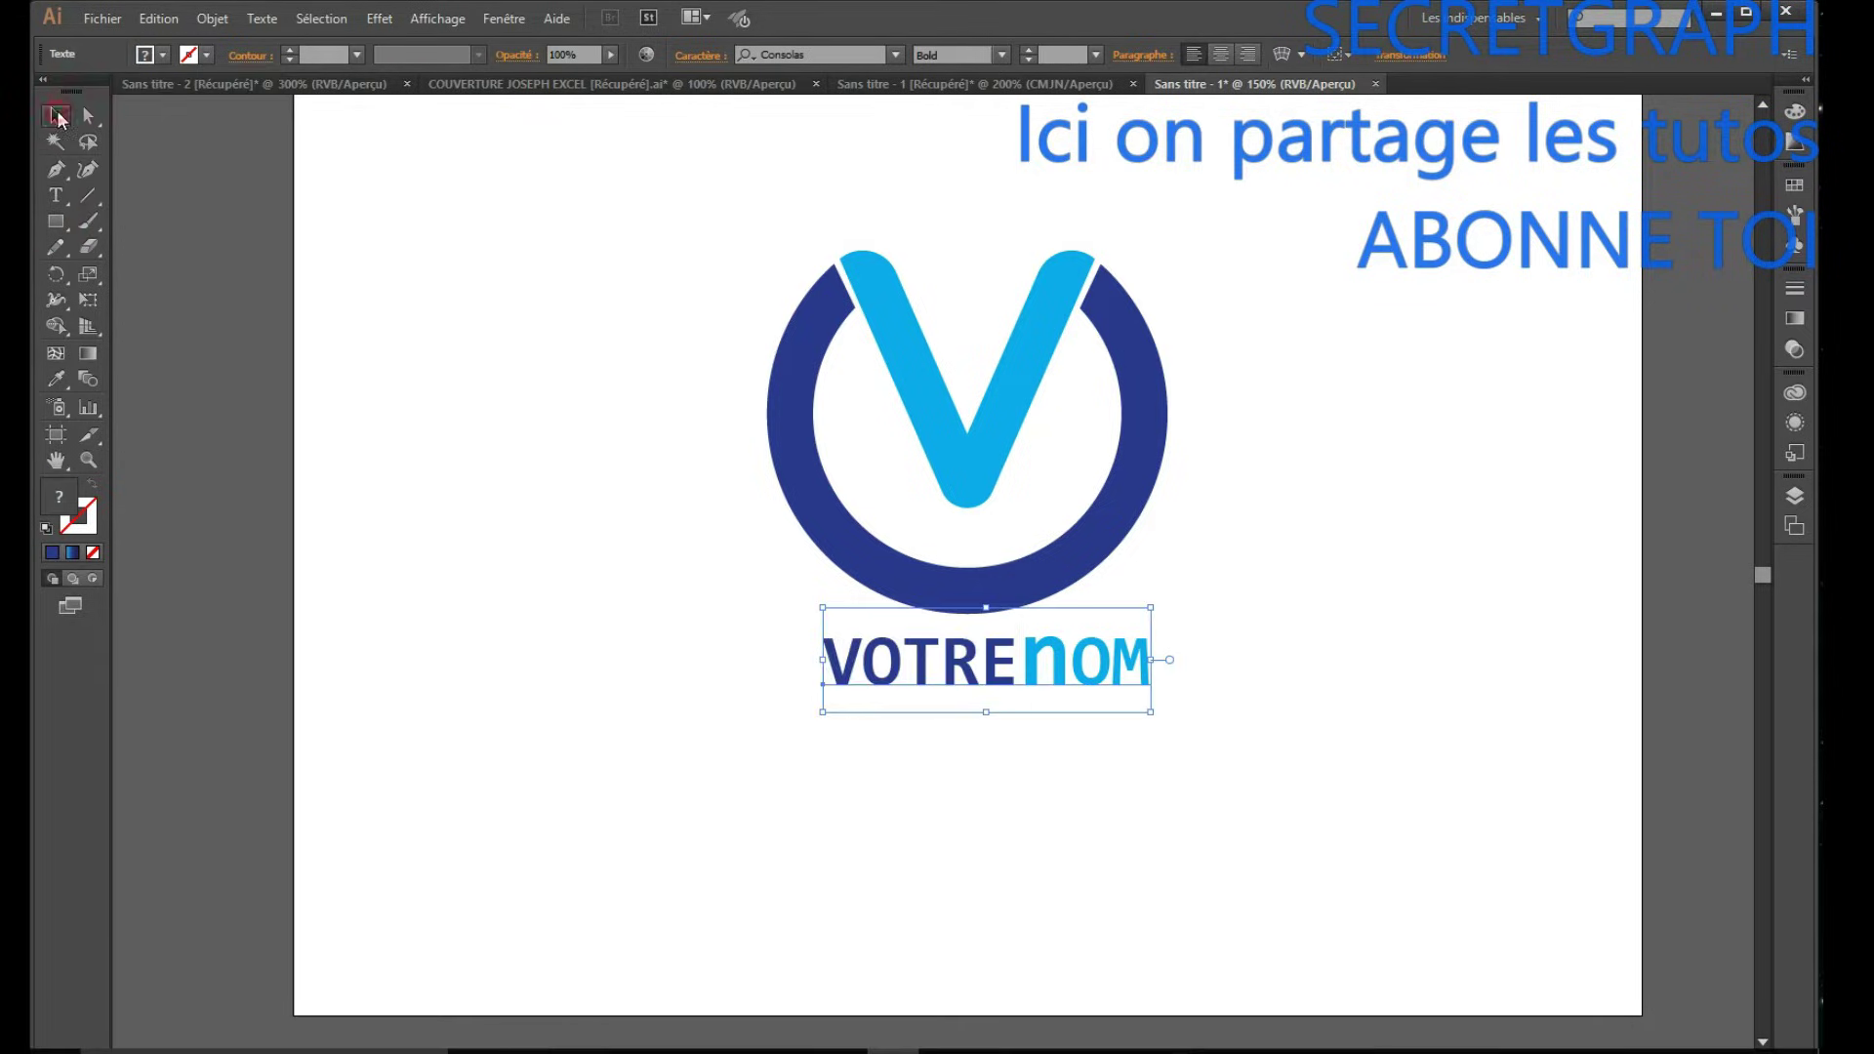
# Scale the whole logo and its name down and place them in the artboard's upper right corner.
pyautogui.click(1337, 961)
pyautogui.moveTo(705, 192); pyautogui.dragTo(1354, 763)
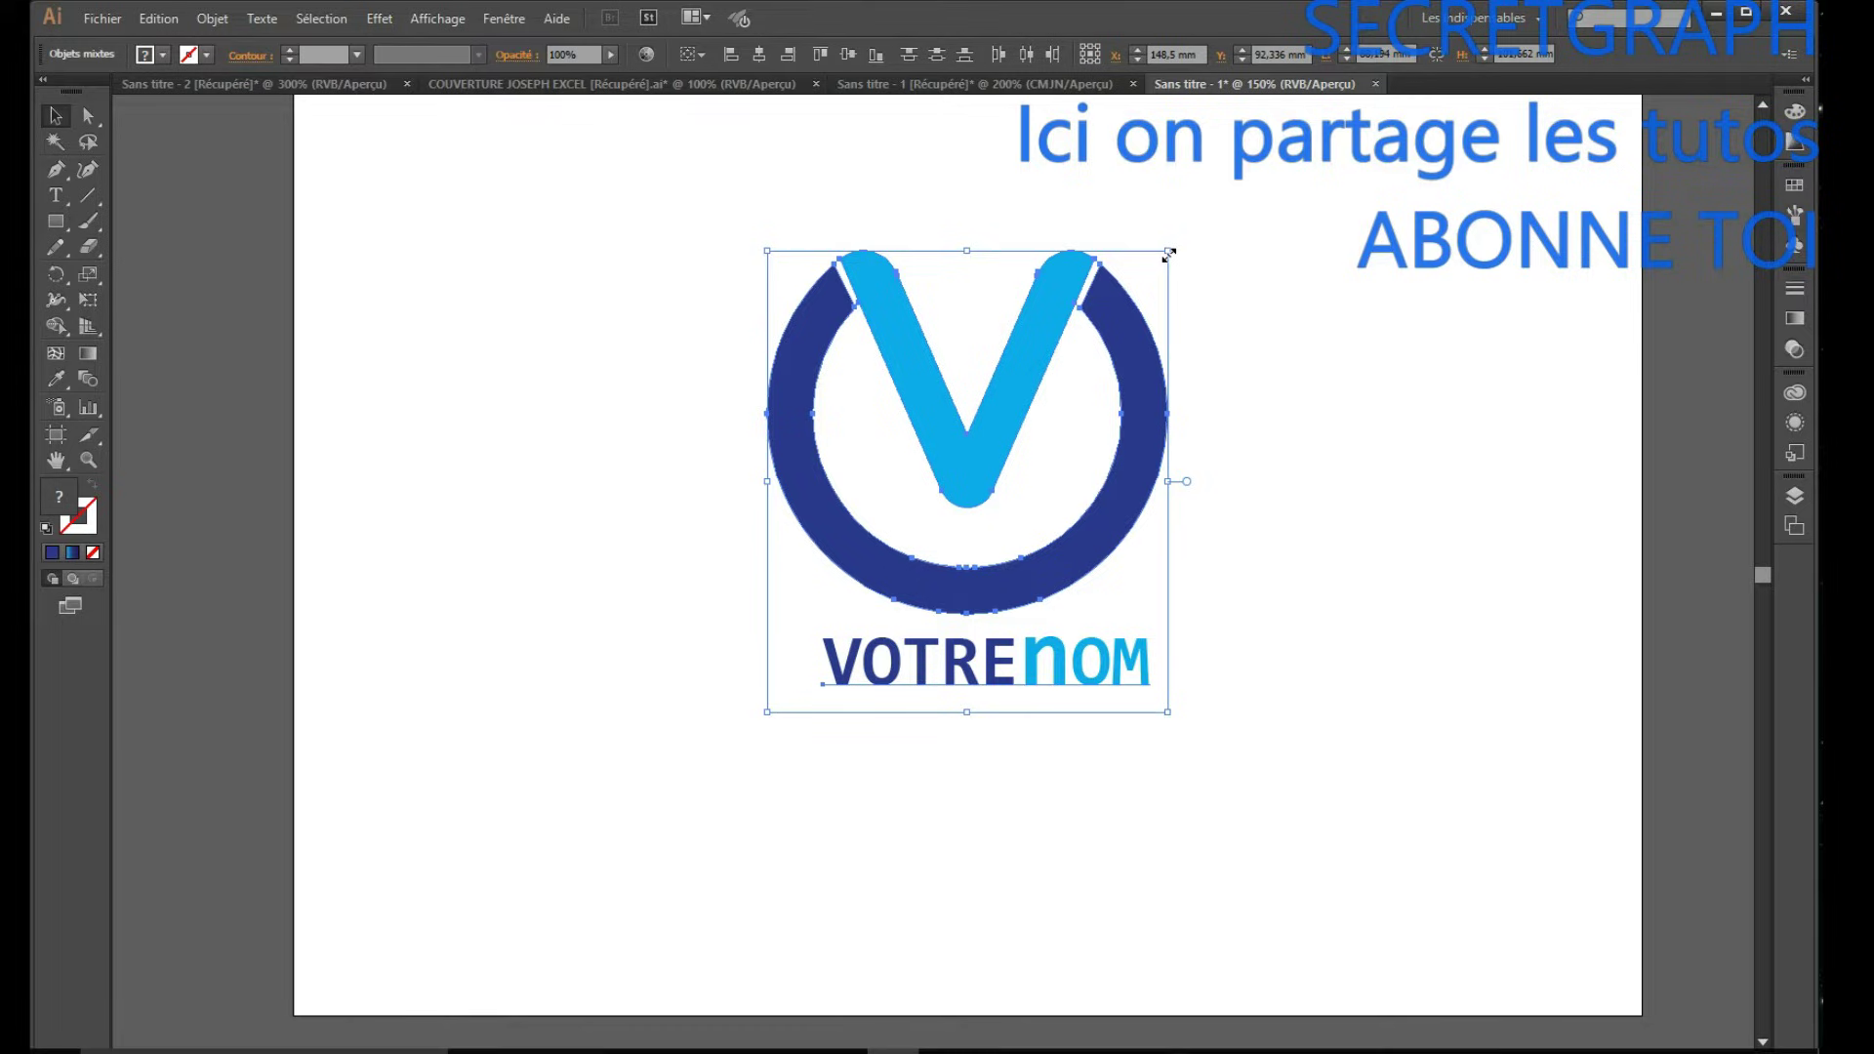
pyautogui.moveTo(1169, 253); pyautogui.dragTo(1109, 406)
pyautogui.click(1327, 523)
pyautogui.moveTo(1202, 363); pyautogui.dragTo(793, 657)
pyautogui.click(1248, 532)
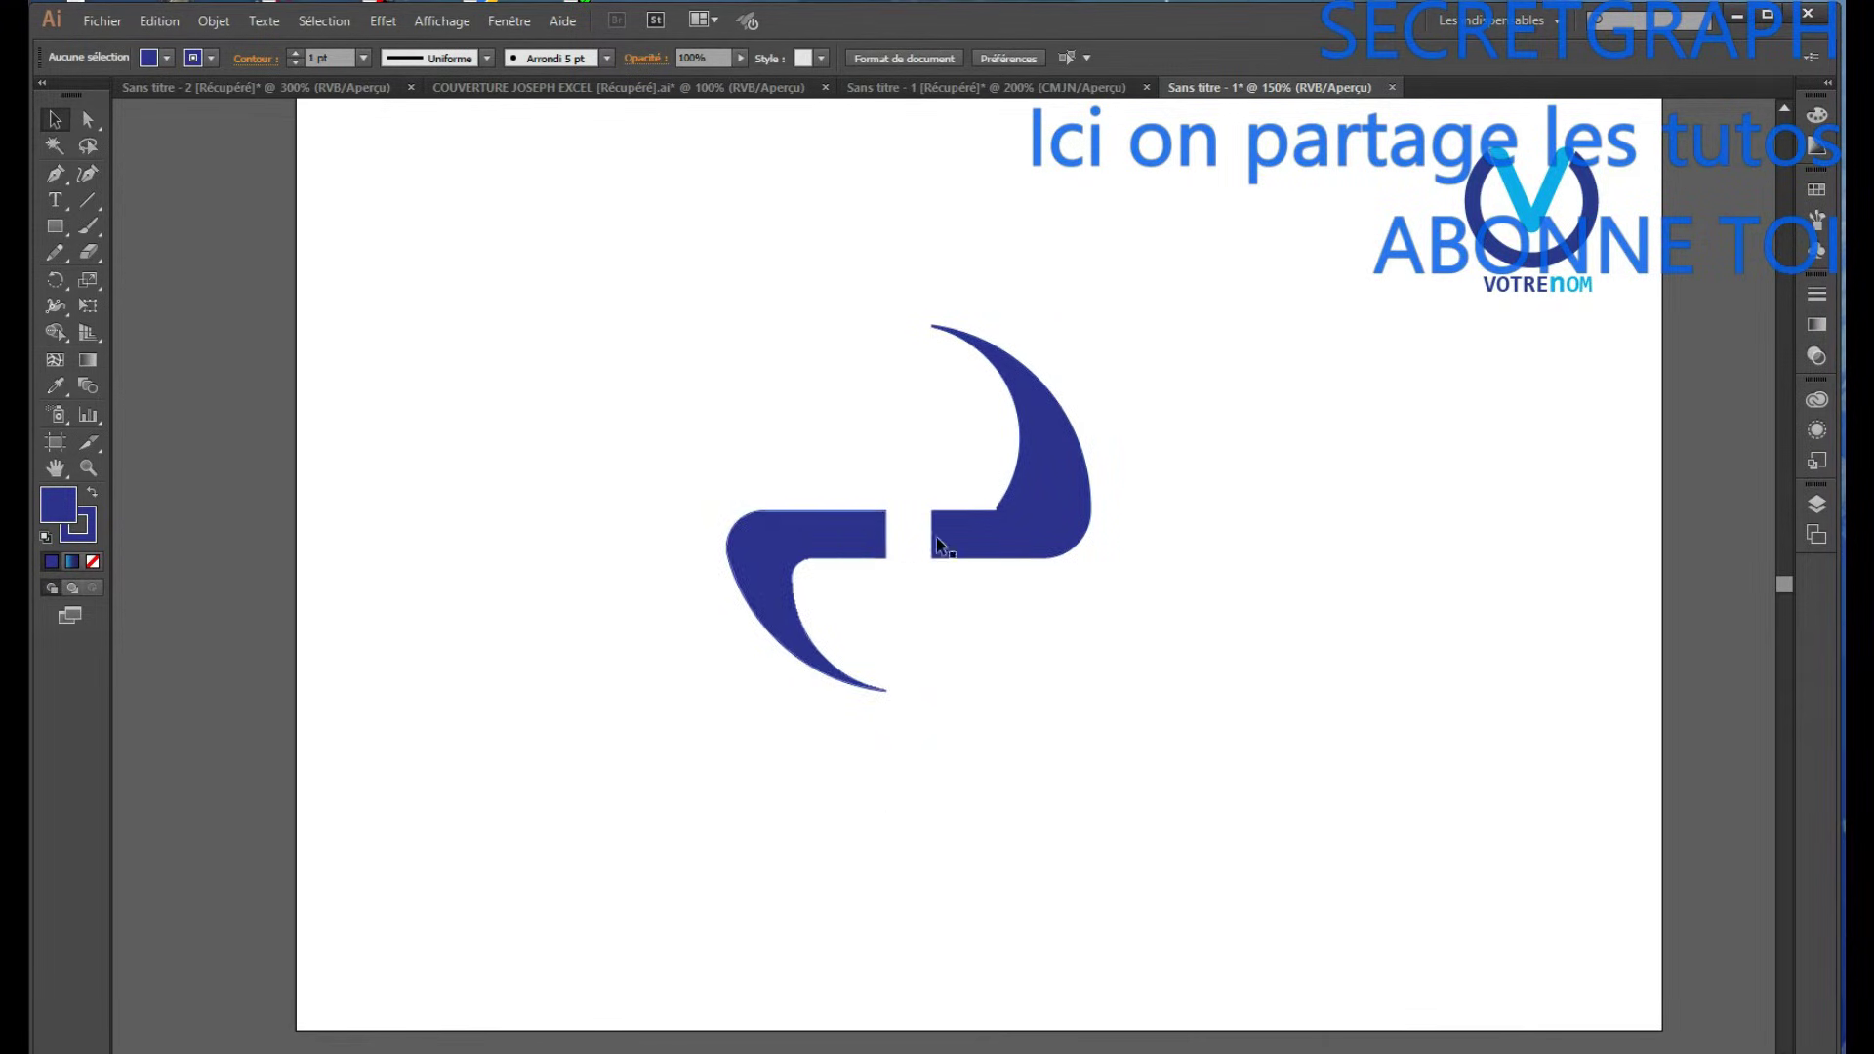
# Replace the emblem's right half with a copy of the left half mirrored about the vertical axis.
pyautogui.click(1054, 521)
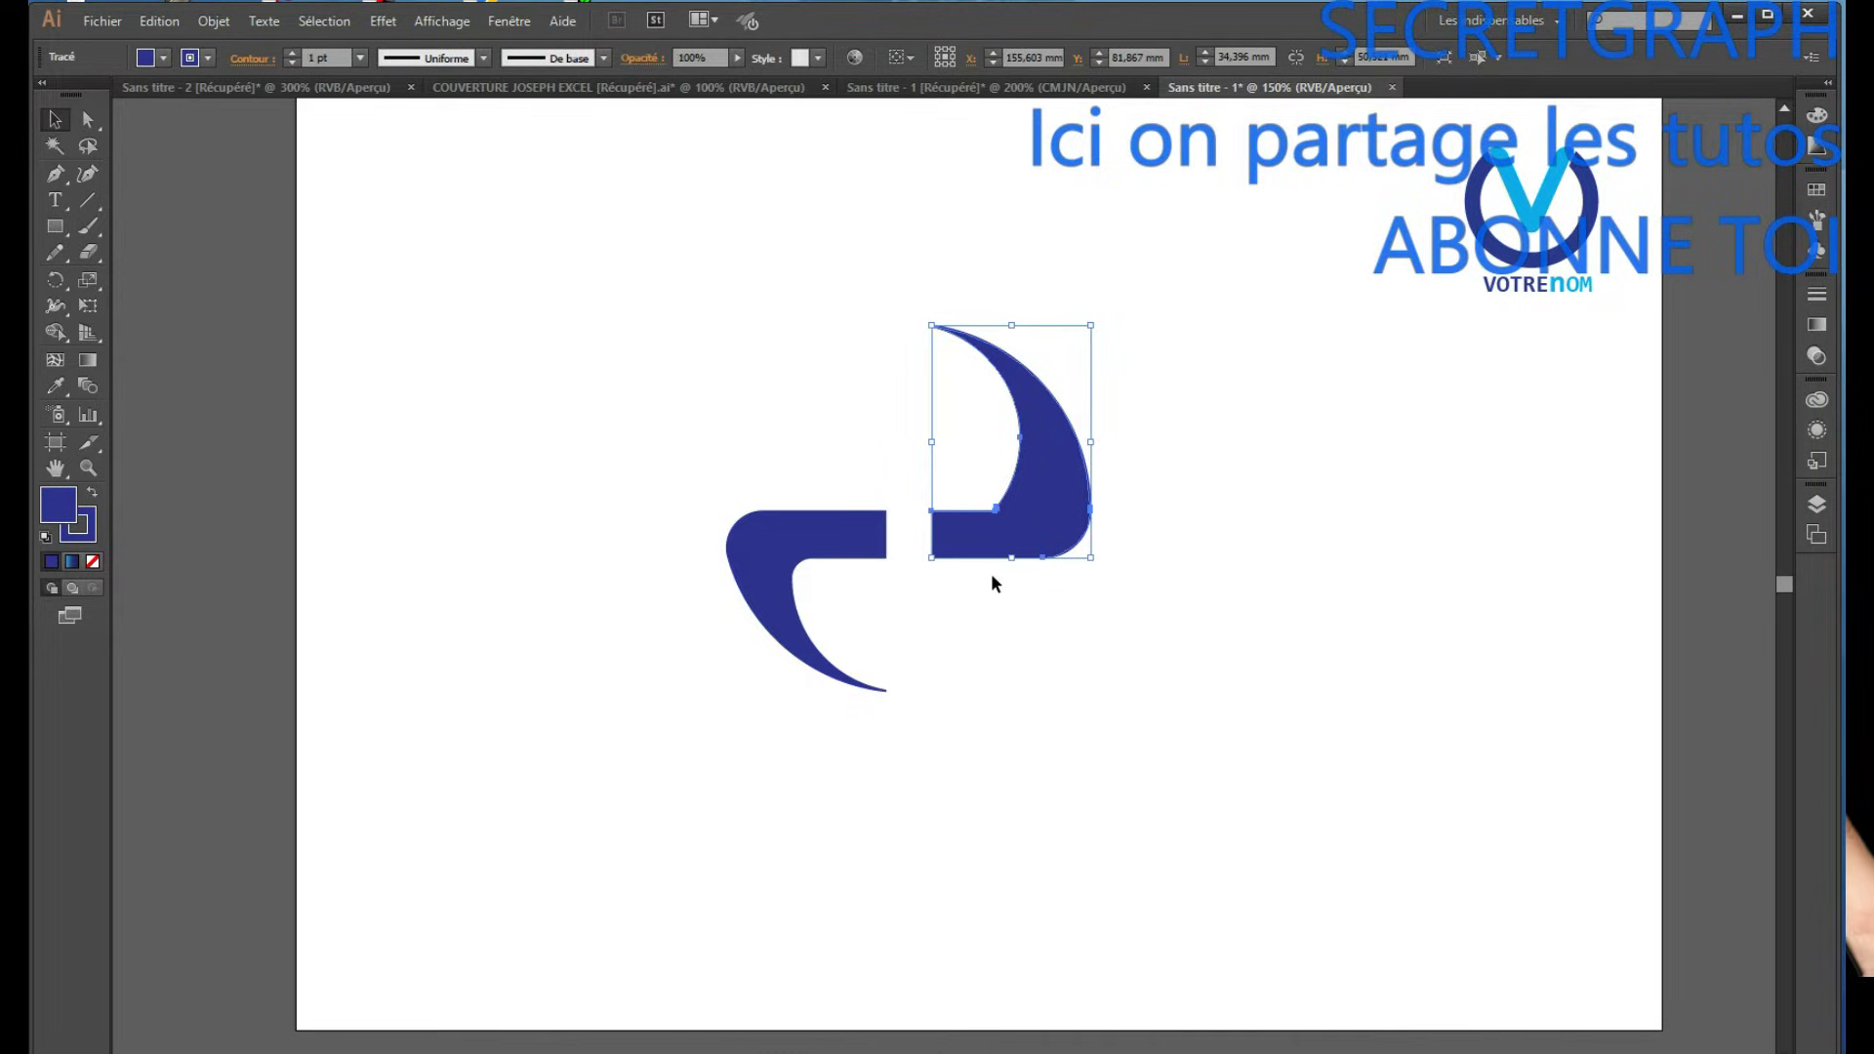
pyautogui.press('Delete')
pyautogui.rightClick(770, 550)
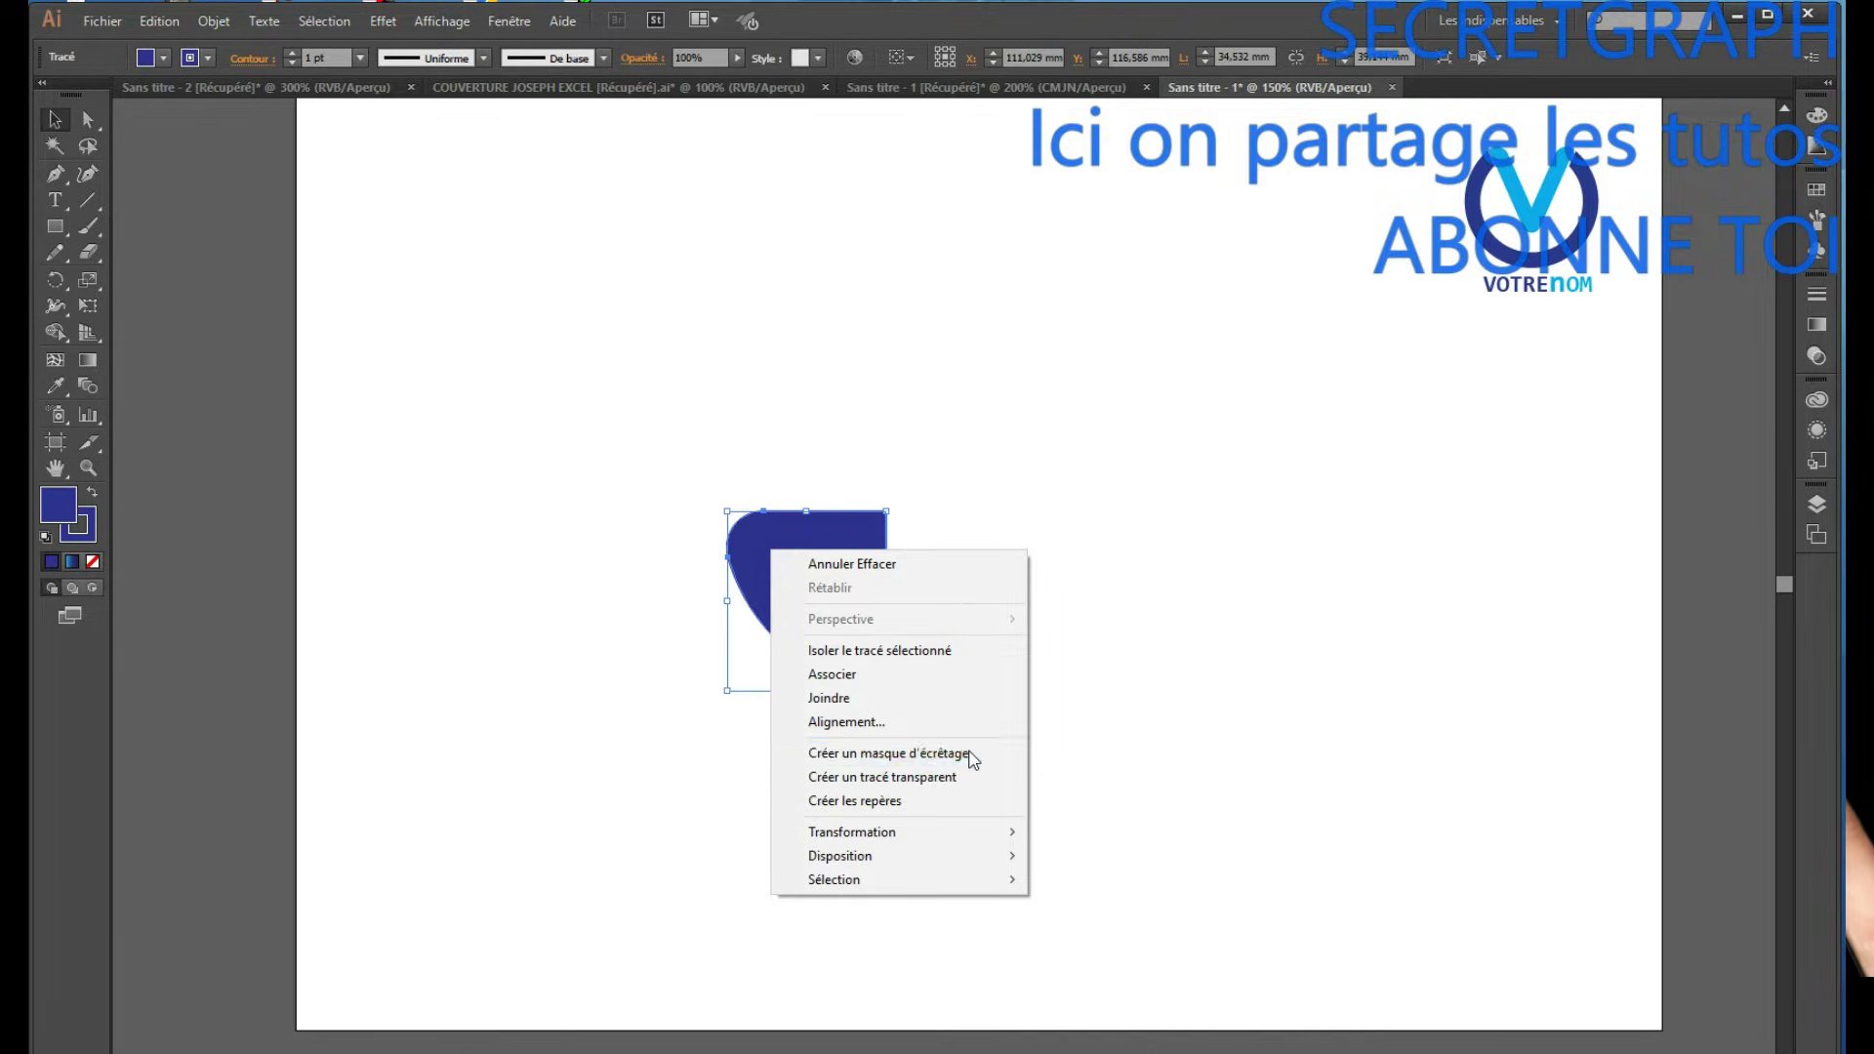
pyautogui.moveTo(962, 836)
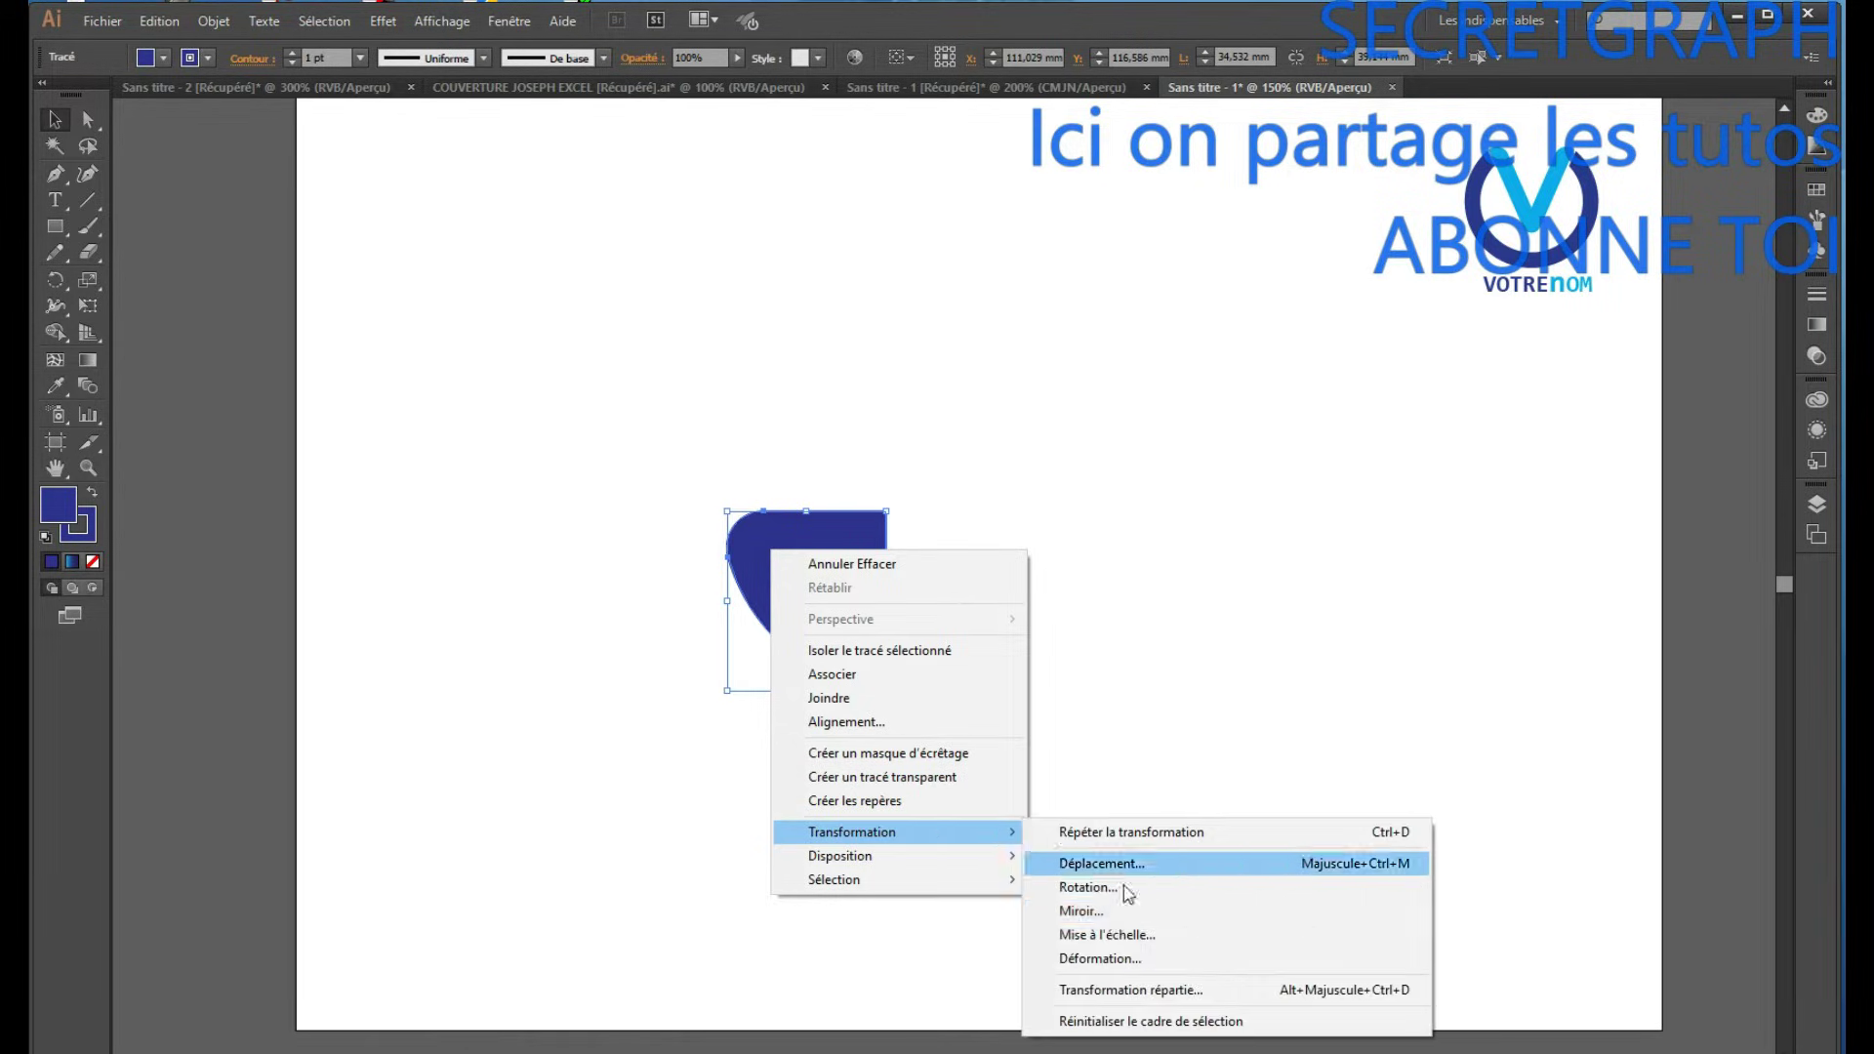
pyautogui.click(1152, 911)
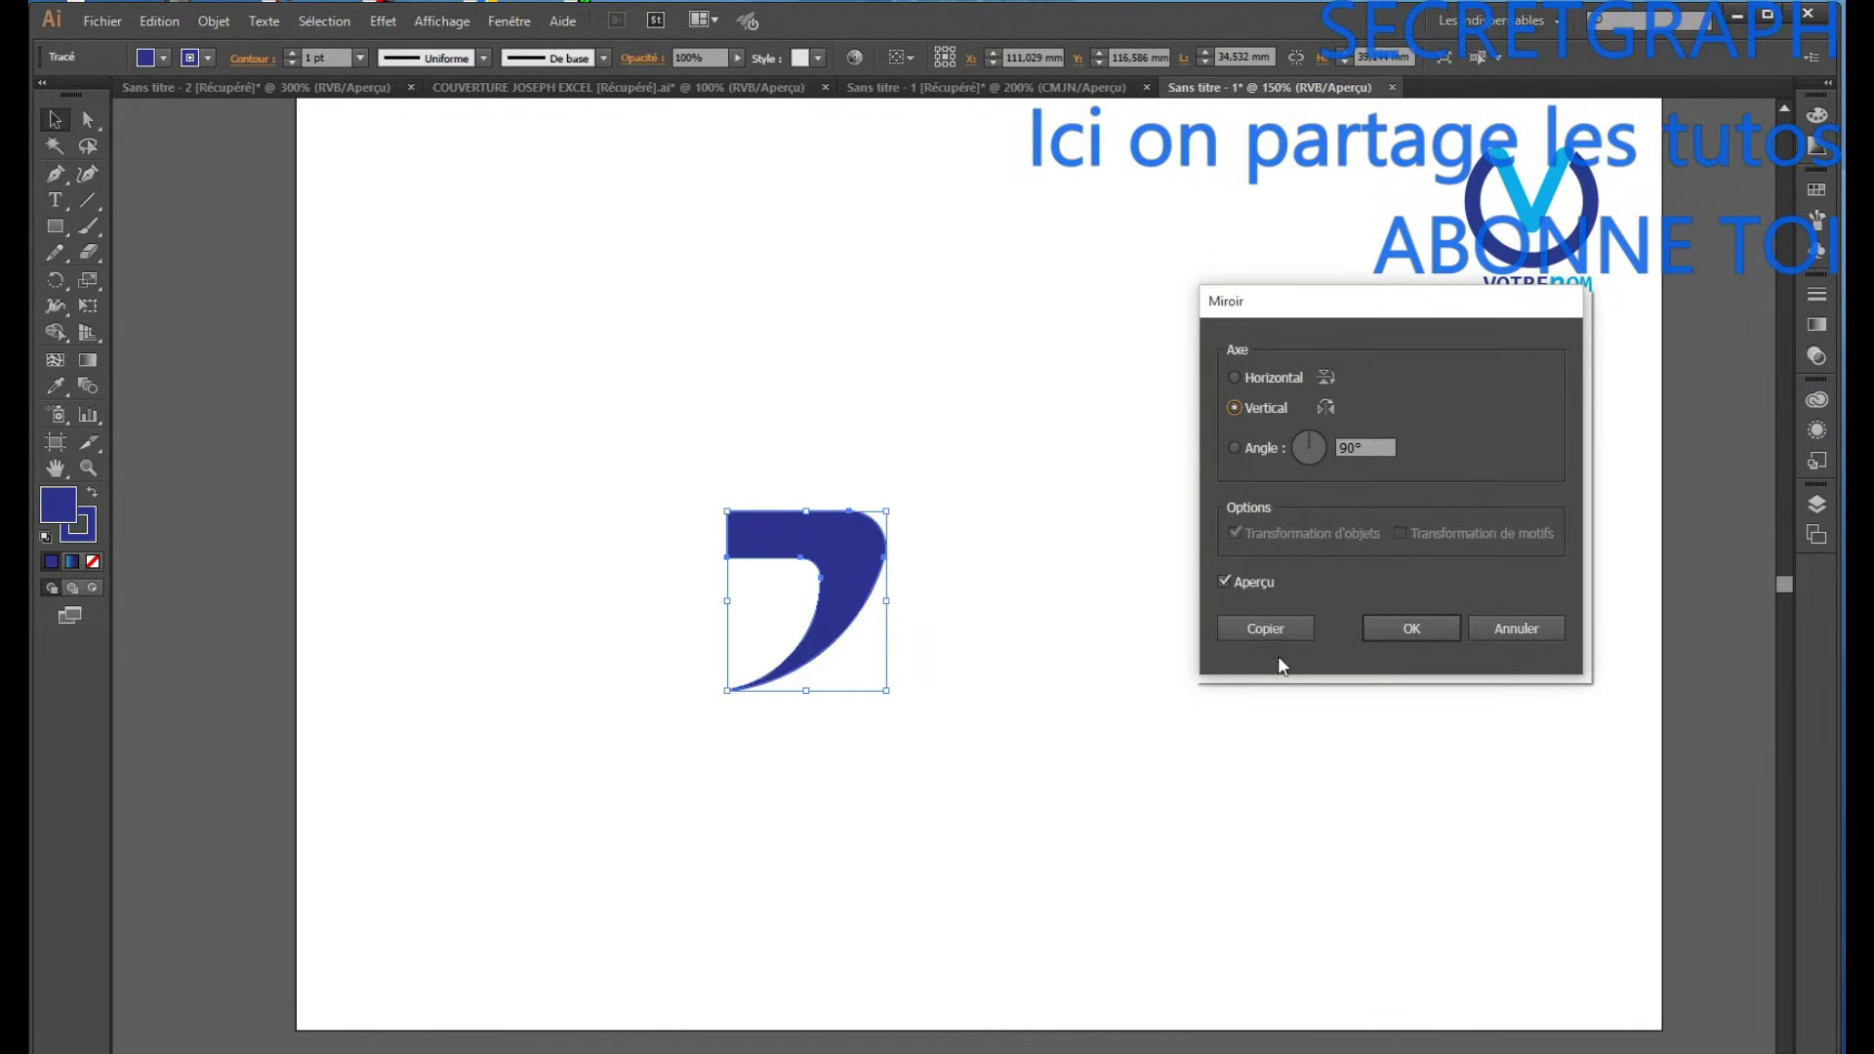
pyautogui.click(1264, 627)
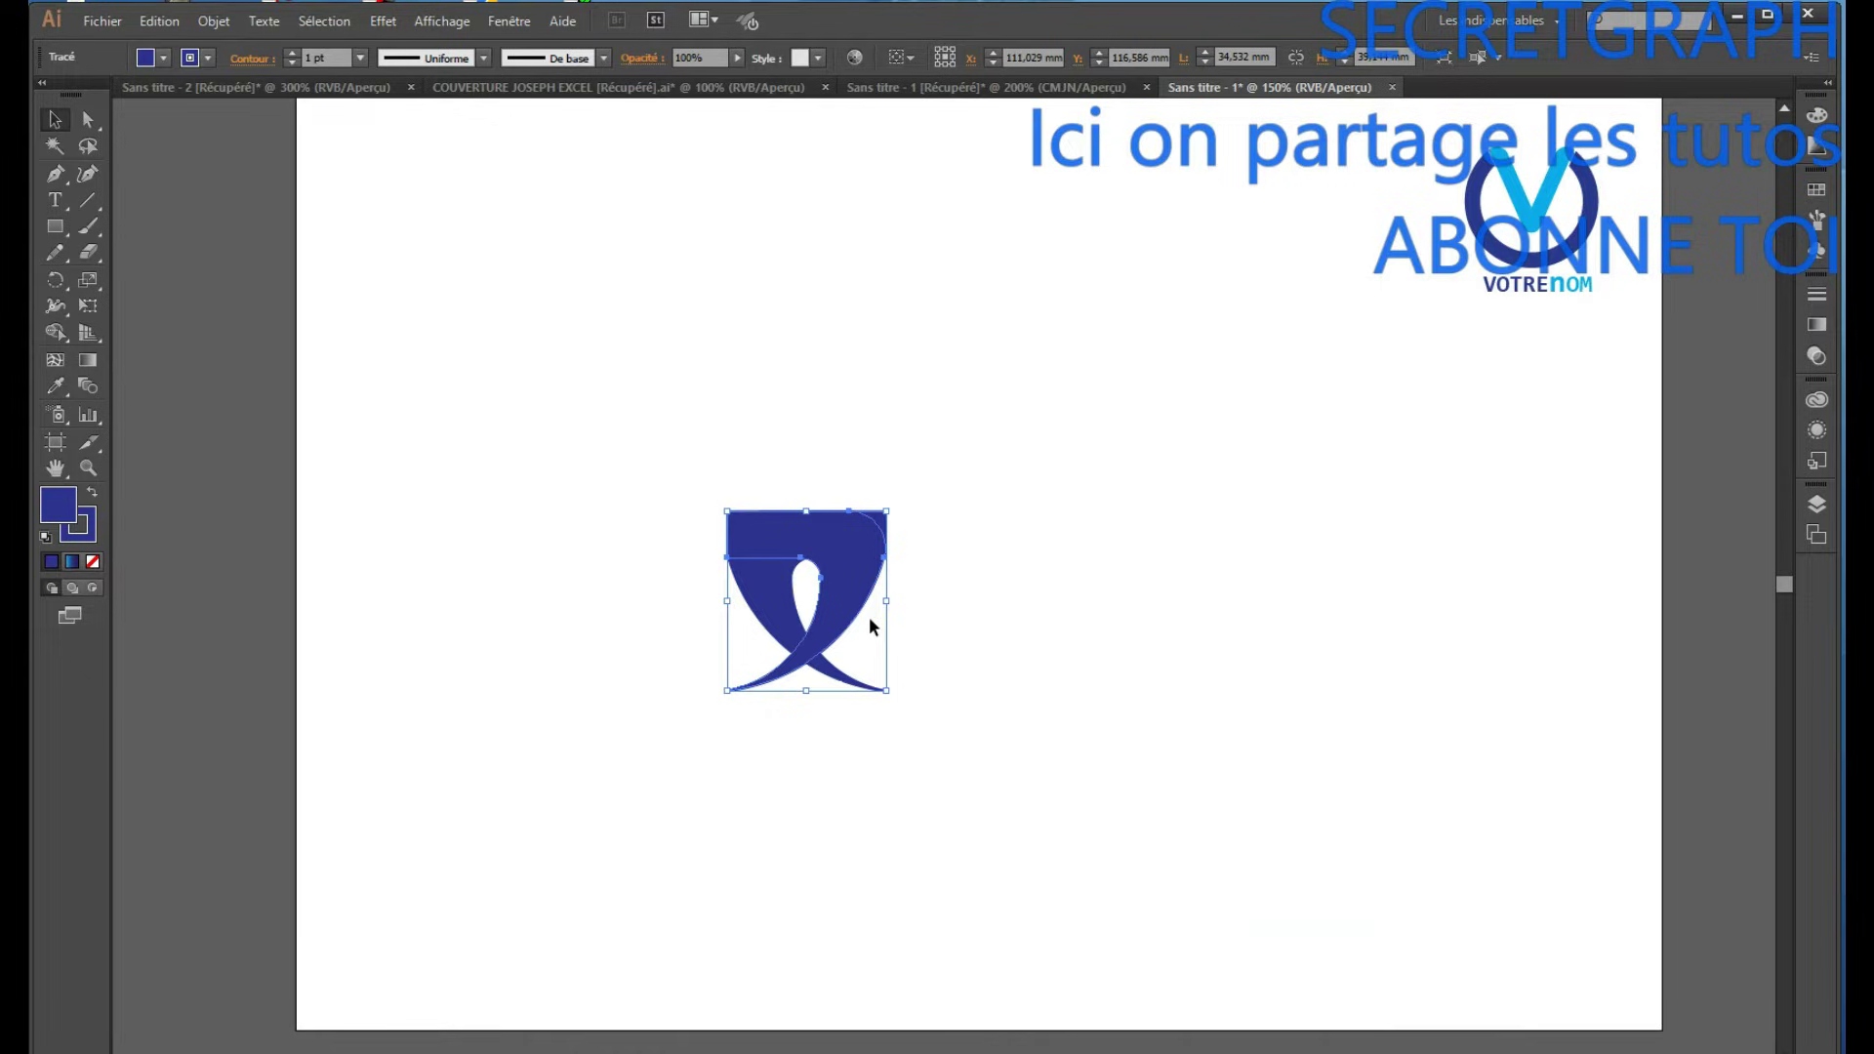
# Move the mirrored copy horizontally to the right of the original half, leaving a narrow gap between them.
pyautogui.press('Right')
pyautogui.press('Right')
pyautogui.press('Right')
pyautogui.press('Right')
pyautogui.press('Right')
pyautogui.press('Right')
pyautogui.press('Right')
pyautogui.press('Right')
pyautogui.press('Right')
pyautogui.press('Right')
pyautogui.press('Right')
pyautogui.press('Right')
pyautogui.press('Right')
pyautogui.press('Right')
pyautogui.press('Right')
pyautogui.press('Right')
pyautogui.press('Right')
pyautogui.press('Right')
pyautogui.press('Right')
pyautogui.press('Right')
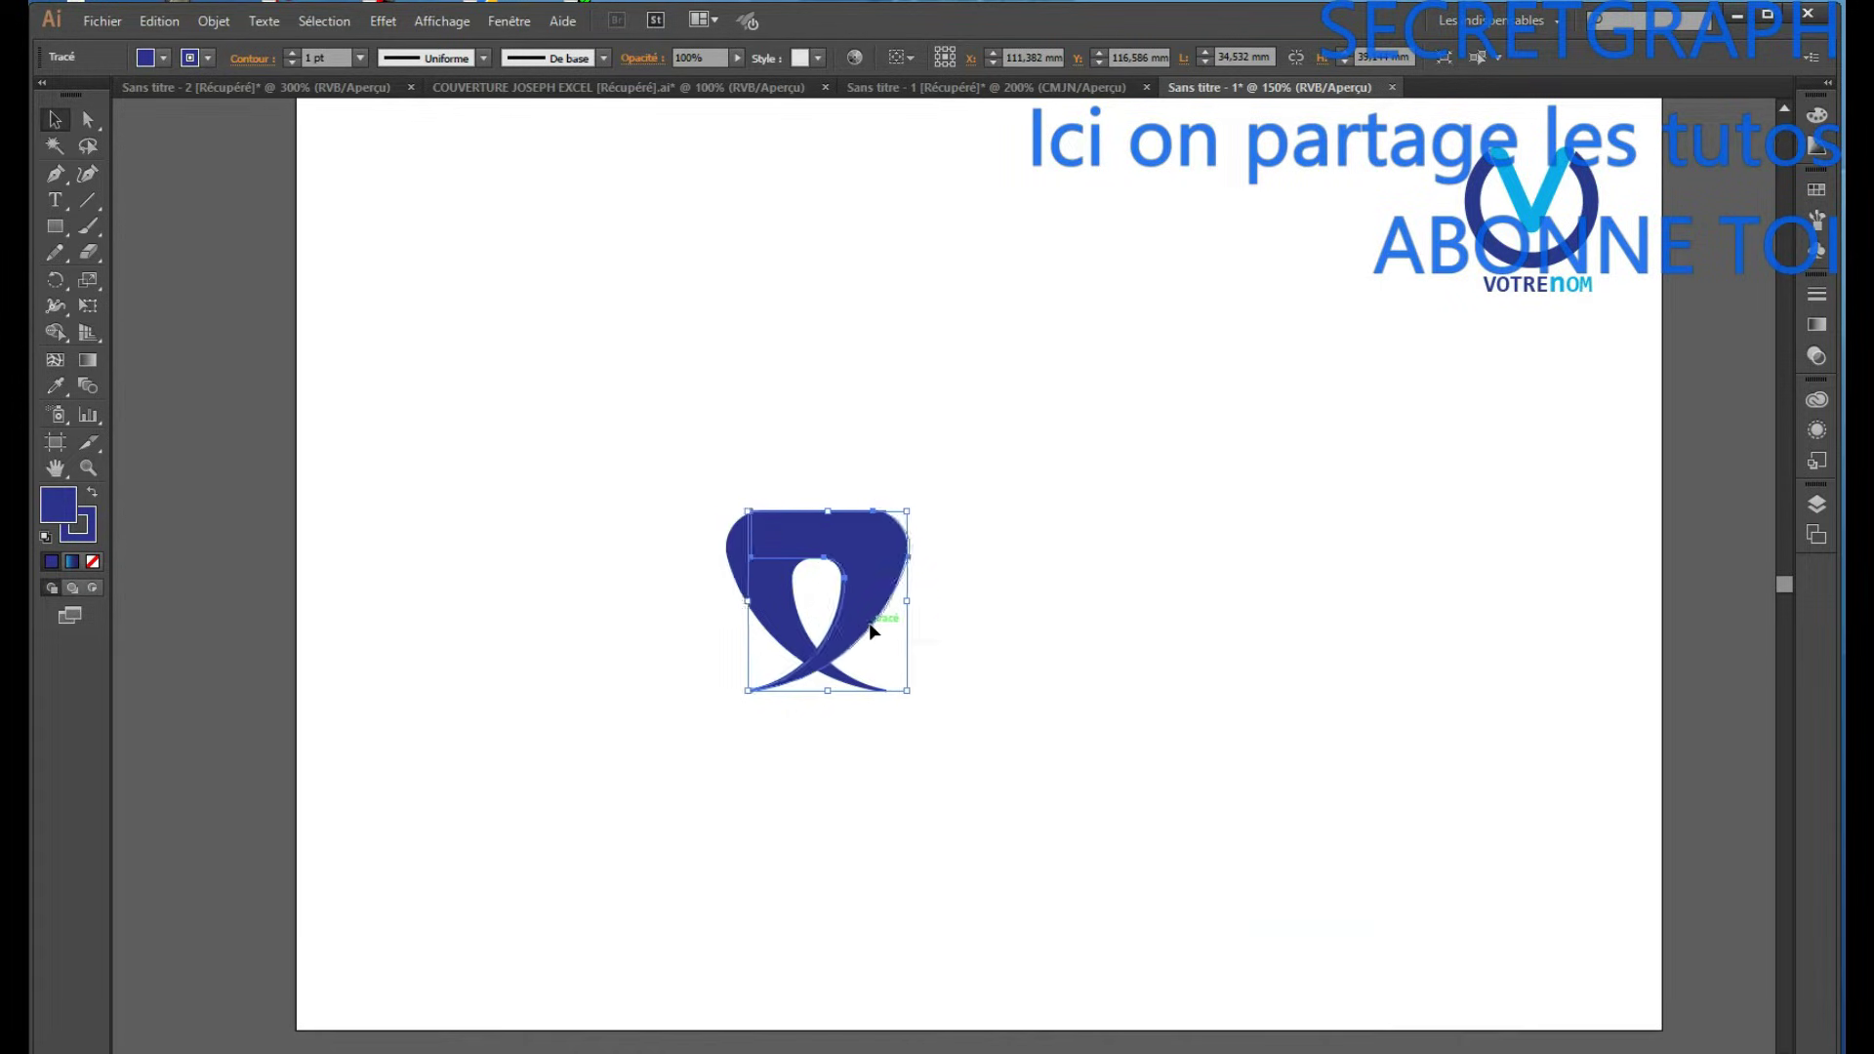
pyautogui.press('Right')
pyautogui.press('Right')
pyautogui.press('Right')
pyautogui.press('Right')
pyautogui.press('Right')
pyautogui.press('Right')
pyautogui.press('Right')
pyautogui.press('Right')
pyautogui.press('Right')
pyautogui.press('Right')
pyautogui.press('Right')
pyautogui.press('Right')
pyautogui.press('Right')
pyautogui.press('Right')
pyautogui.press('Right')
pyautogui.press('Right')
pyautogui.press('Right')
pyautogui.press('Right')
pyautogui.press('Right')
pyautogui.press('Right')
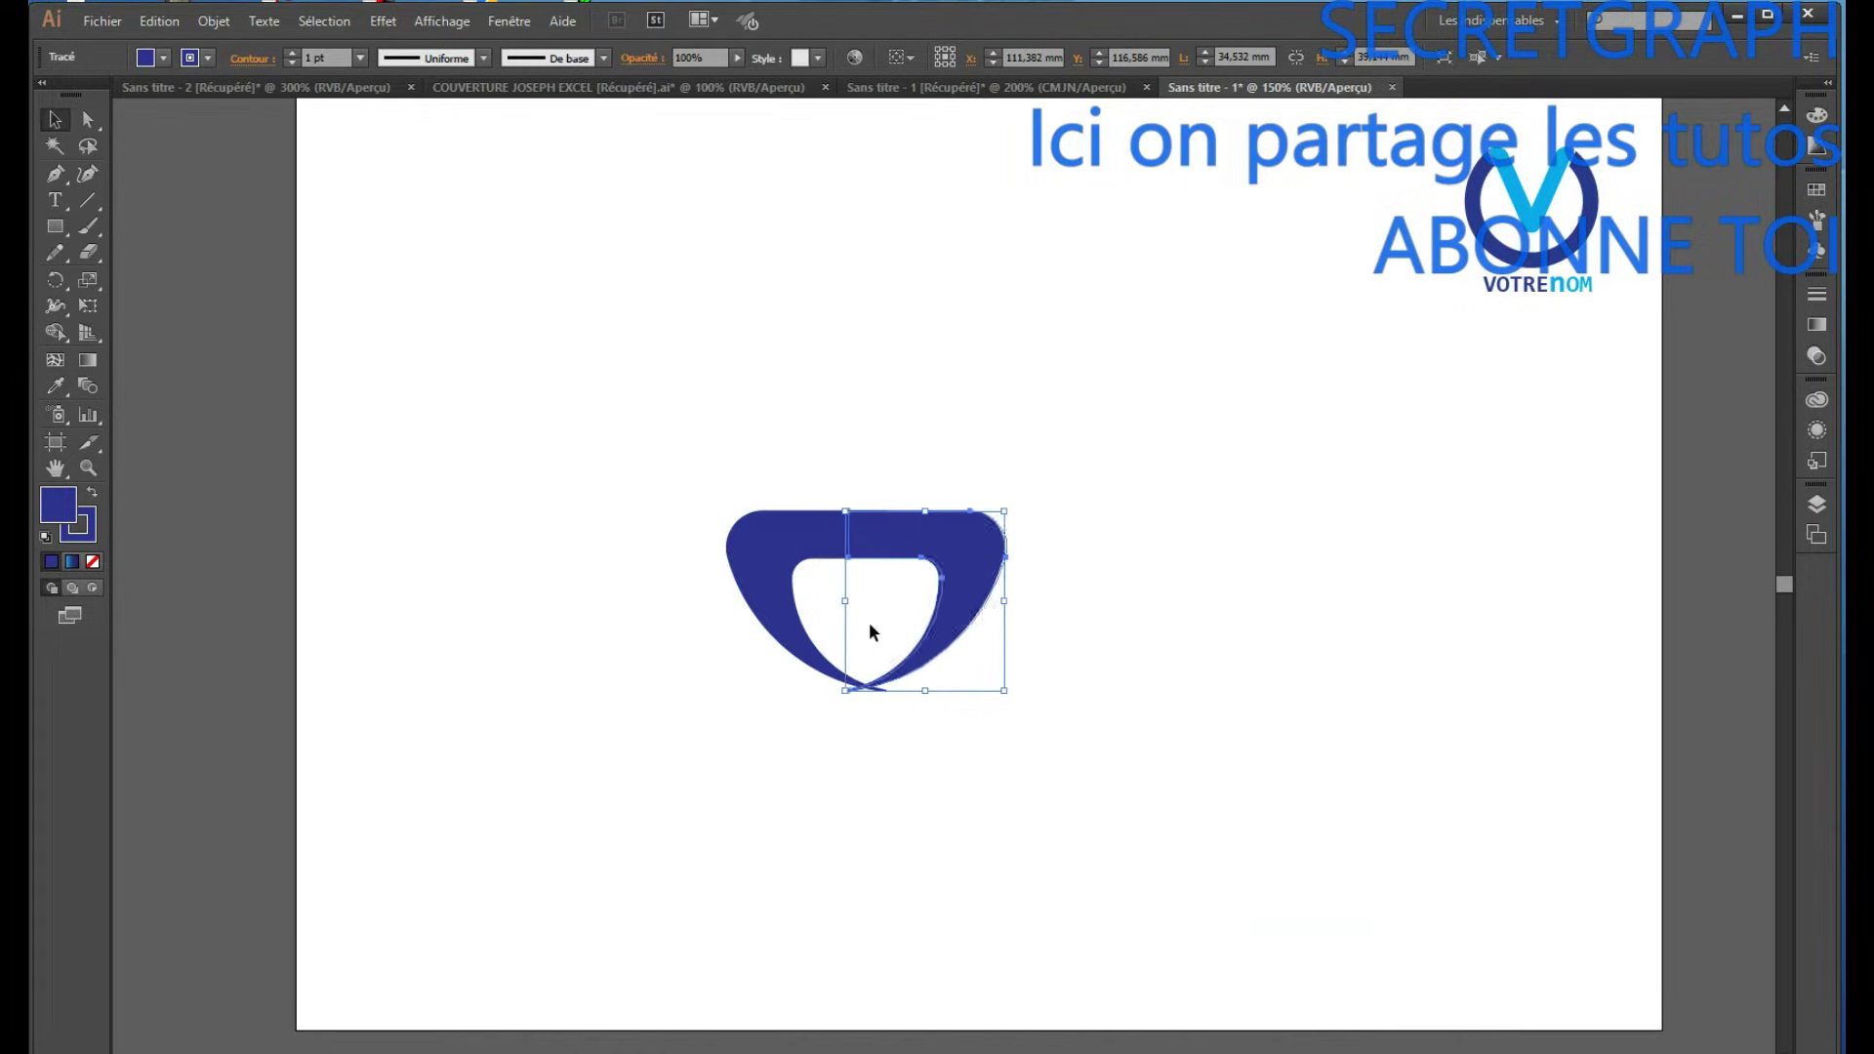
pyautogui.press('Right')
pyautogui.press('Right')
pyautogui.press('Right')
pyautogui.press('Right')
pyautogui.press('Right')
pyautogui.press('Right')
pyautogui.press('Right')
pyautogui.press('Right')
pyautogui.press('Right')
pyautogui.press('Right')
pyautogui.press('Right')
pyautogui.press('Right')
pyautogui.press('Right')
pyautogui.press('Right')
pyautogui.press('Right')
pyautogui.press('Right')
pyautogui.press('Right')
pyautogui.press('Right')
pyautogui.press('Right')
pyautogui.press('Right')
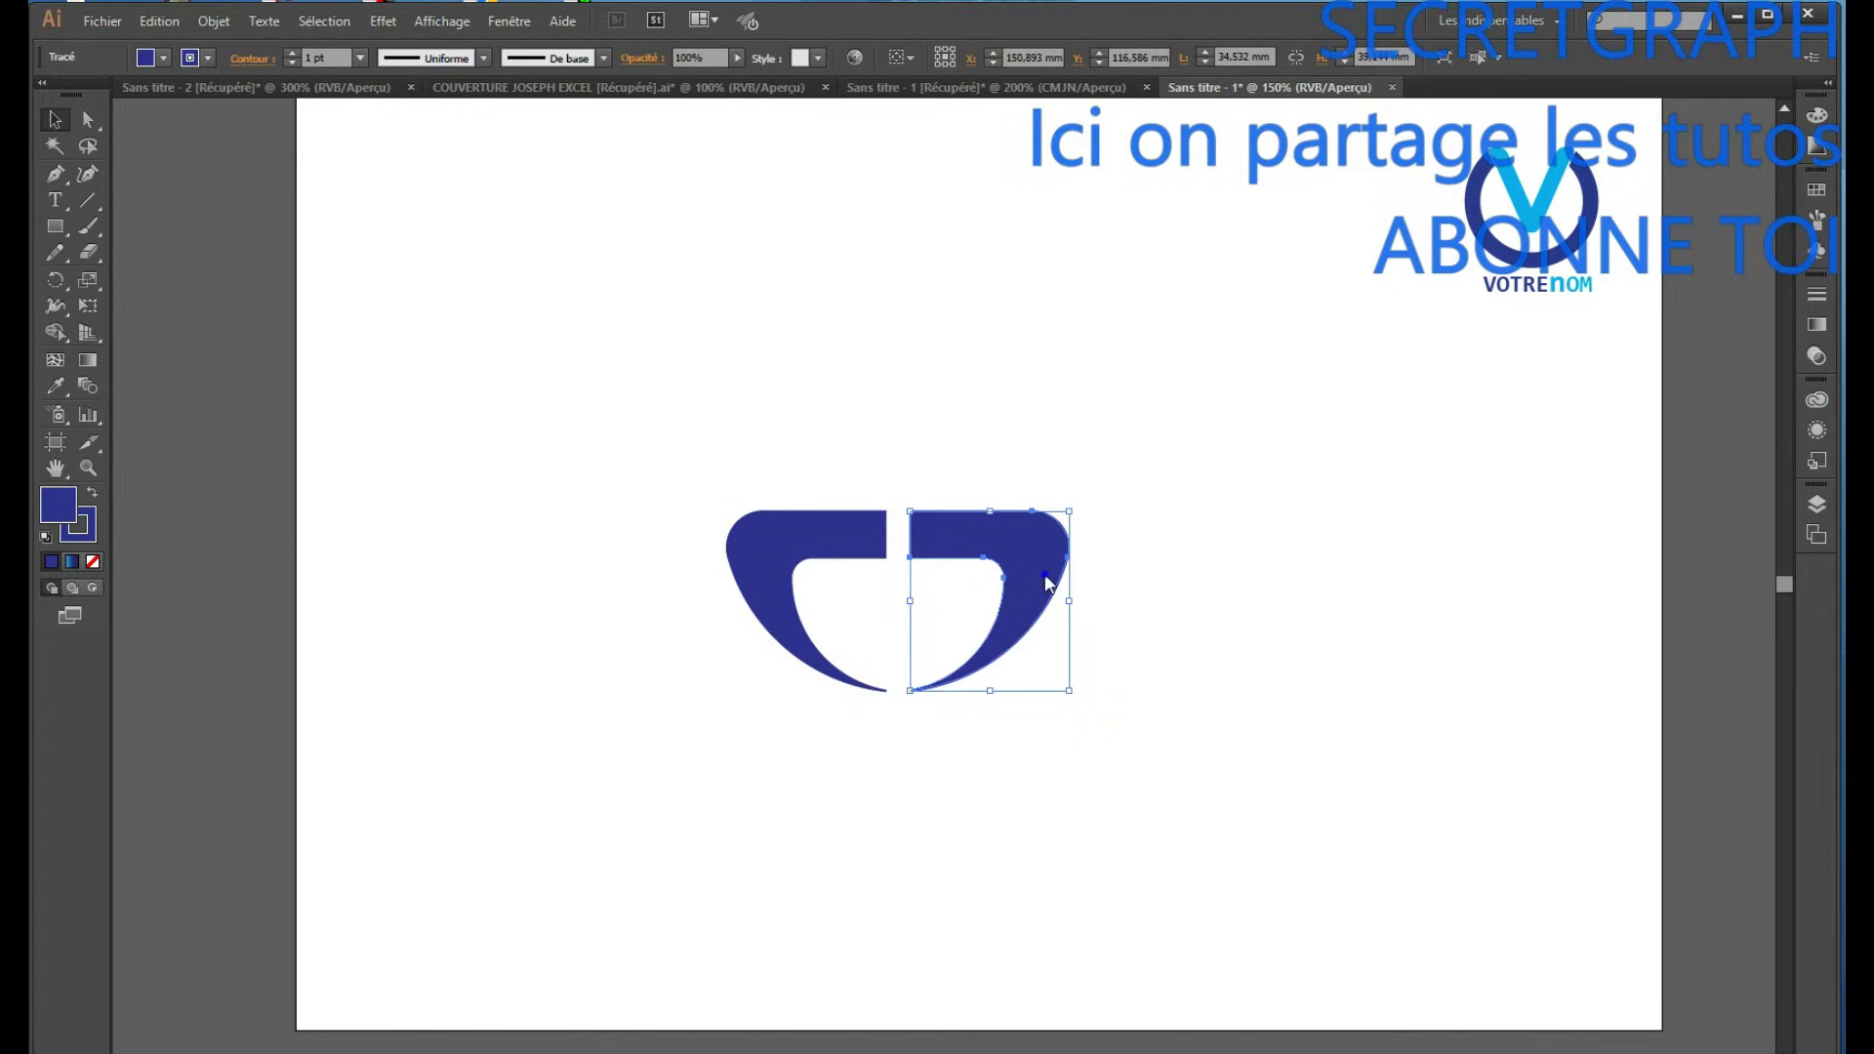
# Flip the emblem's right half about the horizontal axis, without making a copy.
pyautogui.rightClick(1046, 582)
pyautogui.moveTo(1180, 870)
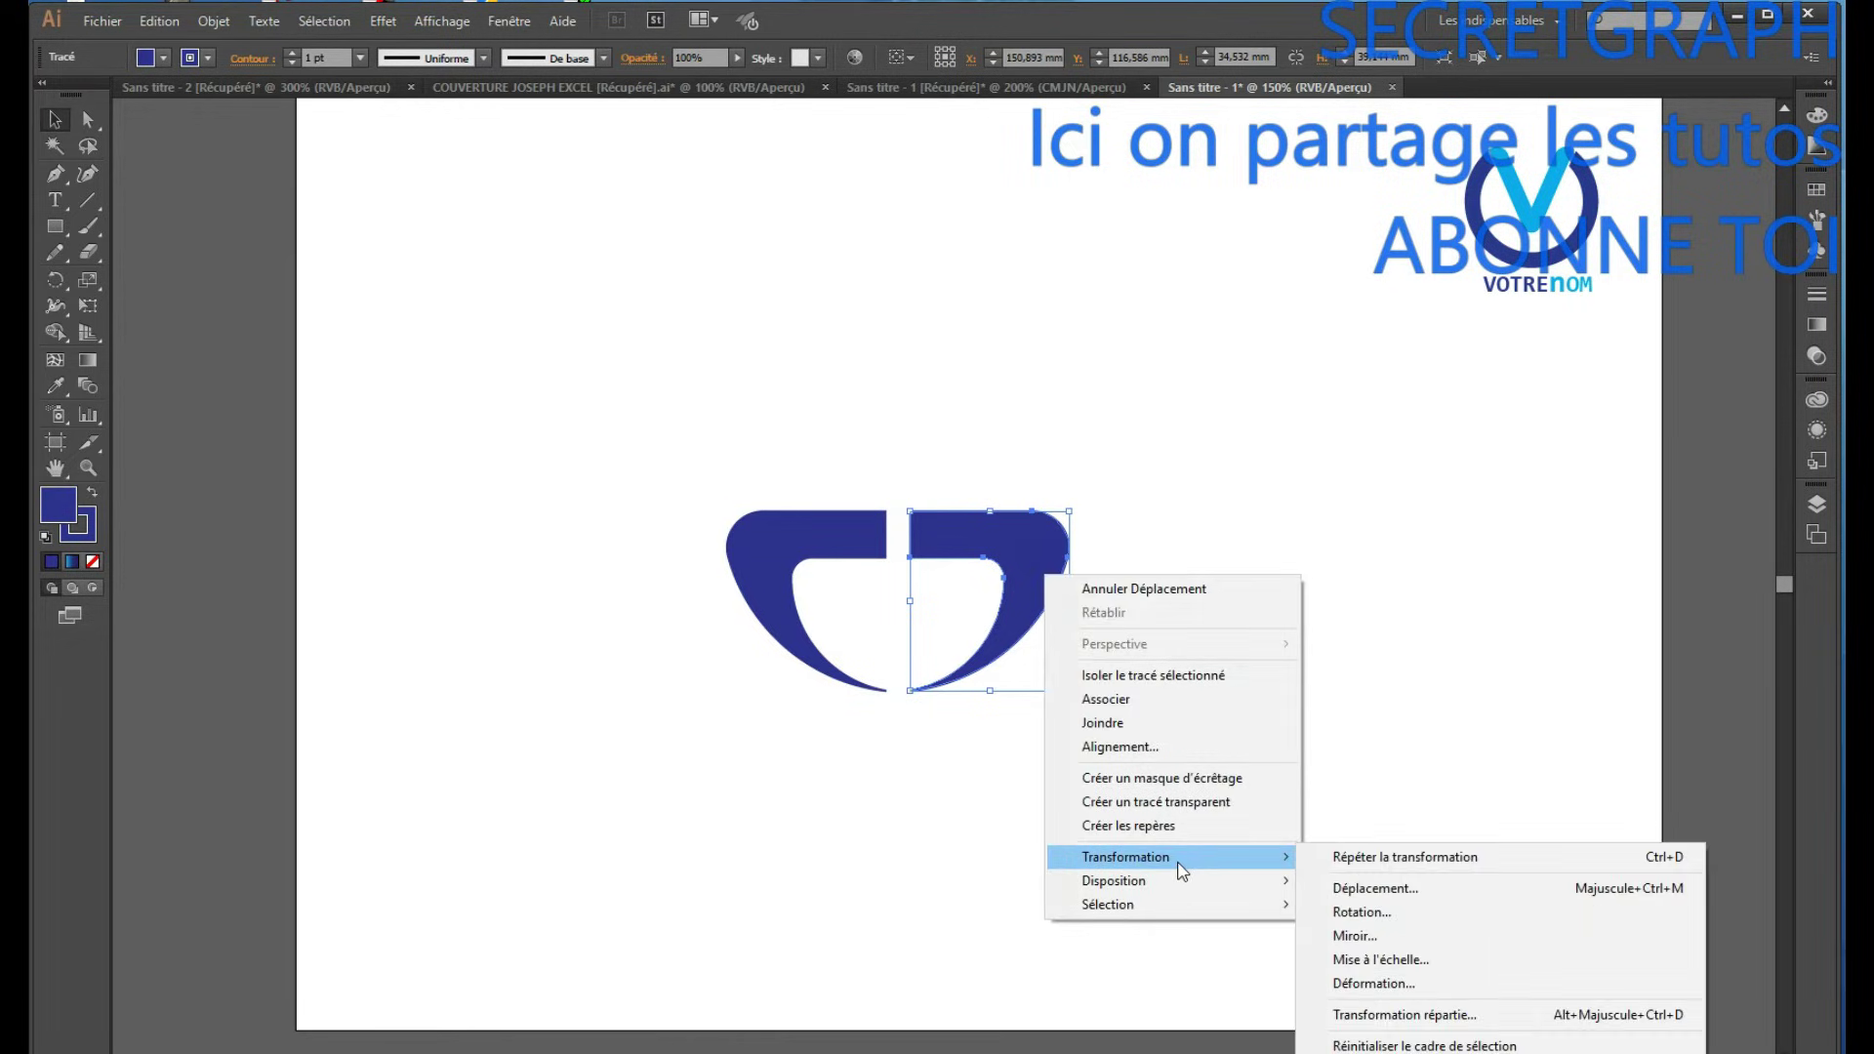
pyautogui.click(1390, 936)
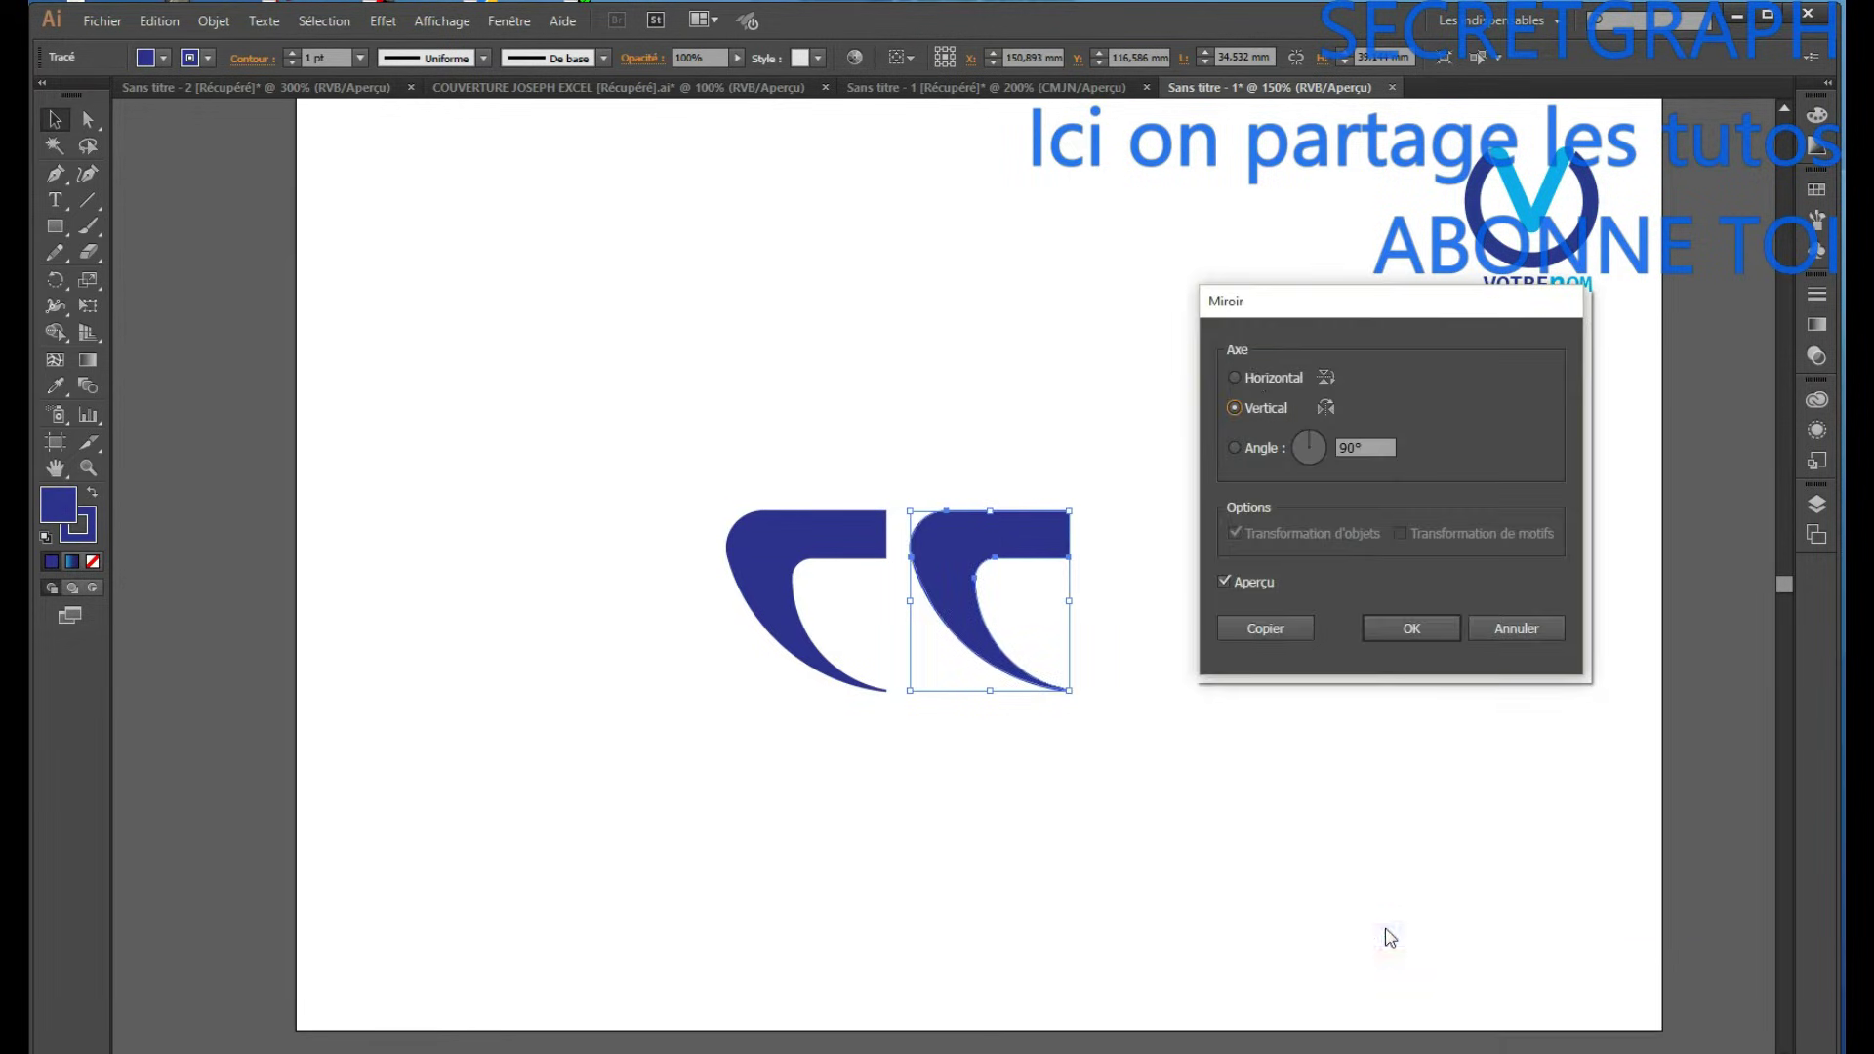
pyautogui.click(1237, 375)
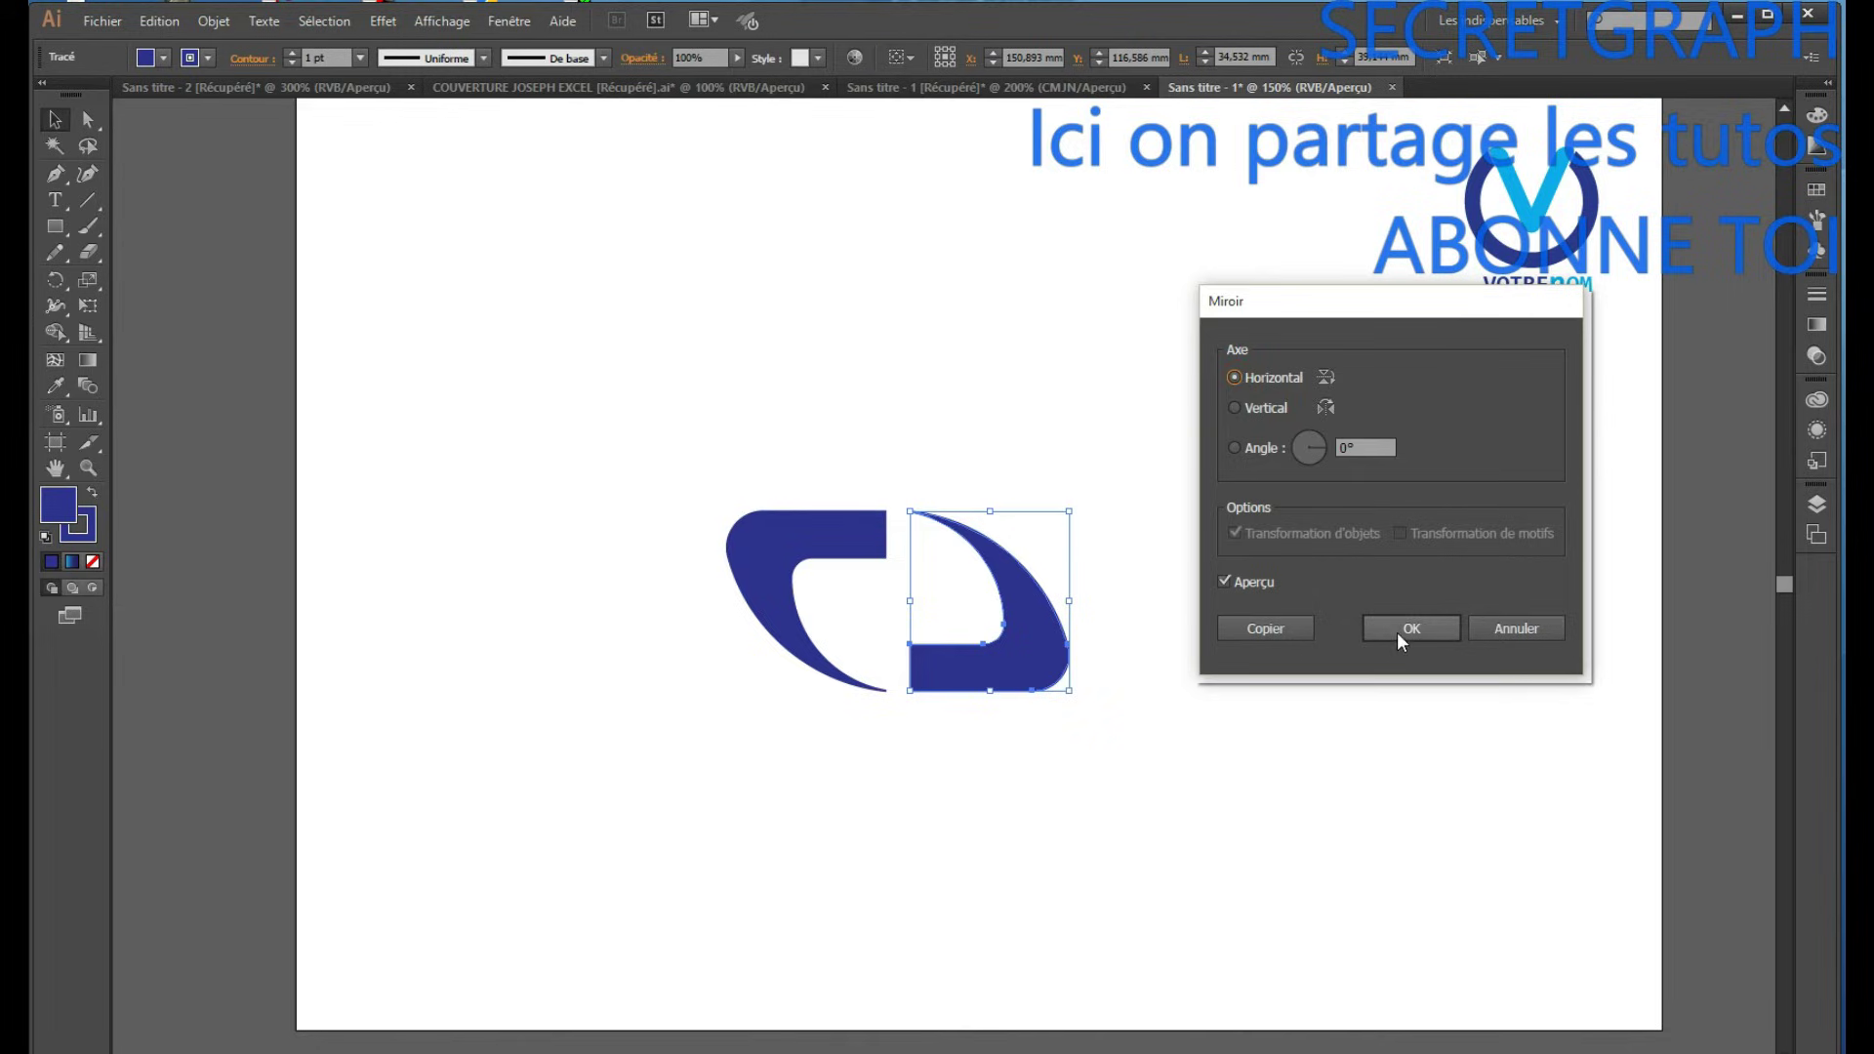
pyautogui.click(1401, 630)
pyautogui.click(1127, 825)
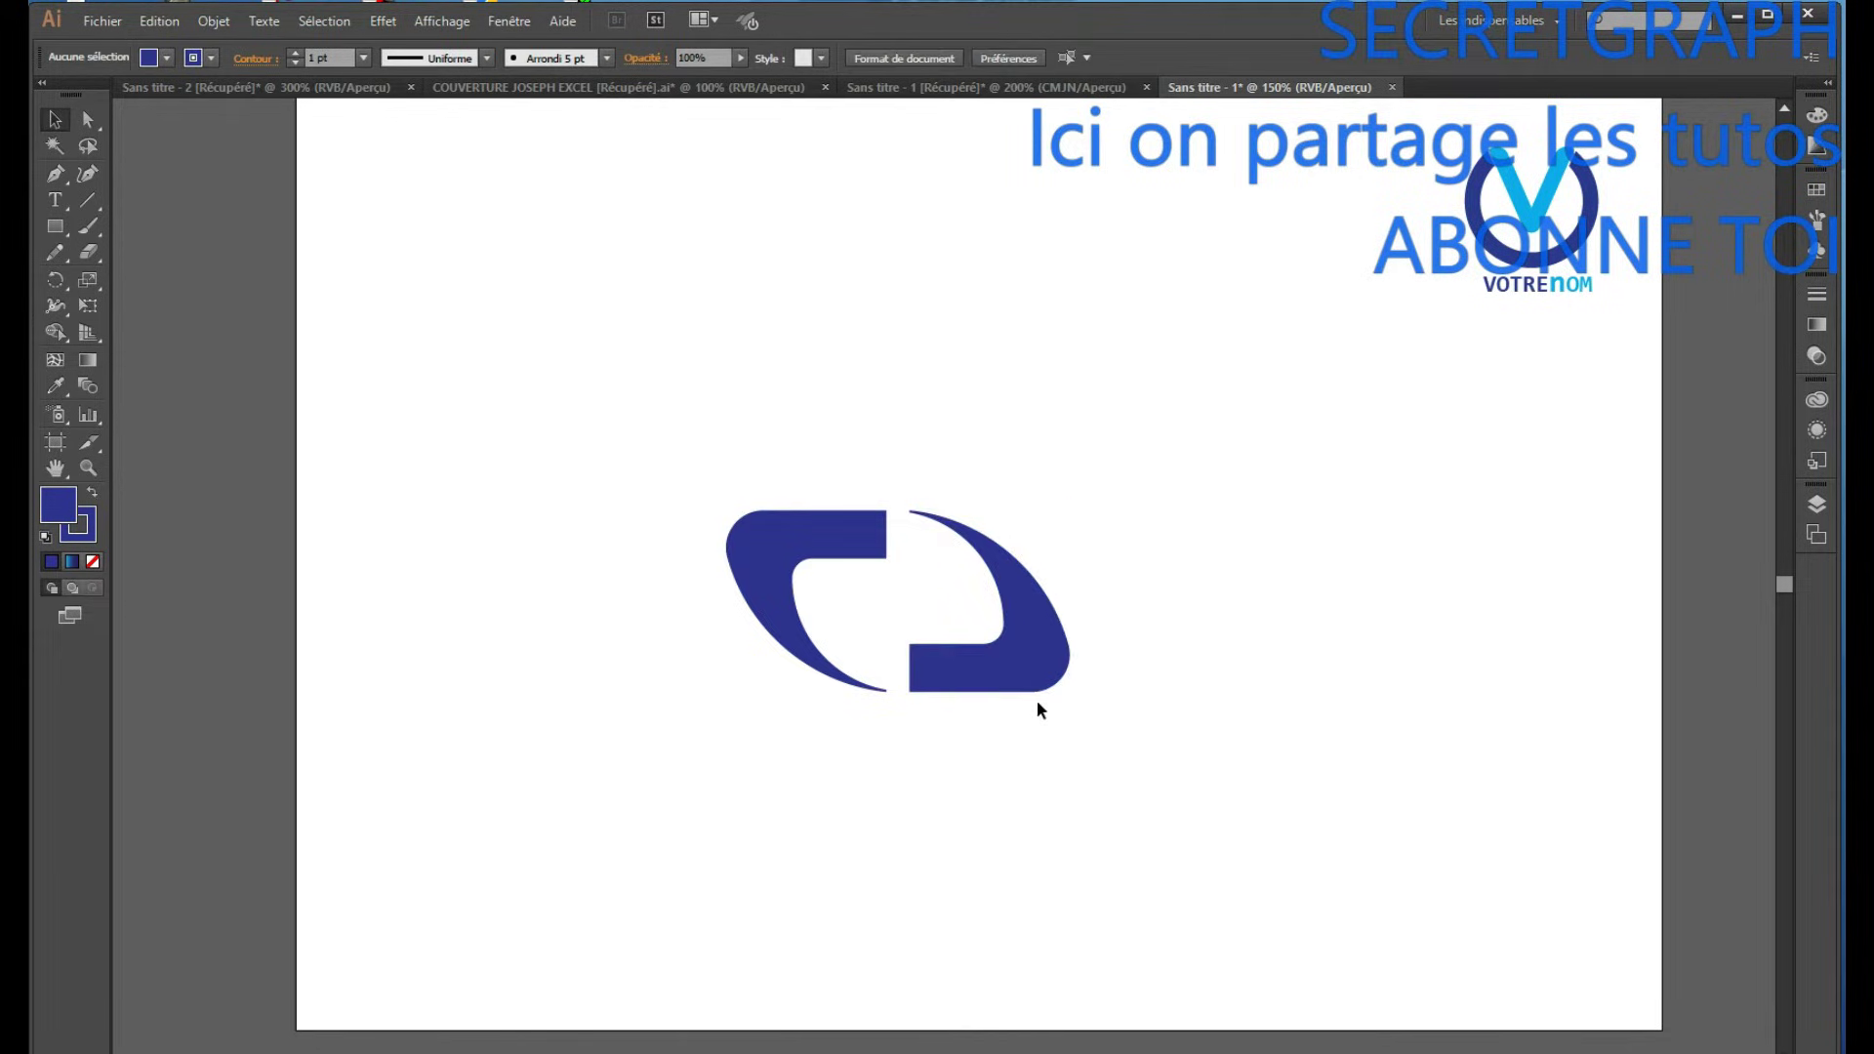
# Raise the emblem's right half until its straight bar lines up with the bar of the left half.
pyautogui.click(1037, 670)
pyautogui.hotkey('shift', 'Up')
pyautogui.hotkey('shift', 'Up')
pyautogui.hotkey('shift', 'Up')
pyautogui.hotkey('shift', 'Up')
pyautogui.hotkey('shift', 'Up')
pyautogui.hotkey('shift', 'Up')
pyautogui.hotkey('shift', 'Up')
pyautogui.hotkey('shift', 'Up')
pyautogui.hotkey('shift', 'Up')
pyautogui.hotkey('shift', 'Up')
pyautogui.hotkey('shift', 'Up')
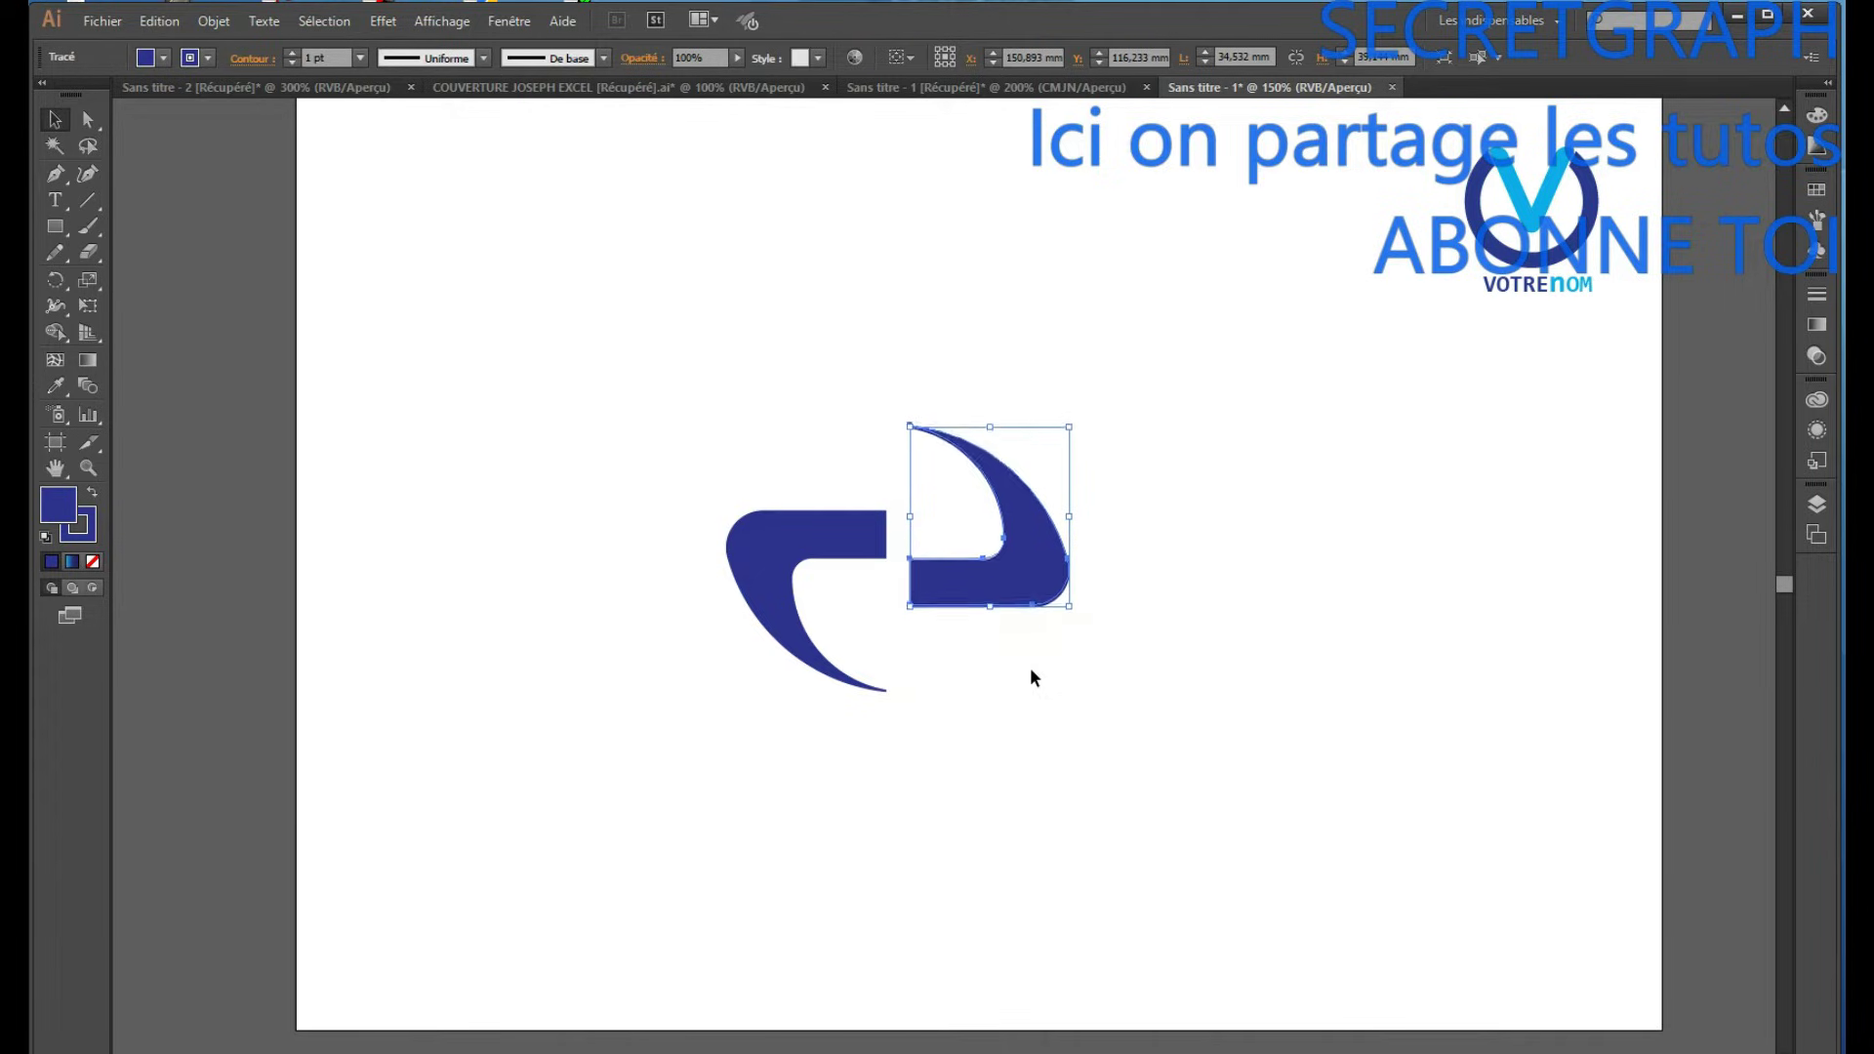
pyautogui.press('Up')
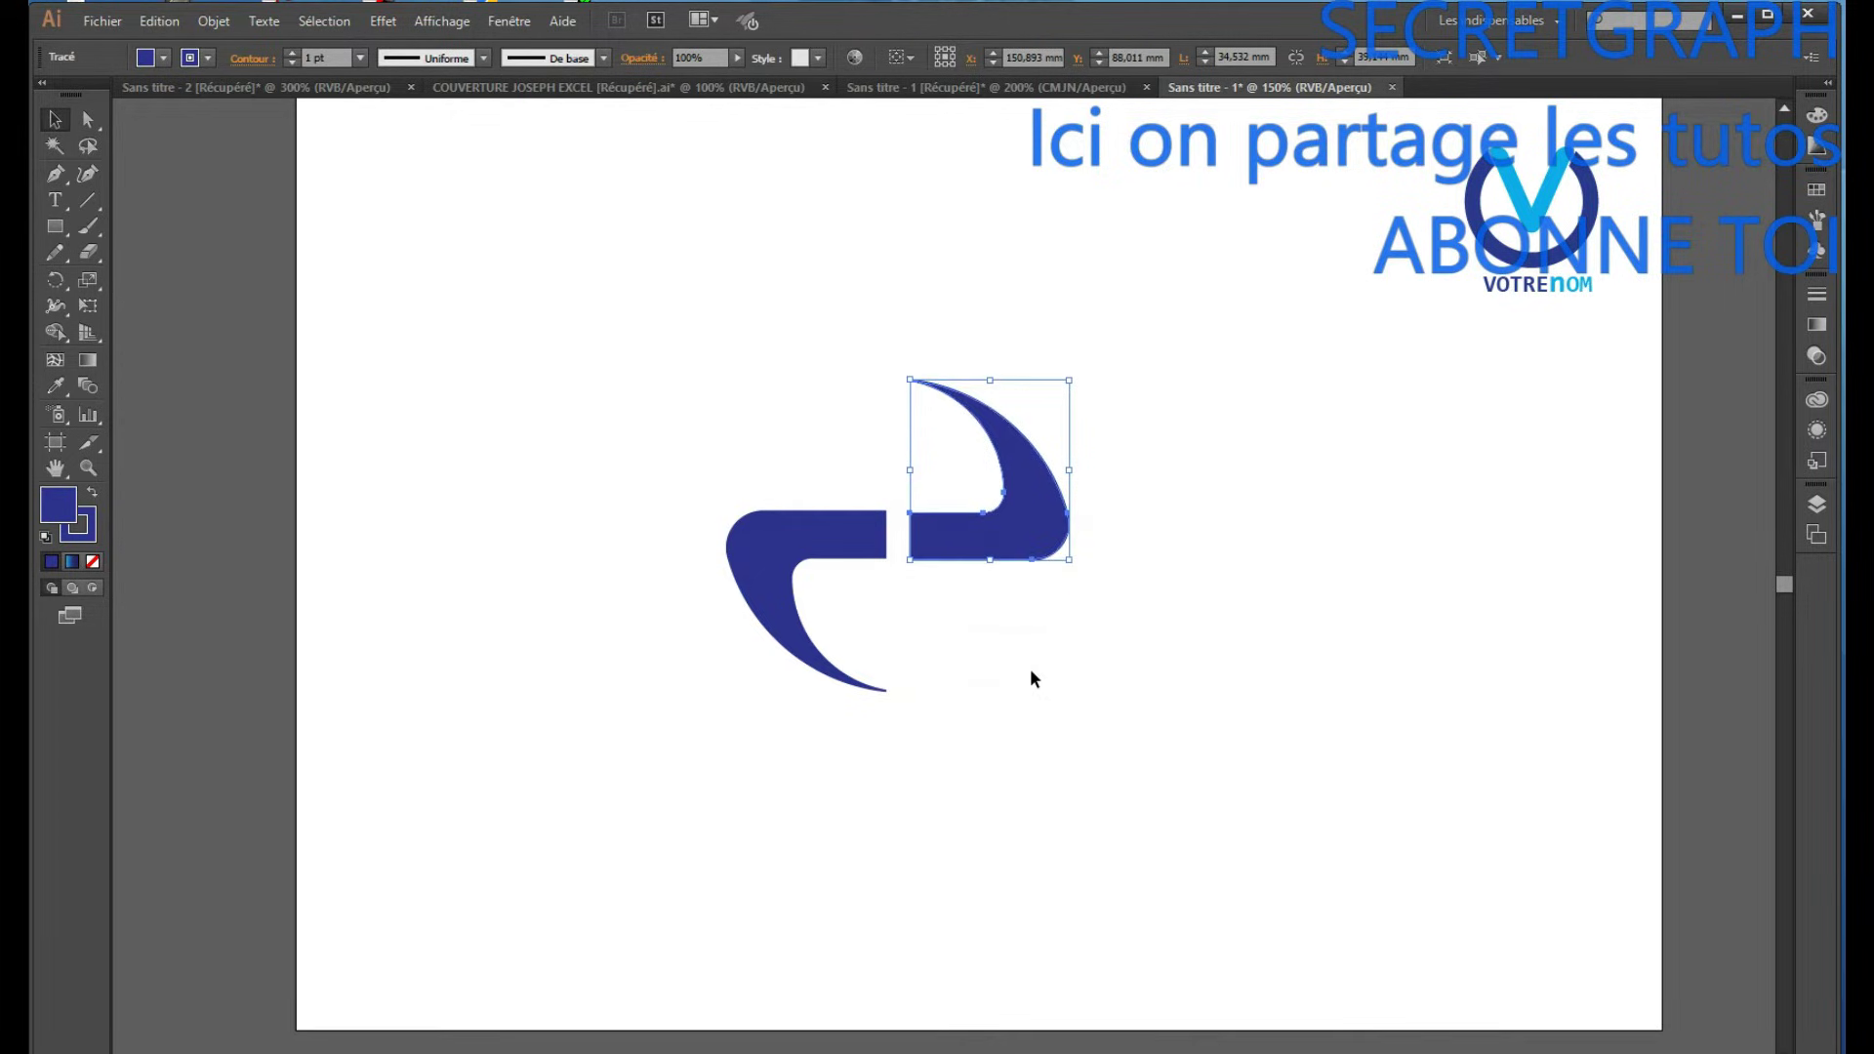
pyautogui.click(1192, 670)
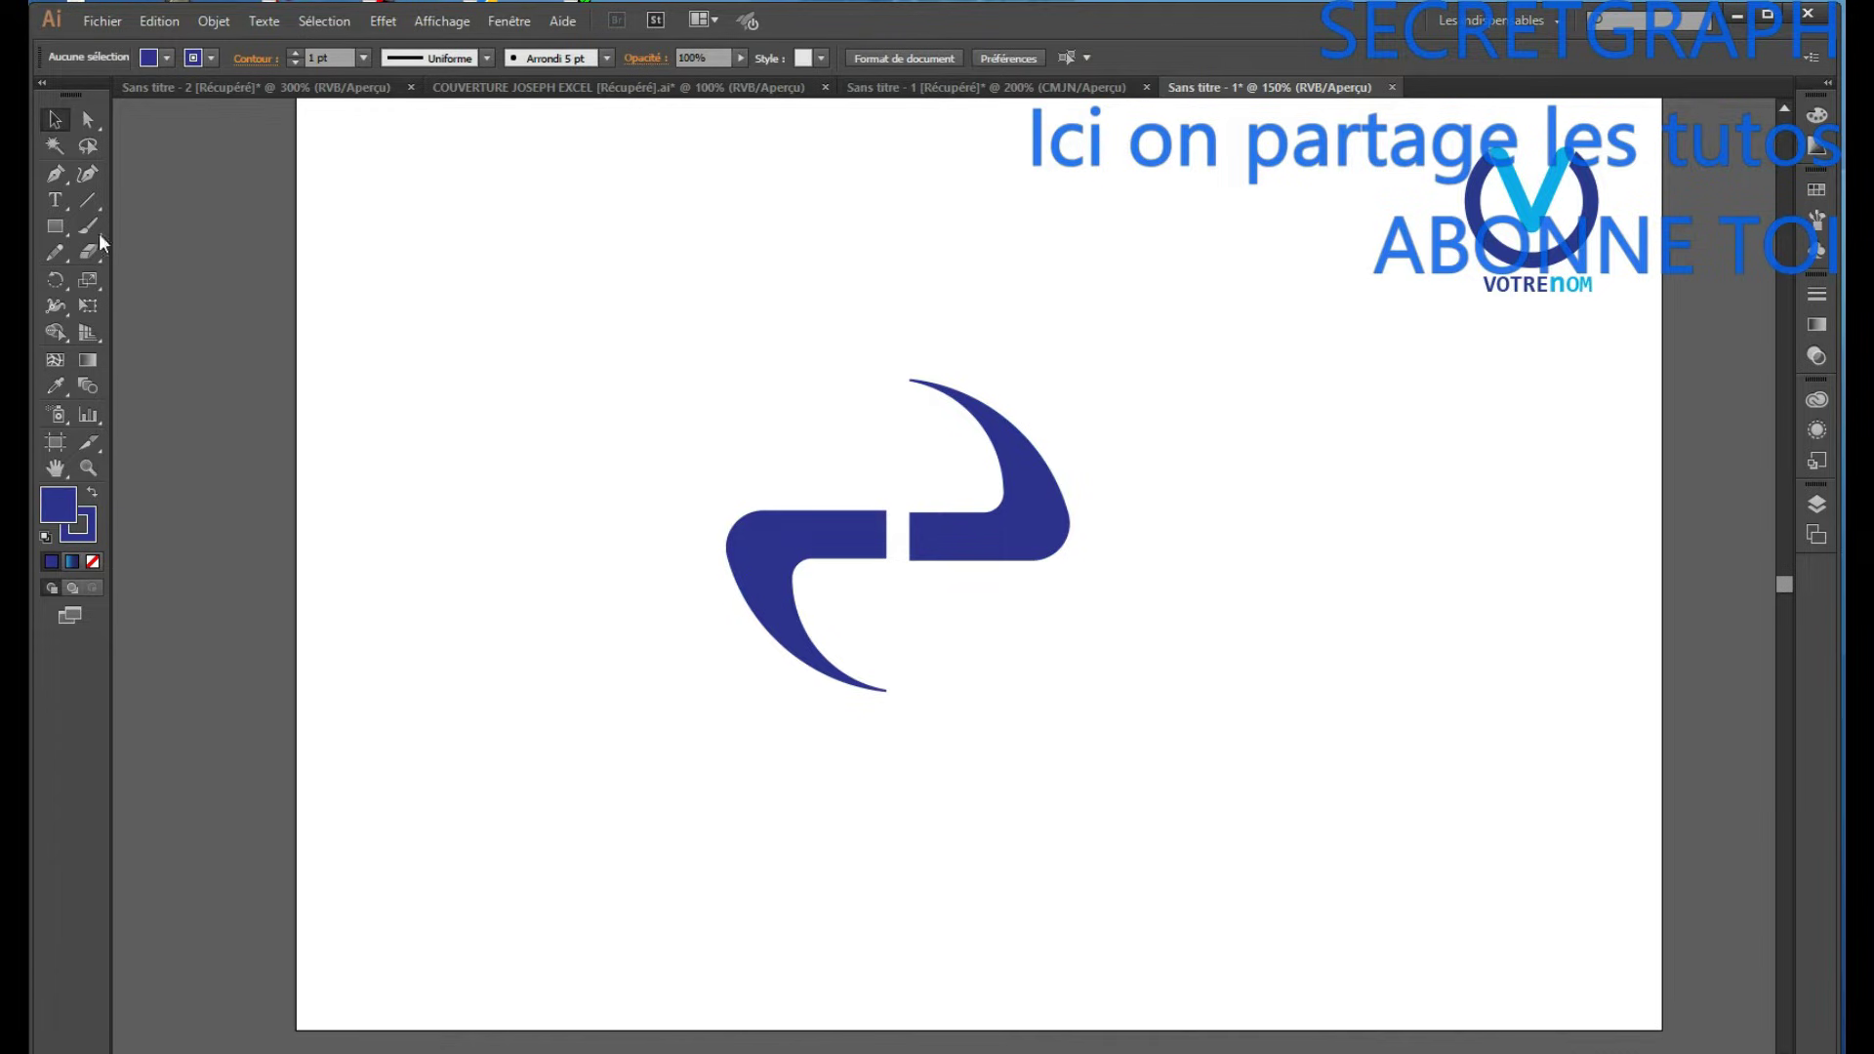
# Add the text VOTRENOM just beneath the emblem's central bars.
pyautogui.click(56, 200)
pyautogui.click(880, 636)
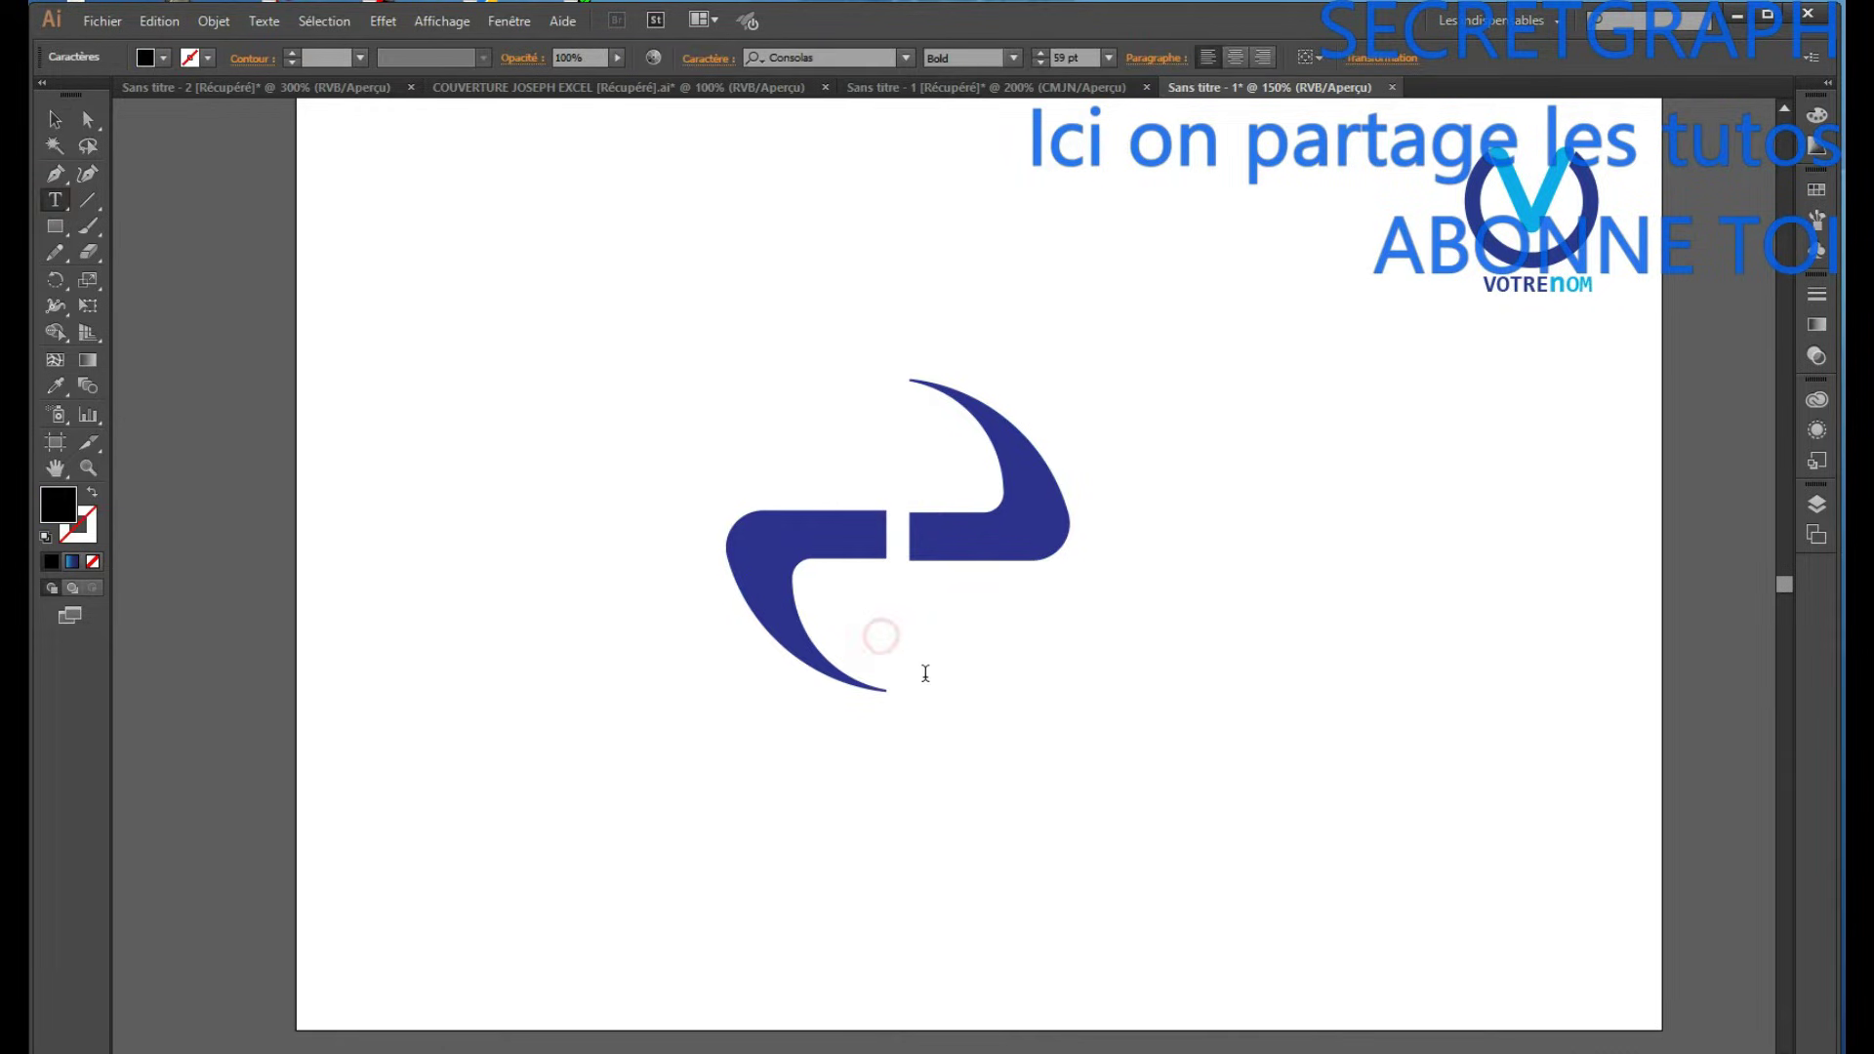
pyautogui.write('VOTRE')
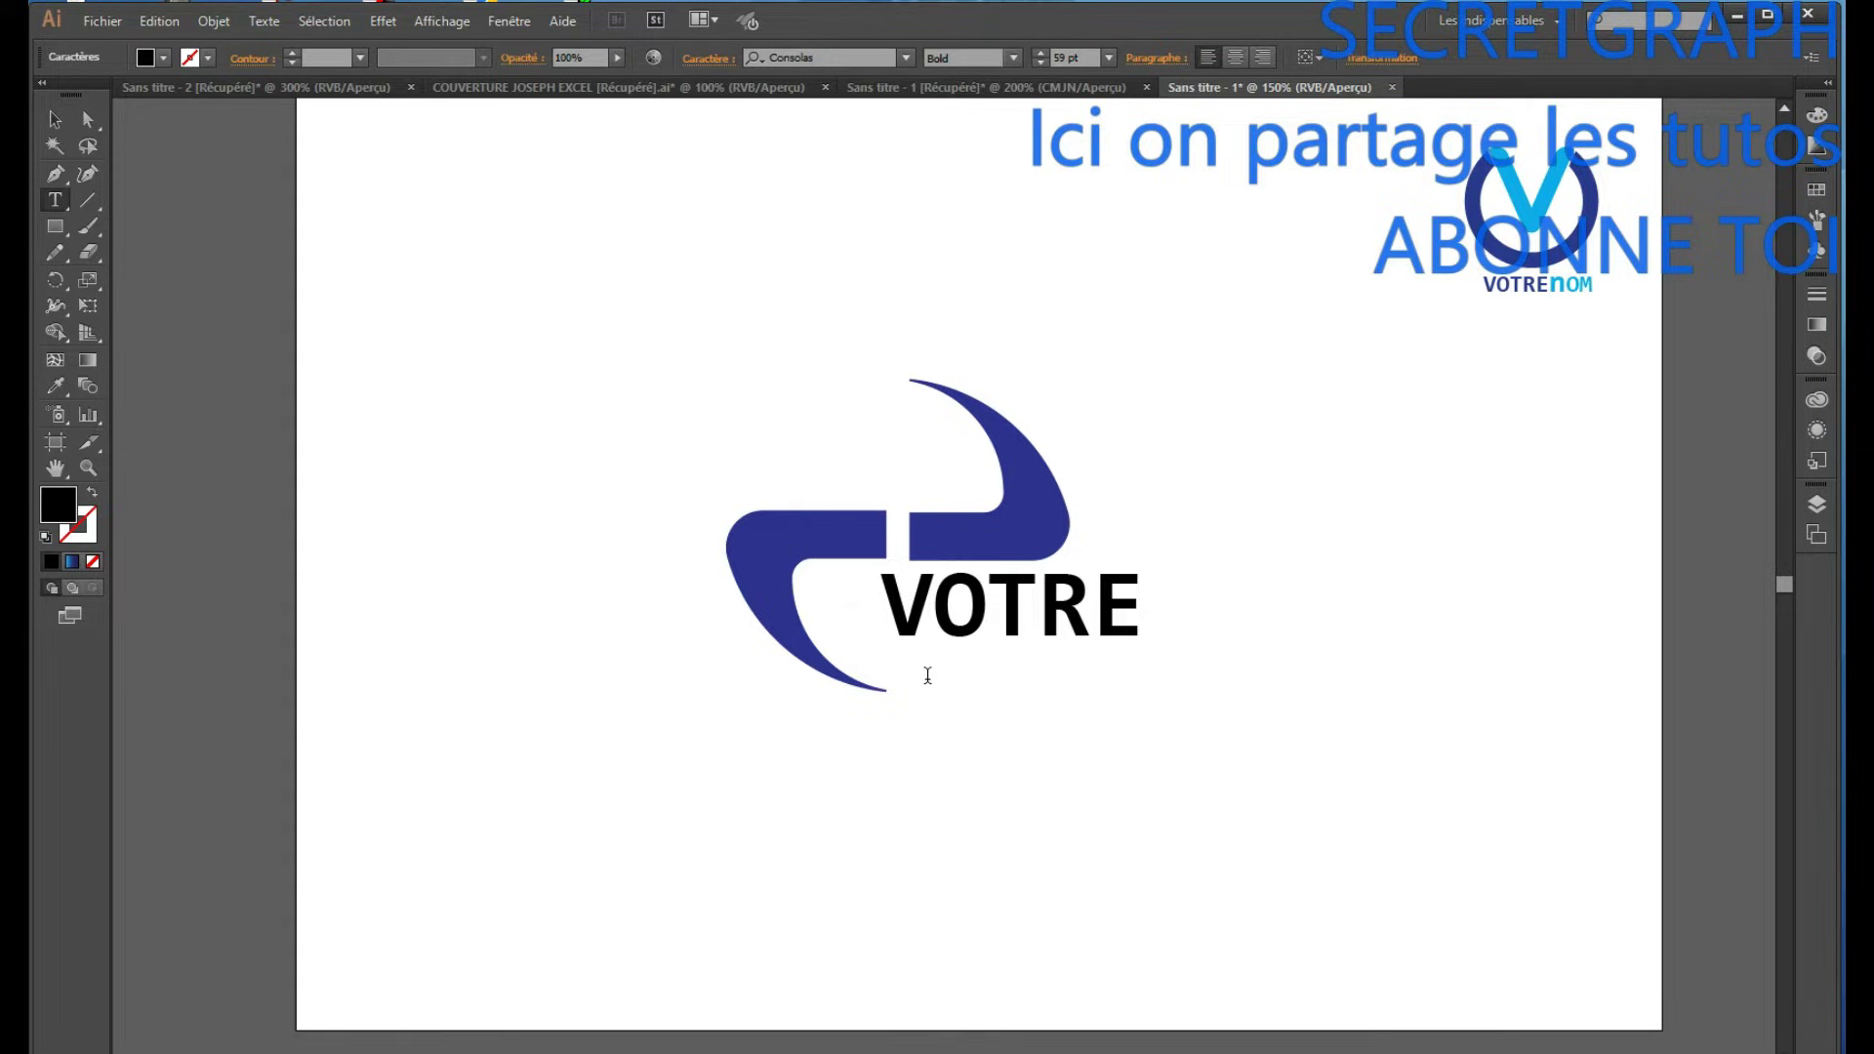
pyautogui.write('NO')
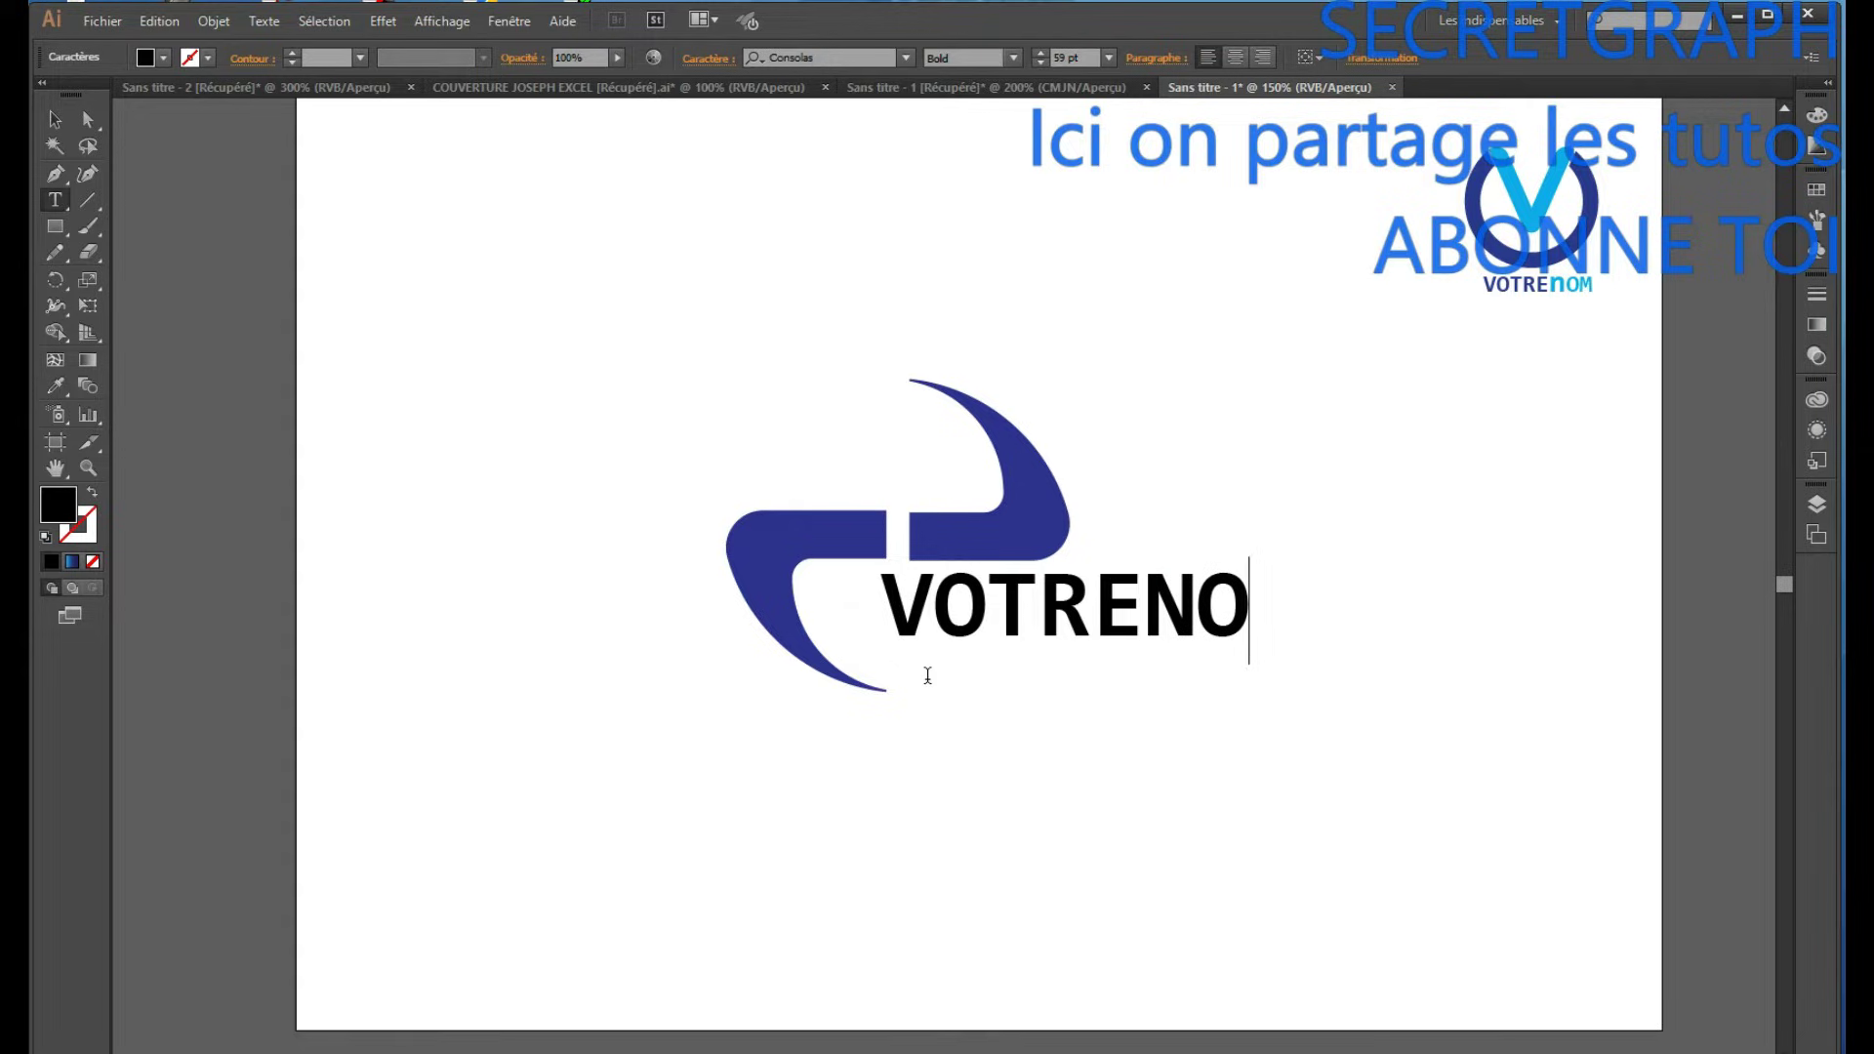
pyautogui.write('.')
pyautogui.press('BackSpace')
pyautogui.write('/')
pyautogui.press('BackSpace')
pyautogui.write('M')
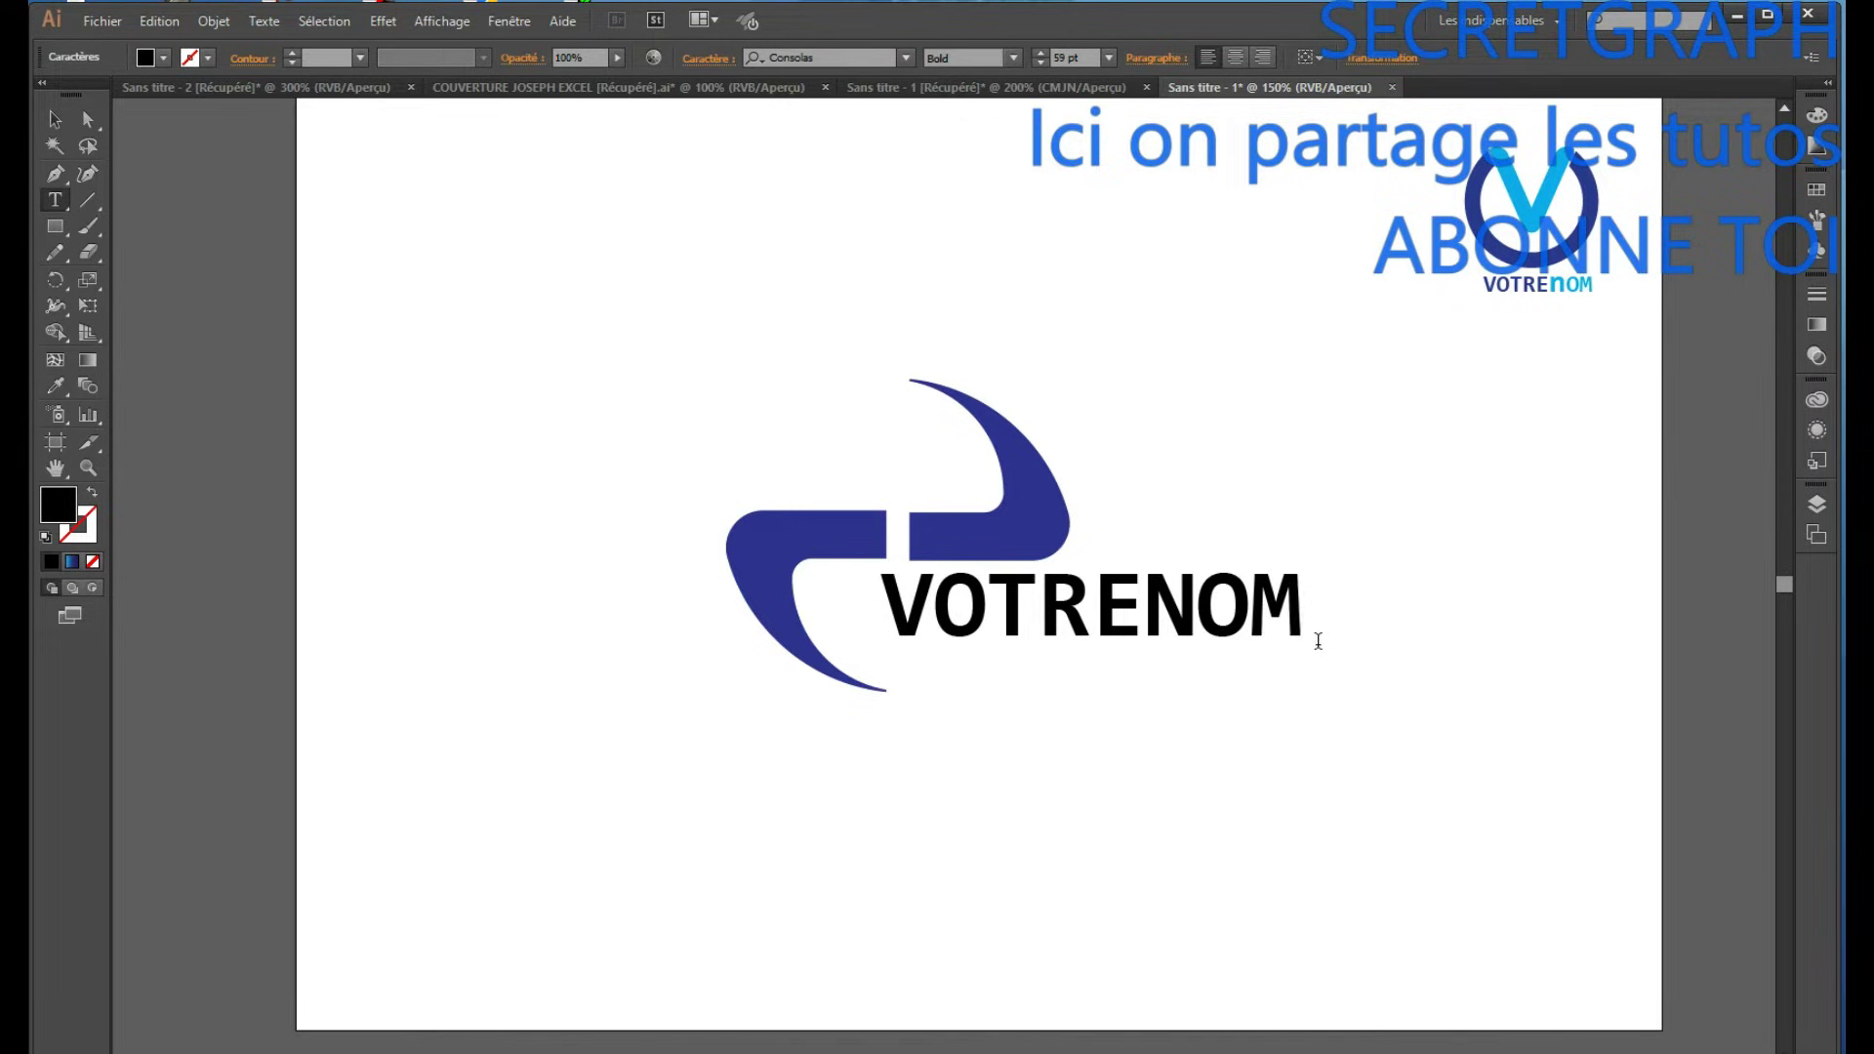
# Colour the name VOTRENOM dark blue to match the emblem.
pyautogui.moveTo(896, 636); pyautogui.dragTo(827, 615)
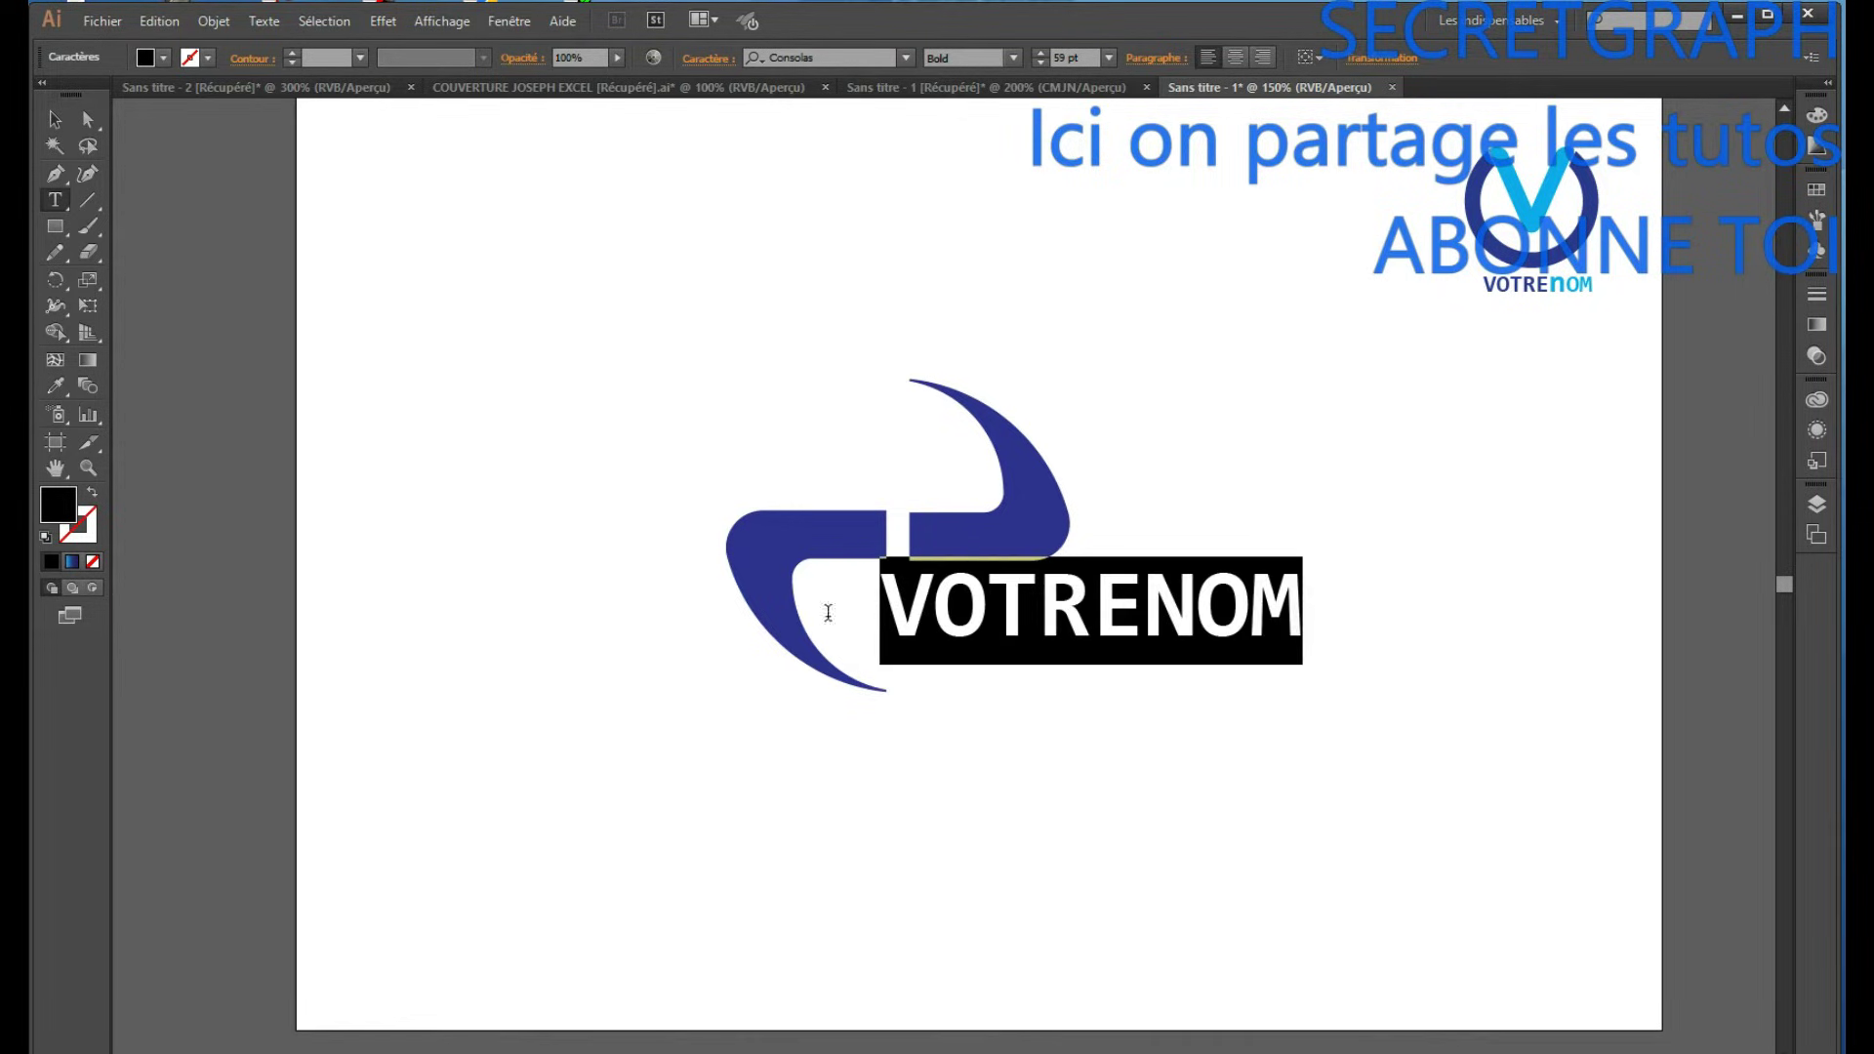
pyautogui.click(163, 58)
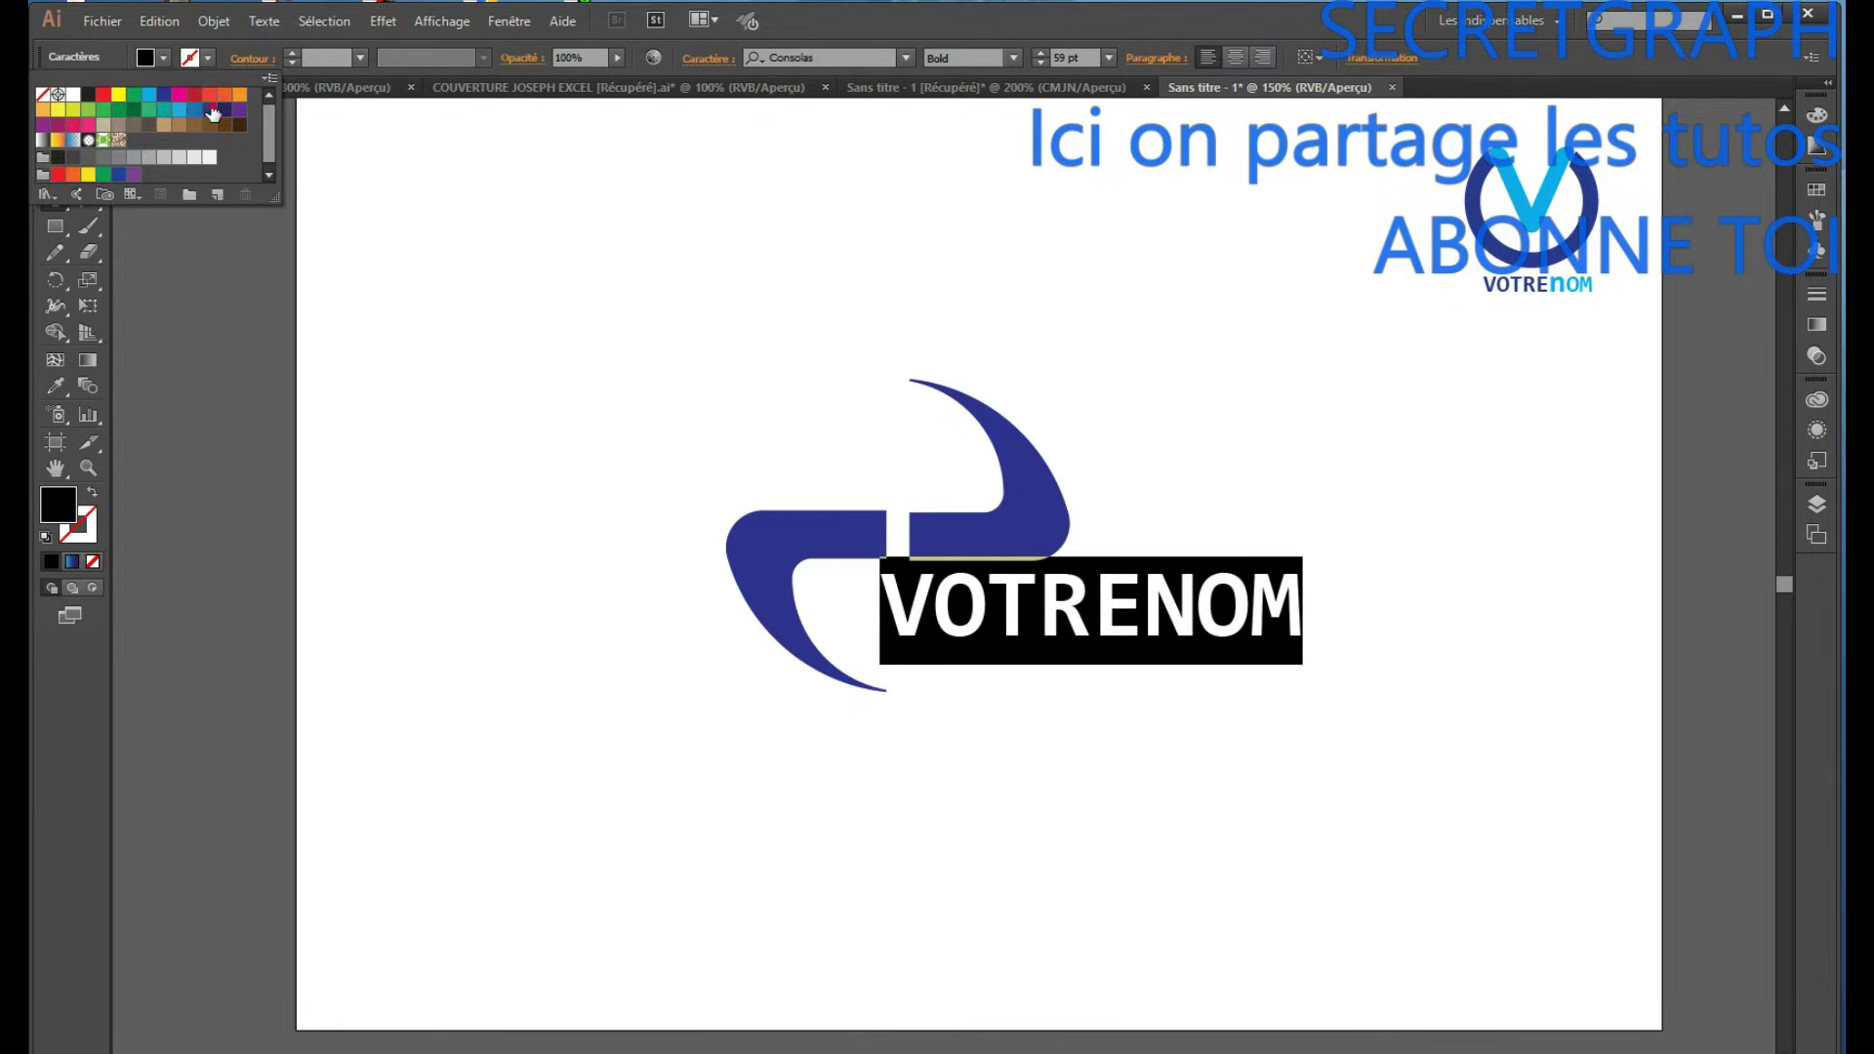
pyautogui.click(211, 110)
pyautogui.press('Escape')
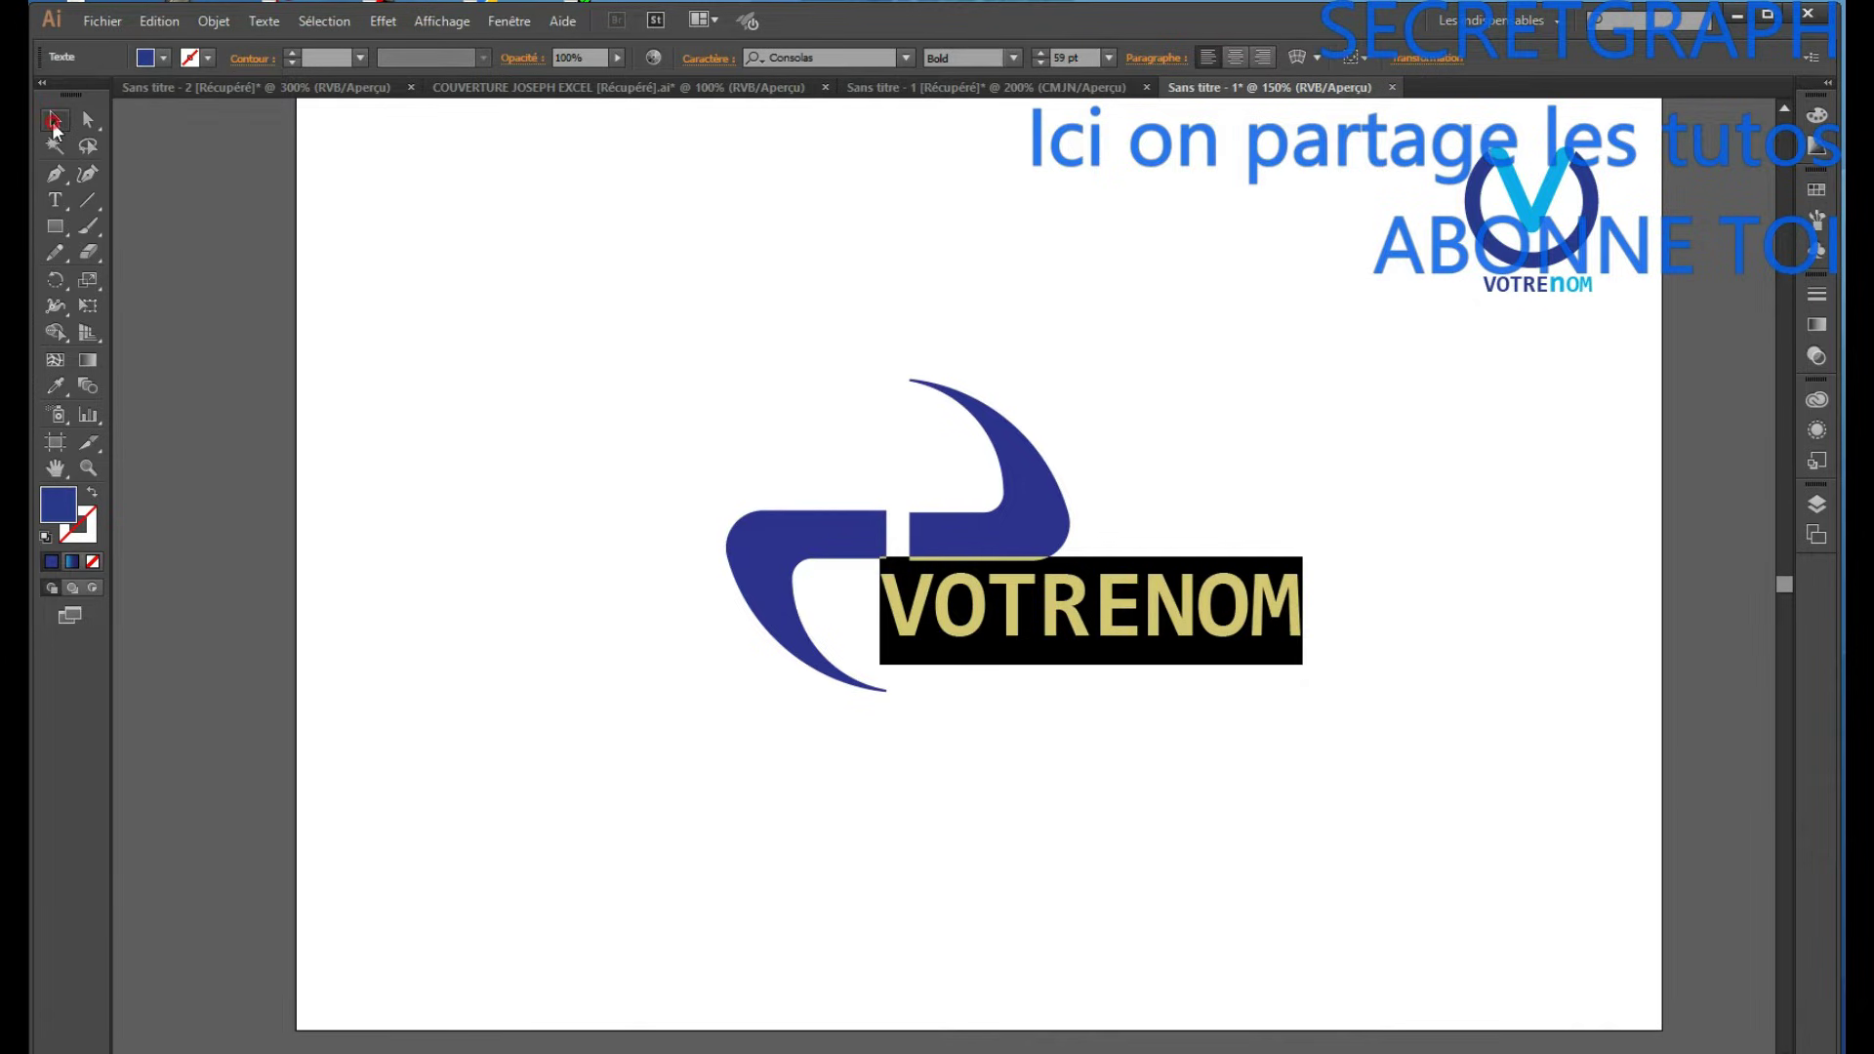
# Scale the name VOTRENOM to about 42.83 pt and position it under the central bars, beginning inside the left curve.
pyautogui.click(55, 119)
pyautogui.moveTo(1259, 621); pyautogui.dragTo(1199, 625)
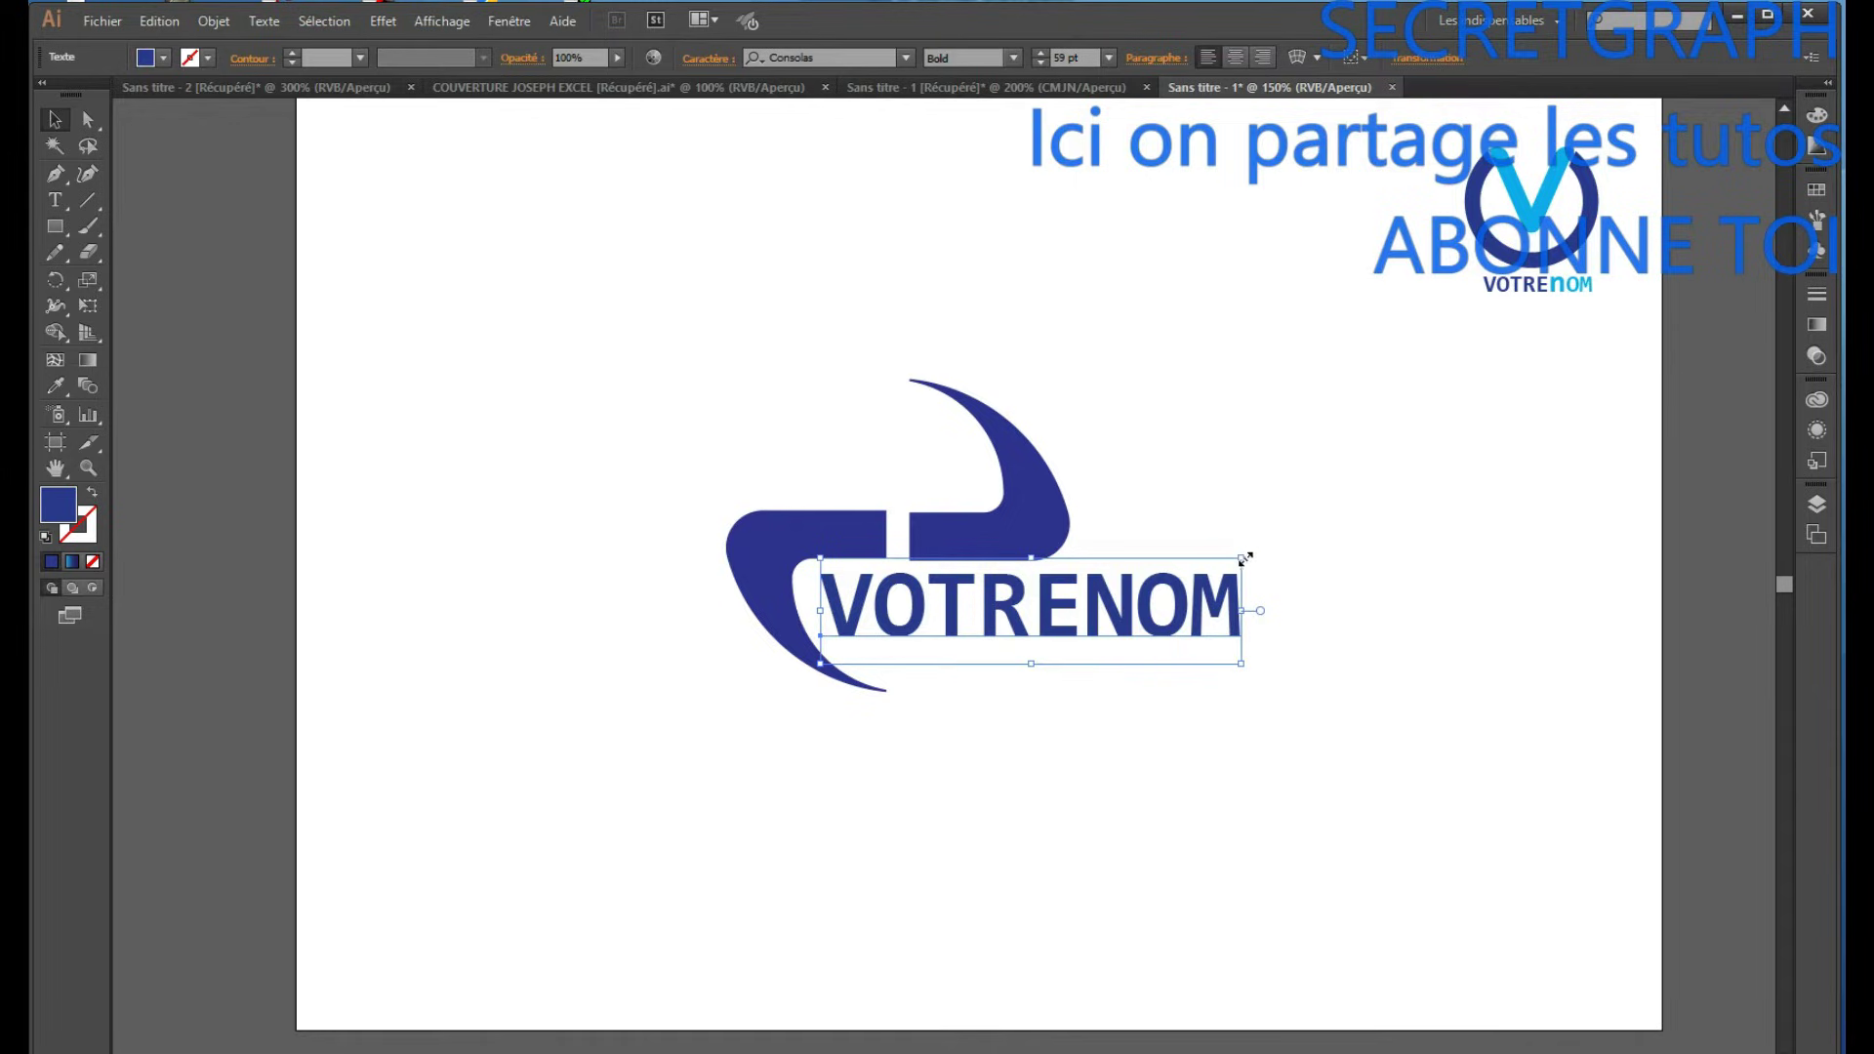
pyautogui.moveTo(1239, 556); pyautogui.dragTo(1166, 605)
pyautogui.press('Up')
pyautogui.press('Up')
pyautogui.press('Up')
pyautogui.press('Up')
pyautogui.press('Up')
pyautogui.press('Up')
pyautogui.press('Up')
pyautogui.press('Up')
pyautogui.press('Up')
pyautogui.press('Up')
pyautogui.press('Up')
pyautogui.press('Up')
pyautogui.press('Up')
pyautogui.press('Up')
pyautogui.press('Up')
pyautogui.press('Left')
pyautogui.press('Left')
pyautogui.press('Left')
pyautogui.press('Left')
pyautogui.press('Left')
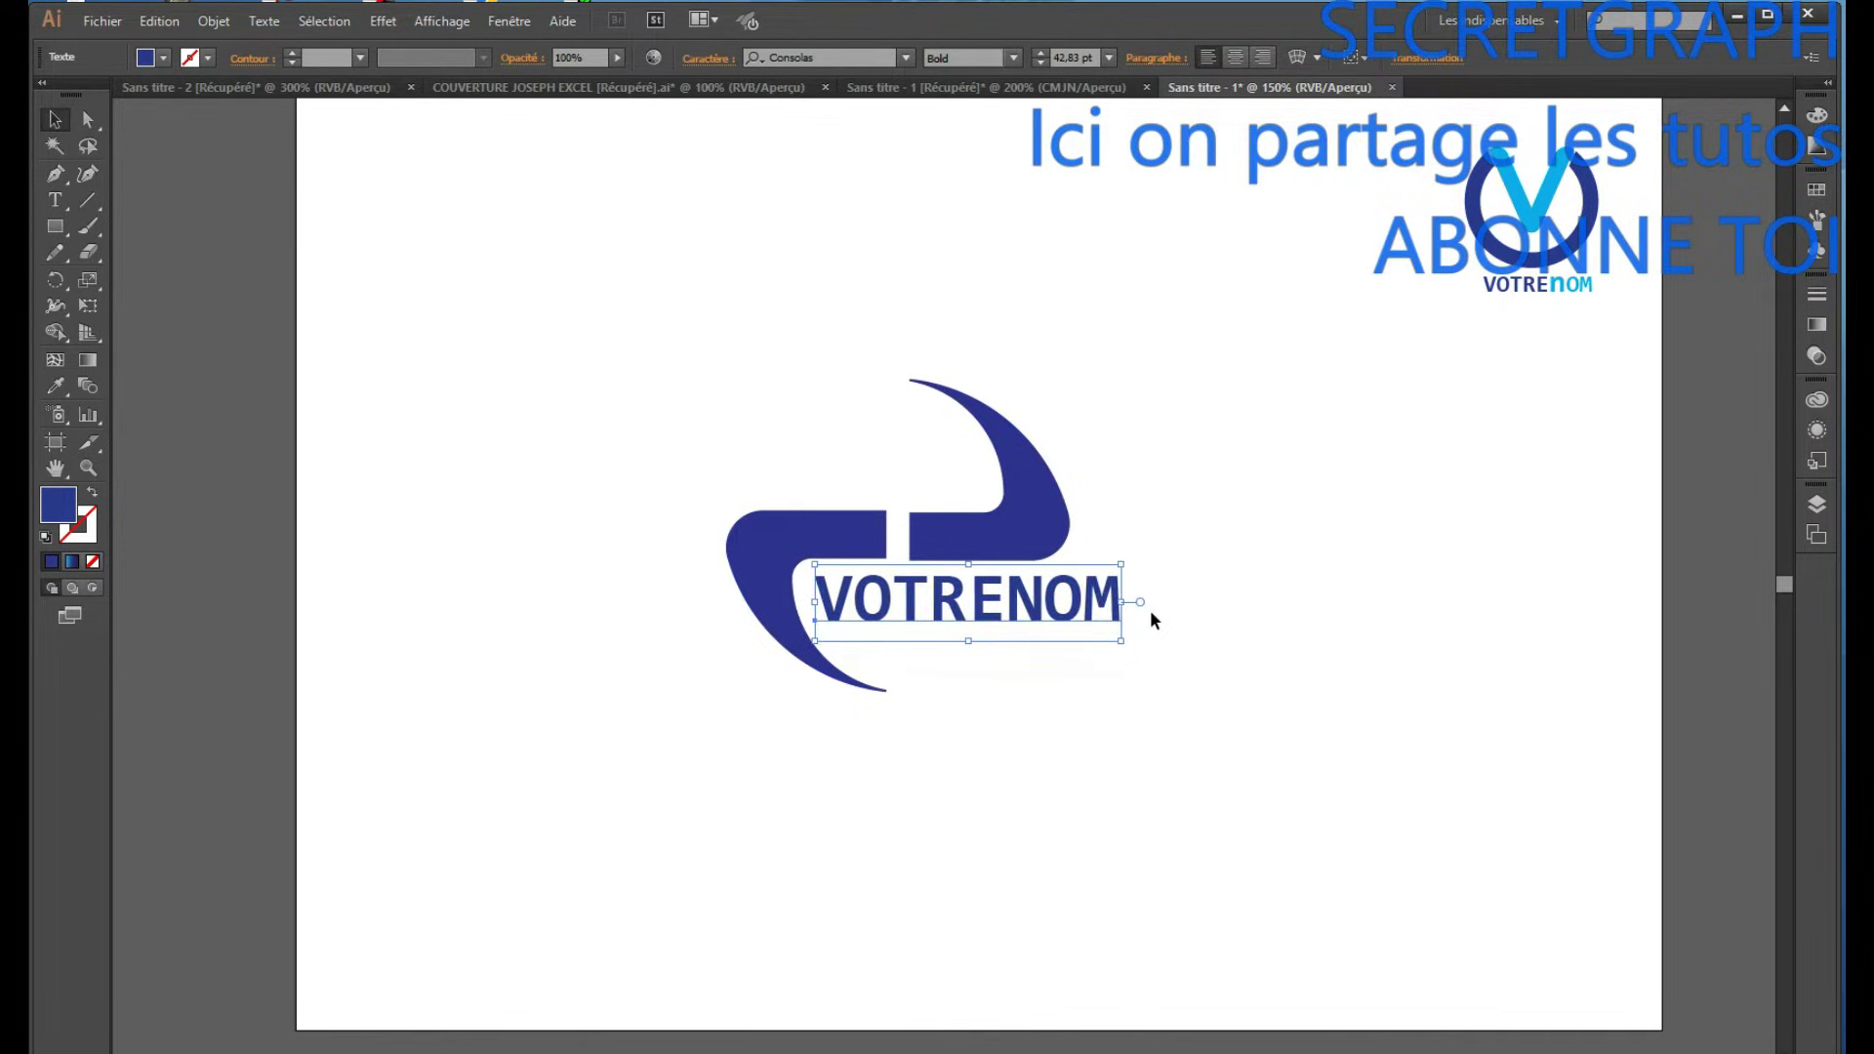
pyautogui.press('Up')
pyautogui.press('Up')
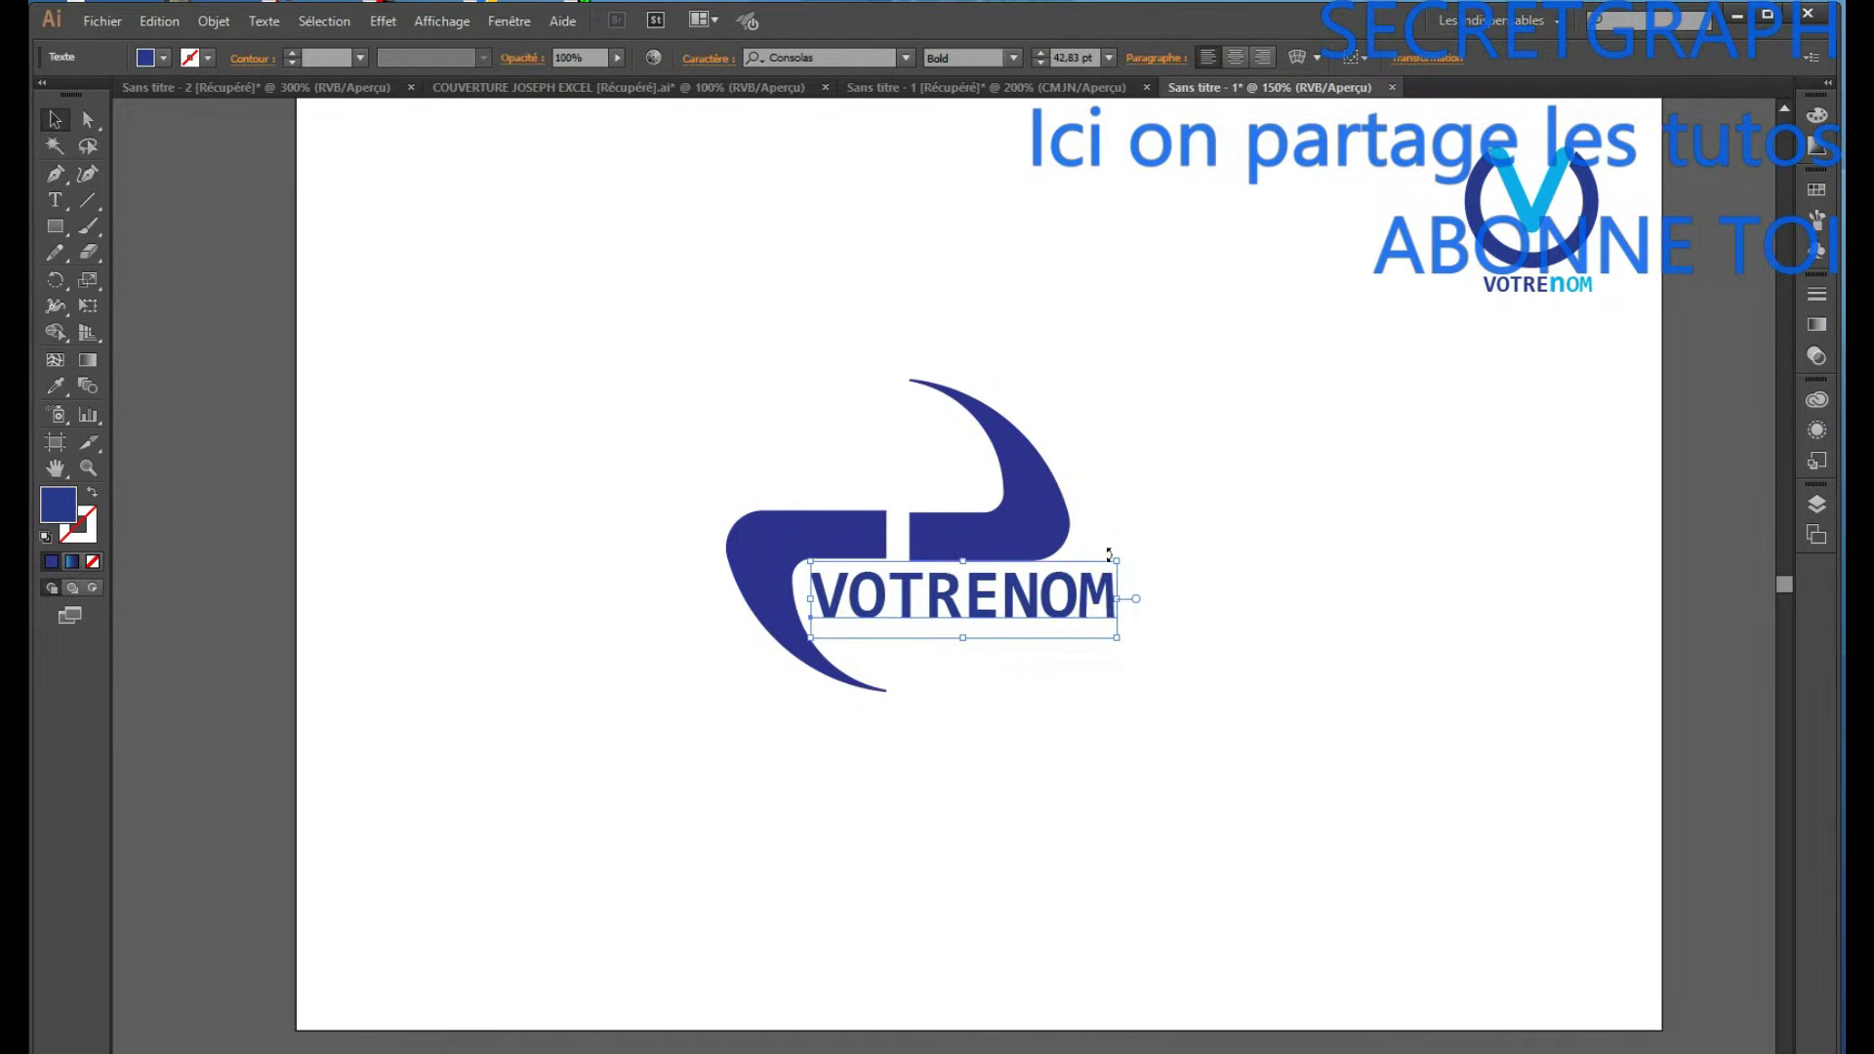
# Reduce the name to about 35.02 pt so it ends near the emblem's right edge, and nudge it up under the bars.
pyautogui.moveTo(1120, 559); pyautogui.dragTo(1064, 573)
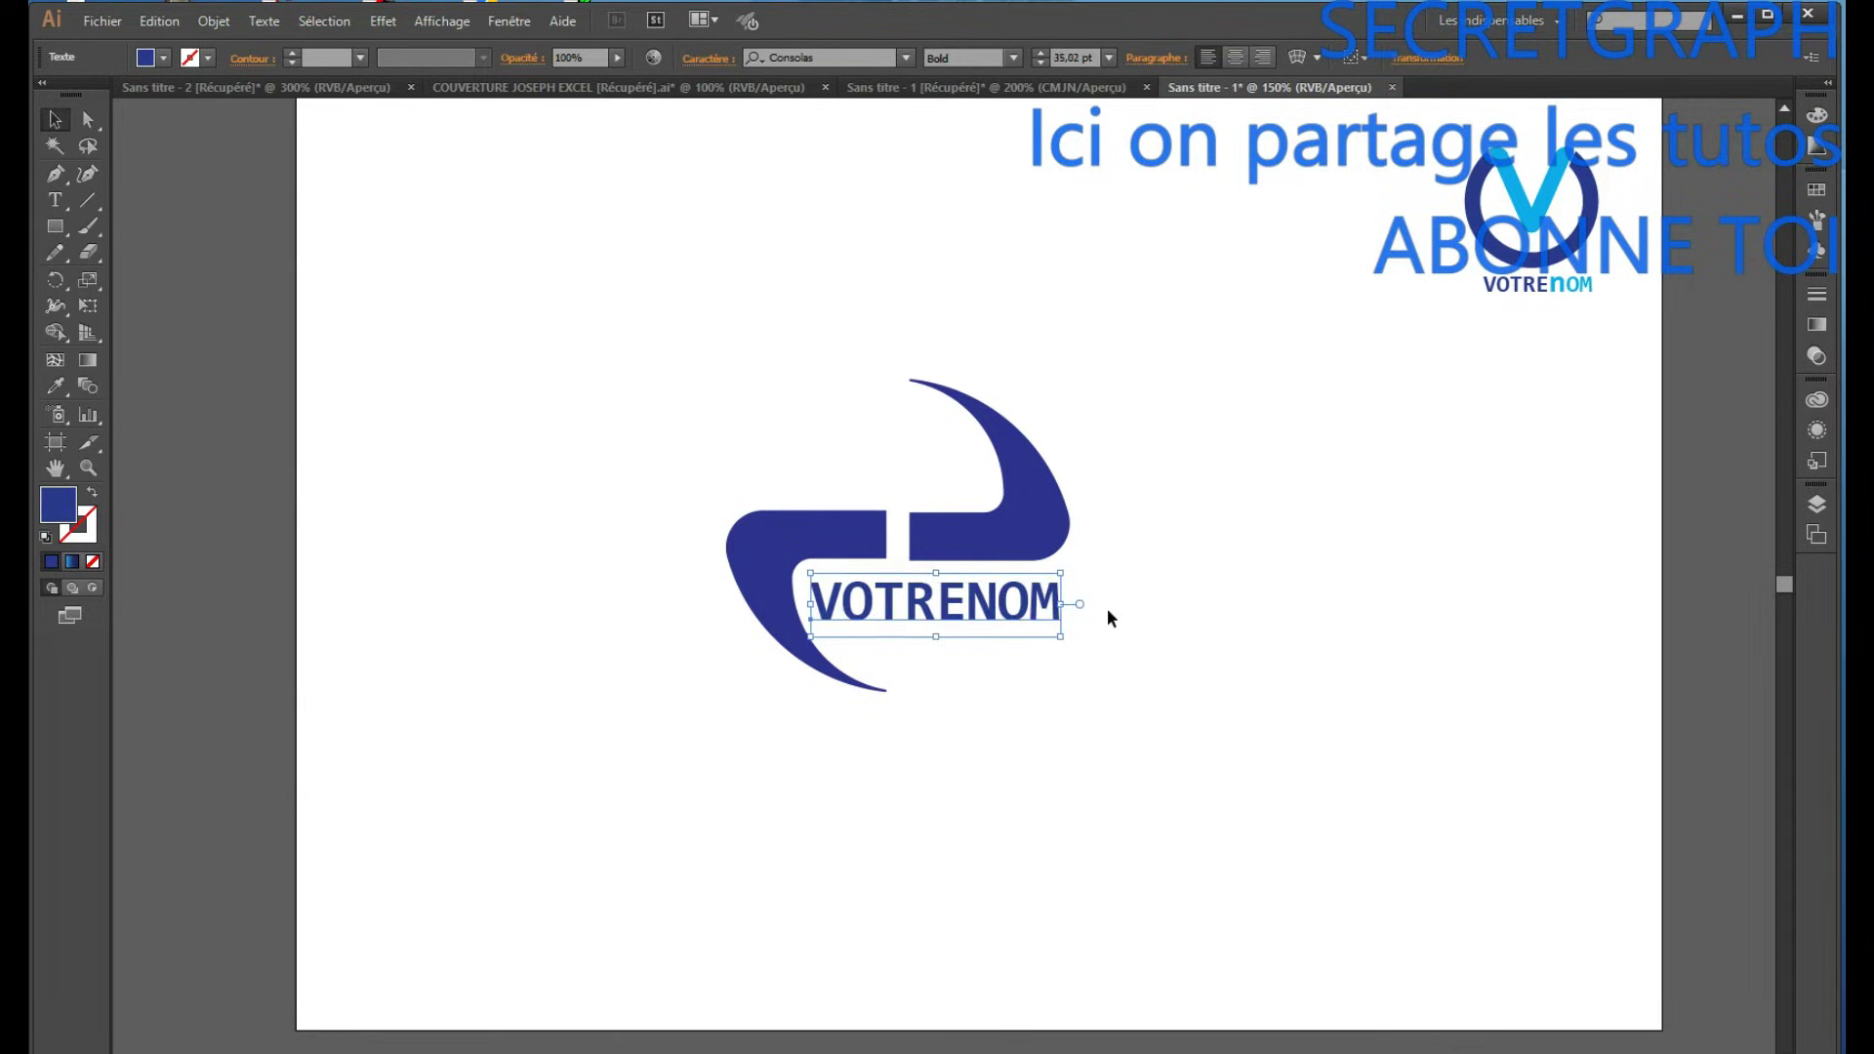
pyautogui.press('Up')
pyautogui.press('Up')
pyautogui.press('Up')
pyautogui.press('Up')
pyautogui.press('Up')
pyautogui.press('Up')
pyautogui.press('Up')
pyautogui.press('Left')
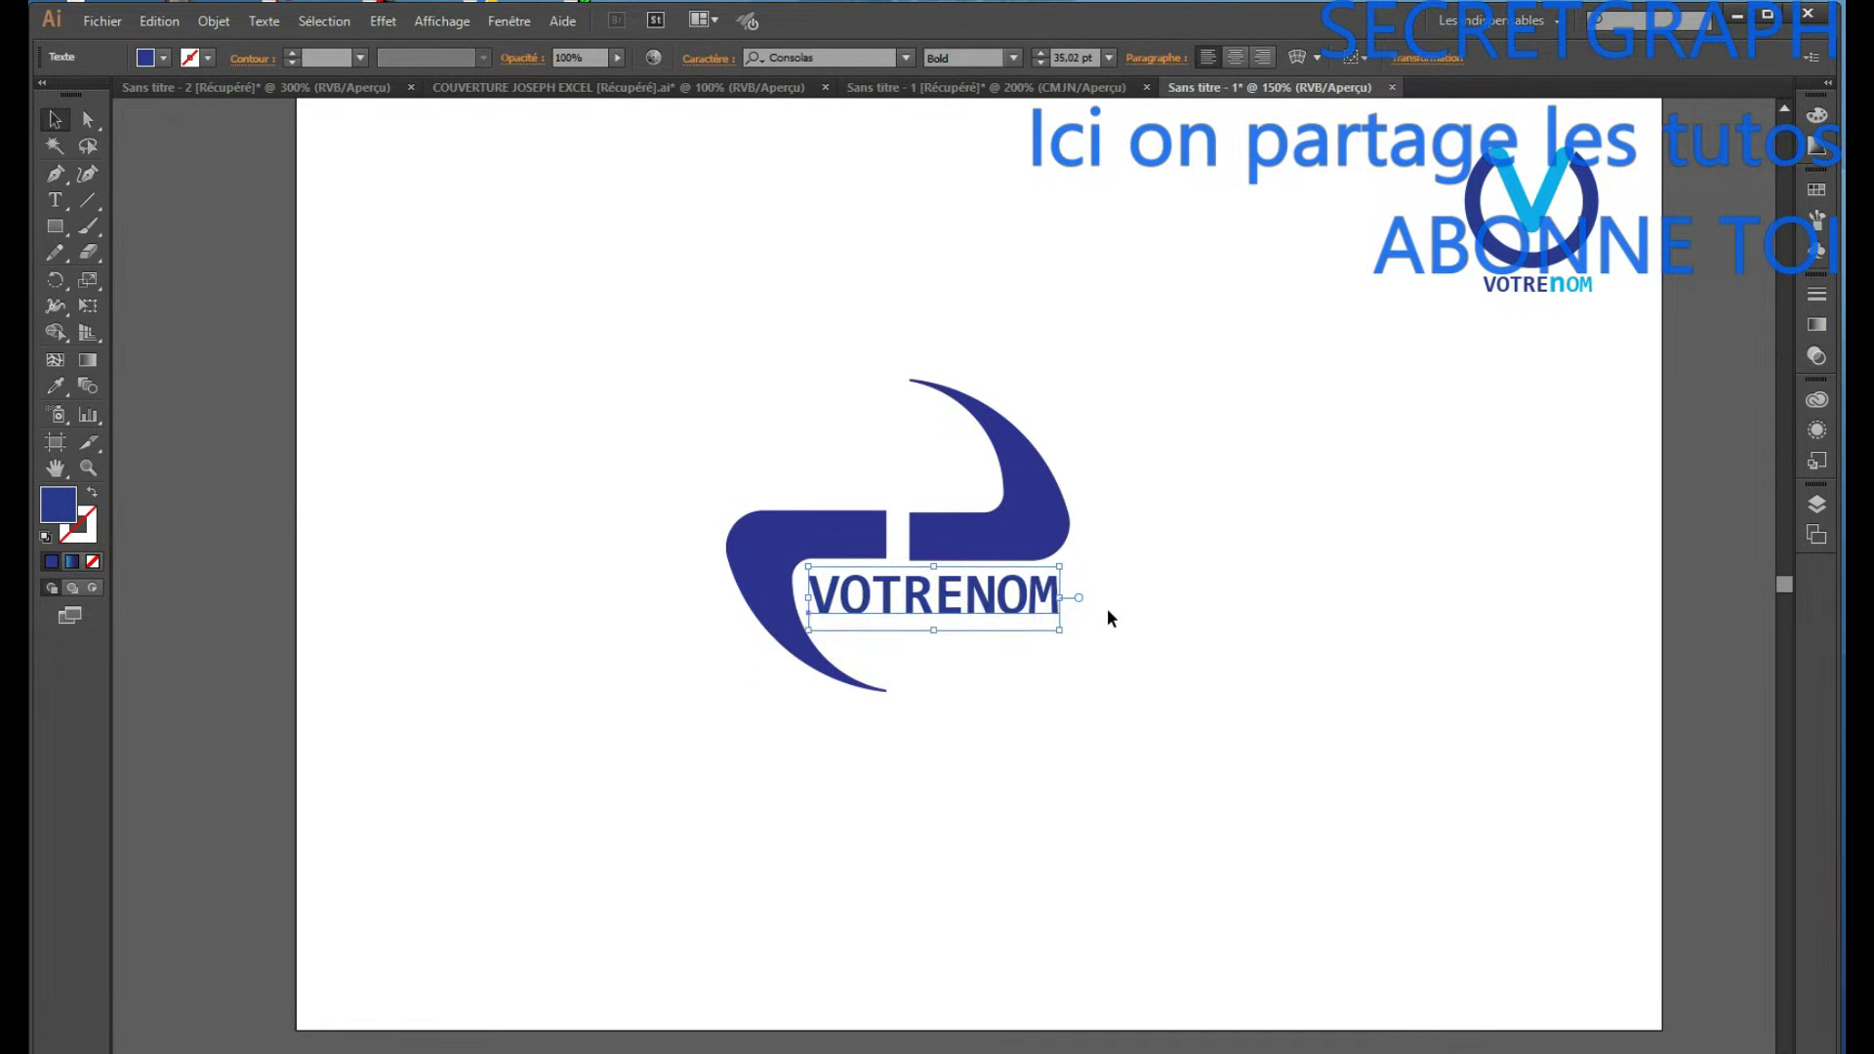
pyautogui.click(1141, 626)
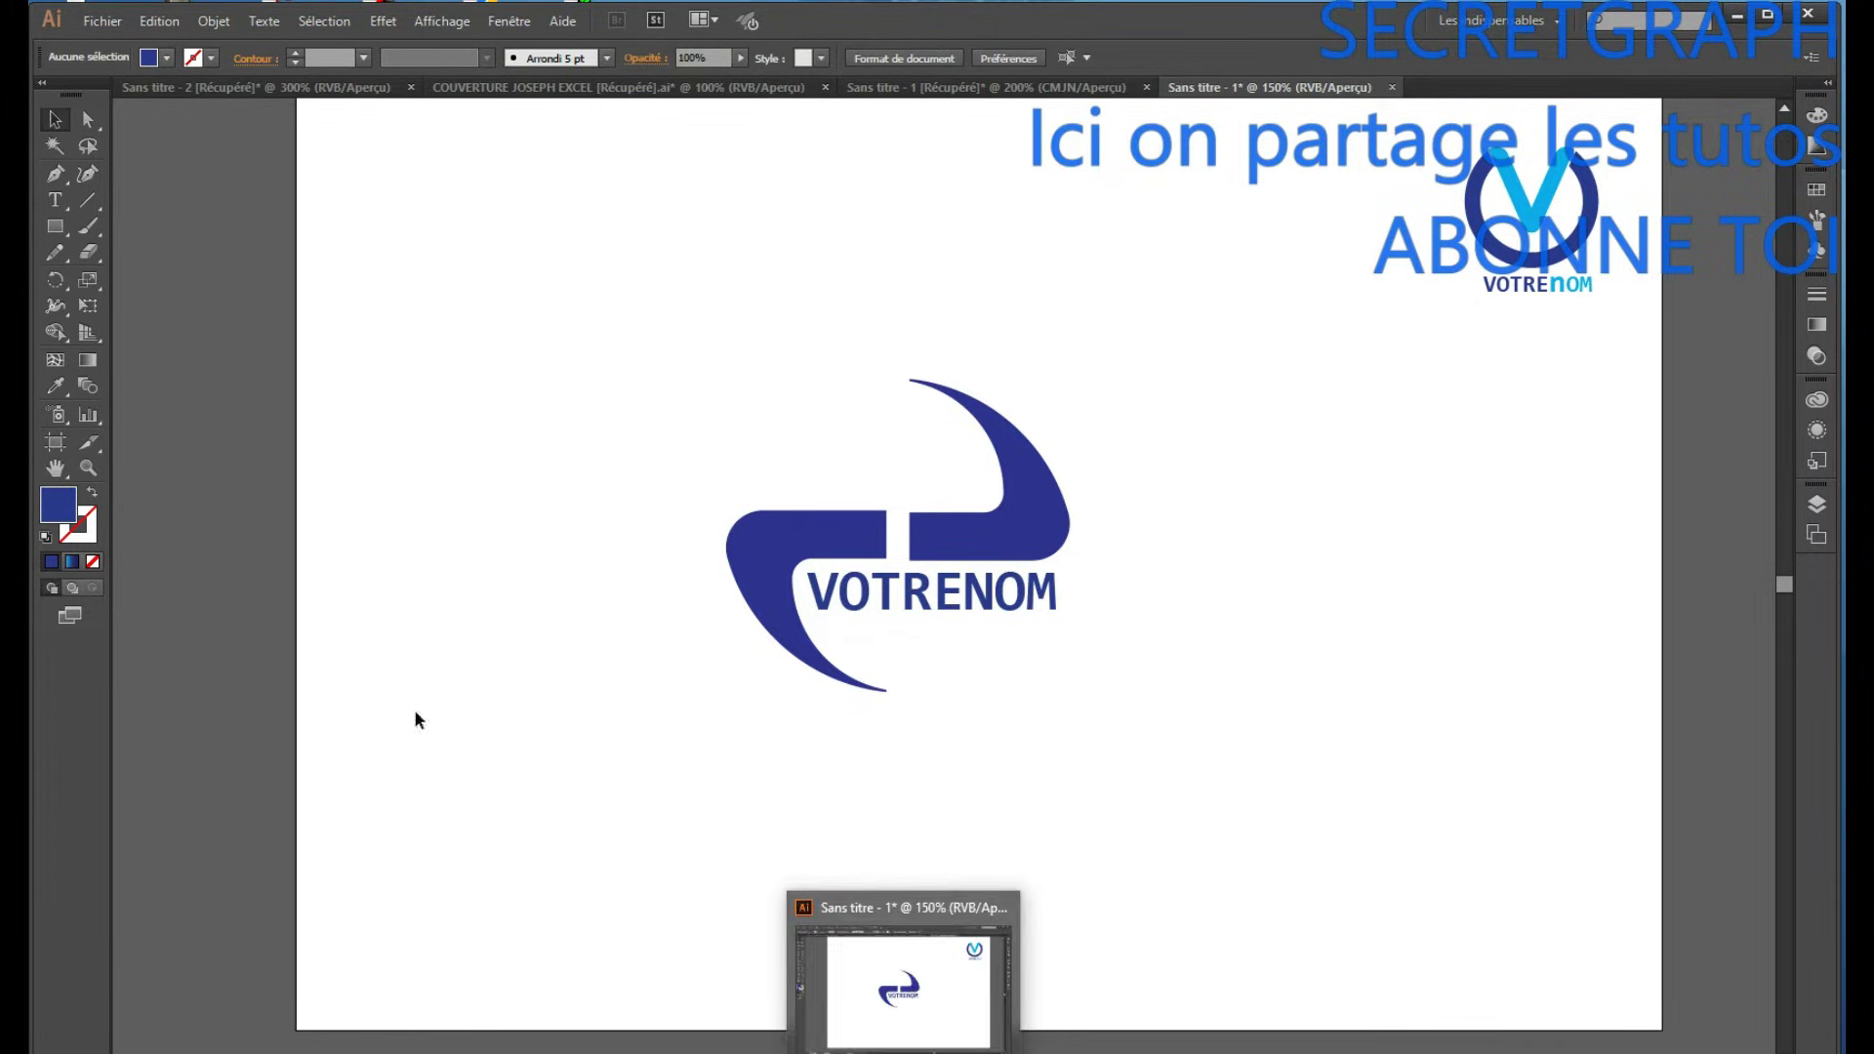
# Add the text SLOGAN below the name VOTRENOM.
pyautogui.click(56, 201)
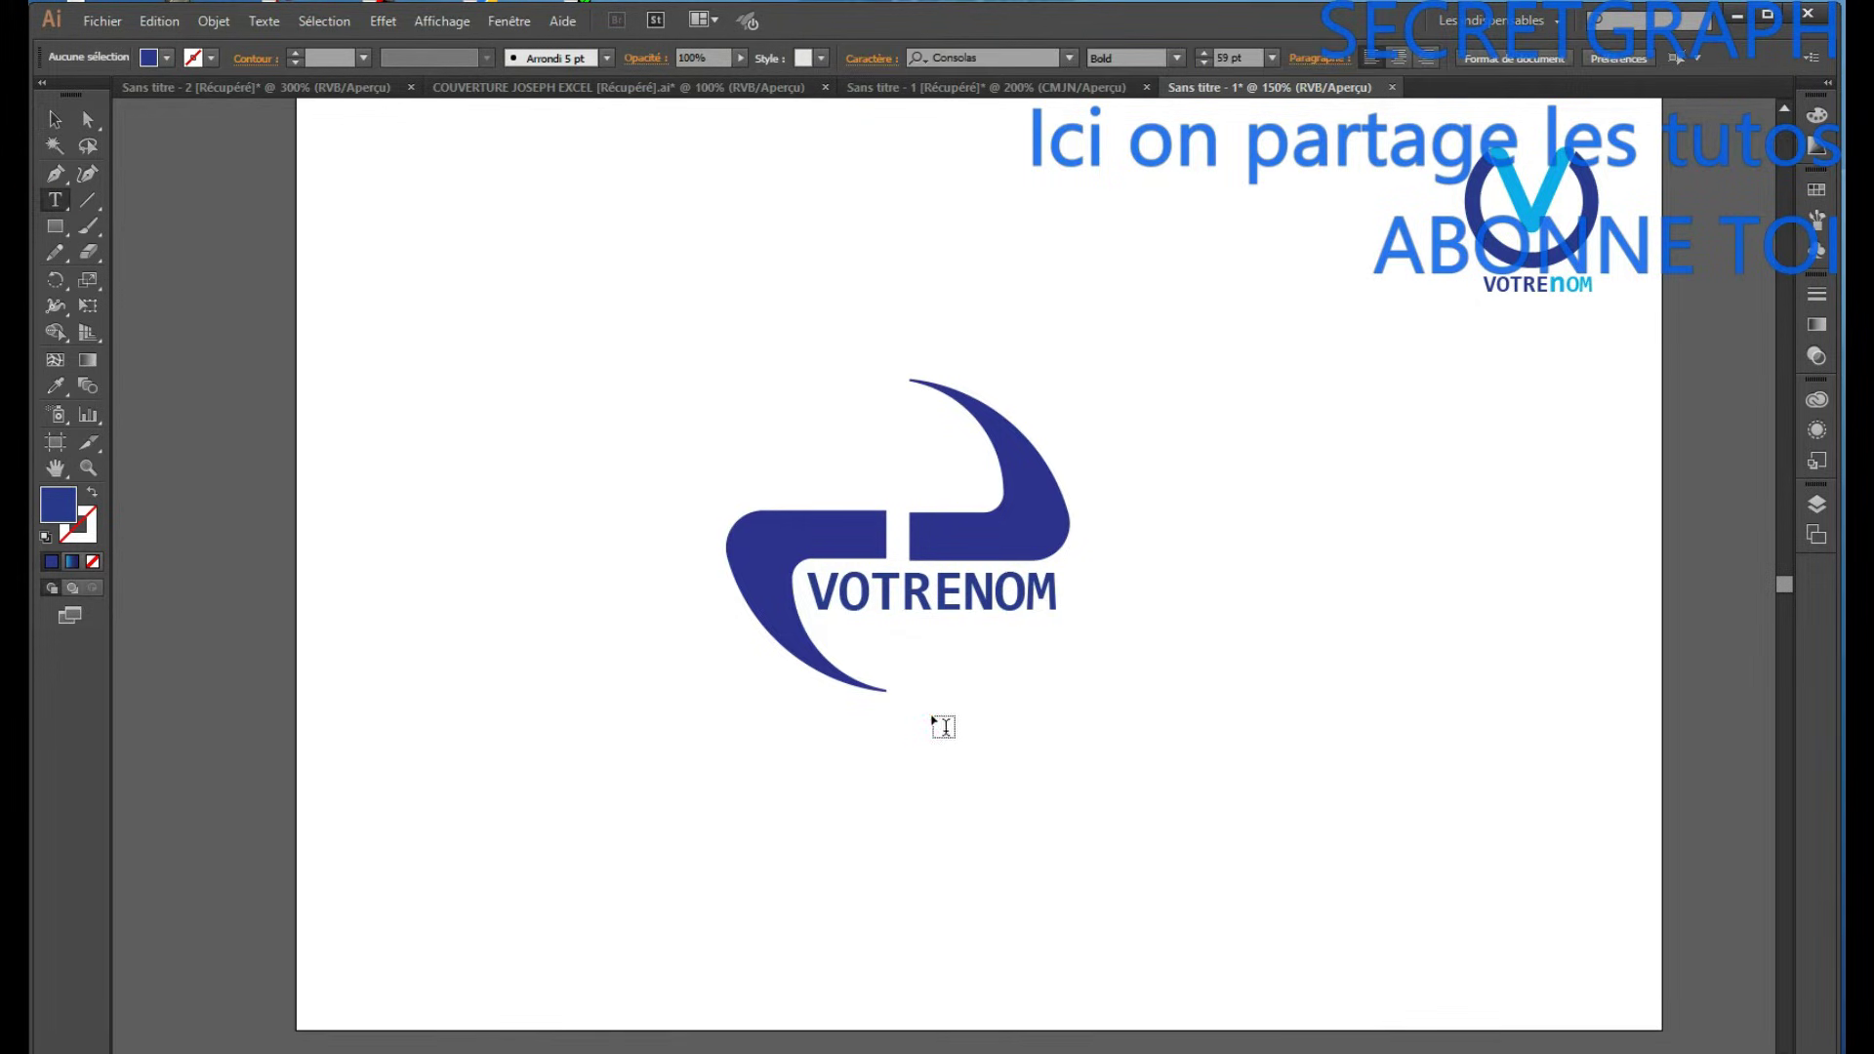
pyautogui.click(979, 701)
pyautogui.write('SLOGAN')
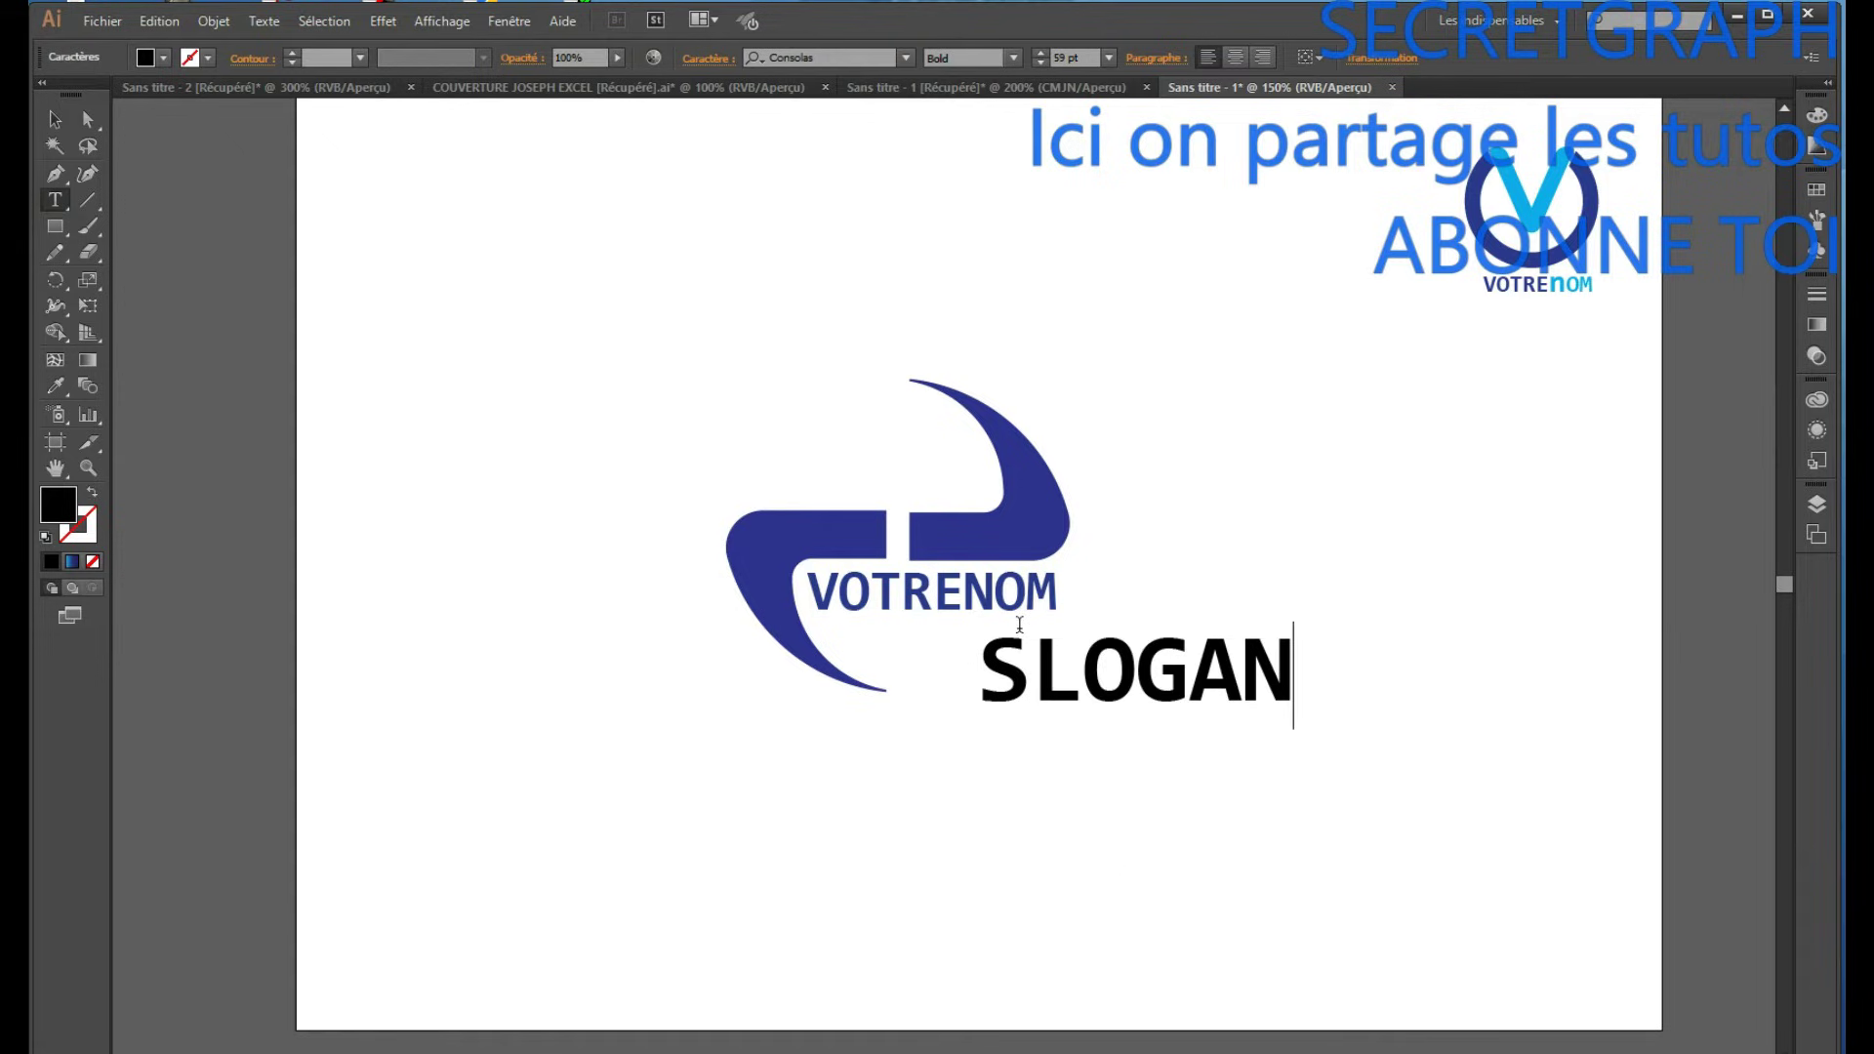
# Colour the word SLOGAN light blue and scale it down to a small line beneath the name.
pyautogui.moveTo(987, 676); pyautogui.dragTo(1377, 703)
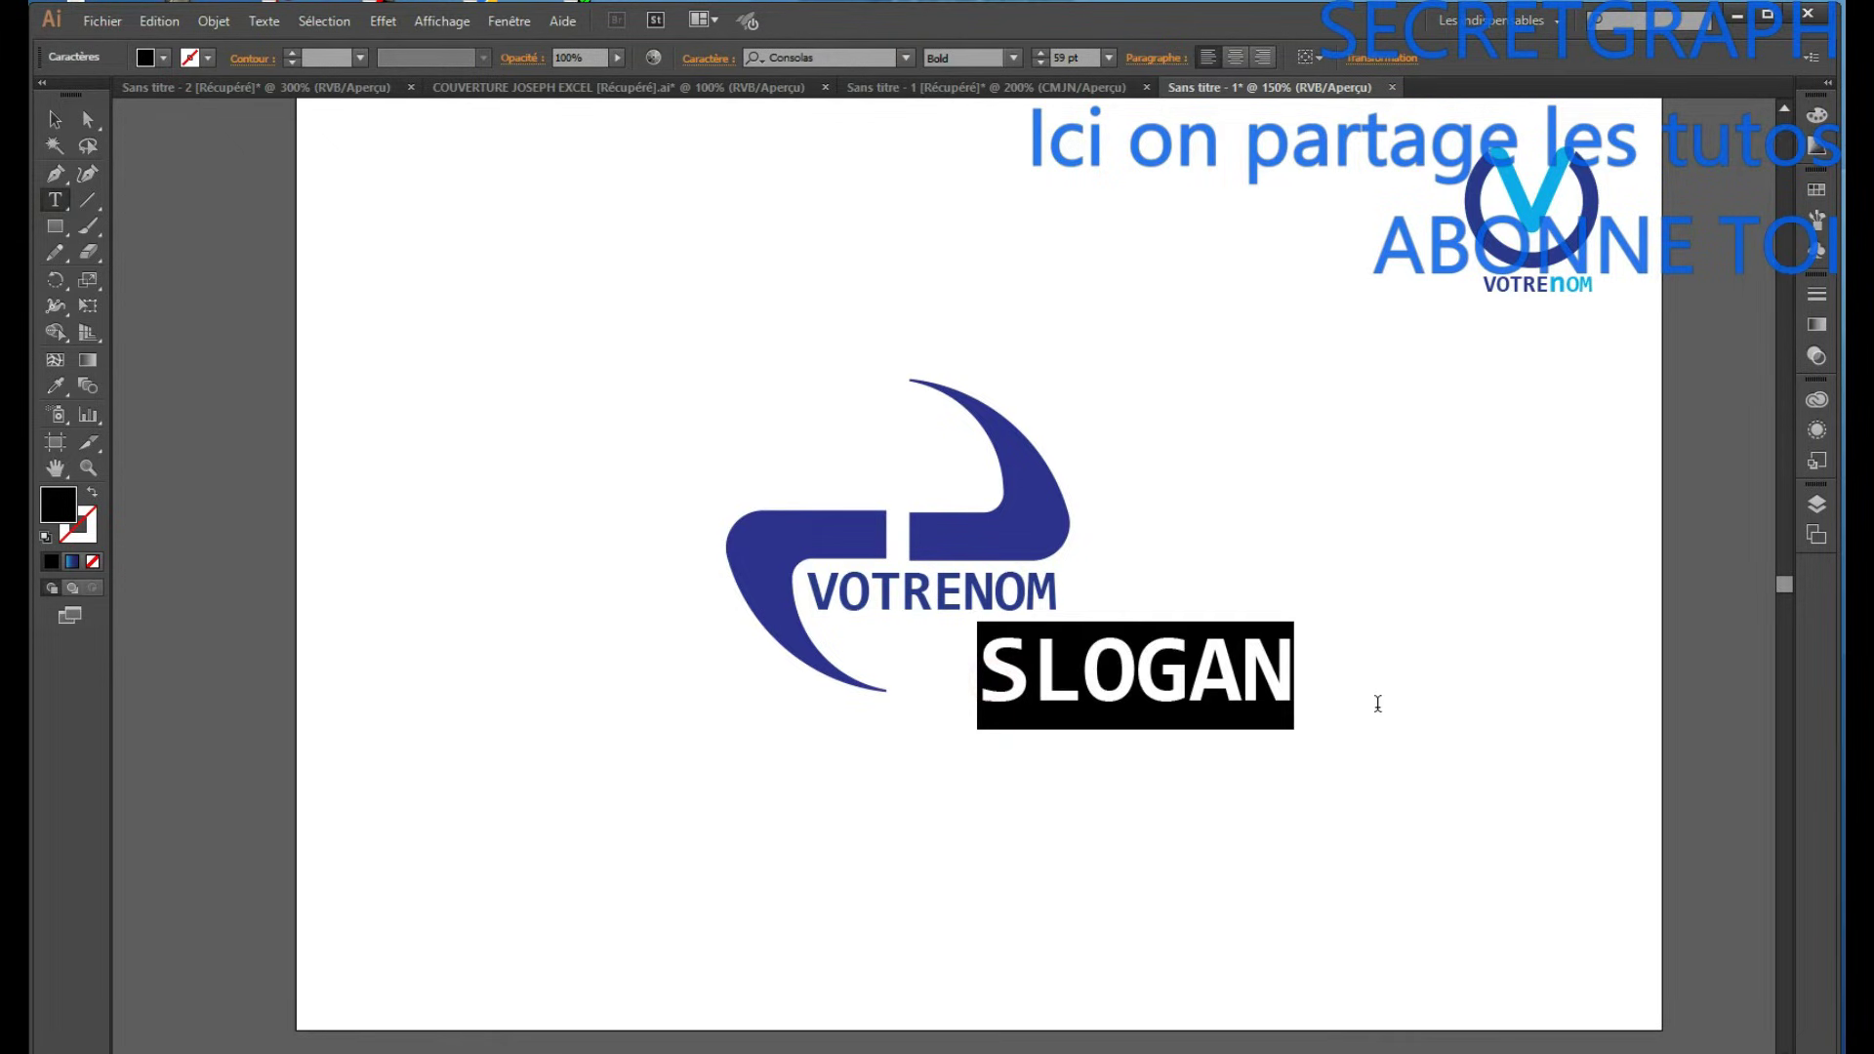
pyautogui.click(165, 58)
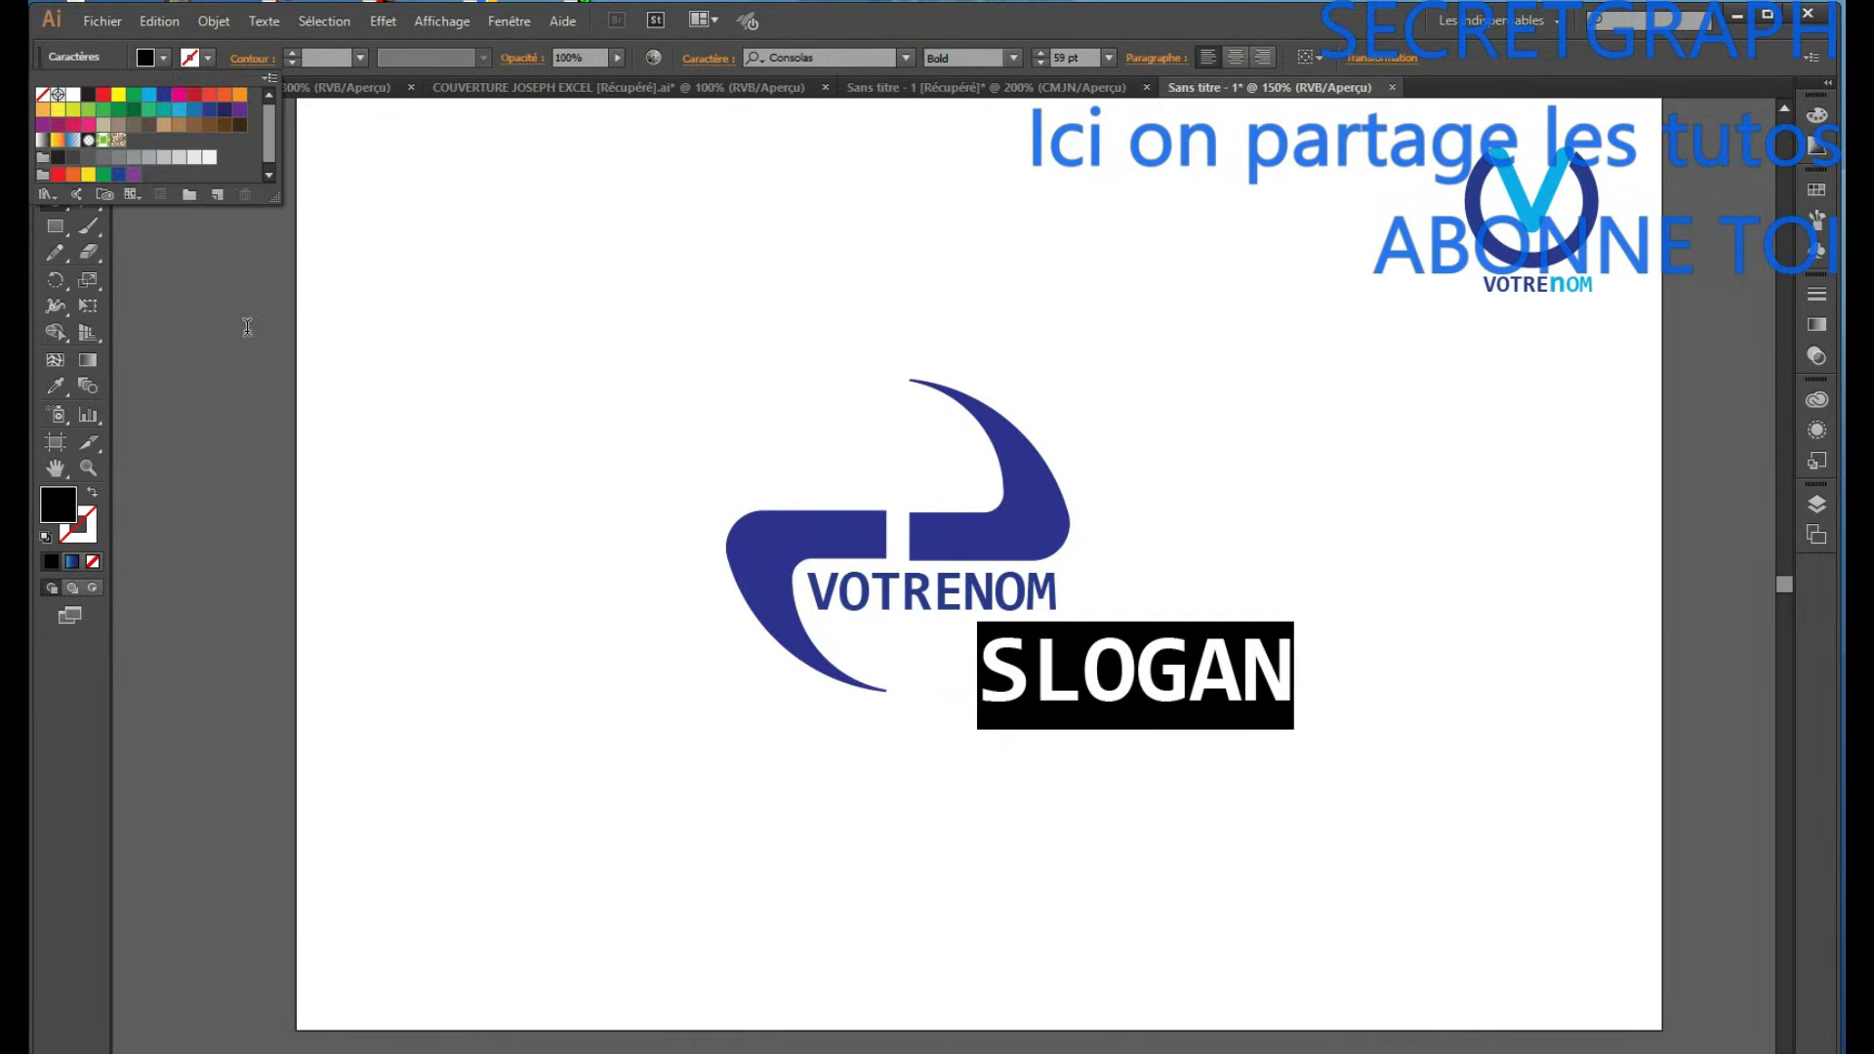
pyautogui.click(154, 104)
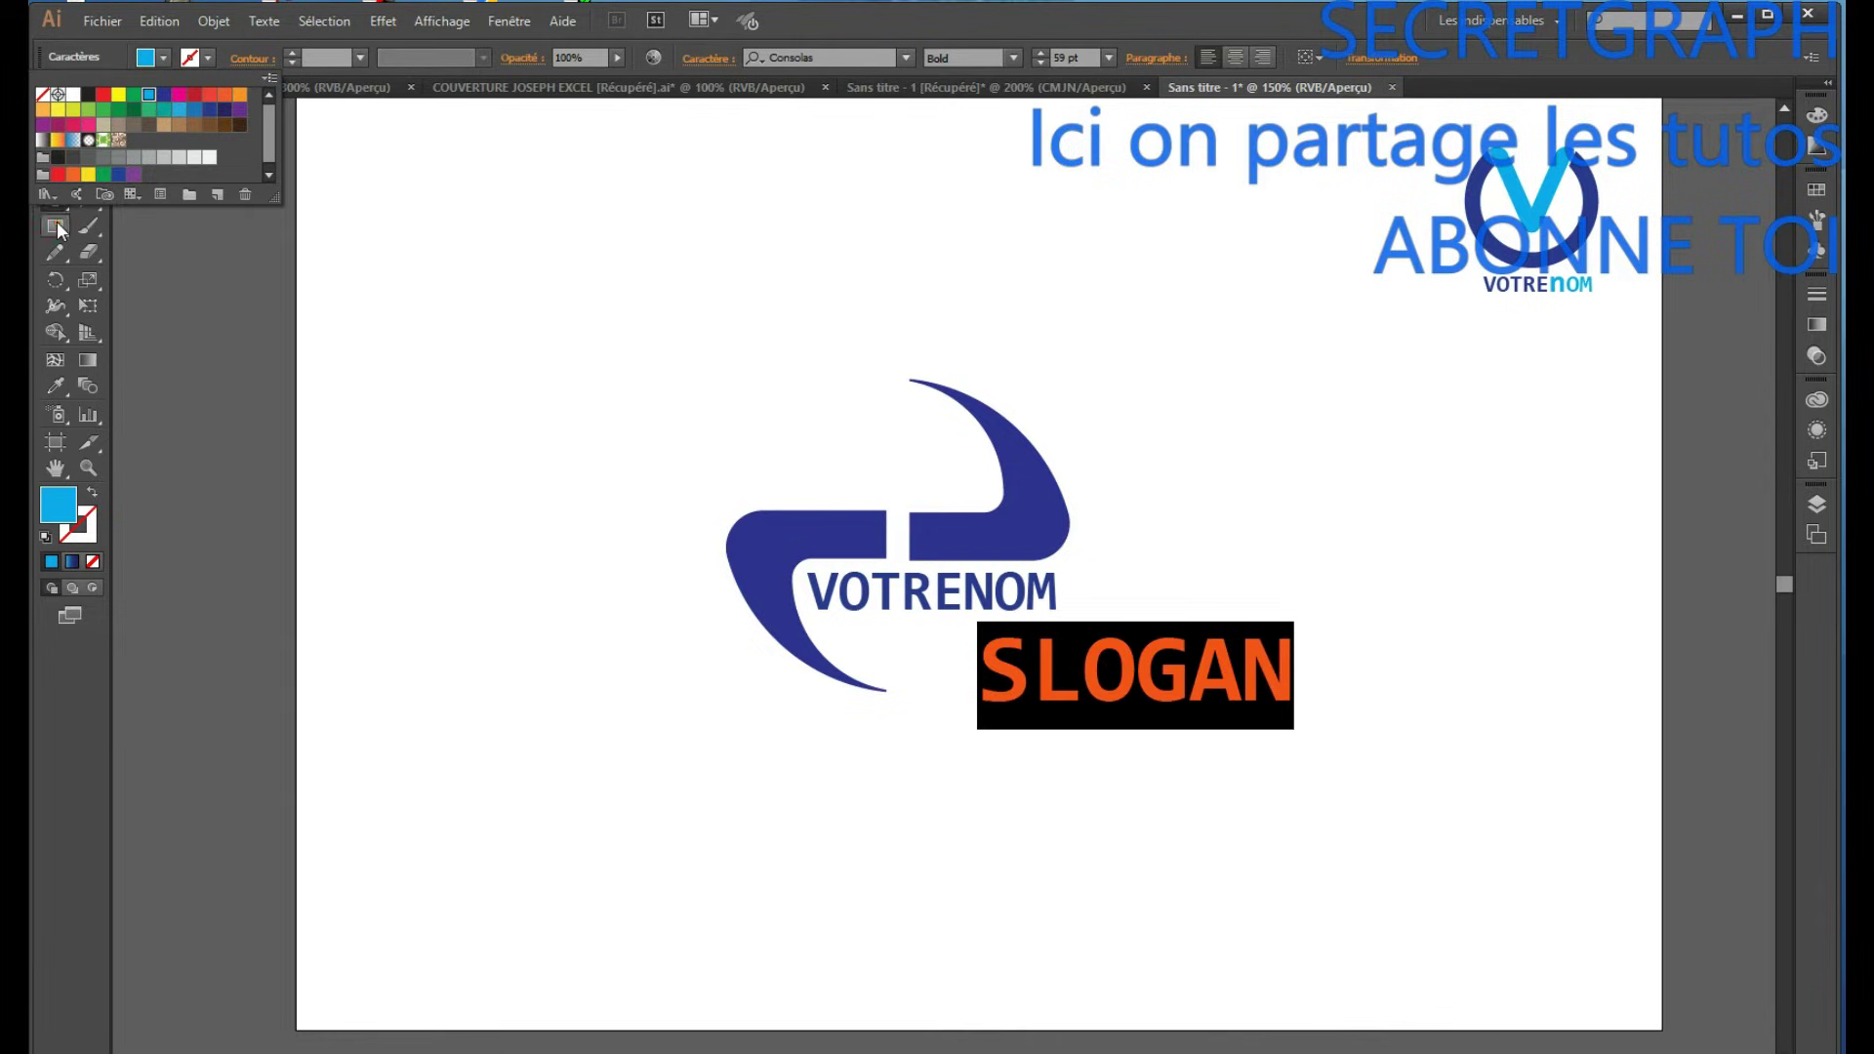
pyautogui.press('Escape')
pyautogui.press('Escape')
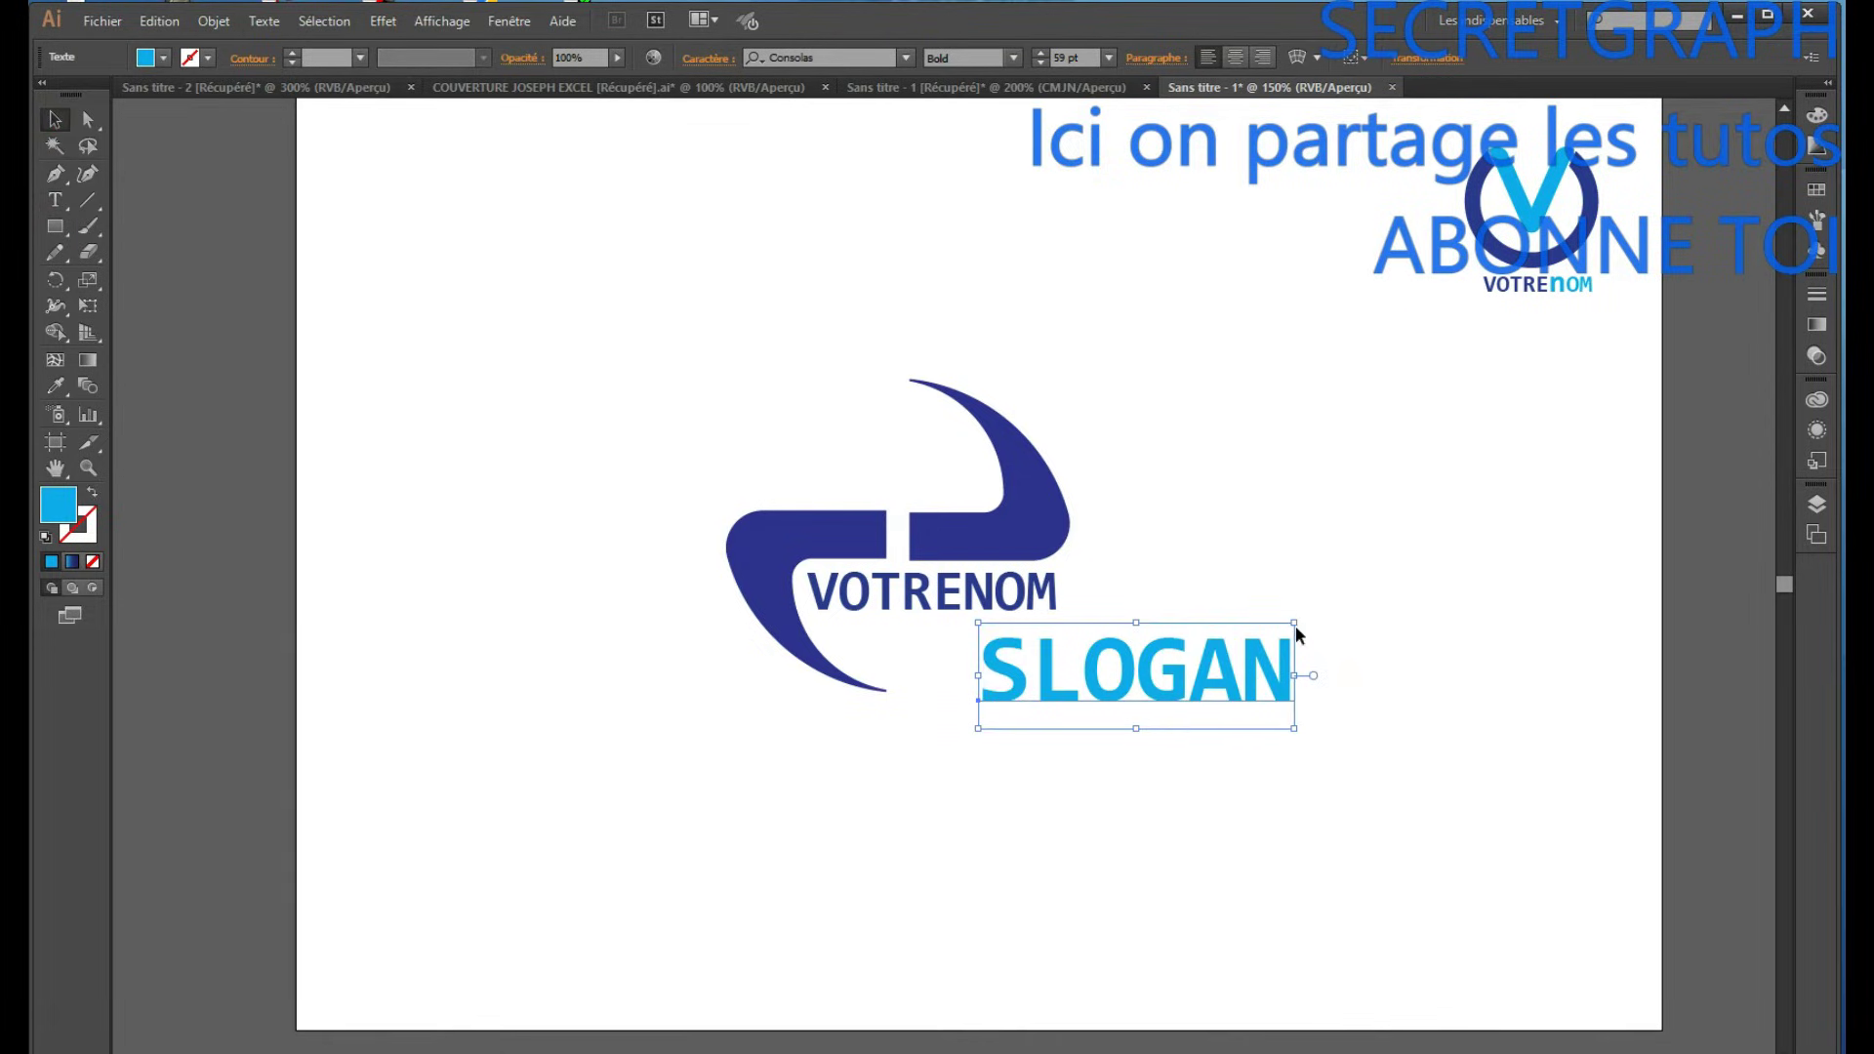
pyautogui.moveTo(1294, 623); pyautogui.dragTo(876, 626)
pyautogui.click(1079, 727)
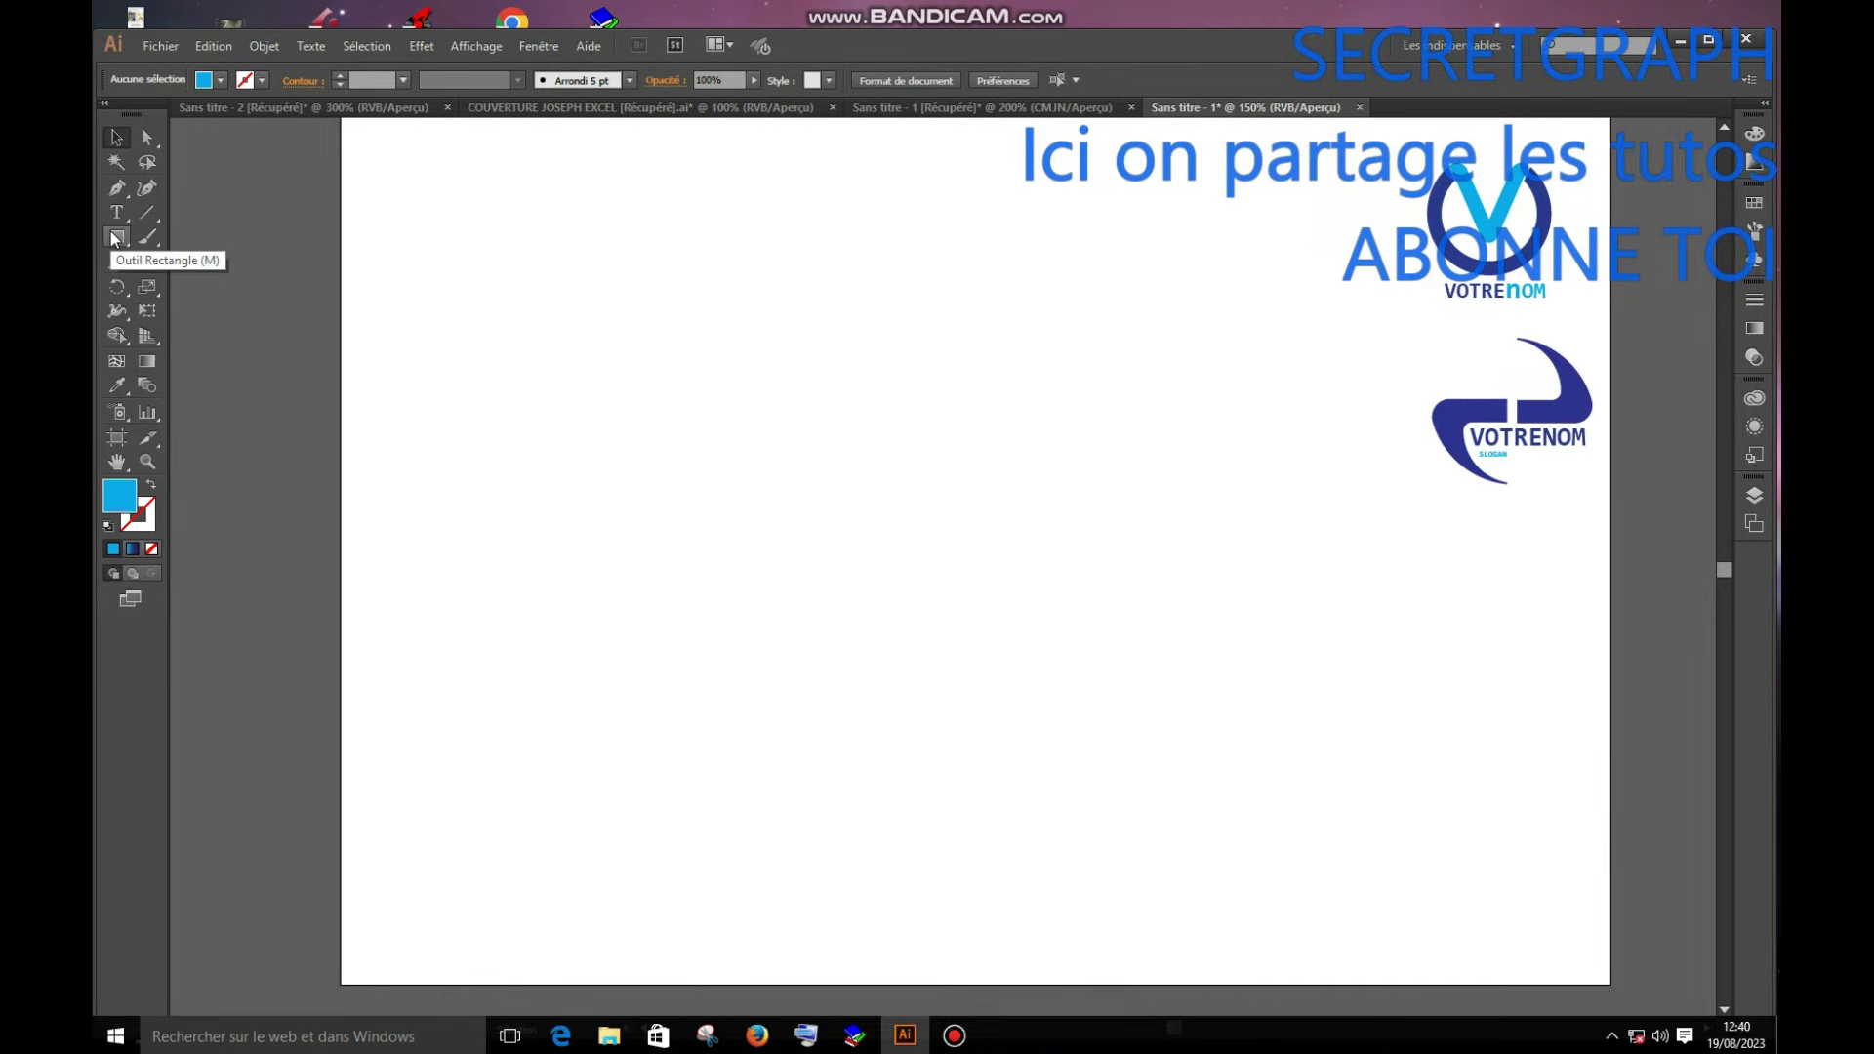
# Draw a circle about 69.6 mm in diameter in the lower middle of the artboard.
pyautogui.moveTo(115, 243); pyautogui.dragTo(196, 283)
pyautogui.moveTo(890, 548); pyautogui.dragTo(1083, 845)
pyautogui.click(116, 138)
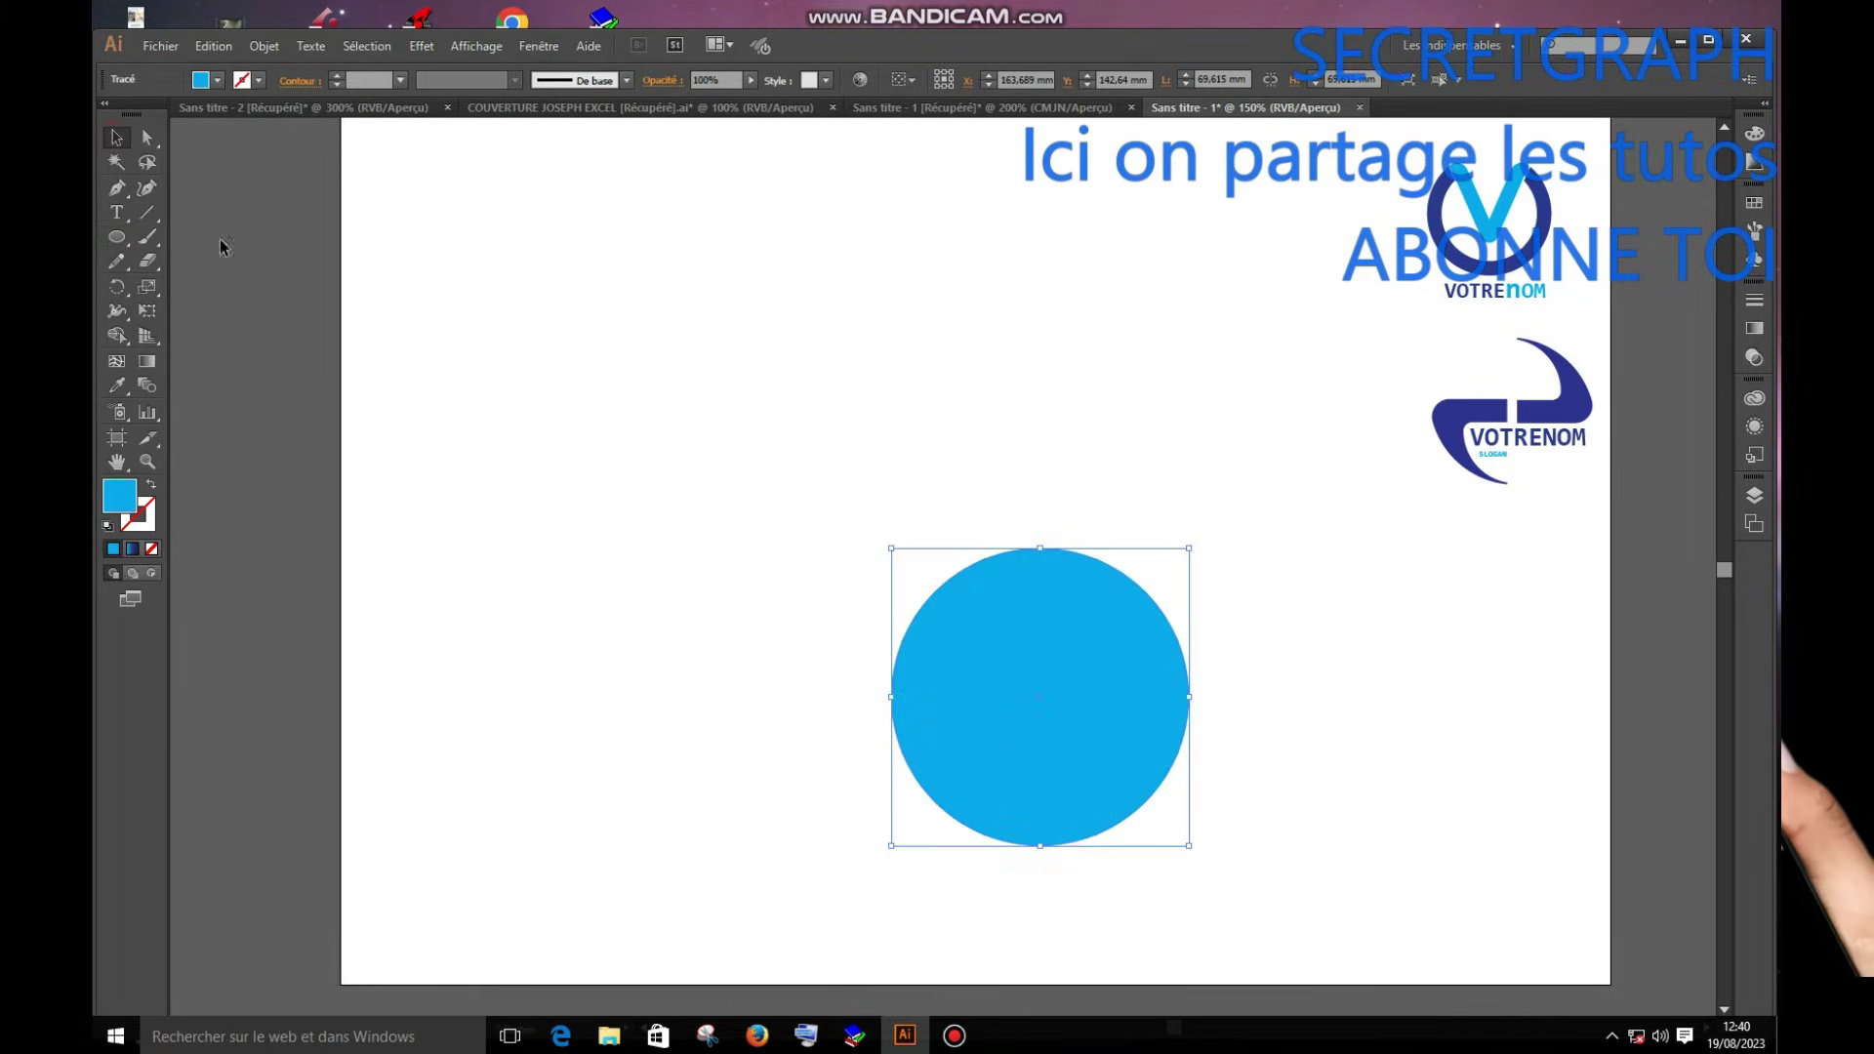
# Give the circle a dark blue 1 pt outline with no fill, and move it up and left into the open upper area.
pyautogui.click(259, 80)
pyautogui.click(205, 129)
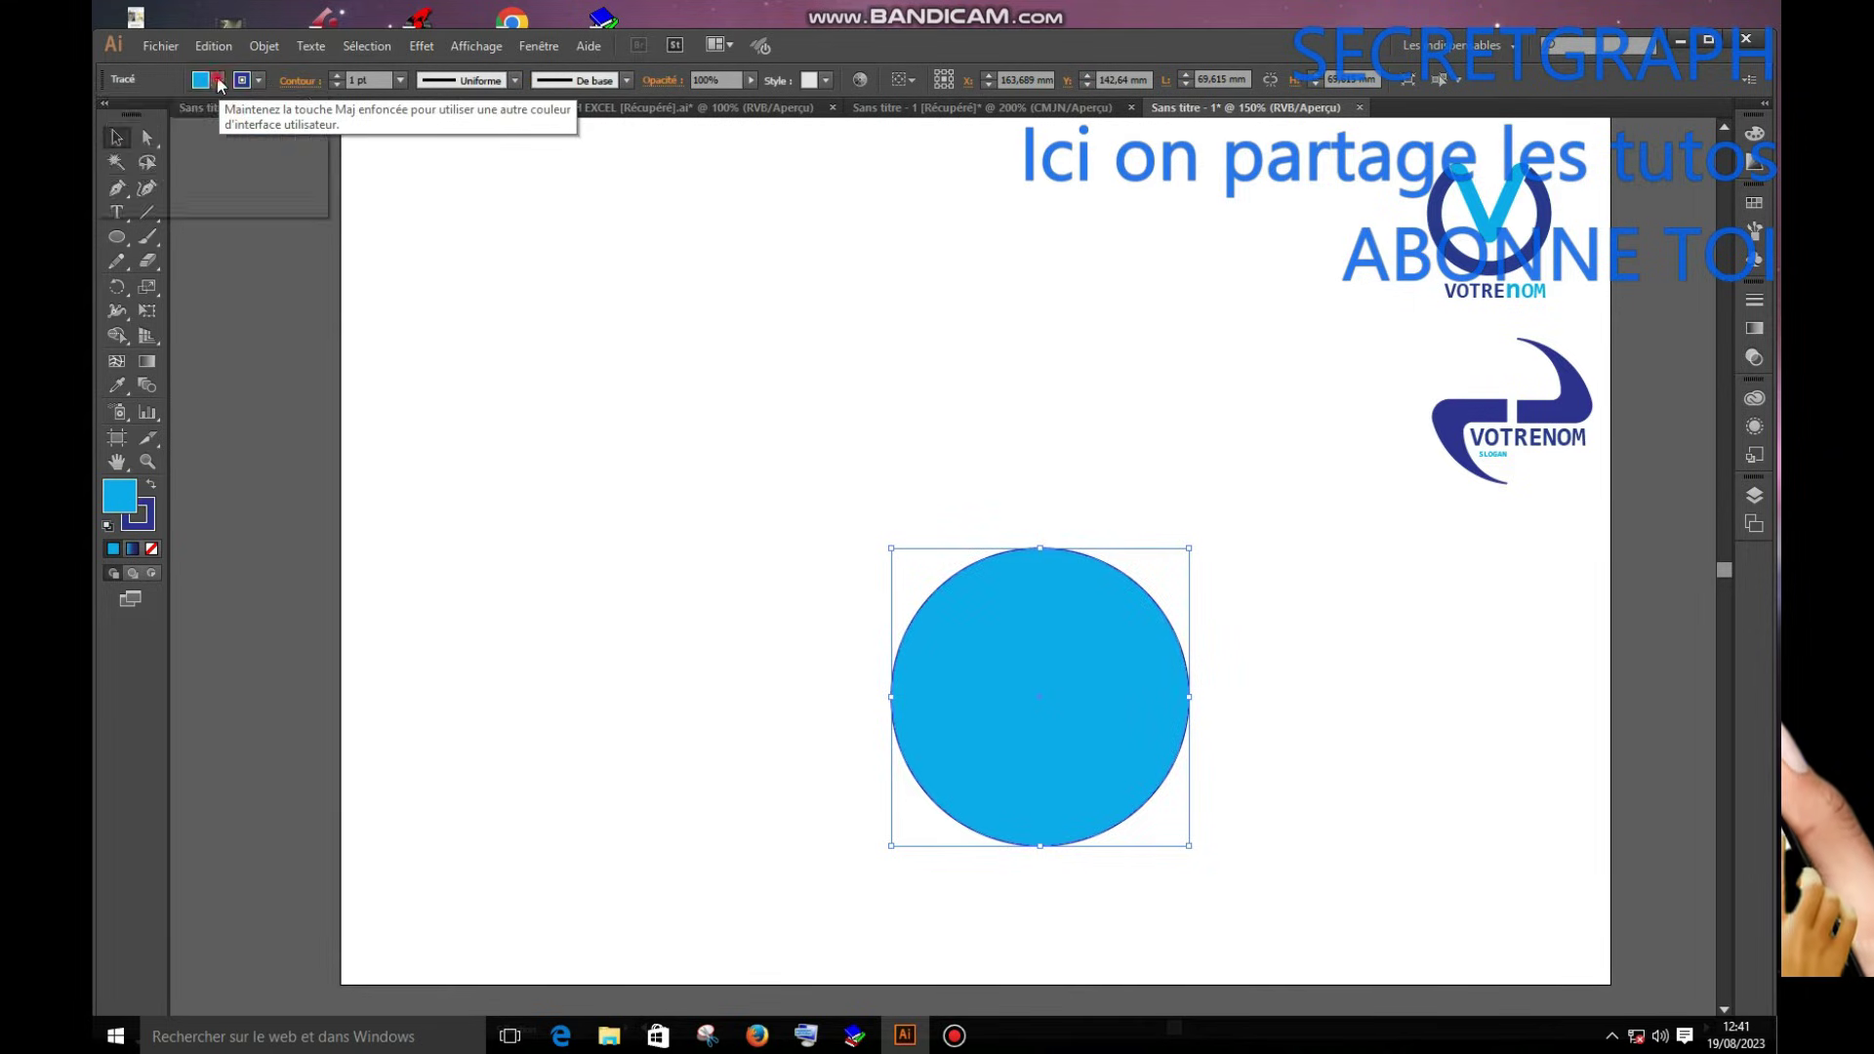
pyautogui.click(217, 80)
pyautogui.click(104, 115)
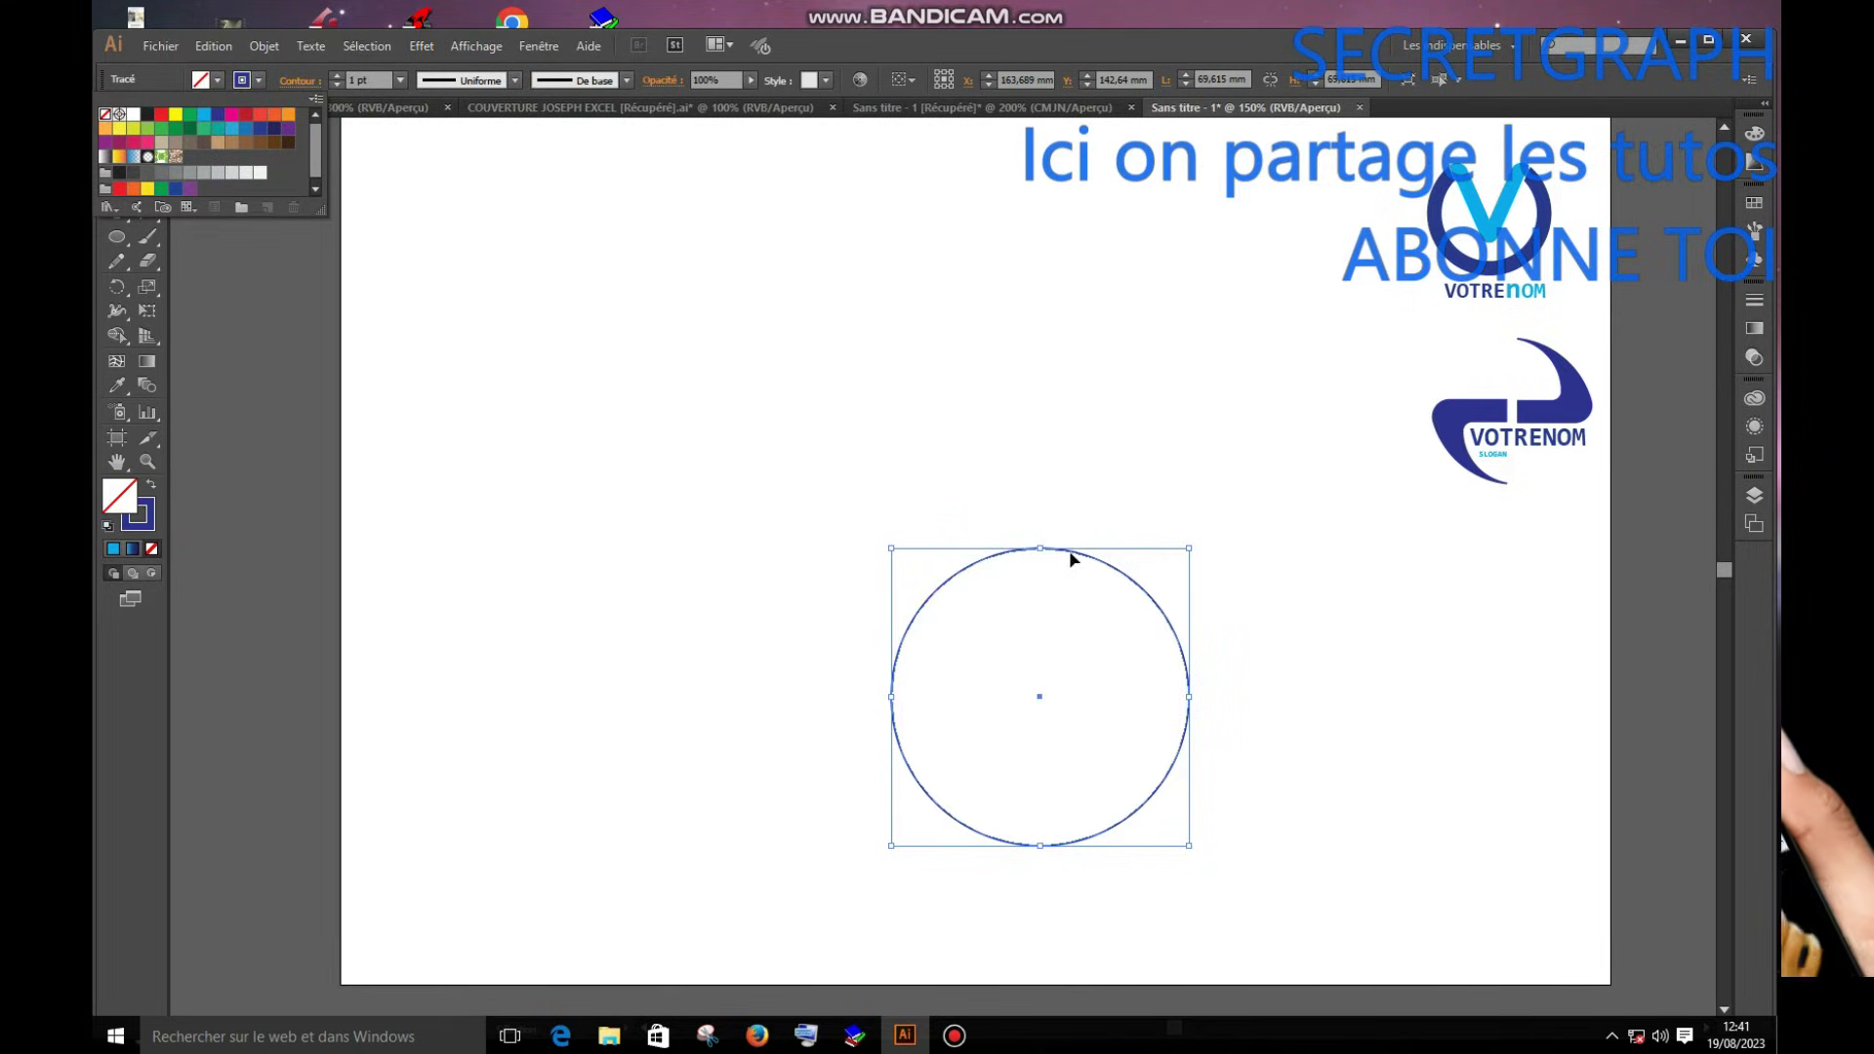
pyautogui.moveTo(1129, 582); pyautogui.dragTo(895, 299)
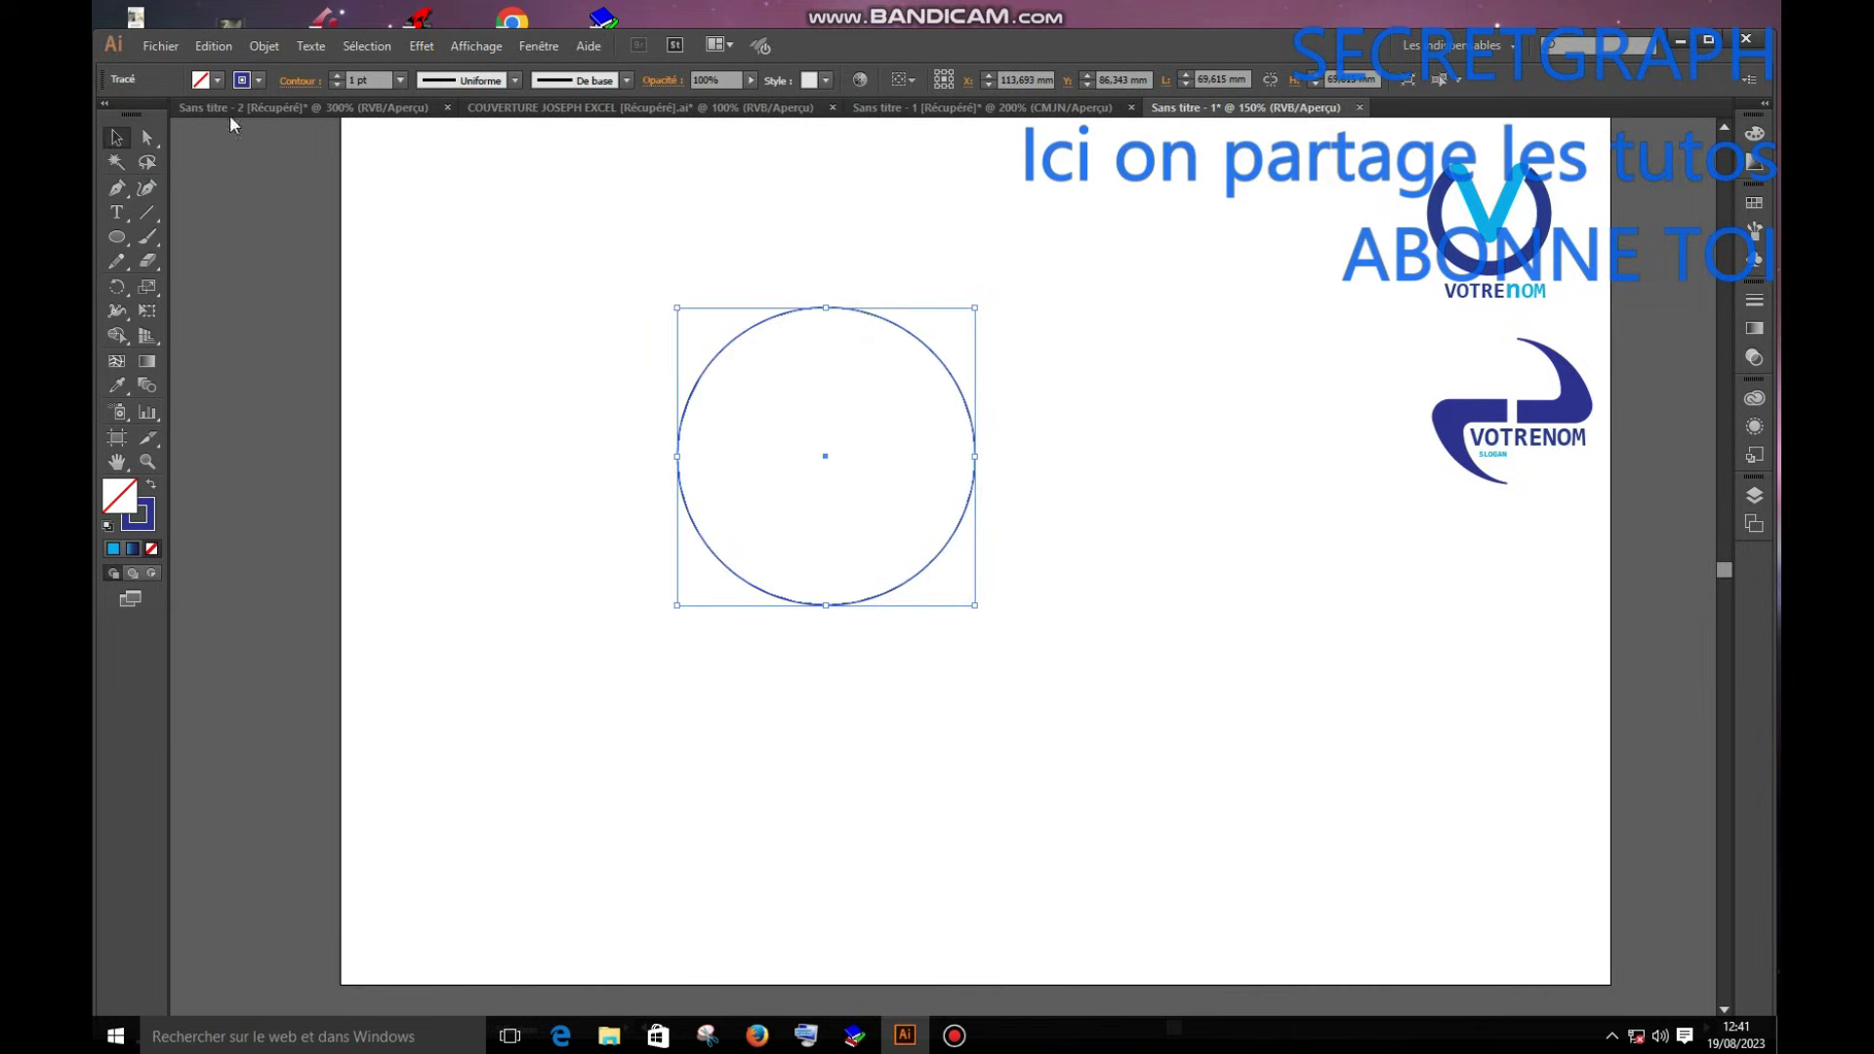
# Paste two copies of the circle in front, scaled about the same centre to about 56.7 mm and 38.4 mm in diameter.
pyautogui.click(213, 45)
pyautogui.click(237, 139)
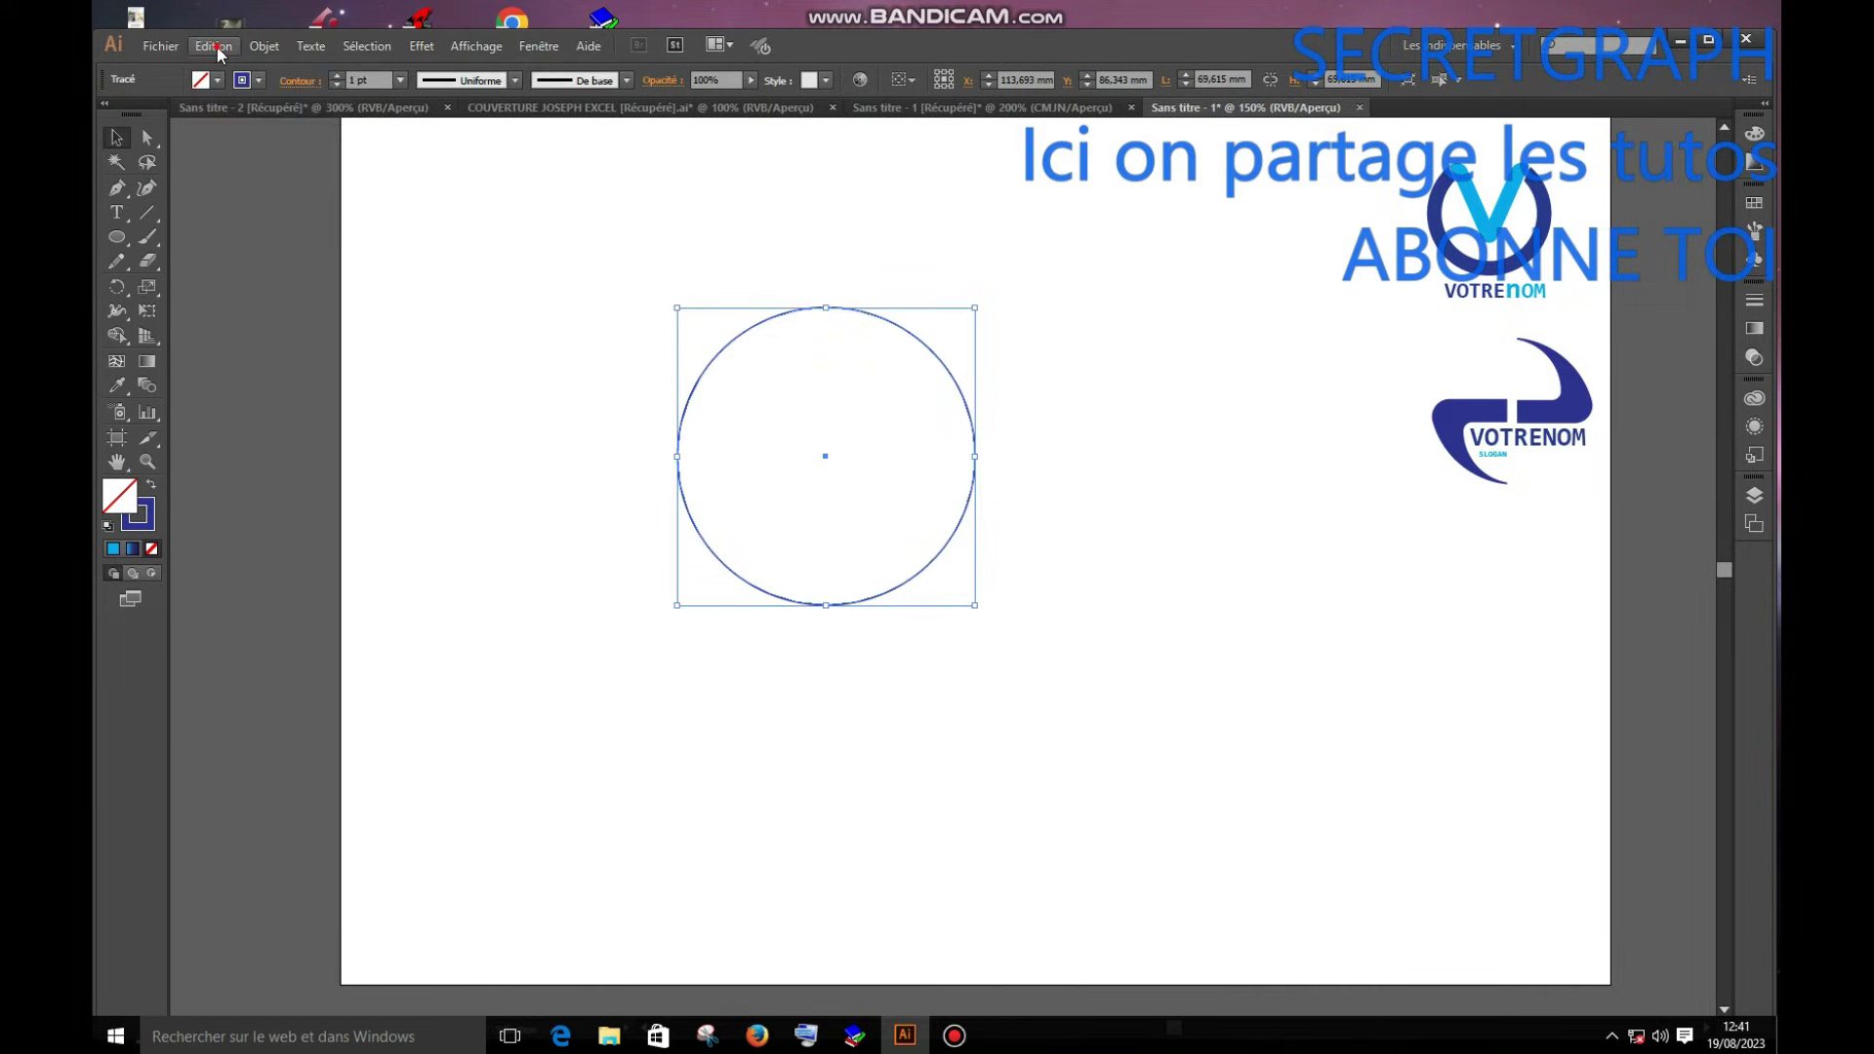
pyautogui.click(218, 50)
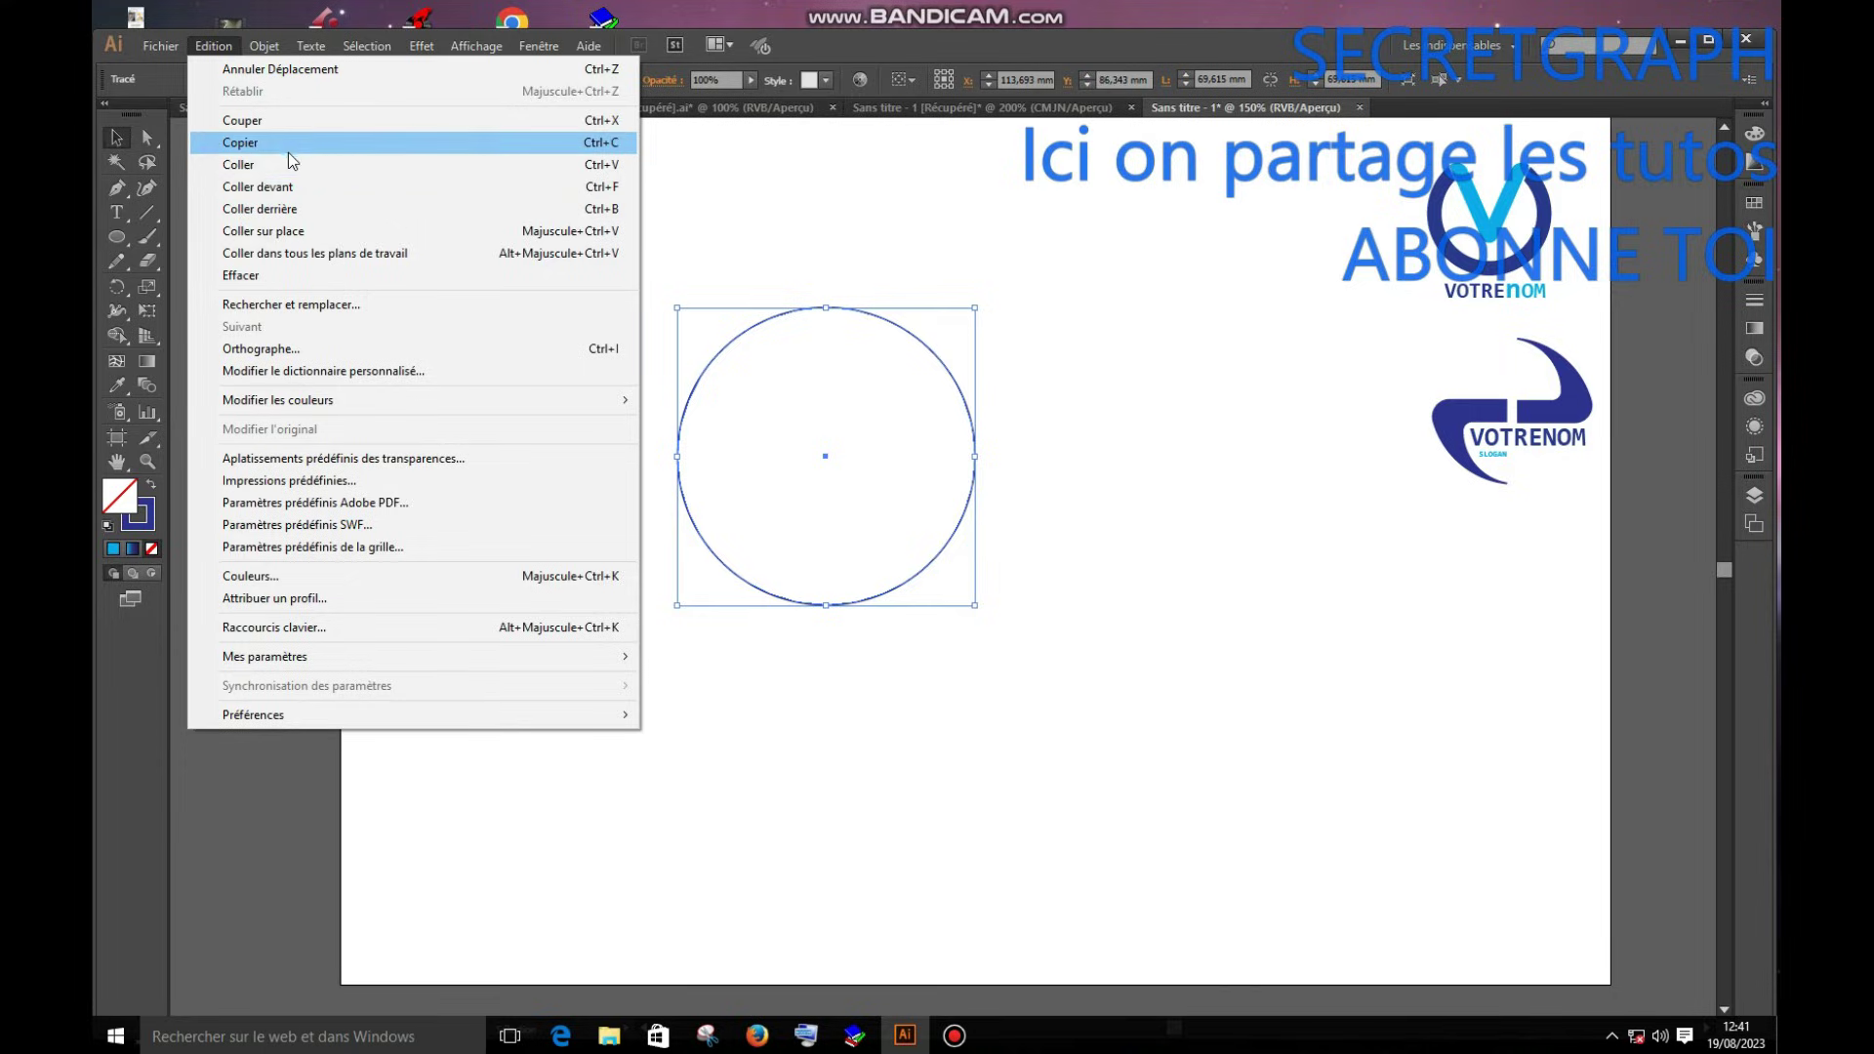
pyautogui.click(286, 187)
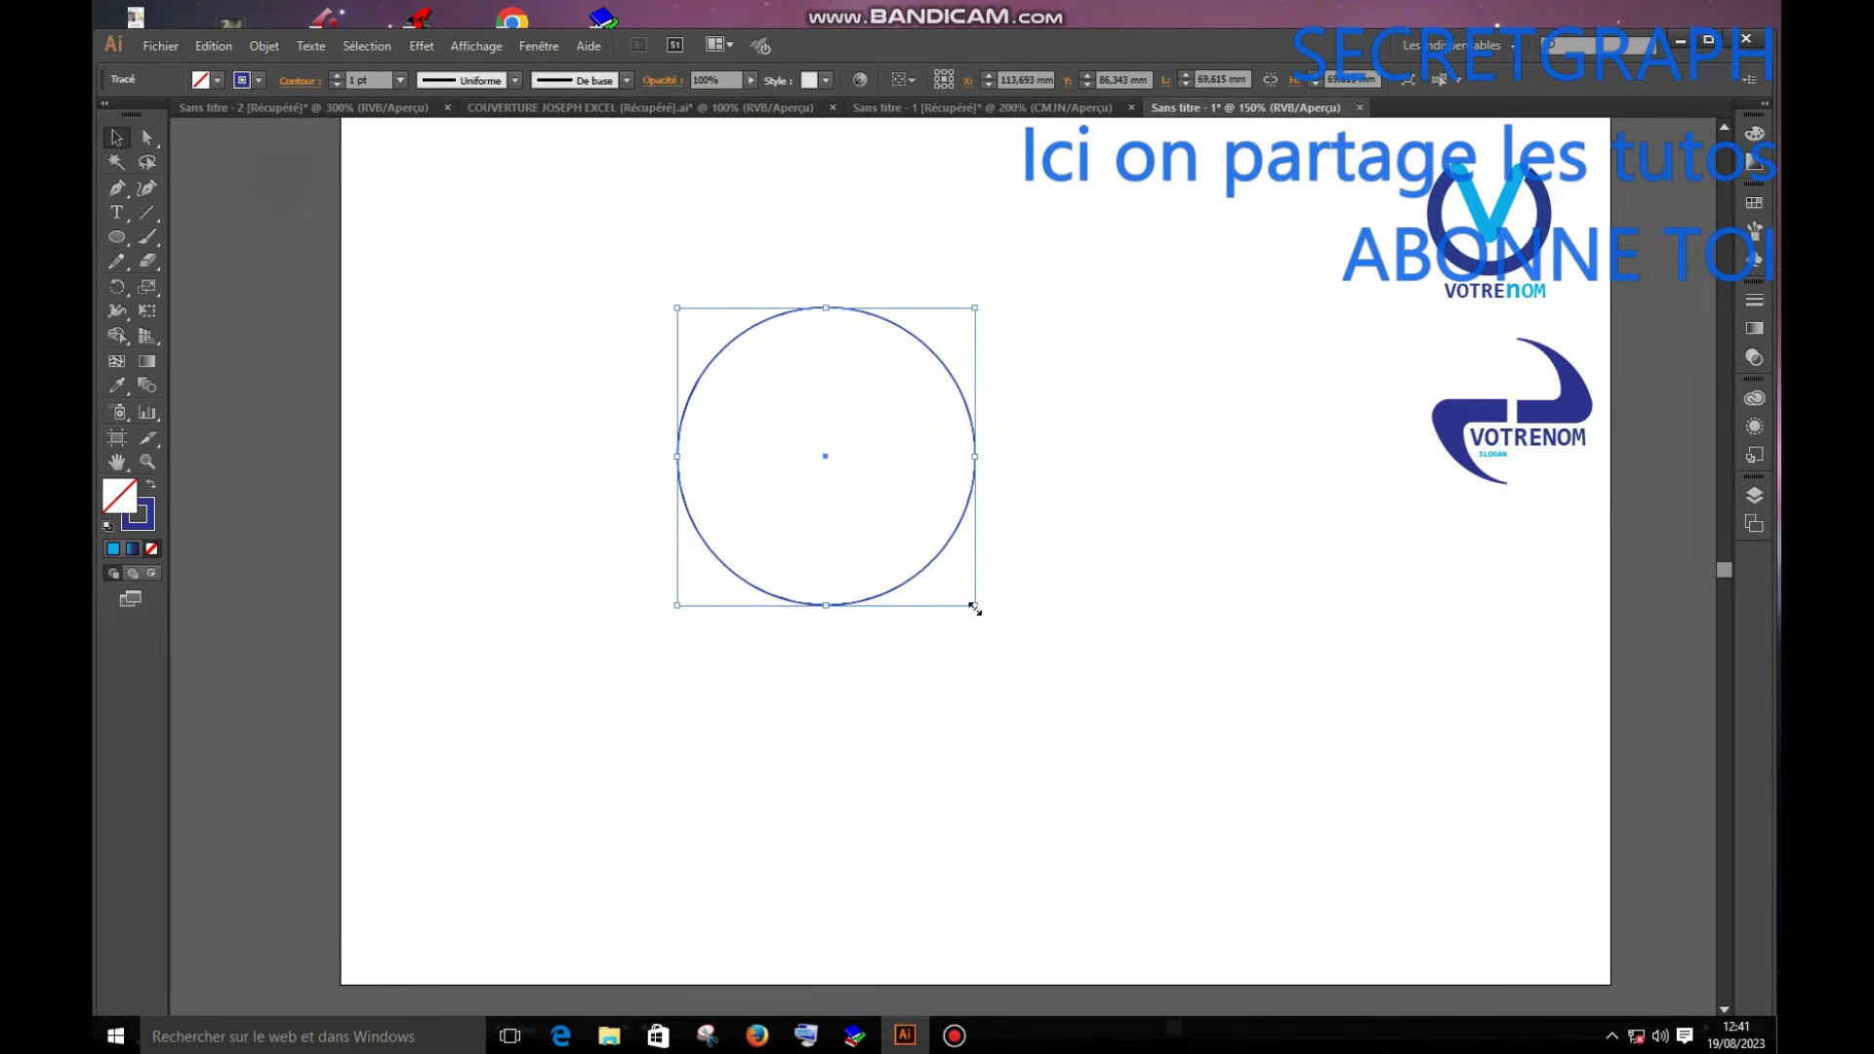
pyautogui.moveTo(974, 607)
pyautogui.mouseDown()
pyautogui.moveTo(937, 560)
pyautogui.moveTo(949, 581)
pyautogui.mouseUp()
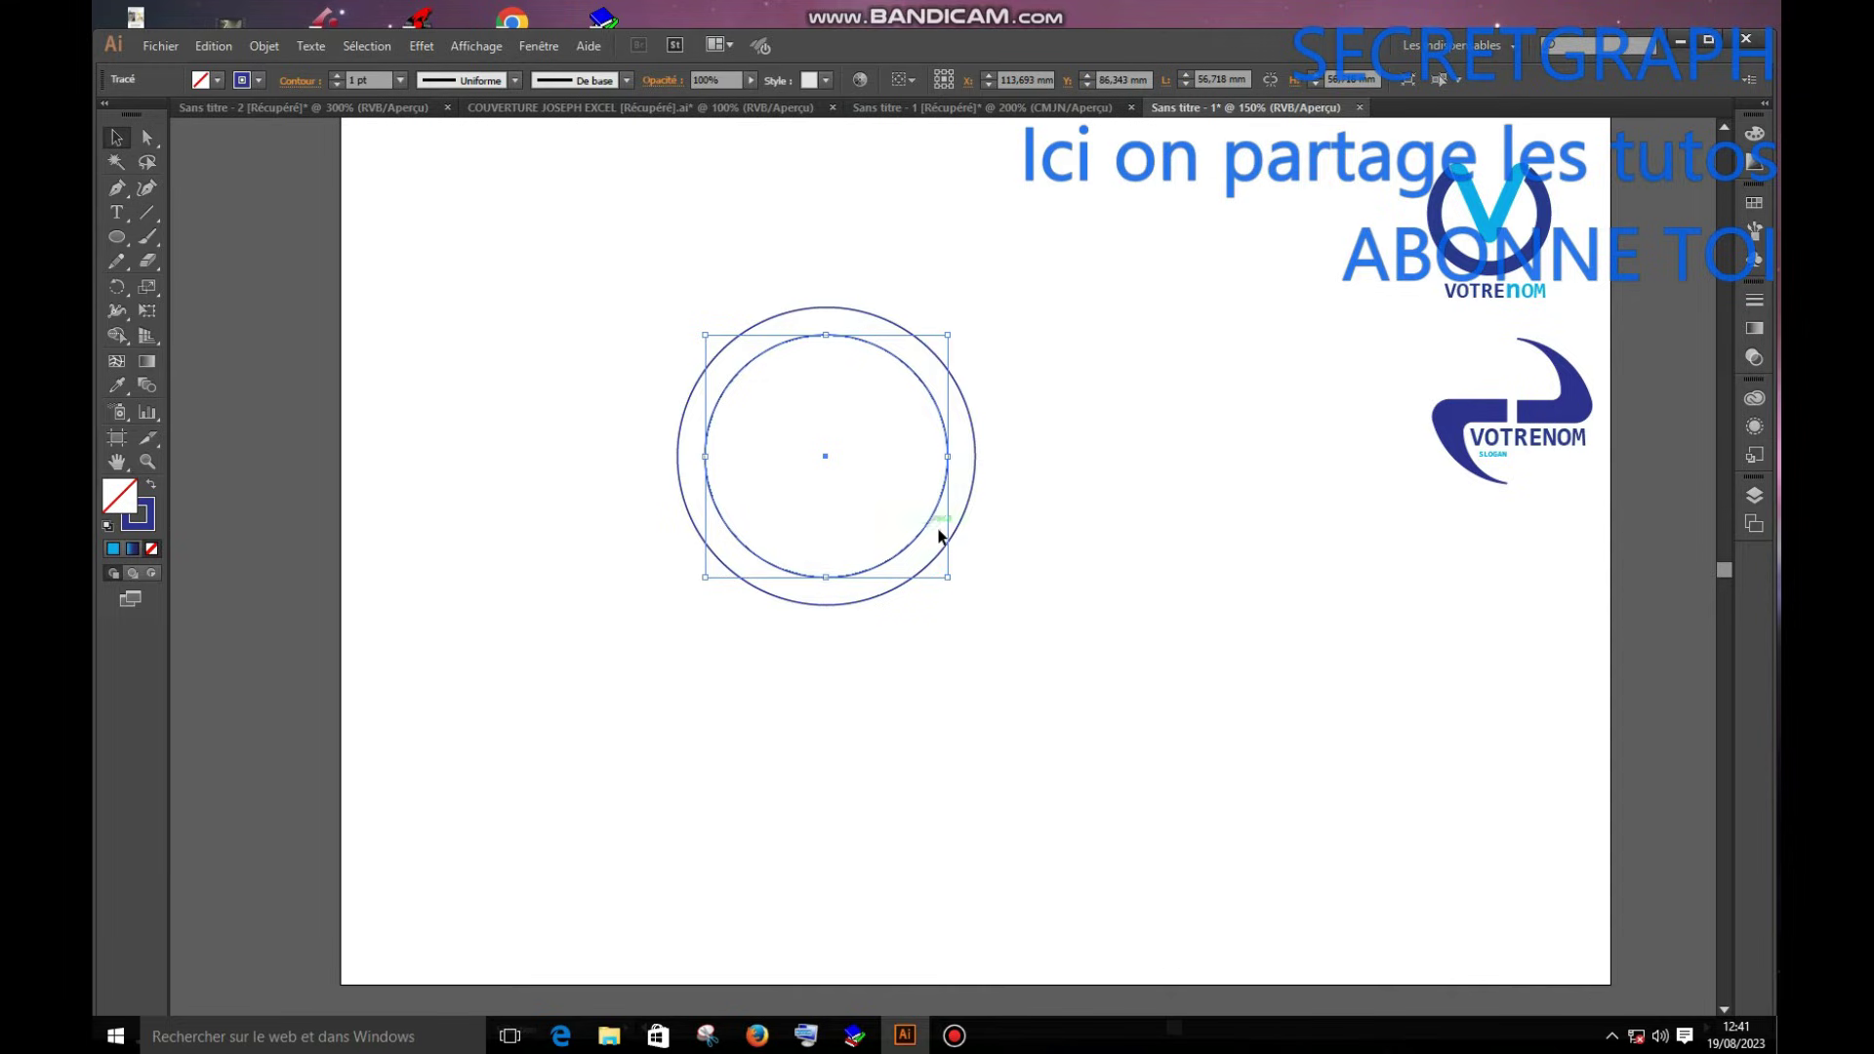
pyautogui.hotkey('ctrl', 'shift', 'b')
pyautogui.hotkey('ctrl', 'shift', 'b')
pyautogui.moveTo(948, 577); pyautogui.dragTo(918, 541)
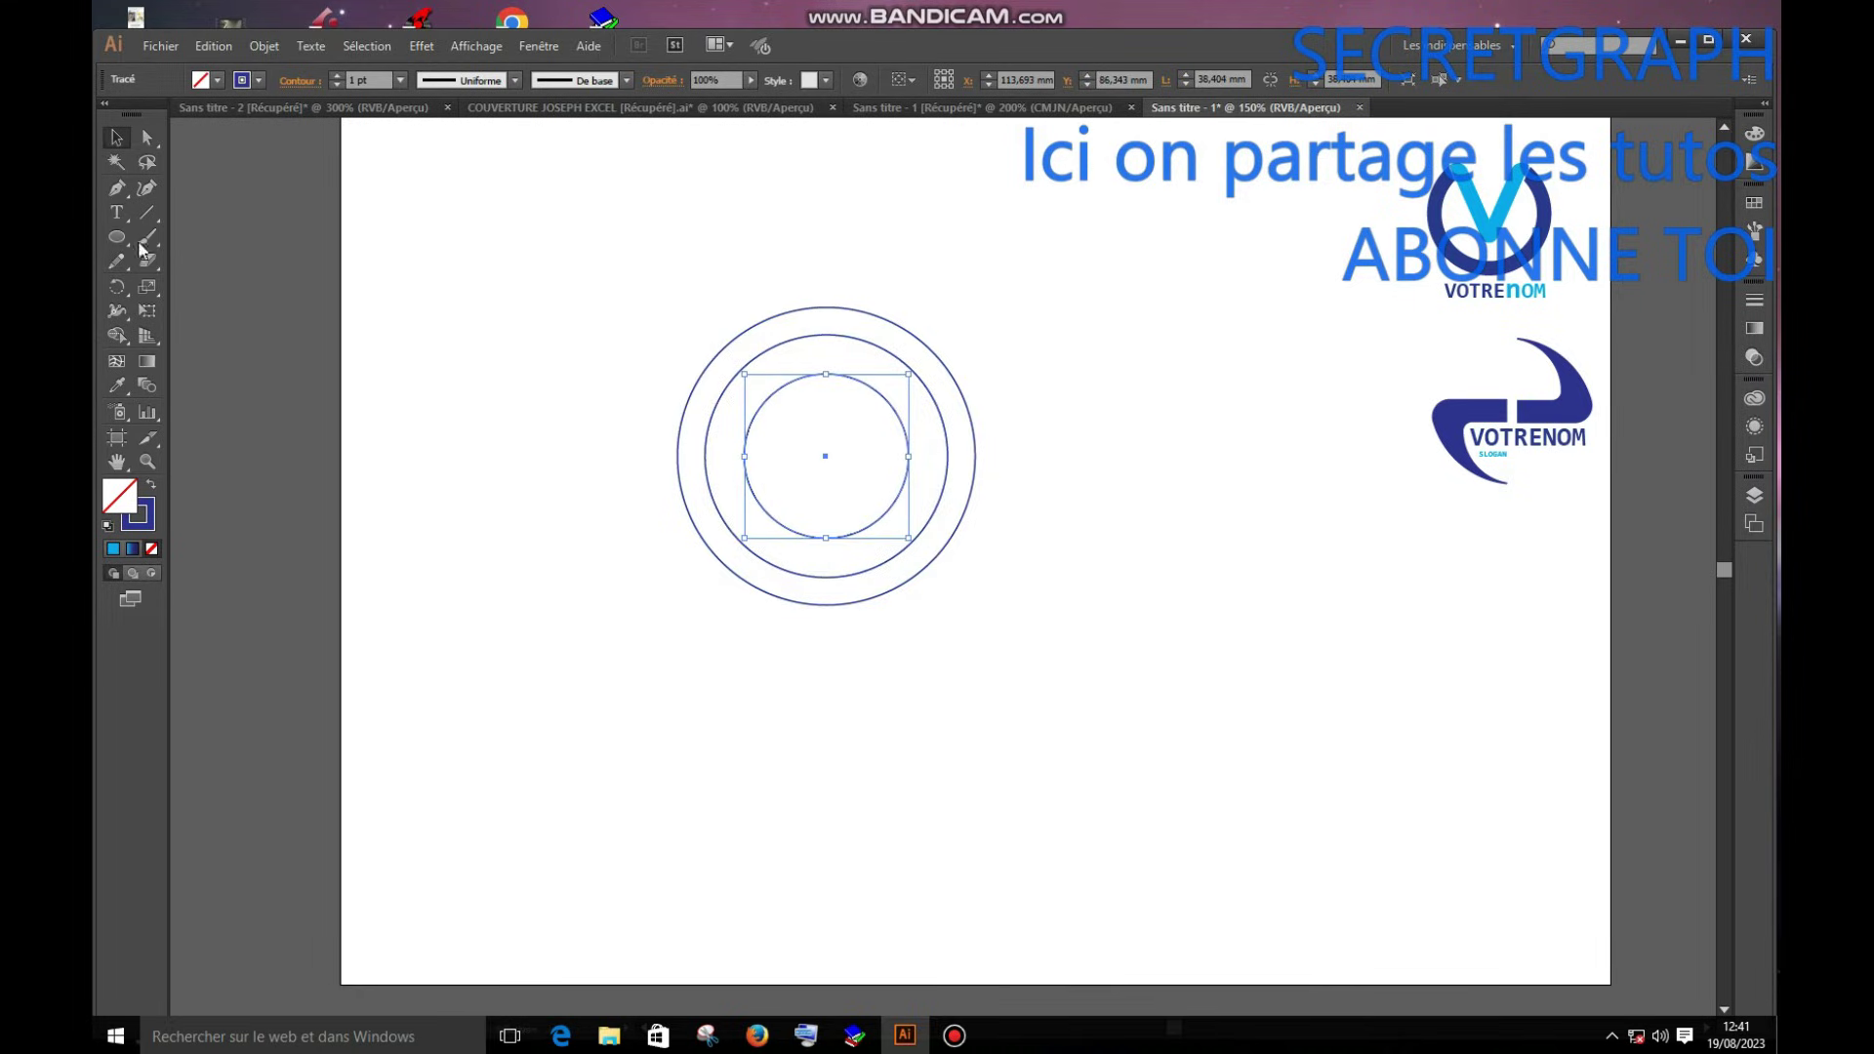
# Draw vertical lines up from the two outer circles' right edges and down from their left edges, crossing each pair with a diagonal line.
pyautogui.click(147, 212)
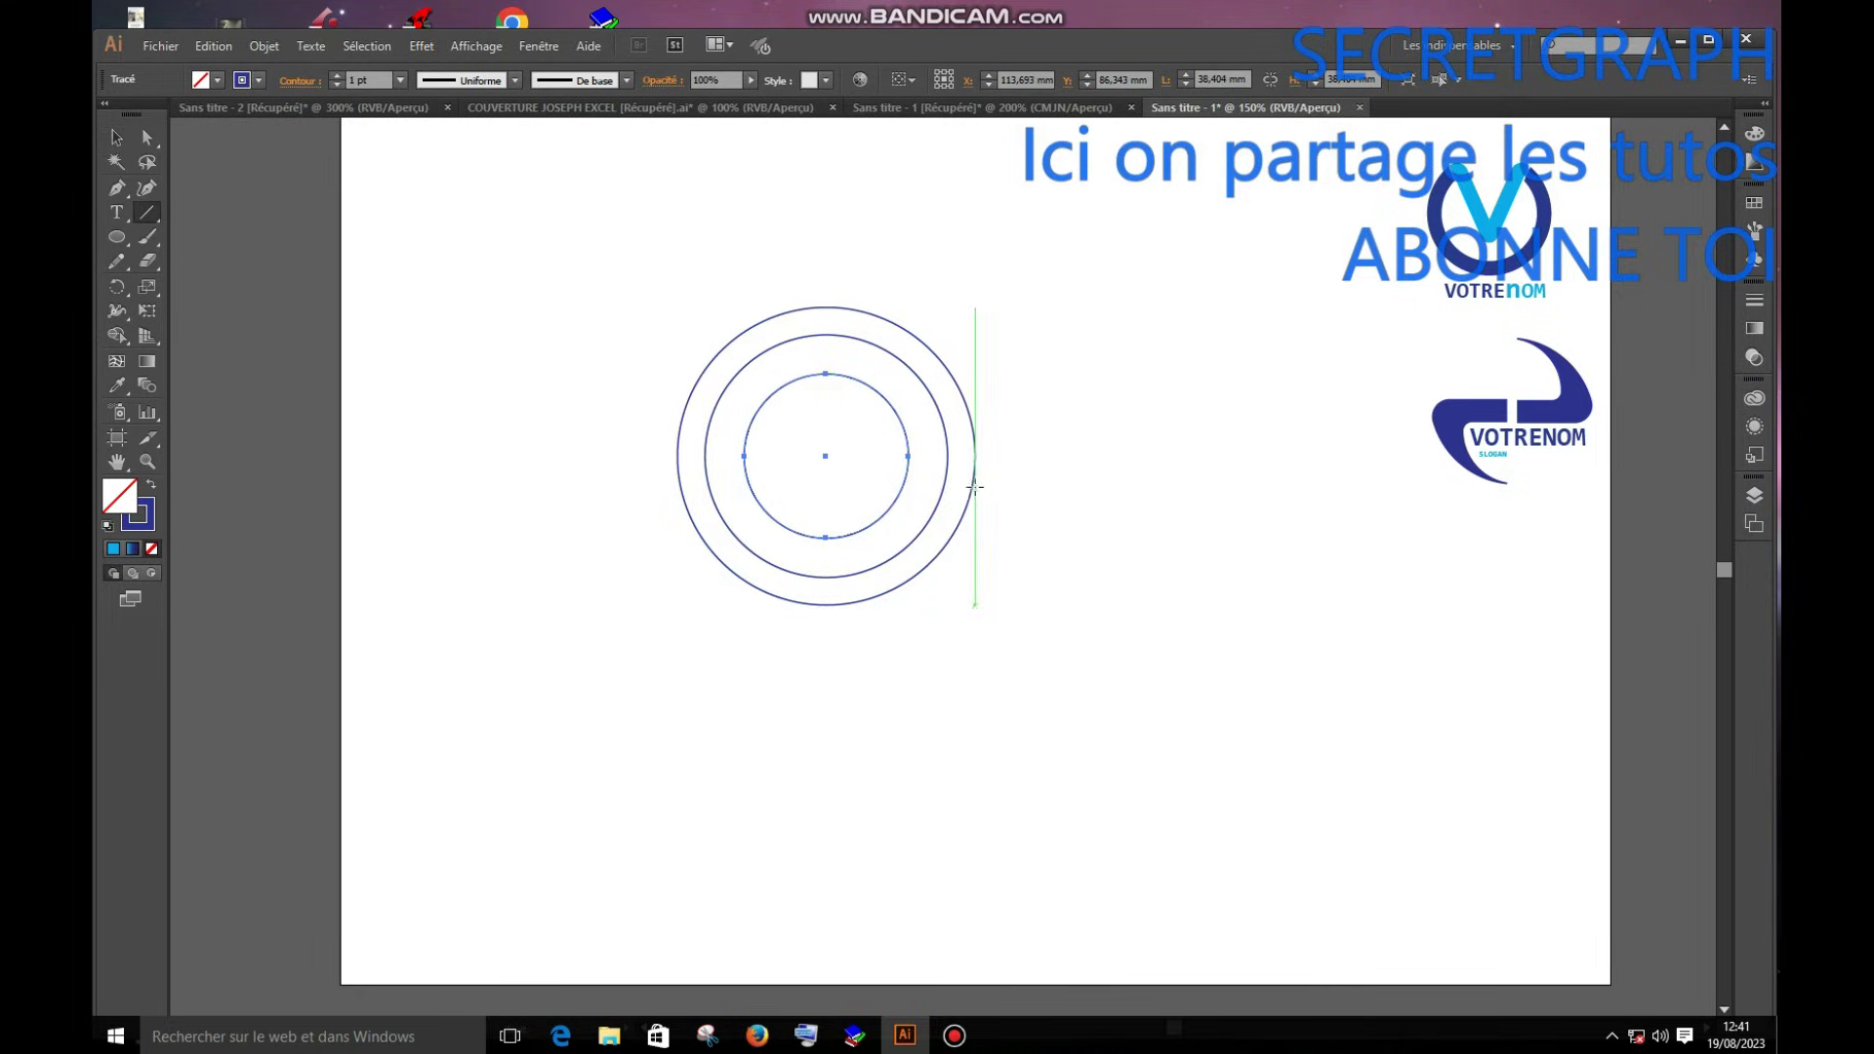
pyautogui.moveTo(975, 468); pyautogui.dragTo(974, 179)
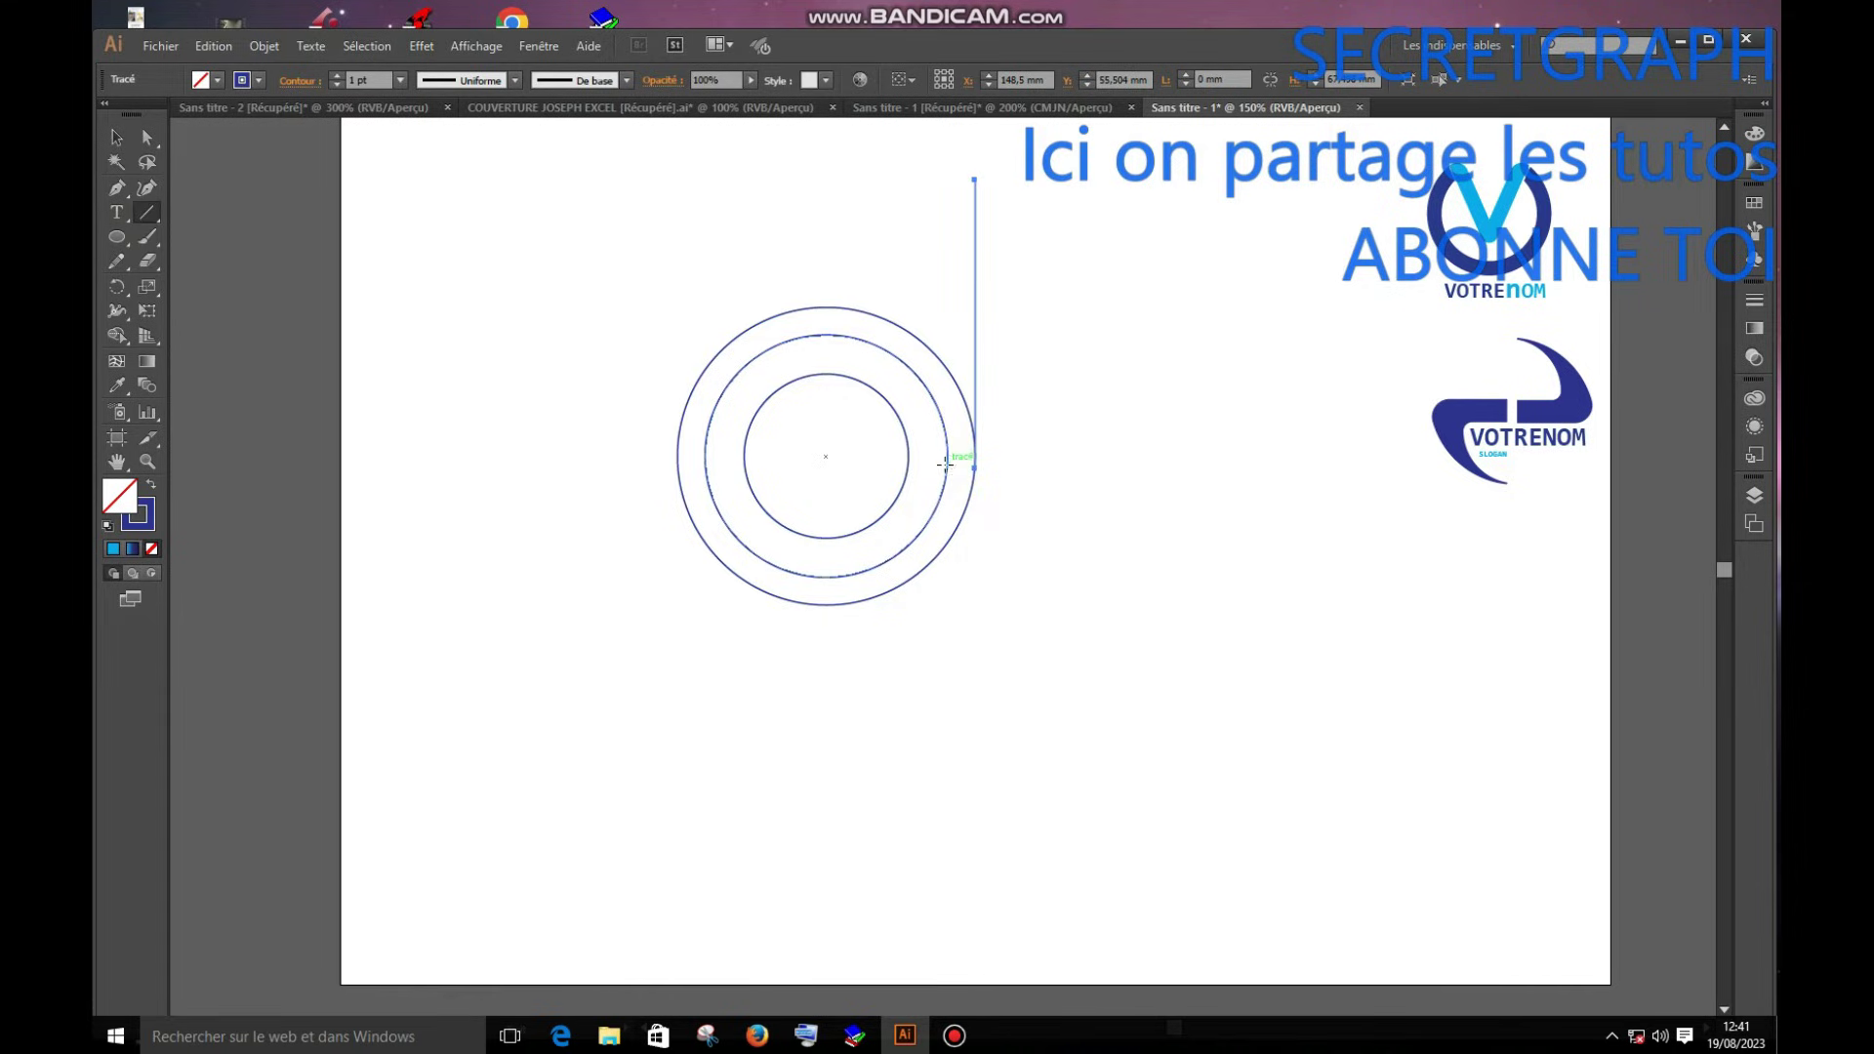
pyautogui.moveTo(946, 461); pyautogui.dragTo(947, 166)
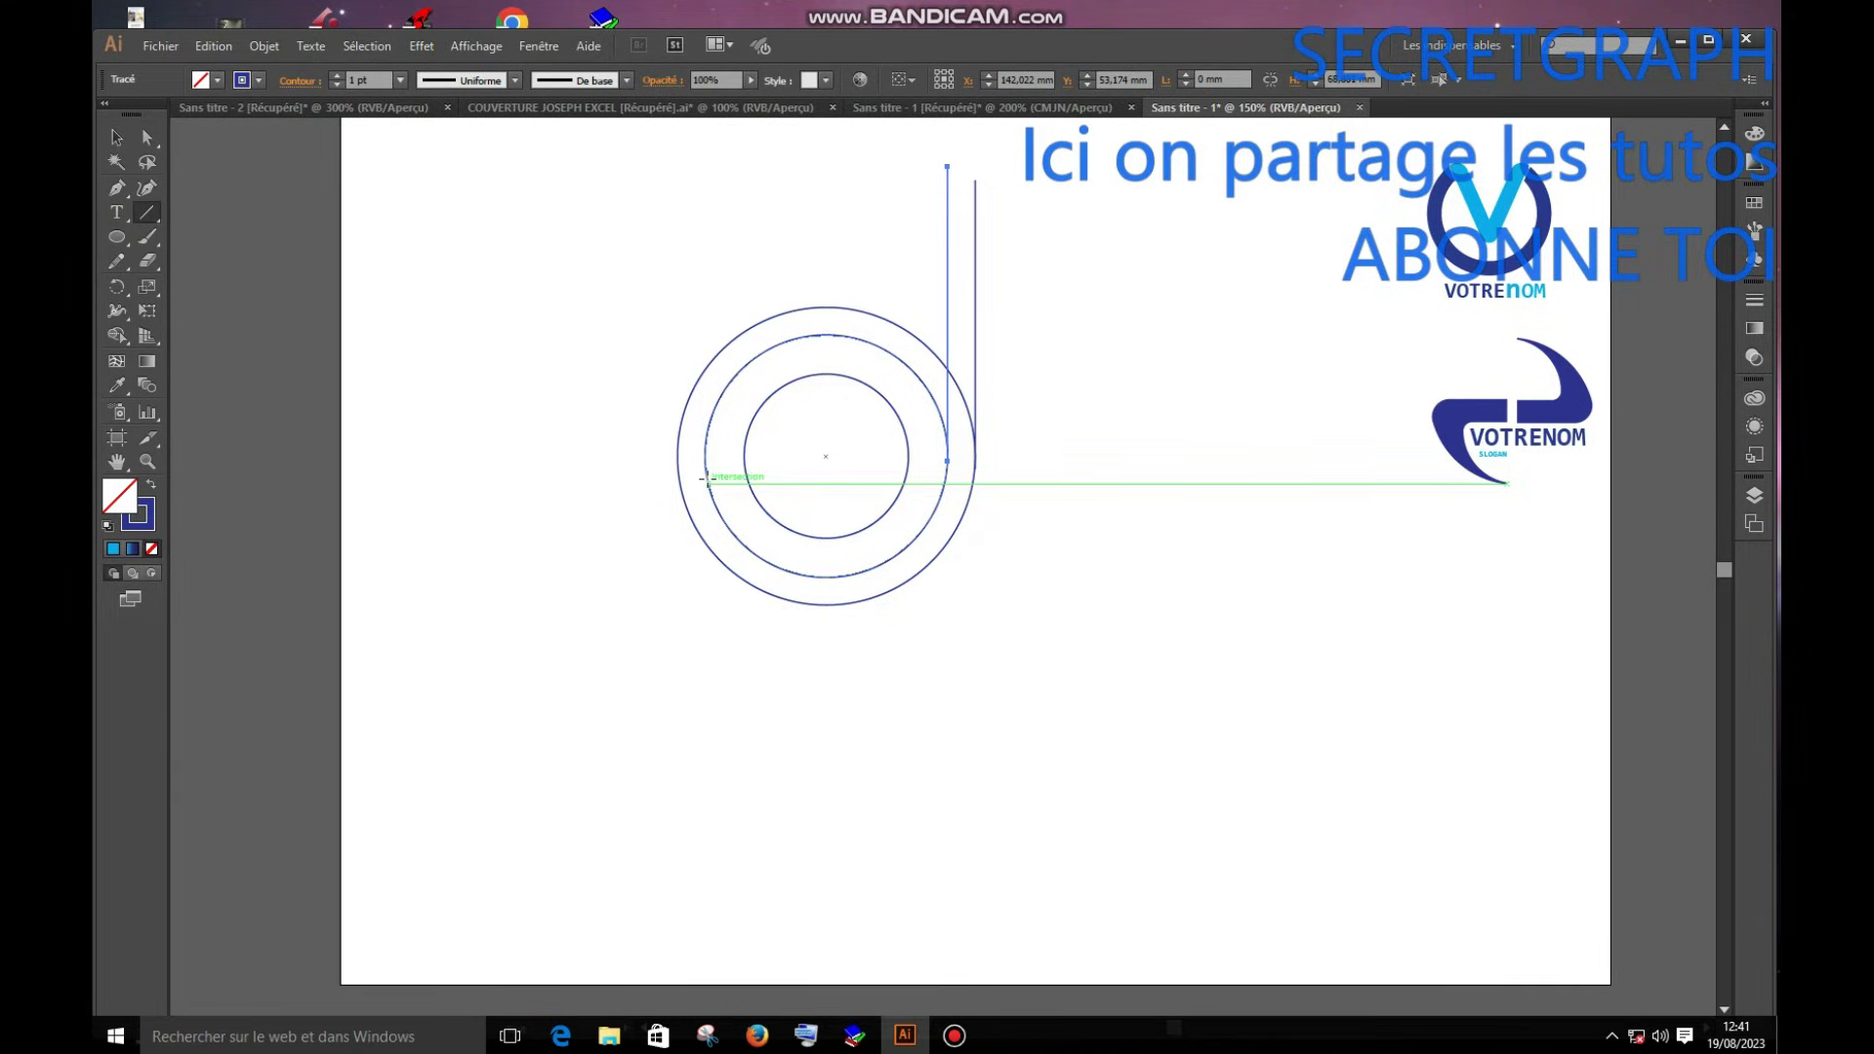
pyautogui.moveTo(705, 469); pyautogui.dragTo(719, 810)
pyautogui.moveTo(676, 463); pyautogui.dragTo(677, 874)
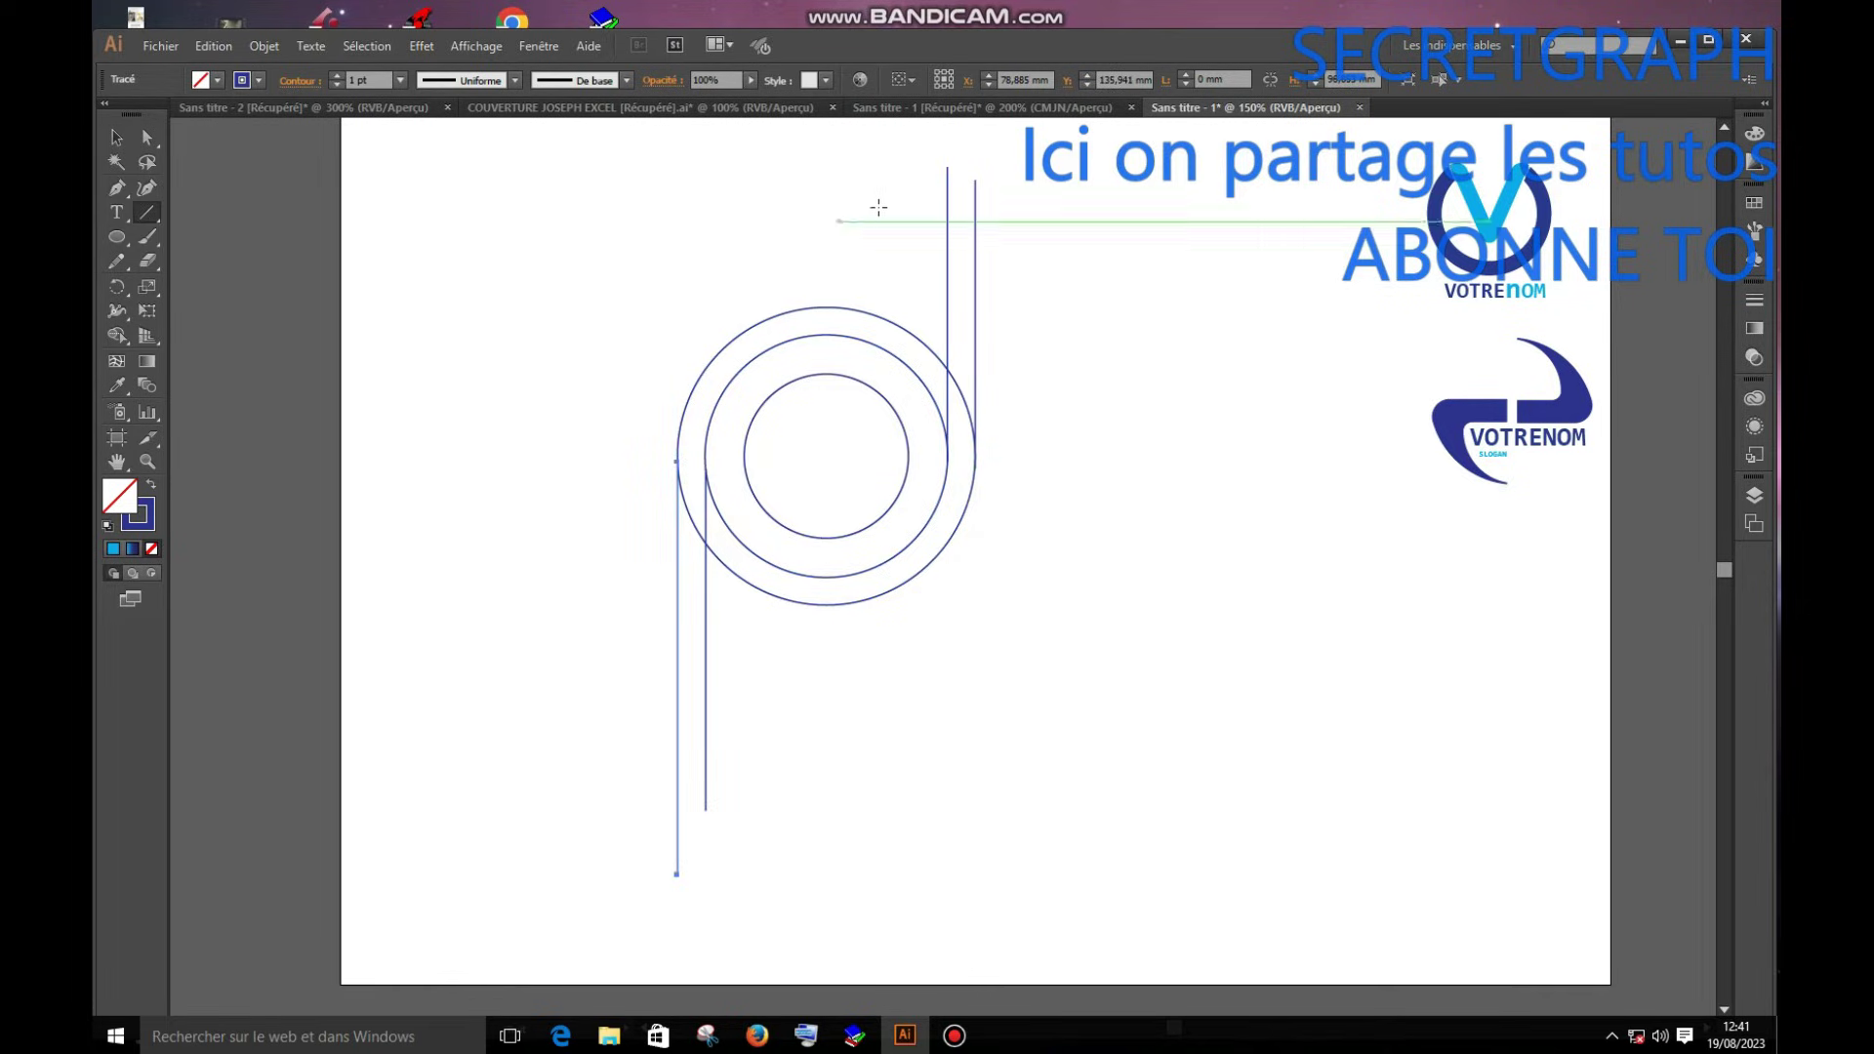
pyautogui.moveTo(870, 195); pyautogui.dragTo(1038, 317)
pyautogui.moveTo(630, 594); pyautogui.dragTo(780, 780)
# Merge the upper-right bar with the lower ring section, and the lower-left bar with the upper ring section, using the Shape Builder.
pyautogui.click(119, 140)
pyautogui.moveTo(888, 515); pyautogui.dragTo(1116, 822)
pyautogui.click(112, 337)
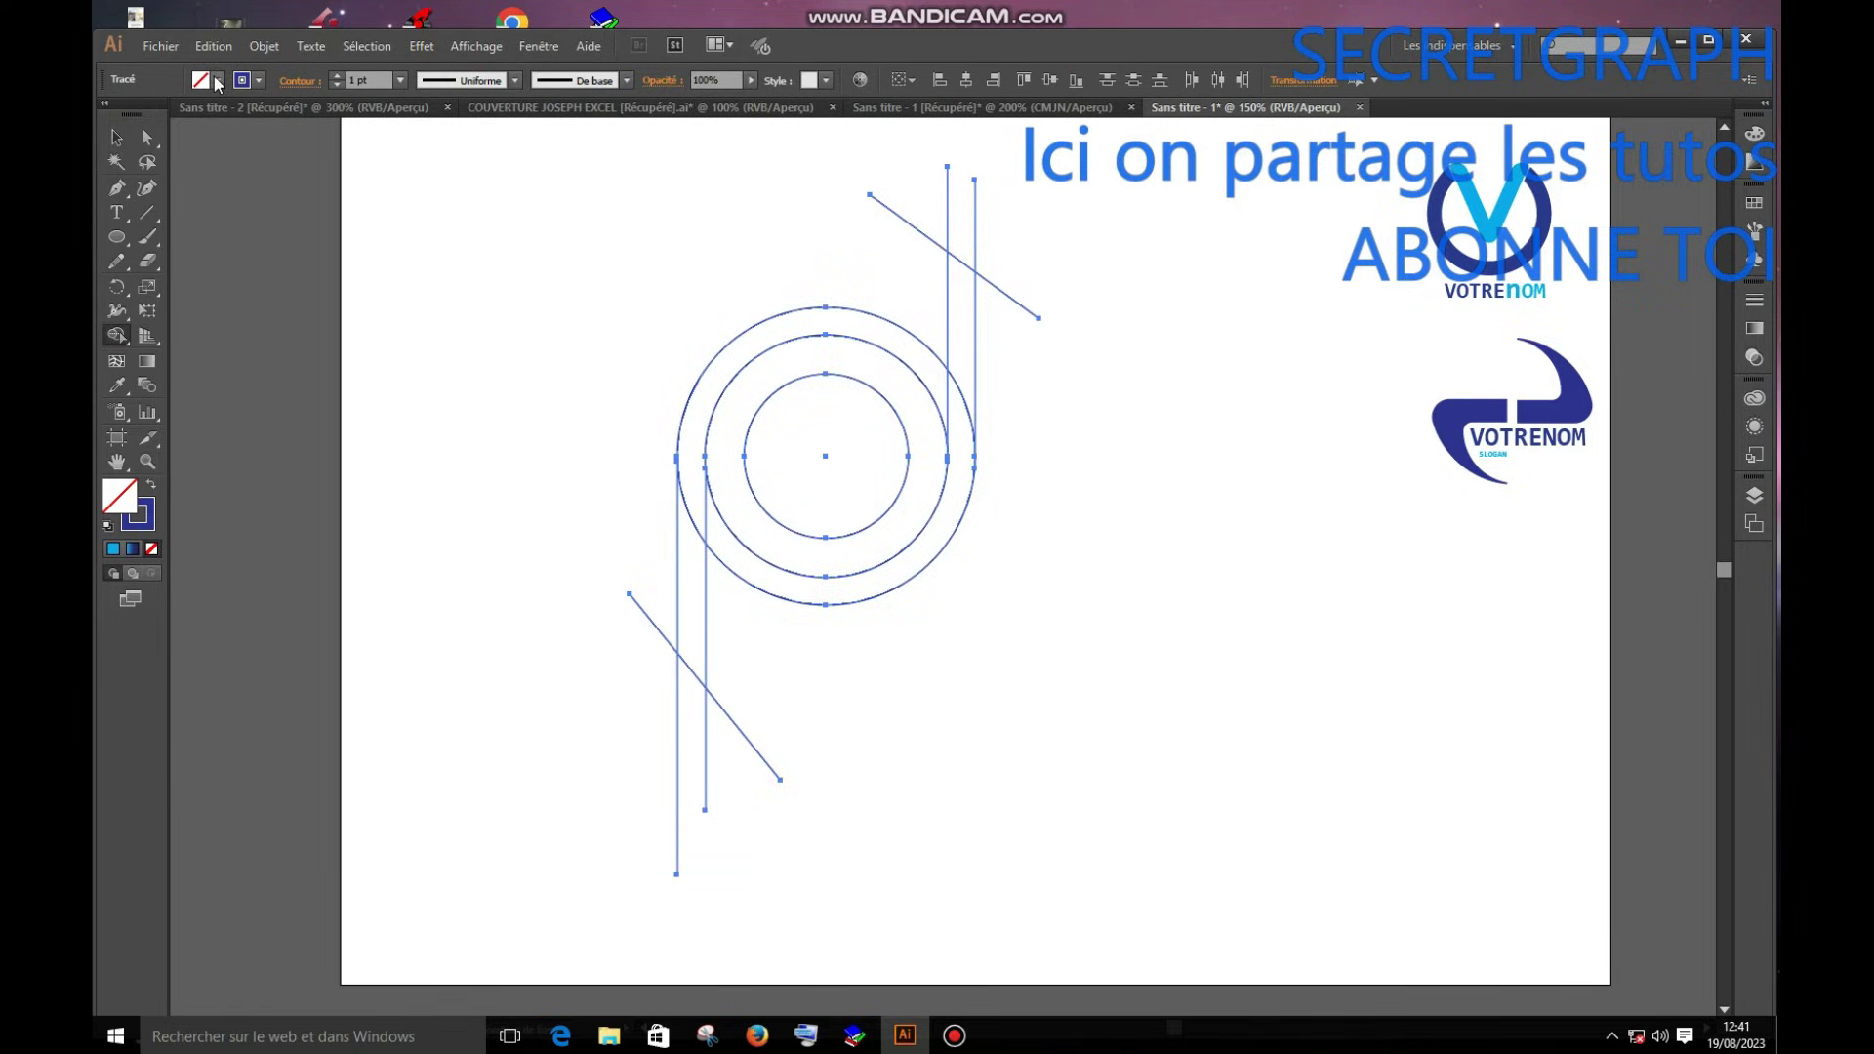
pyautogui.click(217, 80)
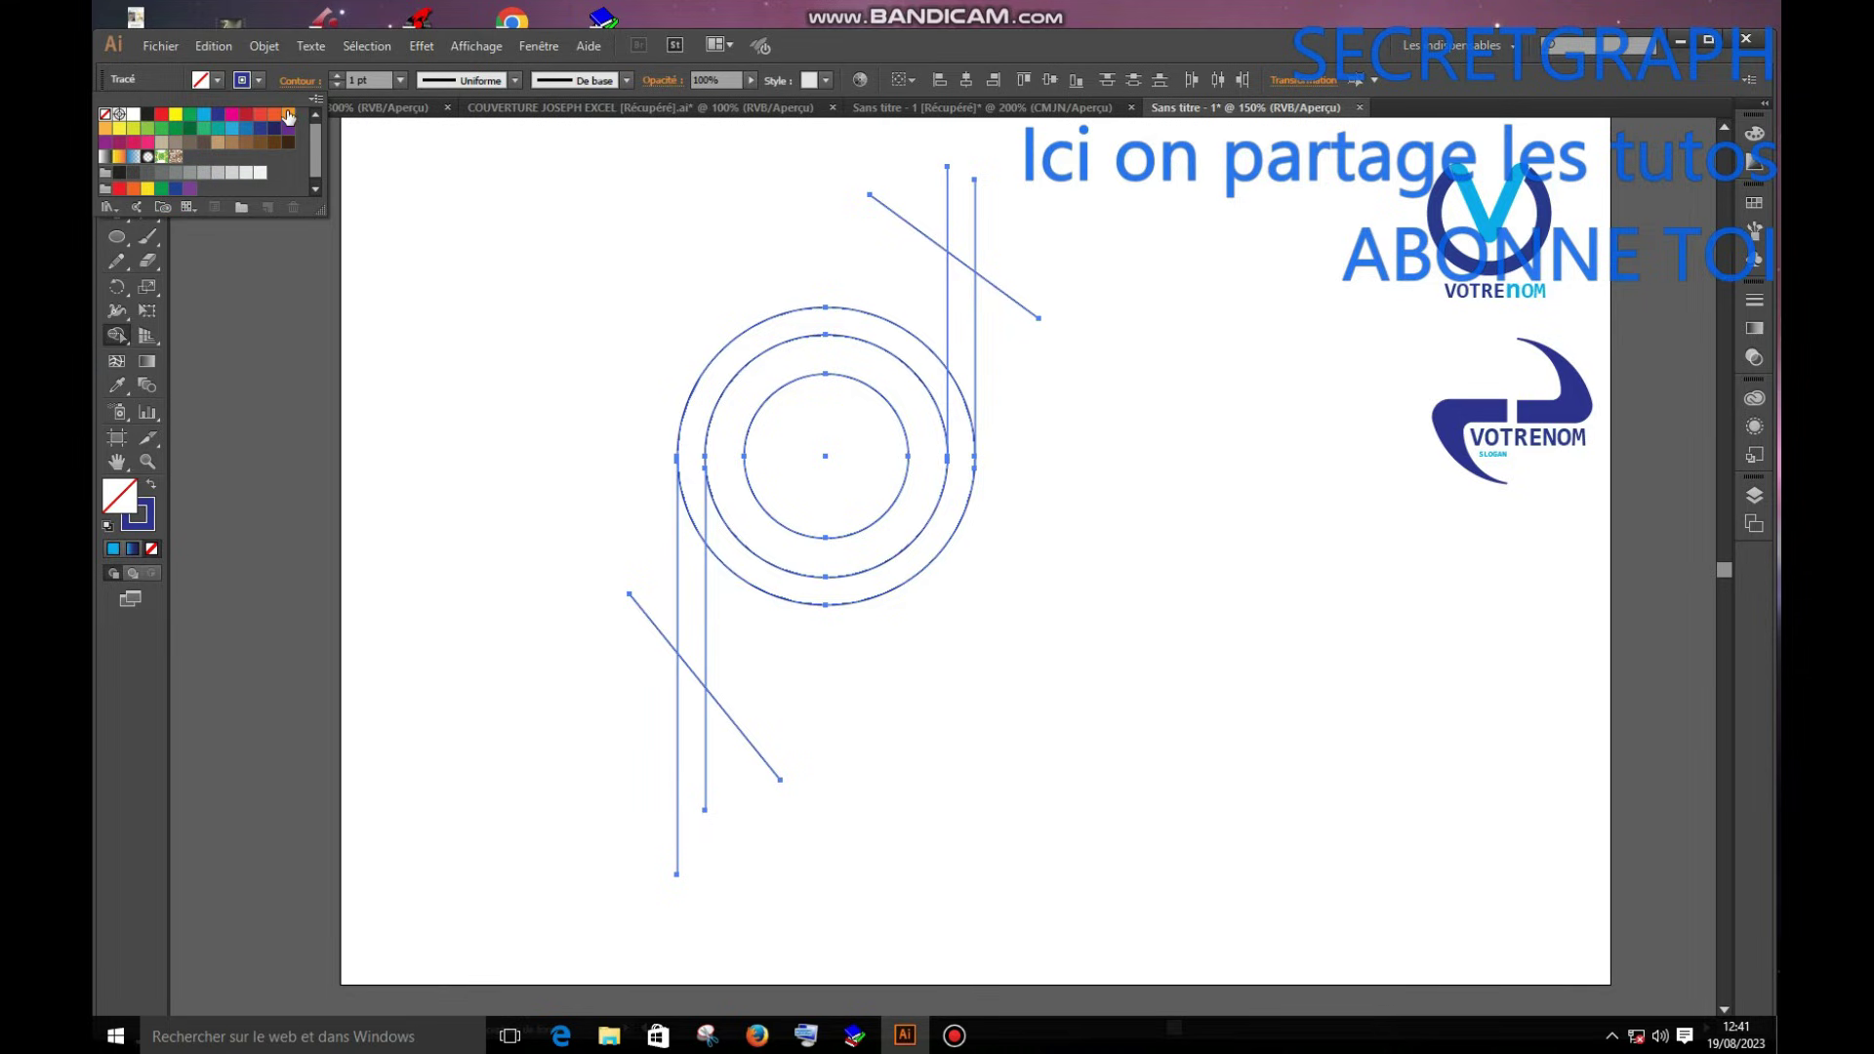
pyautogui.click(289, 116)
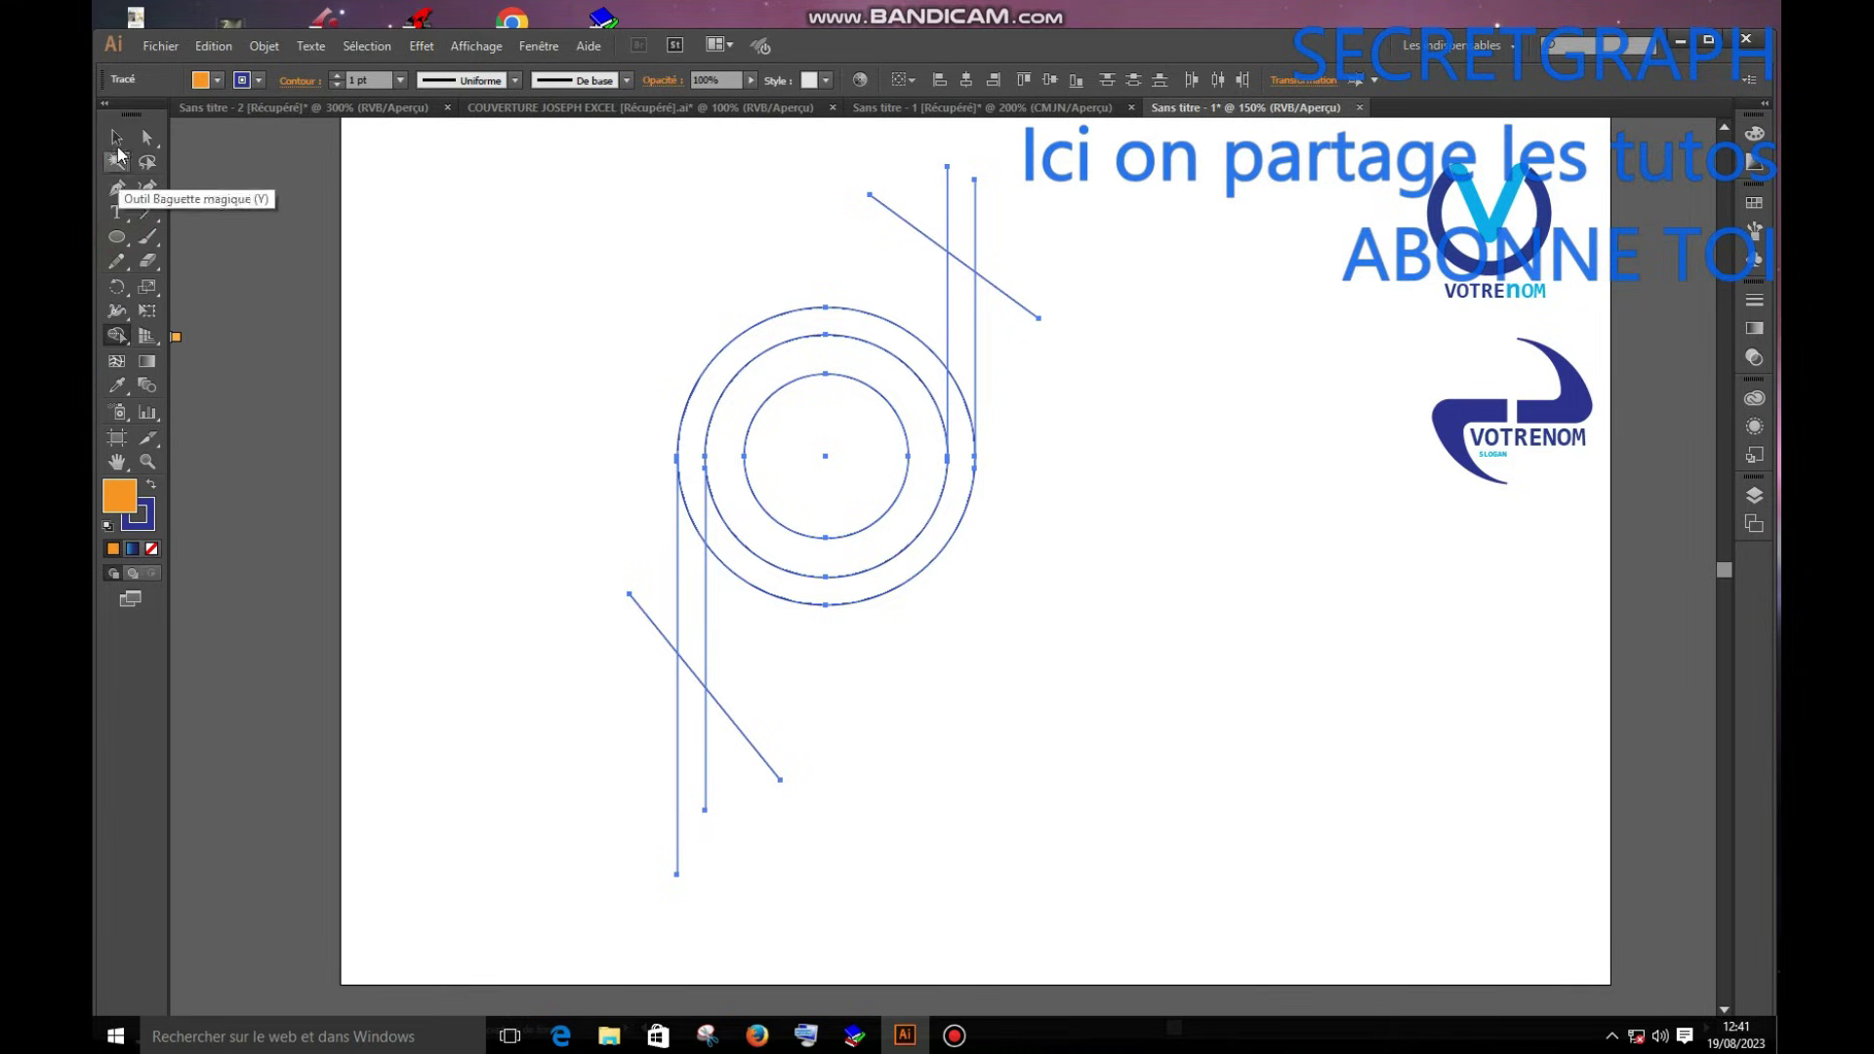
pyautogui.click(116, 138)
pyautogui.click(124, 336)
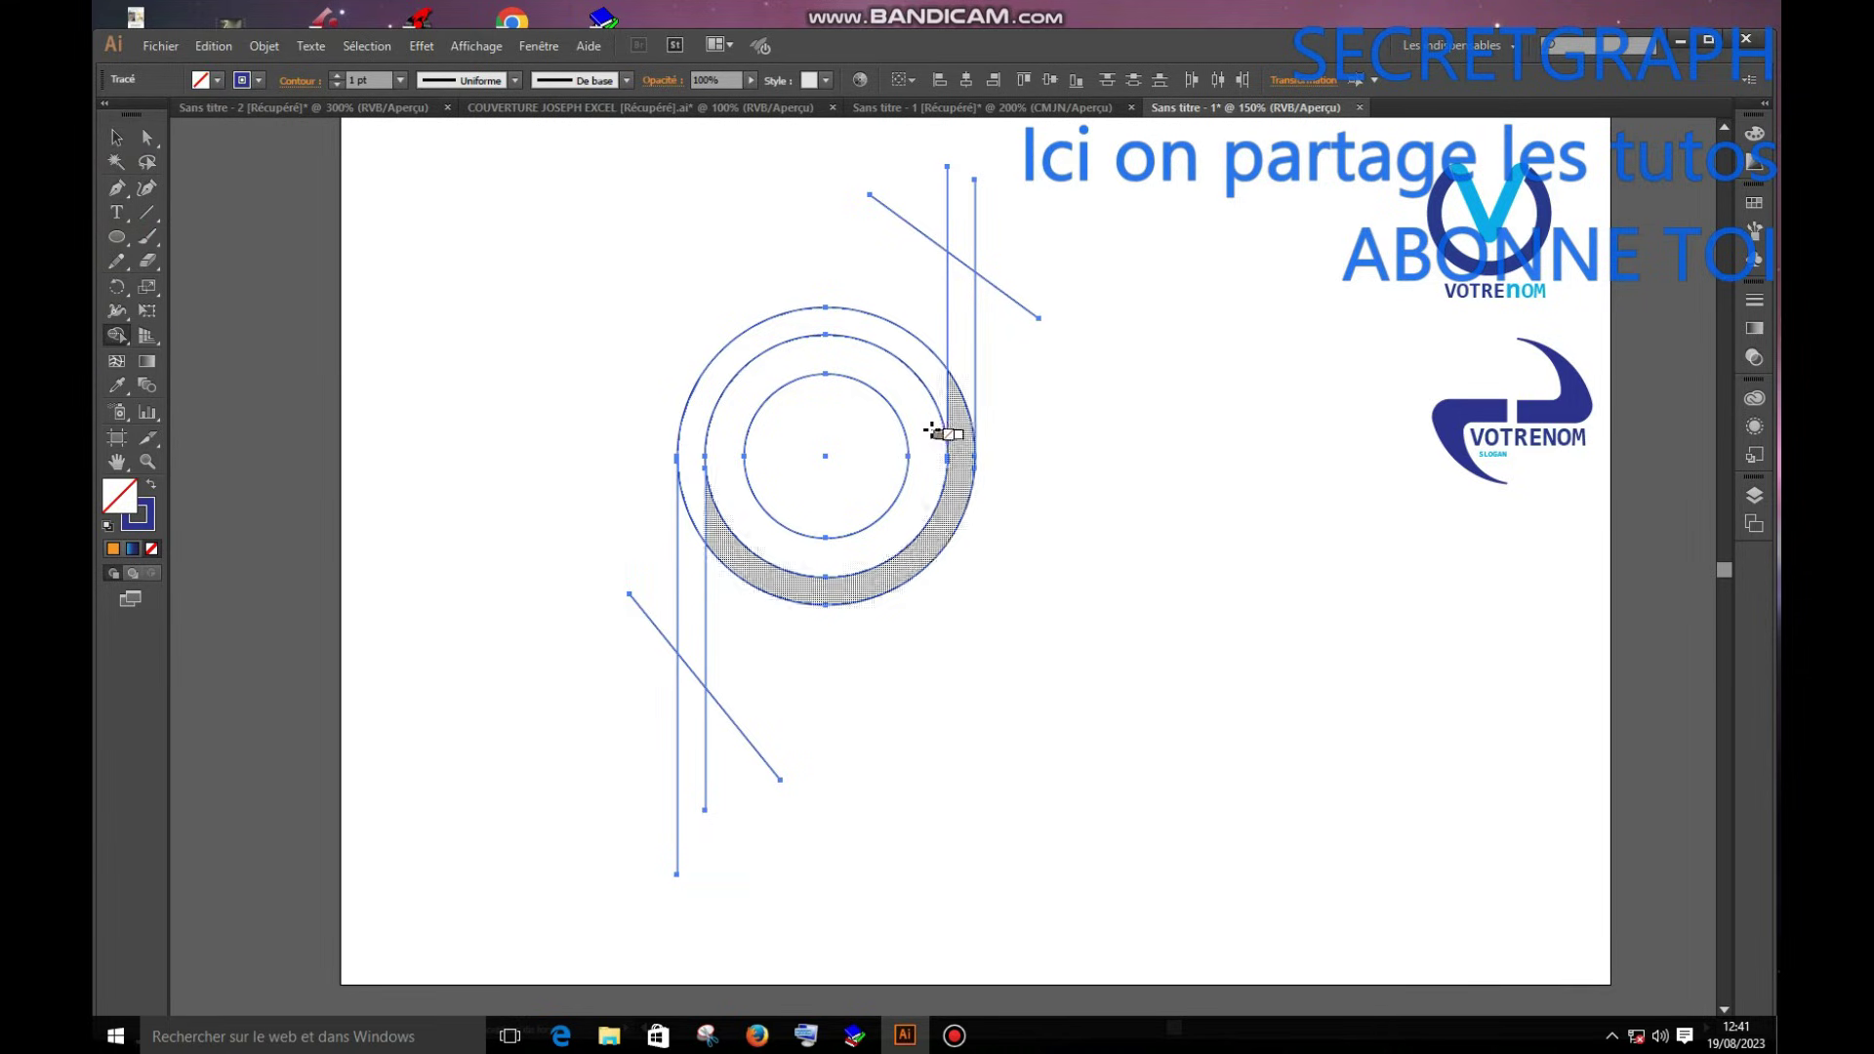
pyautogui.moveTo(964, 341); pyautogui.dragTo(950, 469)
pyautogui.moveTo(690, 431); pyautogui.dragTo(691, 542)
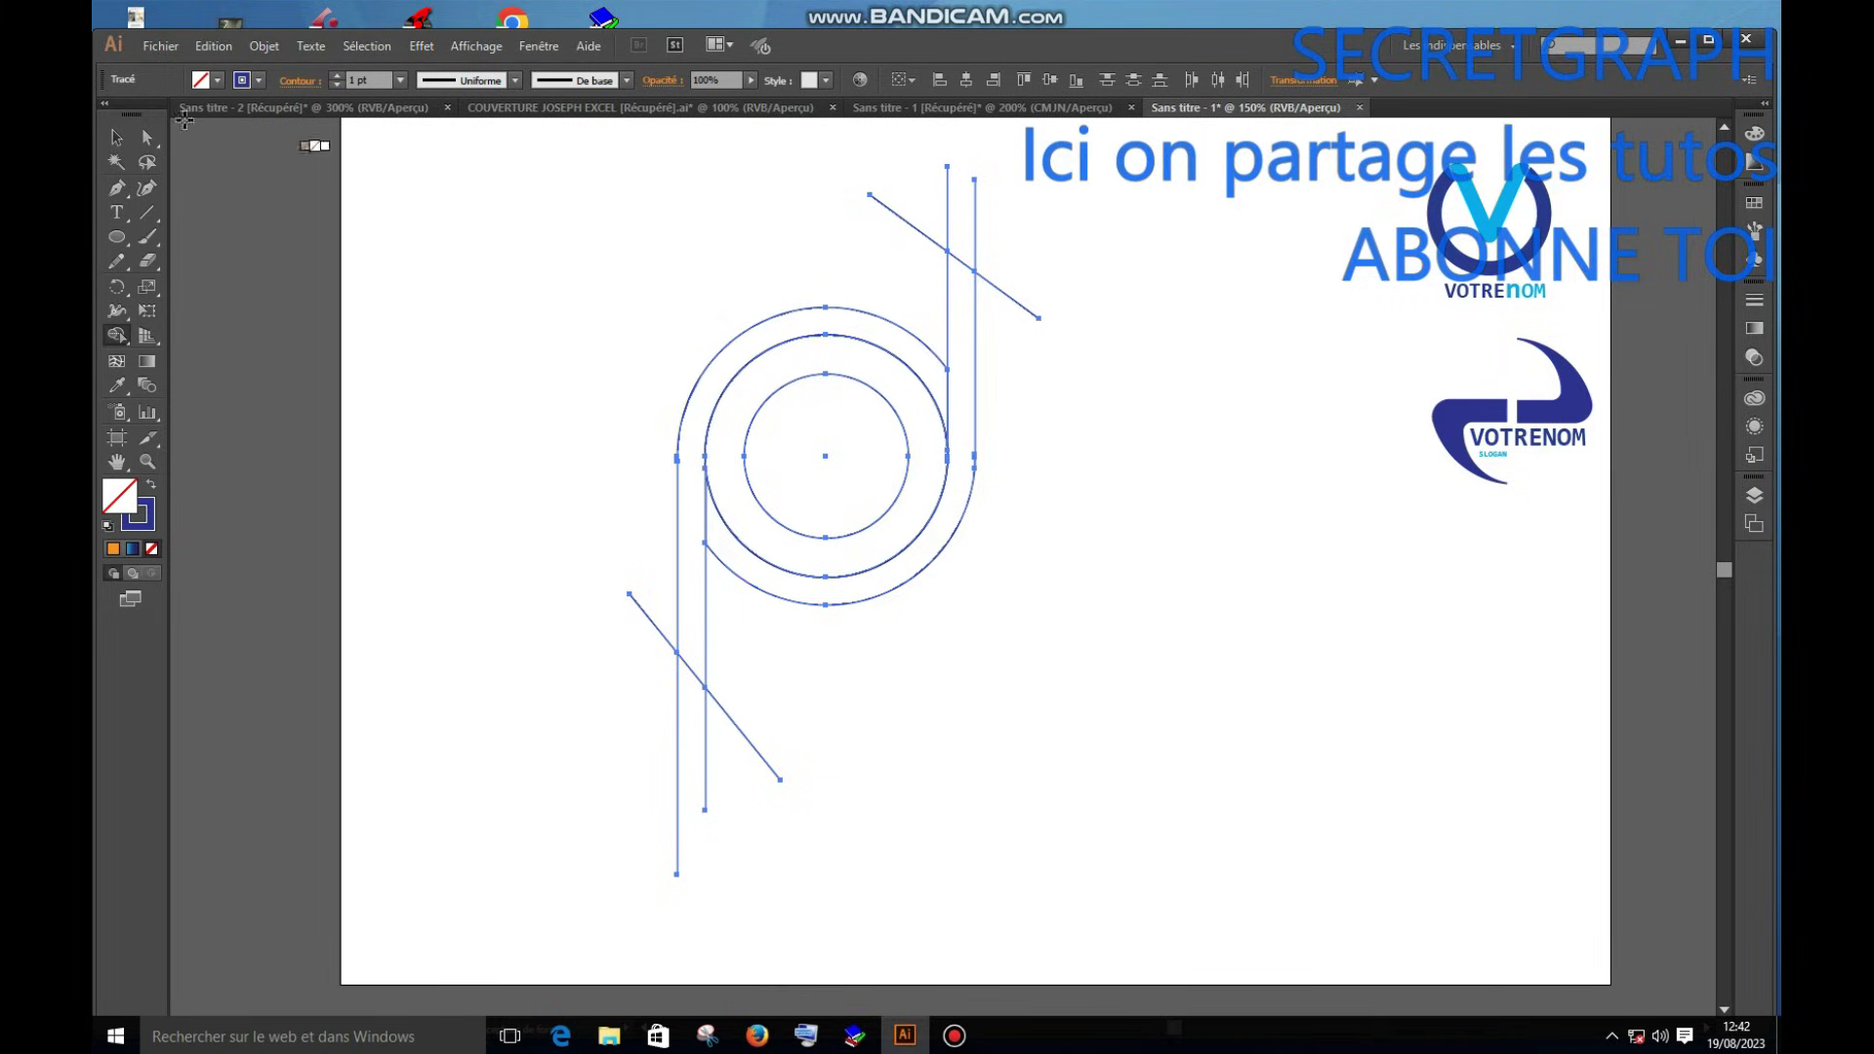
pyautogui.click(127, 139)
pyautogui.click(914, 676)
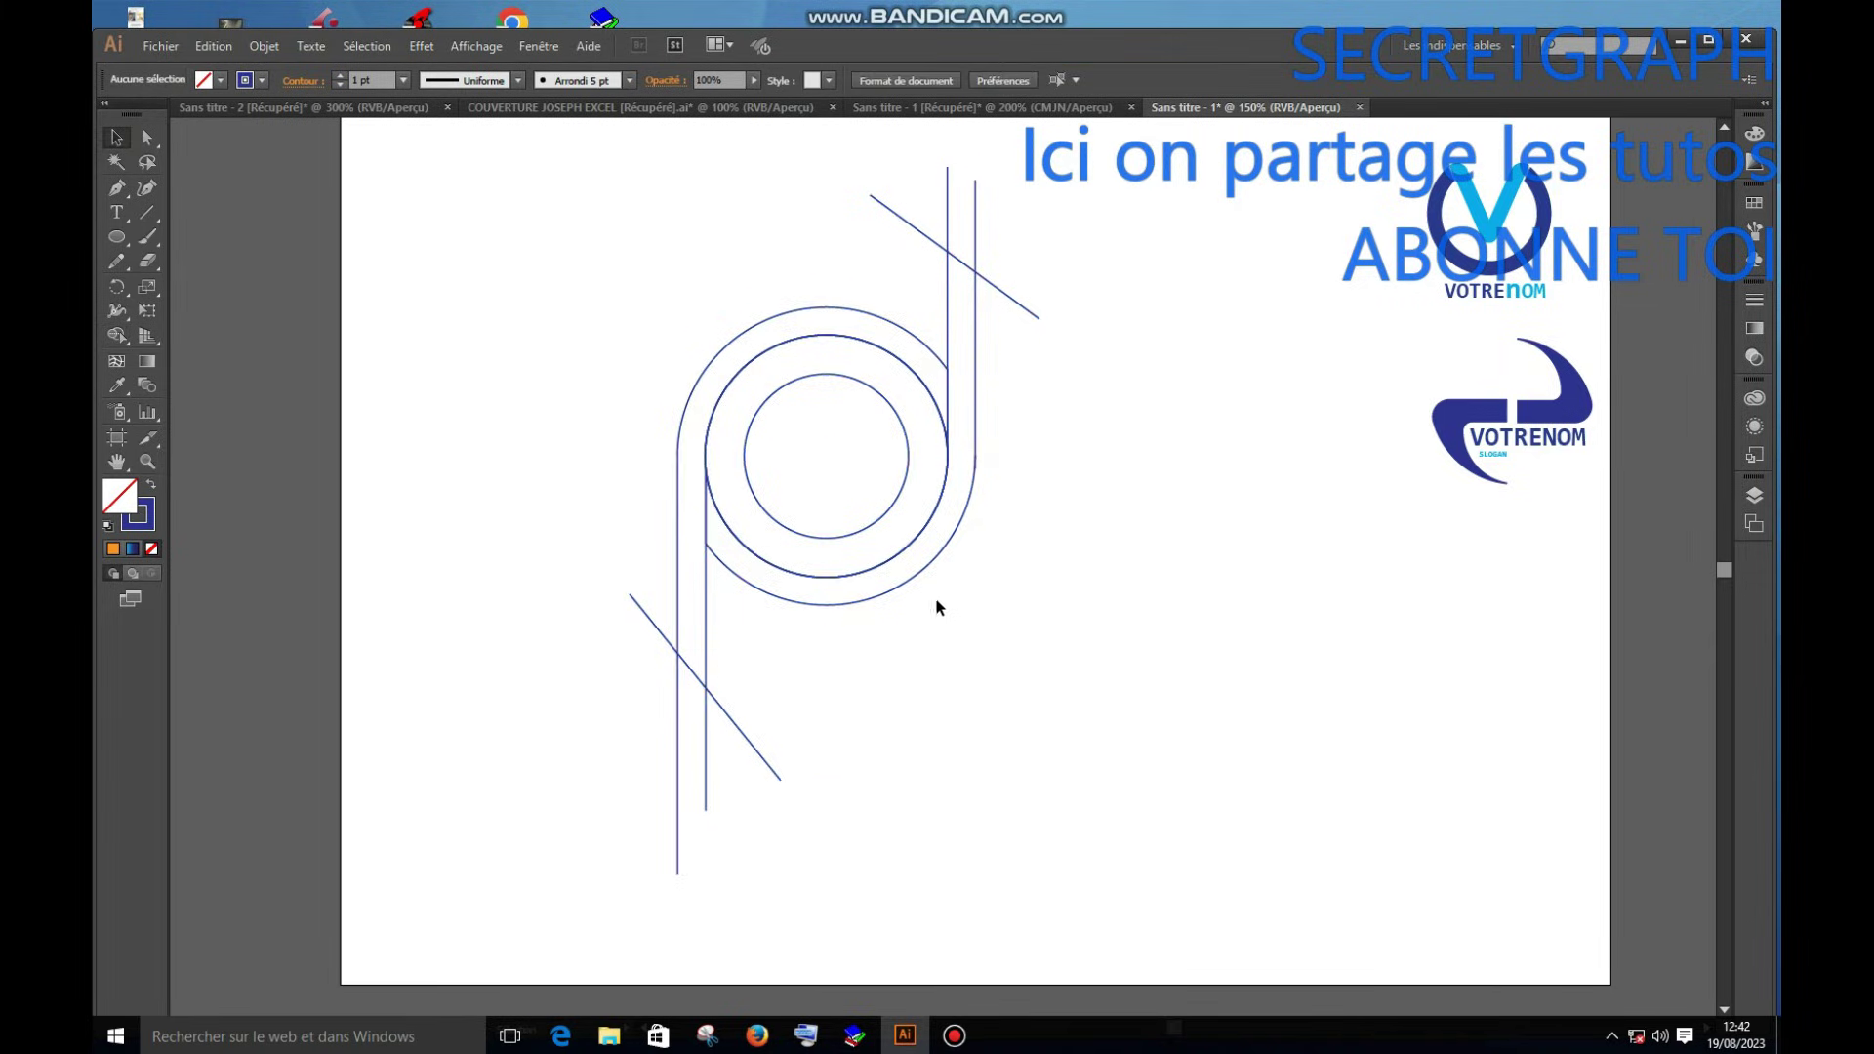
# Fill the merged shape of the lower arc and upper-right bar with dark blue.
pyautogui.click(924, 559)
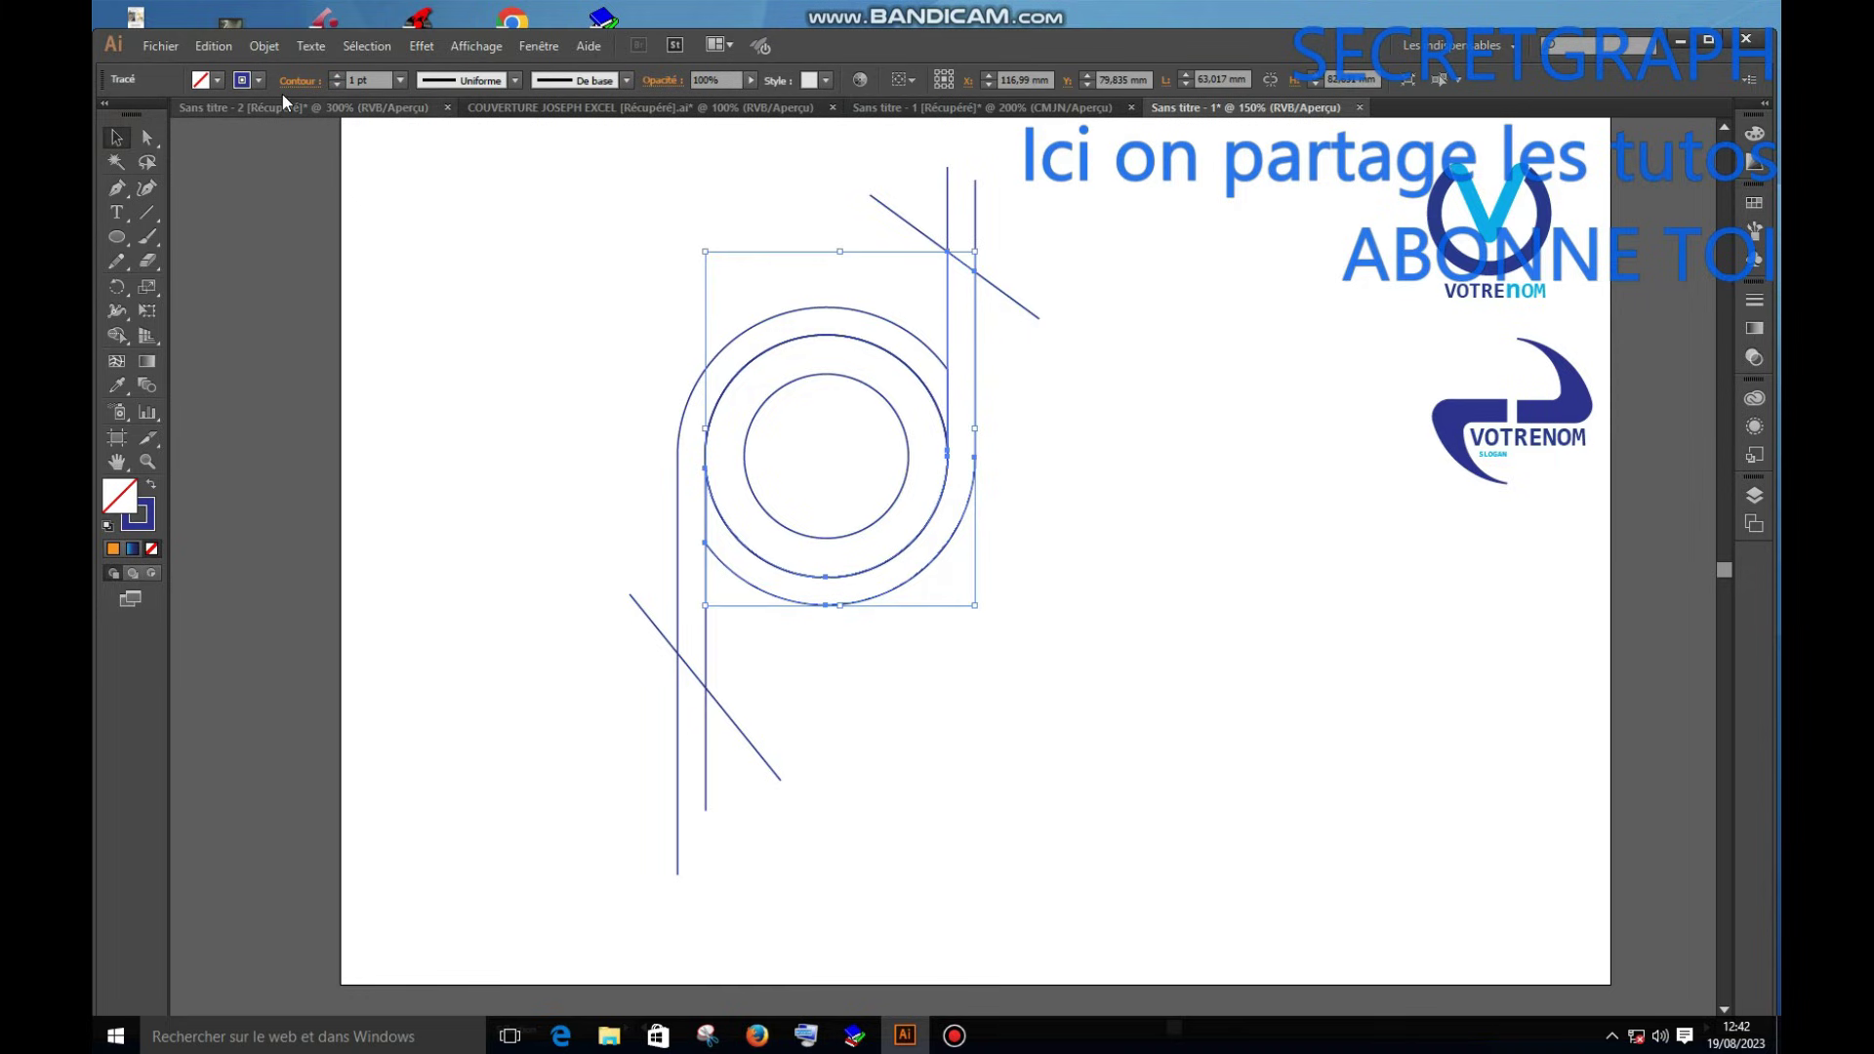
pyautogui.click(217, 81)
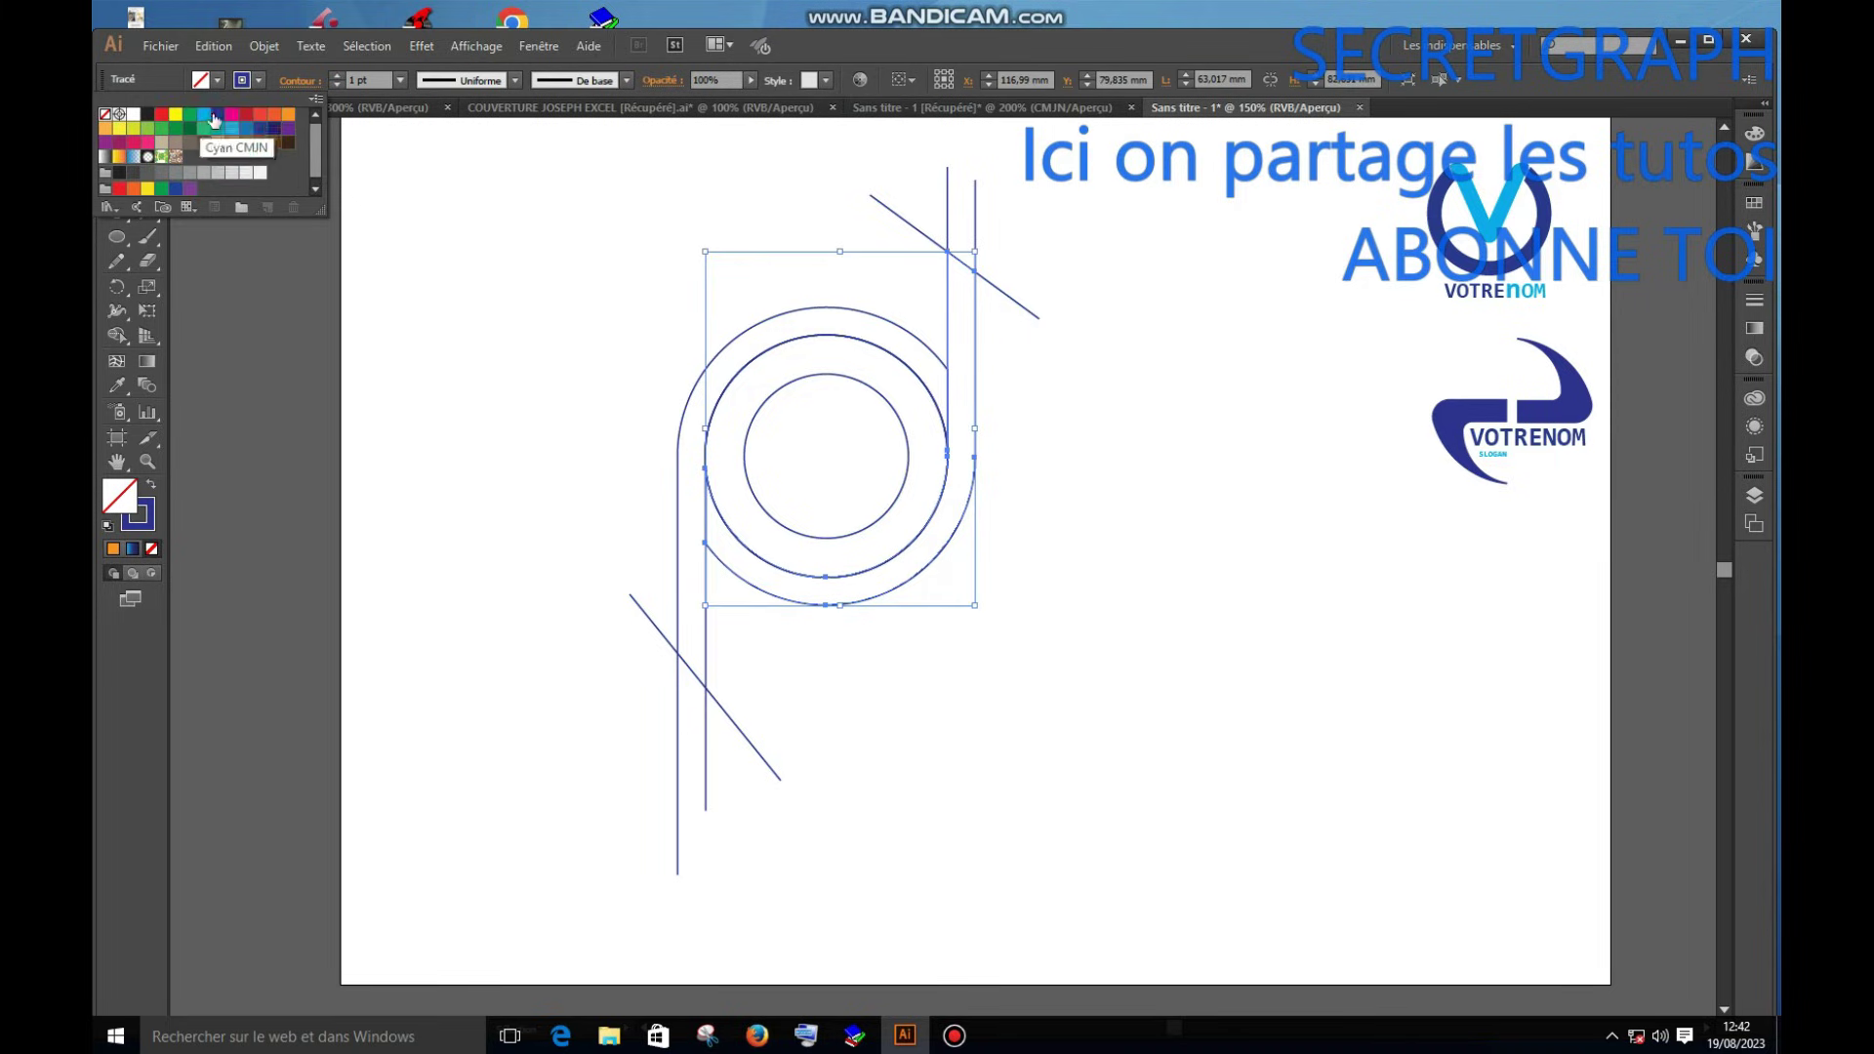
pyautogui.click(219, 117)
pyautogui.click(826, 674)
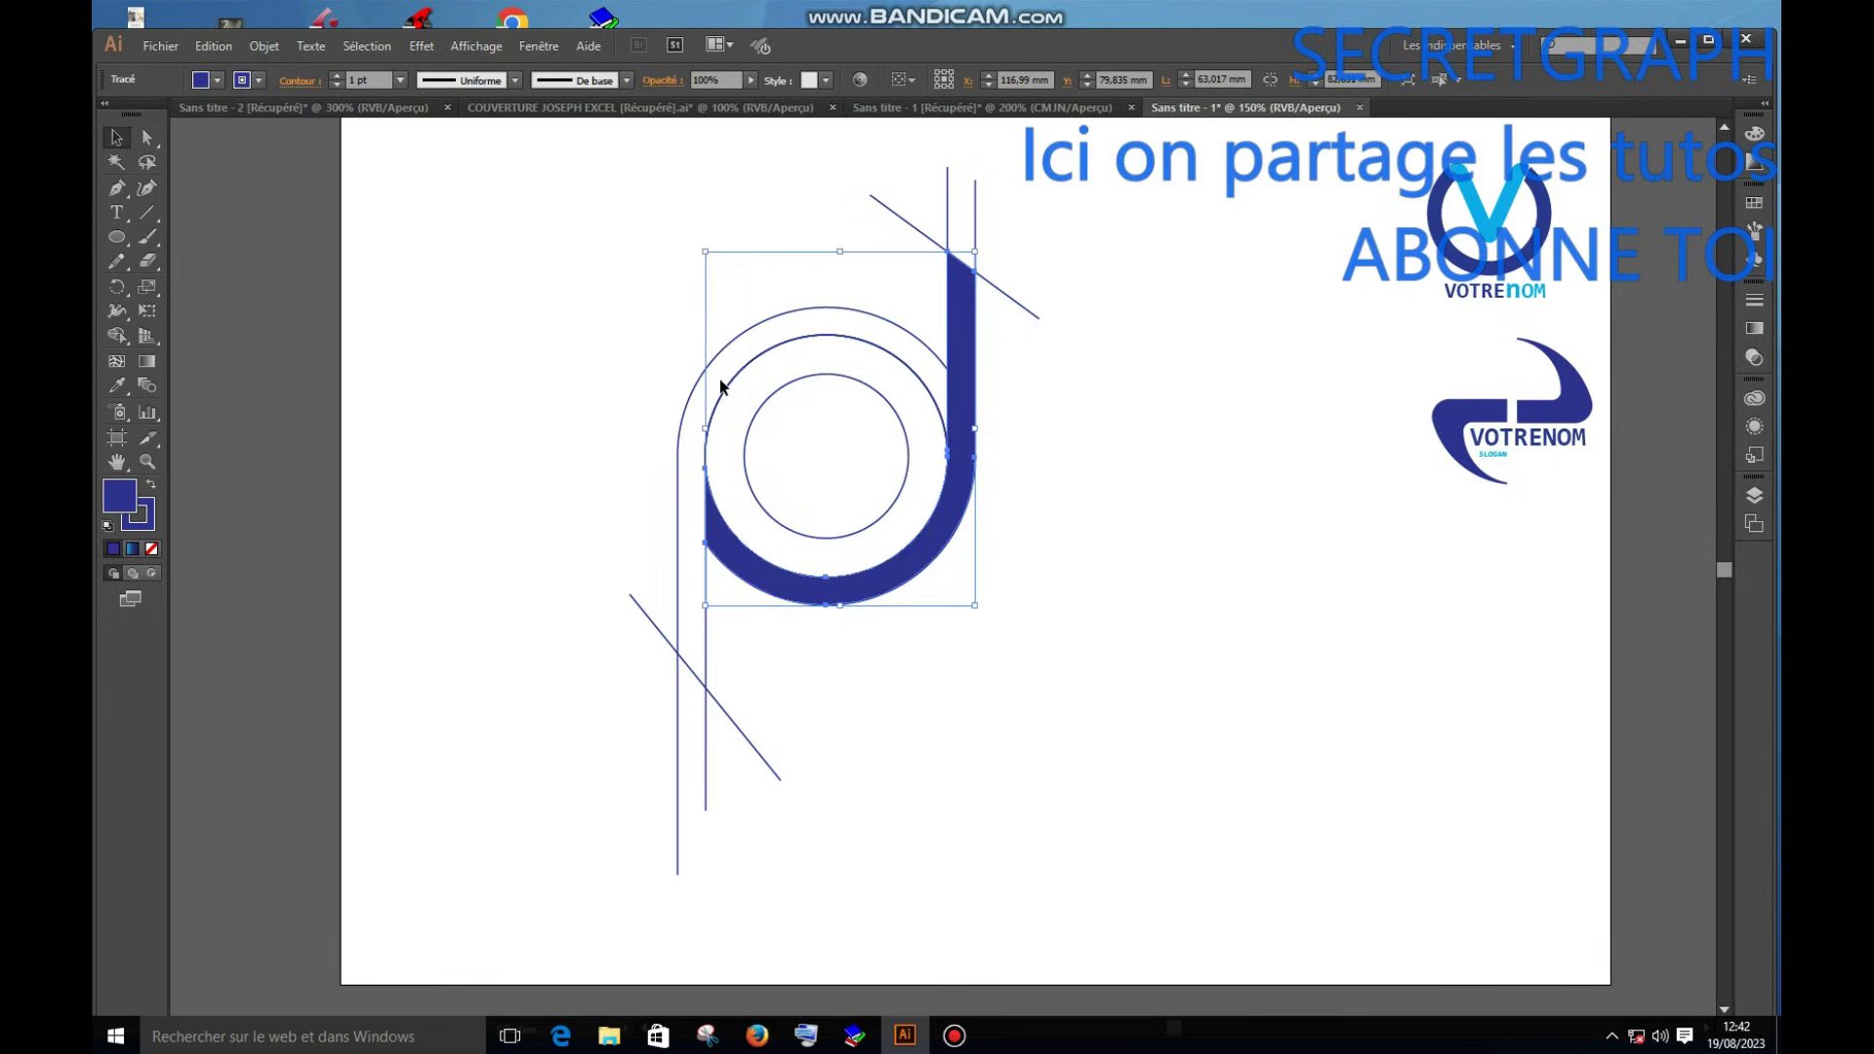
# Fill the merged shape of the upper arc and lower-left bar with a darker navy blue.
pyautogui.click(723, 392)
pyautogui.keyDown('shift'); pyautogui.click(691, 400); pyautogui.keyUp('shift')
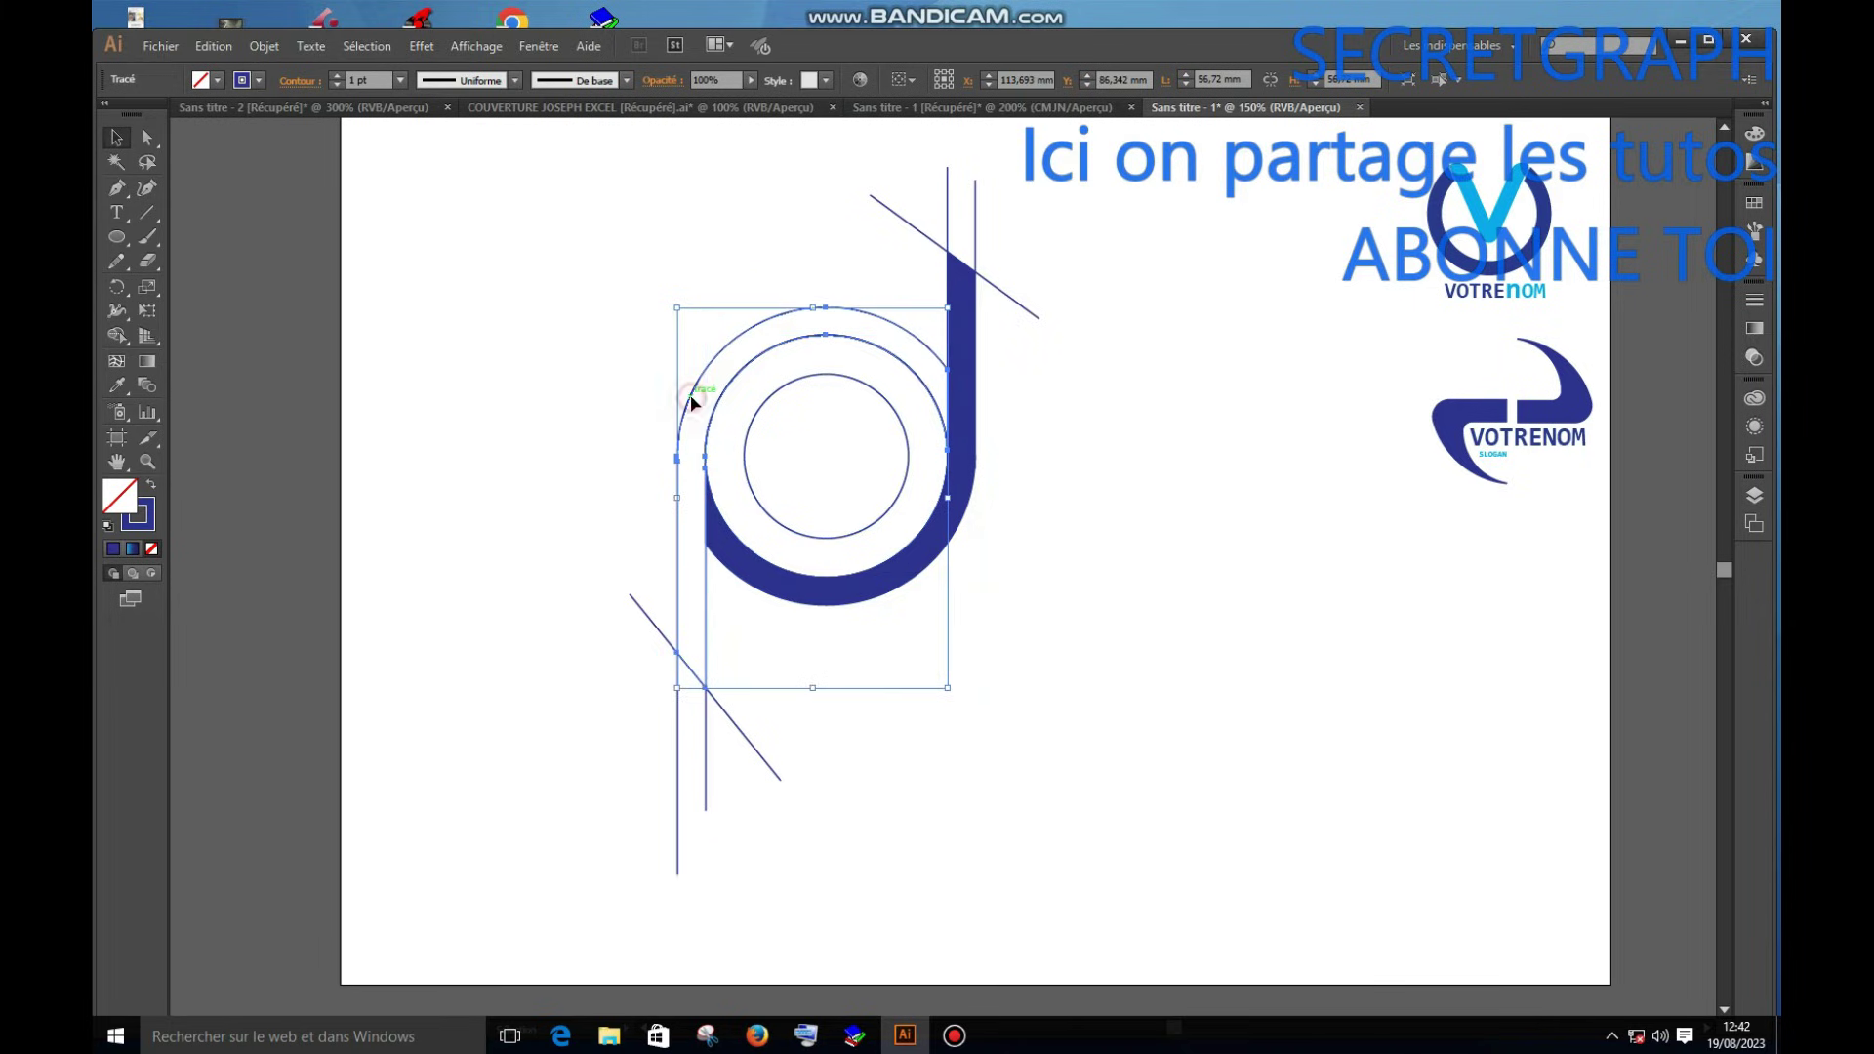
pyautogui.click(217, 81)
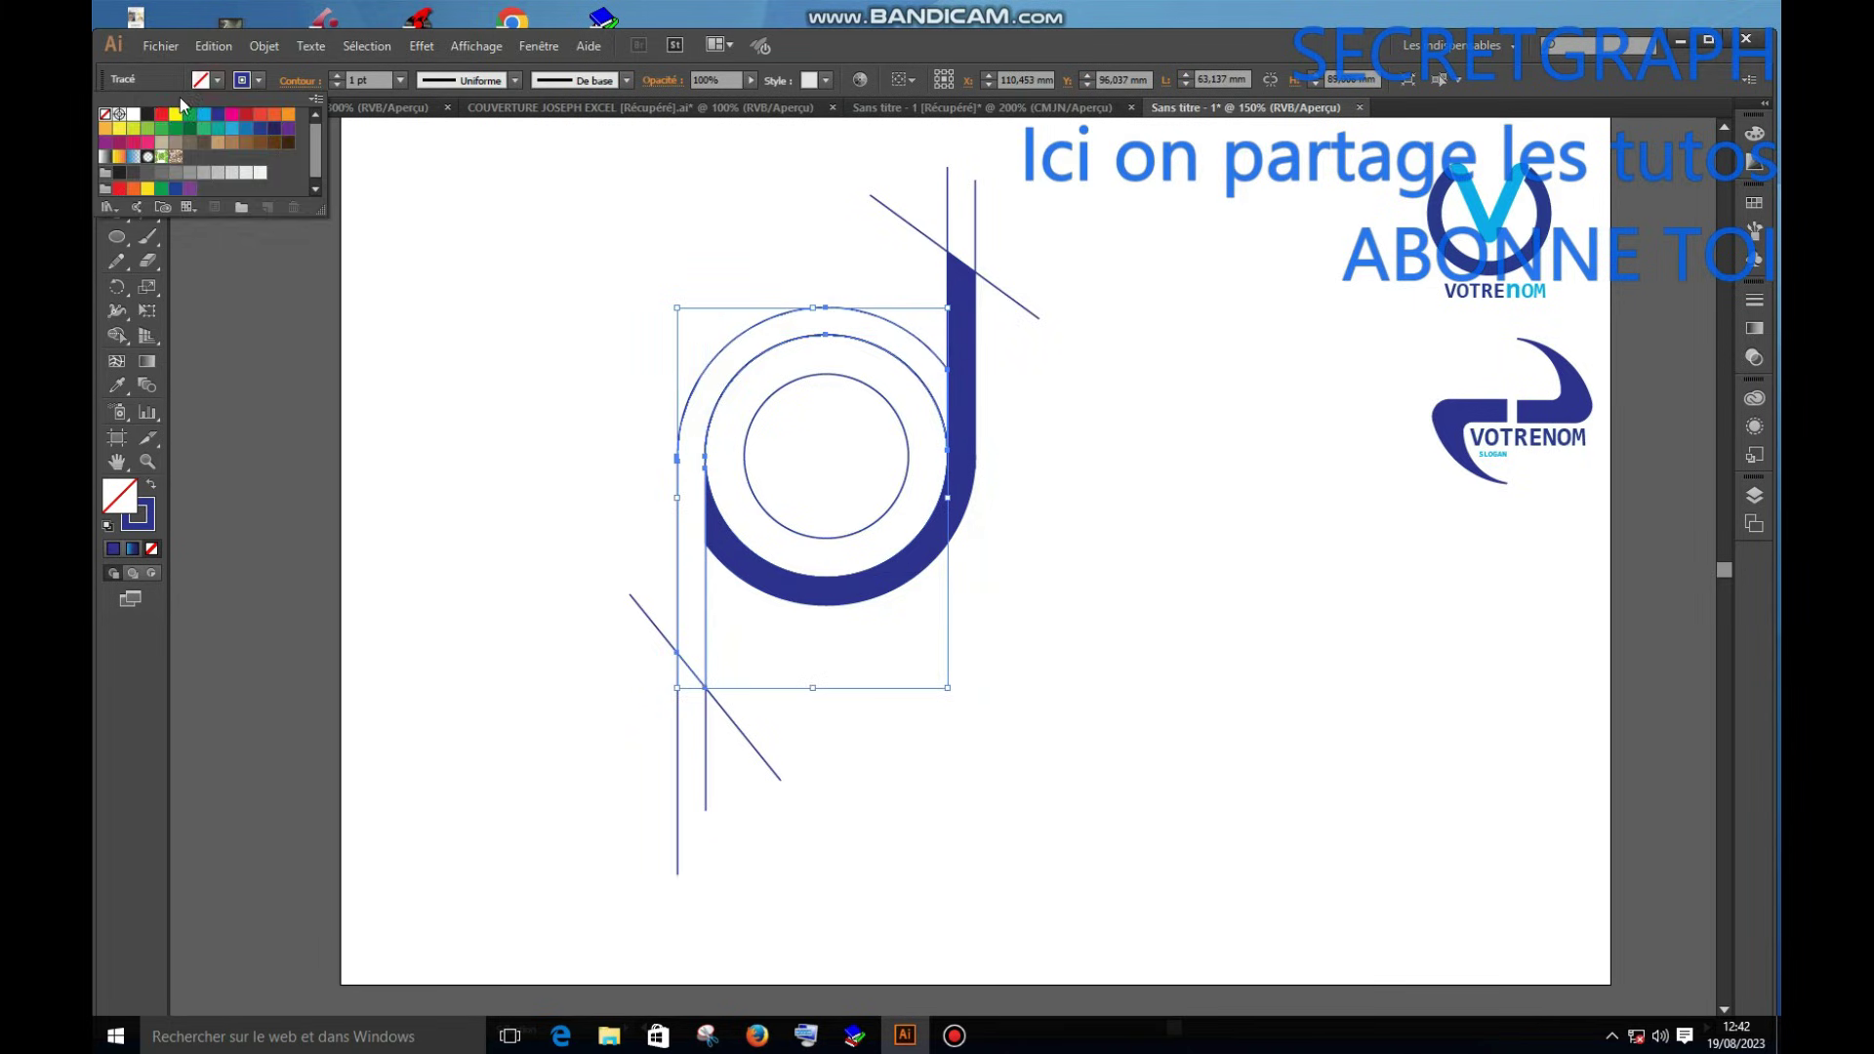
pyautogui.click(272, 132)
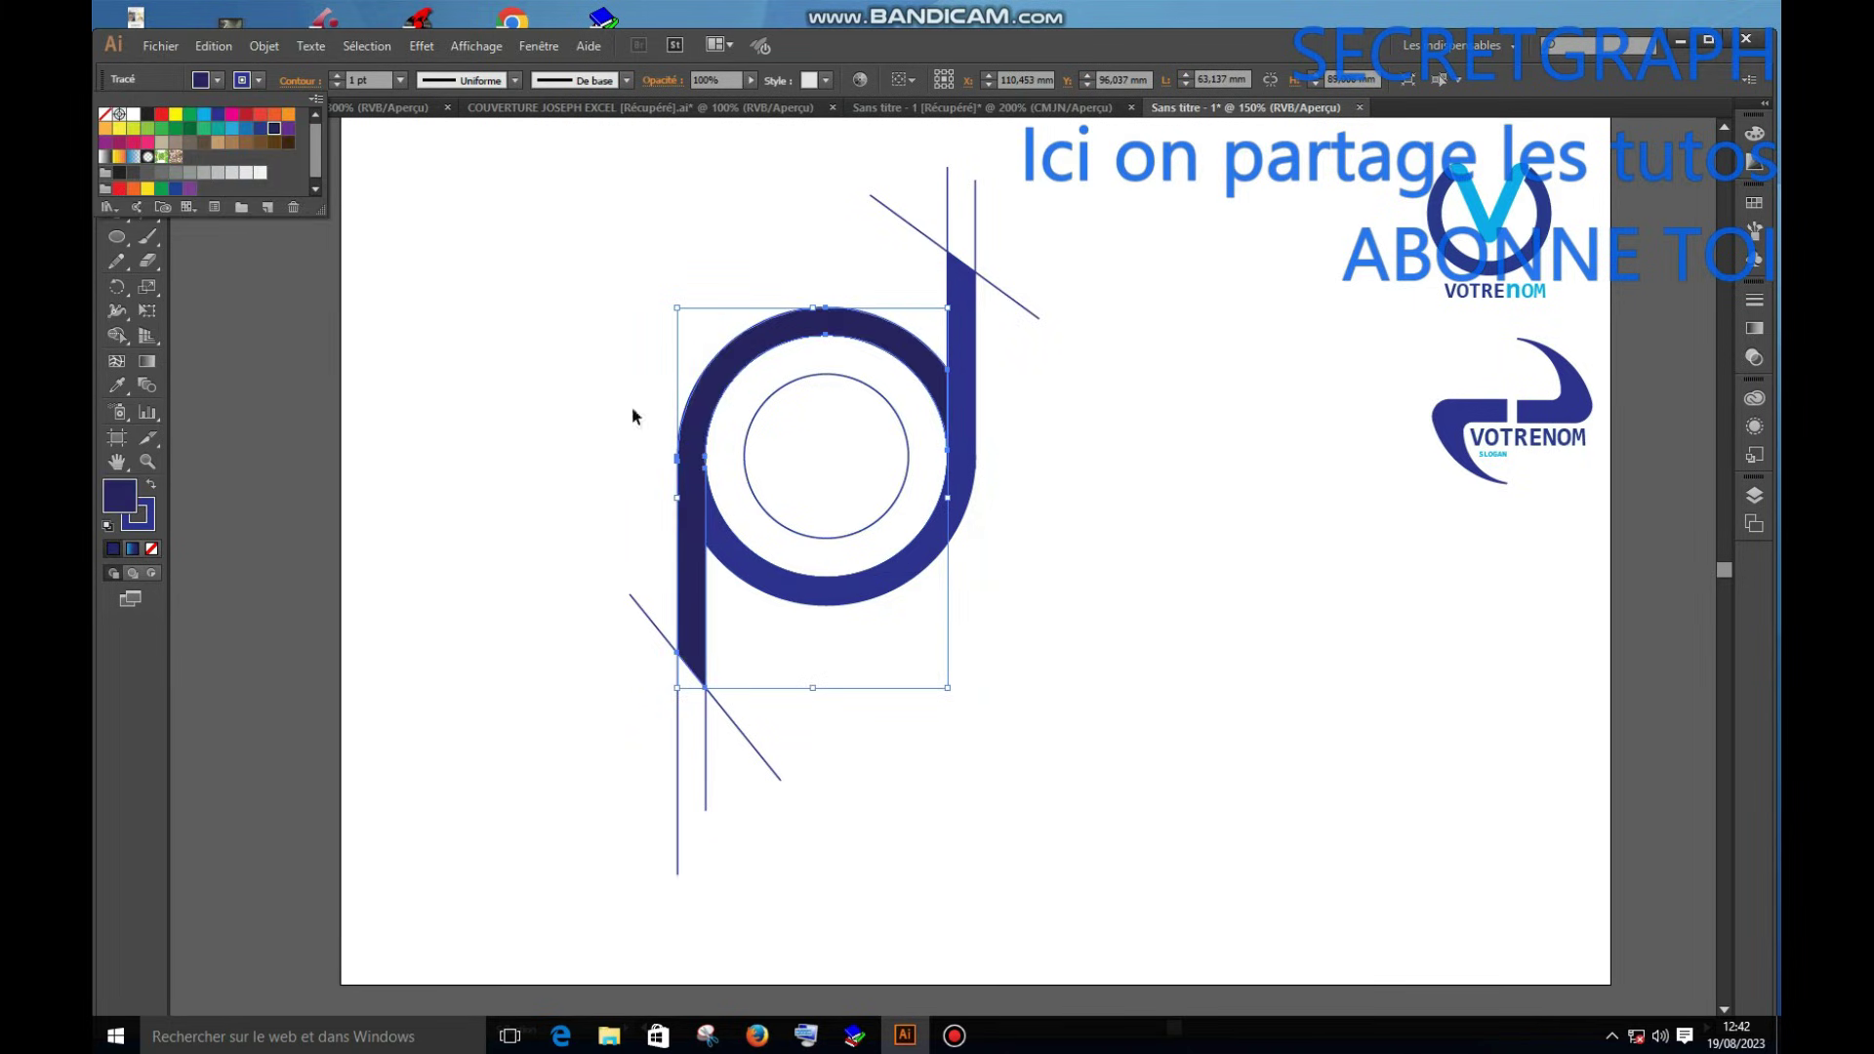
pyautogui.click(1118, 594)
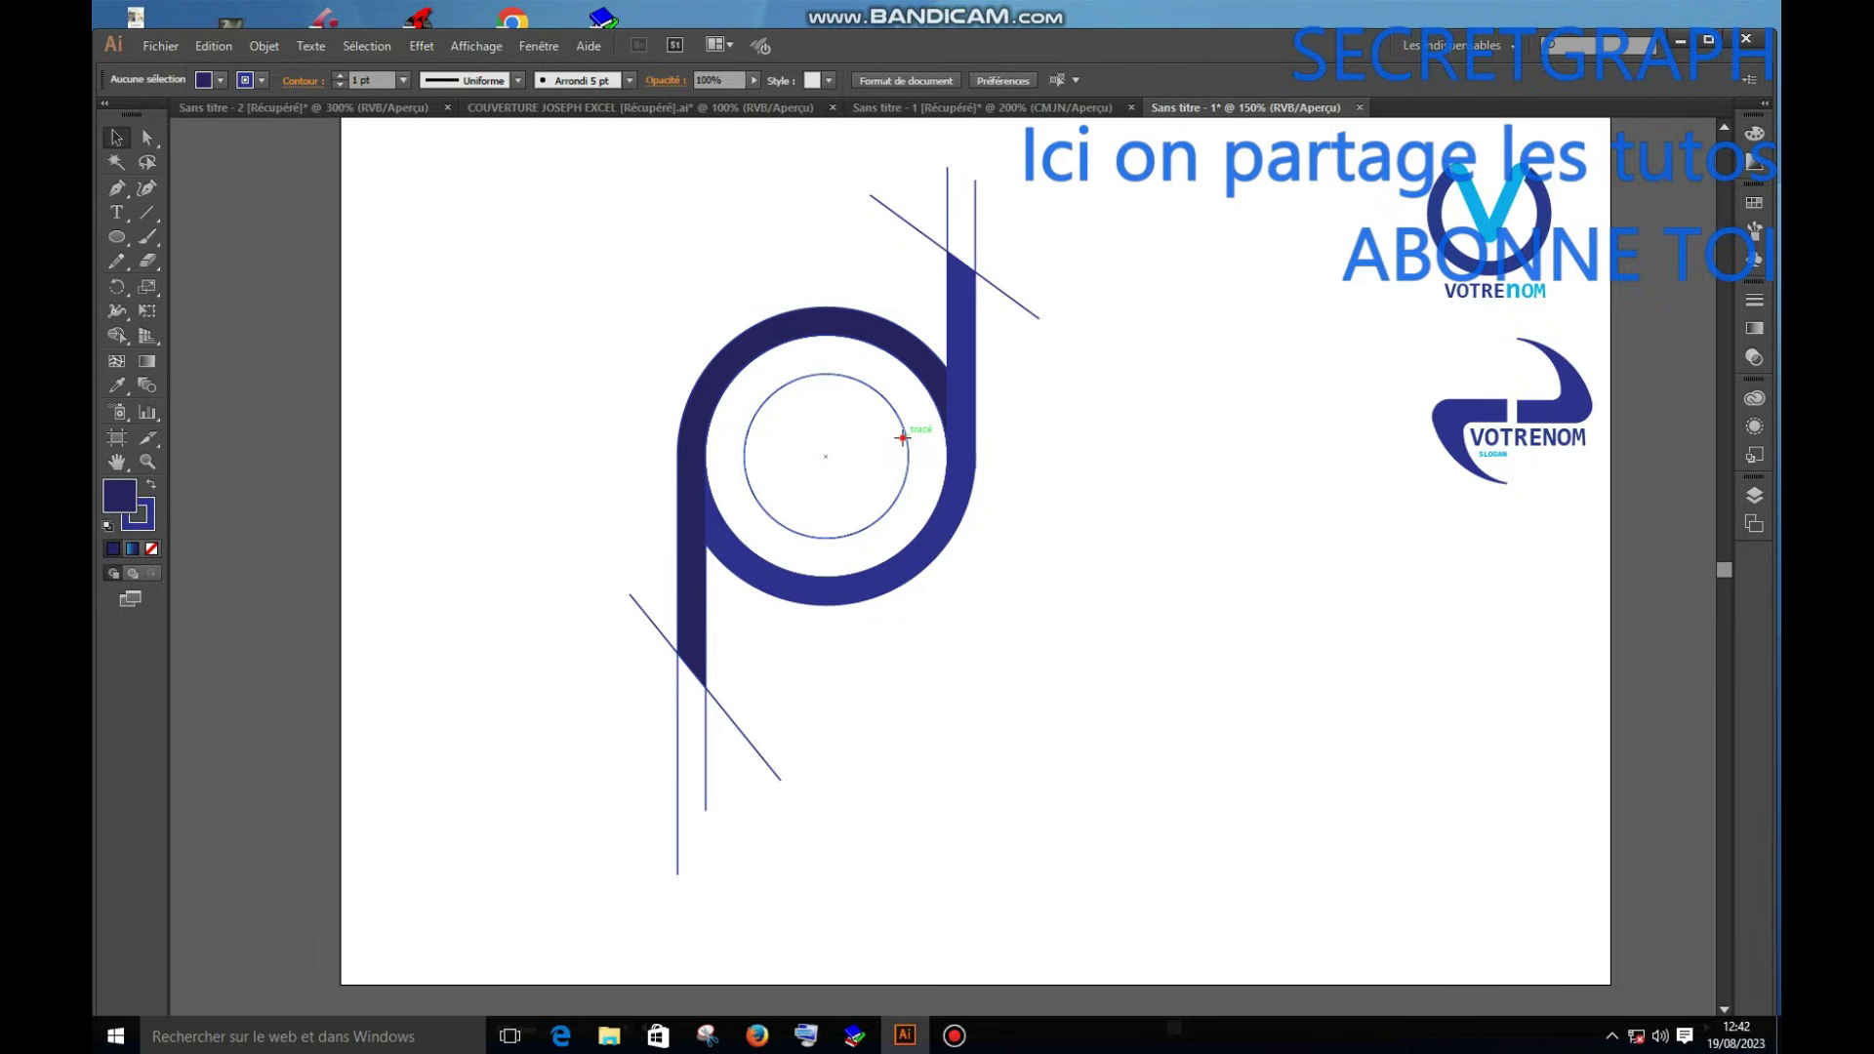
# Delete the inner circle and the leftover vertical and diagonal construction lines around the emblem.
pyautogui.click(902, 437)
pyautogui.press('Delete')
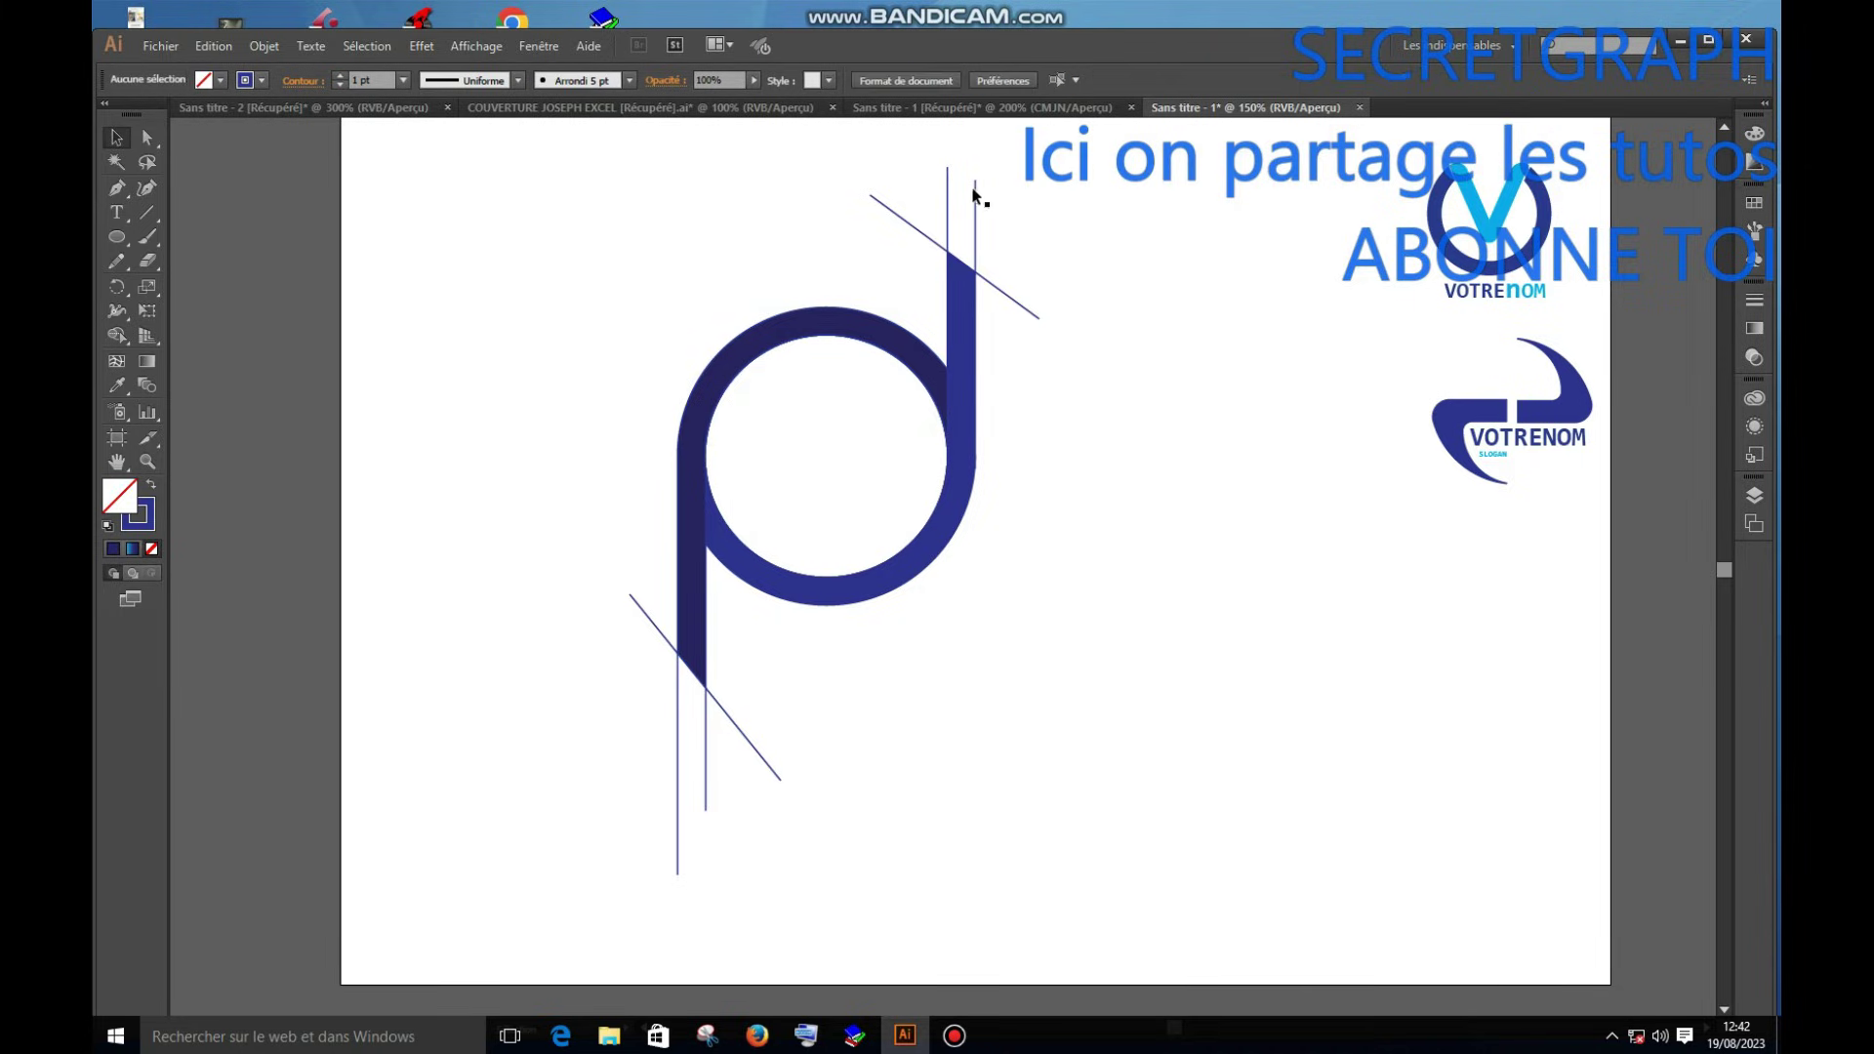
pyautogui.moveTo(991, 250); pyautogui.dragTo(994, 254)
pyautogui.click(1026, 308)
pyautogui.press('Delete')
pyautogui.moveTo(617, 792); pyautogui.dragTo(780, 766)
pyautogui.press('Delete')
pyautogui.click(654, 623)
pyautogui.press('Delete')
# Remove the outline from both coloured shapes of the emblem.
pyautogui.moveTo(630, 249); pyautogui.dragTo(1008, 799)
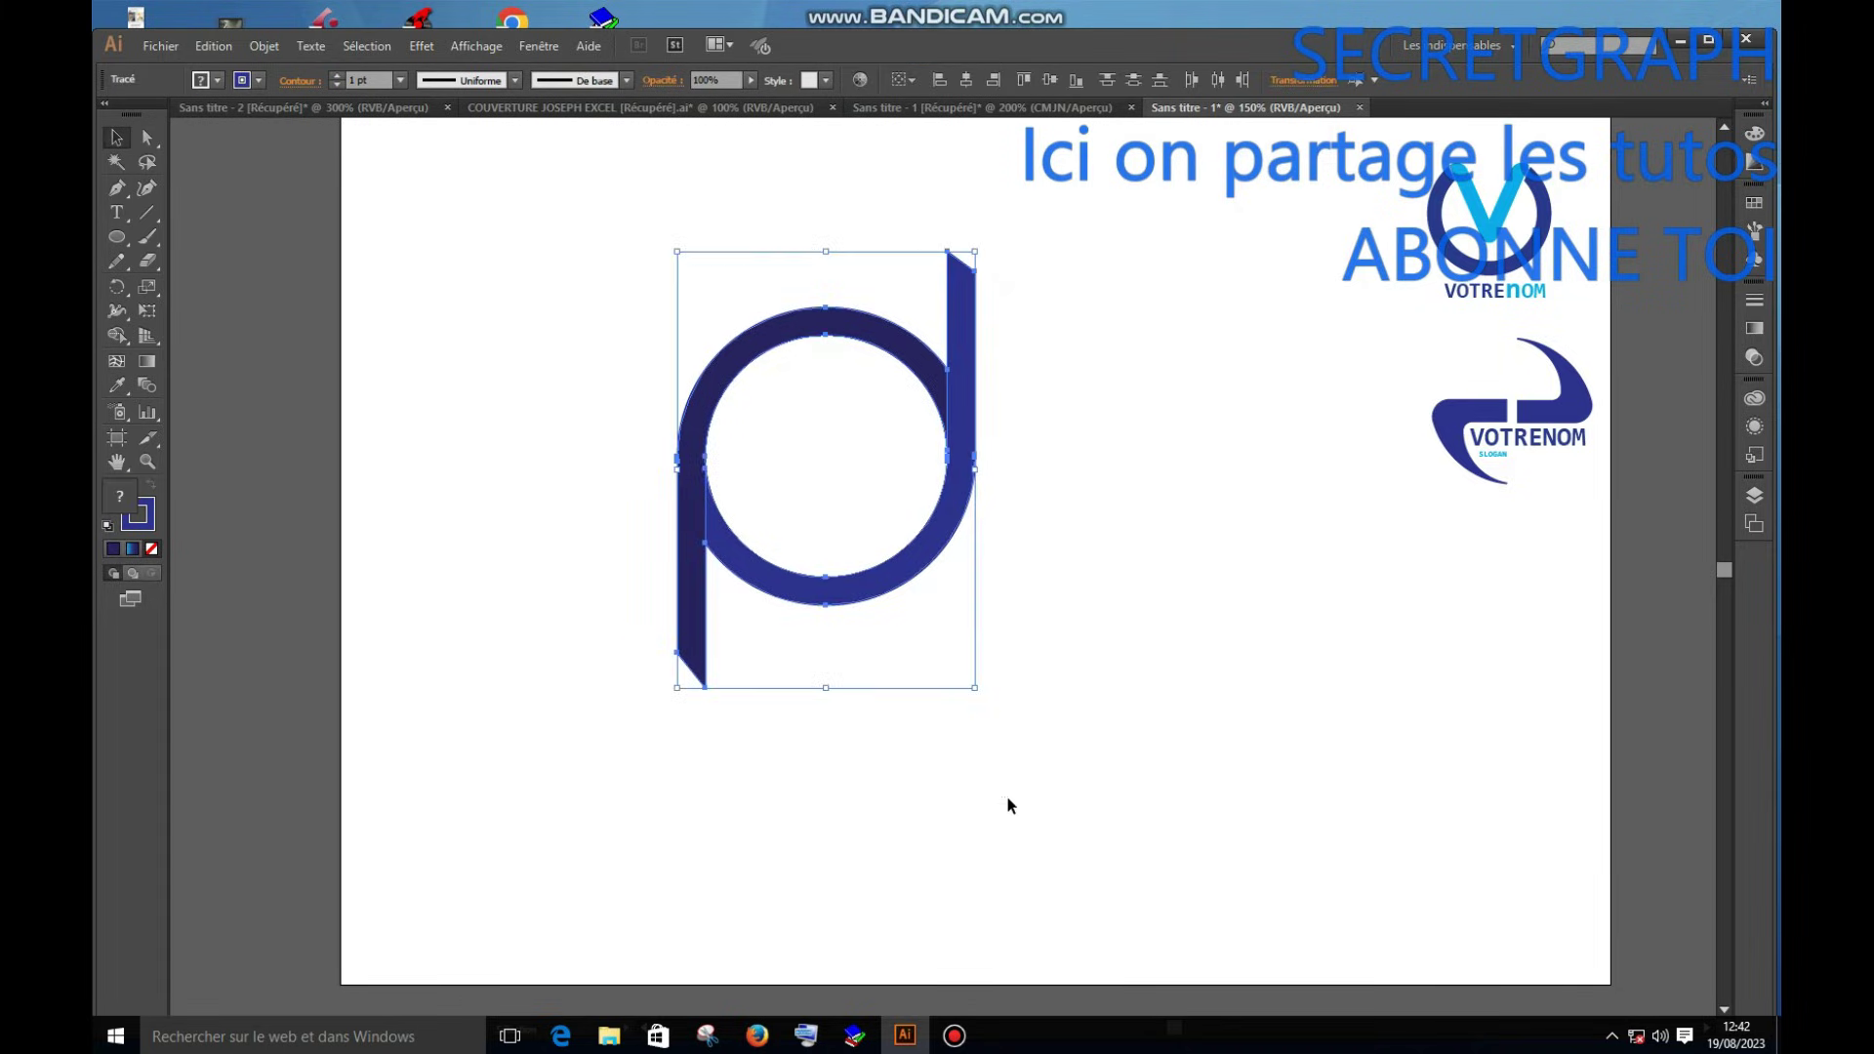
pyautogui.click(259, 81)
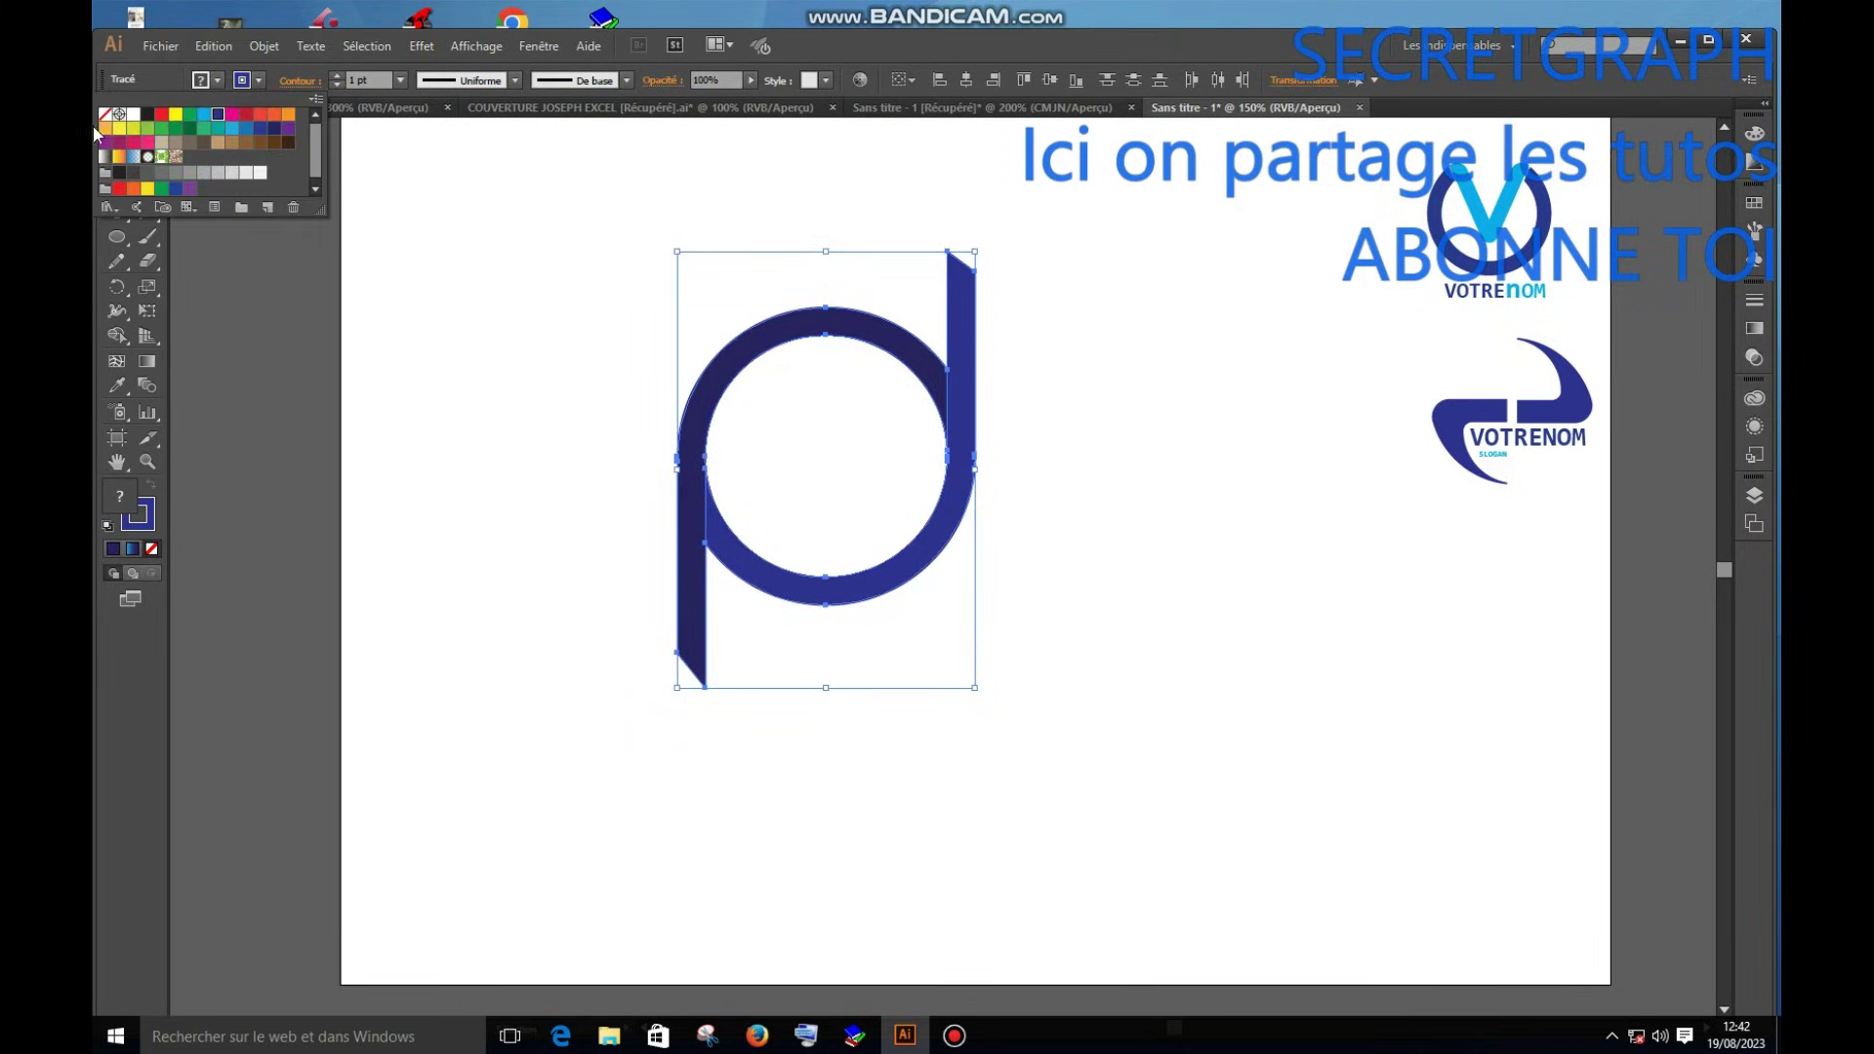
pyautogui.click(104, 114)
pyautogui.click(1045, 441)
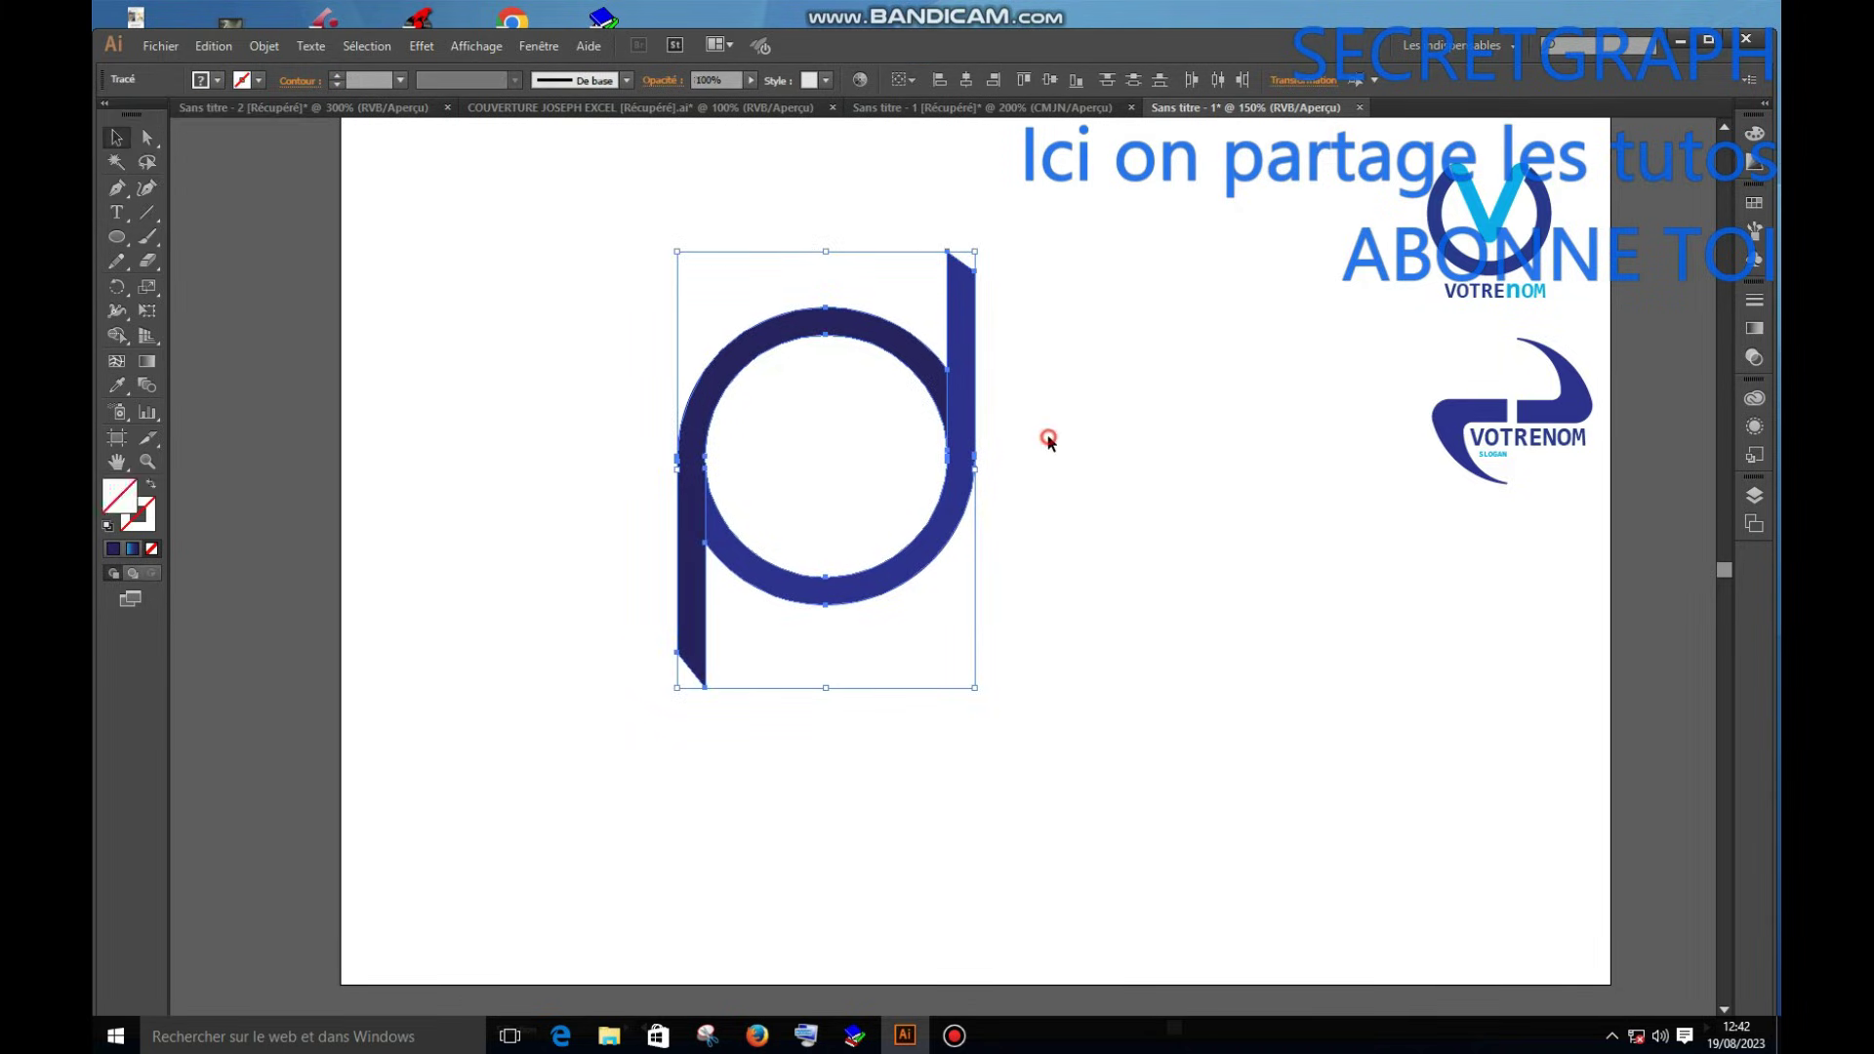
pyautogui.click(1042, 429)
# Rotate the whole emblem 90° clockwise so its bars lie horizontally, and shift it slightly down and left.
pyautogui.moveTo(1127, 208); pyautogui.dragTo(548, 753)
pyautogui.moveTo(977, 244); pyautogui.dragTo(1150, 585)
pyautogui.click(1174, 473)
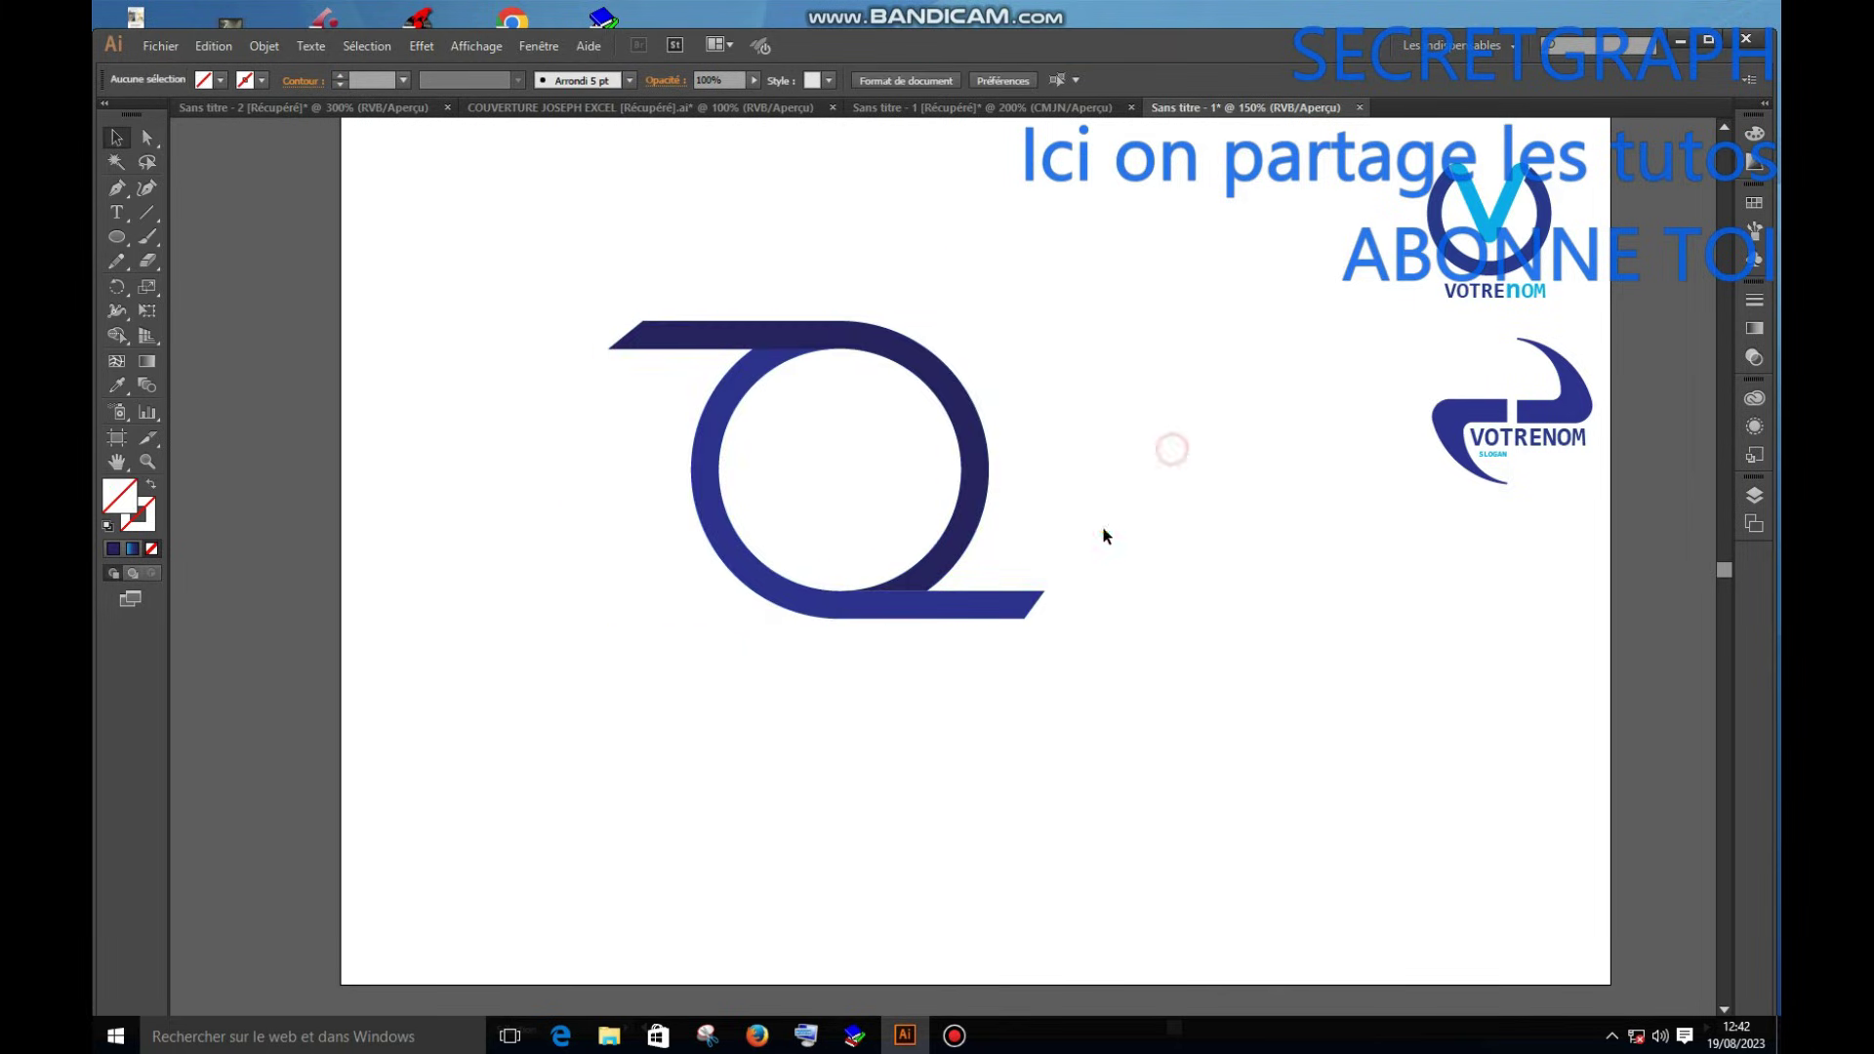
pyautogui.moveTo(578, 207); pyautogui.dragTo(1123, 727)
pyautogui.moveTo(968, 535); pyautogui.dragTo(908, 542)
pyautogui.click(1117, 572)
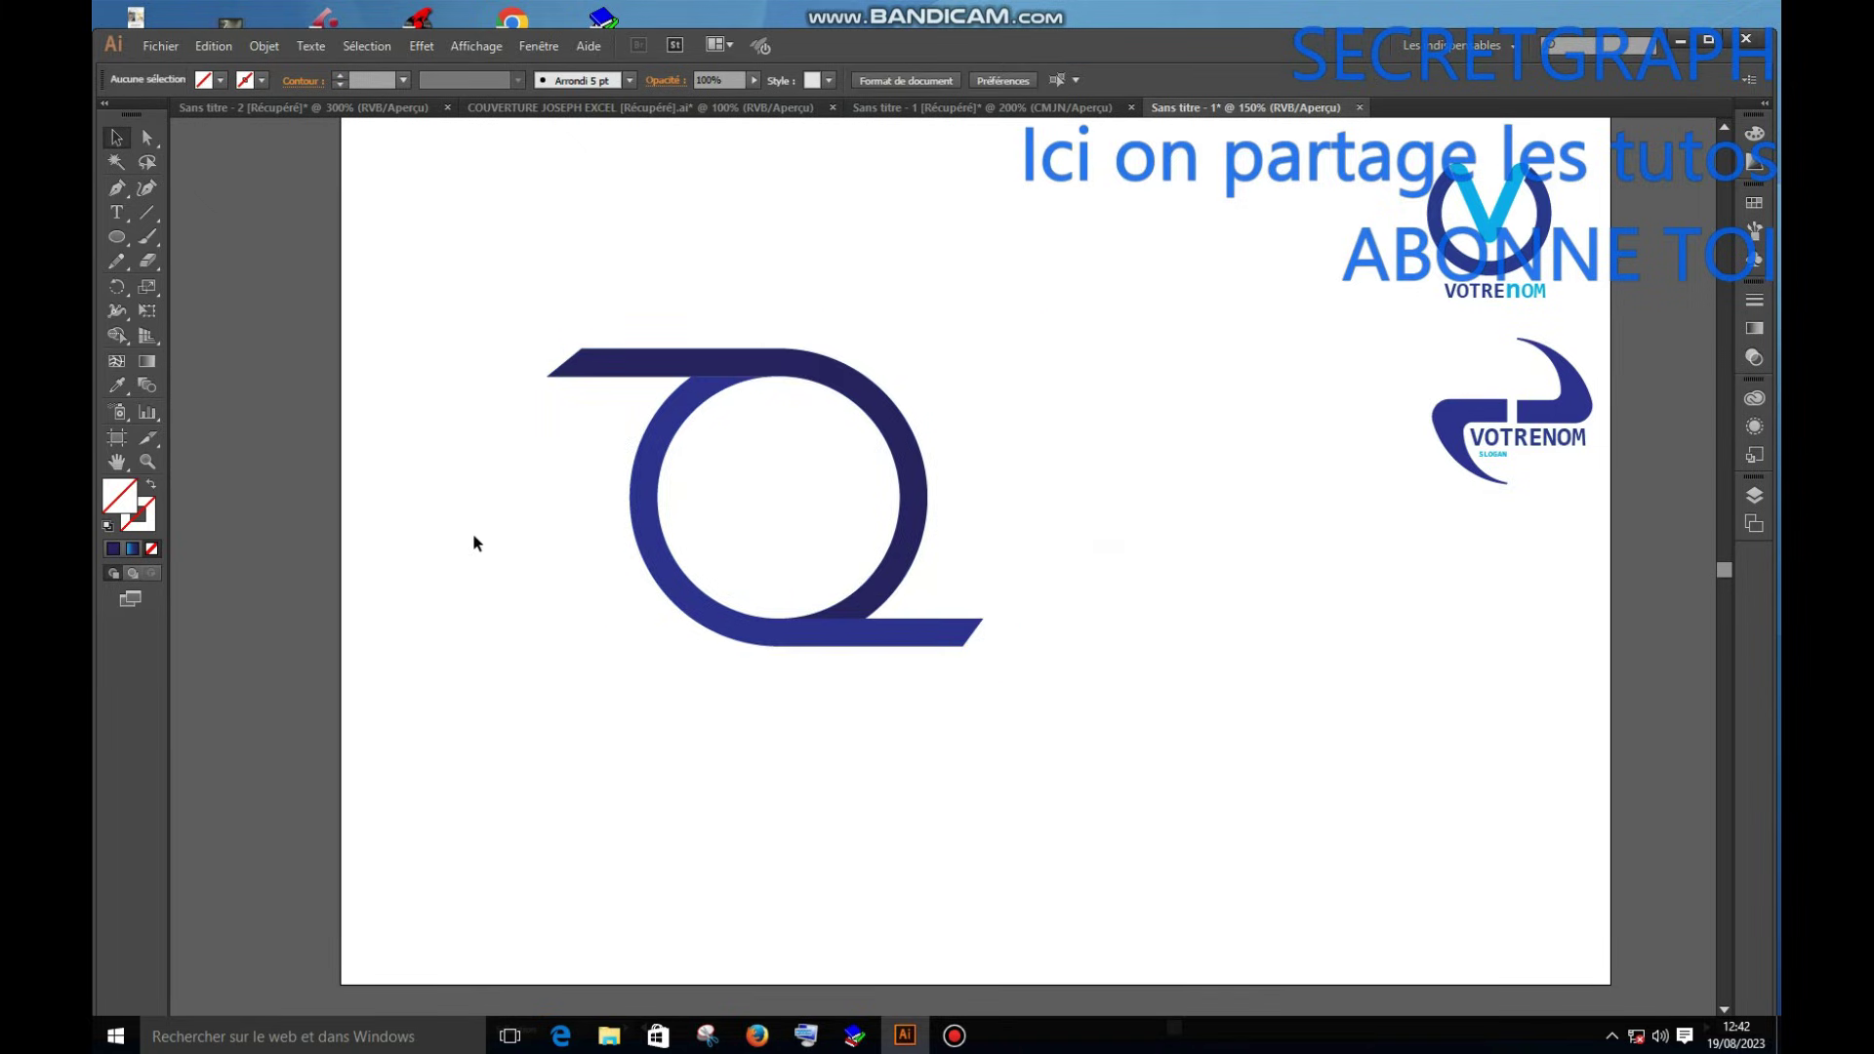
# Add the text VOTRENOM, starting just inside the left side of the emblem's ring.
pyautogui.click(117, 212)
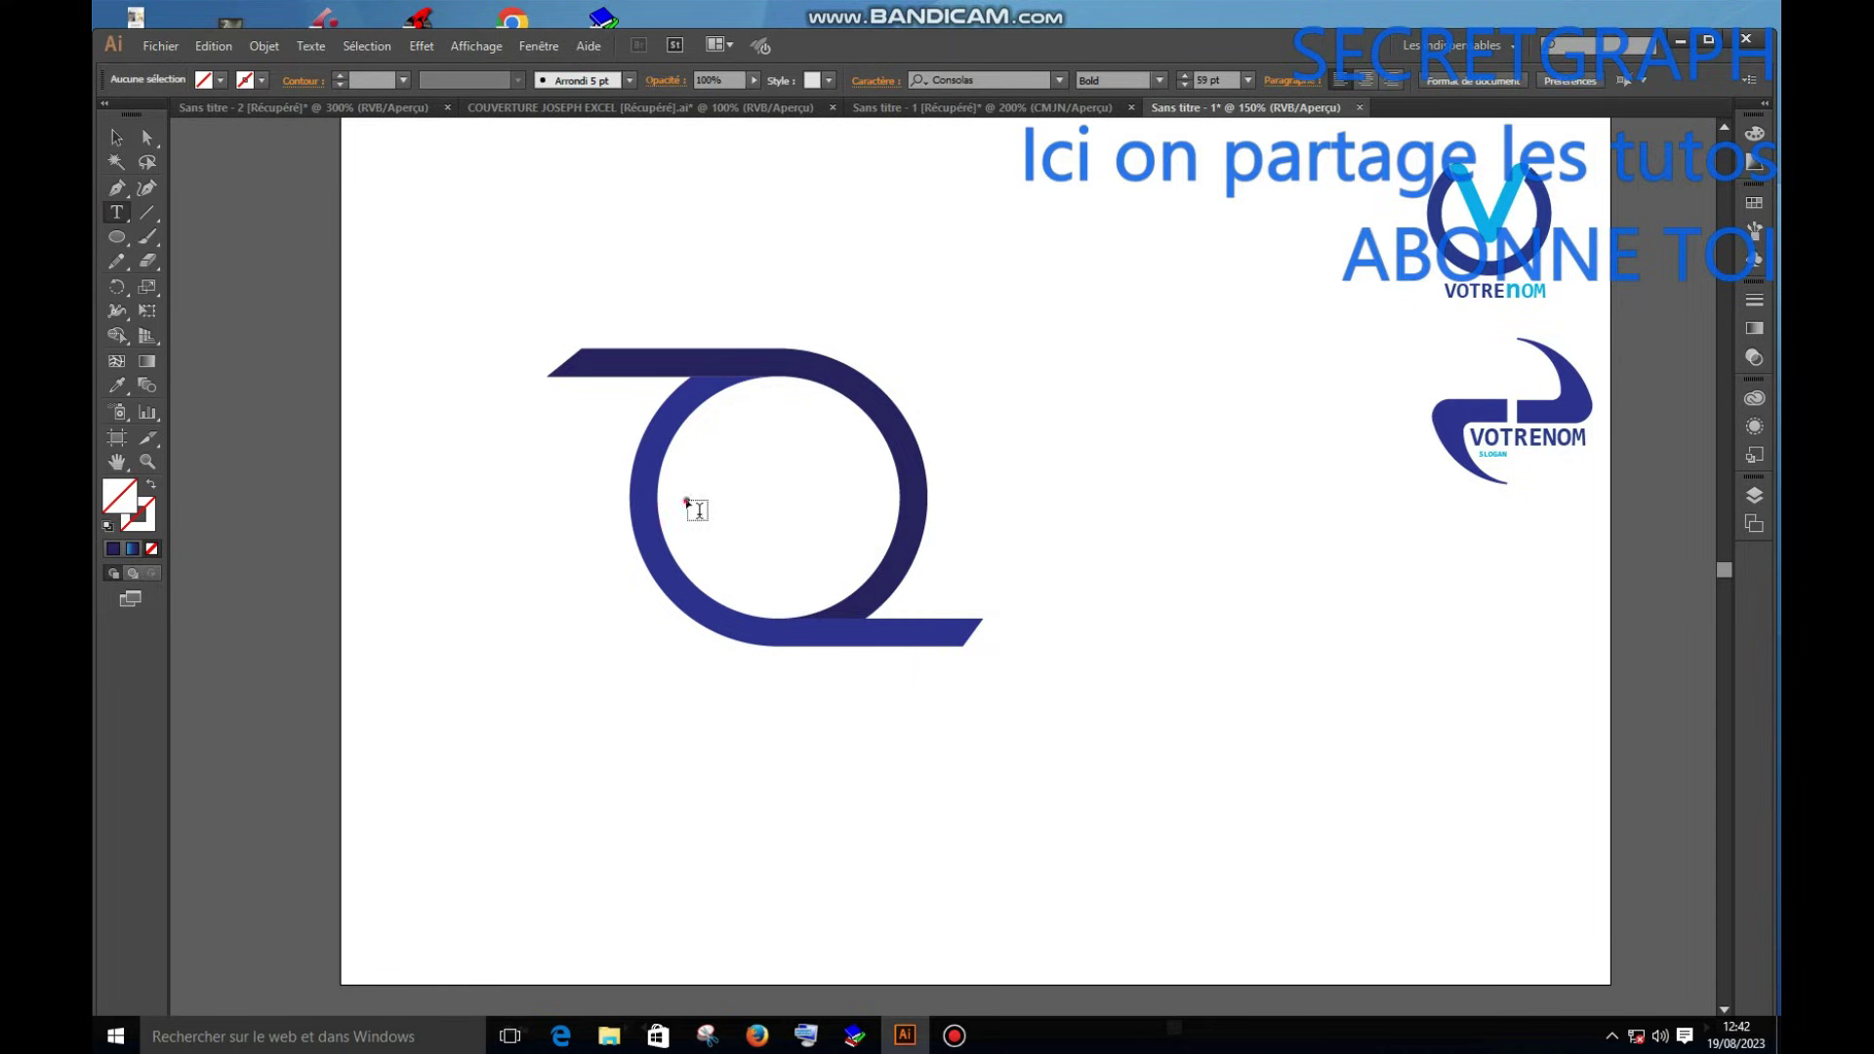
pyautogui.click(689, 503)
pyautogui.write('VOT')
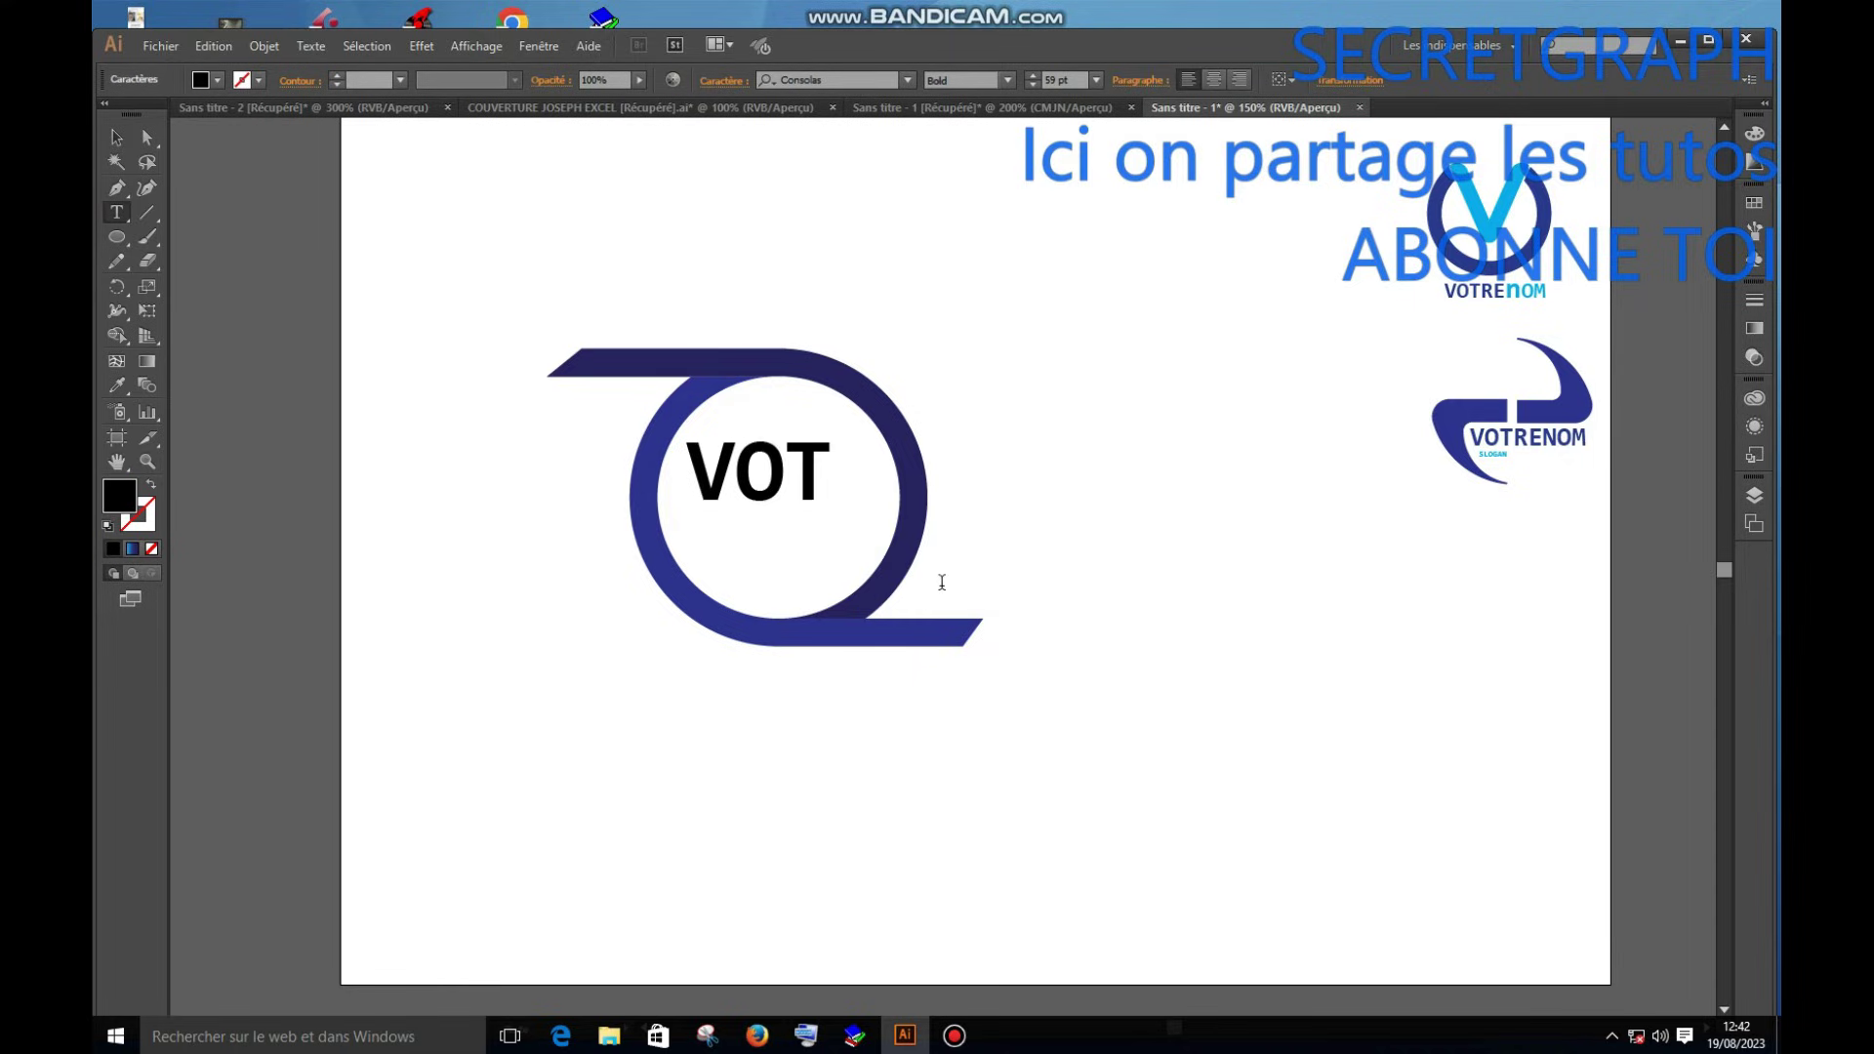
pyautogui.write('RENOM')
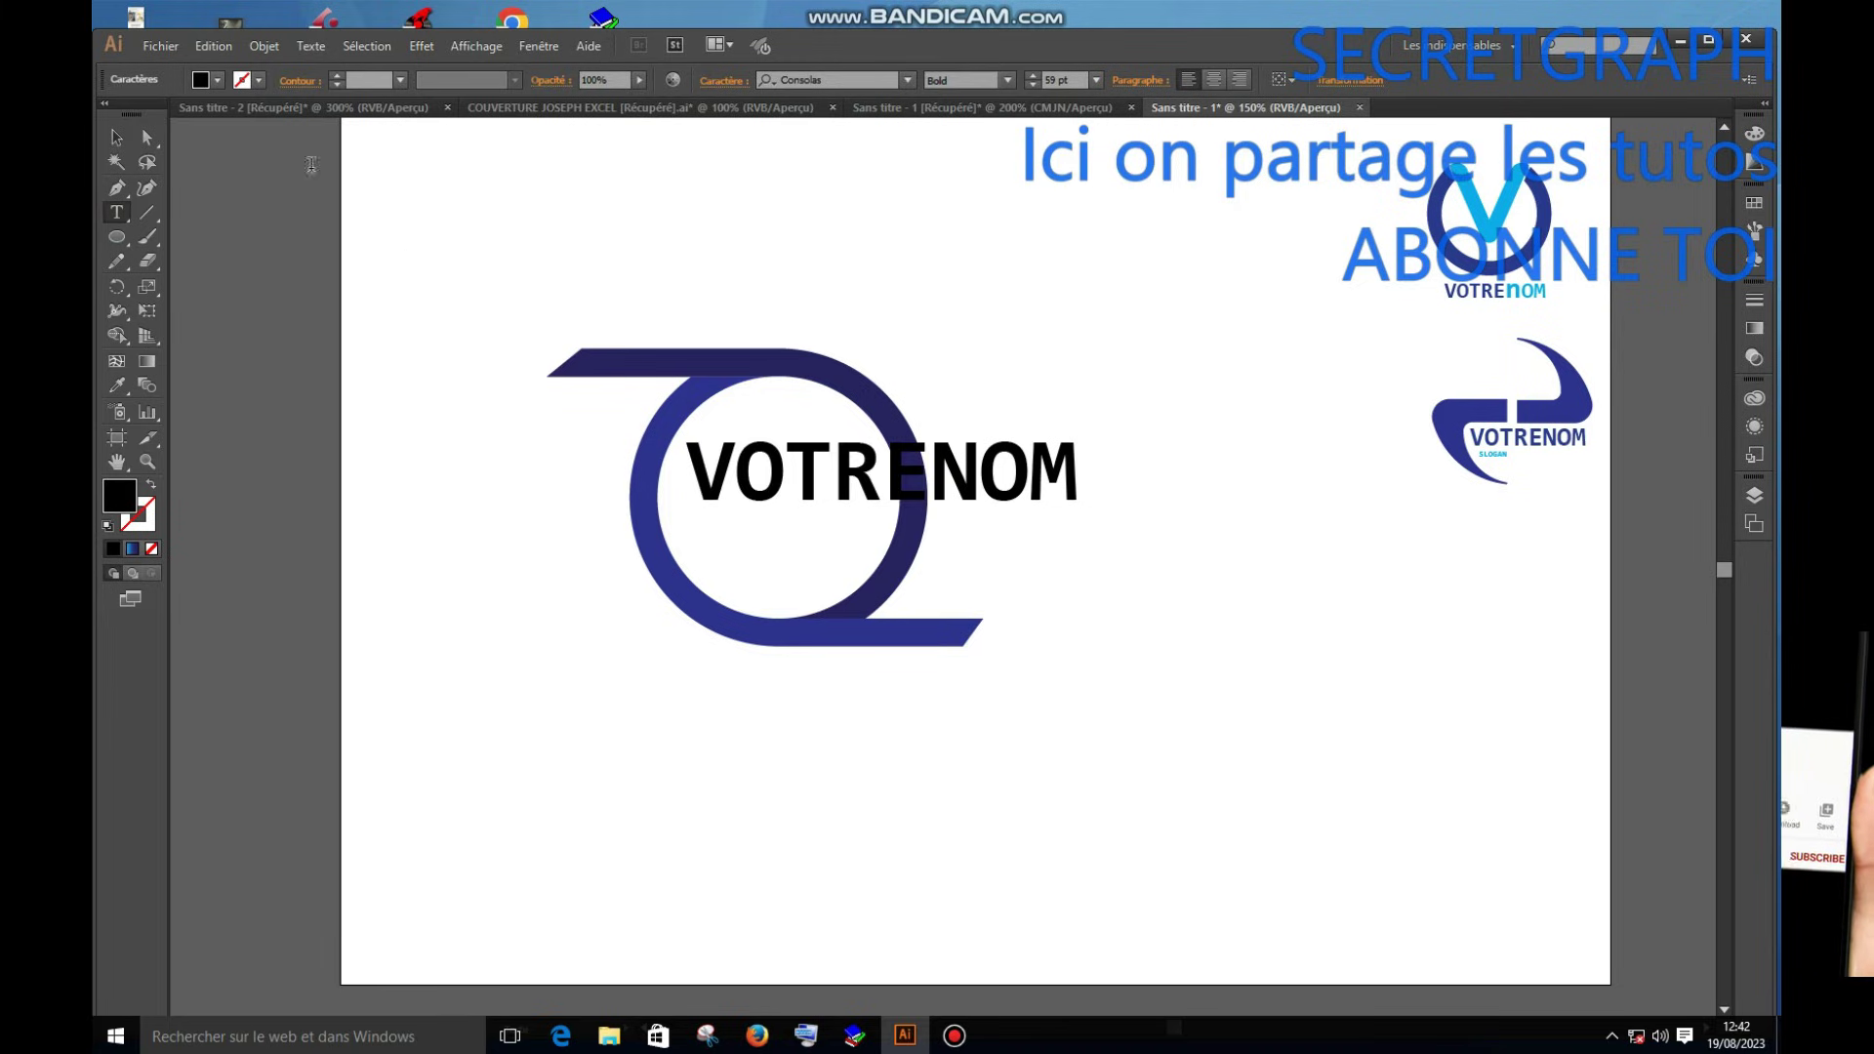
# Scale the VOTRENOM text down so it fits across the inside of the emblem's ring.
pyautogui.press('Escape')
pyautogui.moveTo(1080, 430); pyautogui.dragTo(1015, 476)
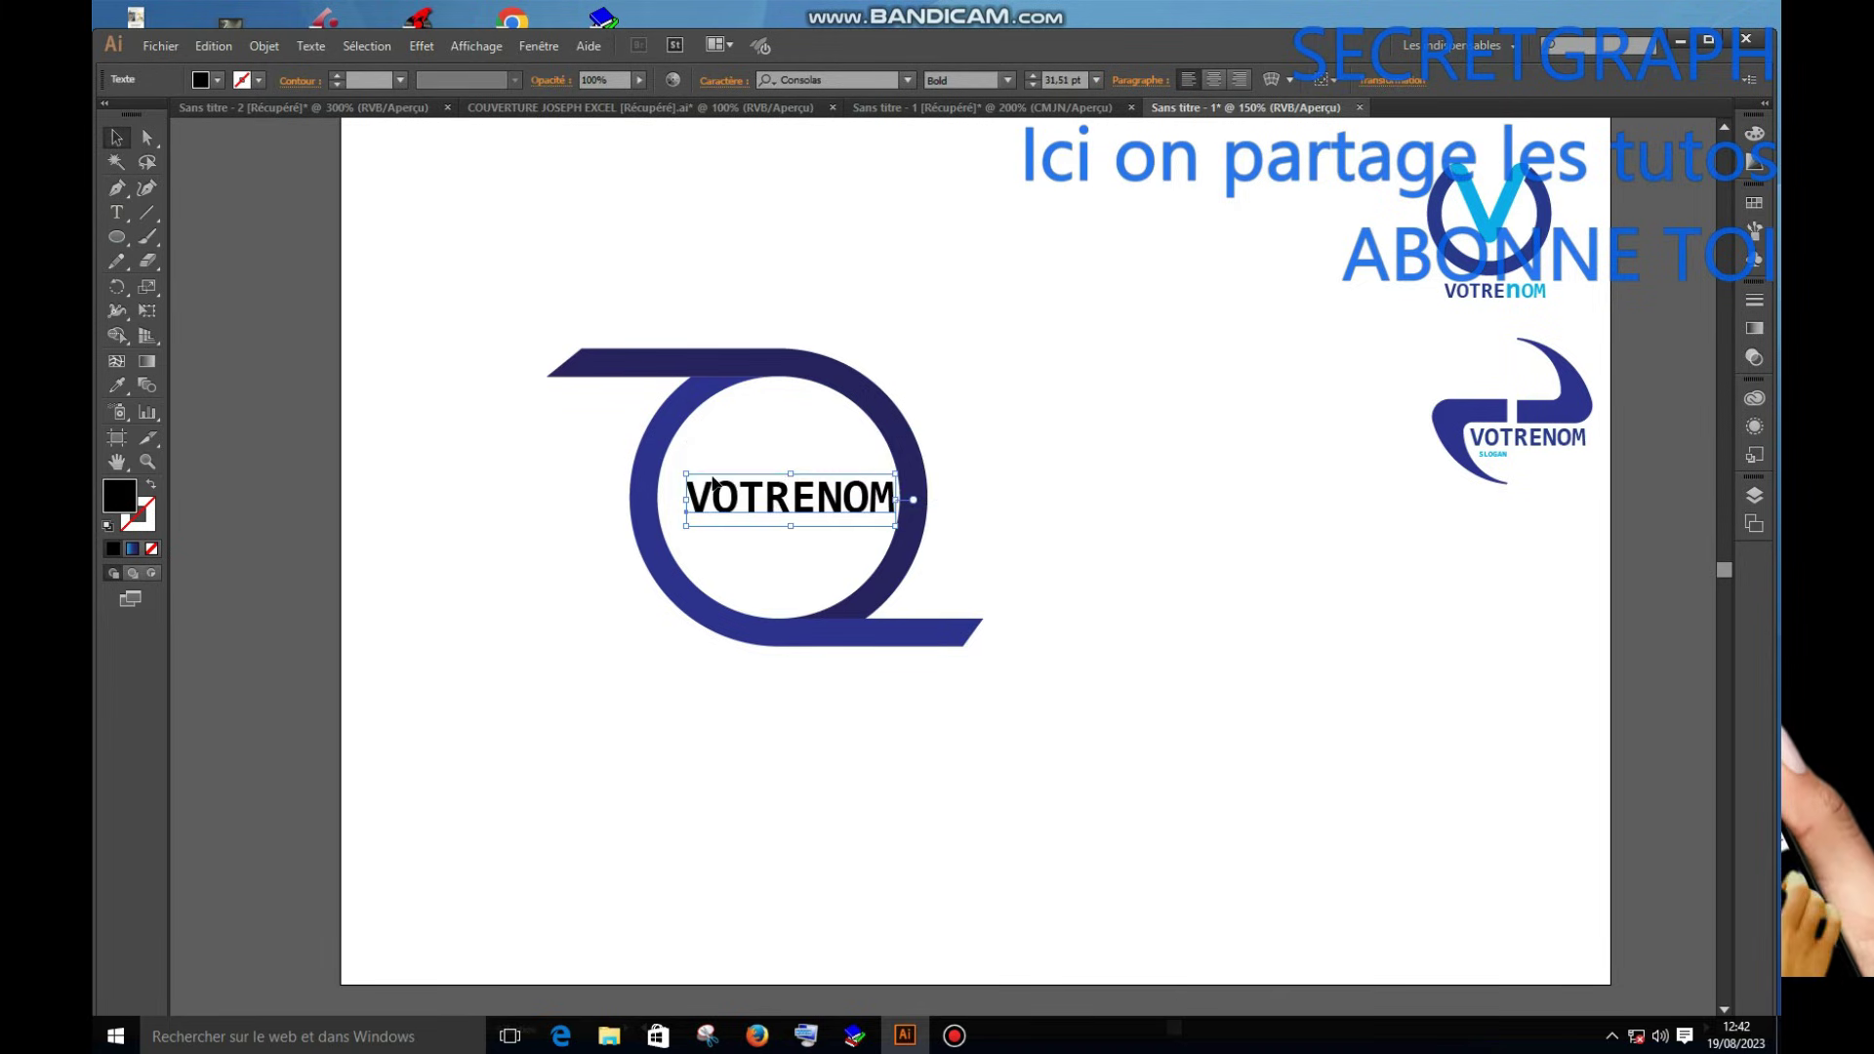
pyautogui.moveTo(686, 475); pyautogui.dragTo(664, 469)
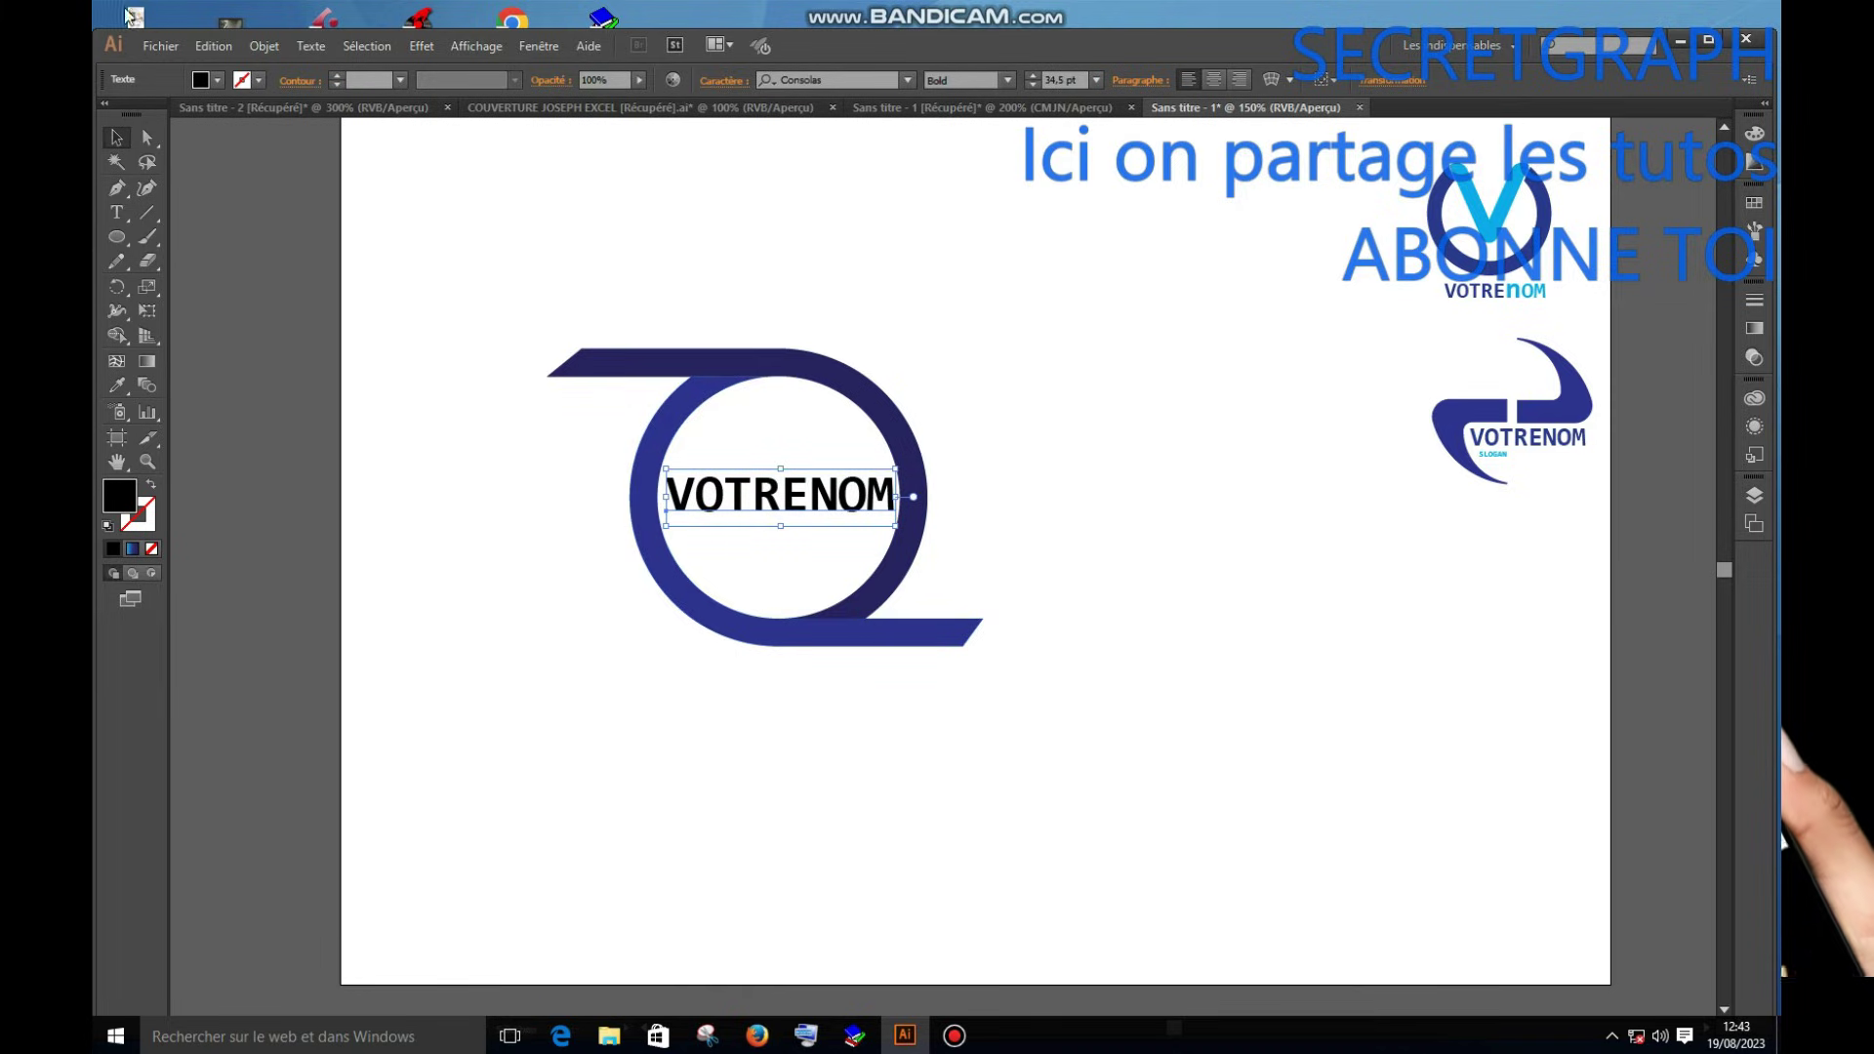
# Try light blue, tan and purple fills on the VOTRENOM text inside the ring.
pyautogui.click(216, 80)
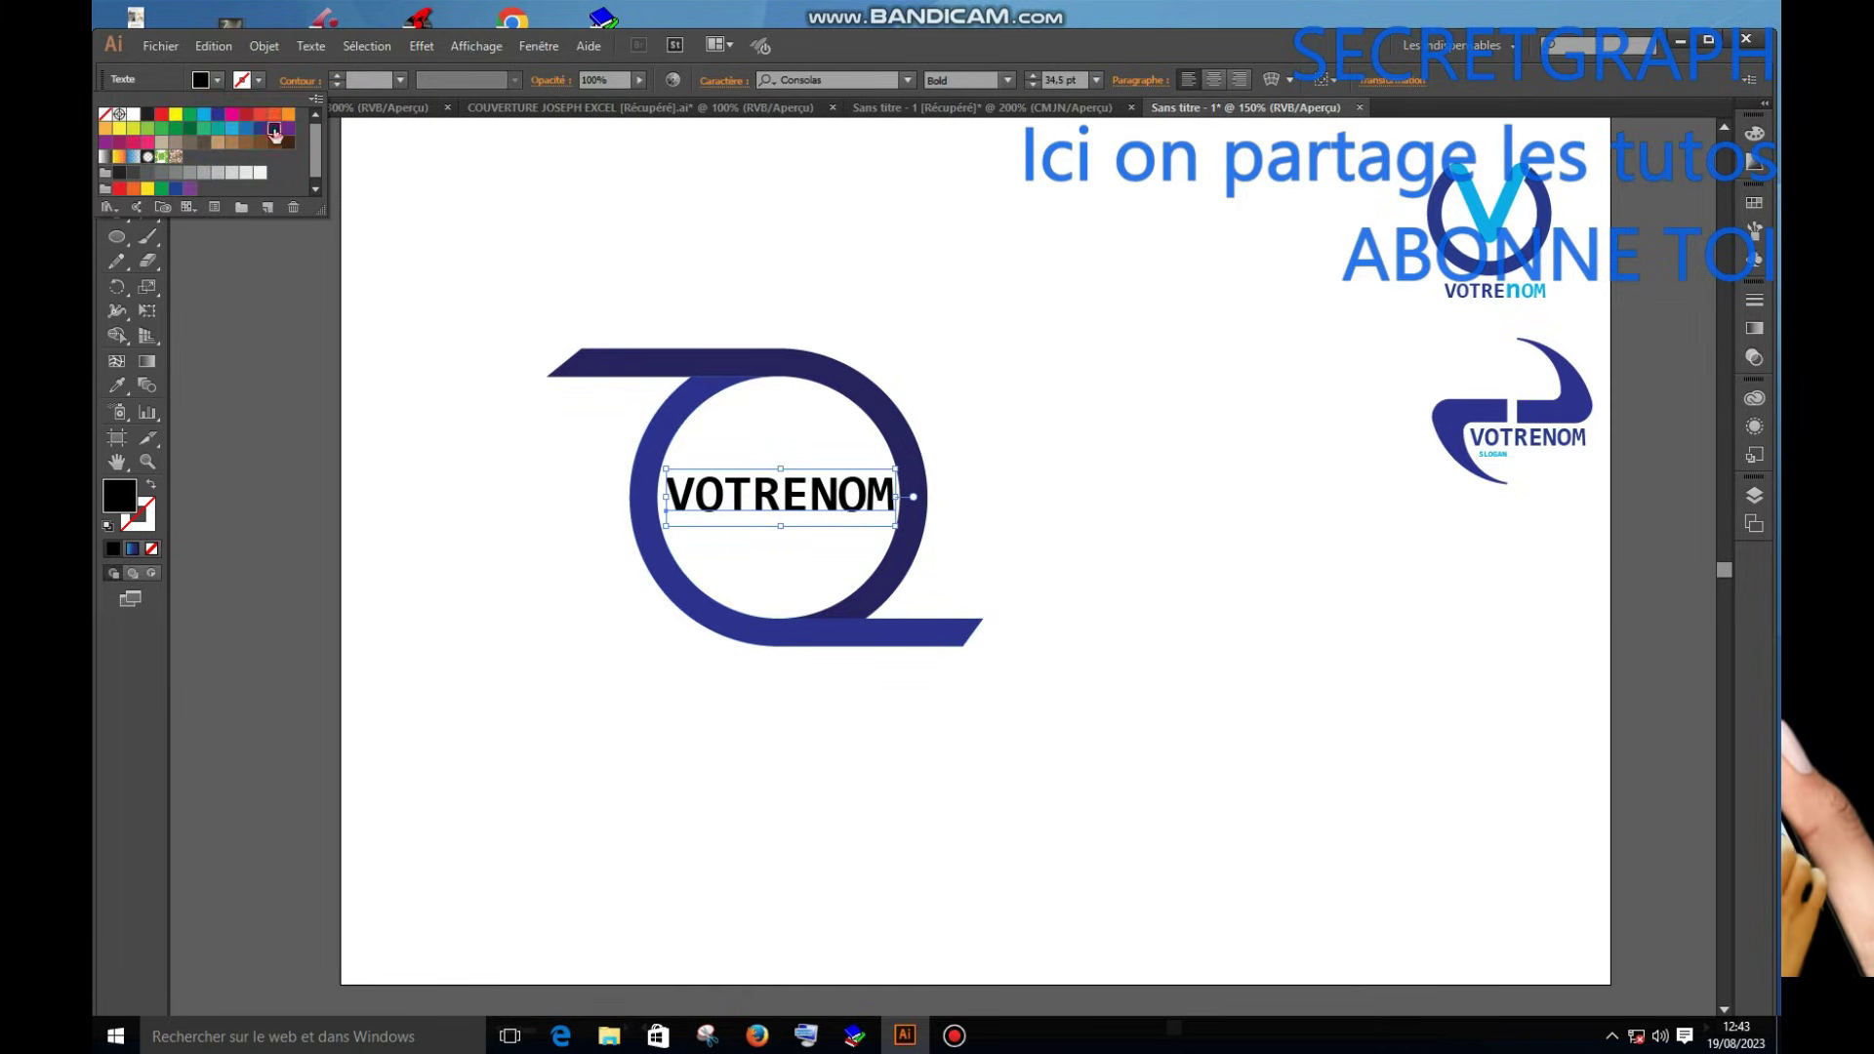
pyautogui.click(275, 129)
pyautogui.click(201, 115)
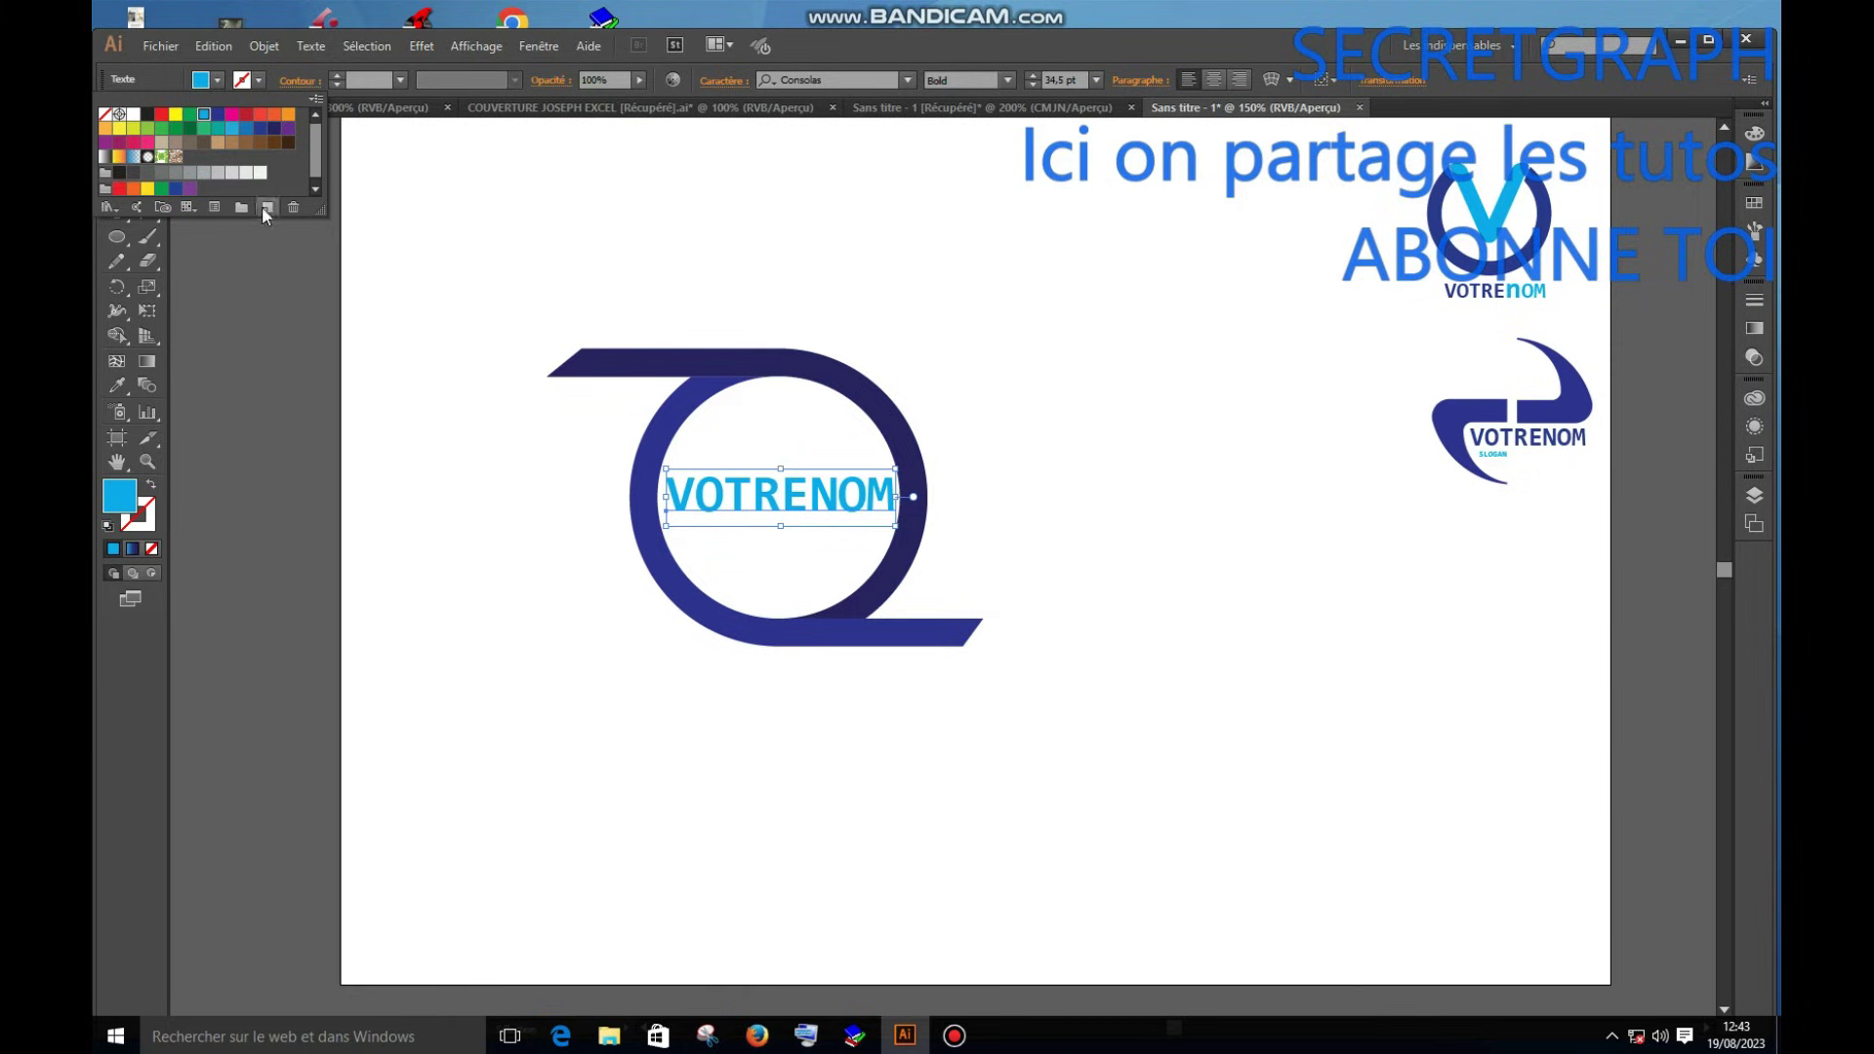
pyautogui.click(221, 144)
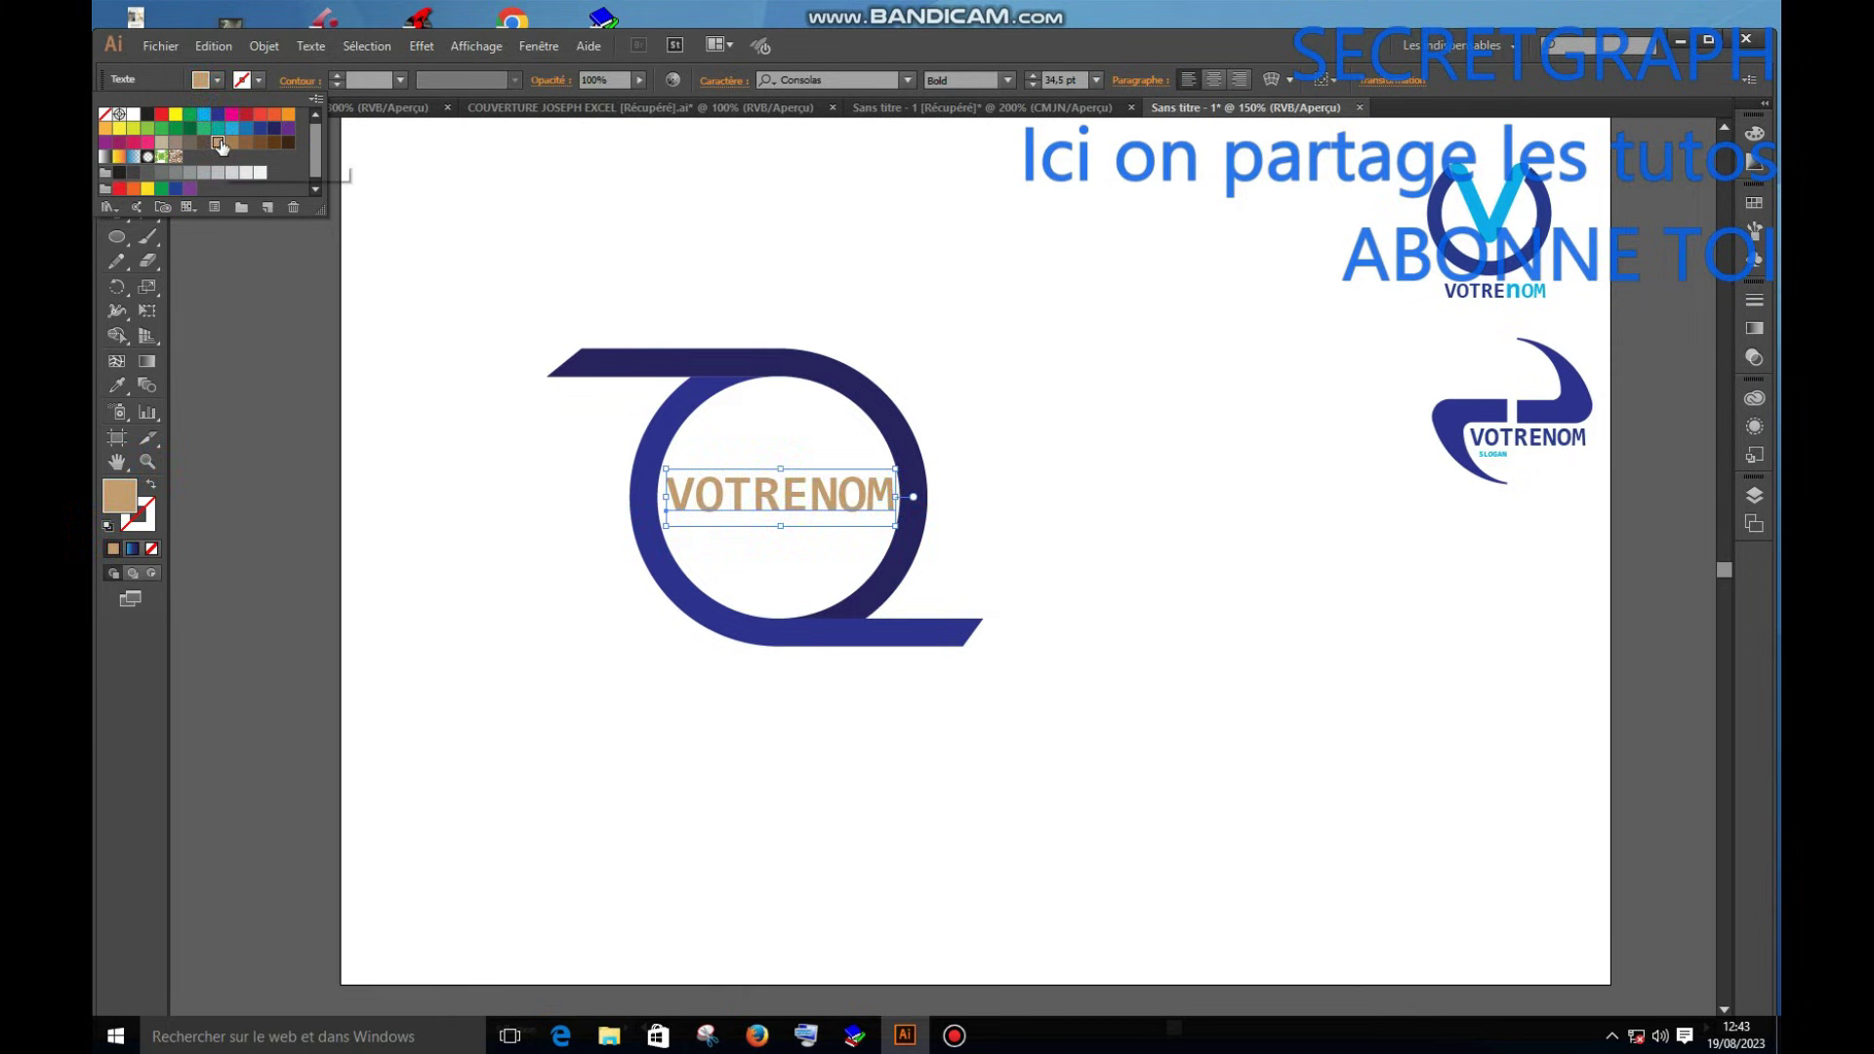
pyautogui.click(275, 129)
pyautogui.click(289, 129)
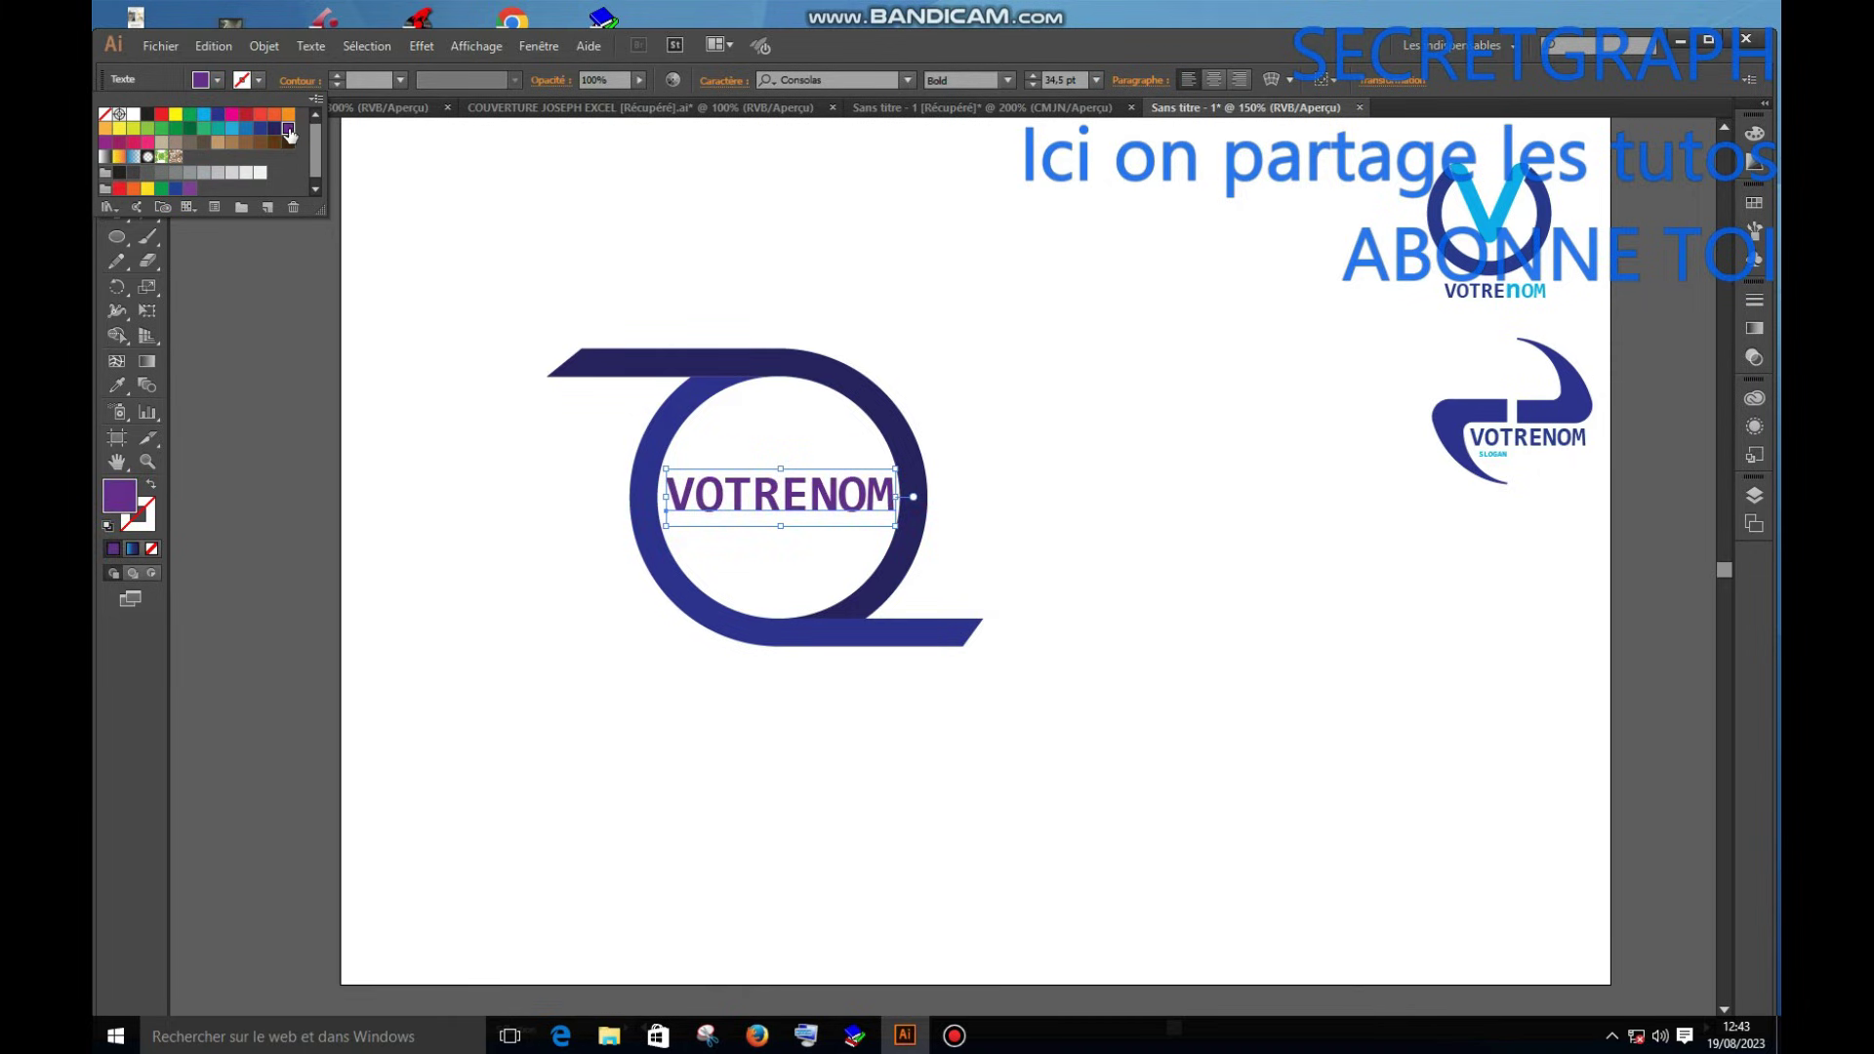
pyautogui.click(117, 255)
pyautogui.click(116, 134)
pyautogui.click(1042, 578)
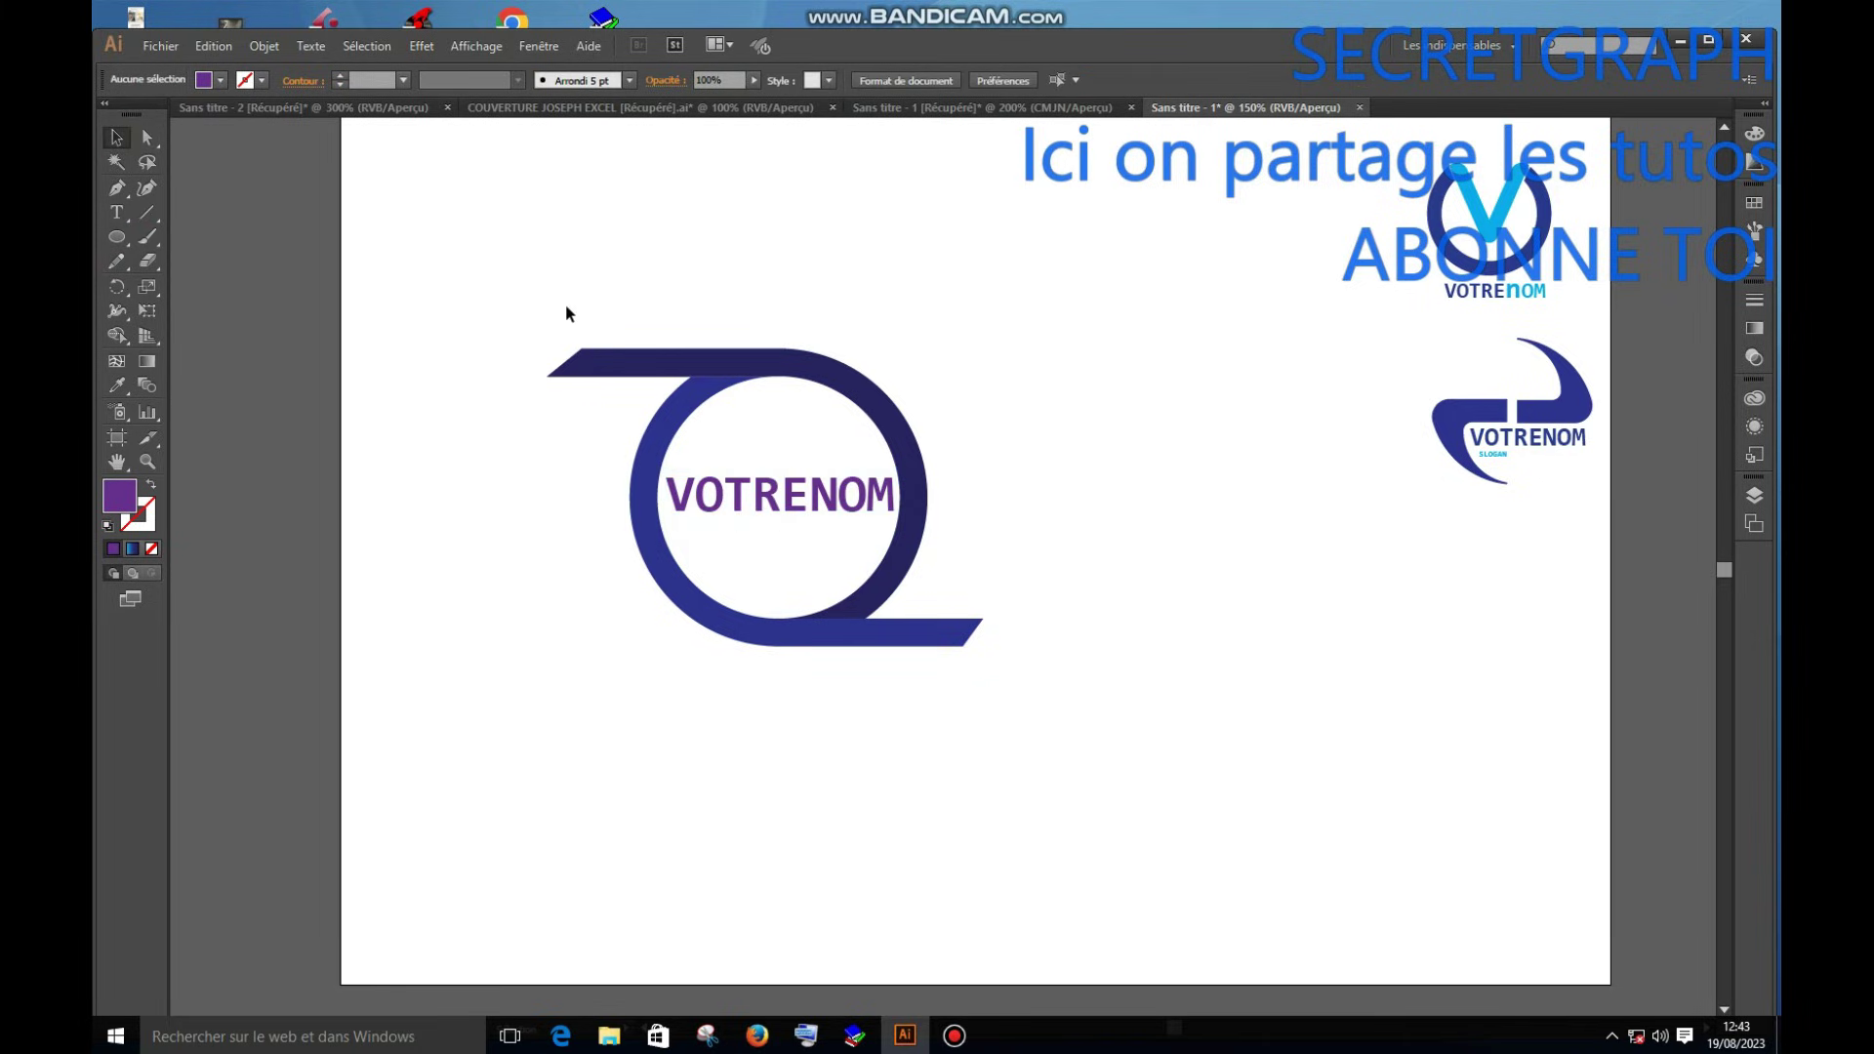
# Set the fill of the VOTRENOM text inside the ring to light blue.
pyautogui.click(793, 514)
pyautogui.click(219, 81)
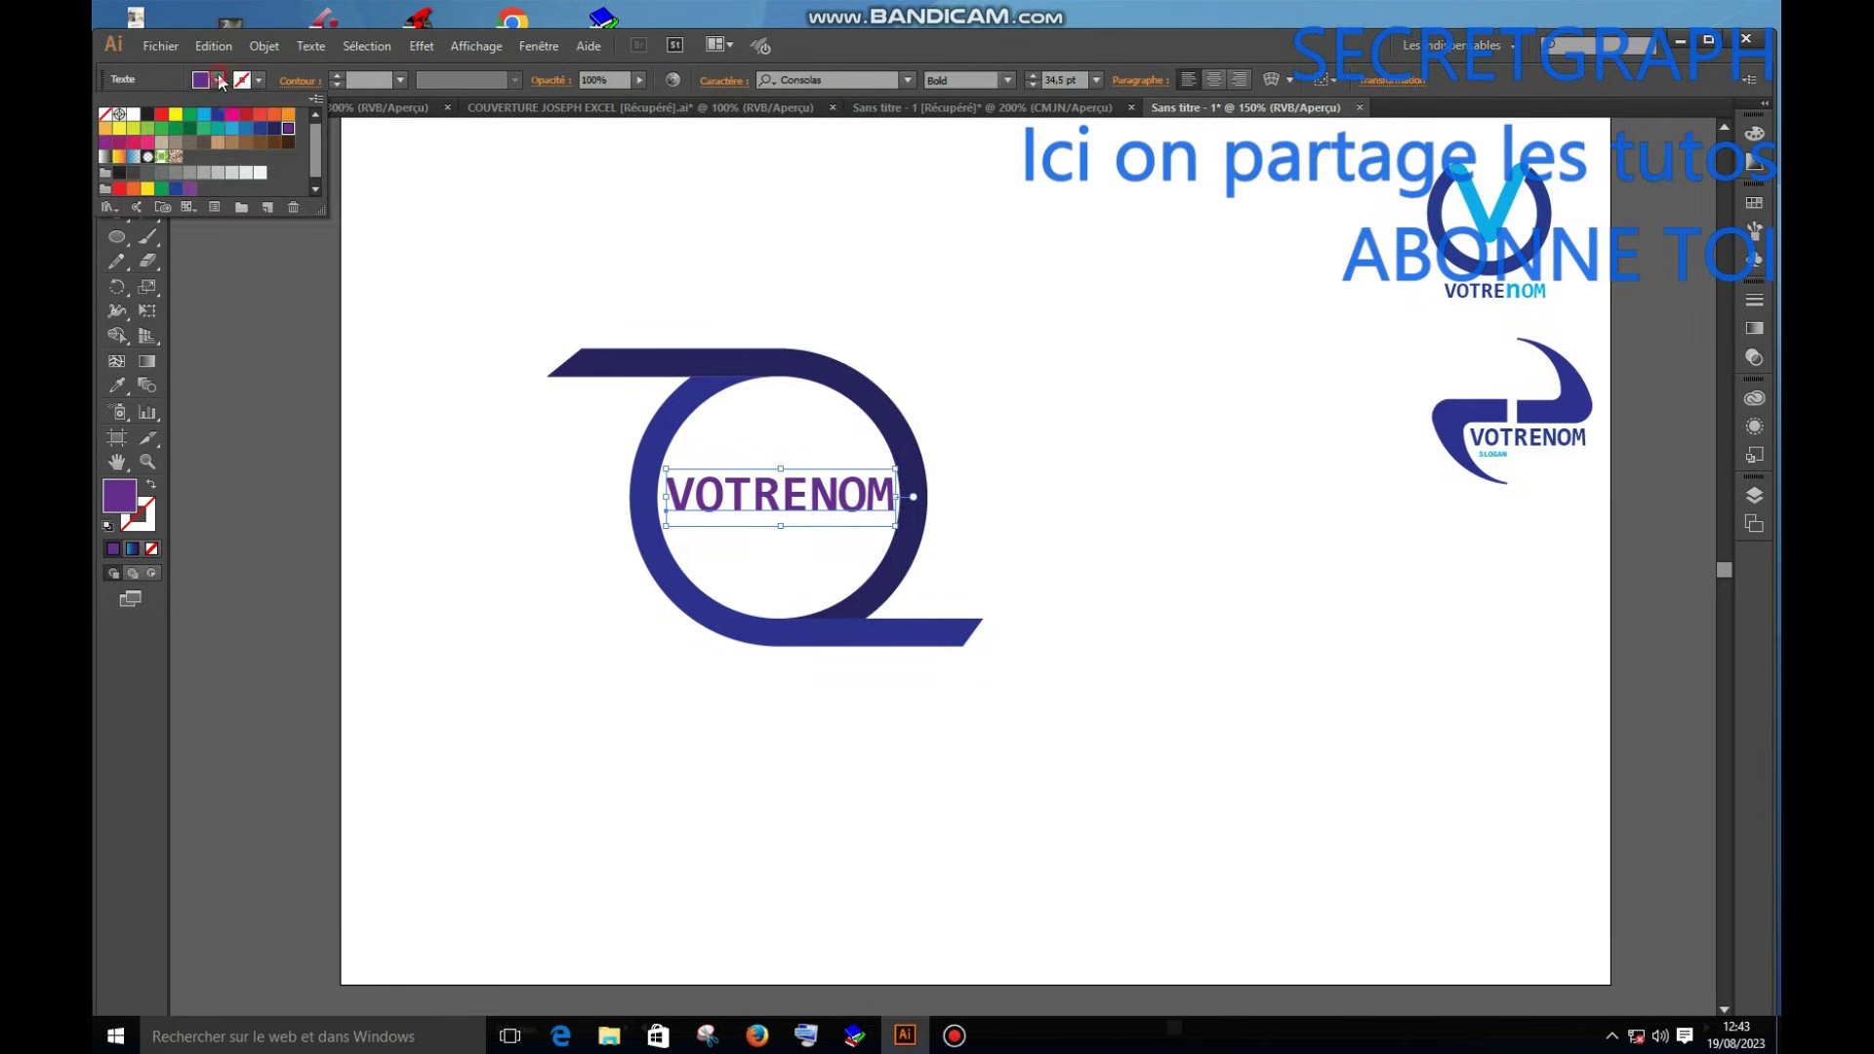
pyautogui.click(233, 128)
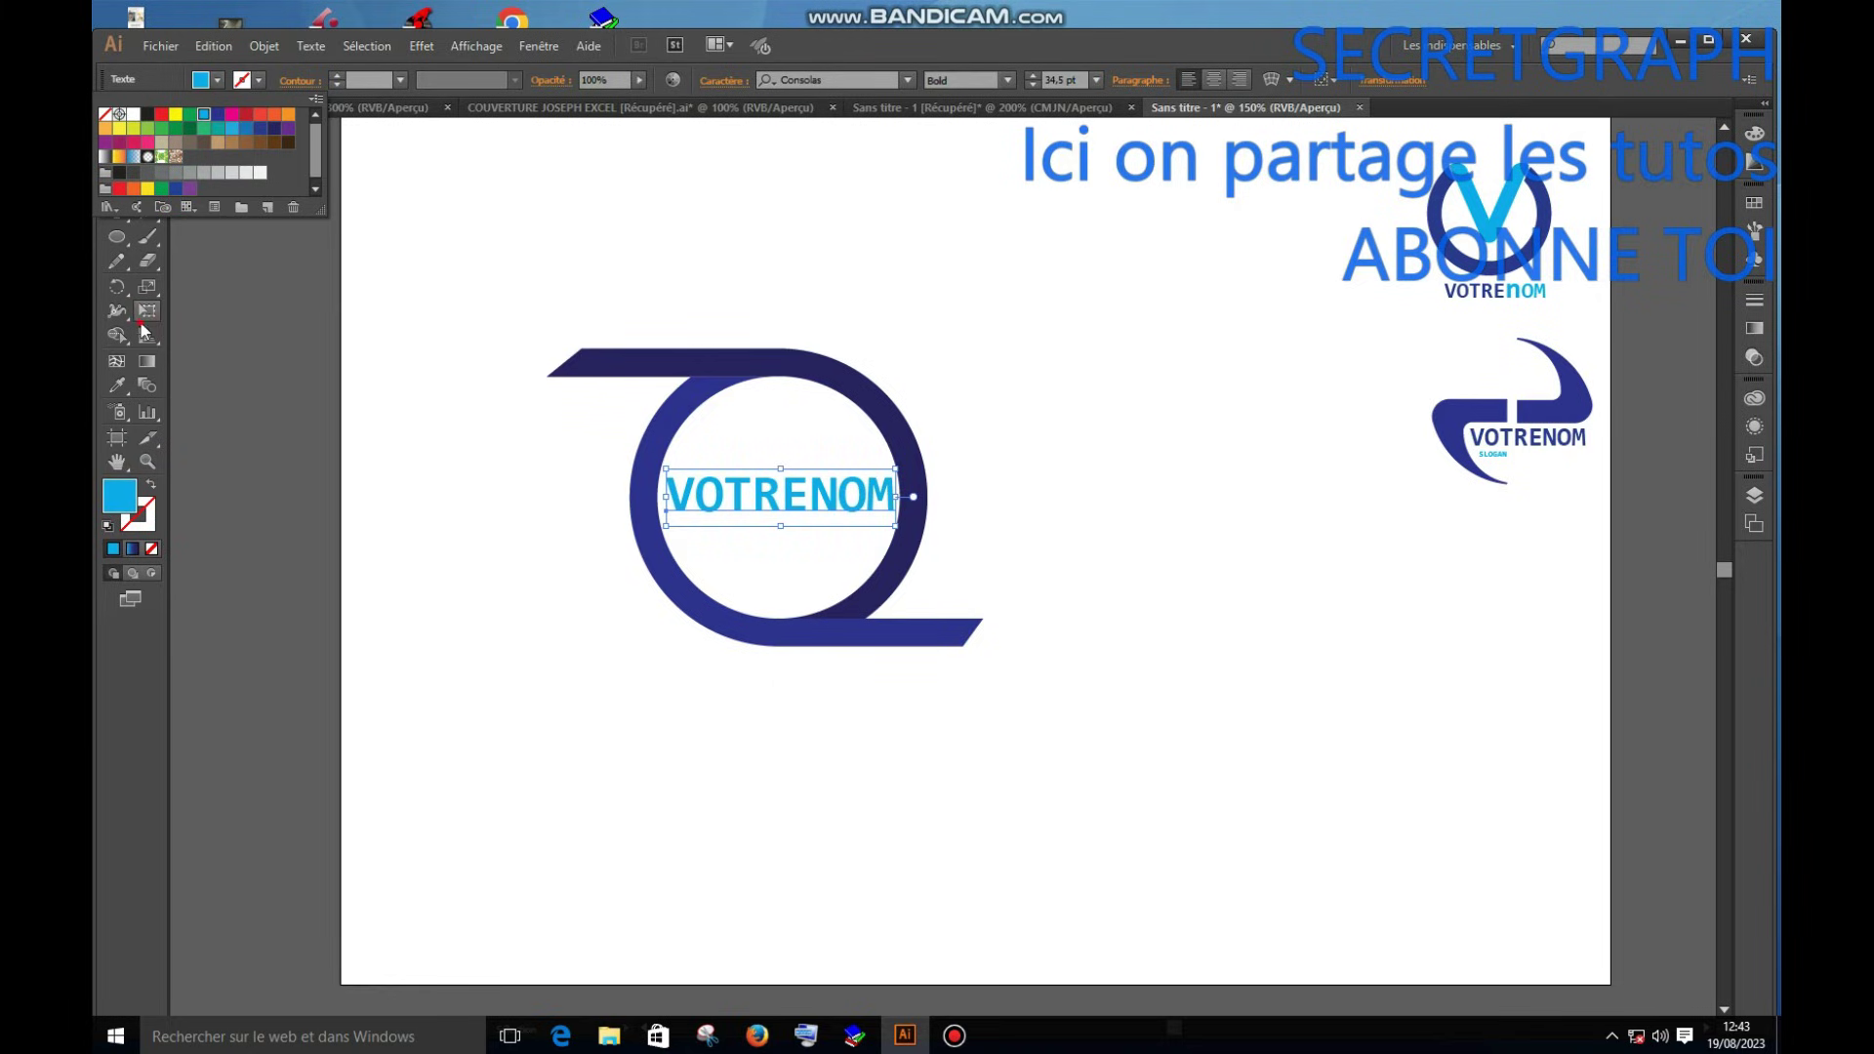
pyautogui.click(545, 237)
# Scale the ring emblem and its name down together about their common centre.
pyautogui.moveTo(980, 675); pyautogui.dragTo(1139, 794)
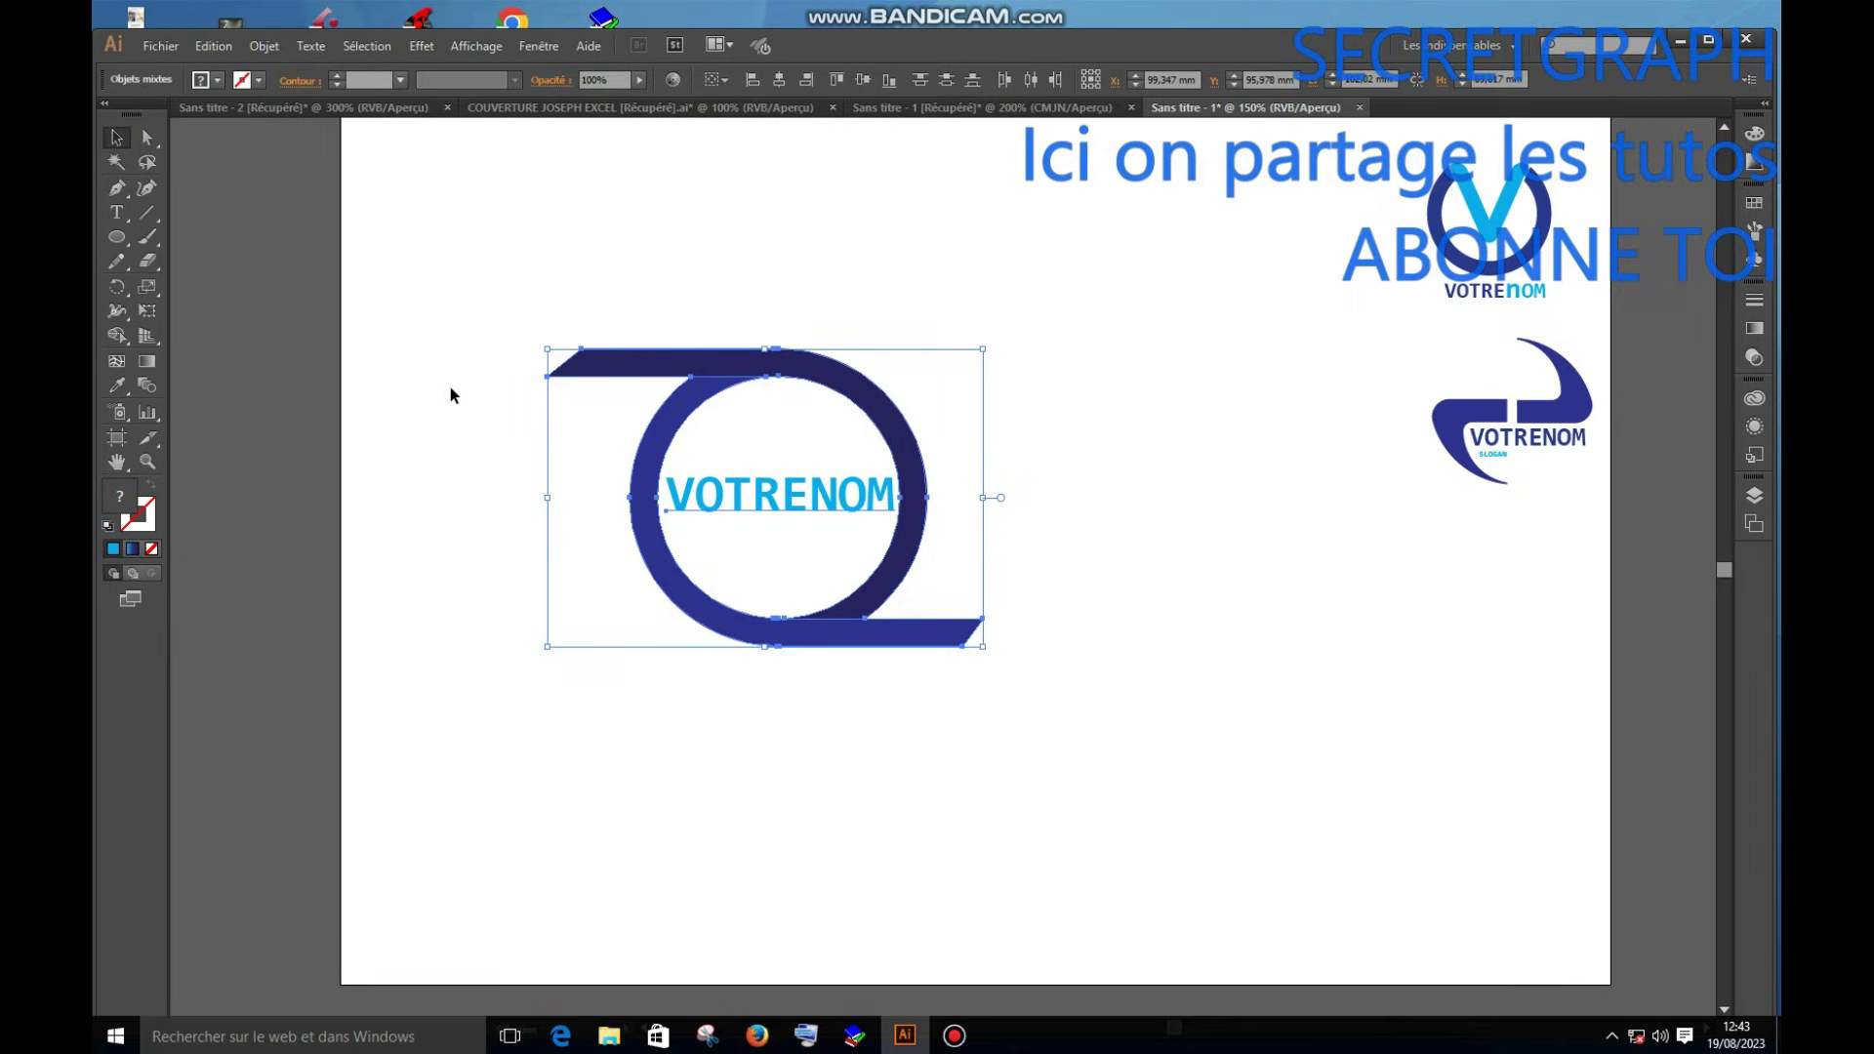
pyautogui.moveTo(544, 346); pyautogui.dragTo(566, 408)
pyautogui.click(1012, 498)
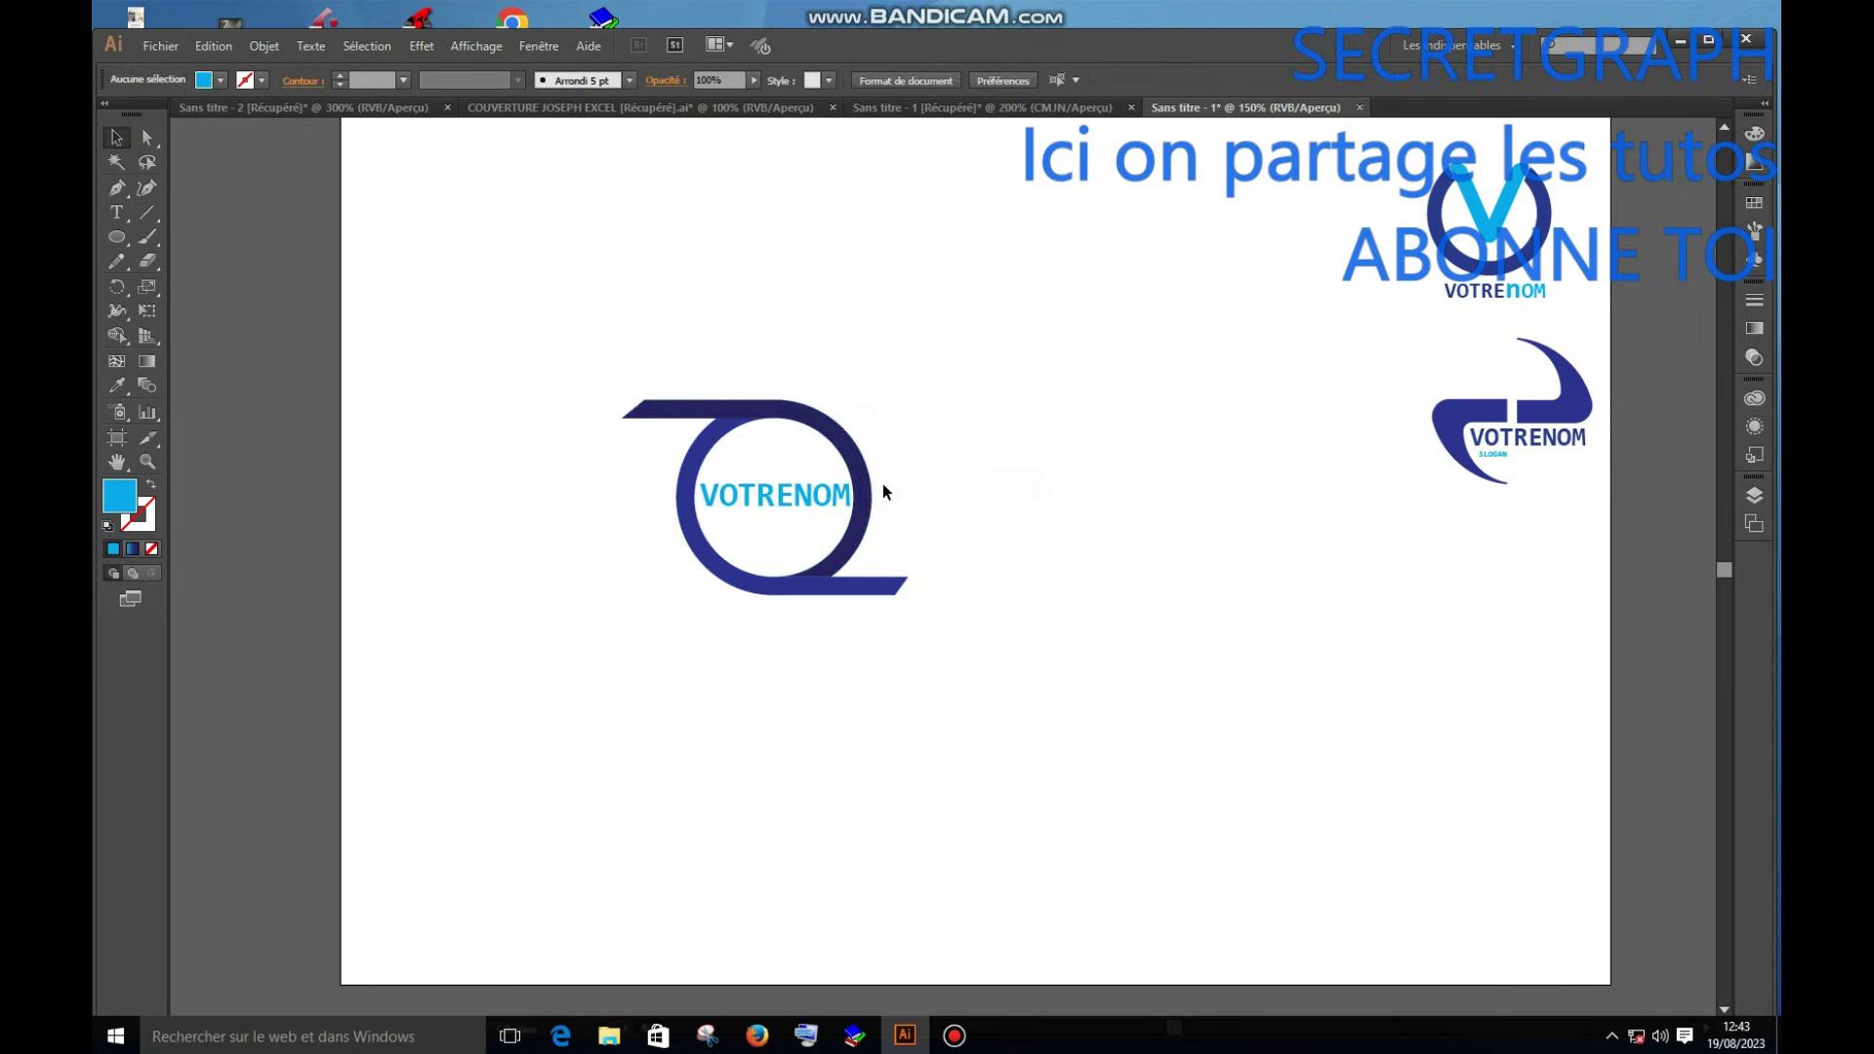
# Group the ring emblem with its name and place it, reduced in size, below the curved two-half logo.
pyautogui.moveTo(886, 459); pyautogui.dragTo(1579, 618)
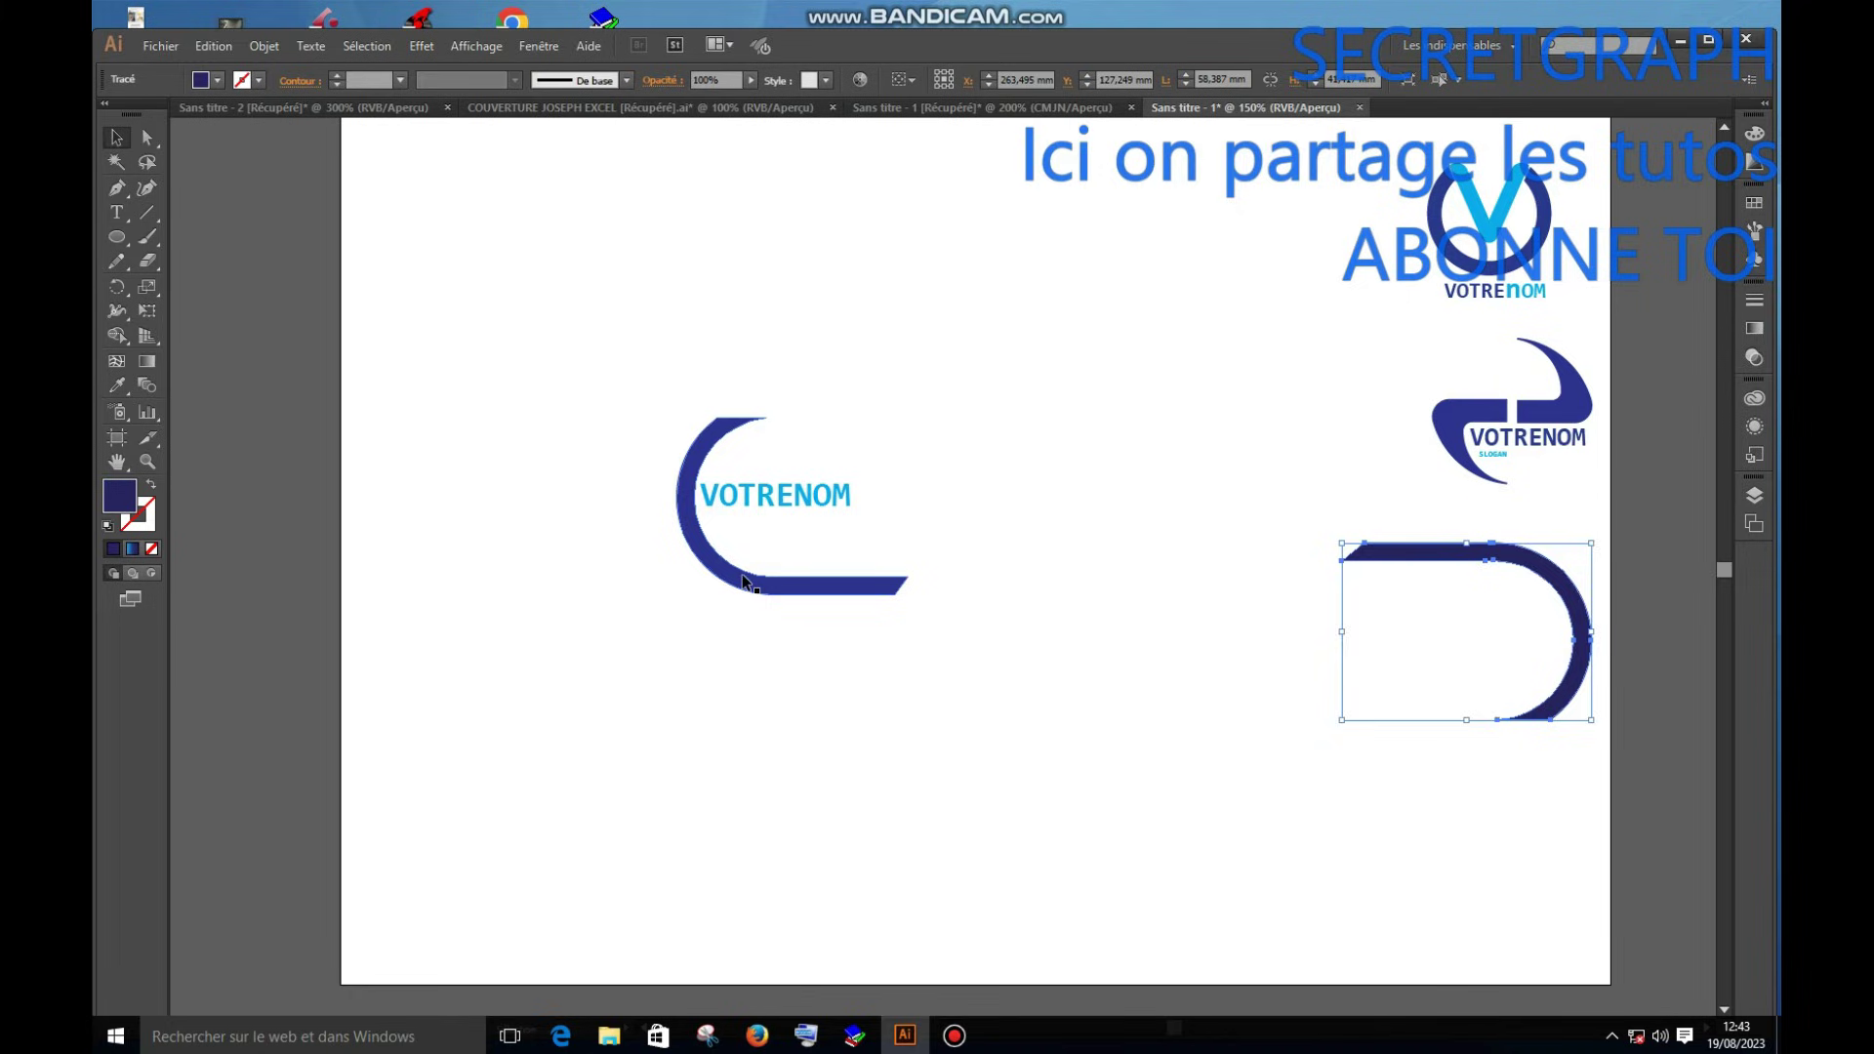
pyautogui.hotkey('ctrl', 'z')
pyautogui.moveTo(972, 332); pyautogui.dragTo(586, 666)
pyautogui.rightClick(871, 476)
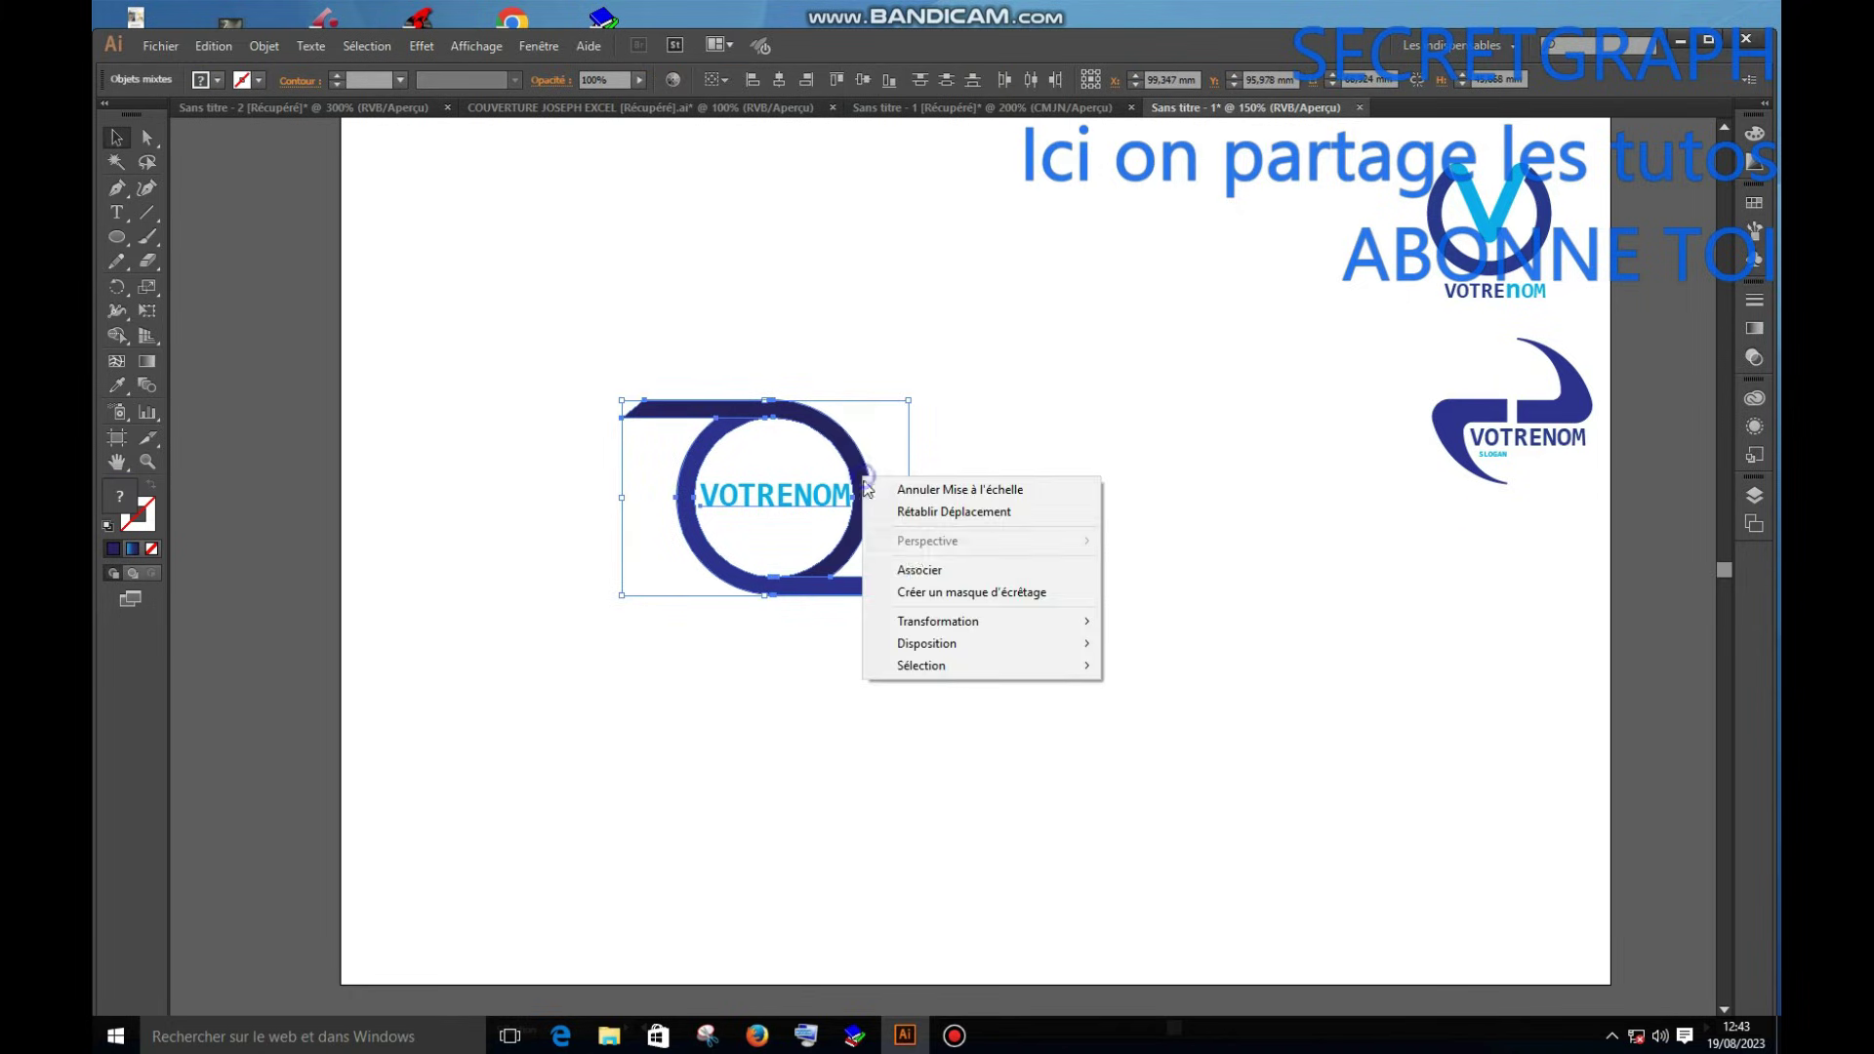
pyautogui.click(937, 565)
pyautogui.click(807, 670)
pyautogui.moveTo(836, 561)
pyautogui.mouseDown()
pyautogui.moveTo(1536, 674)
pyautogui.moveTo(1601, 702)
pyautogui.moveTo(1590, 691)
pyautogui.mouseUp()
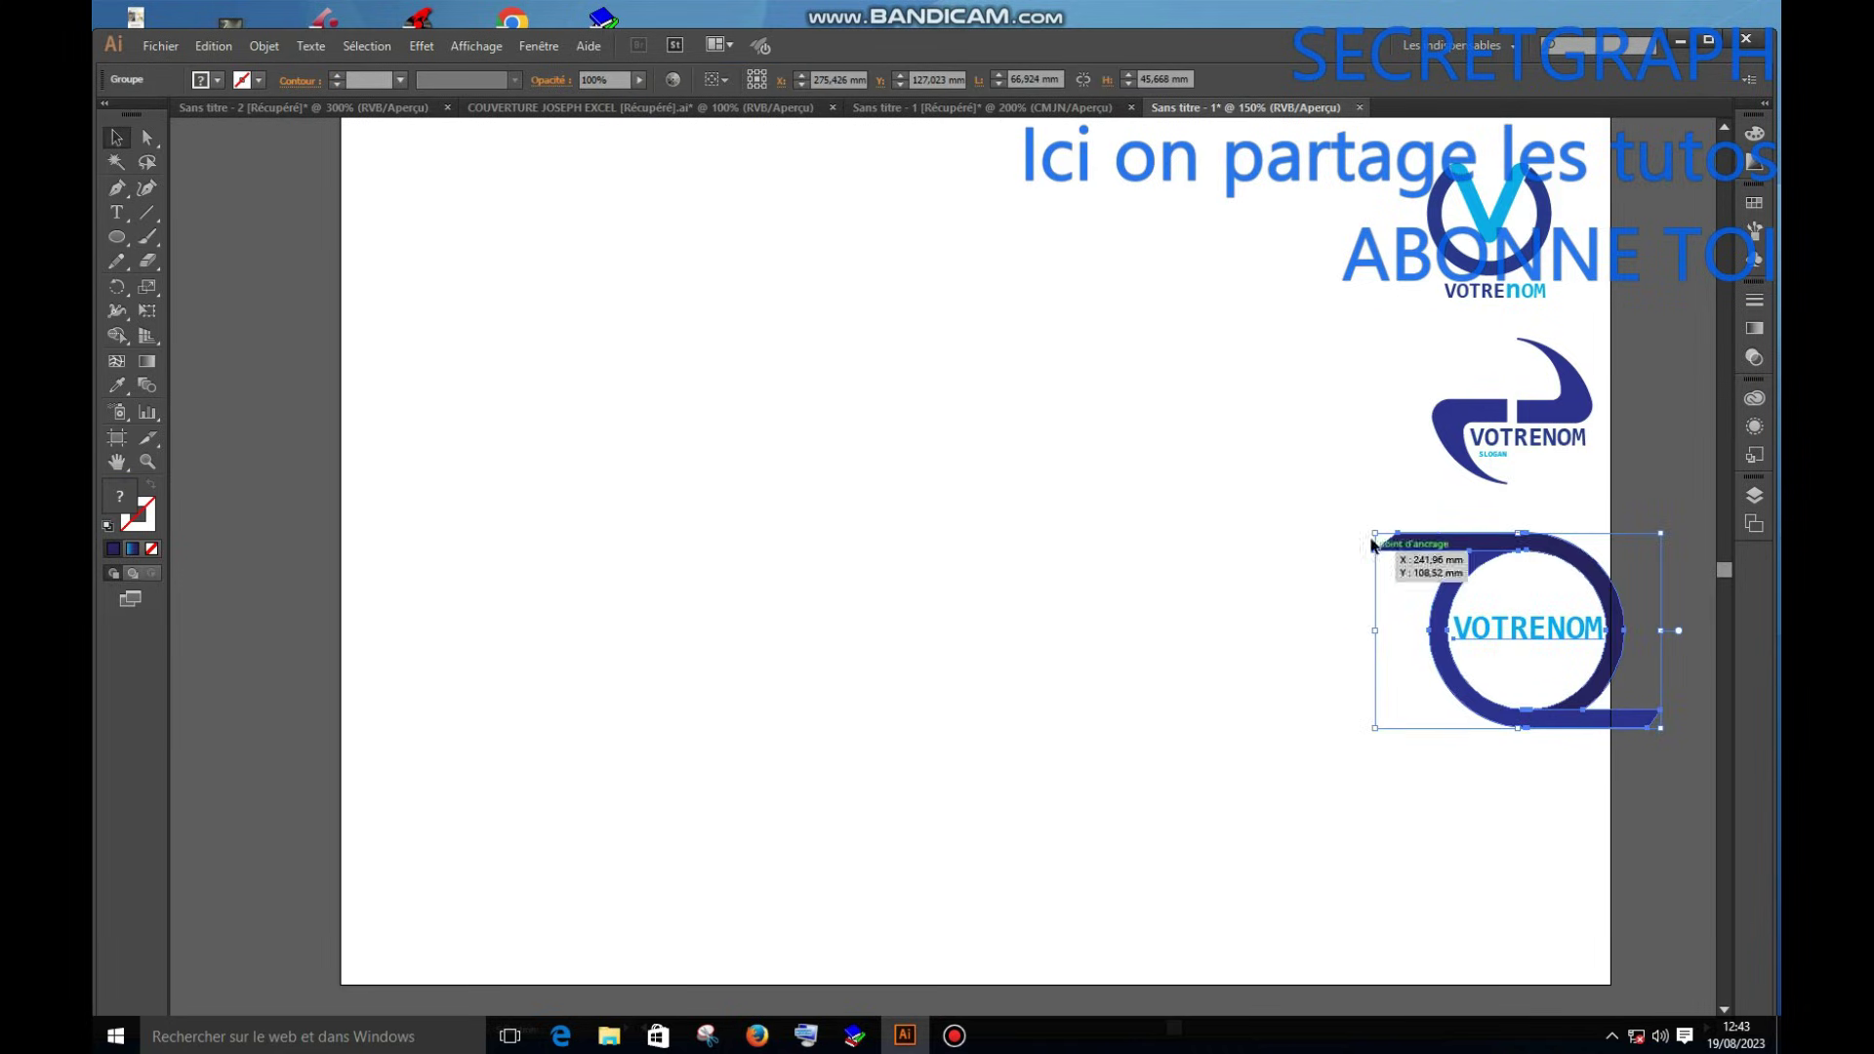
pyautogui.click(868, 630)
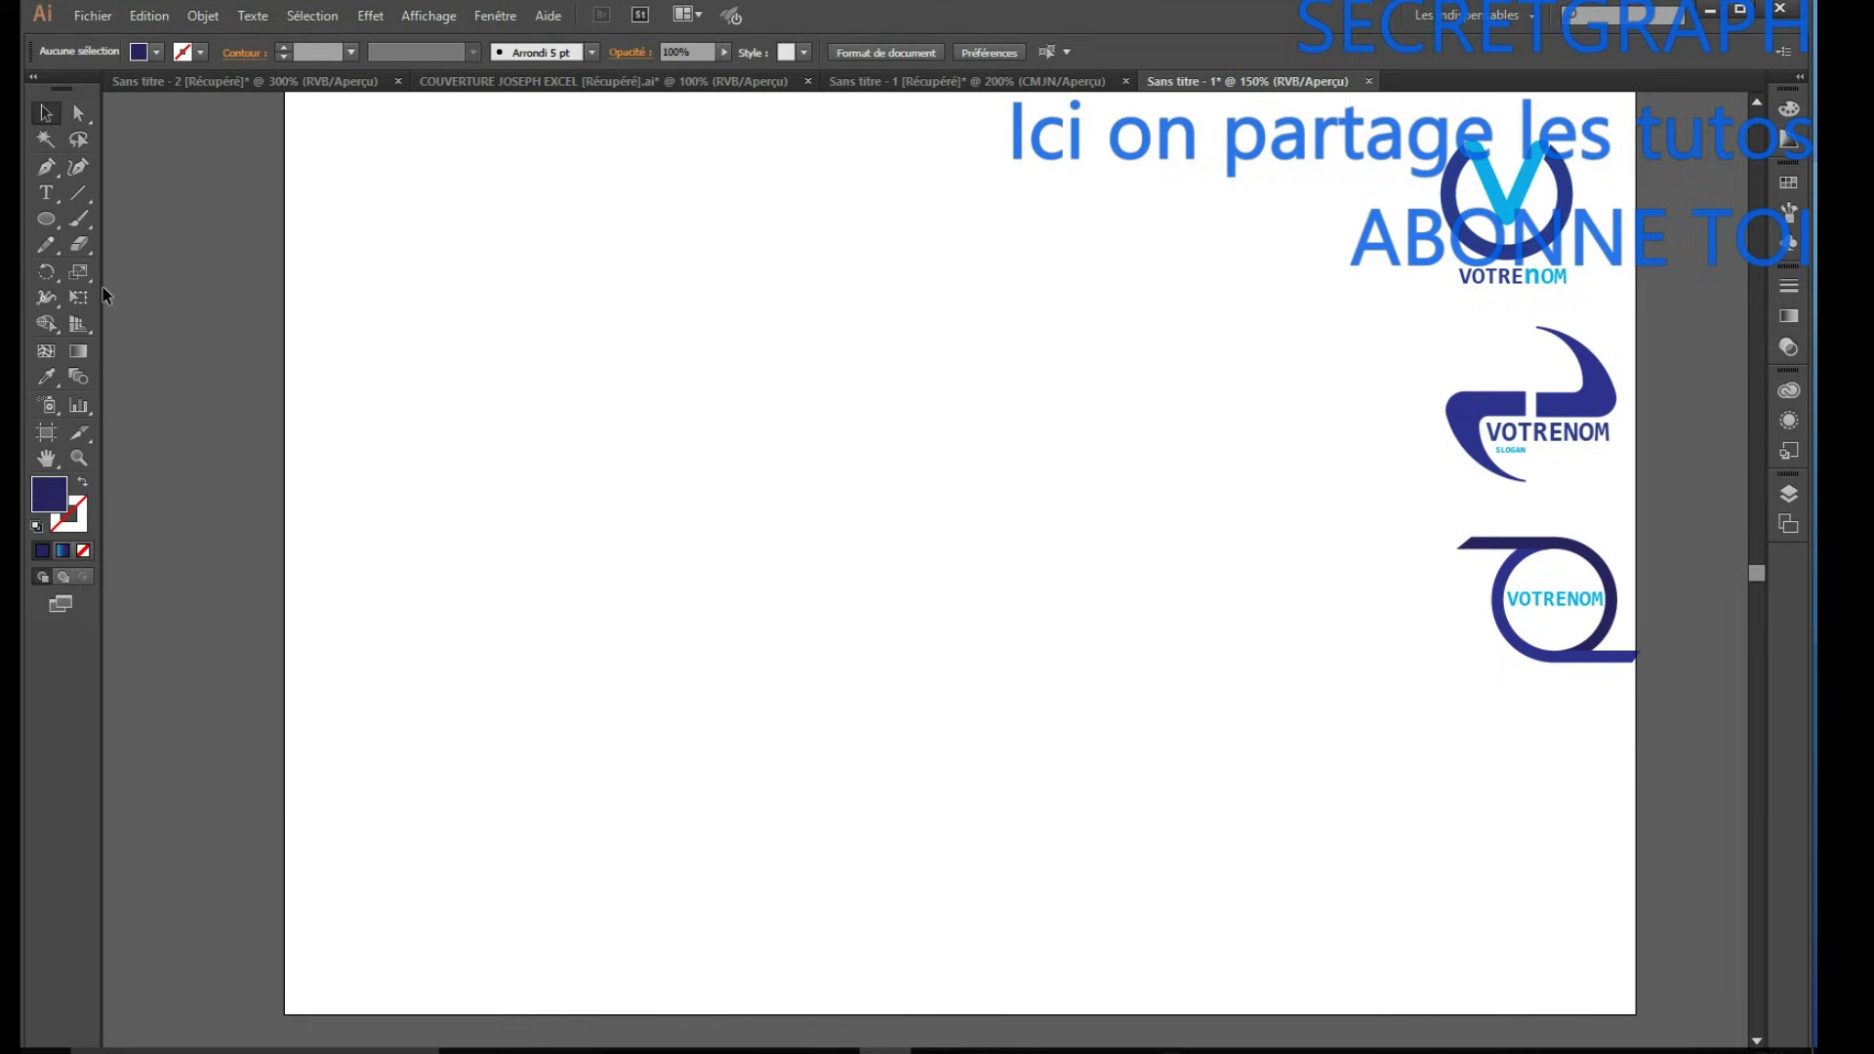
# Draw a circle about 68 mm in diameter with no fill and a dark blue outline, well left of the finished logos.
pyautogui.moveTo(46, 219); pyautogui.dragTo(125, 271)
pyautogui.moveTo(828, 460); pyautogui.dragTo(1138, 770)
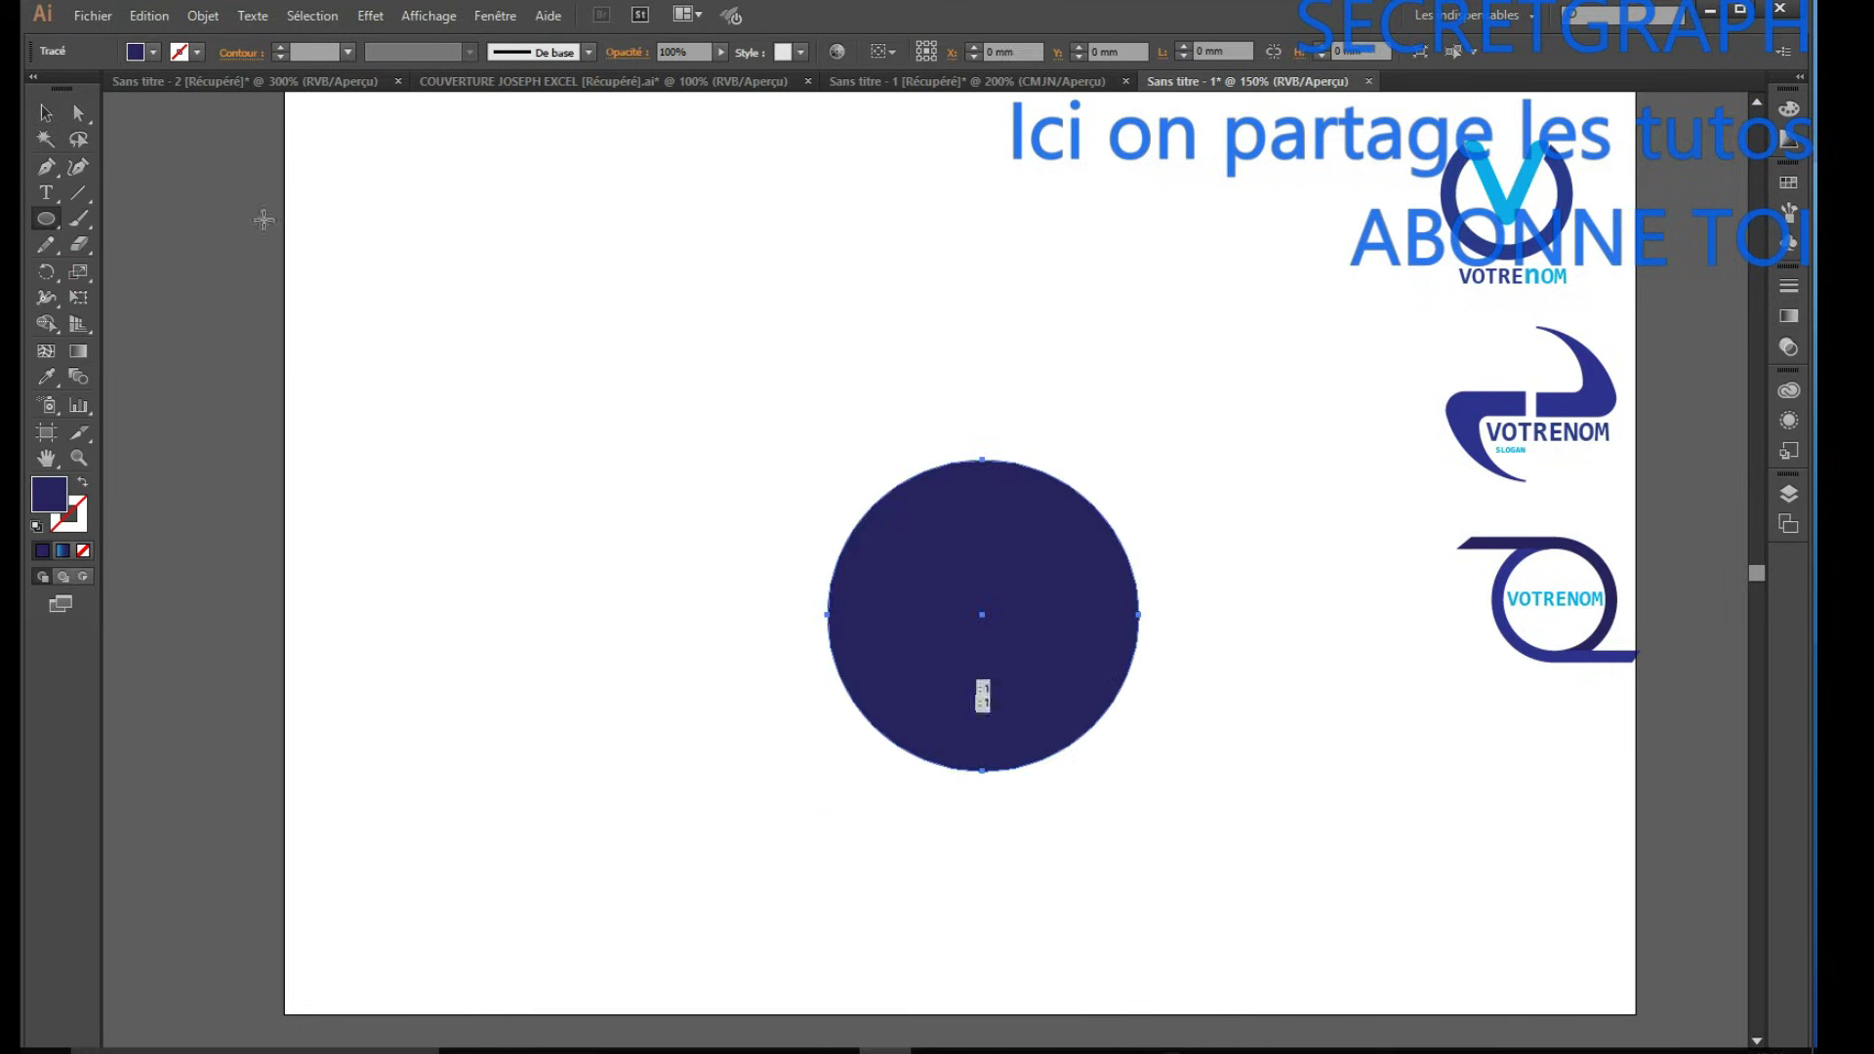
pyautogui.click(197, 52)
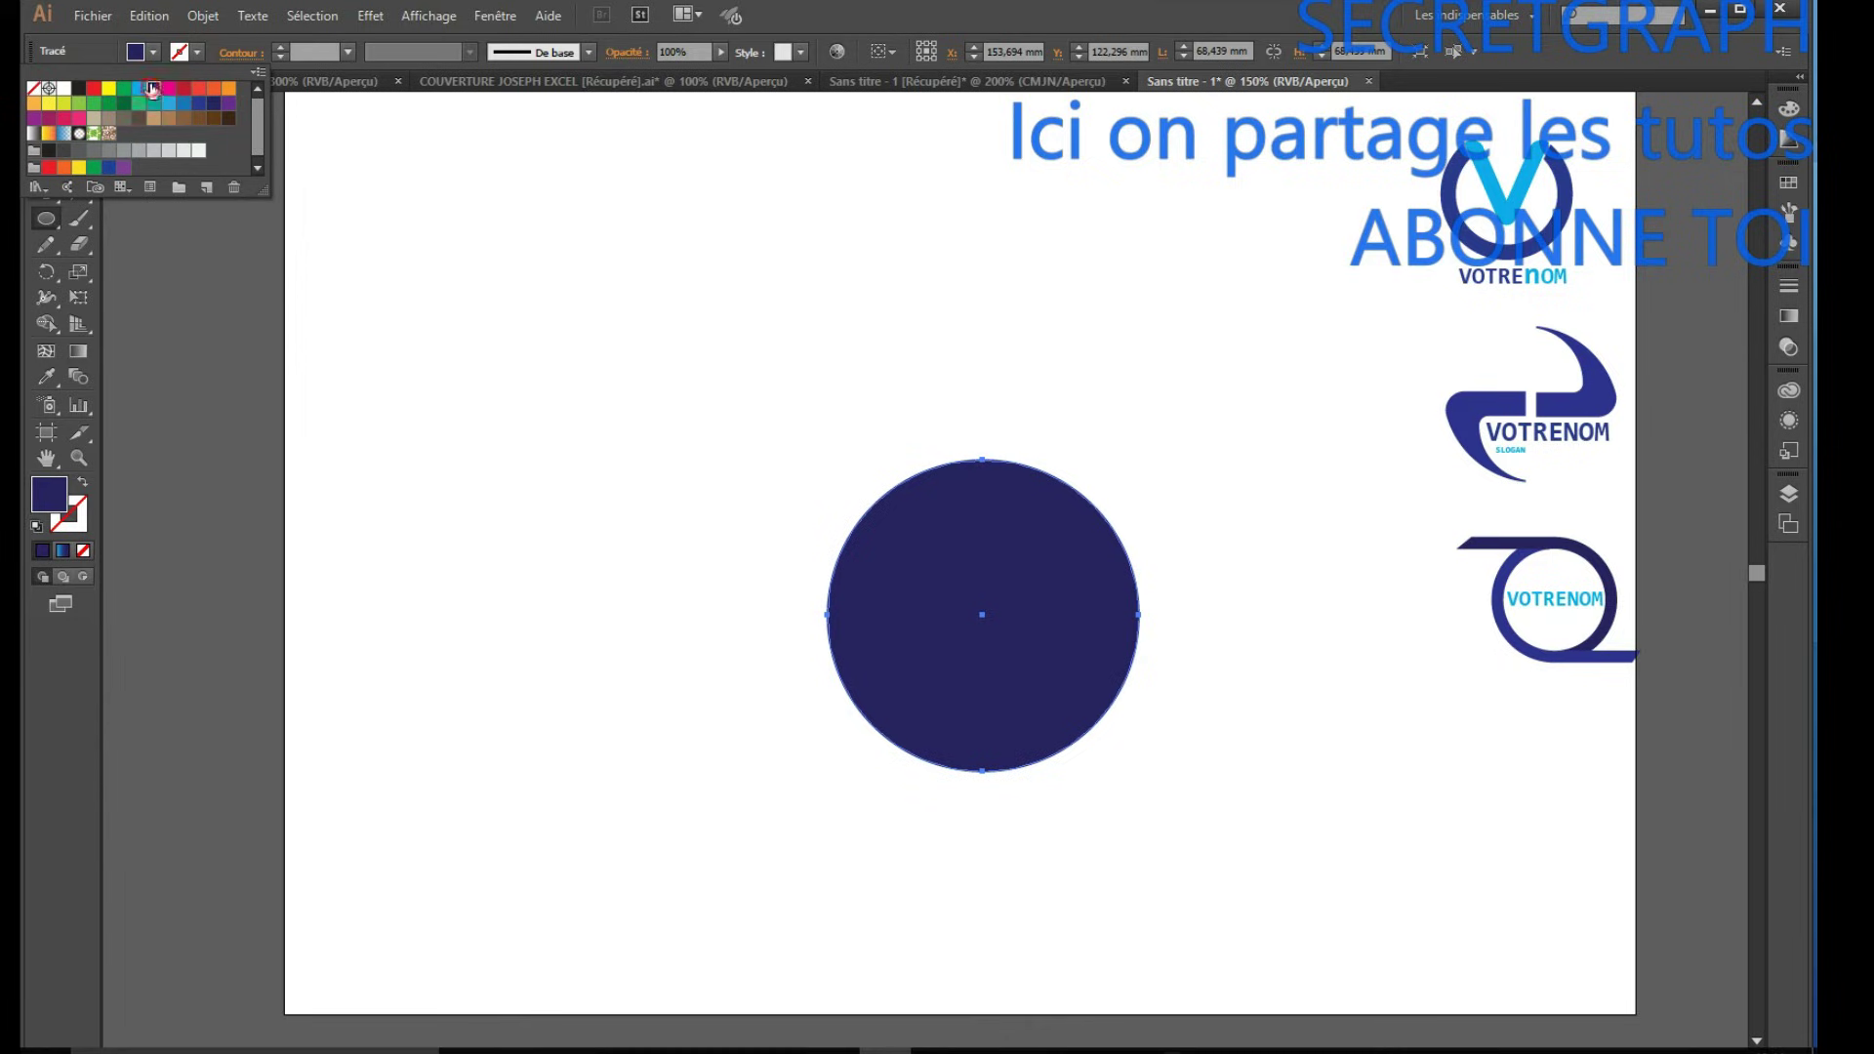
pyautogui.click(154, 89)
pyautogui.click(152, 53)
pyautogui.click(152, 54)
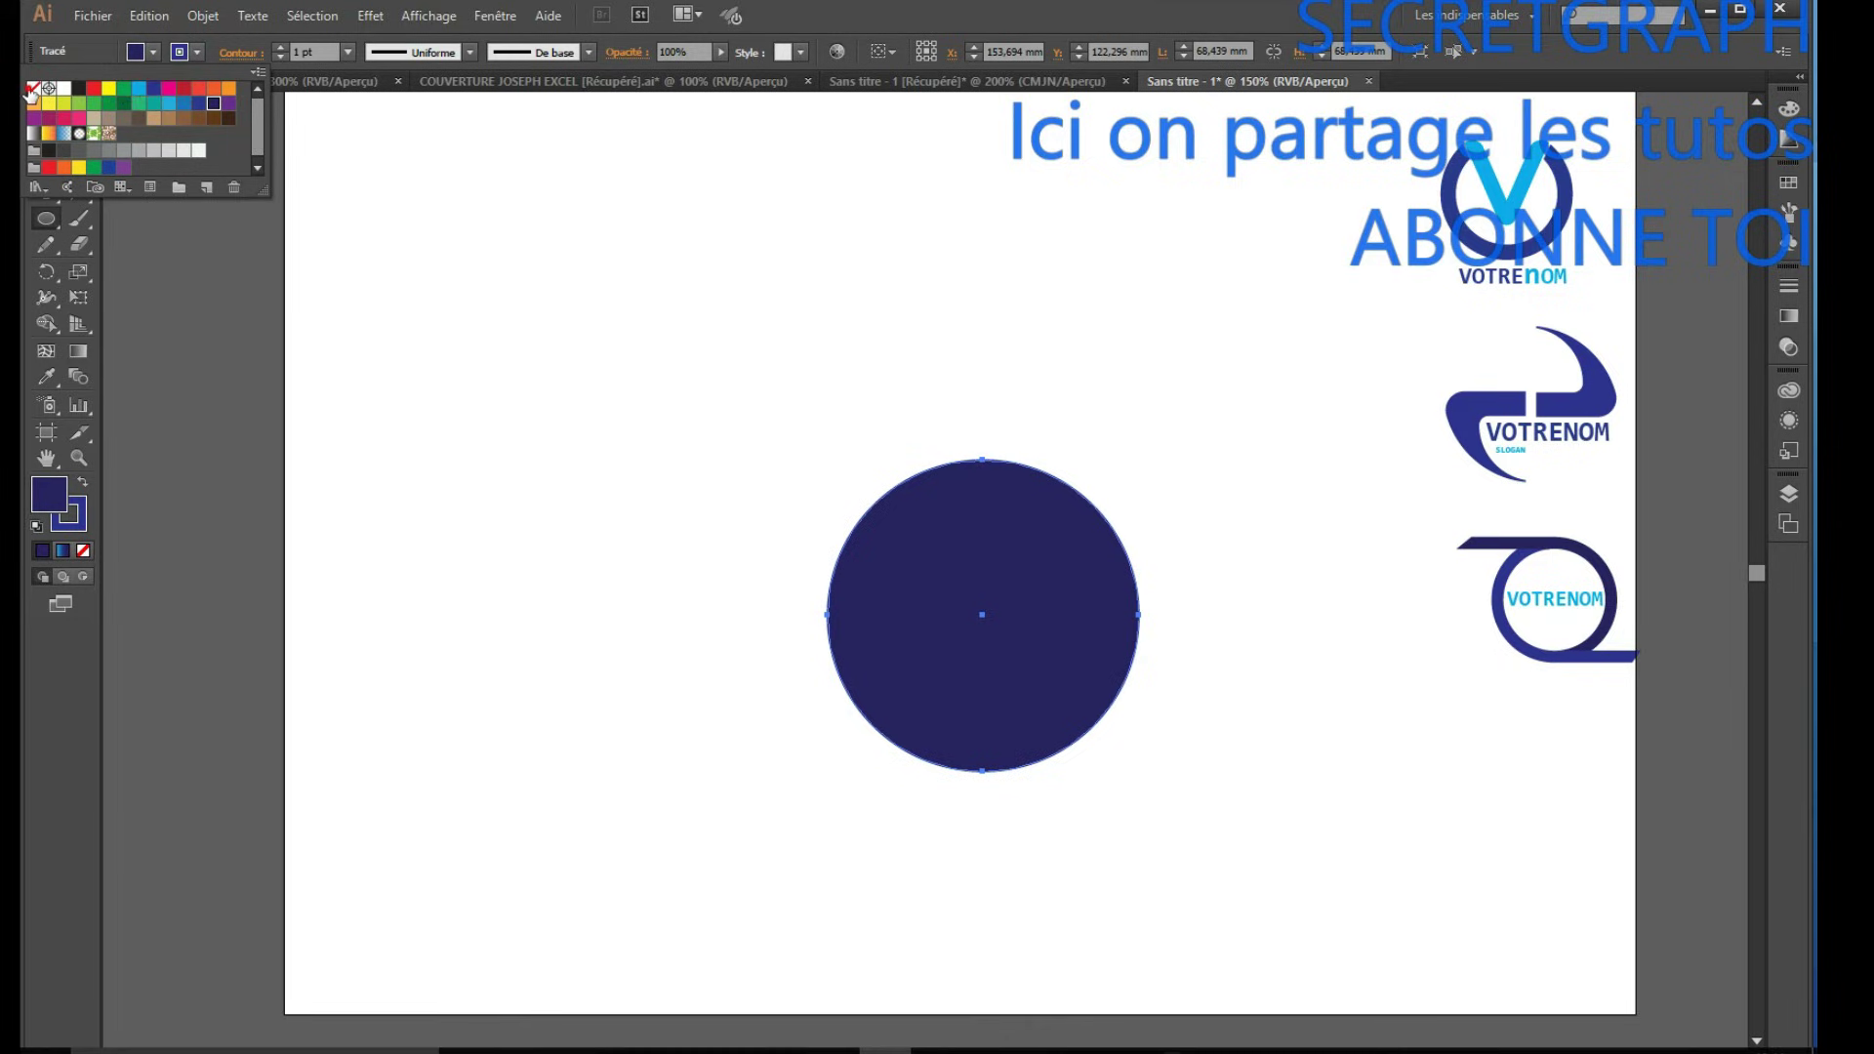
pyautogui.click(32, 89)
pyautogui.click(47, 226)
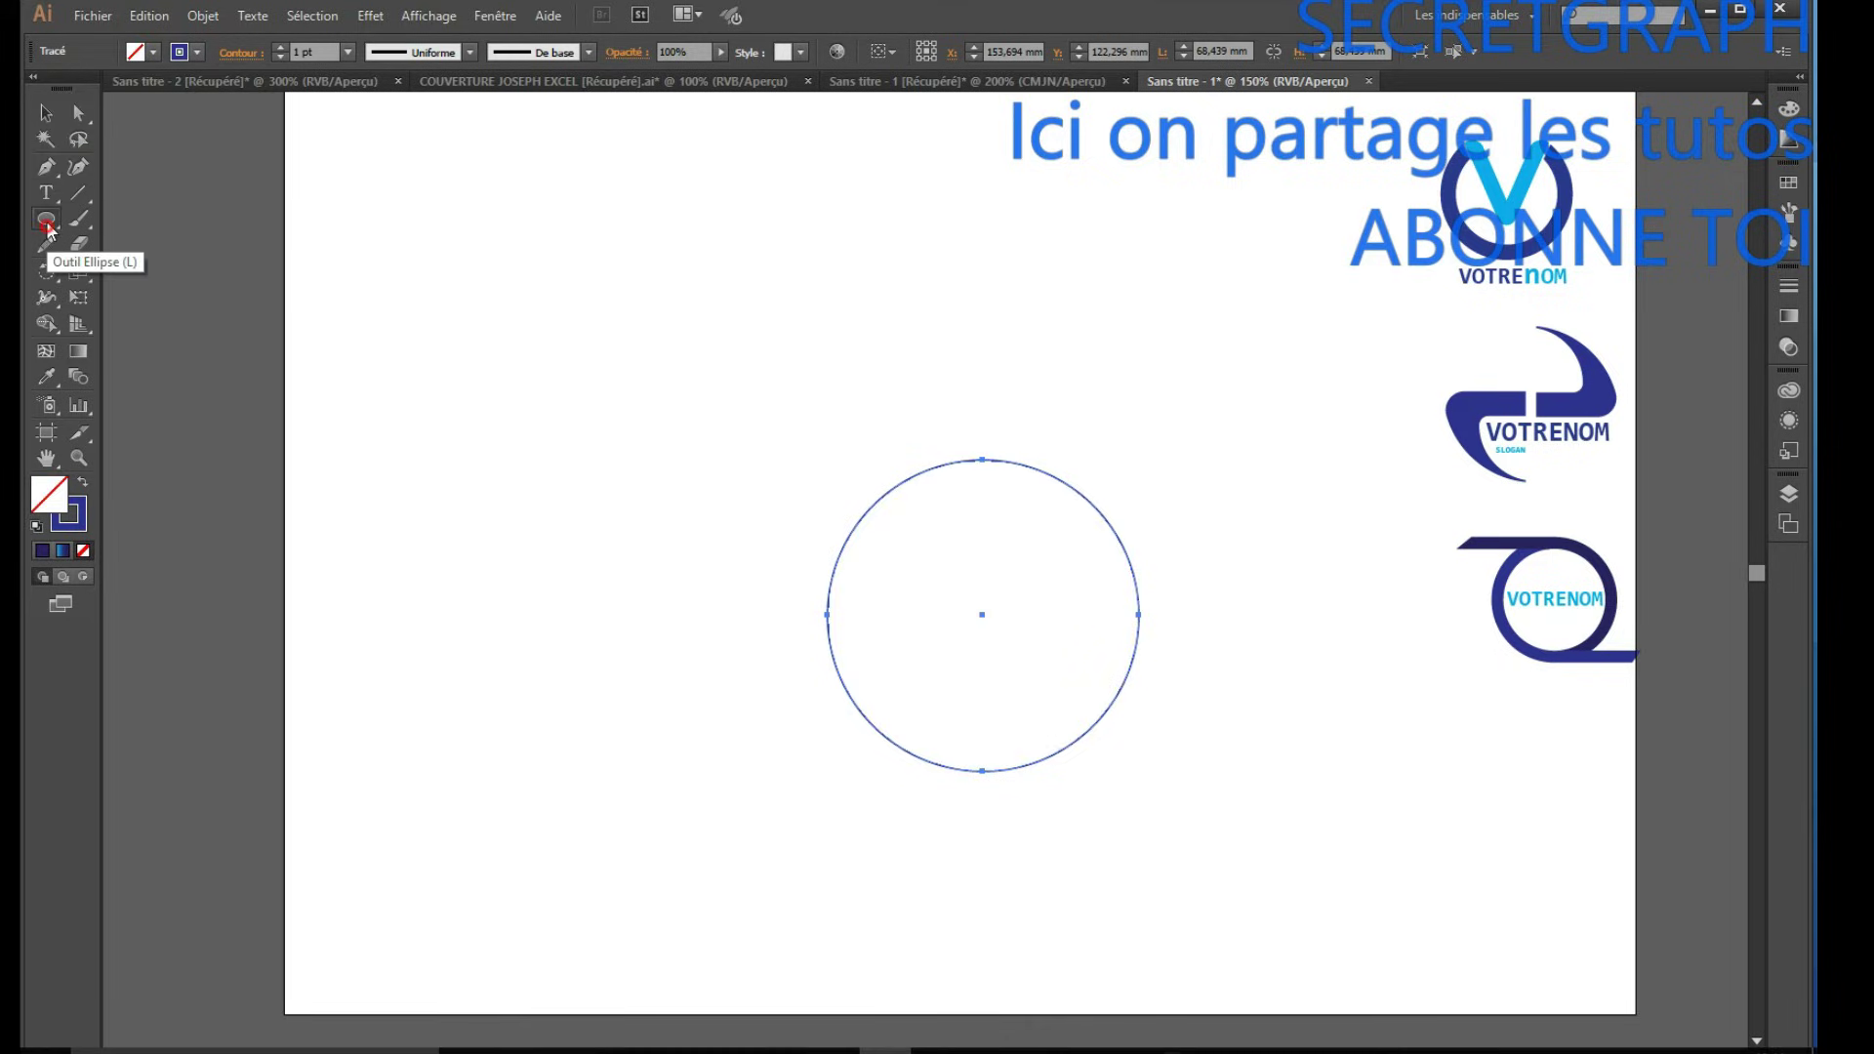
pyautogui.press('v')
pyautogui.moveTo(1062, 485)
pyautogui.mouseDown()
pyautogui.moveTo(845, 402)
pyautogui.moveTo(860, 340)
pyautogui.mouseUp()
# Add two copies of the circle reduced to about 41 mm, one touching the large circle's top inside and one its bottom.
pyautogui.hotkey('ctrl', 'c')
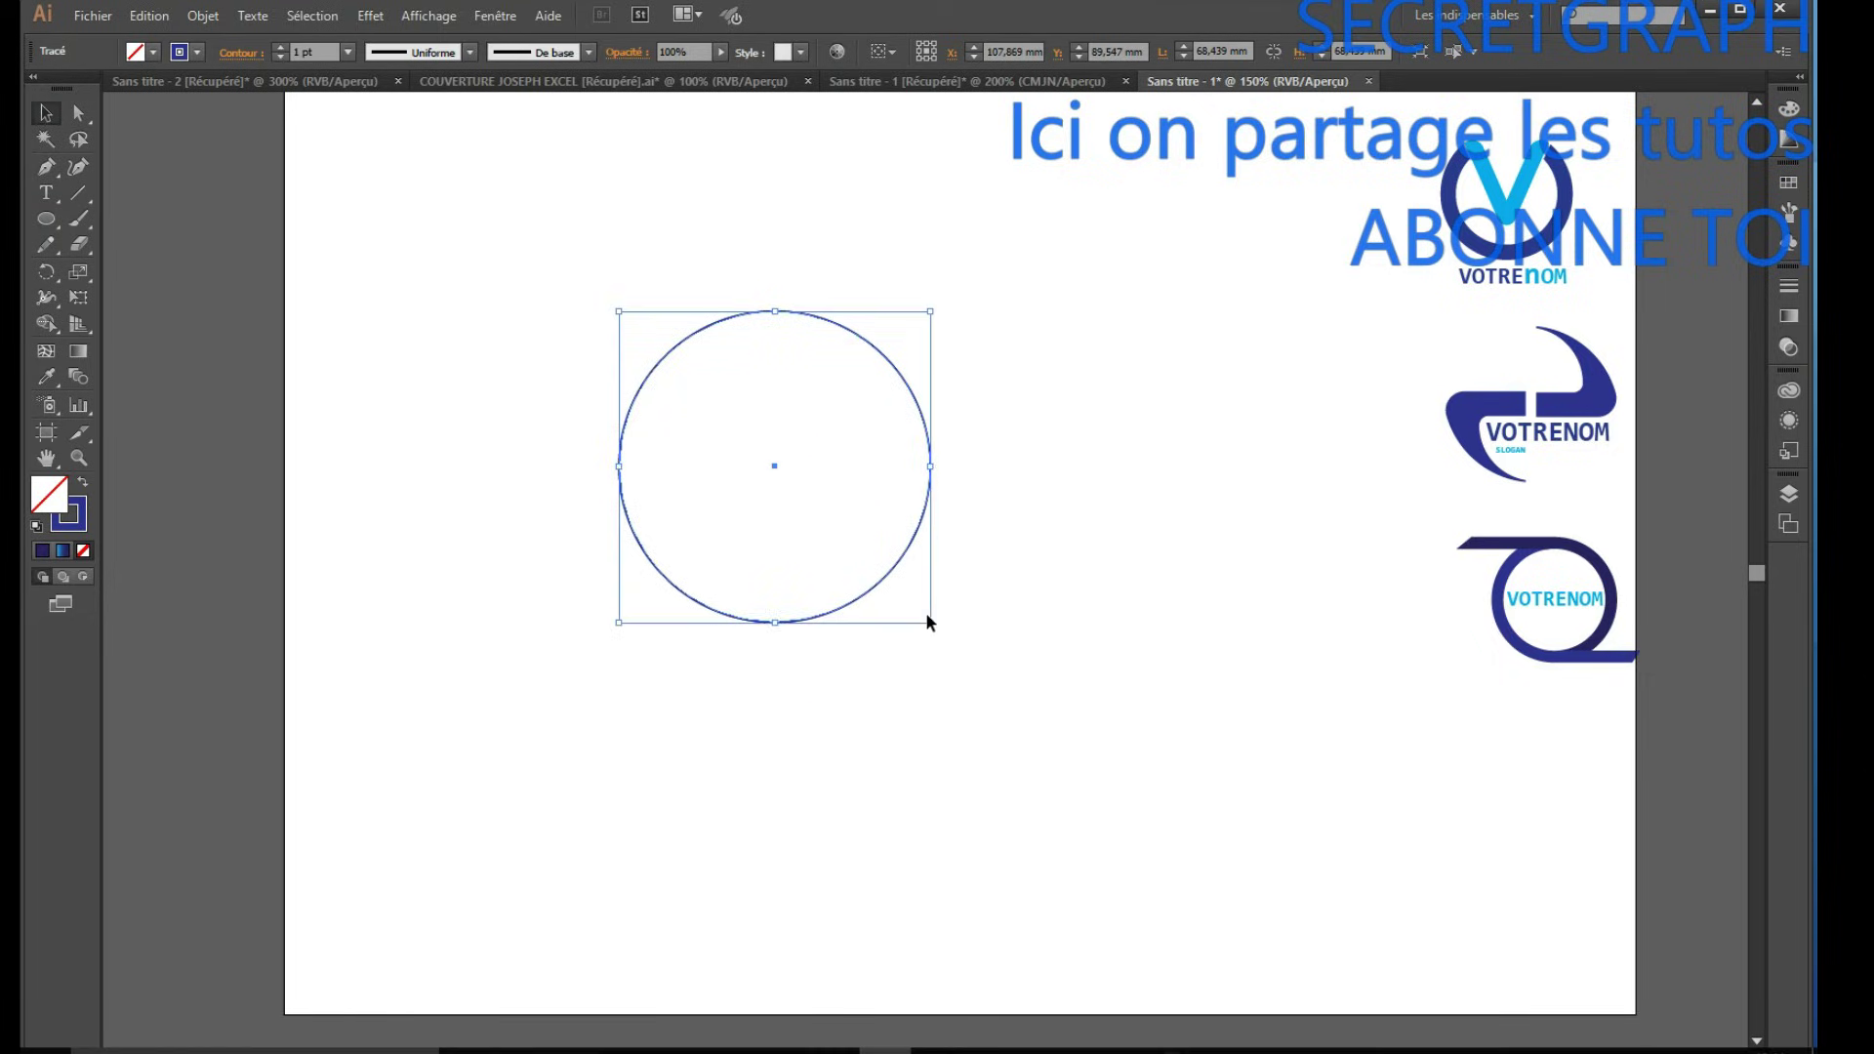
pyautogui.moveTo(775, 624); pyautogui.dragTo(823, 609)
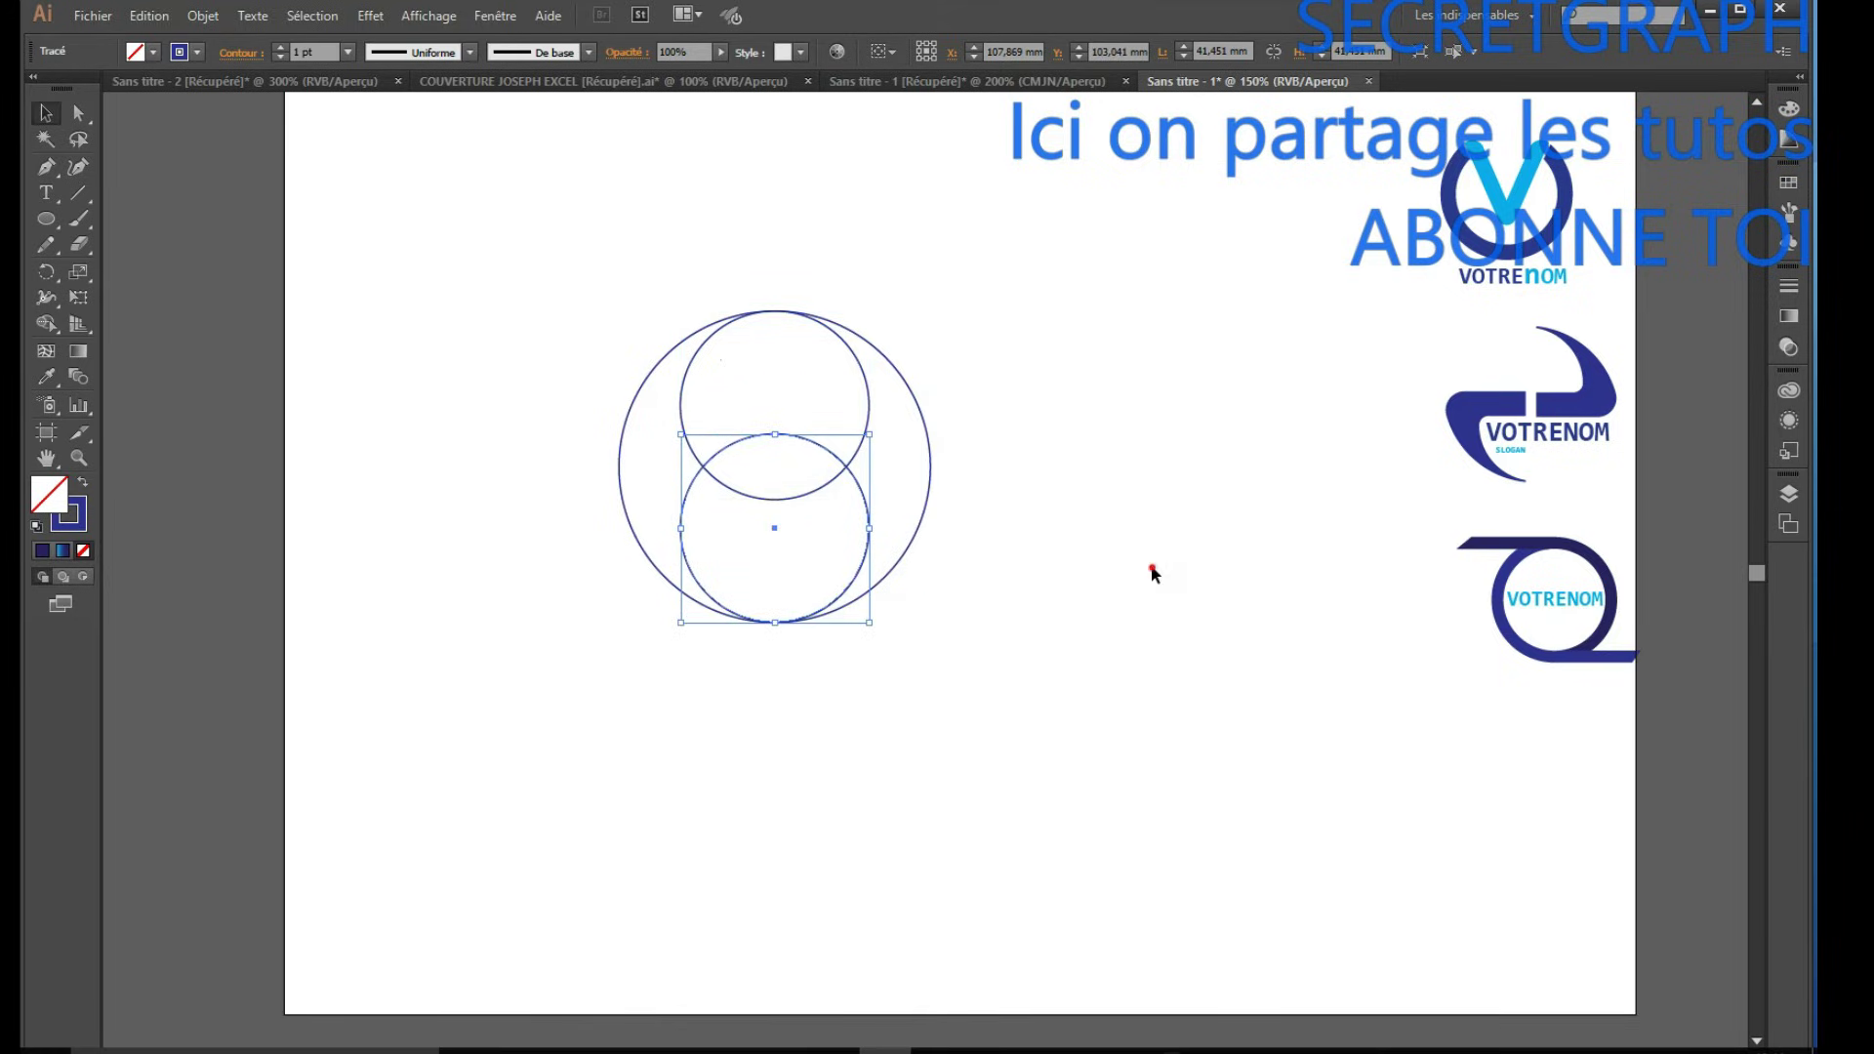
pyautogui.click(1152, 573)
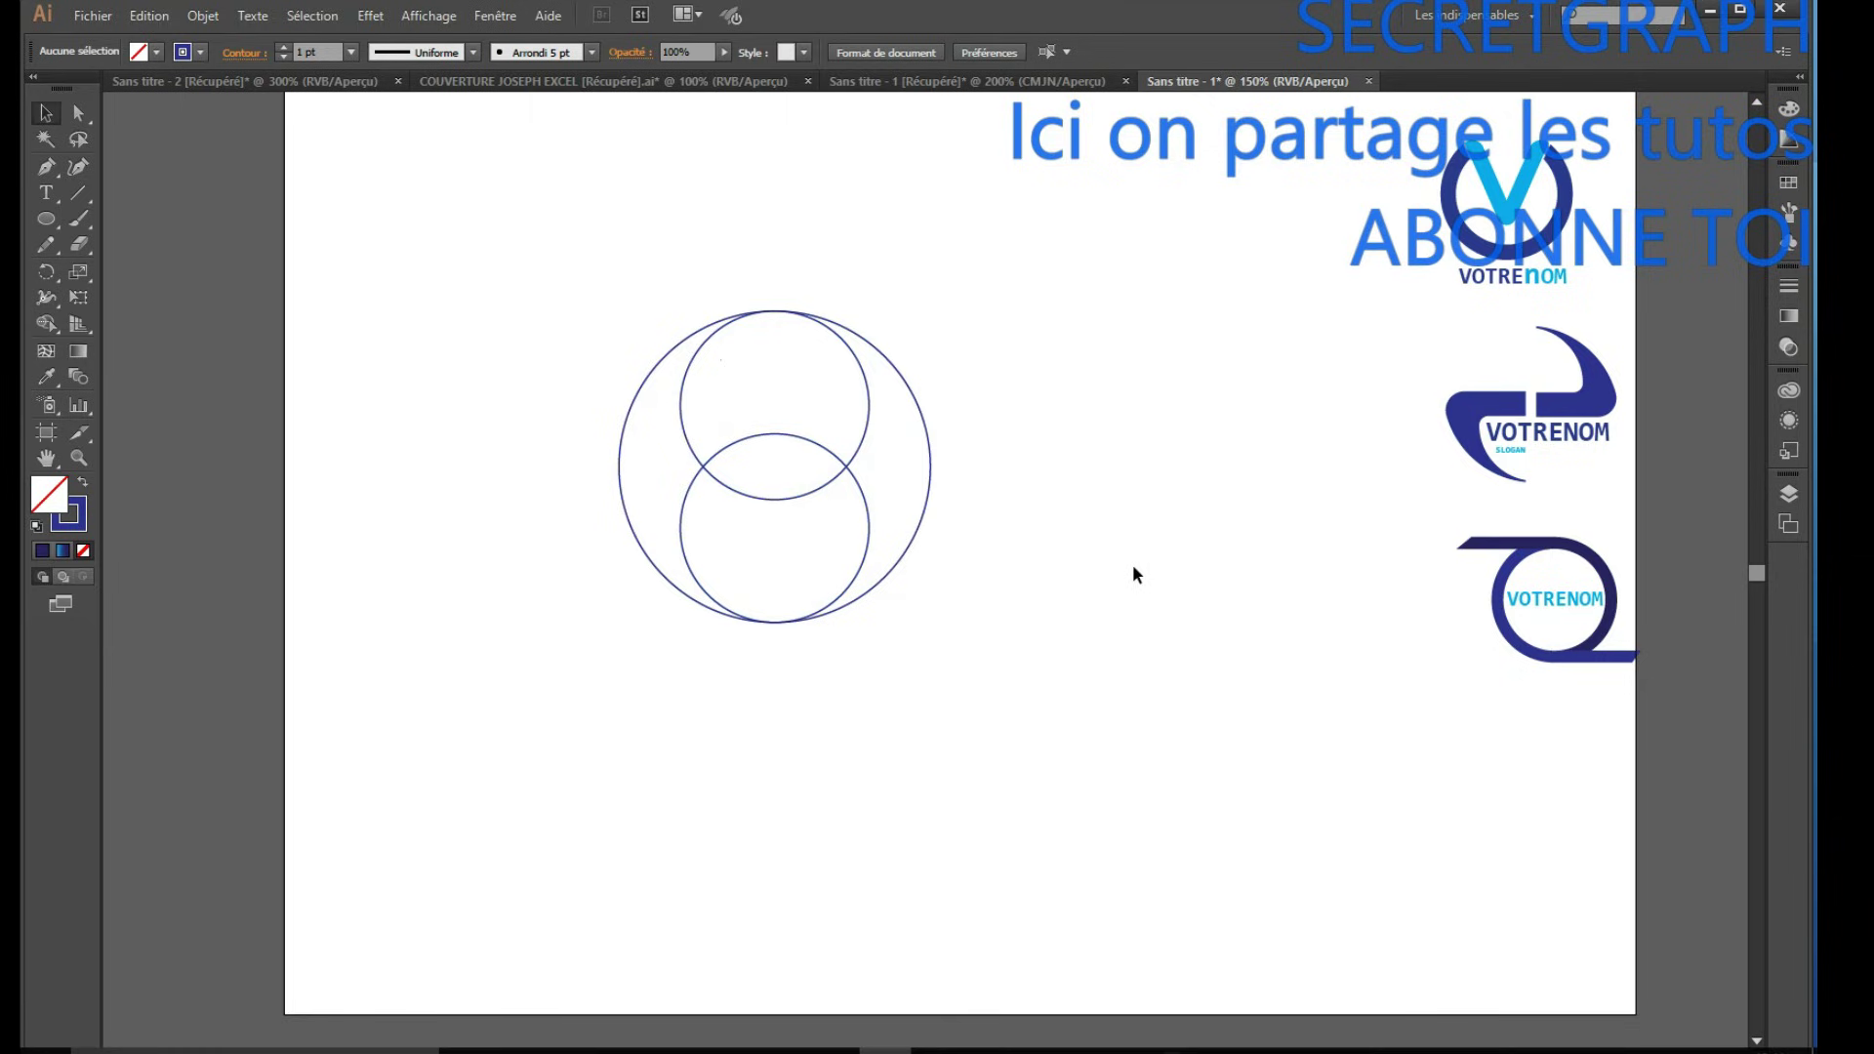
# With the Shape Builder, merge the right crescent with the lower circle area and the upper circle area with the left crescent.
pyautogui.moveTo(540, 280); pyautogui.dragTo(1015, 717)
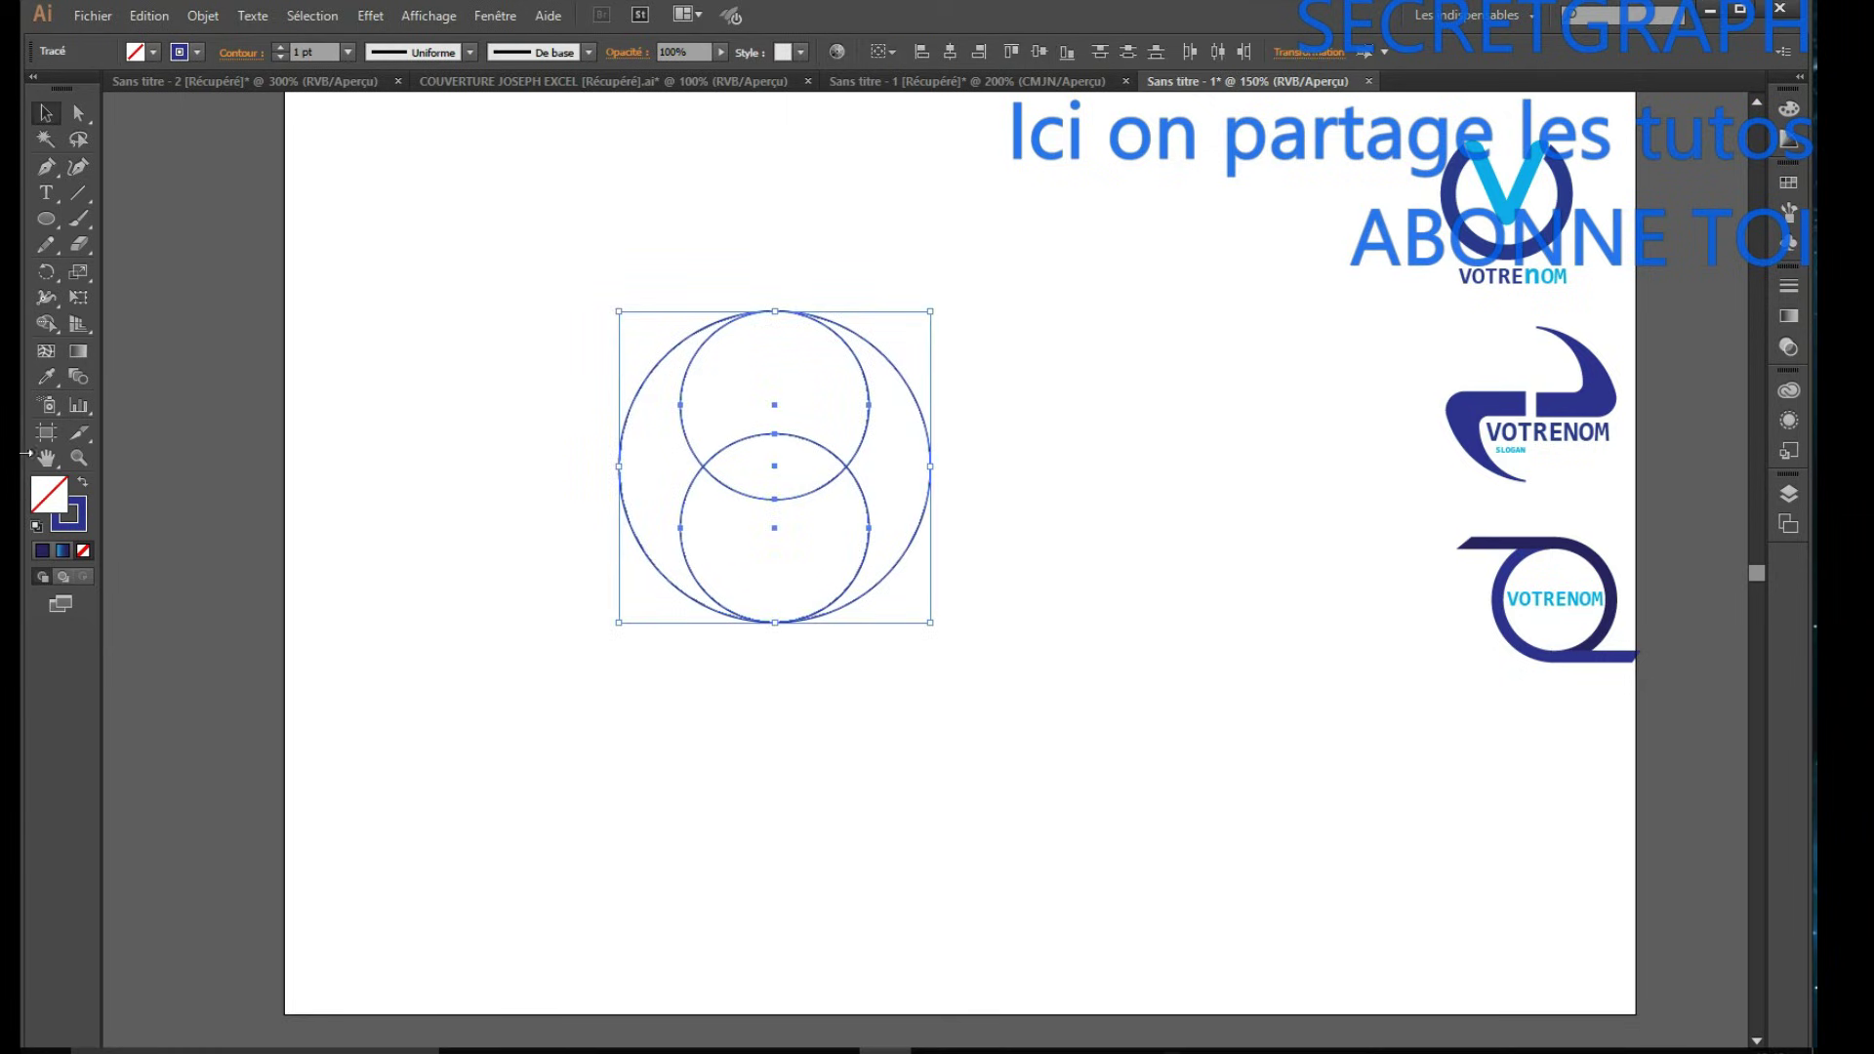
pyautogui.click(45, 324)
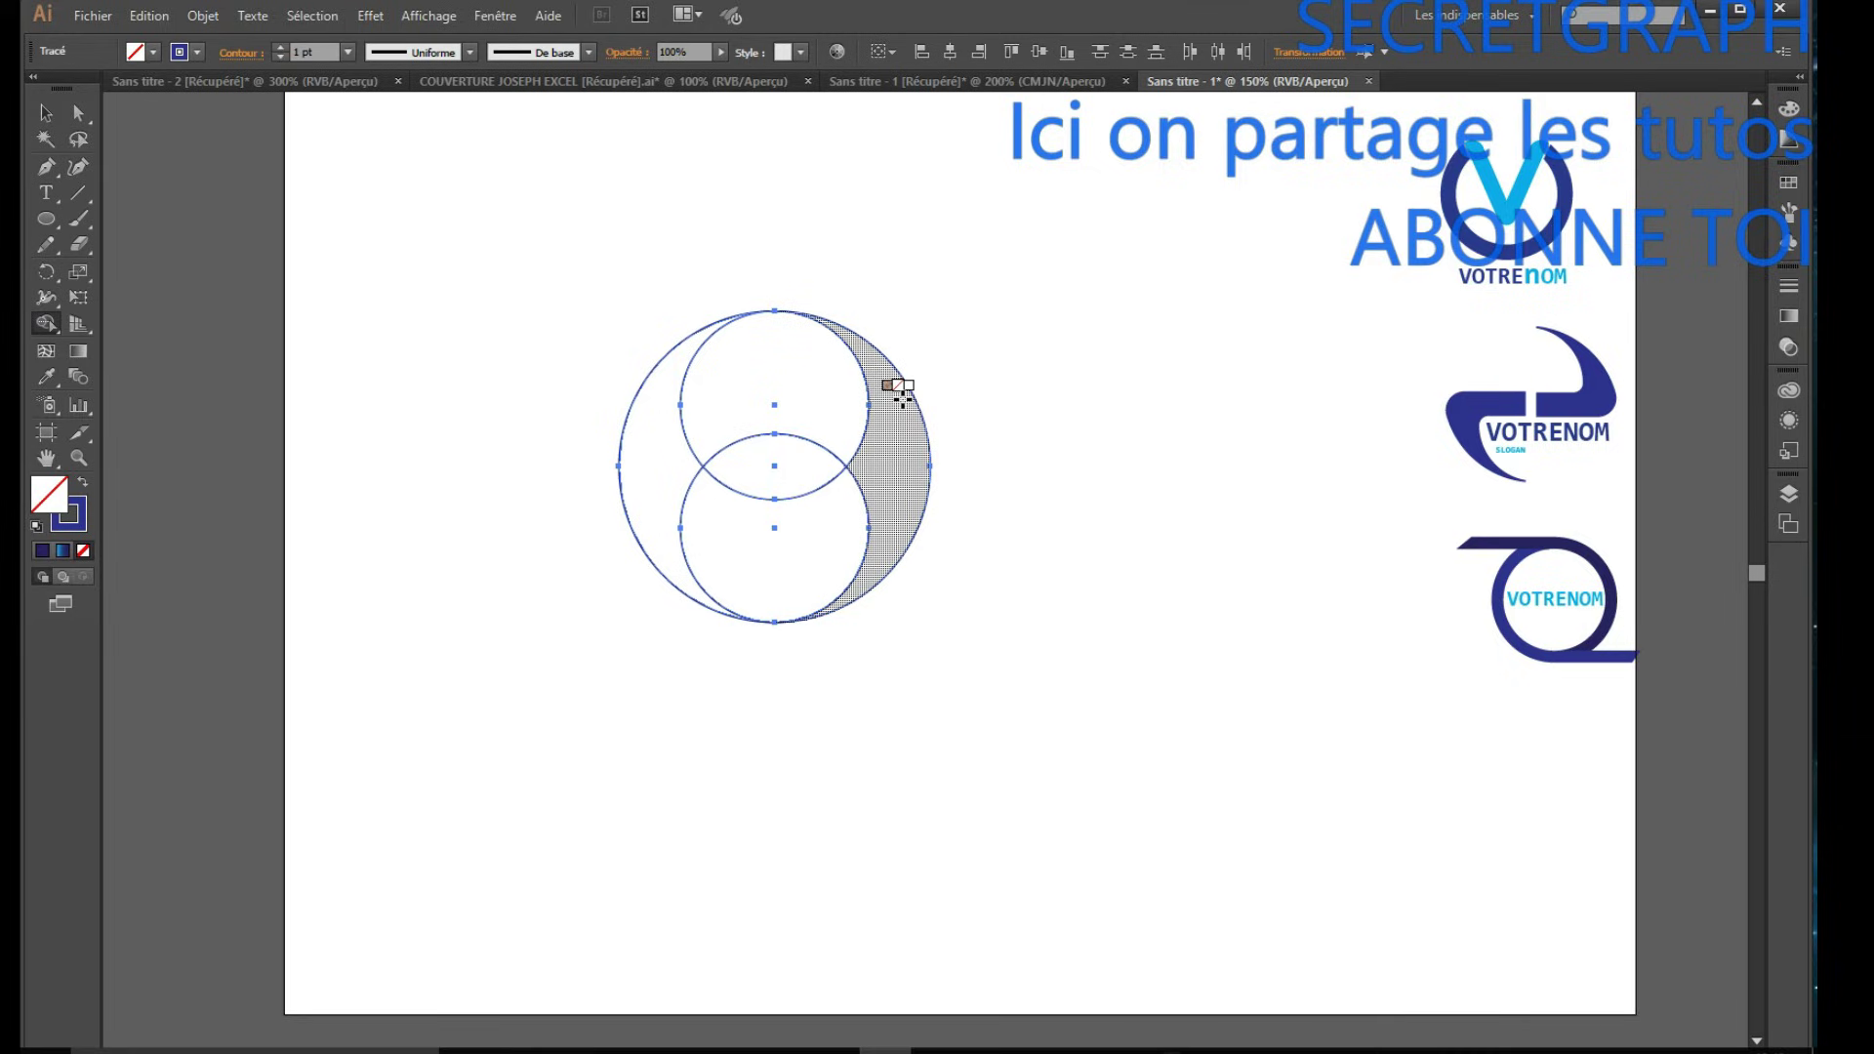
pyautogui.moveTo(903, 398); pyautogui.dragTo(899, 402)
pyautogui.moveTo(871, 534); pyautogui.dragTo(844, 566)
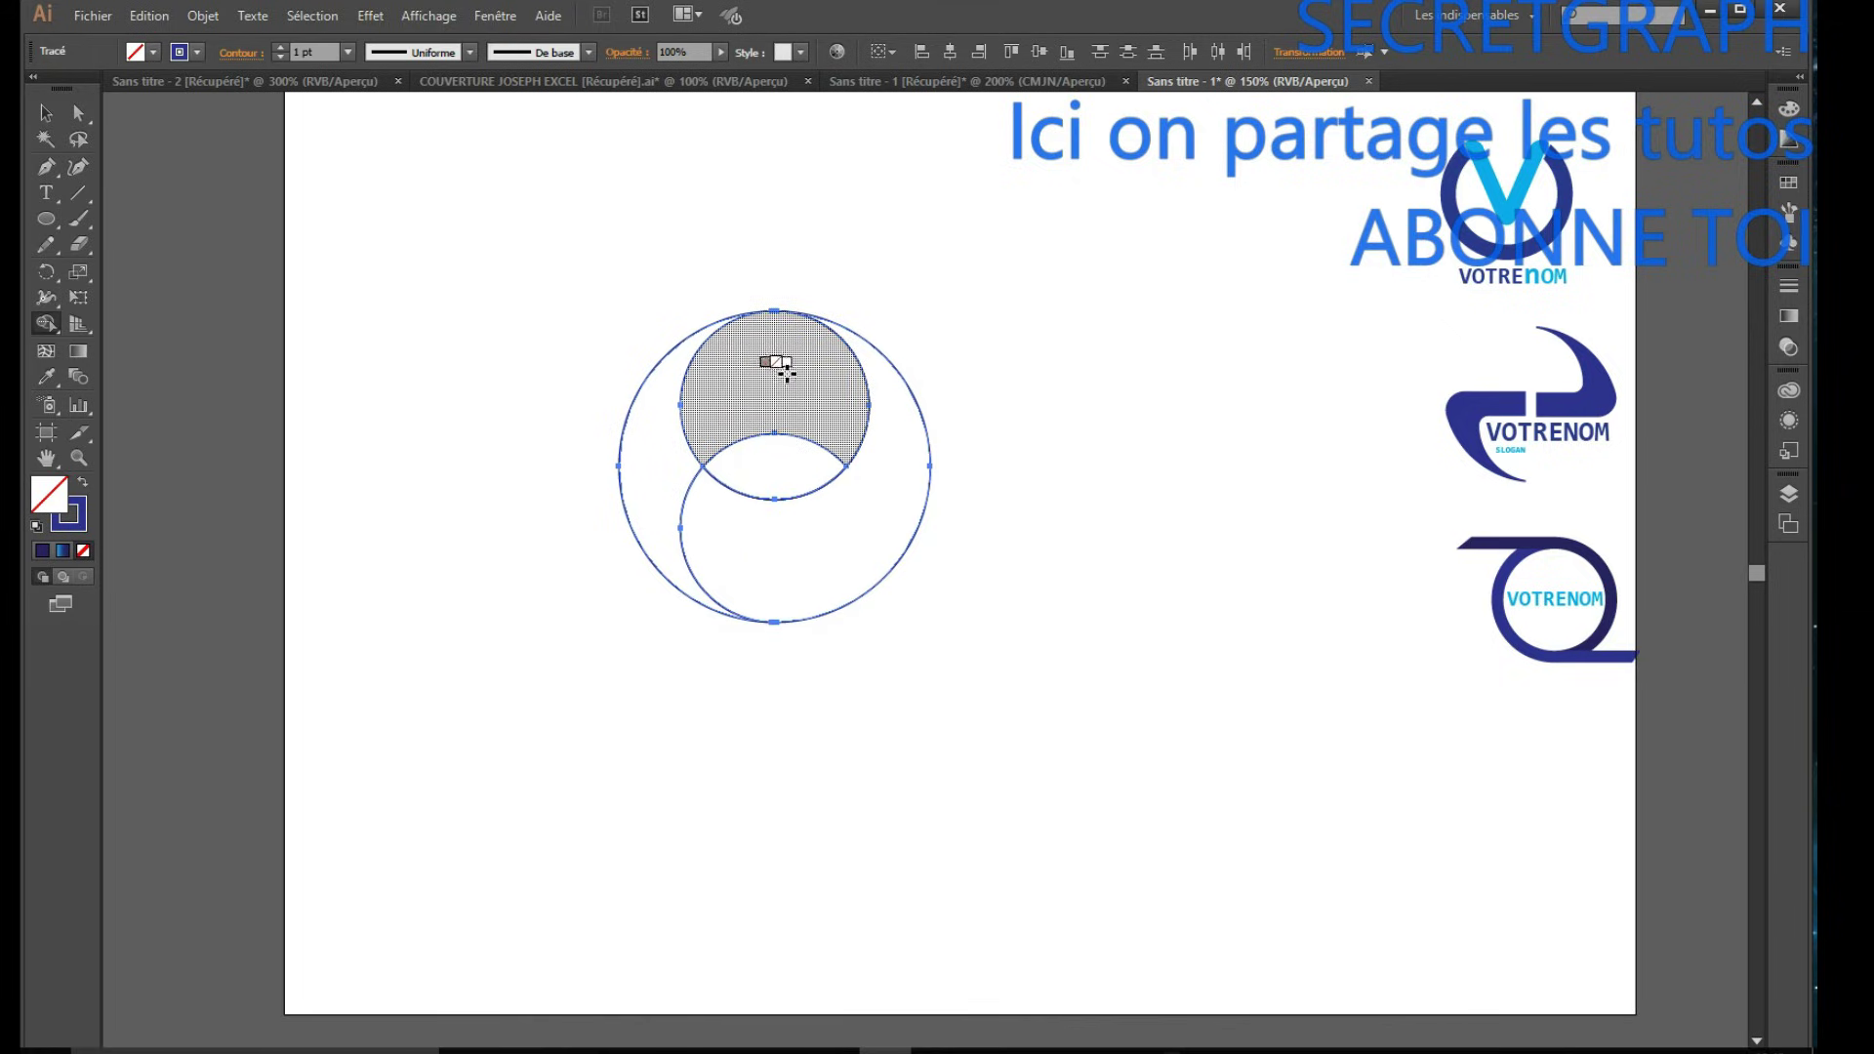
pyautogui.moveTo(787, 369)
pyautogui.mouseDown()
pyautogui.moveTo(693, 408)
pyautogui.moveTo(657, 486)
pyautogui.mouseUp()
pyautogui.press('v')
pyautogui.click(1212, 564)
# Fill the lower-right swirl shape of the circle with dark blue.
pyautogui.moveTo(1072, 247); pyautogui.dragTo(599, 723)
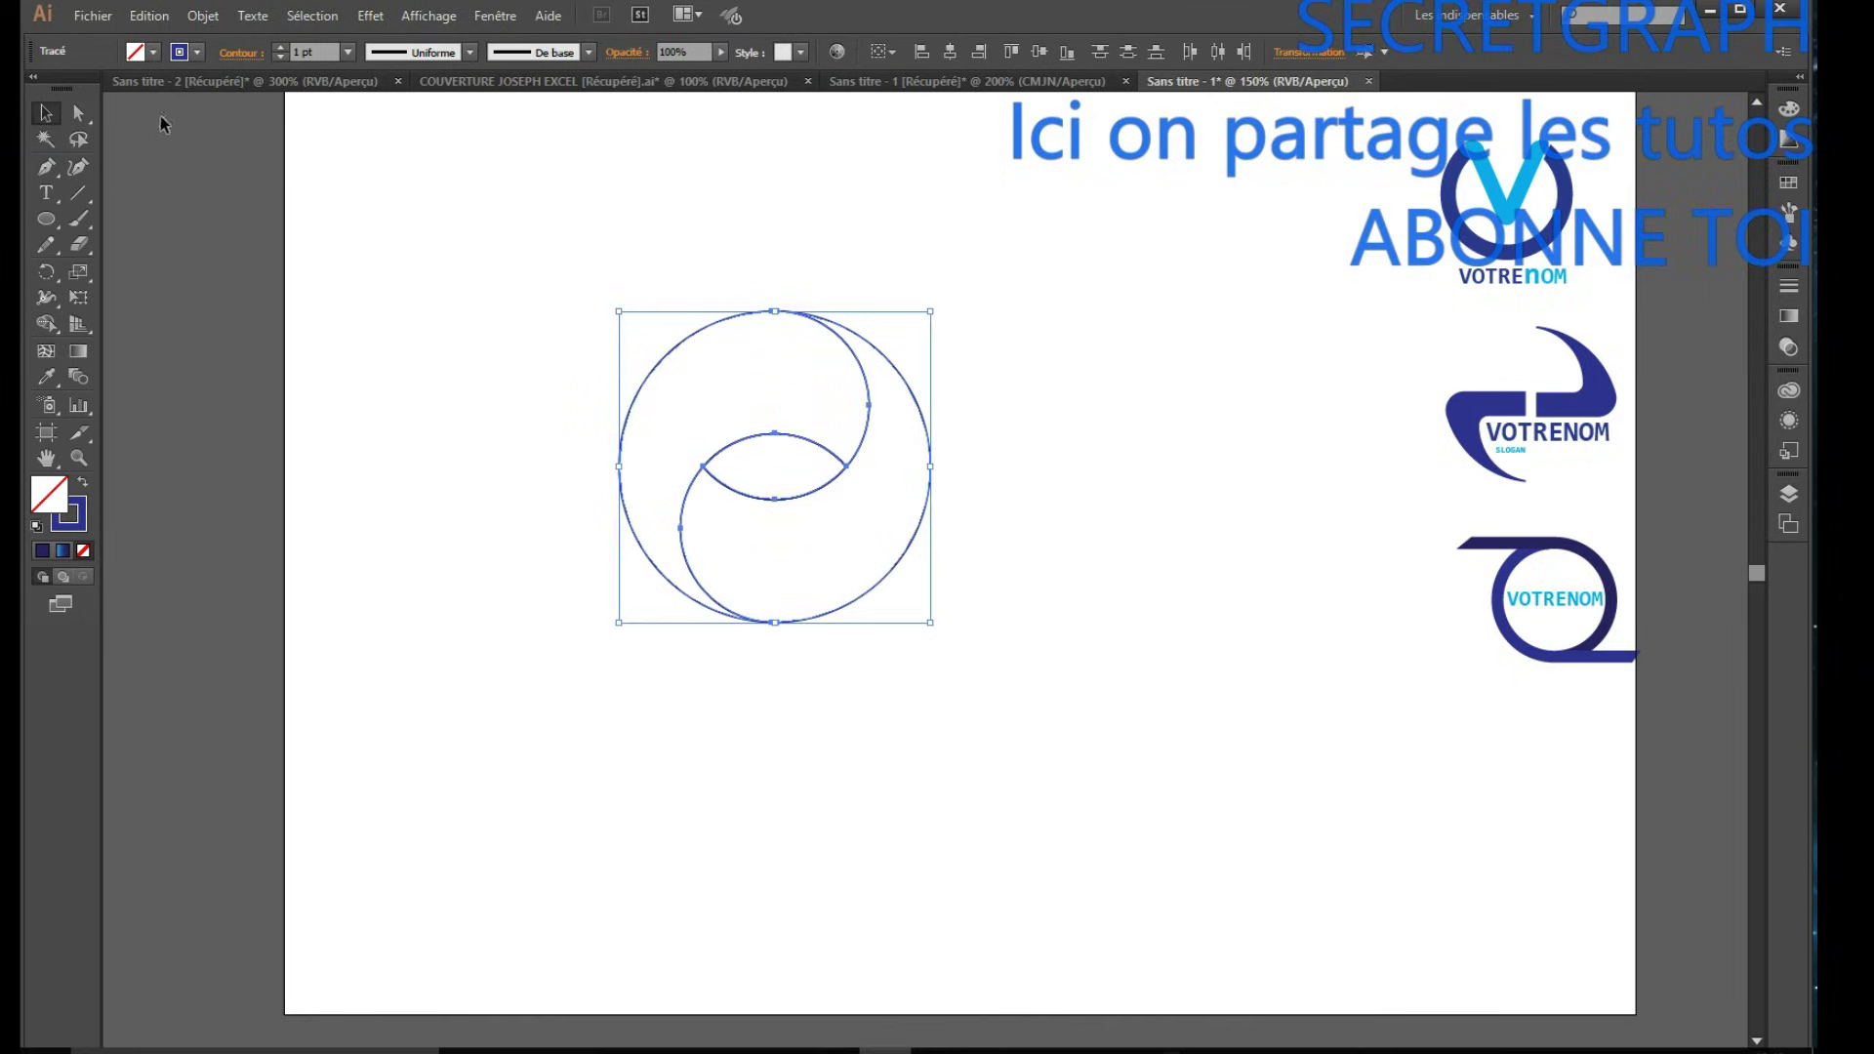
pyautogui.click(490, 326)
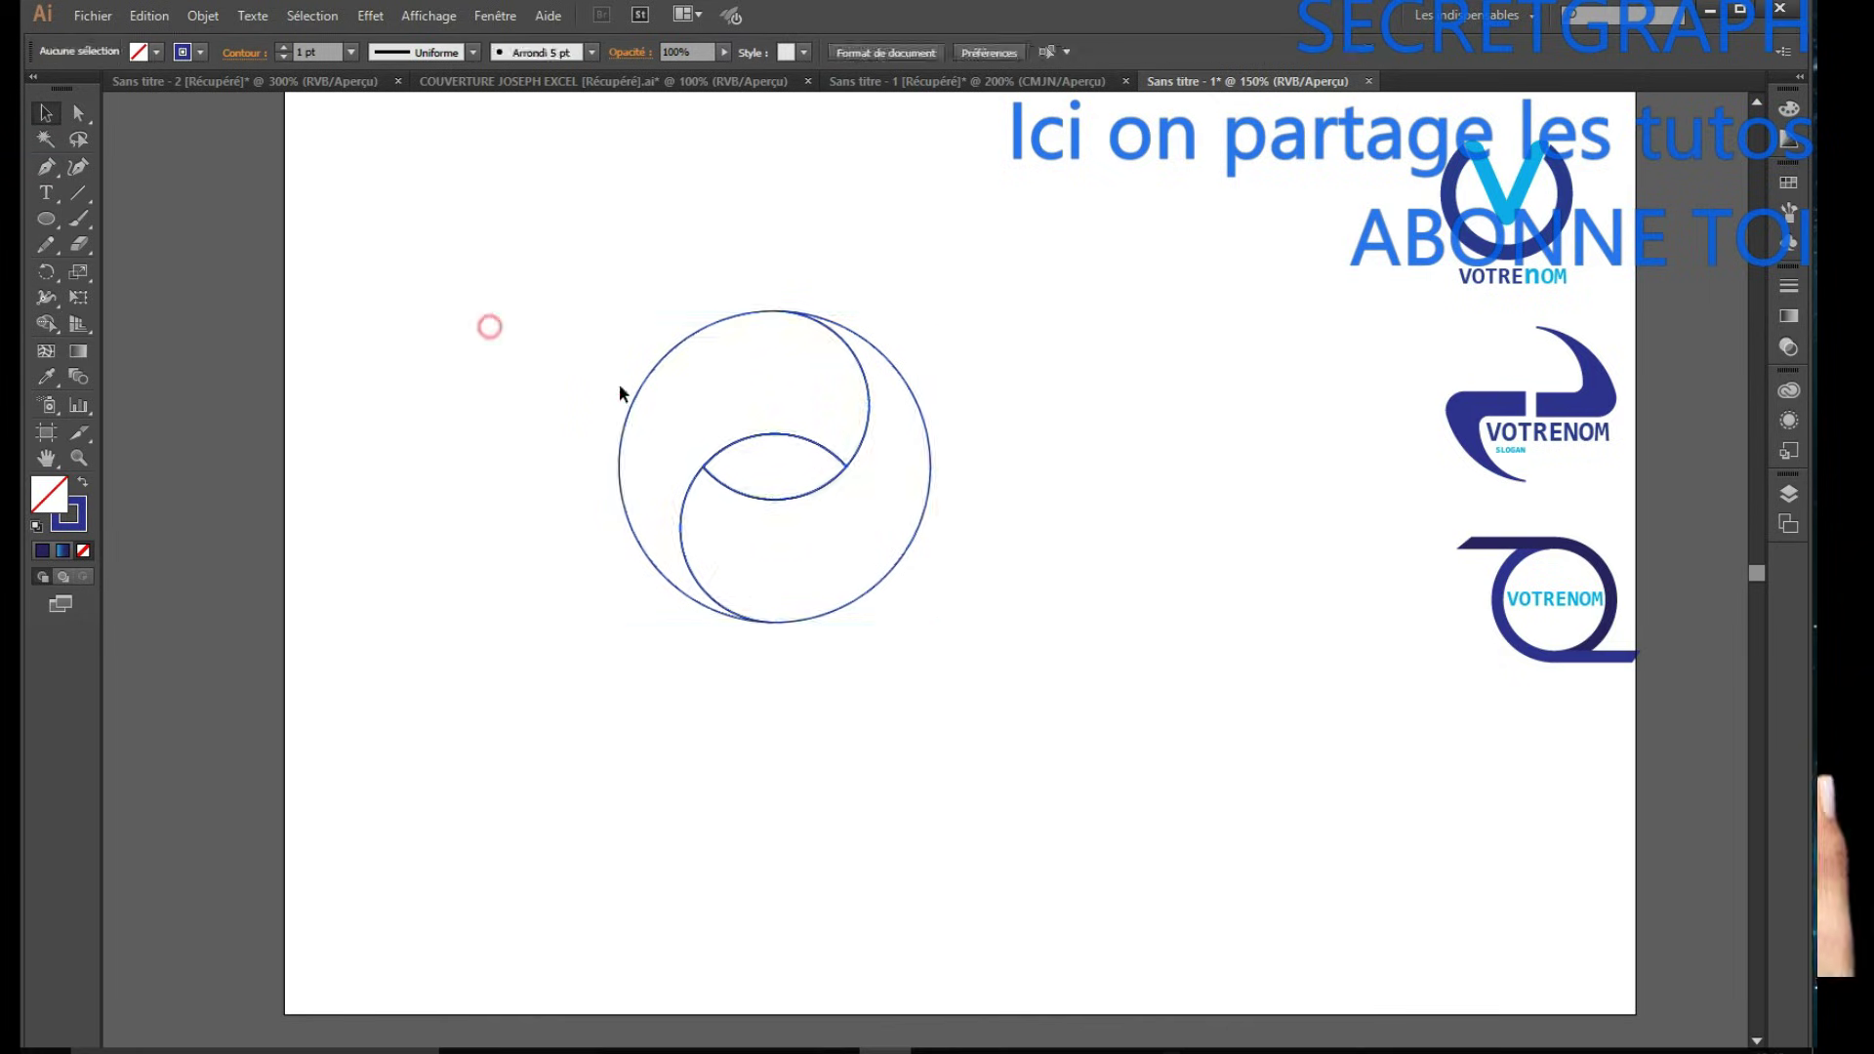
pyautogui.click(929, 475)
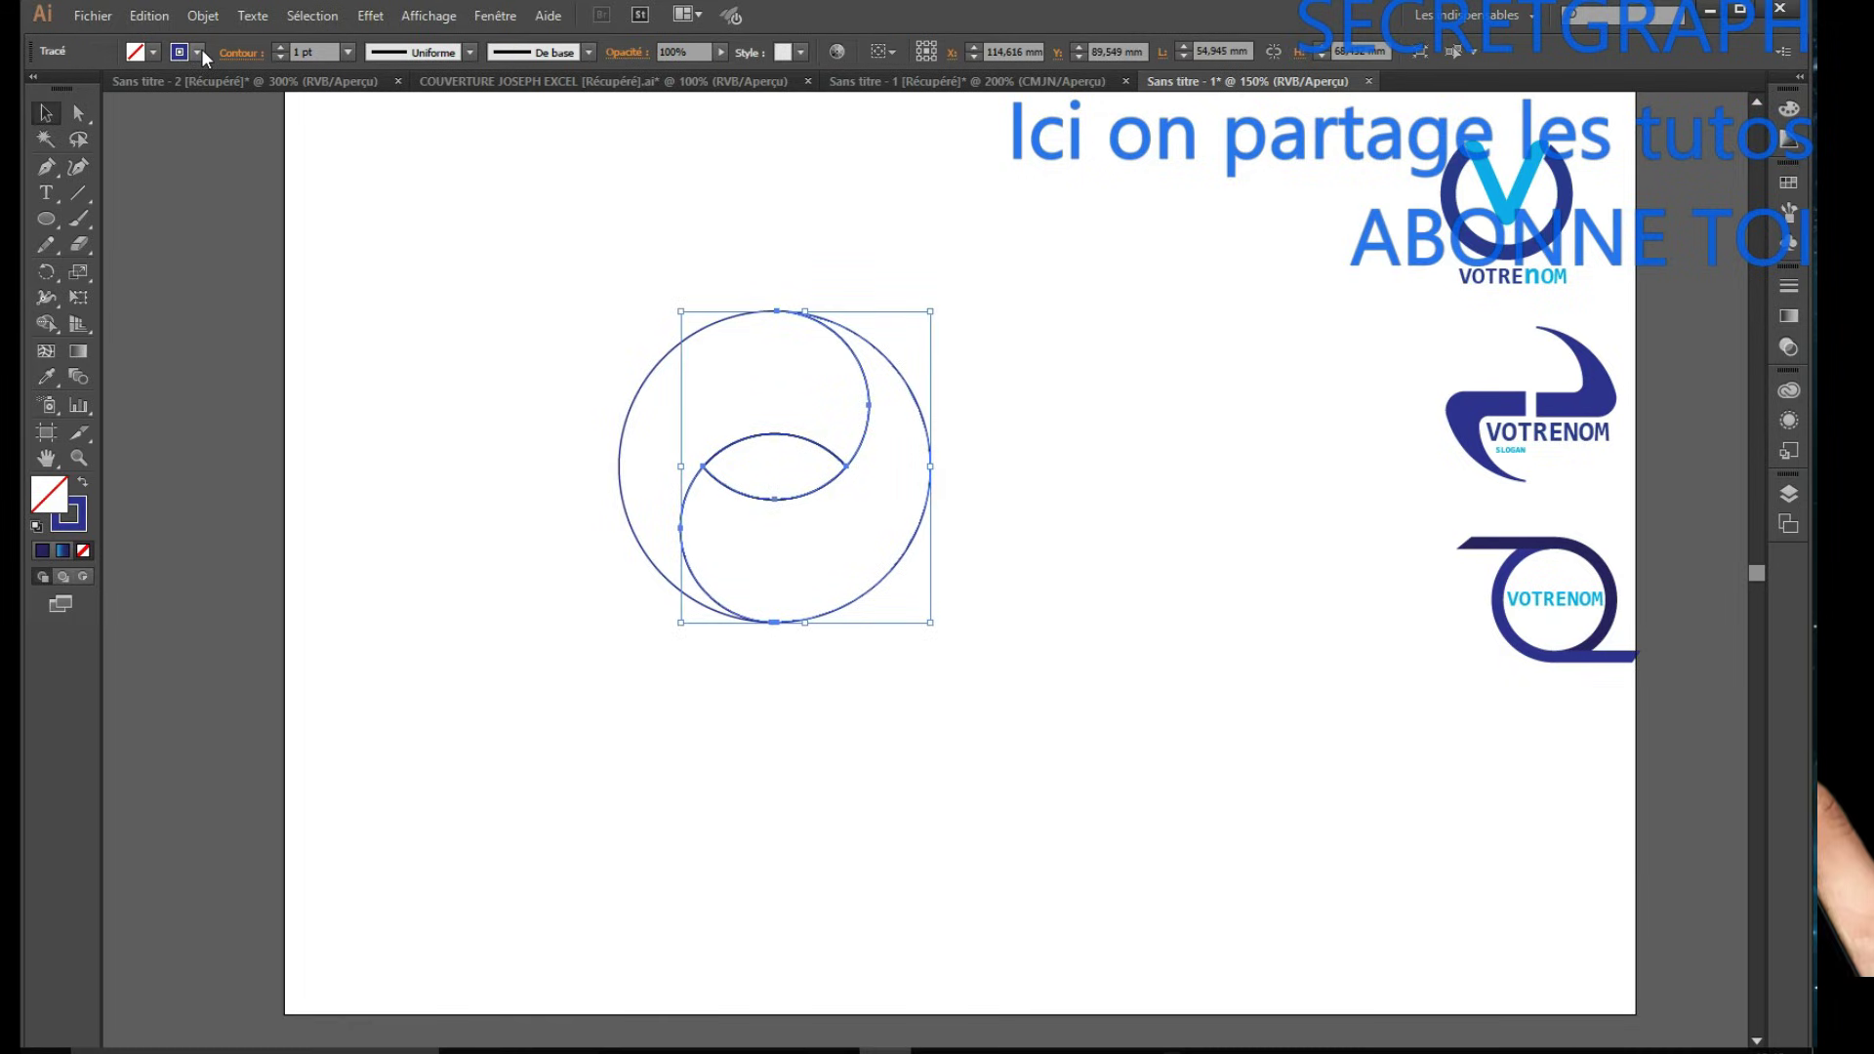
pyautogui.click(201, 52)
pyautogui.click(152, 56)
pyautogui.click(152, 56)
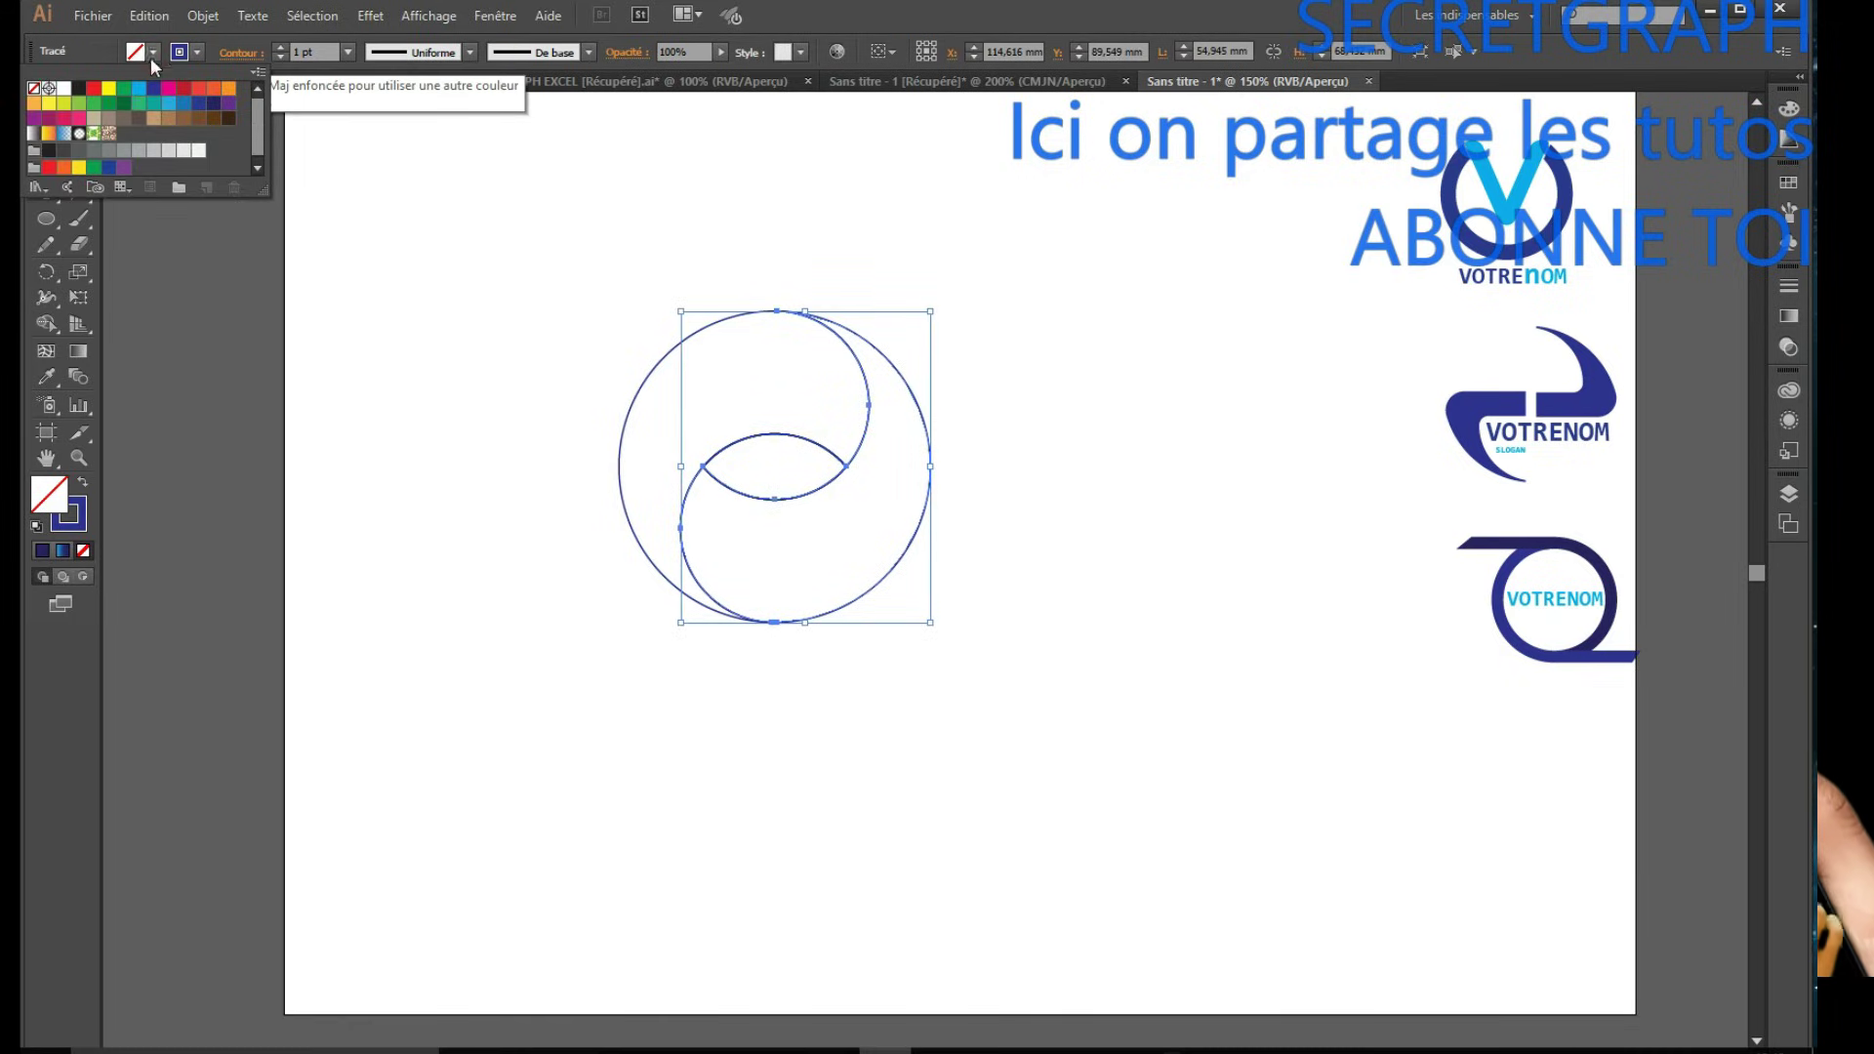
pyautogui.click(198, 103)
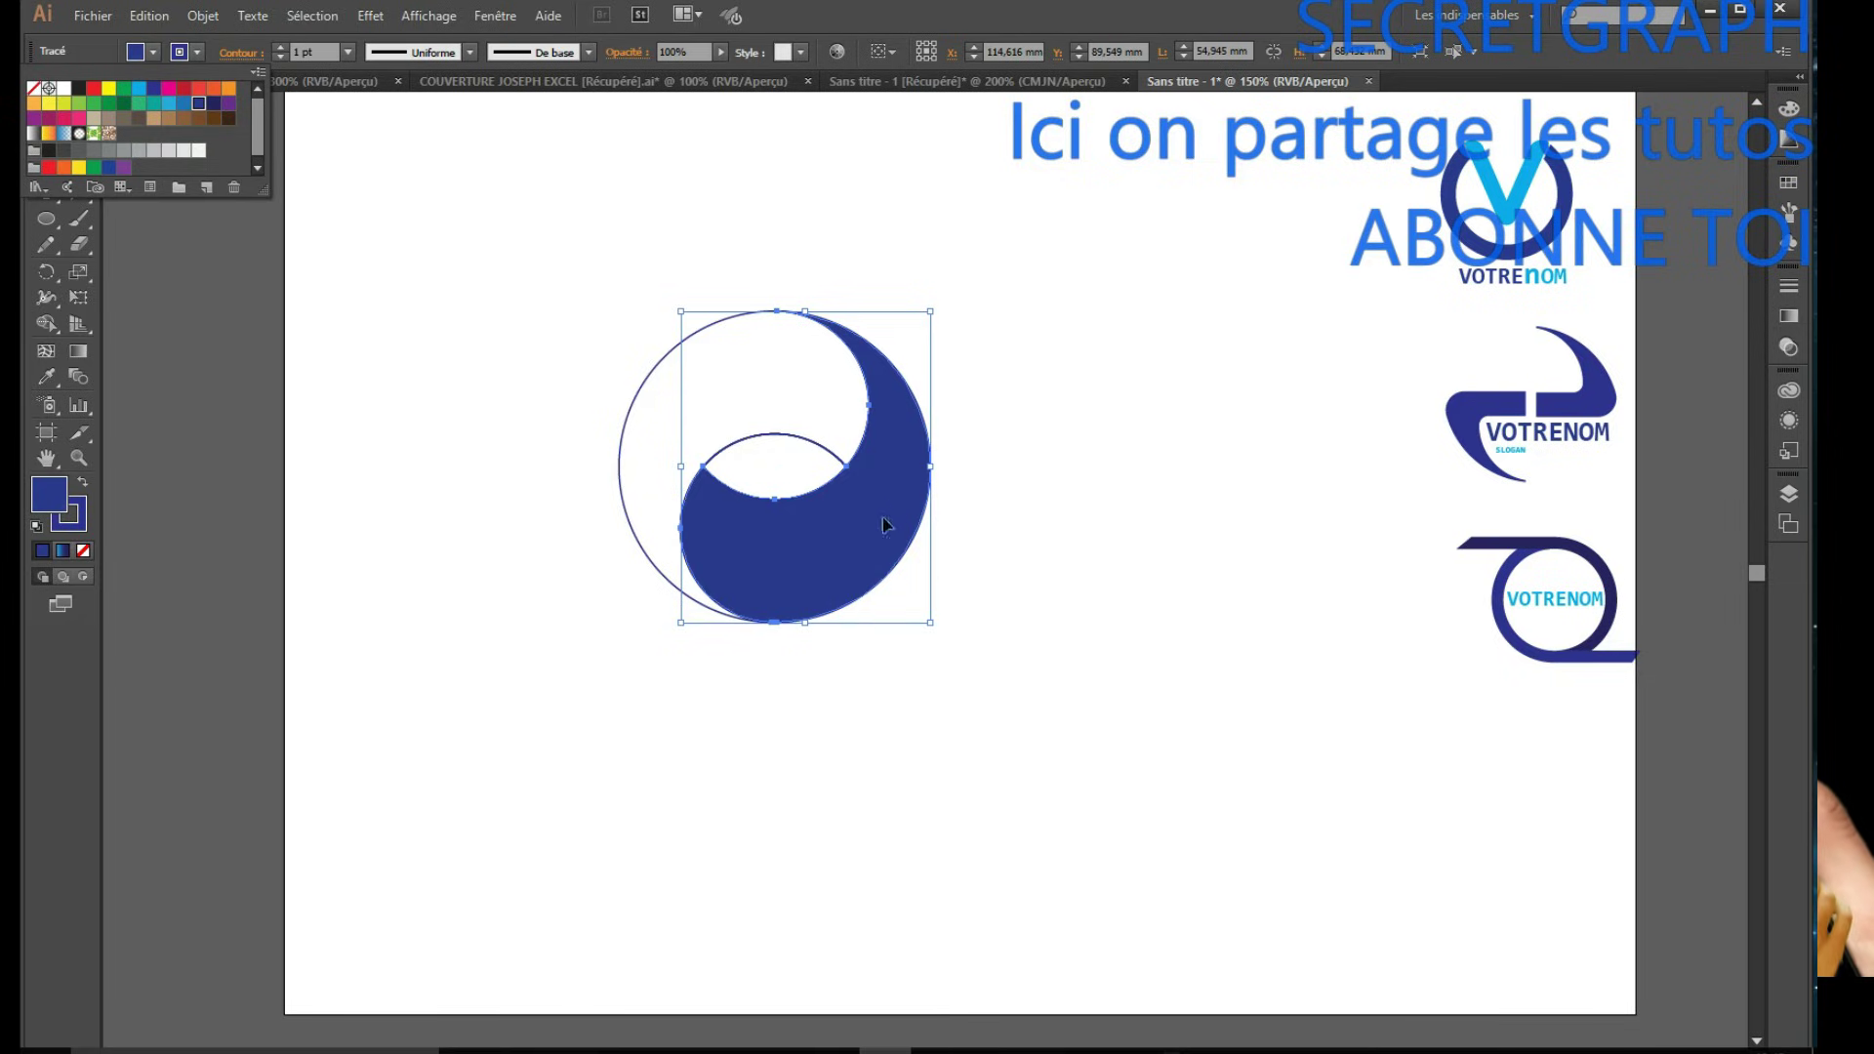
pyautogui.click(1016, 472)
# Fill the upper-left swirl shape of the circle with light blue.
pyautogui.click(649, 374)
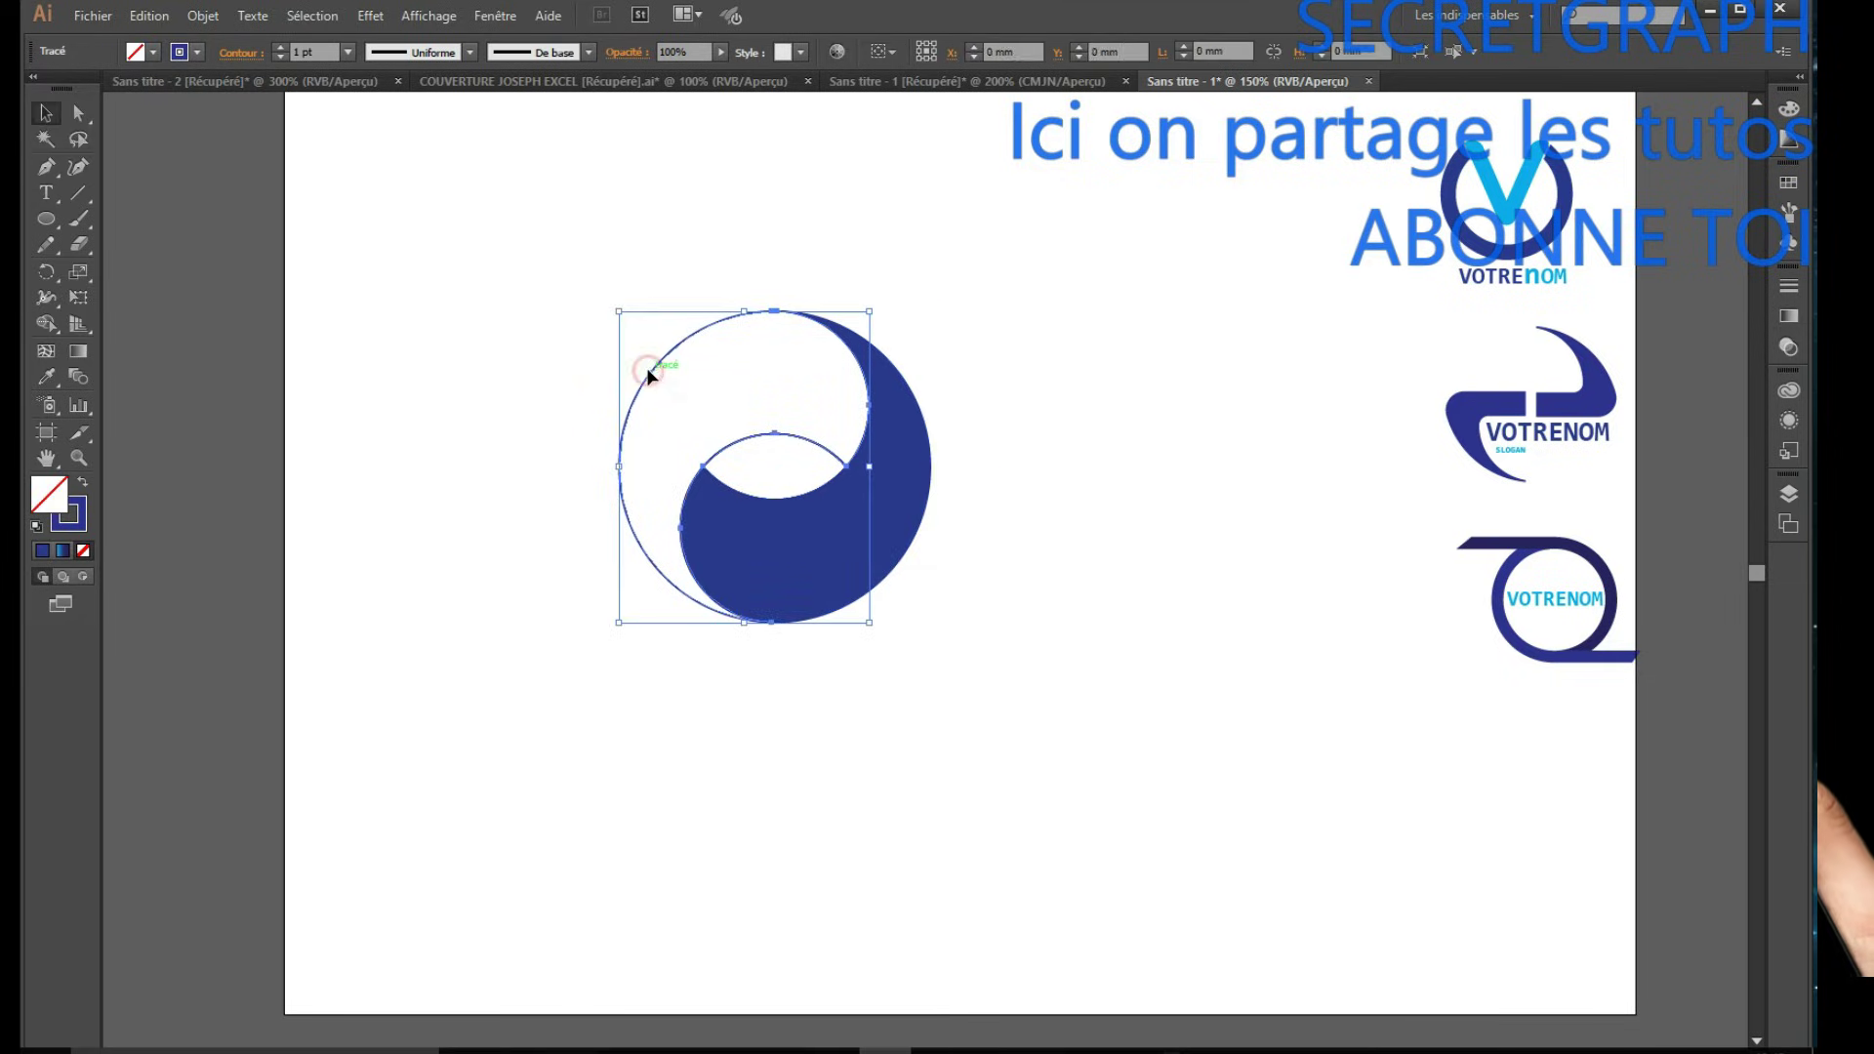
pyautogui.click(154, 54)
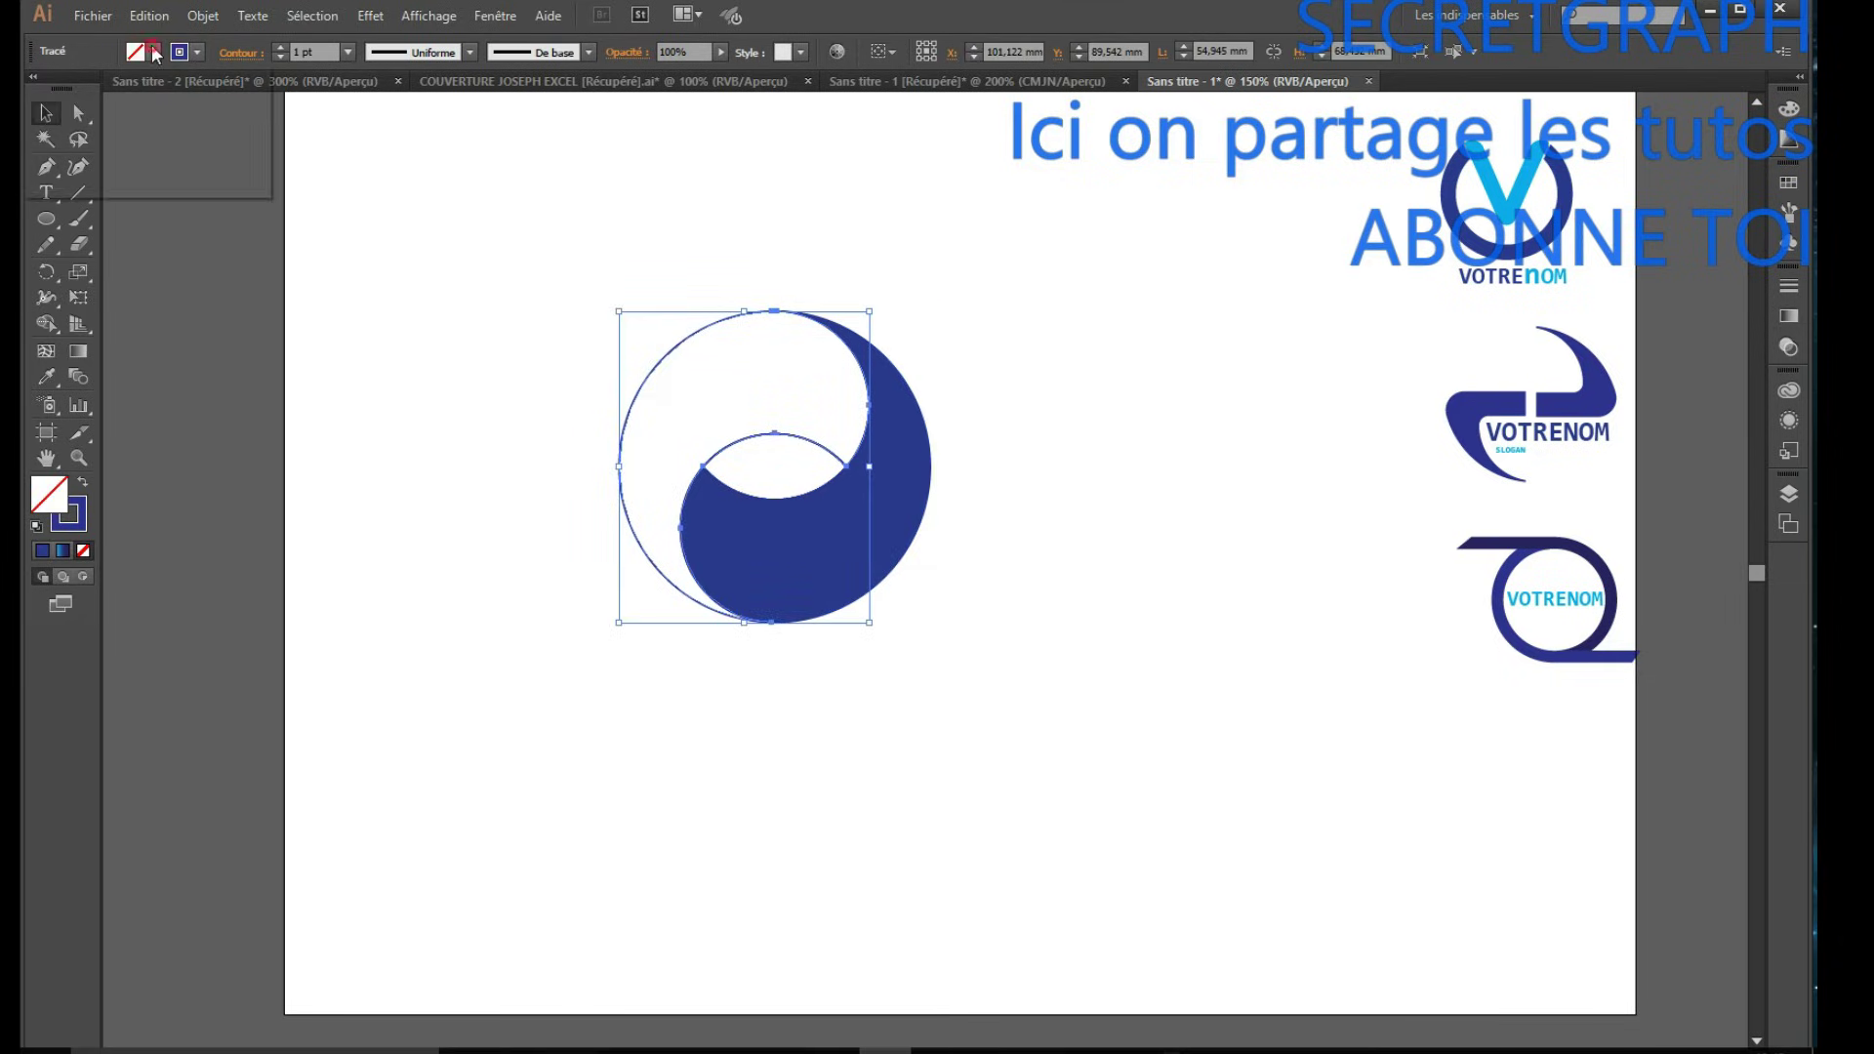
pyautogui.click(139, 88)
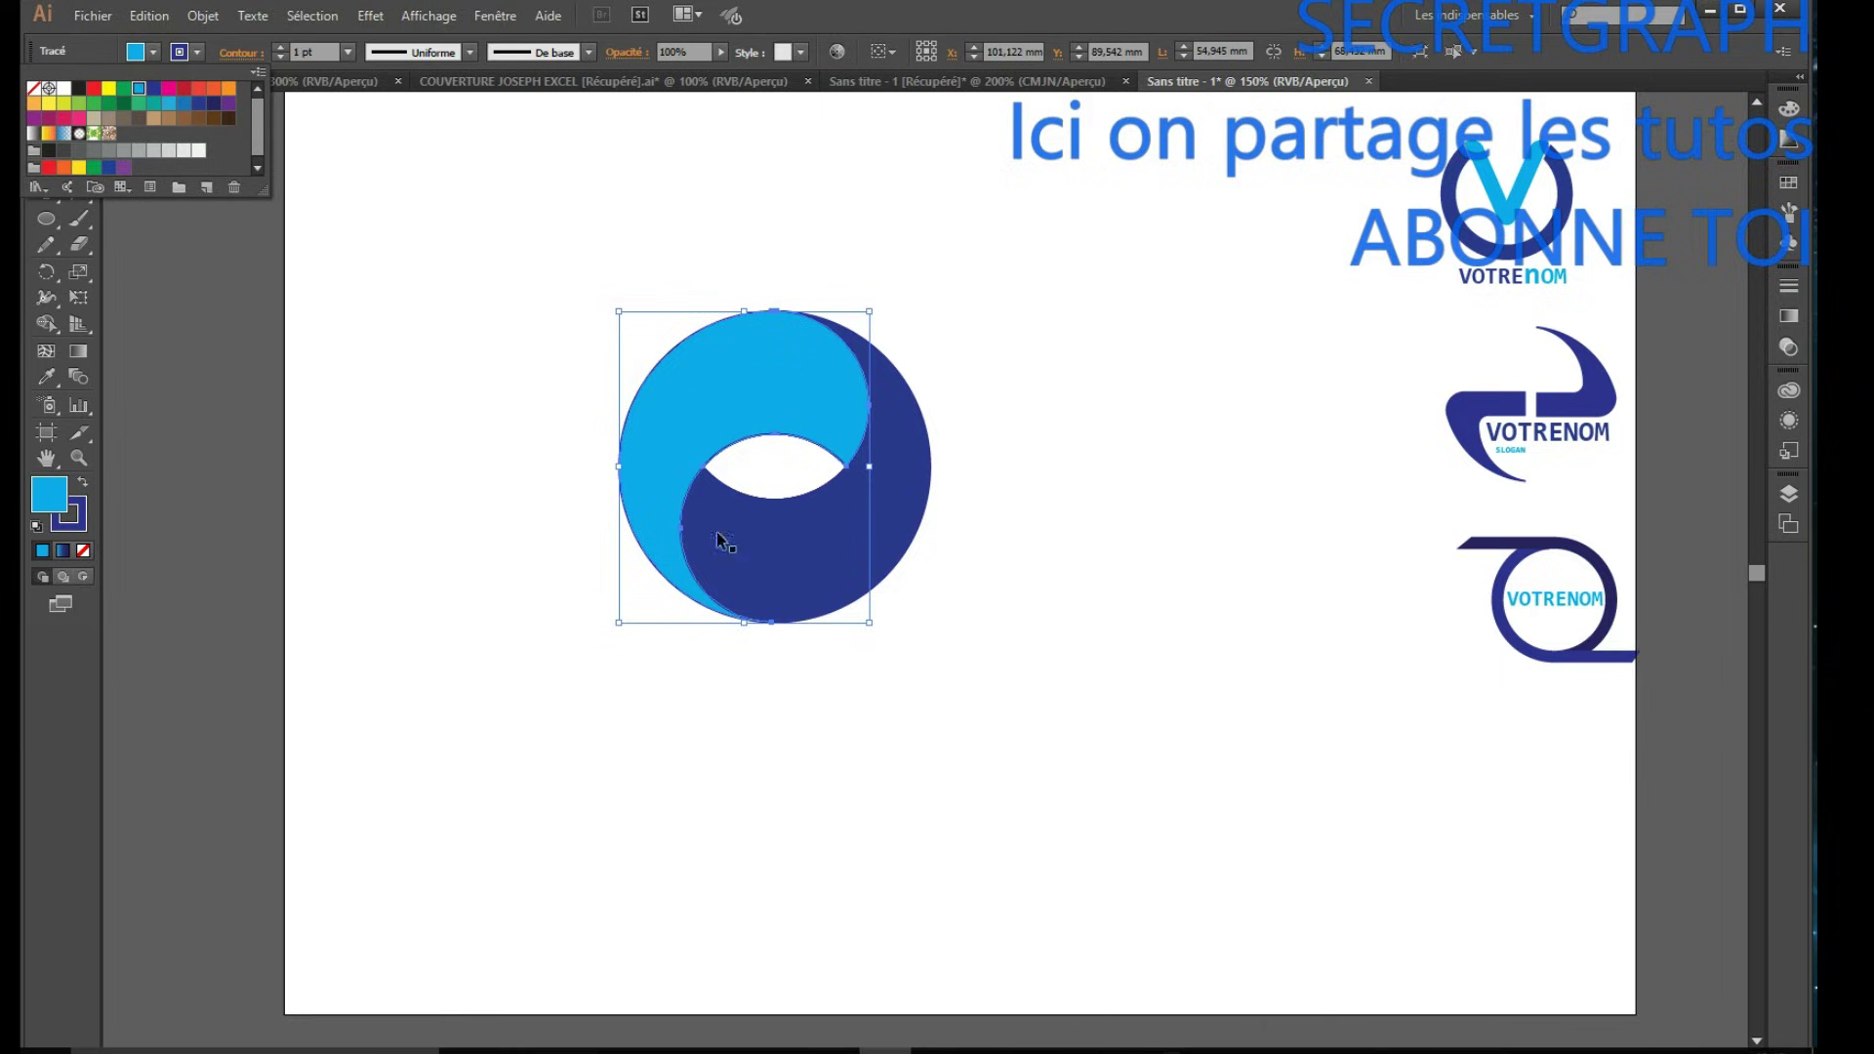
pyautogui.click(1003, 481)
# Remove the outline from both halves of the swirl emblem.
pyautogui.moveTo(1038, 268); pyautogui.dragTo(440, 787)
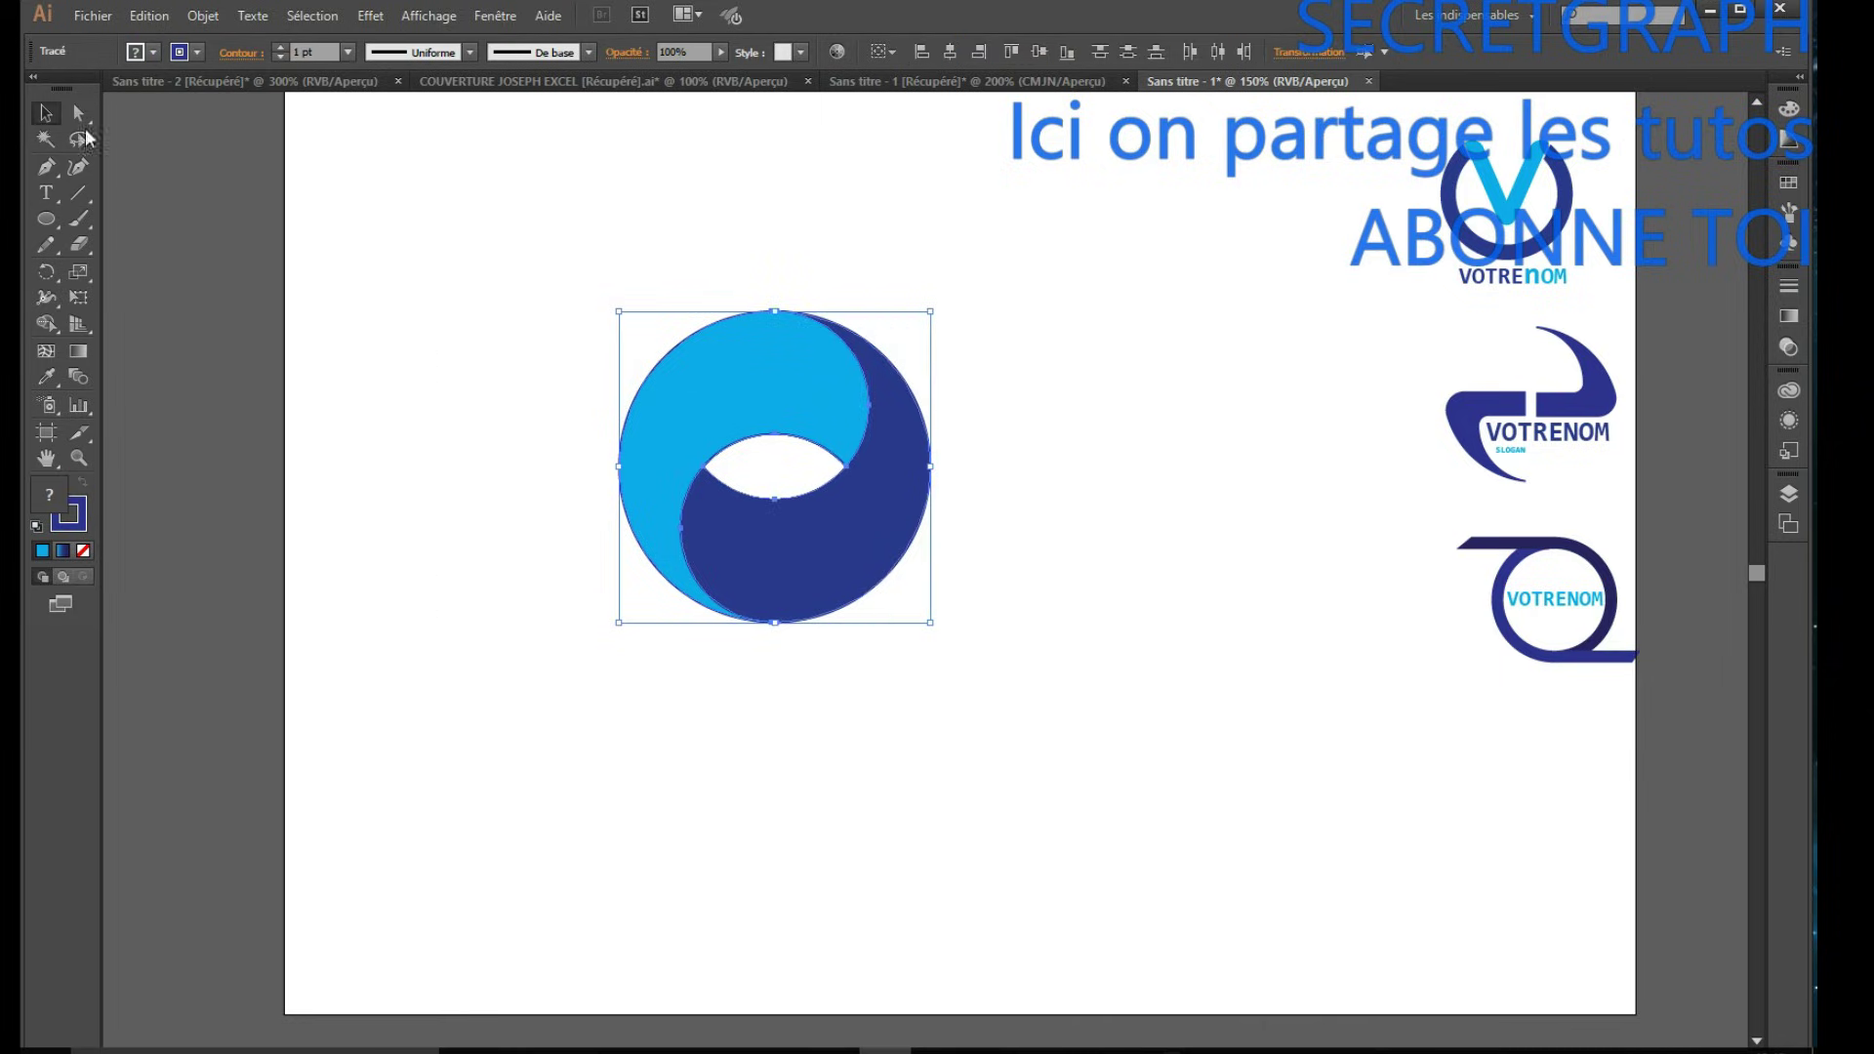
pyautogui.click(197, 52)
pyautogui.click(34, 89)
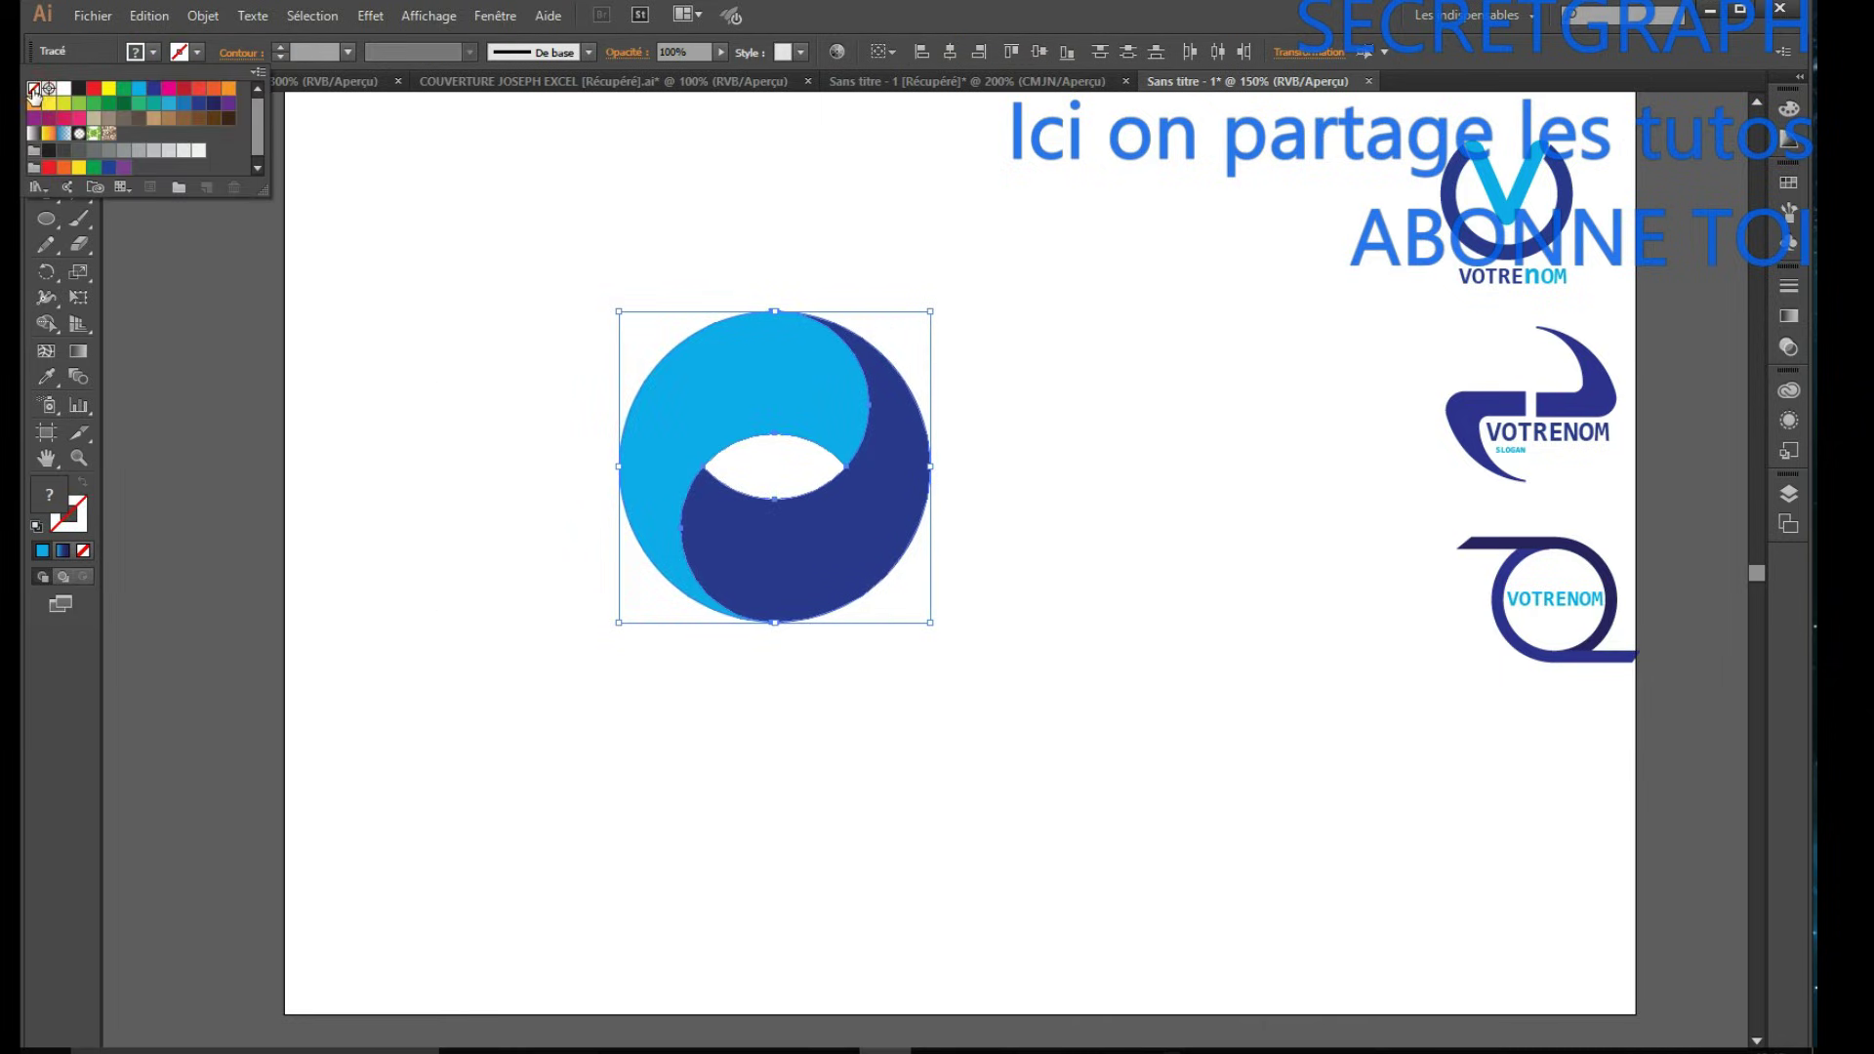
pyautogui.click(1054, 617)
pyautogui.click(1059, 619)
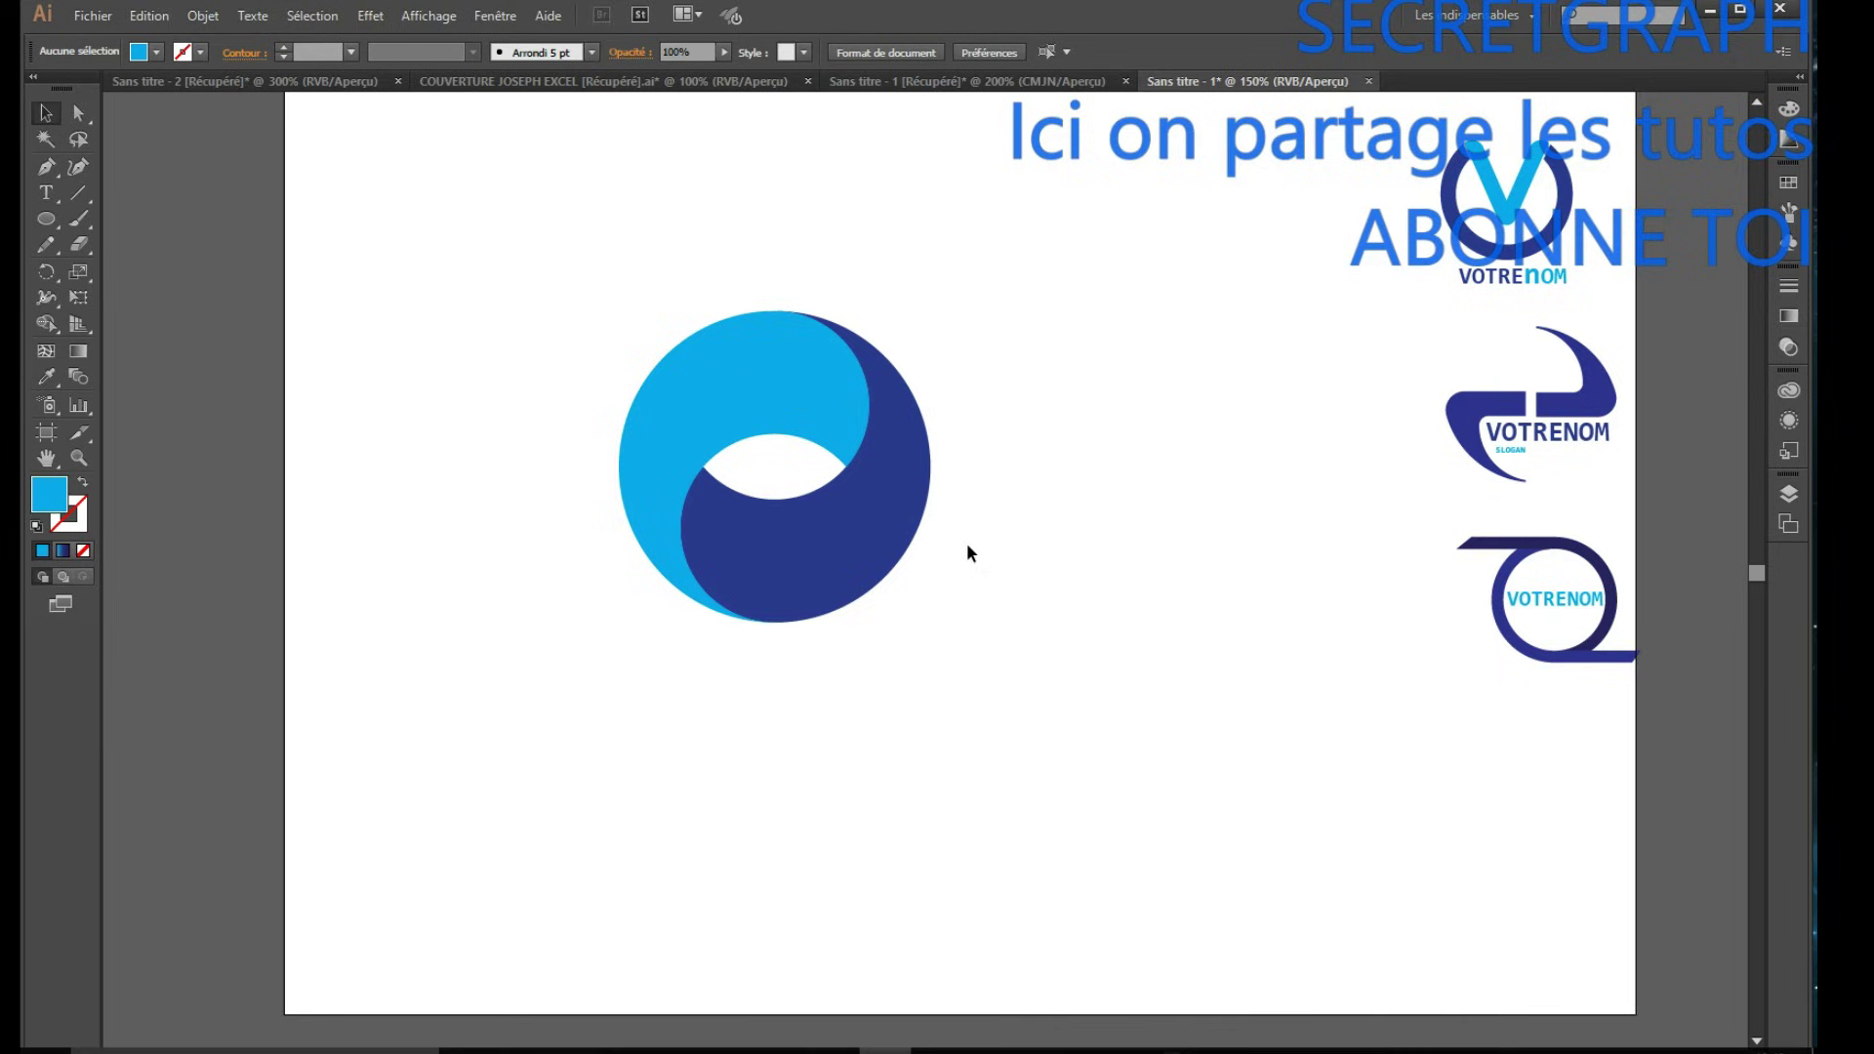
pyautogui.moveTo(570, 265); pyautogui.dragTo(996, 815)
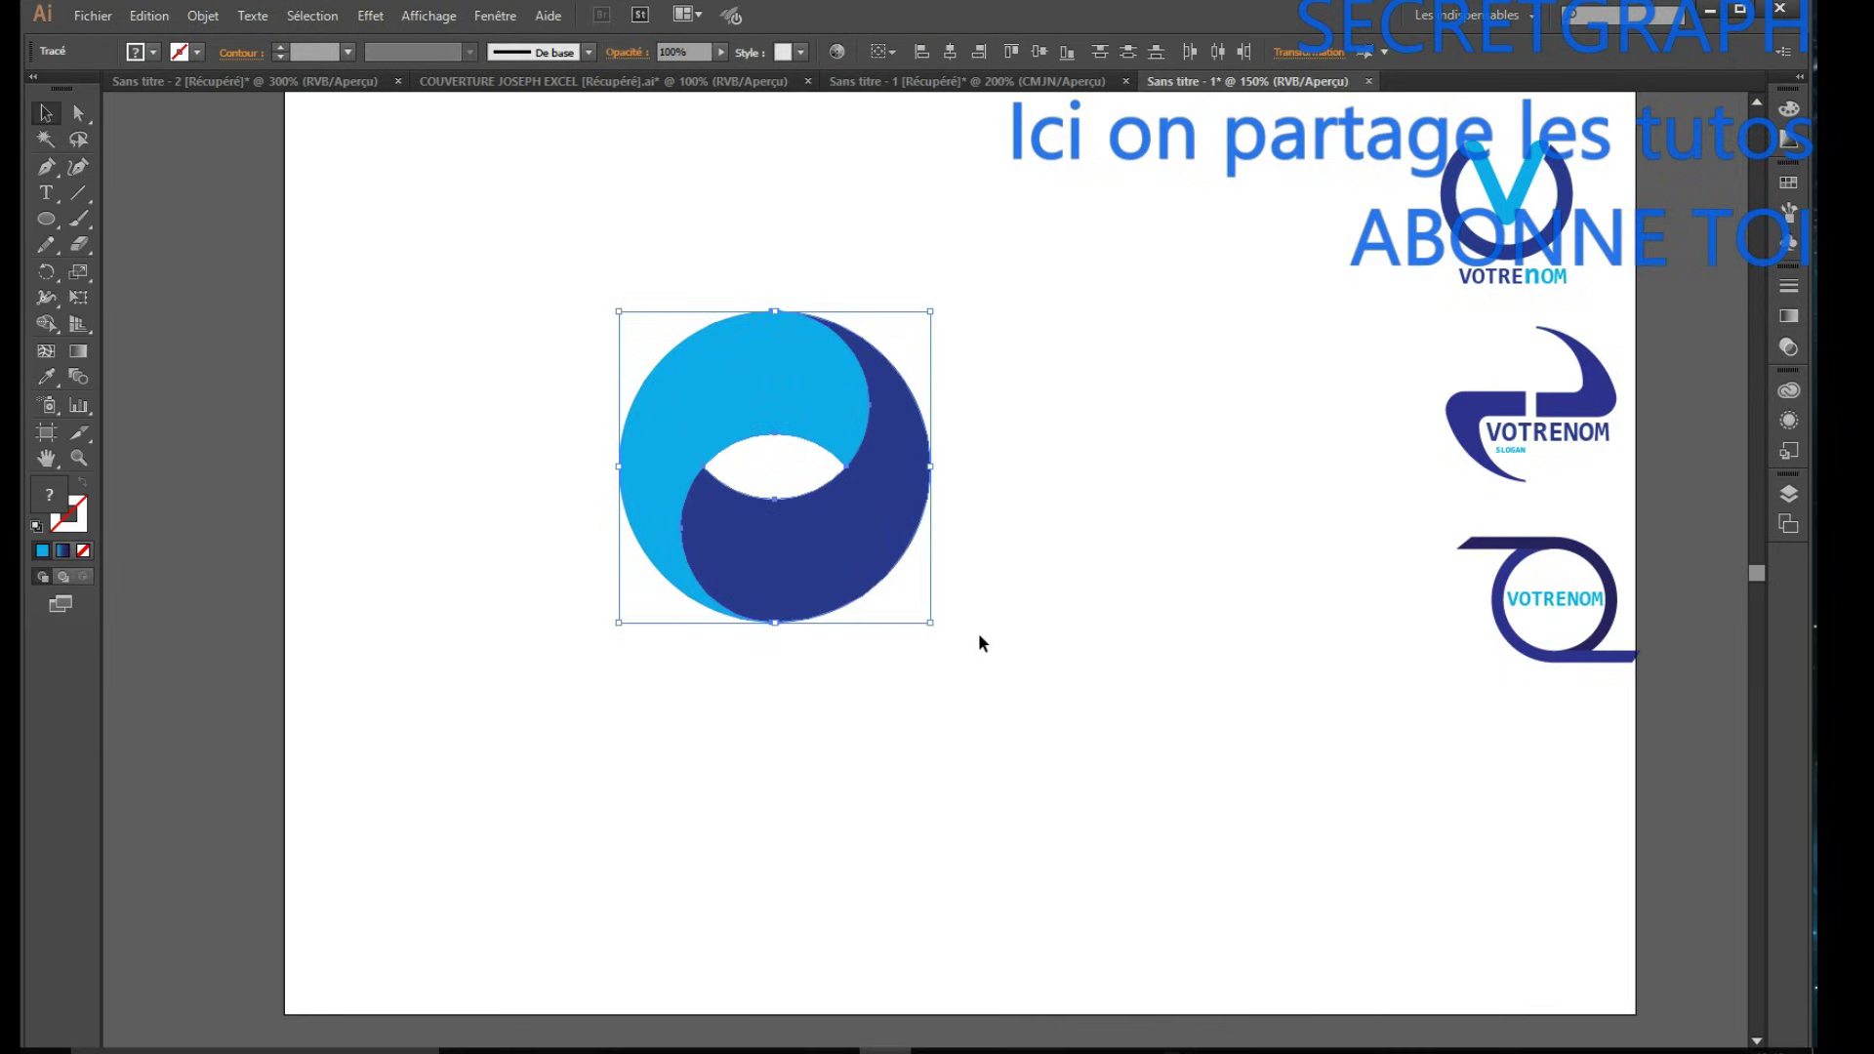
pyautogui.click(908, 744)
# Add the text VOTRENOM in Consolas Bold at 59 pt and place it centered just below the swirl emblem.
pyautogui.click(44, 194)
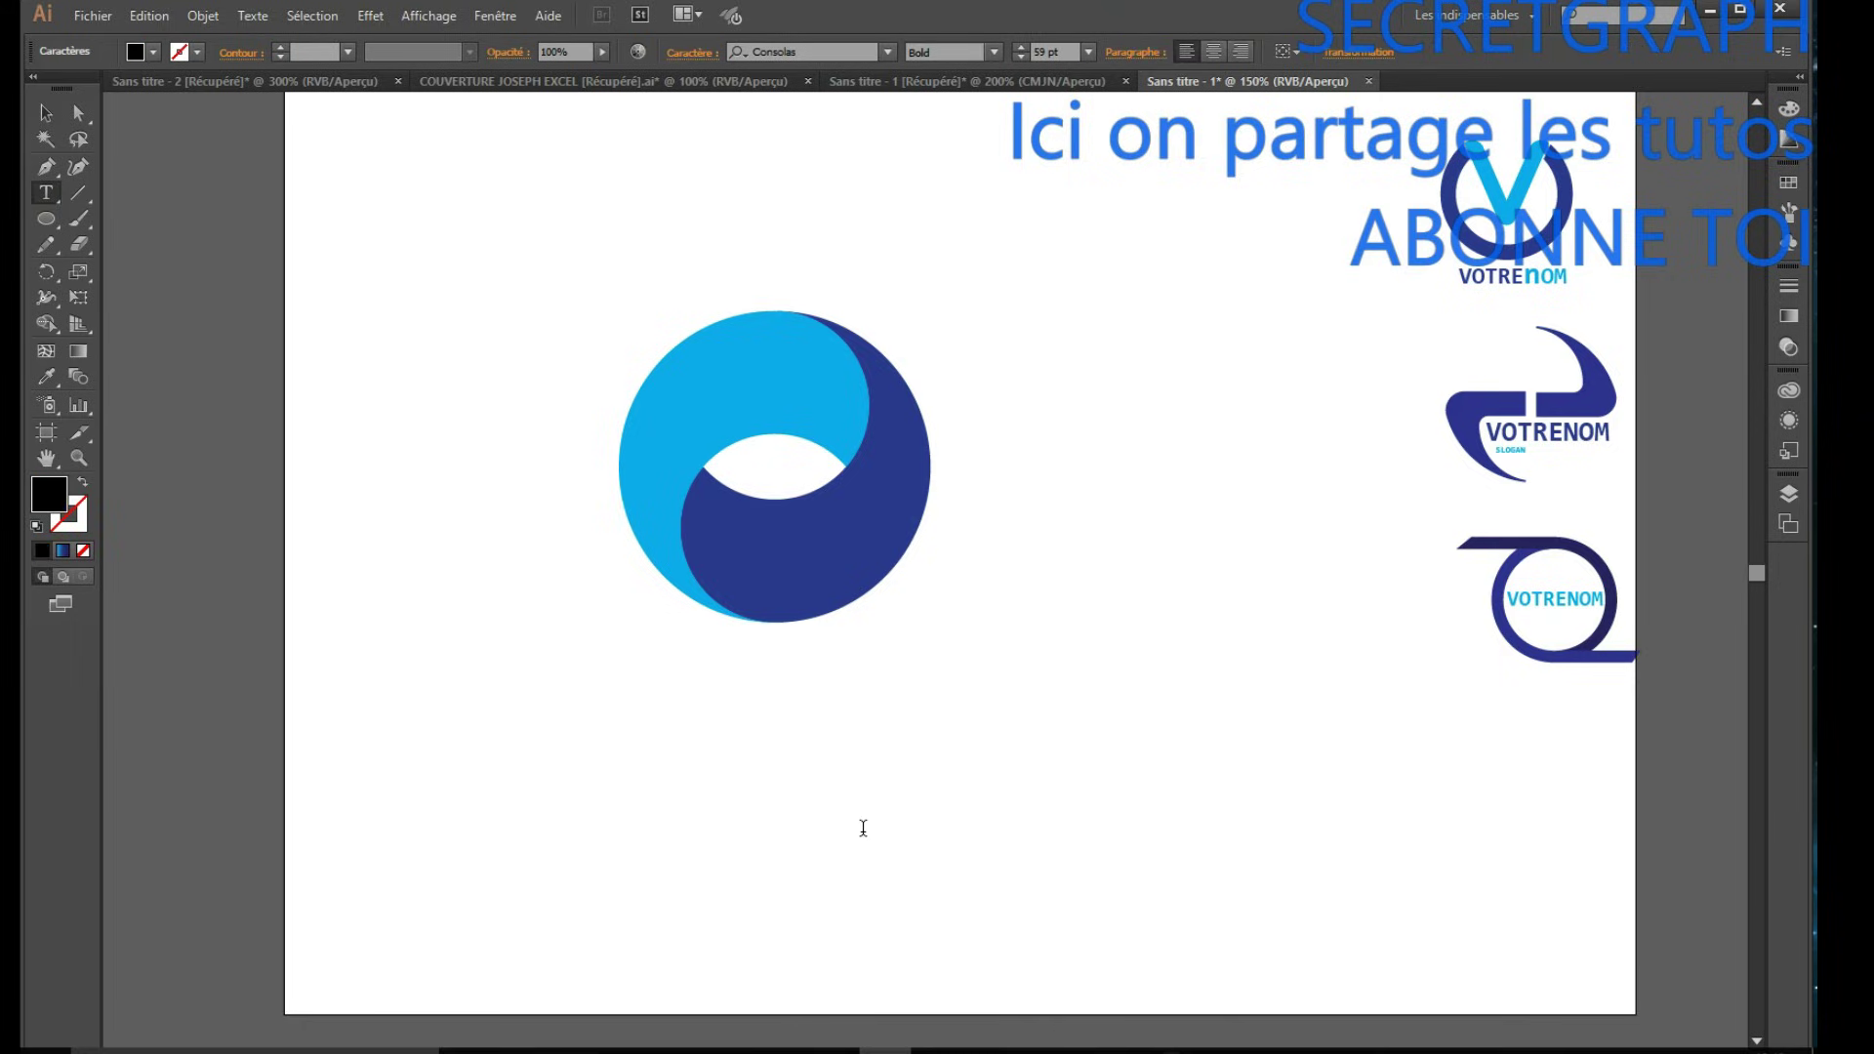
pyautogui.write('VOTRE')
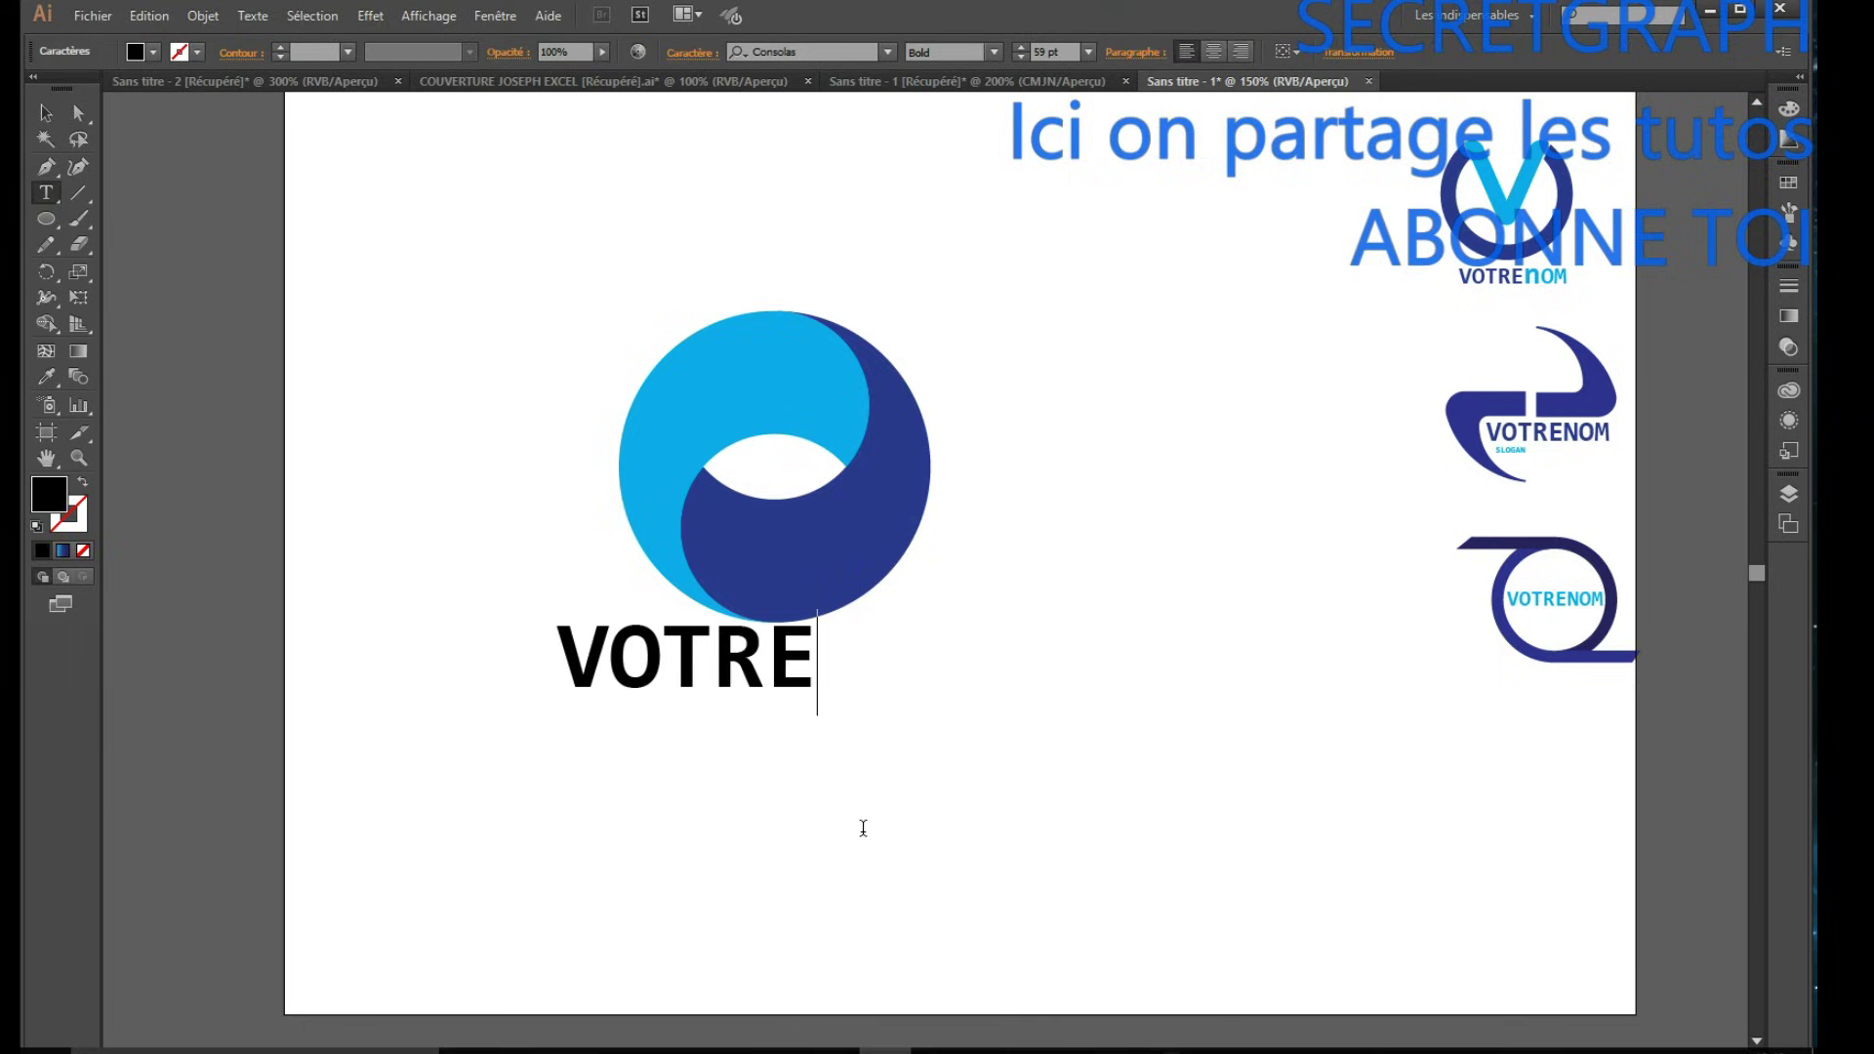
pyautogui.write('NOM')
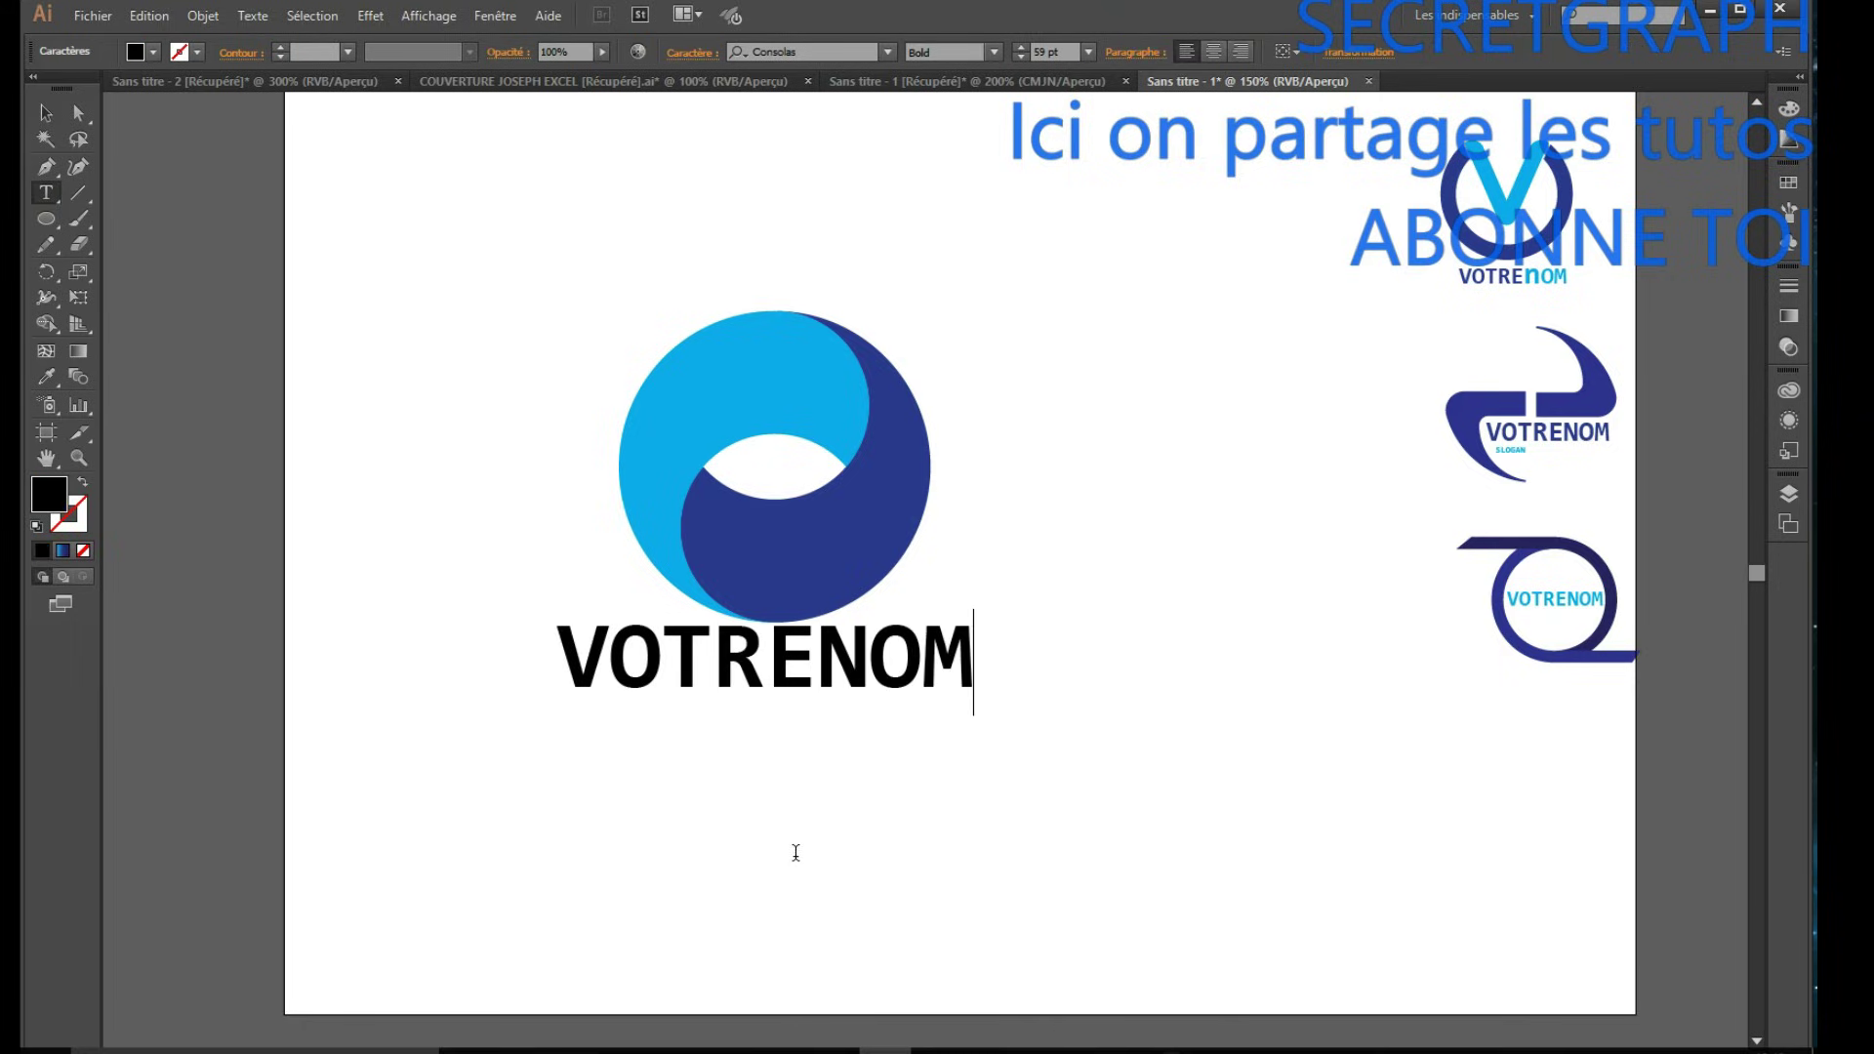
pyautogui.click(45, 112)
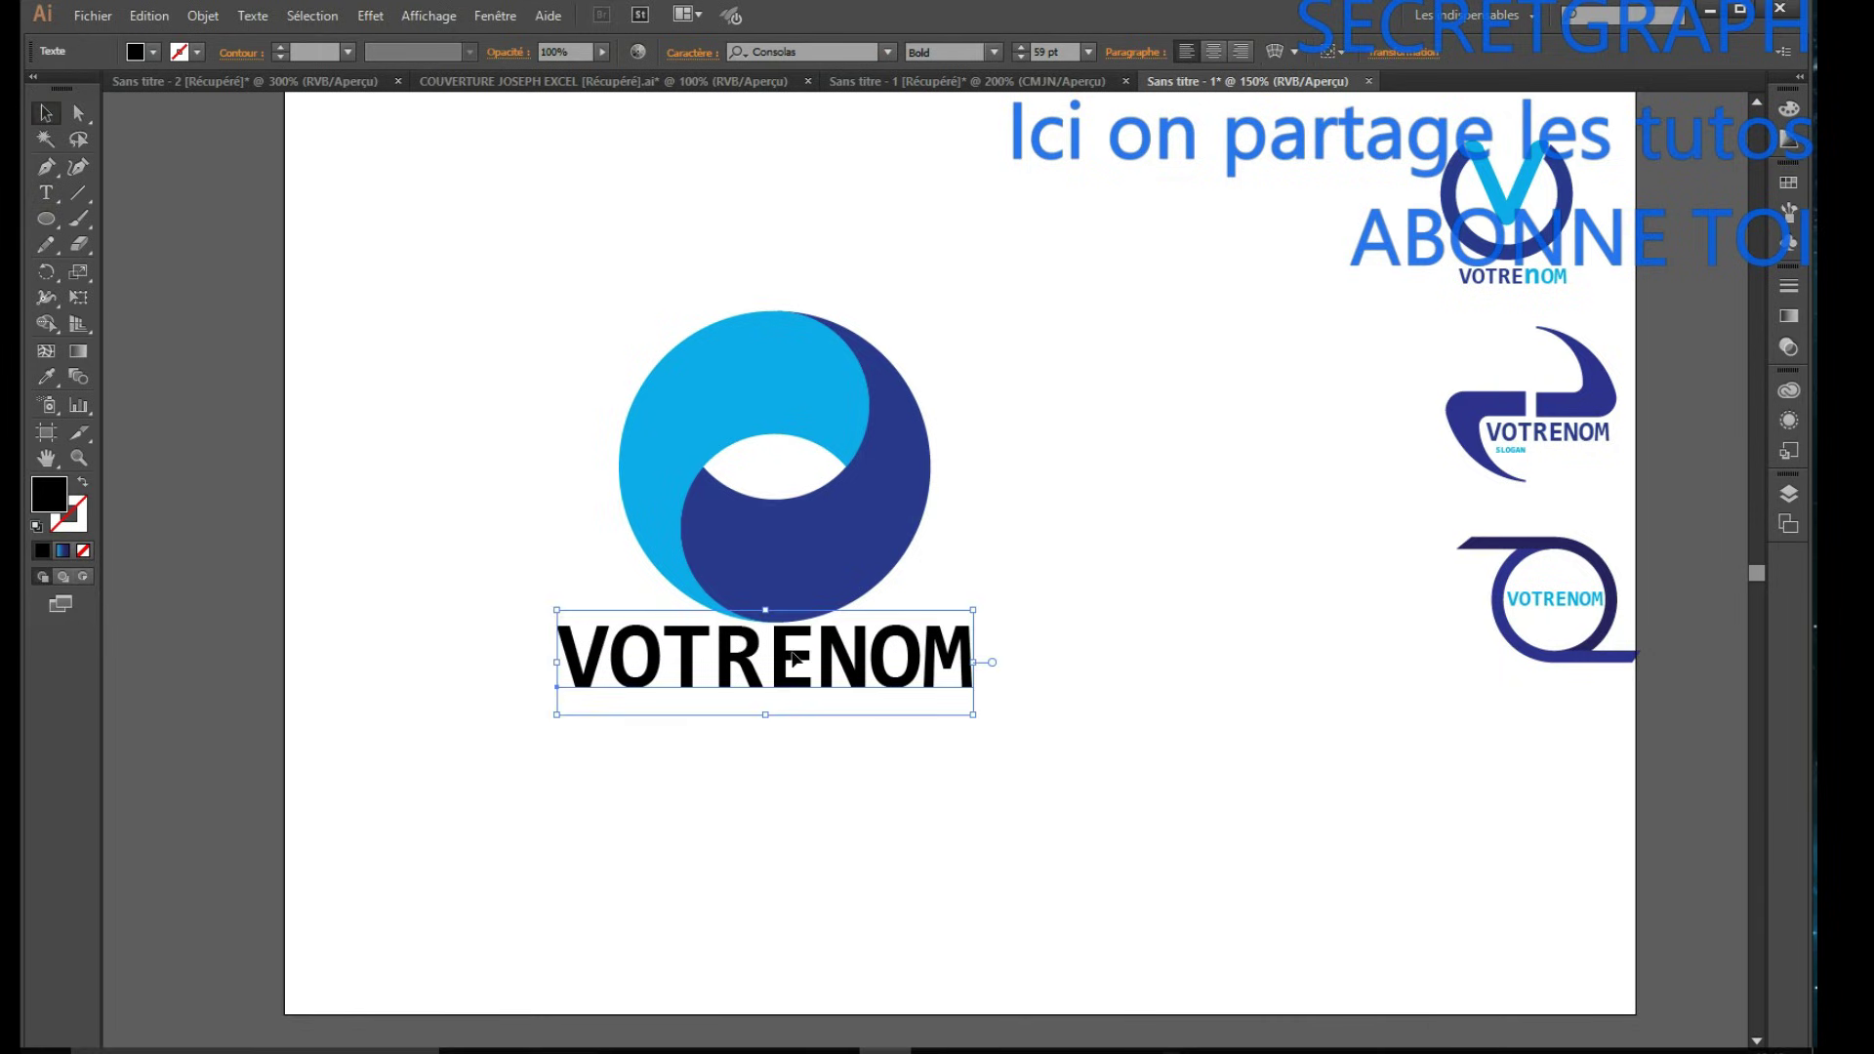
pyautogui.moveTo(795, 659); pyautogui.dragTo(812, 671)
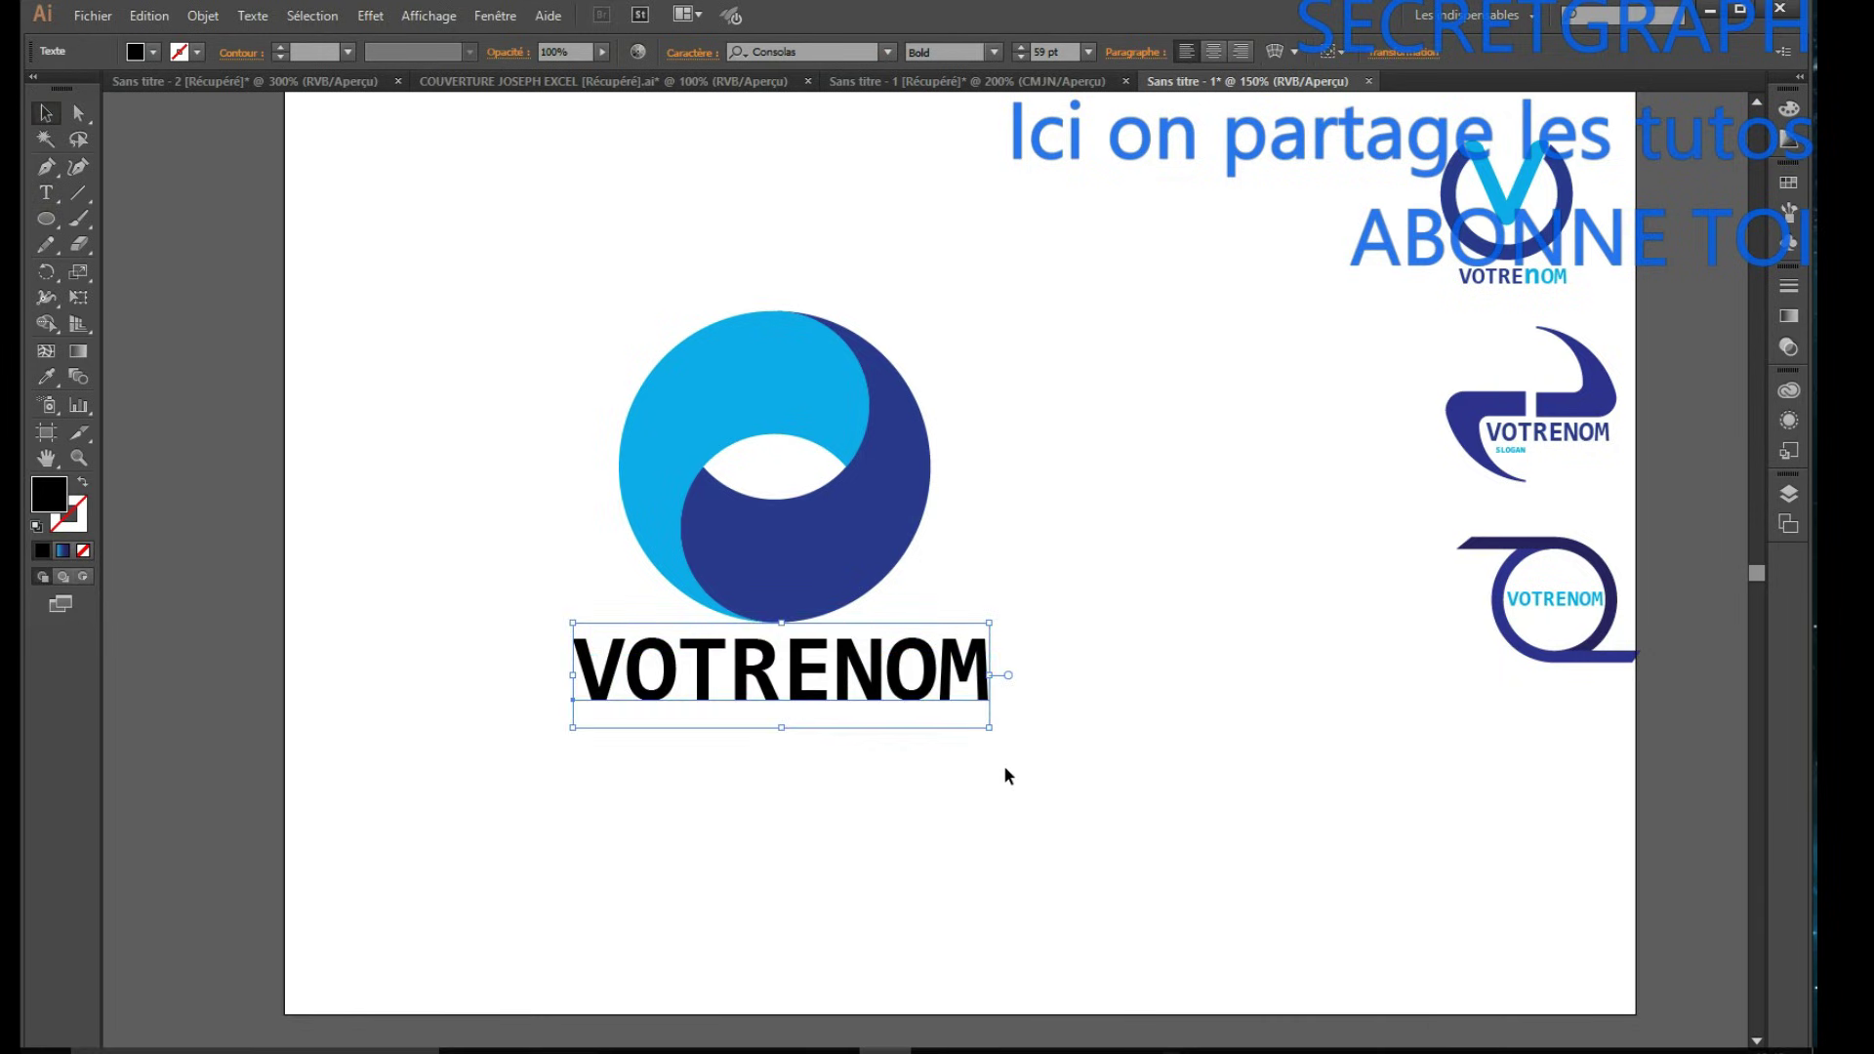
pyautogui.click(1038, 753)
# Add a separate text line reading SLOGAN below the VOTRENOM name.
pyautogui.press('t')
pyautogui.click(573, 752)
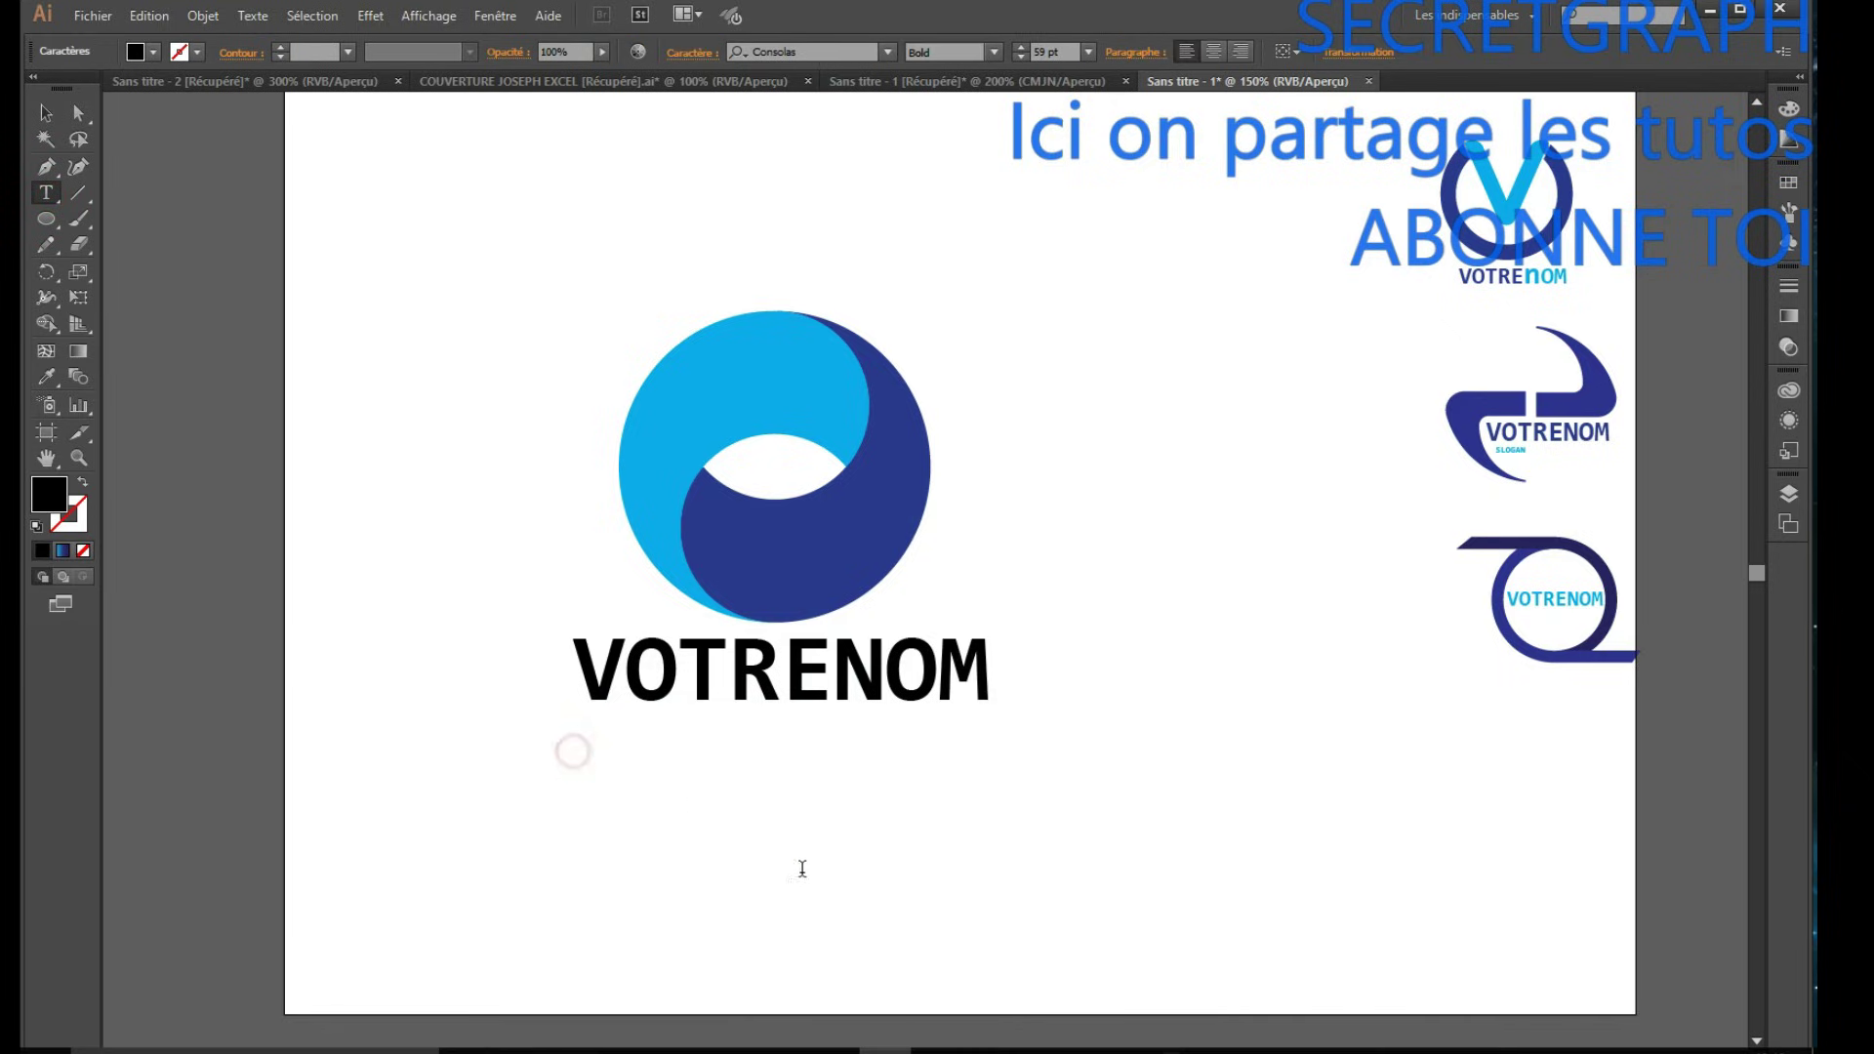
pyautogui.write('SLOGAN')
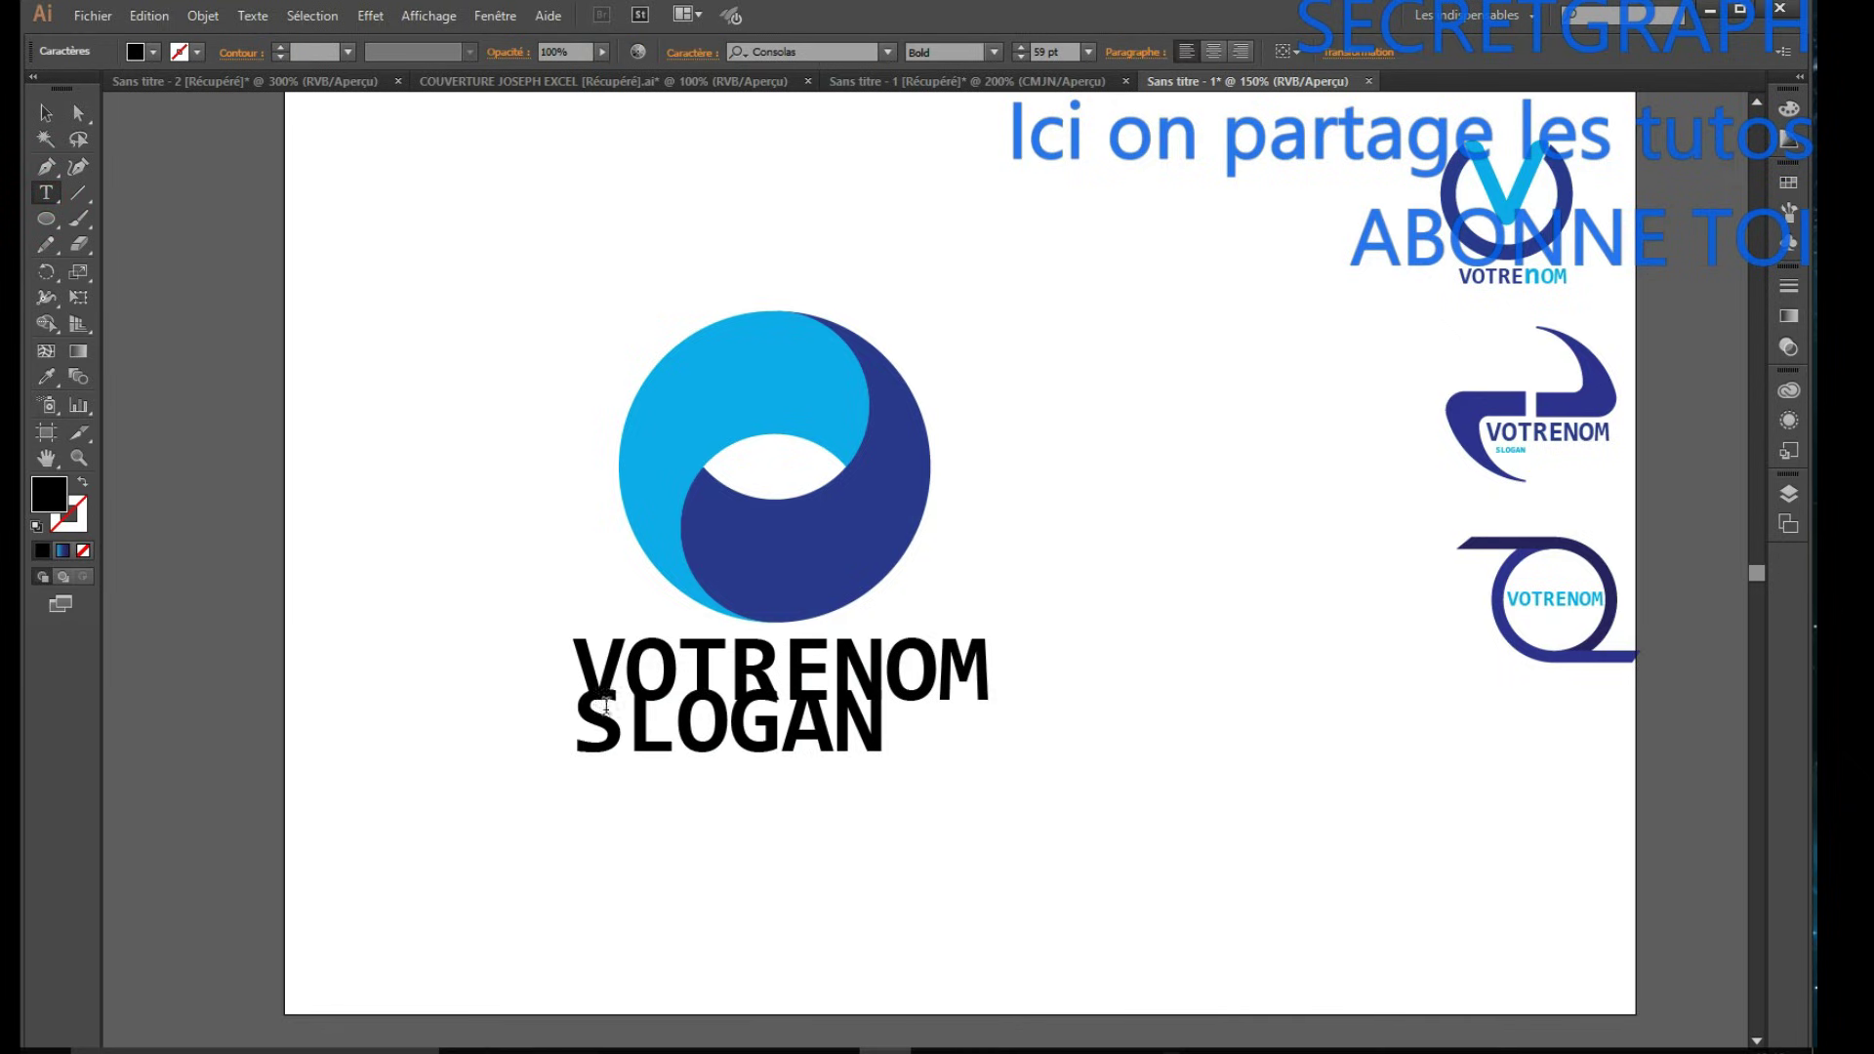
pyautogui.moveTo(582, 707); pyautogui.dragTo(971, 750)
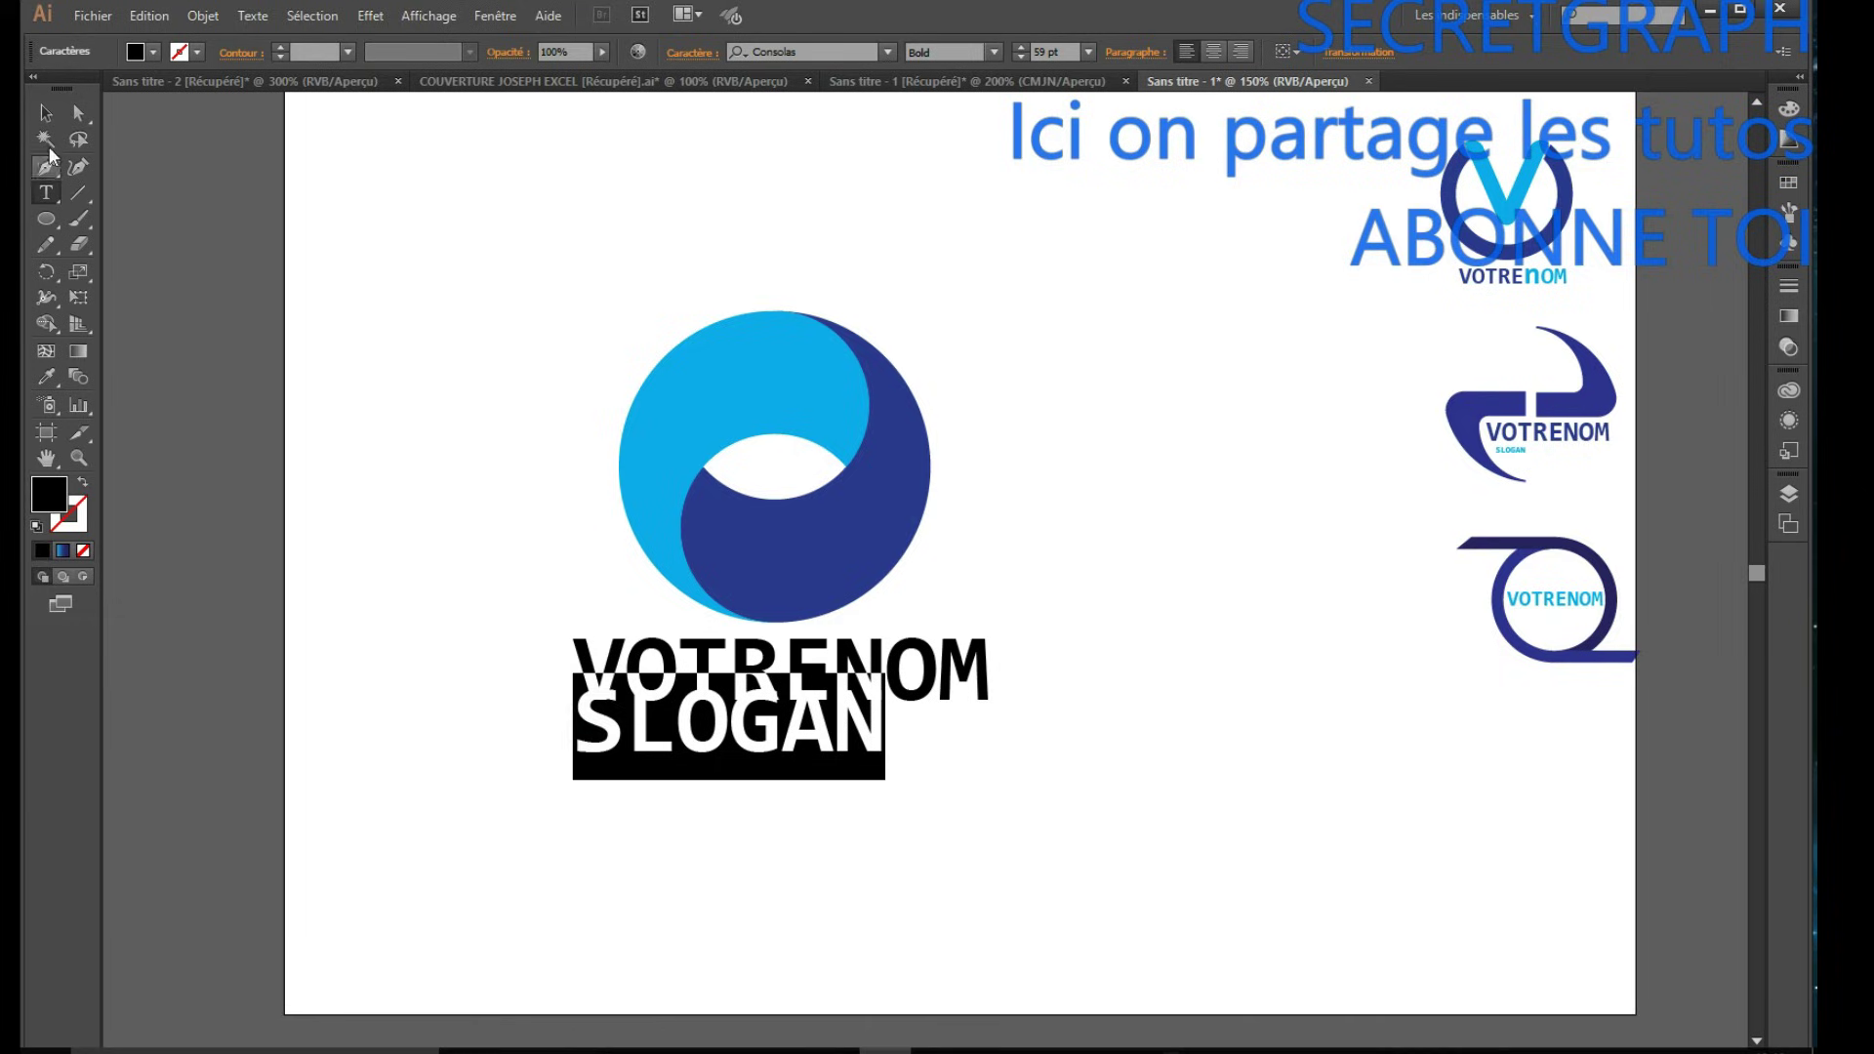
pyautogui.press('Escape')
# Scale the SLOGAN text down to about 22 pt and center it under VOTRENOM.
pyautogui.moveTo(573, 674); pyautogui.dragTo(613, 713)
pyautogui.moveTo(753, 739); pyautogui.dragTo(808, 739)
pyautogui.click(932, 871)
# Fill the SLOGAN text with the light blue of the upper-left swirl.
pyautogui.click(834, 730)
pyautogui.click(153, 52)
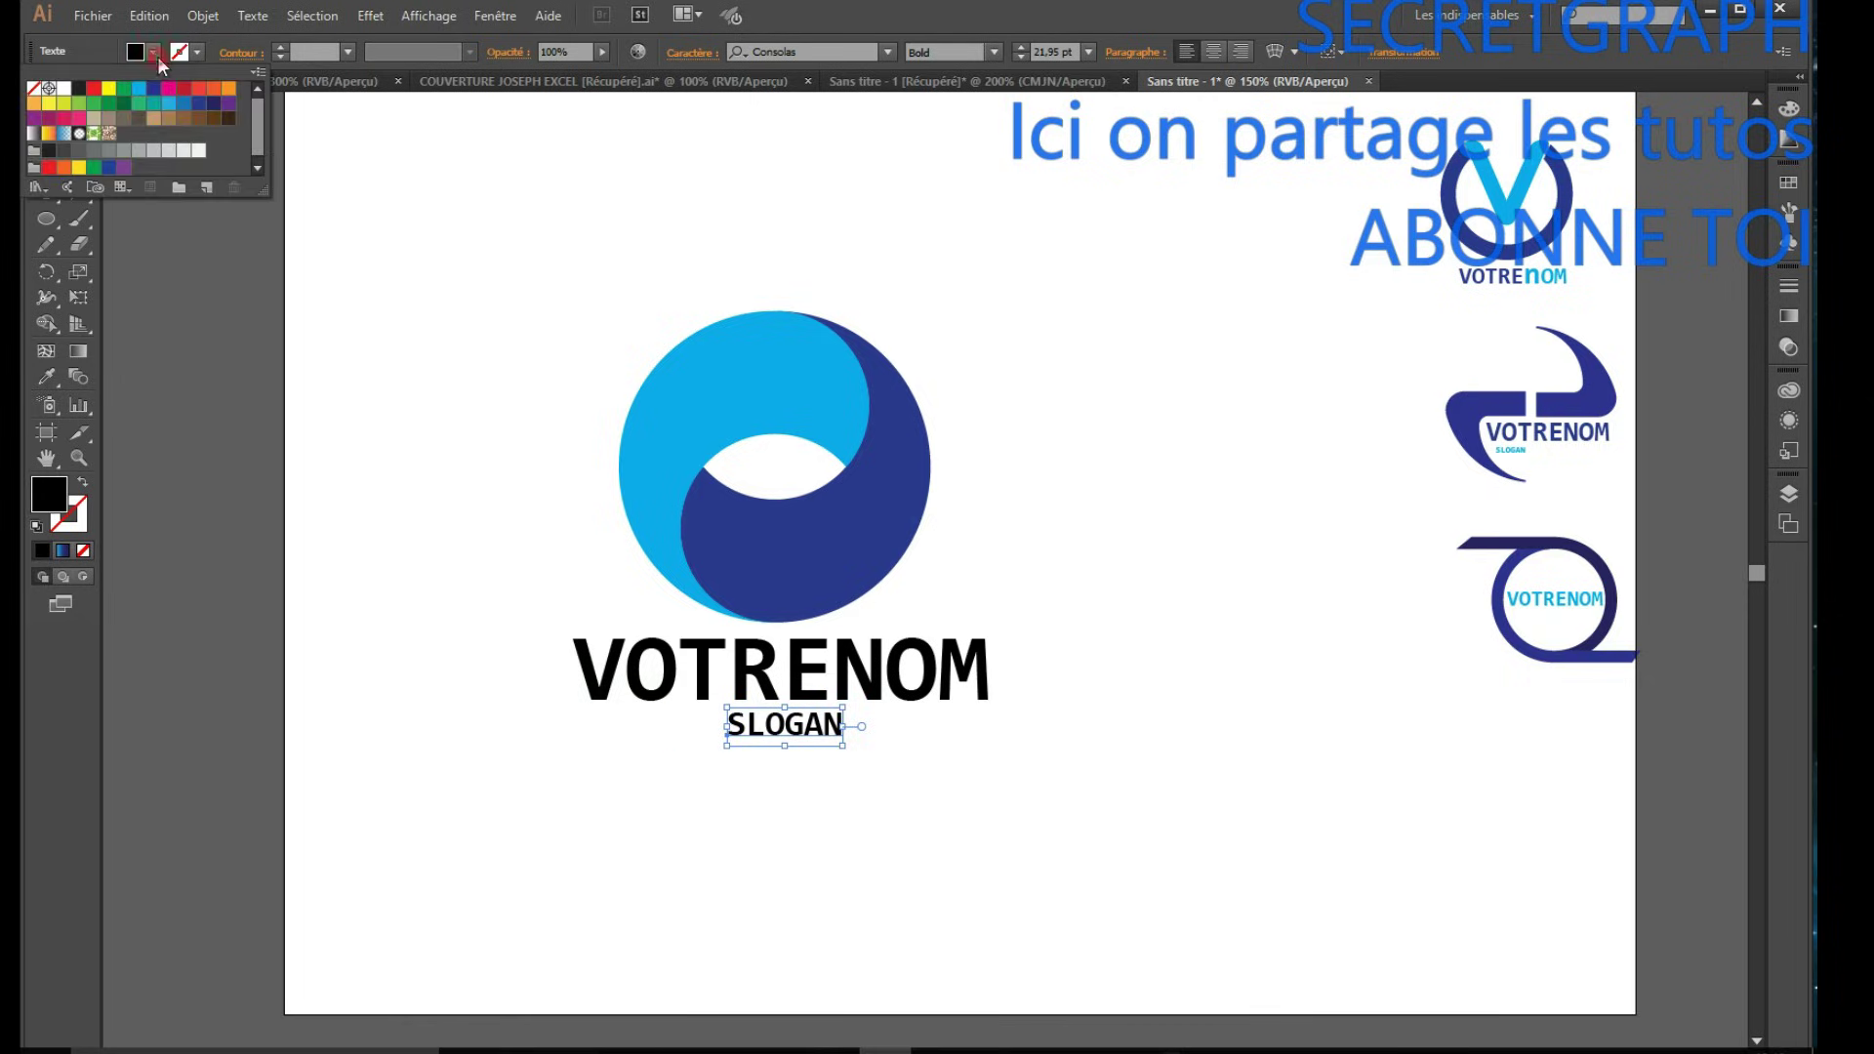
pyautogui.click(138, 88)
pyautogui.click(872, 785)
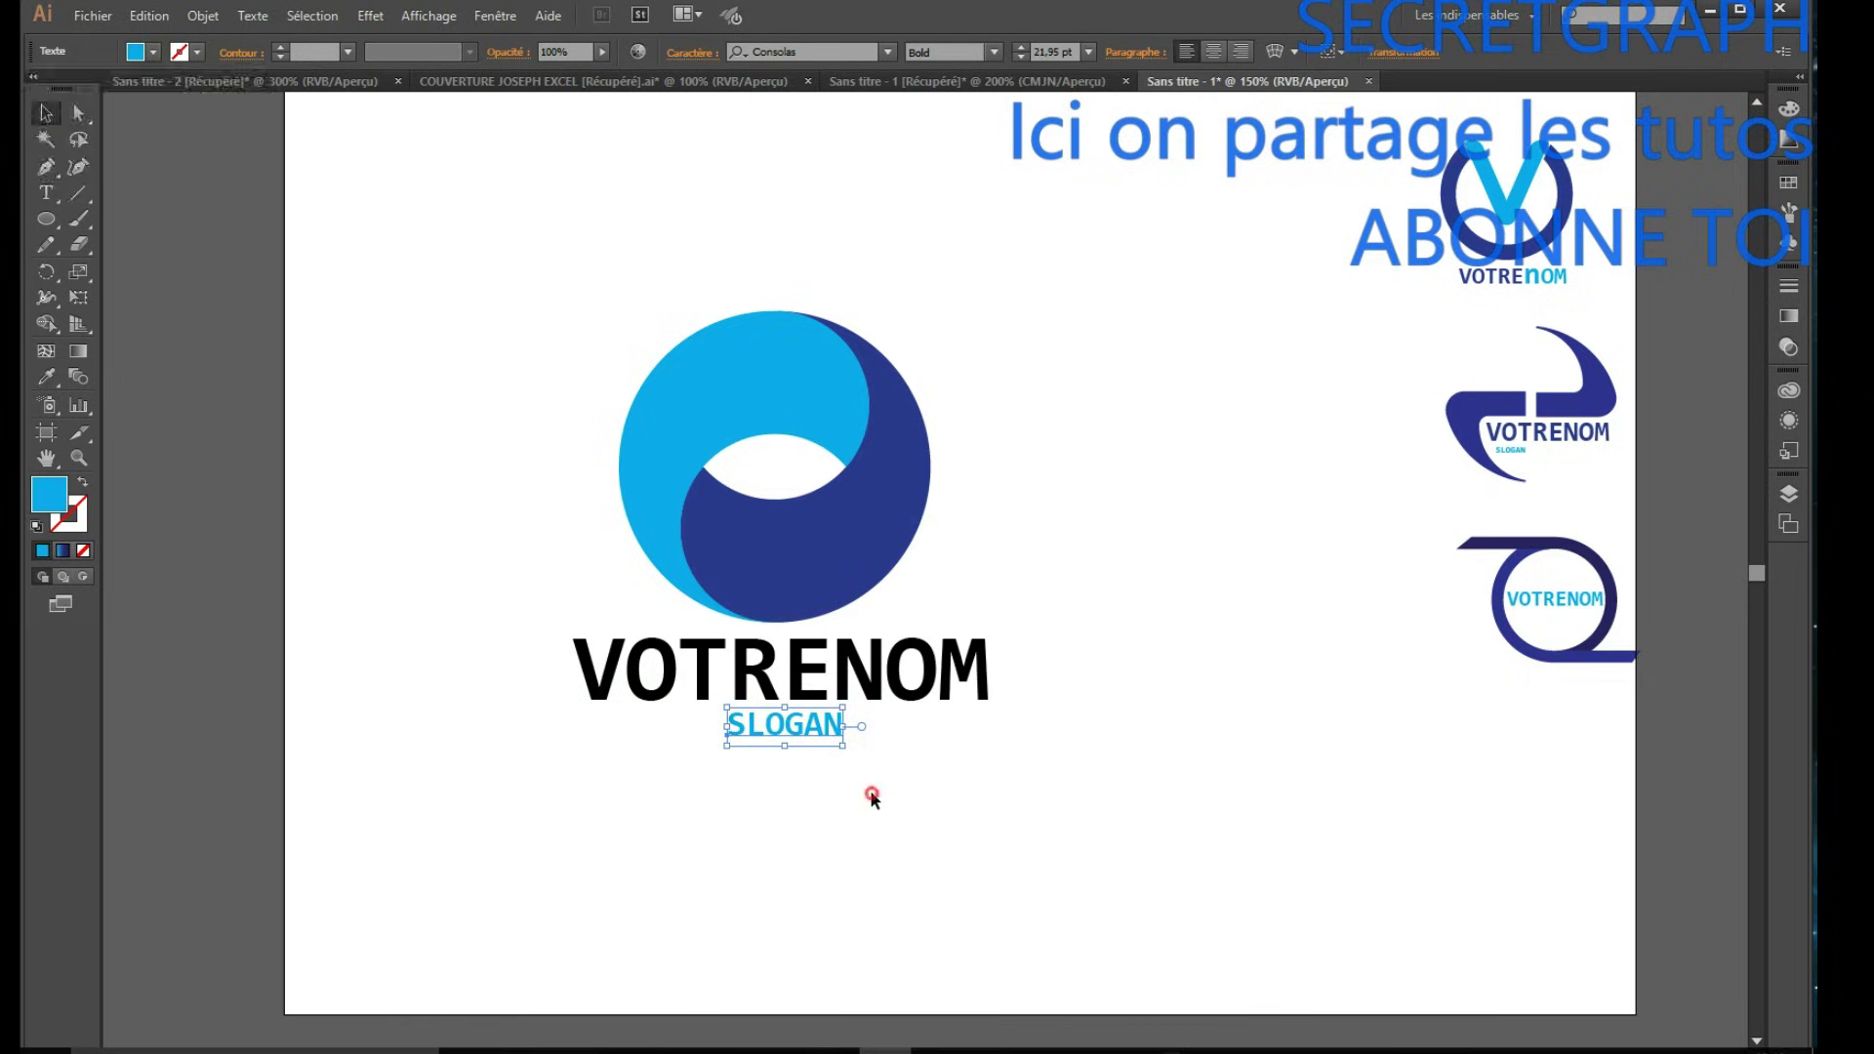
pyautogui.click(870, 786)
# Fill the VOTRENOM text under the swirl emblem with dark blue.
pyautogui.click(876, 689)
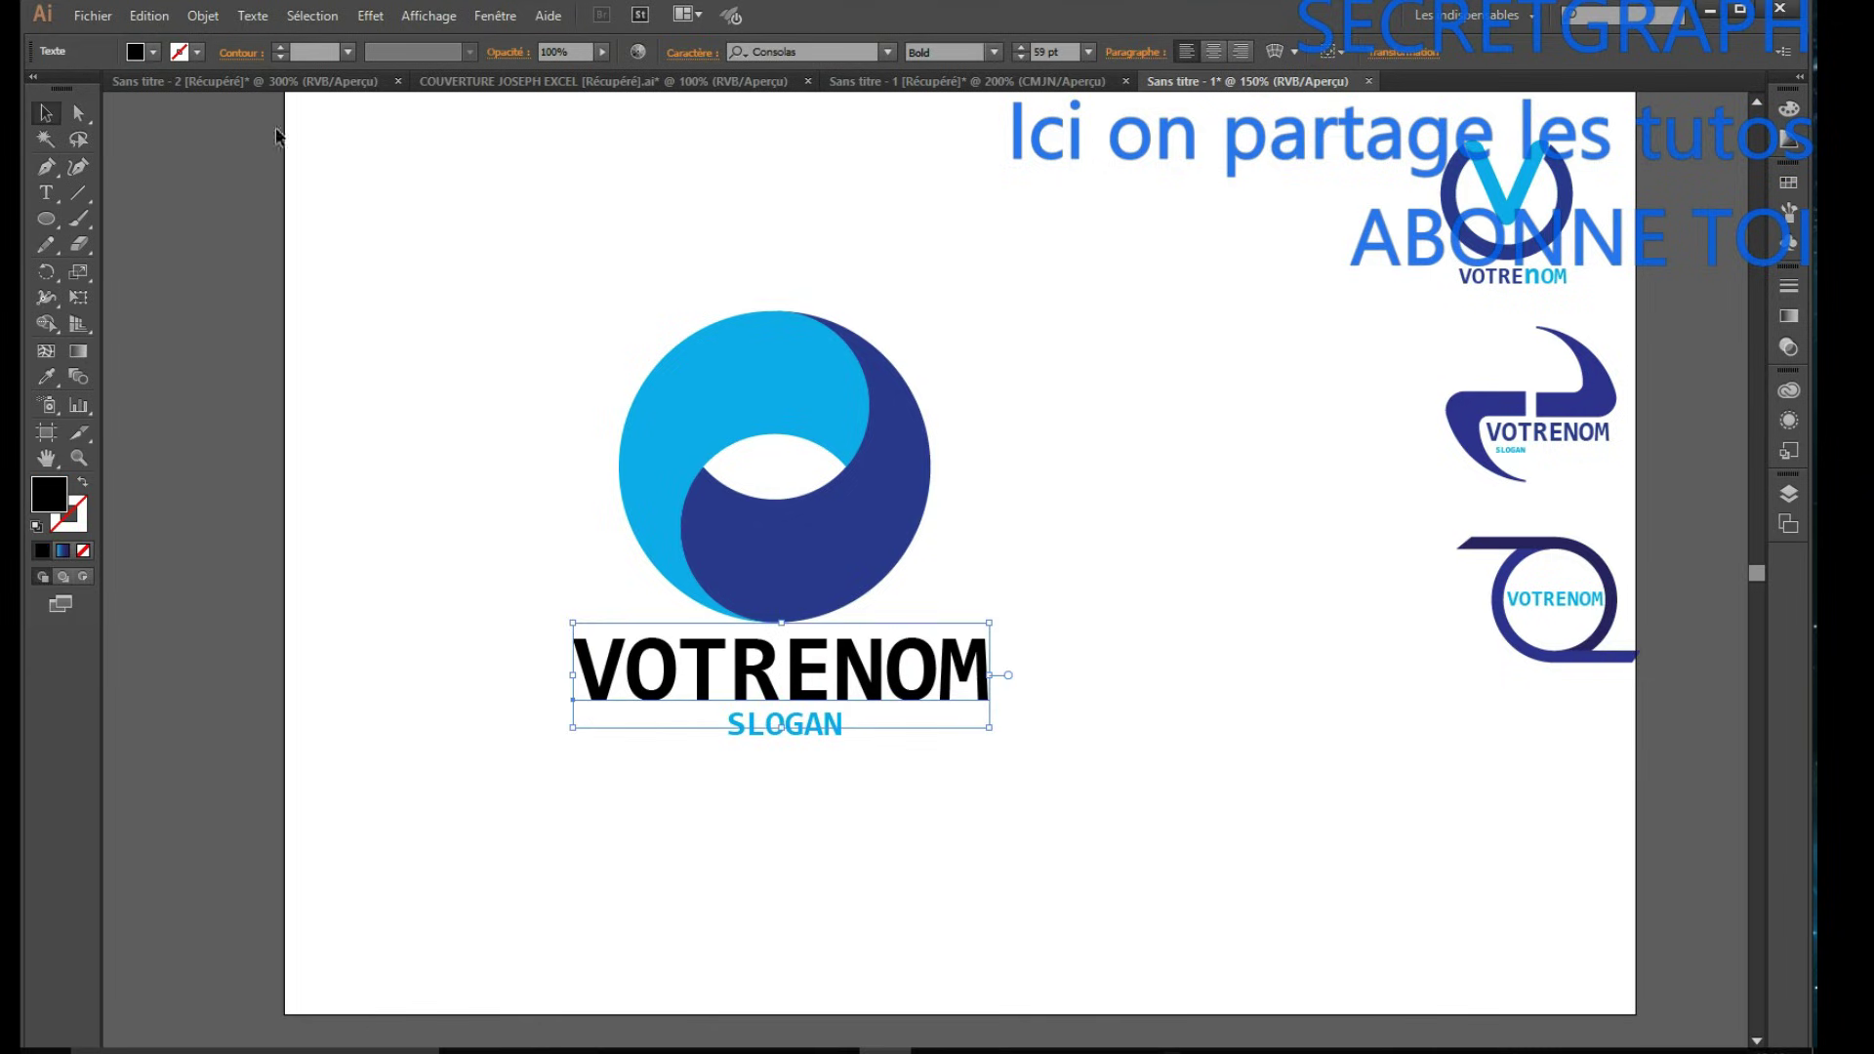
pyautogui.click(153, 52)
pyautogui.click(154, 88)
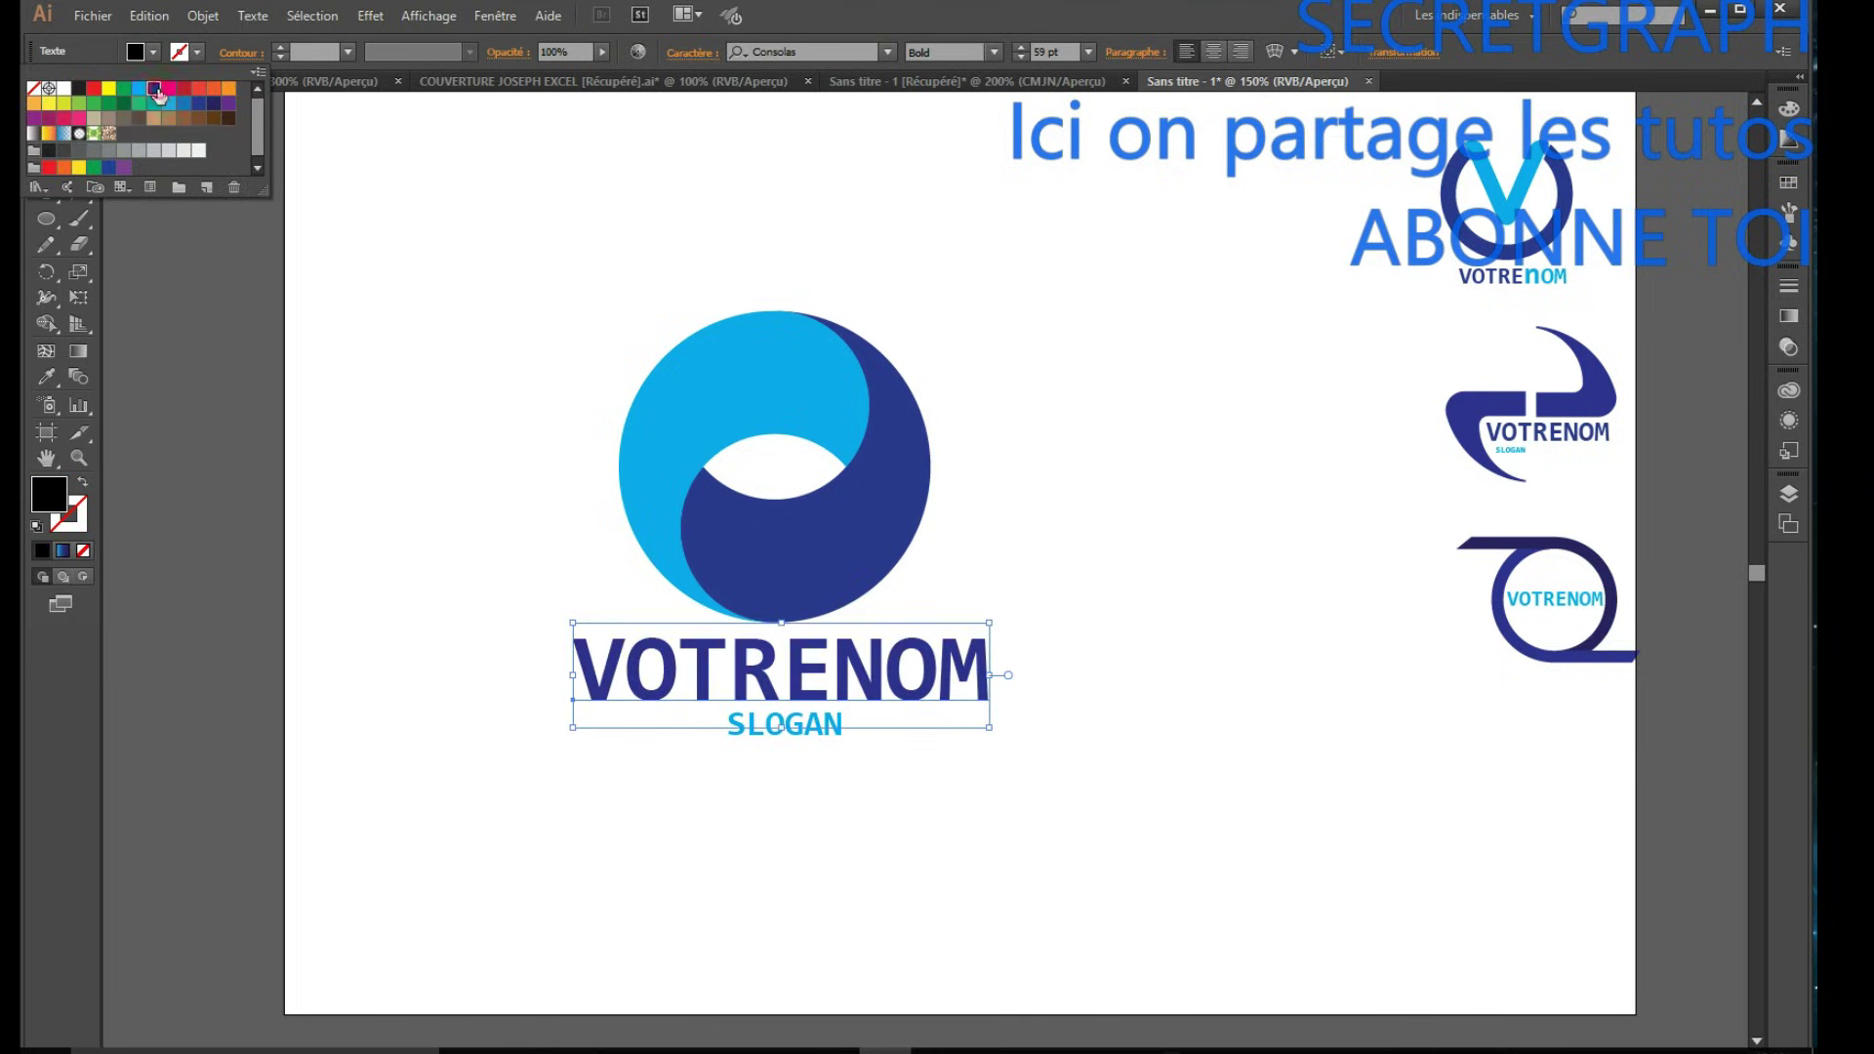
pyautogui.doubleClick(887, 533)
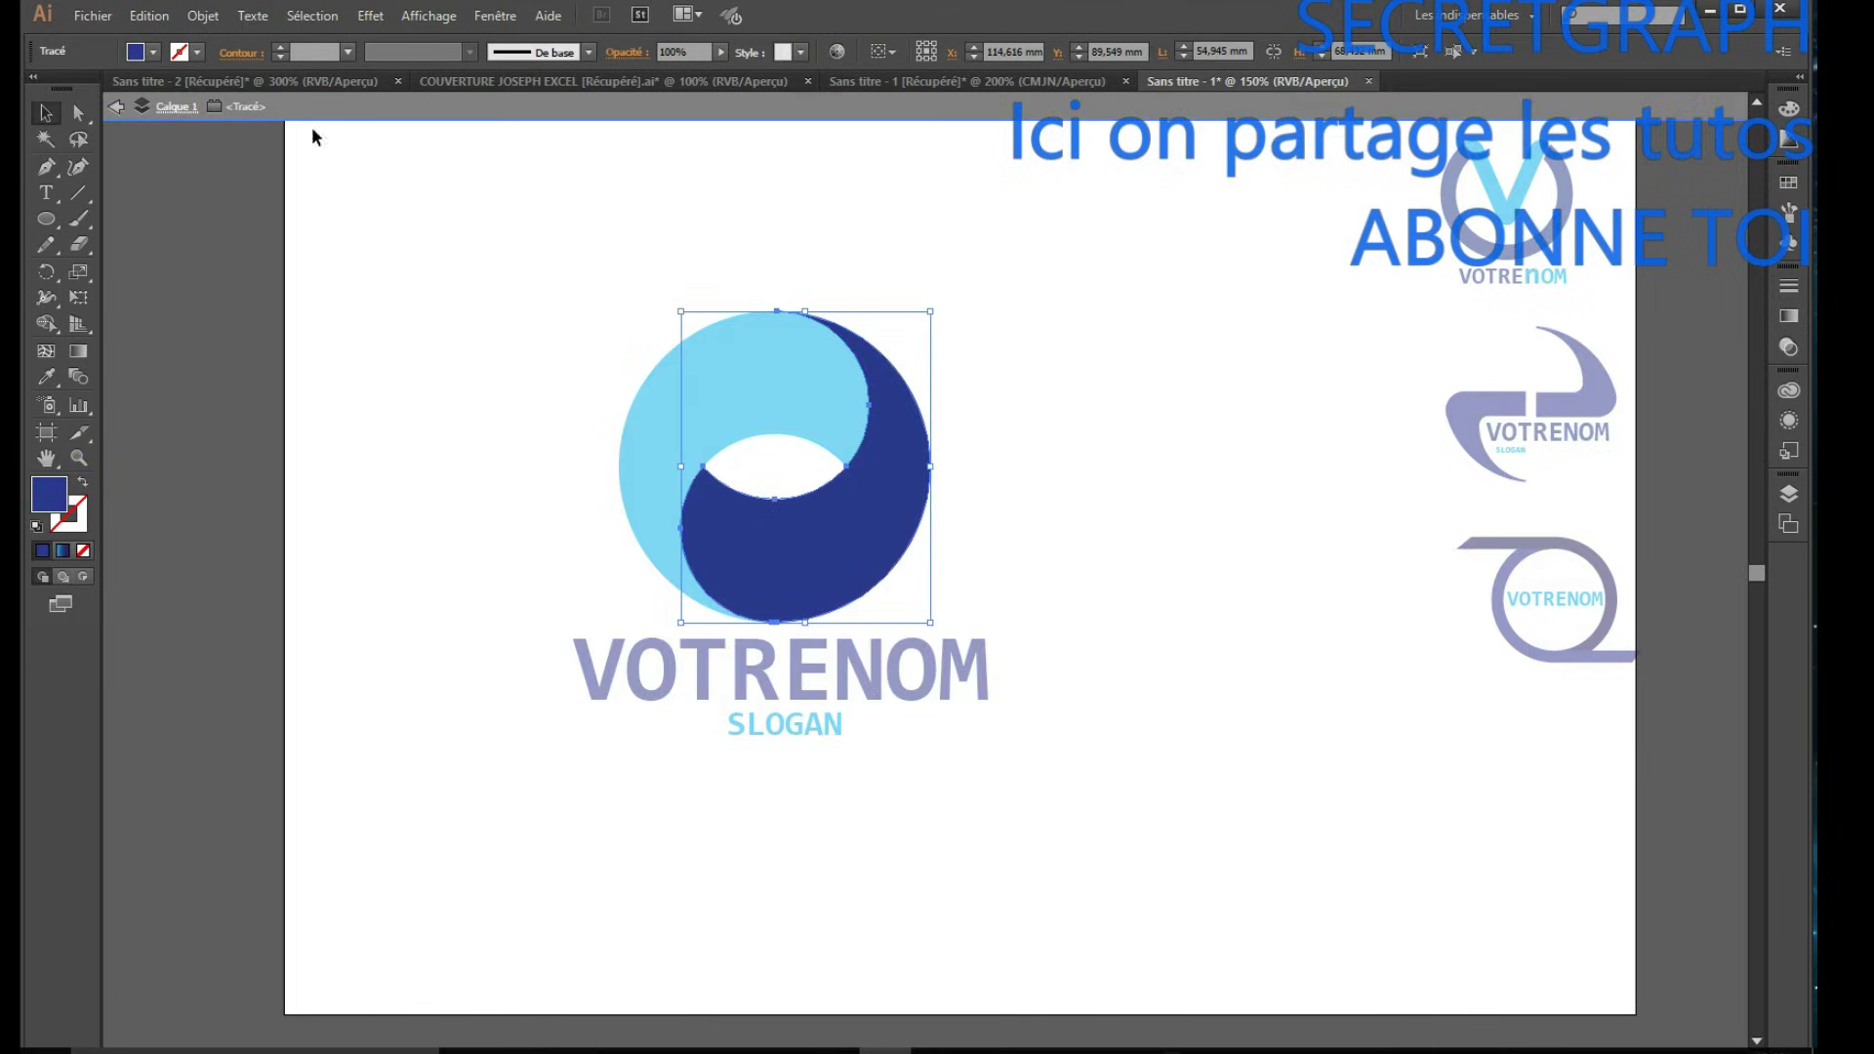
pyautogui.click(116, 106)
pyautogui.click(155, 51)
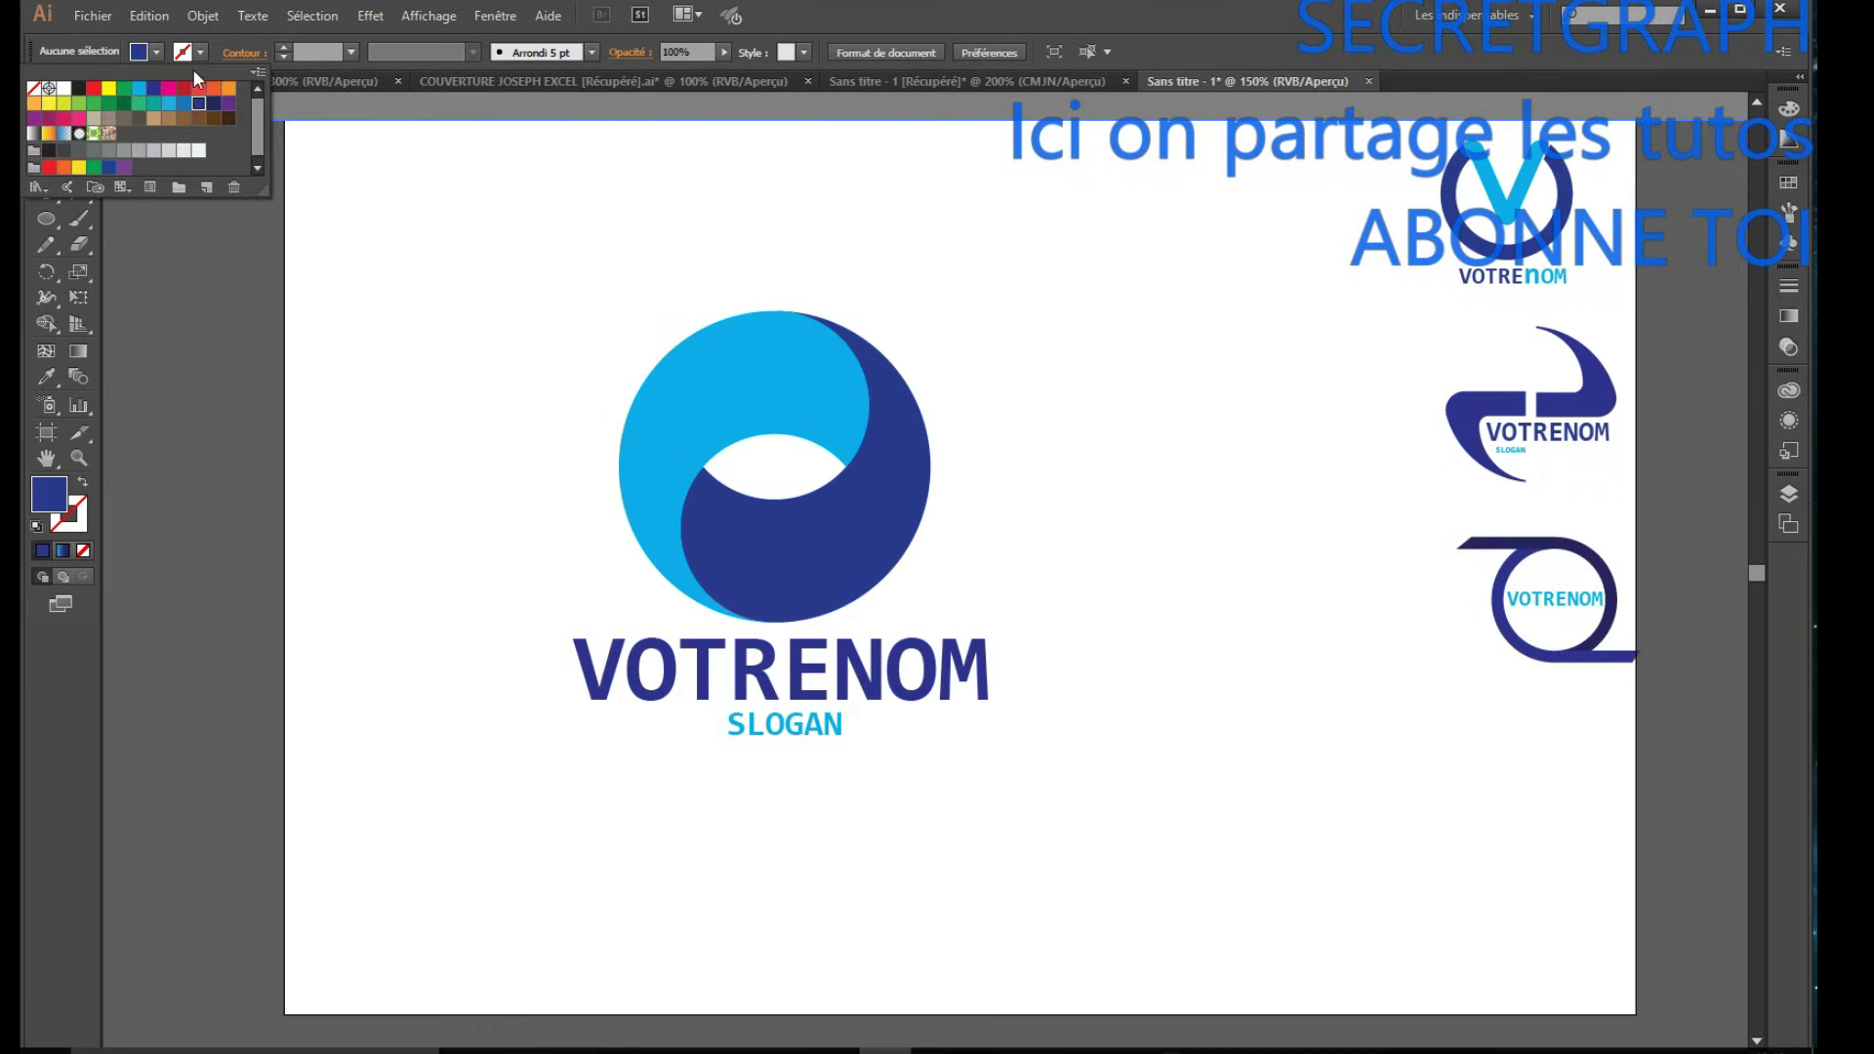
pyautogui.click(893, 419)
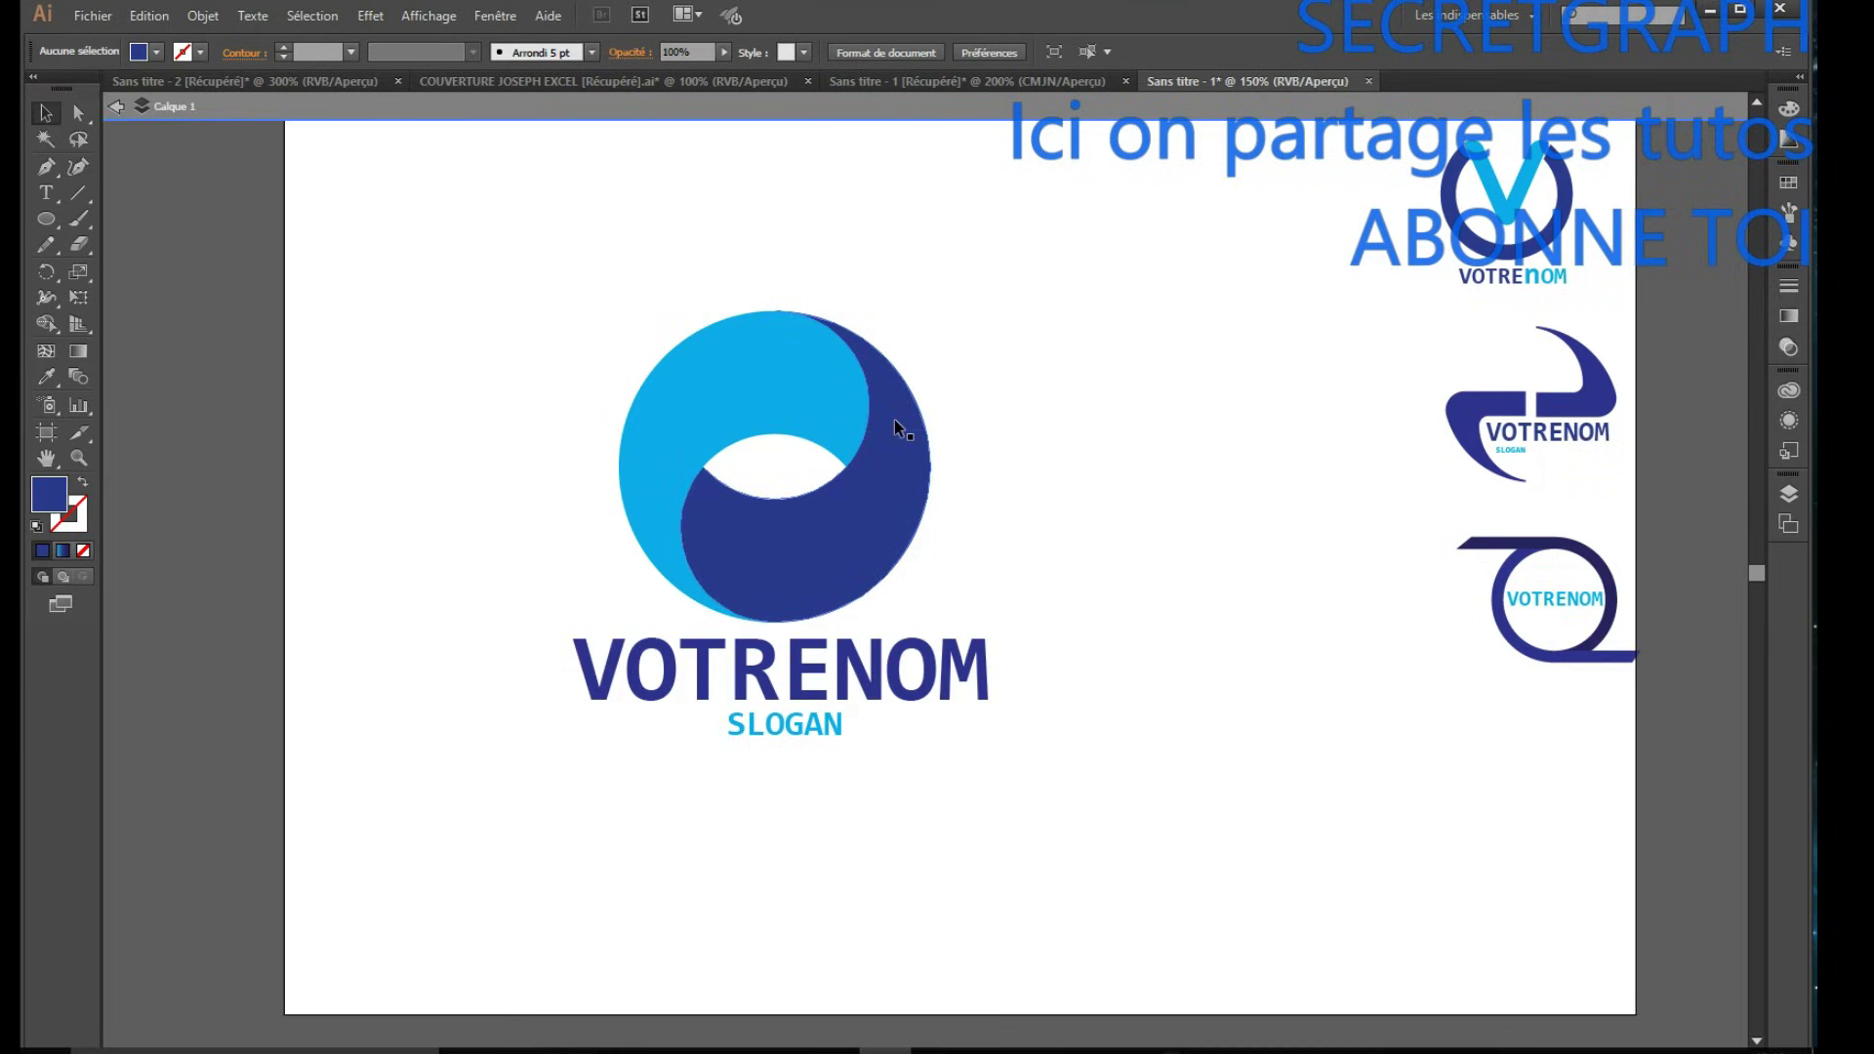
pyautogui.press('Escape')
# Fill the lower-right swirl half with a slightly brighter dark blue.
pyautogui.click(892, 418)
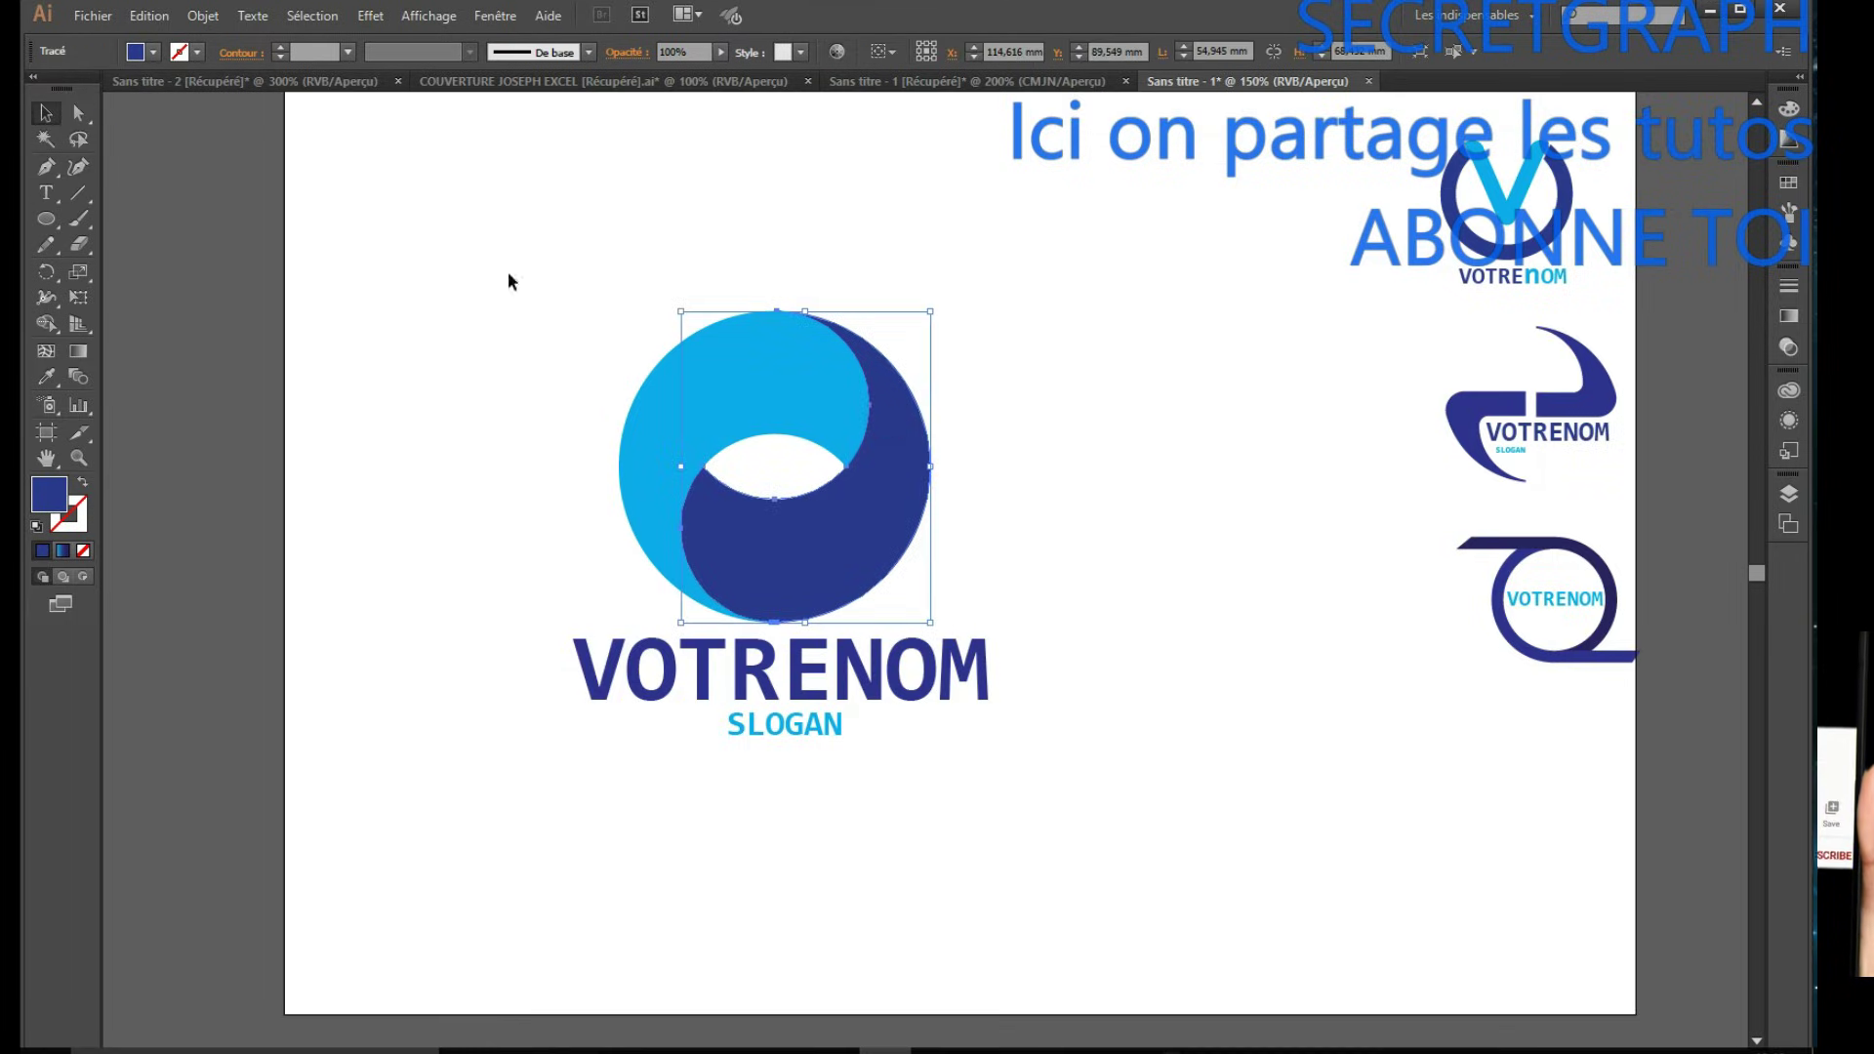
pyautogui.click(153, 52)
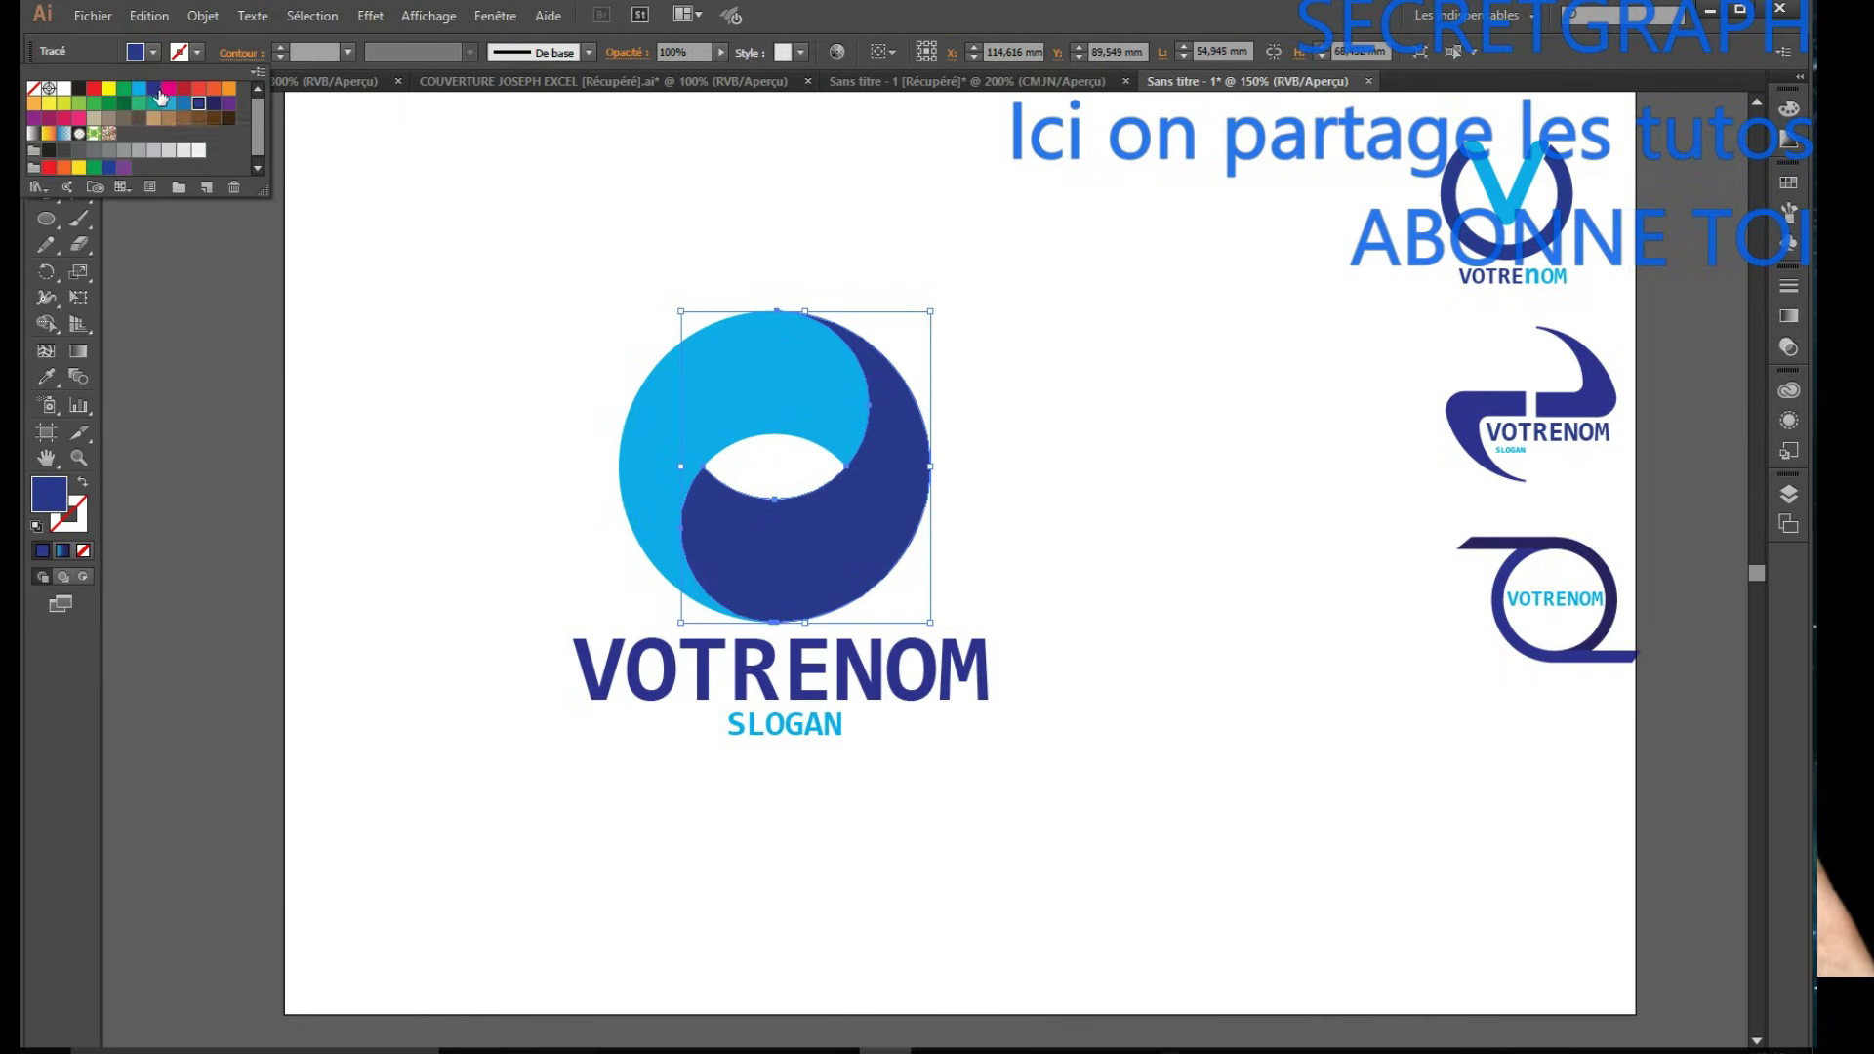
pyautogui.click(109, 168)
# Group the swirl emblem together with its VOTRENOM and SLOGAN texts.
pyautogui.moveTo(1114, 295); pyautogui.dragTo(405, 872)
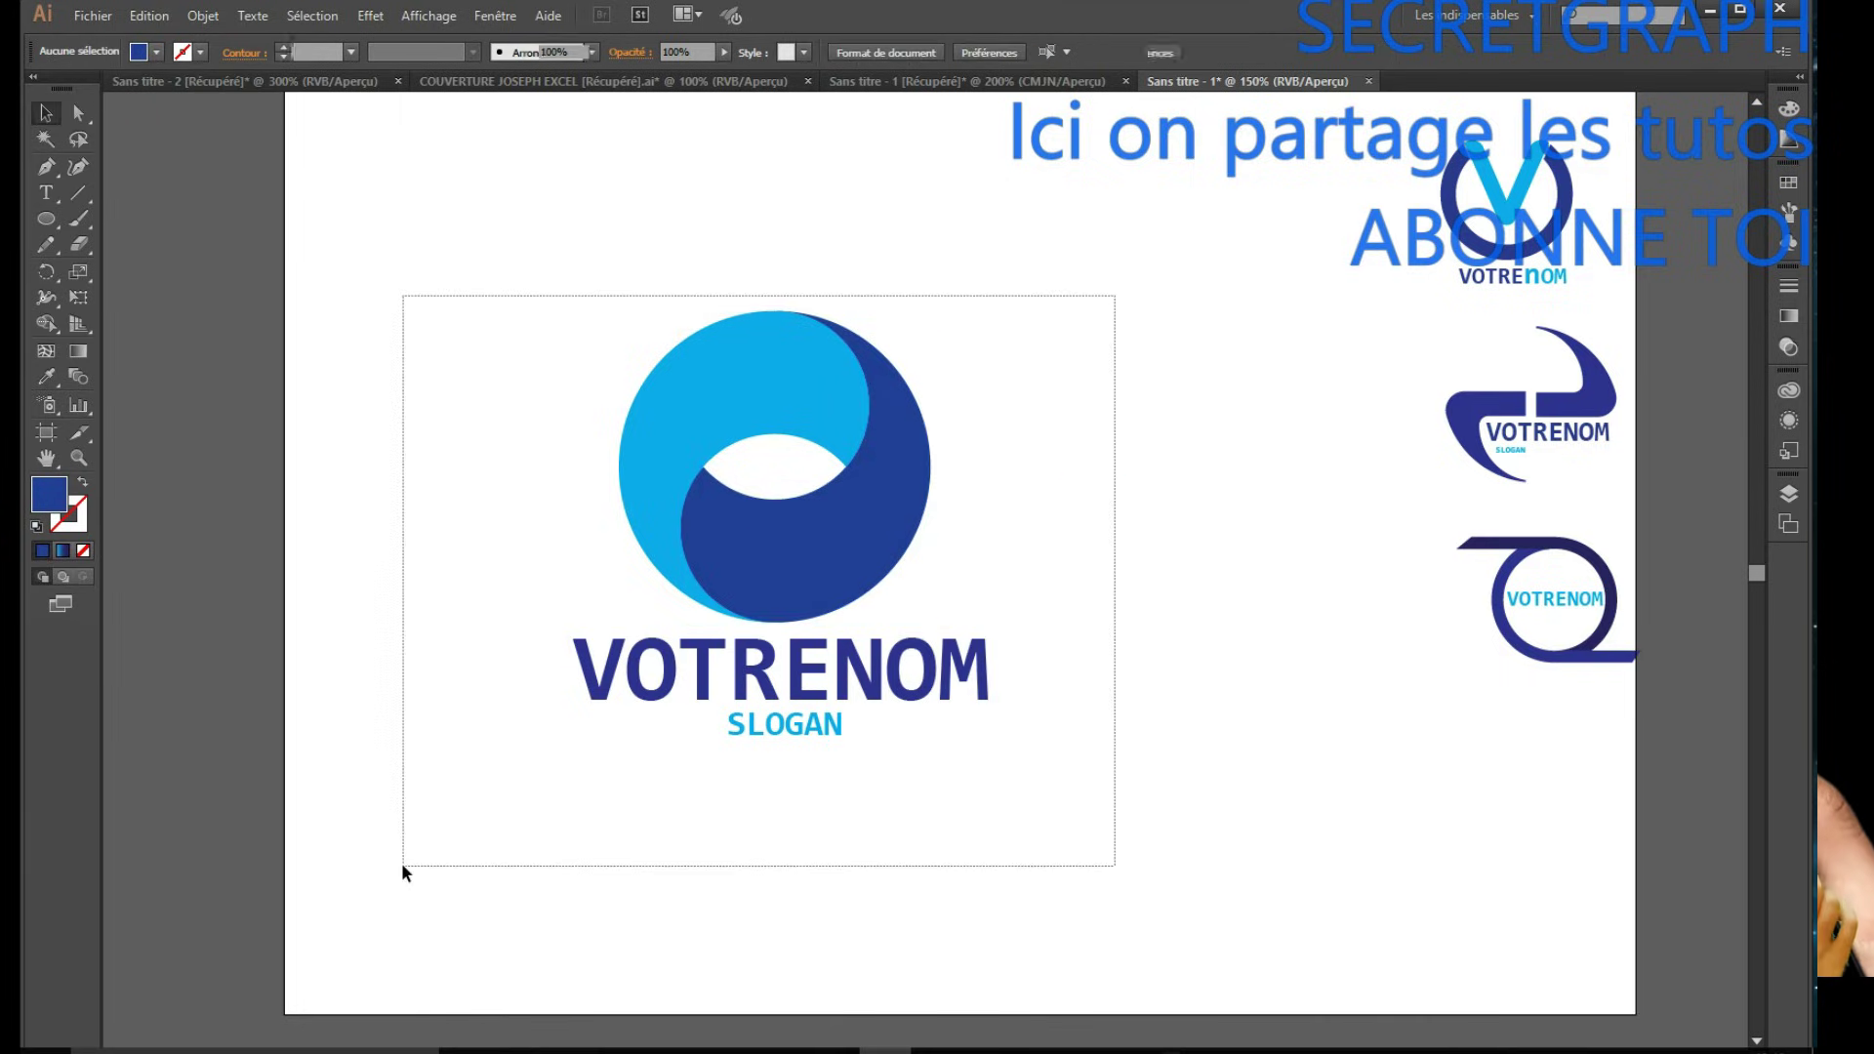
pyautogui.rightClick(865, 536)
pyautogui.click(961, 639)
pyautogui.click(1179, 670)
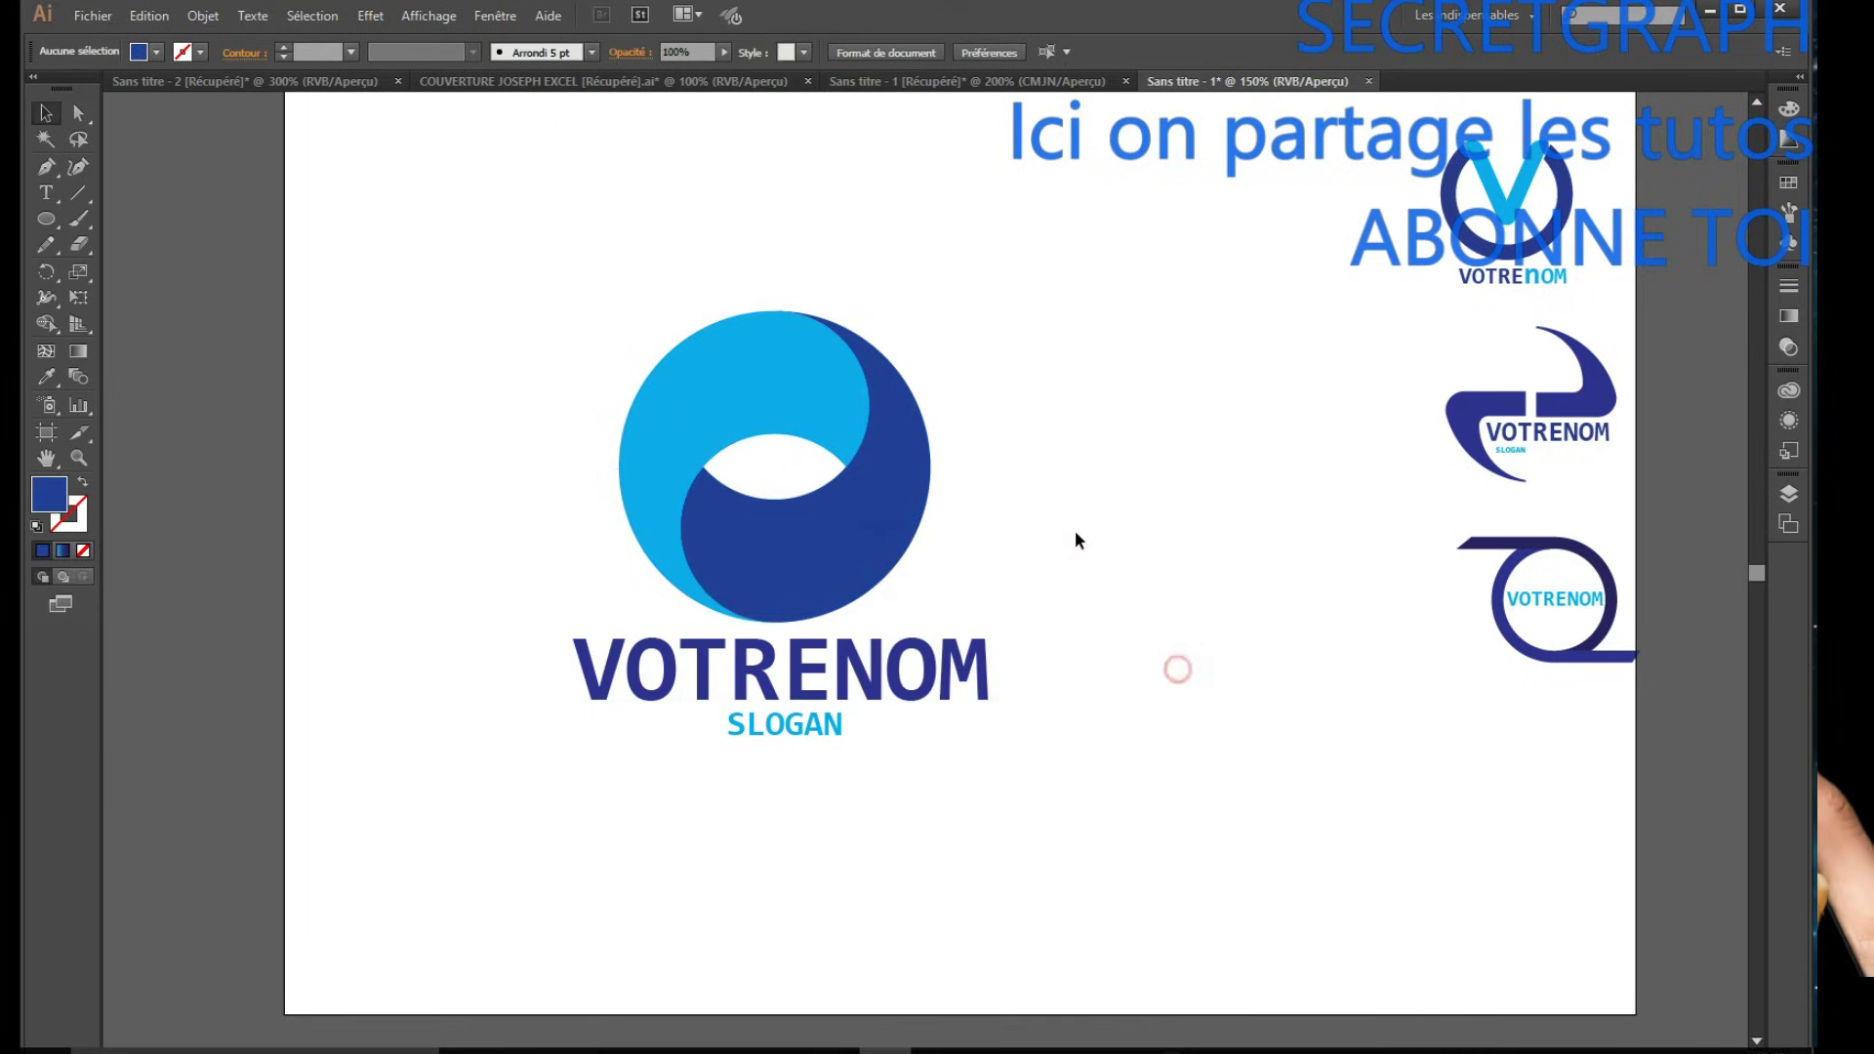
# Scale the grouped swirl logo down proportionally to a small size similar to the finished logos.
pyautogui.click(935, 451)
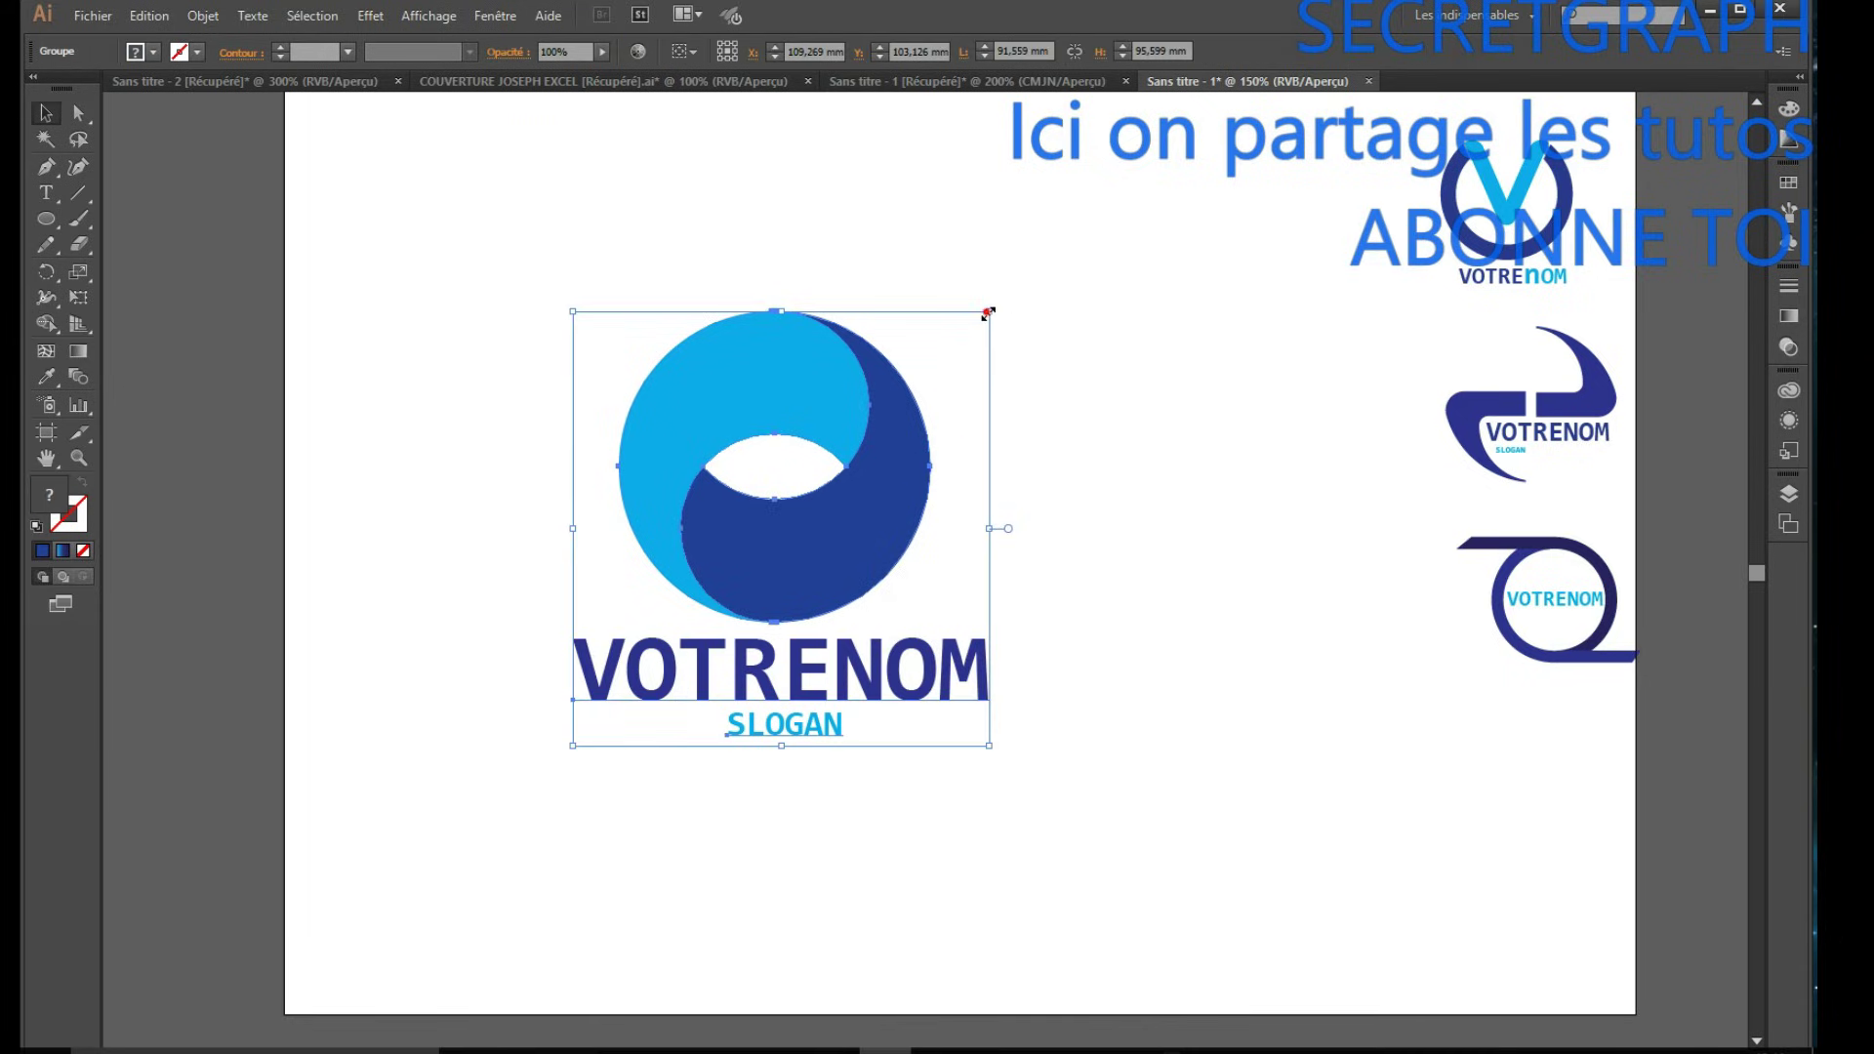
pyautogui.moveTo(988, 312); pyautogui.dragTo(841, 466)
pyautogui.click(1117, 457)
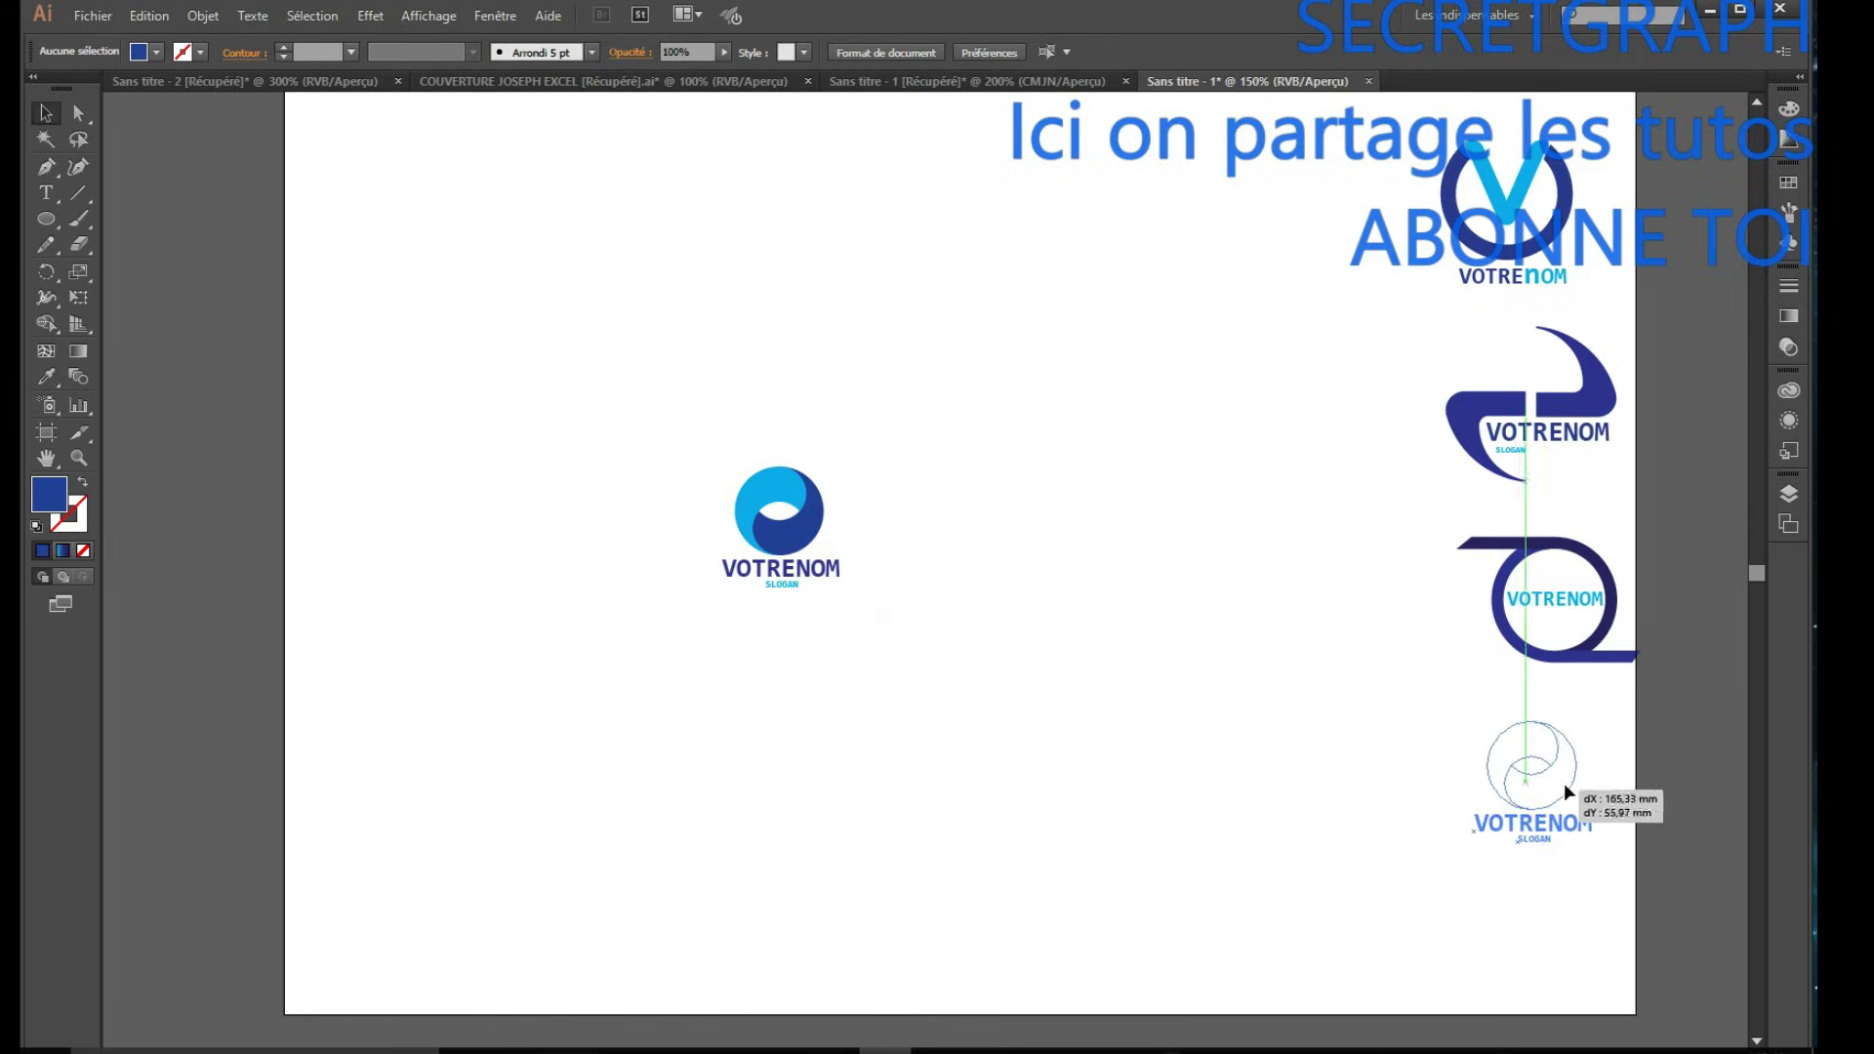